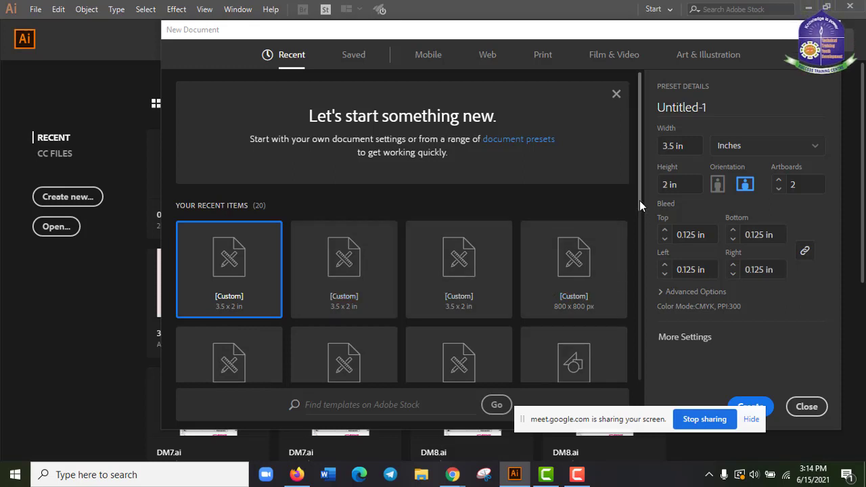
- Examine the recent, print, mobile and web document presets for the new document
{"action": "left_click_drag", "start_coordinate": [639, 200], "coordinate": [644, 279]}
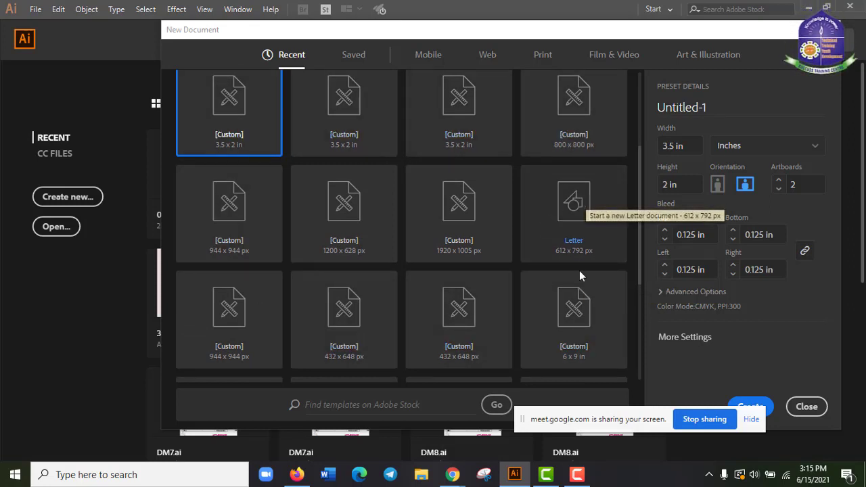
{"action": "scroll", "coordinate": [587, 327], "scroll_direction": "down", "scroll_amount": 1}
{"action": "scroll", "coordinate": [586, 327], "scroll_direction": "down", "scroll_amount": 2}
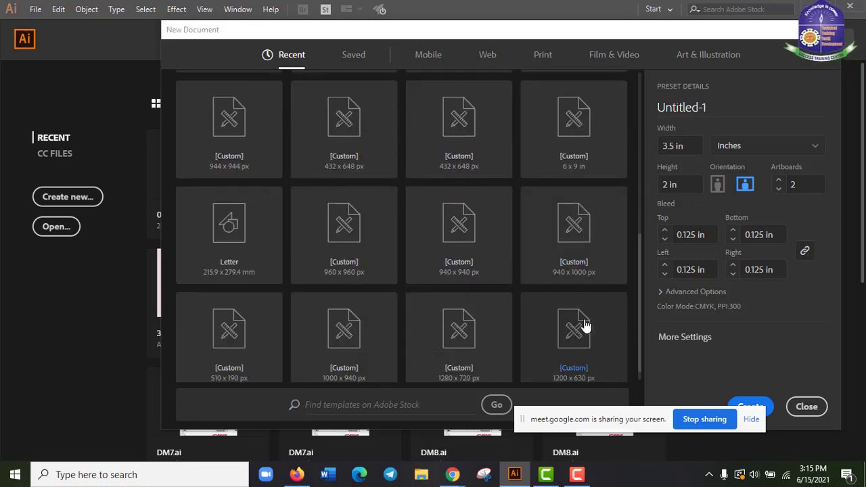
{"action": "scroll", "coordinate": [579, 328], "scroll_direction": "down", "scroll_amount": 1}
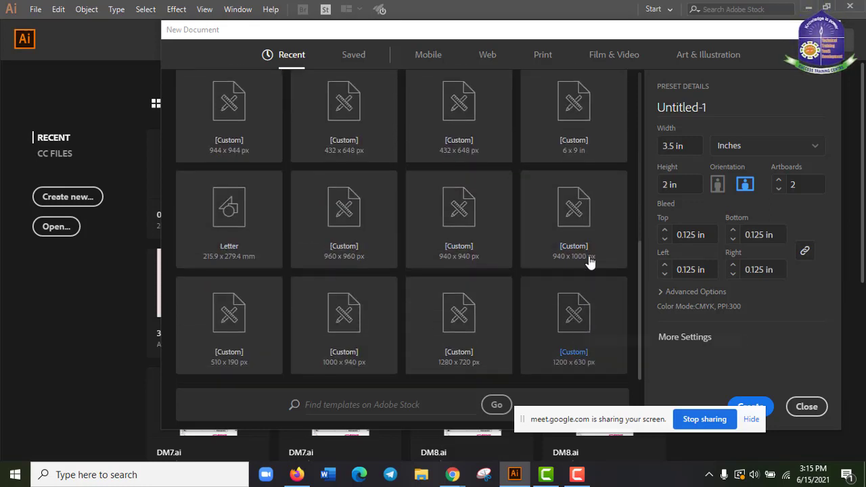
{"action": "scroll", "coordinate": [386, 310], "scroll_direction": "up", "scroll_amount": 2}
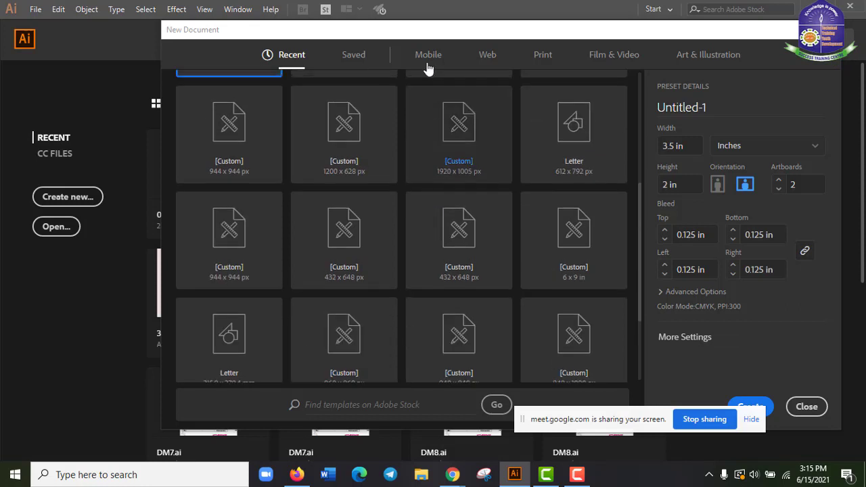
{"action": "left_click", "coordinate": [540, 55]}
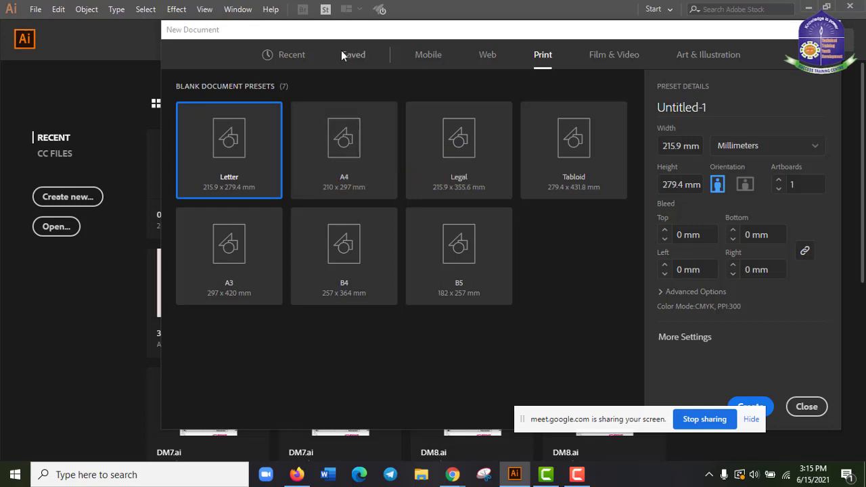
{"action": "left_click", "coordinate": [430, 60]}
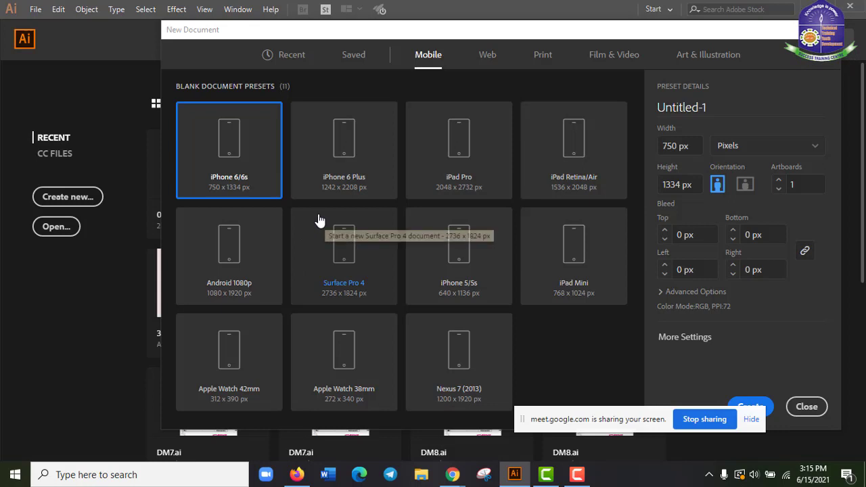
{"action": "left_click", "coordinate": [482, 58]}
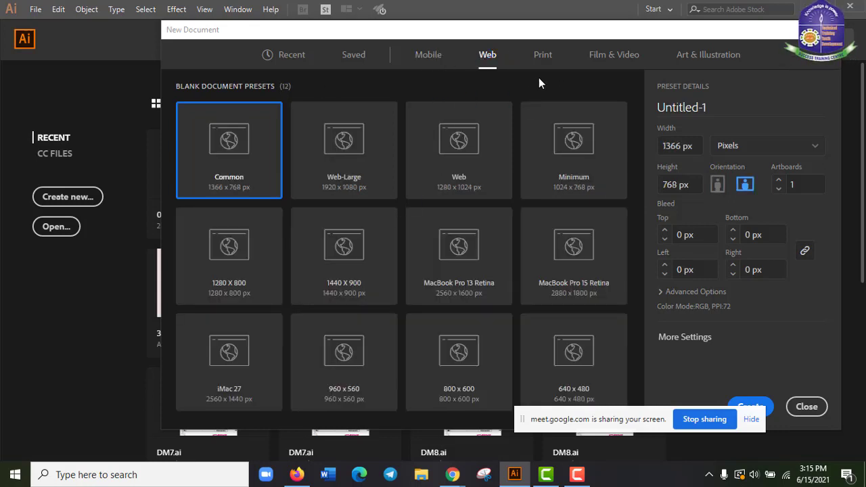
- Base the new document on the Letter print preset and set its units to inches
{"action": "left_click", "coordinate": [542, 58]}
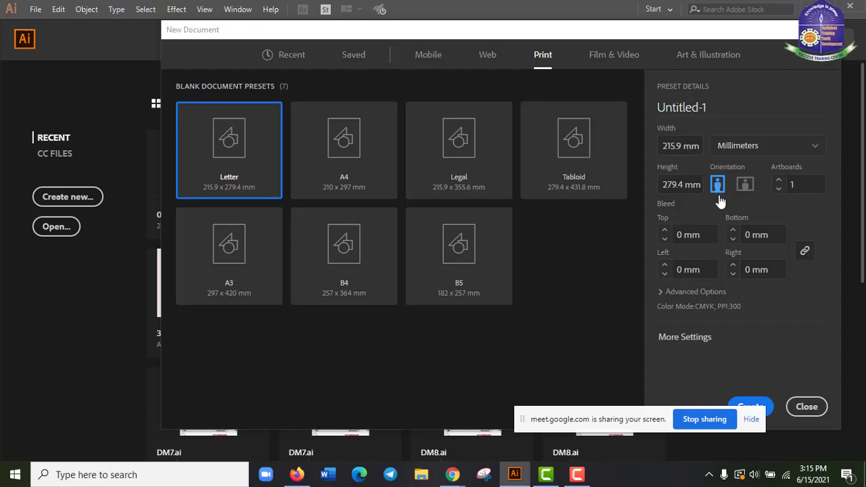
{"action": "left_click", "coordinate": [756, 149]}
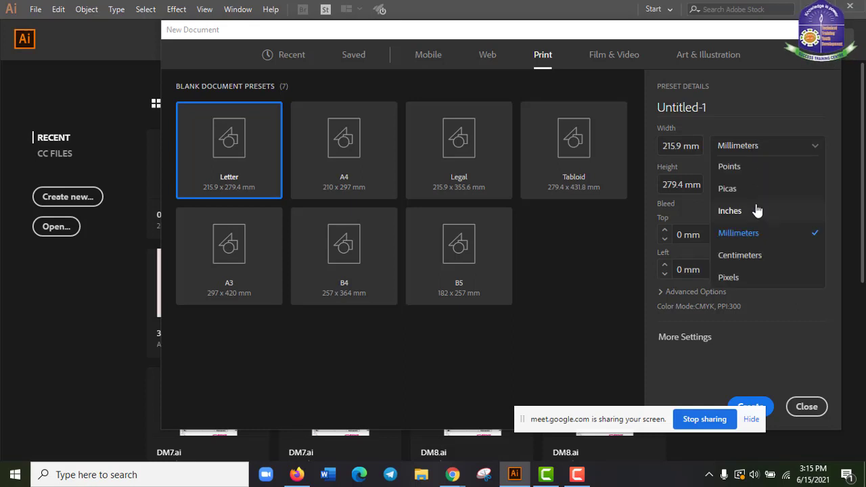
{"action": "left_click", "coordinate": [757, 209]}
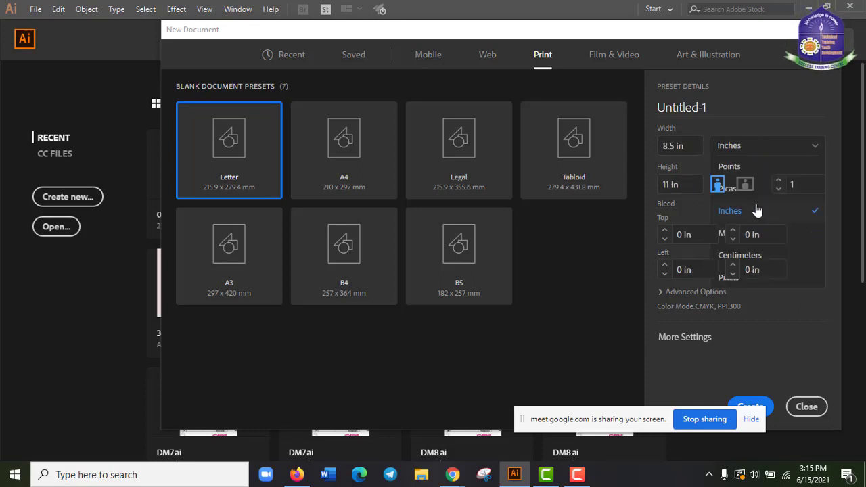
{"action": "left_click", "coordinate": [761, 148]}
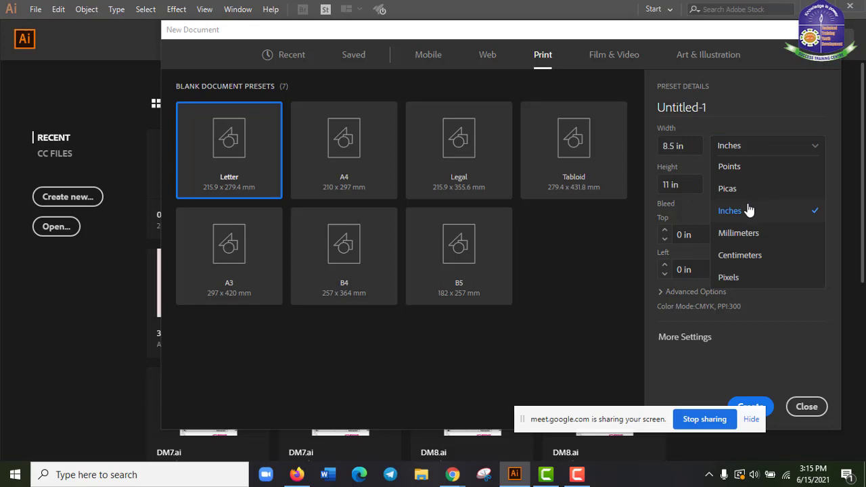
- Set a linked bleed of 0.125 in on all four sides and create the document
{"action": "left_click", "coordinate": [695, 241]}
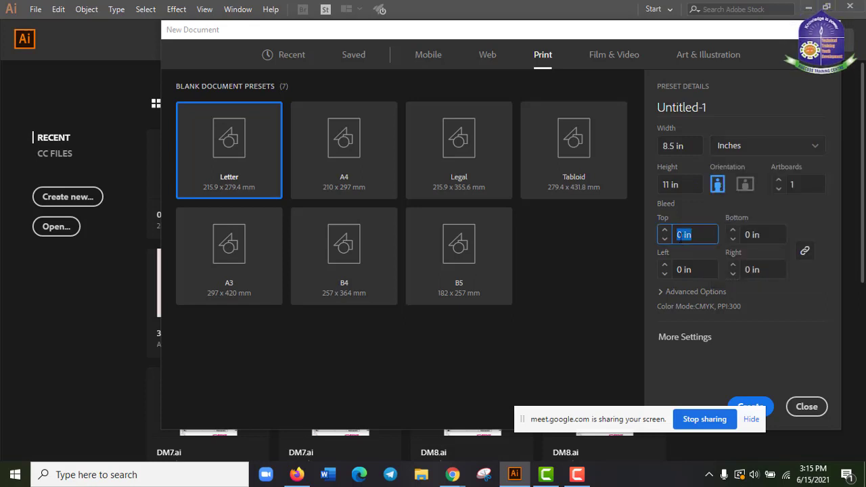
{"action": "left_click", "coordinate": [682, 235]}
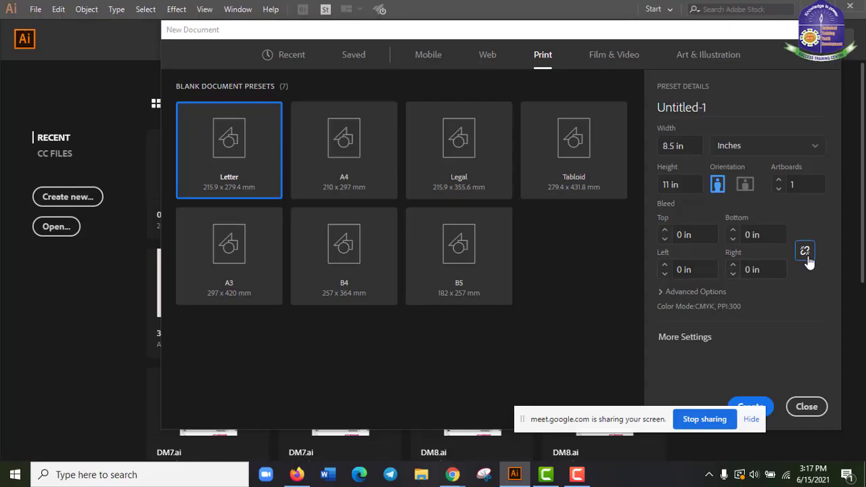
{"action": "left_click", "coordinate": [679, 234]}
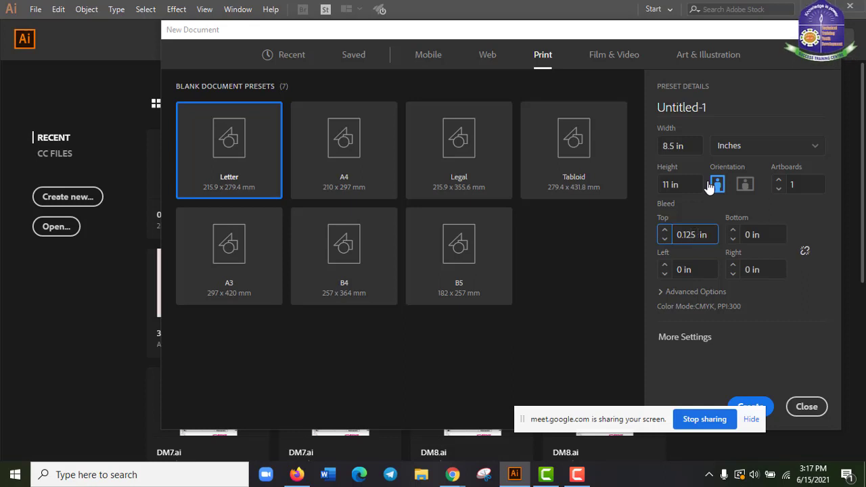
{"action": "left_click", "coordinate": [806, 252]}
{"action": "left_click", "coordinate": [779, 269]}
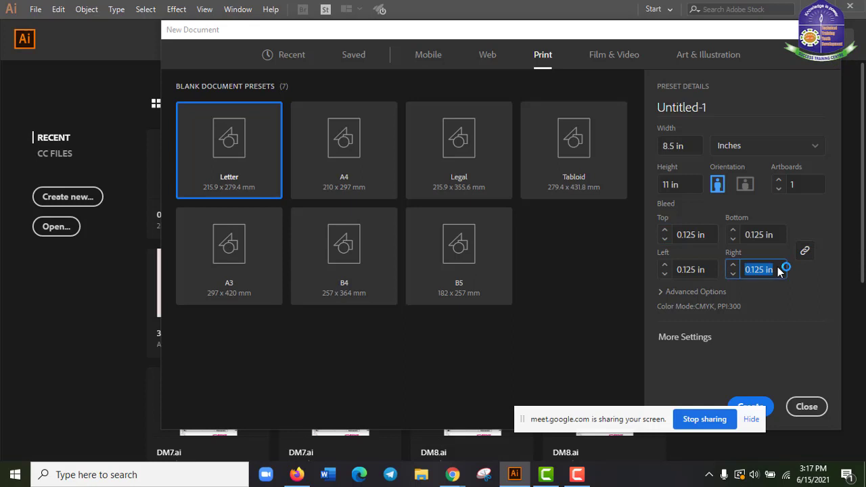
{"action": "left_click_drag", "start_coordinate": [578, 419], "coordinate": [492, 404]}
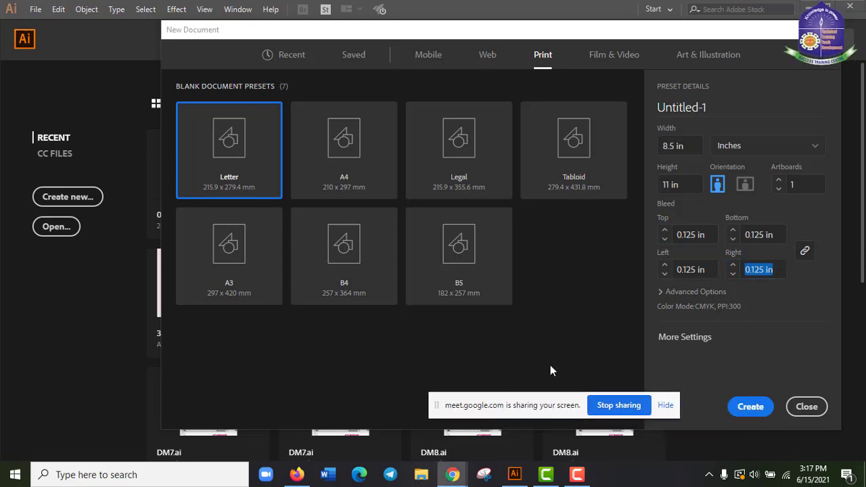
{"action": "left_click", "coordinate": [751, 406]}
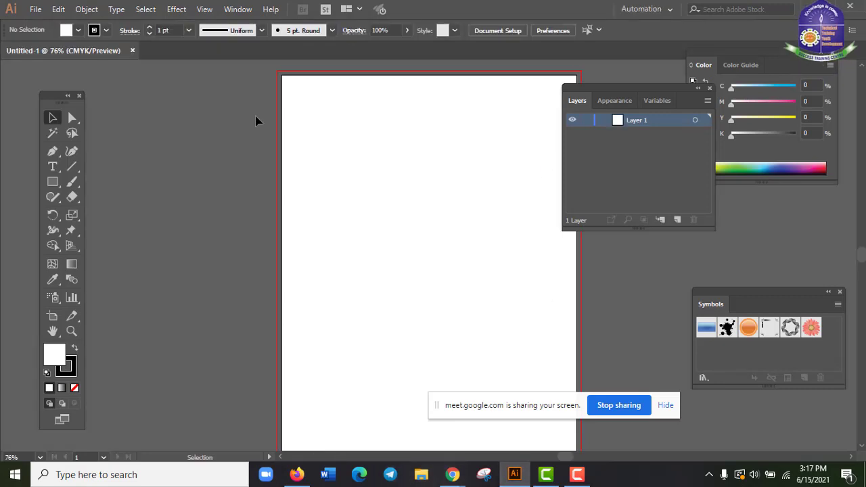
{"action": "scroll", "coordinate": [440, 286], "scroll_direction": "down", "scroll_amount": 2}
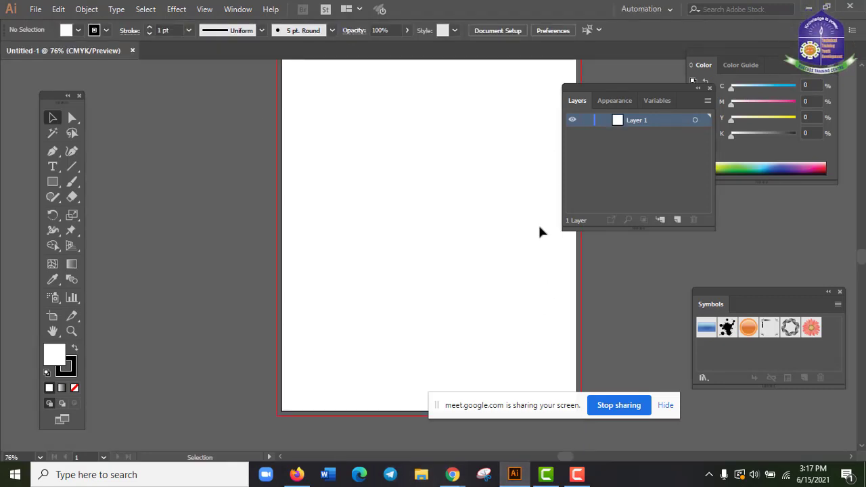
{"action": "scroll", "coordinate": [454, 185], "scroll_direction": "up", "scroll_amount": 2}
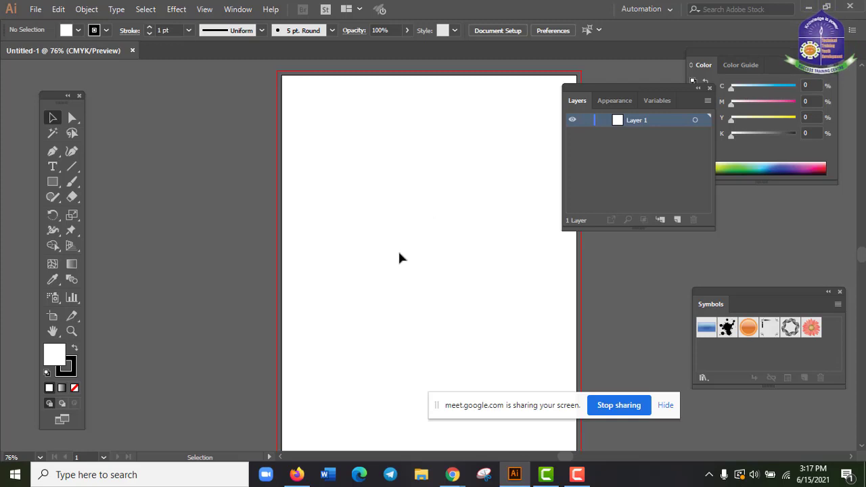
{"action": "left_click_drag", "start_coordinate": [460, 186], "coordinate": [350, 188]}
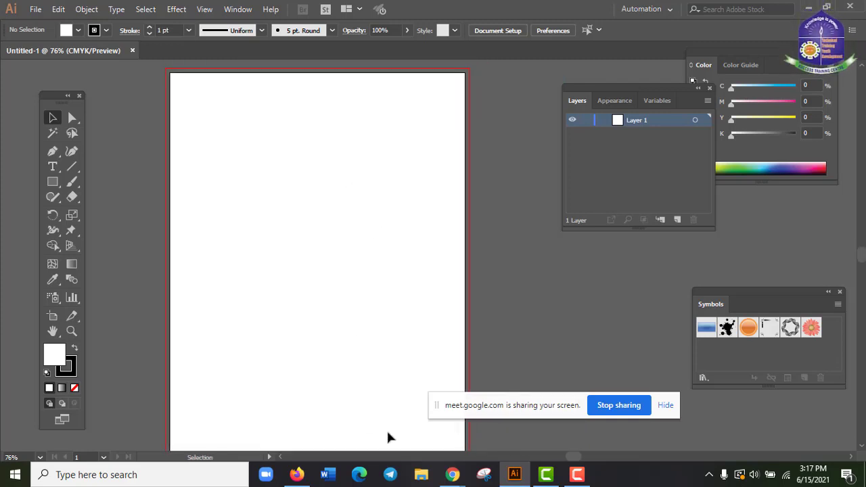
- Switch to the Google Meet call in Chrome, admit the waiting participant and return to Illustrator
{"action": "mouse_move", "coordinate": [462, 479]}
{"action": "left_click", "coordinate": [408, 406]}
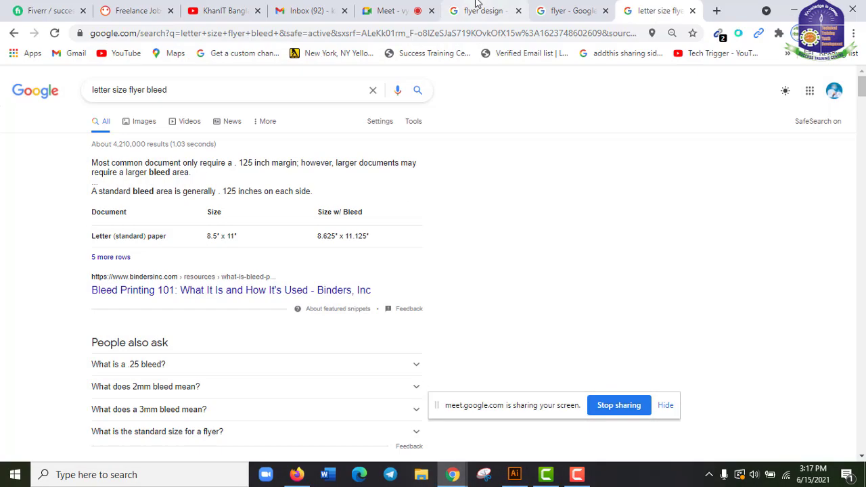
{"action": "left_click", "coordinate": [421, 4]}
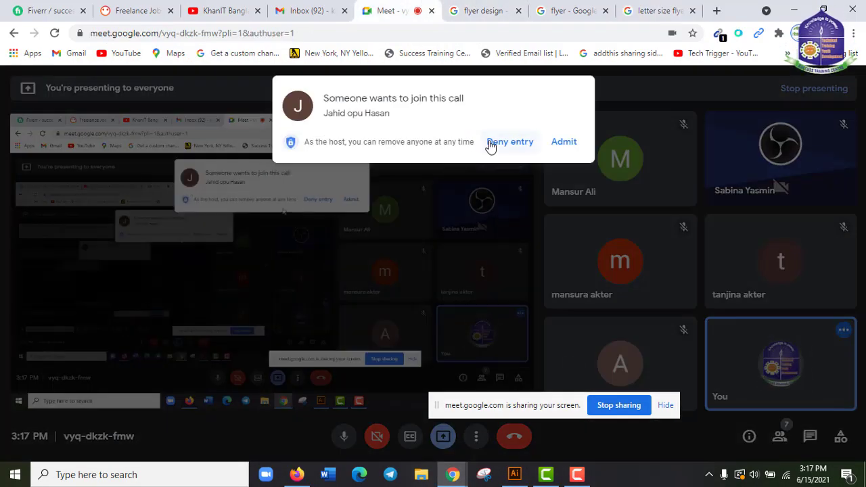
{"action": "left_click", "coordinate": [555, 148]}
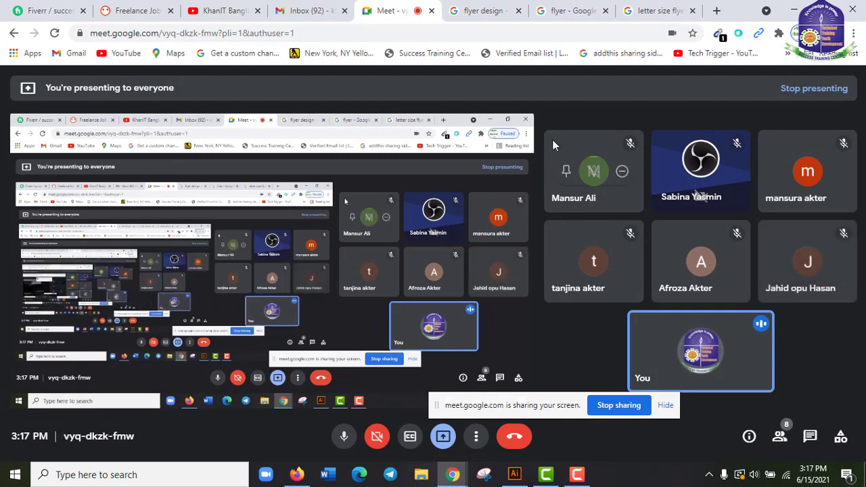
{"action": "left_click", "coordinate": [804, 7]}
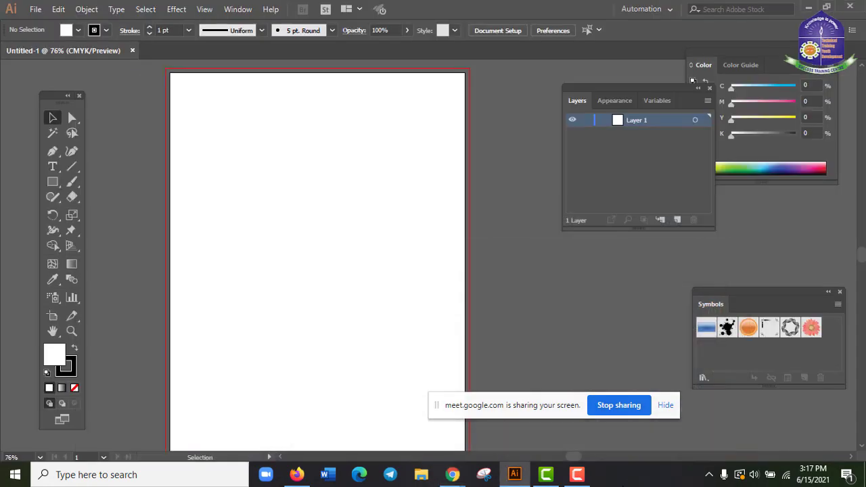
{"action": "left_click", "coordinate": [576, 476]}
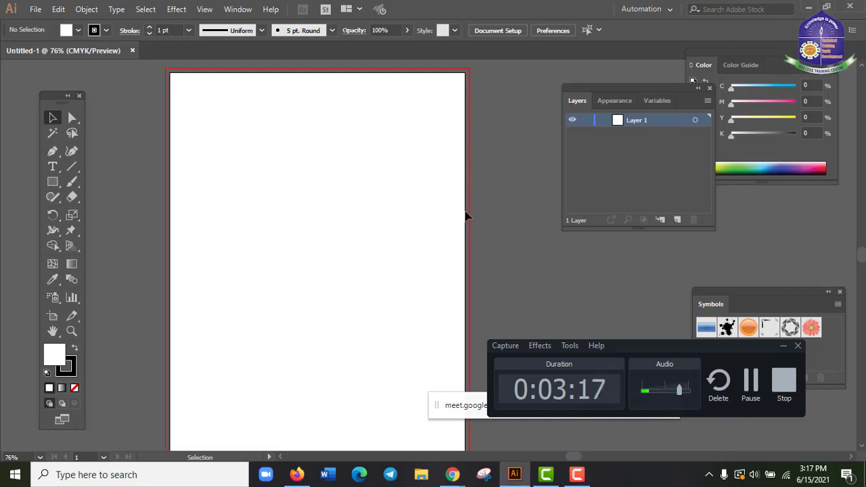
{"action": "key", "text": "ctrl+minus"}
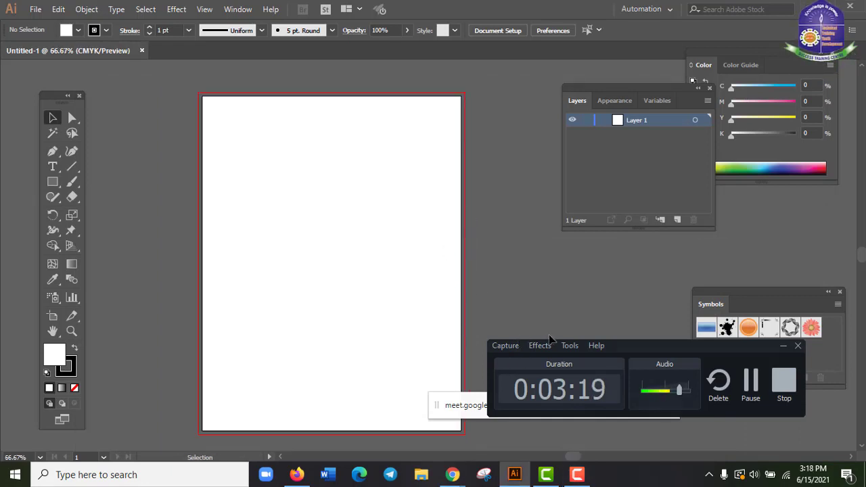
{"action": "left_click_drag", "start_coordinate": [663, 349], "coordinate": [748, 364]}
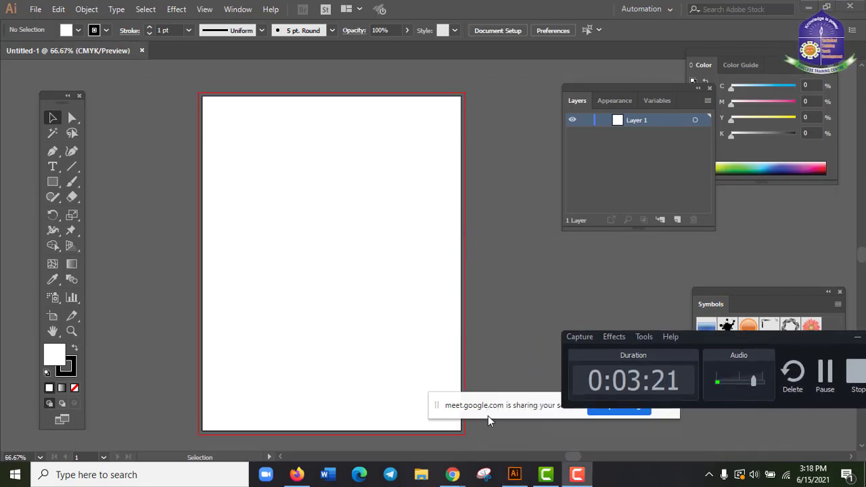
{"action": "left_click_drag", "start_coordinate": [490, 408], "coordinate": [563, 428]}
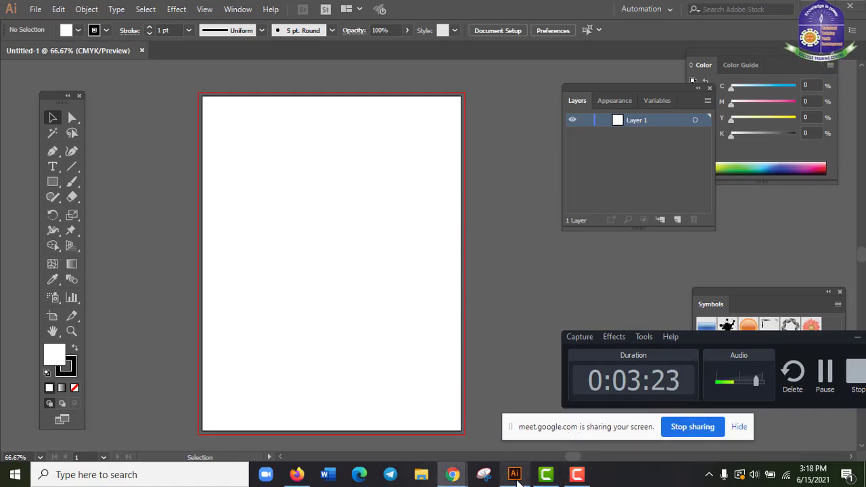
- Switch to Chrome, examine the creative business flyer reference image and return to Illustrator
{"action": "mouse_move", "coordinate": [458, 482]}
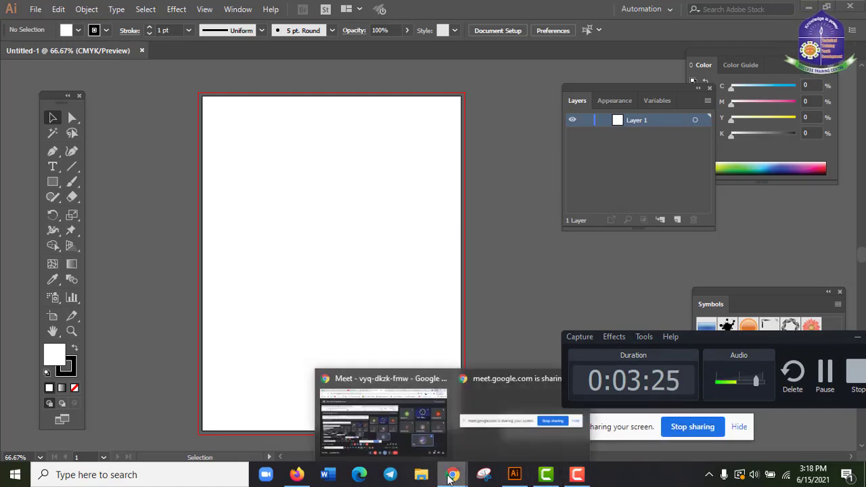
{"action": "left_click", "coordinate": [393, 416]}
{"action": "left_click", "coordinate": [464, 9]}
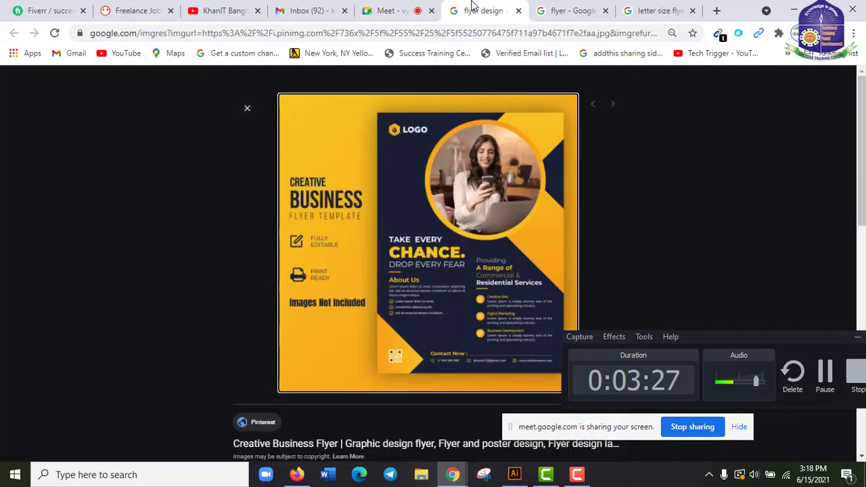
{"action": "left_click", "coordinate": [572, 8]}
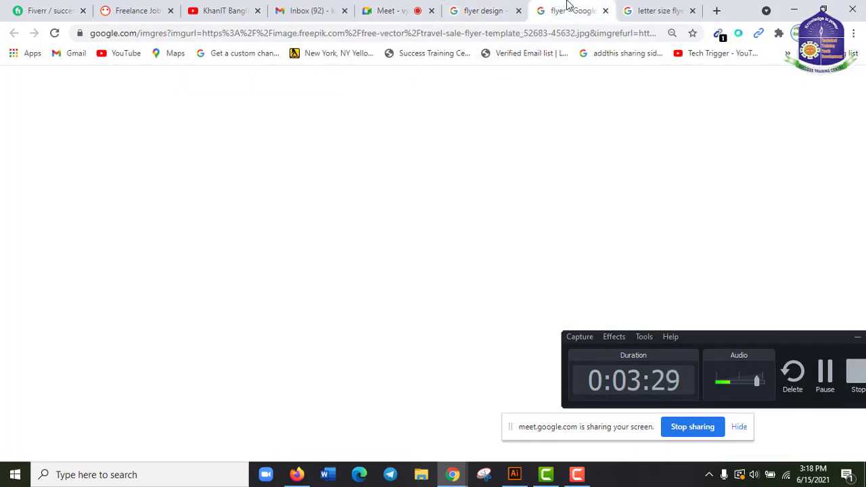
{"action": "left_click", "coordinate": [488, 5]}
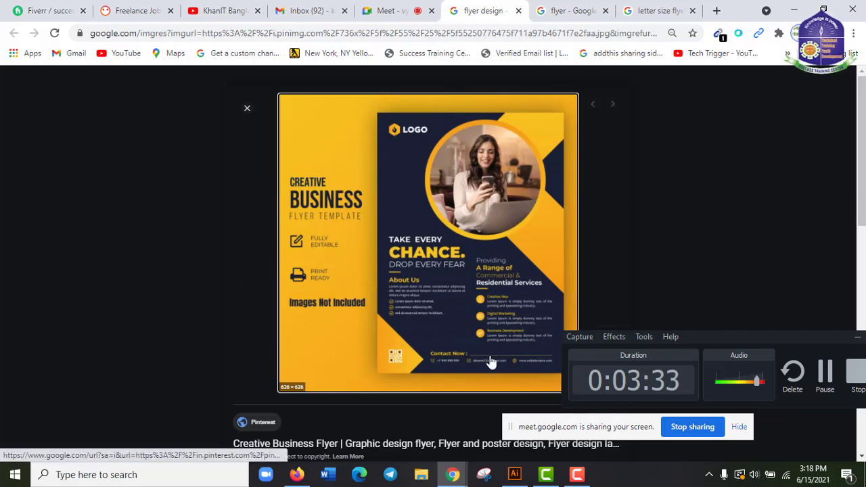
{"action": "key", "text": "alt+Tab"}
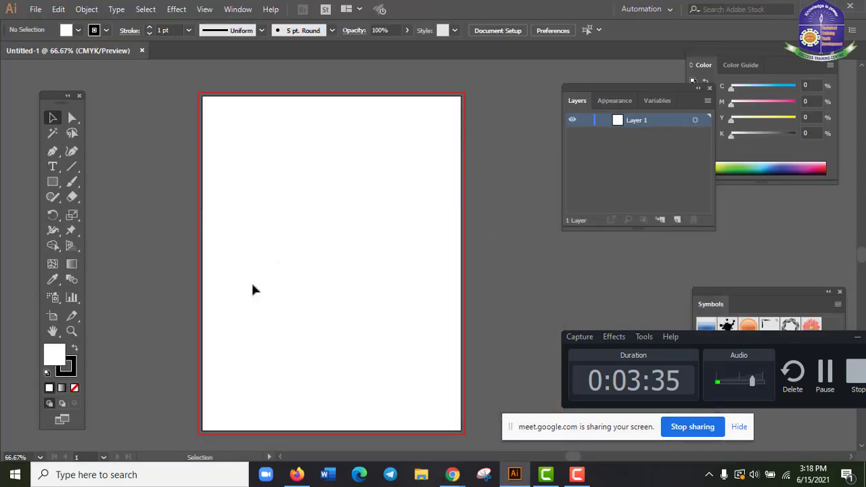
- Set the default stroke for new shapes to none by lowering its weight below 1 pt, keeping the white fill
{"action": "left_click", "coordinate": [52, 183]}
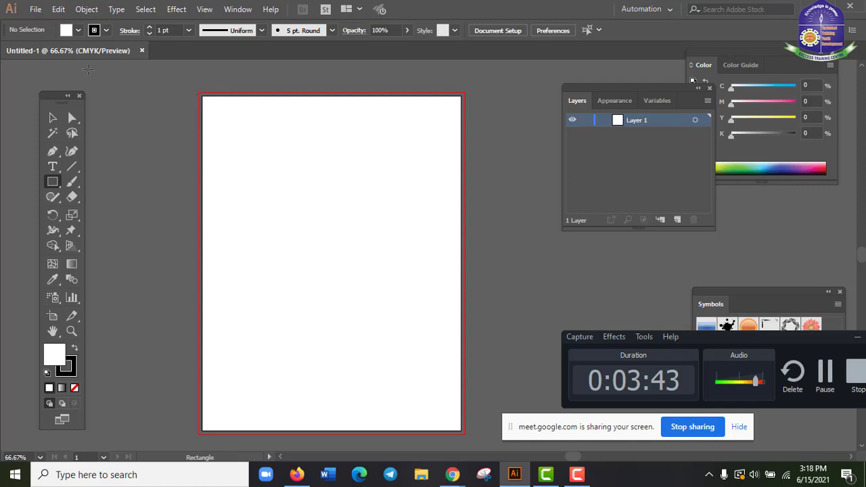
{"action": "left_click", "coordinate": [106, 31]}
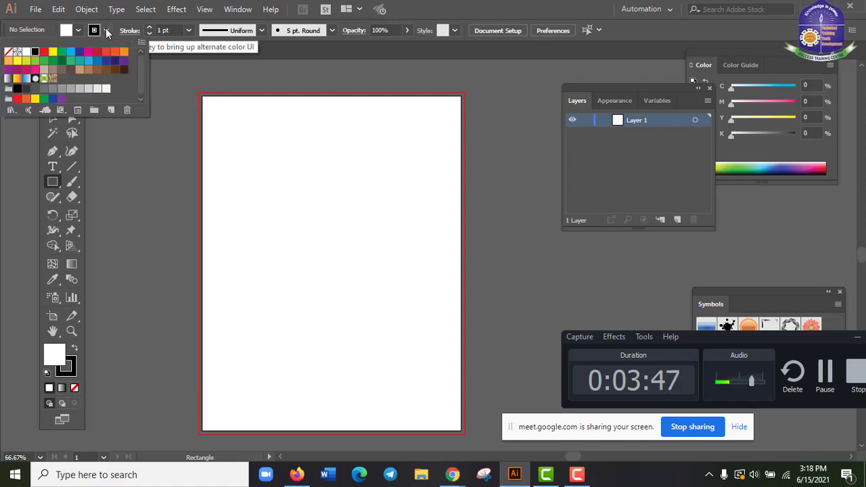
{"action": "left_click", "coordinate": [219, 108]}
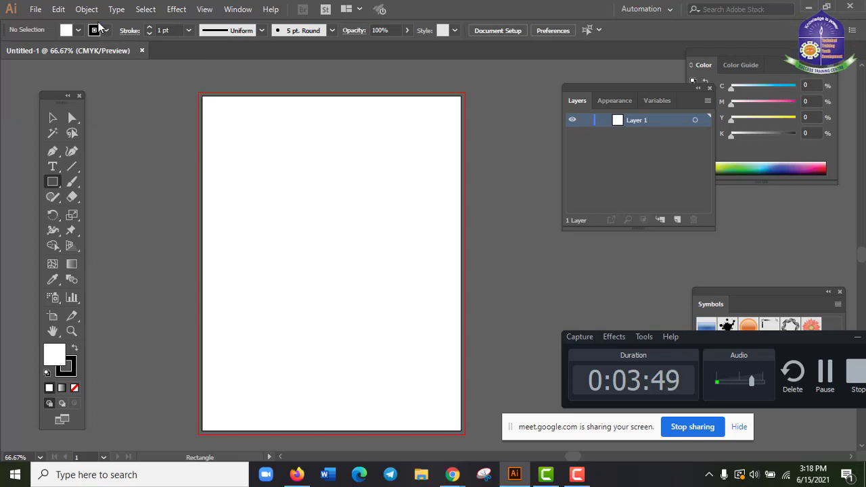
{"action": "left_click", "coordinate": [165, 30]}
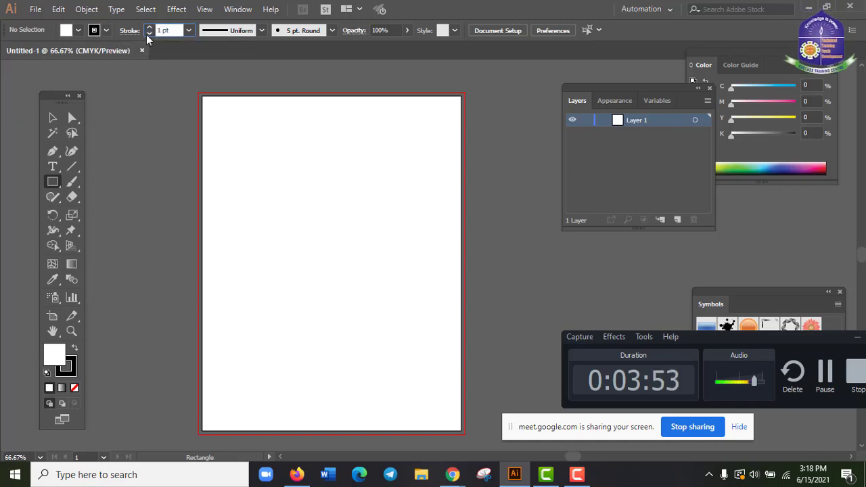
{"action": "left_click", "coordinate": [149, 34]}
{"action": "left_click", "coordinate": [149, 33]}
{"action": "left_click", "coordinate": [149, 33]}
{"action": "left_click", "coordinate": [149, 33]}
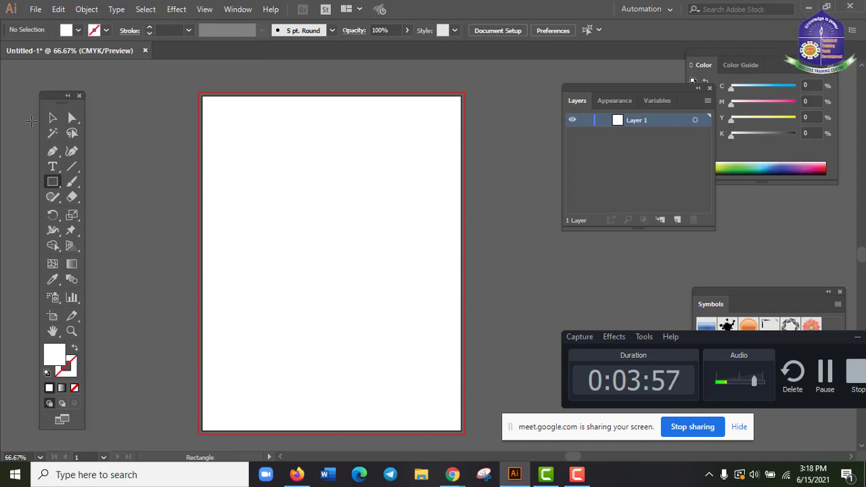
{"action": "left_click", "coordinate": [53, 118]}
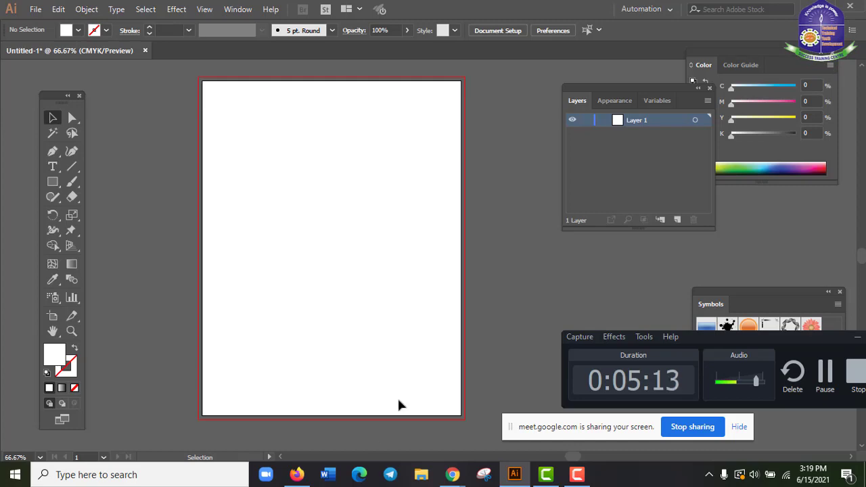
- Switch to Chrome, compare the creative business flyer with the travel sale flyer reference, and return to Illustrator
{"action": "left_click", "coordinate": [406, 419]}
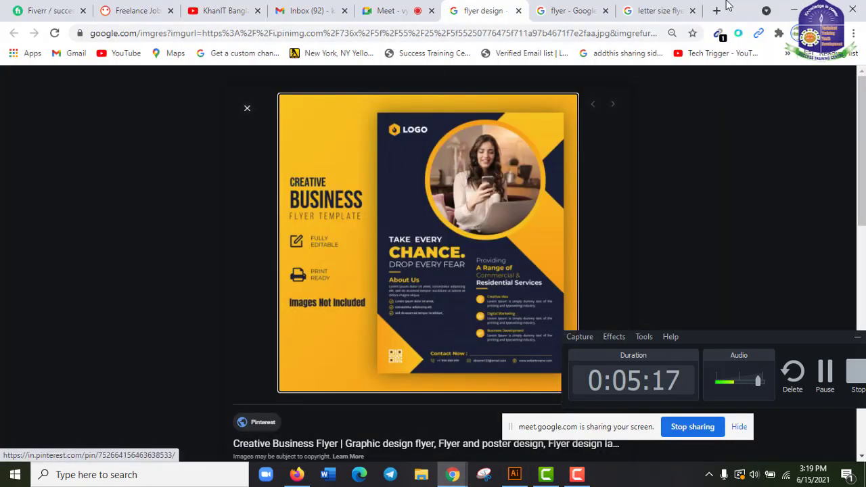
{"action": "left_click", "coordinate": [557, 8]}
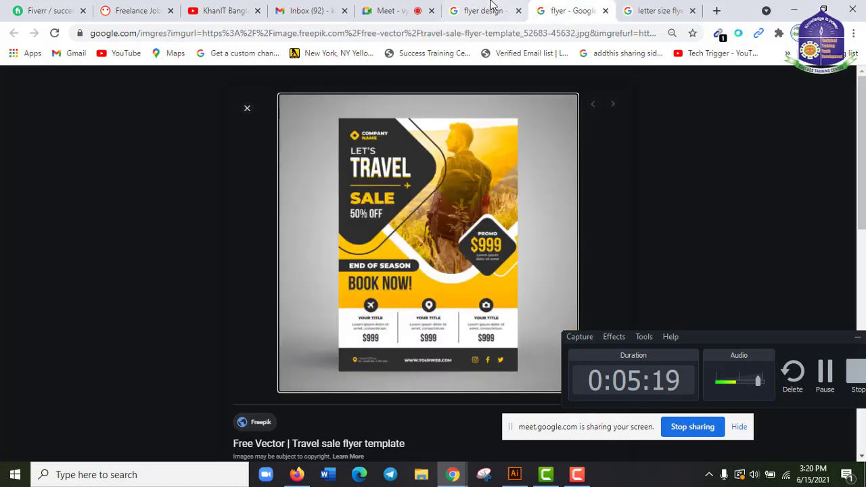
{"action": "left_click", "coordinate": [487, 9]}
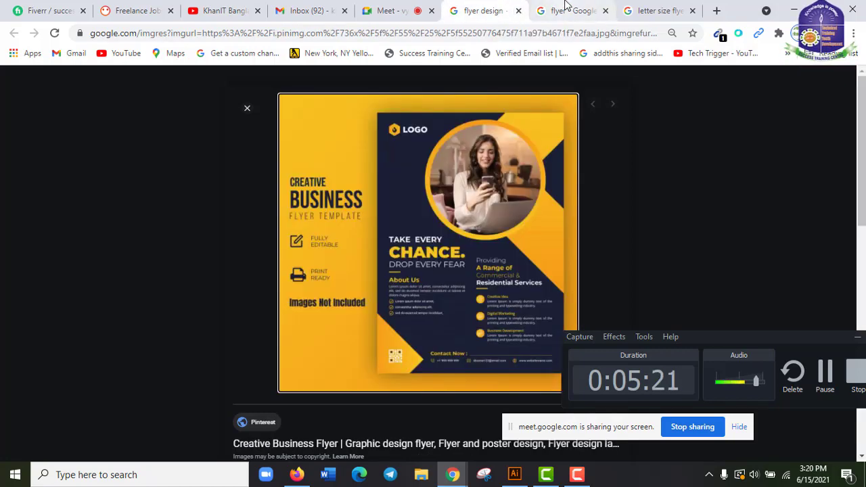
{"action": "left_click", "coordinate": [545, 9]}
{"action": "left_click", "coordinate": [527, 6]}
{"action": "scroll", "coordinate": [499, 251], "scroll_direction": "down", "scroll_amount": 2}
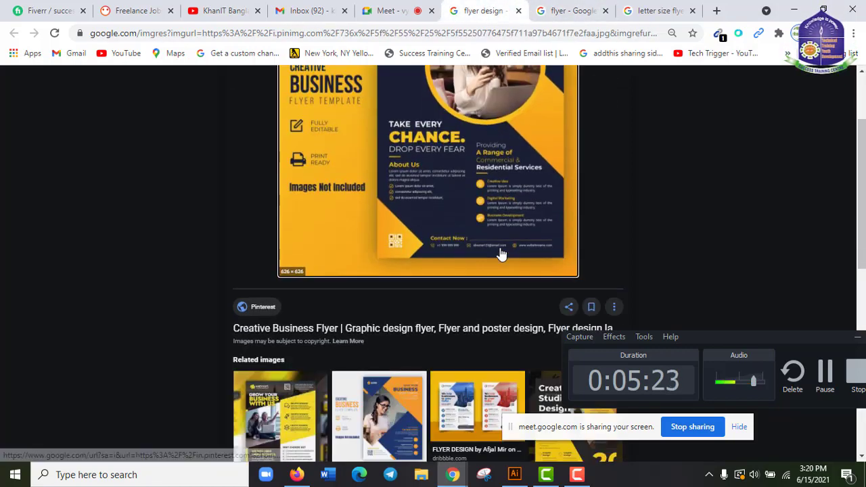
{"action": "scroll", "coordinate": [501, 258], "scroll_direction": "up", "scroll_amount": 1}
{"action": "scroll", "coordinate": [501, 257], "scroll_direction": "up", "scroll_amount": 1}
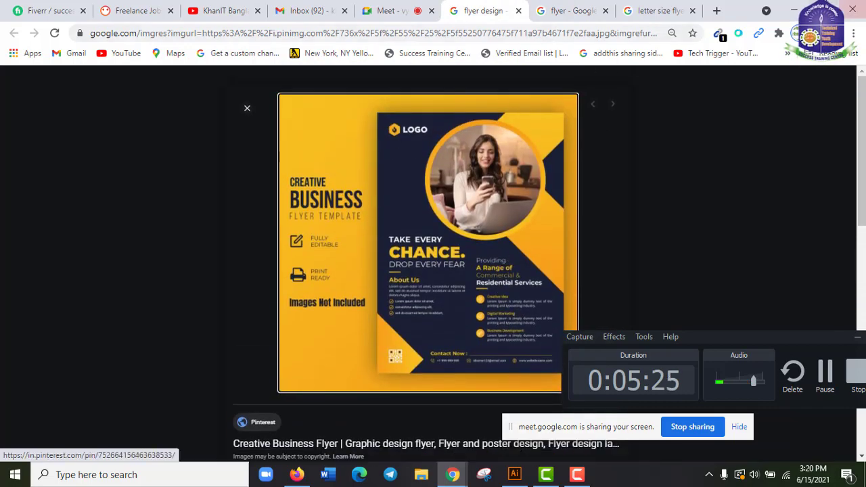
{"action": "scroll", "coordinate": [627, 156], "scroll_direction": "down", "scroll_amount": 1}
{"action": "scroll", "coordinate": [627, 156], "scroll_direction": "up", "scroll_amount": 1}
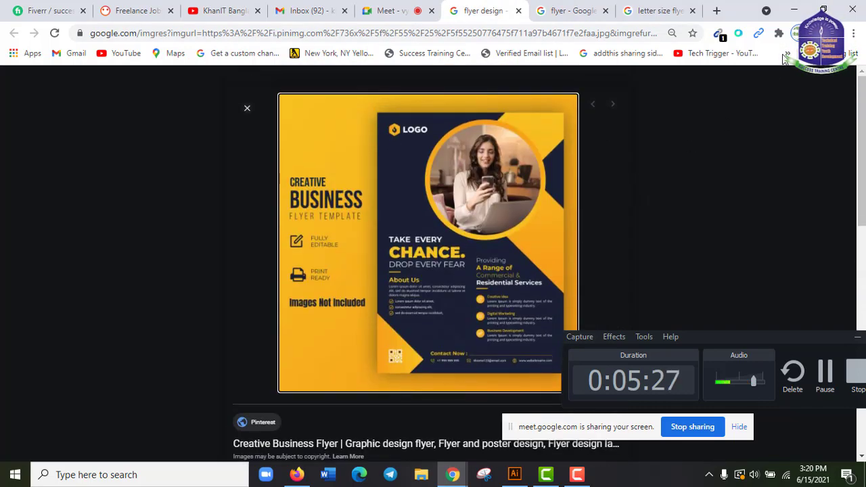
{"action": "scroll", "coordinate": [534, 277], "scroll_direction": "down", "scroll_amount": 1}
{"action": "scroll", "coordinate": [544, 291], "scroll_direction": "up", "scroll_amount": 1}
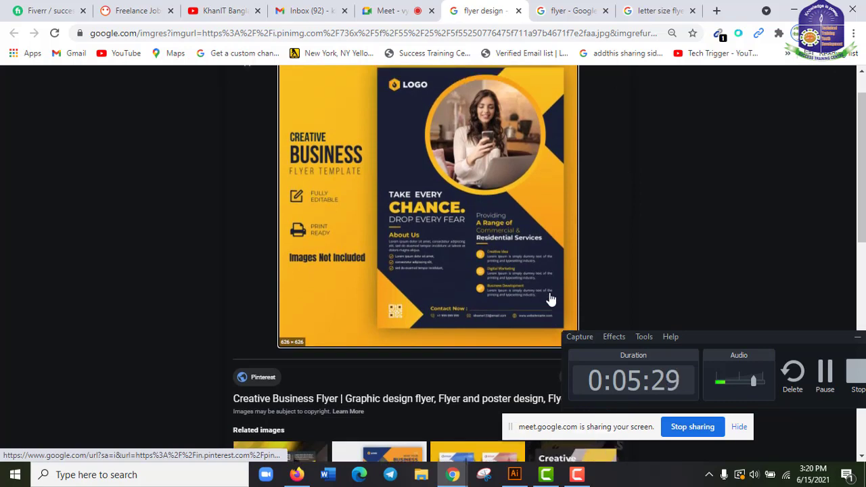
{"action": "left_click", "coordinate": [572, 10]}
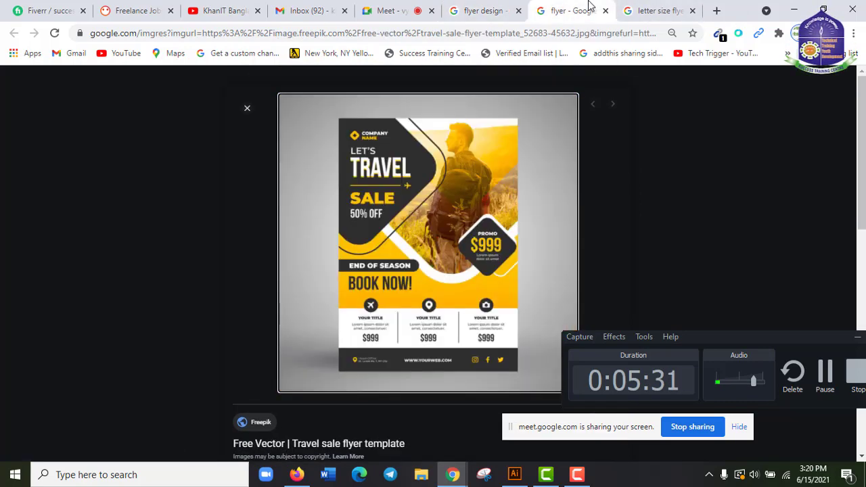
{"action": "left_click", "coordinate": [484, 9]}
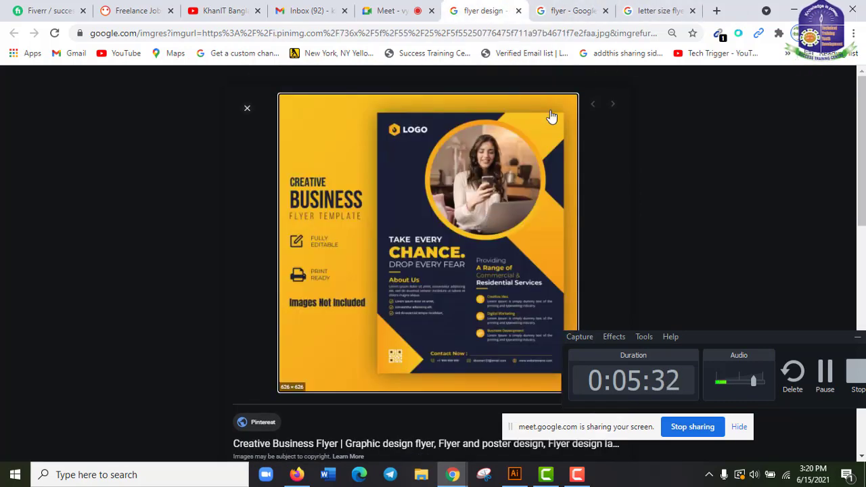
{"action": "left_click", "coordinate": [547, 10]}
{"action": "left_click", "coordinate": [497, 12]}
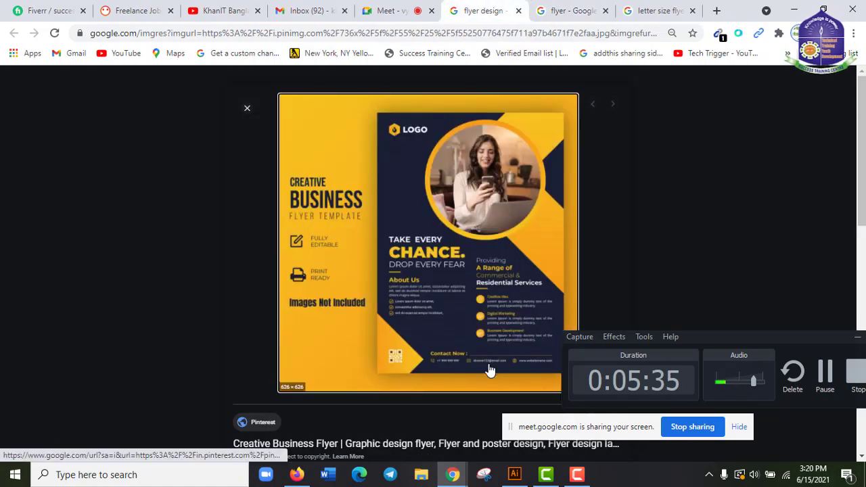
{"action": "scroll", "coordinate": [490, 369], "scroll_direction": "down", "scroll_amount": 2}
{"action": "scroll", "coordinate": [484, 122], "scroll_direction": "up", "scroll_amount": 2}
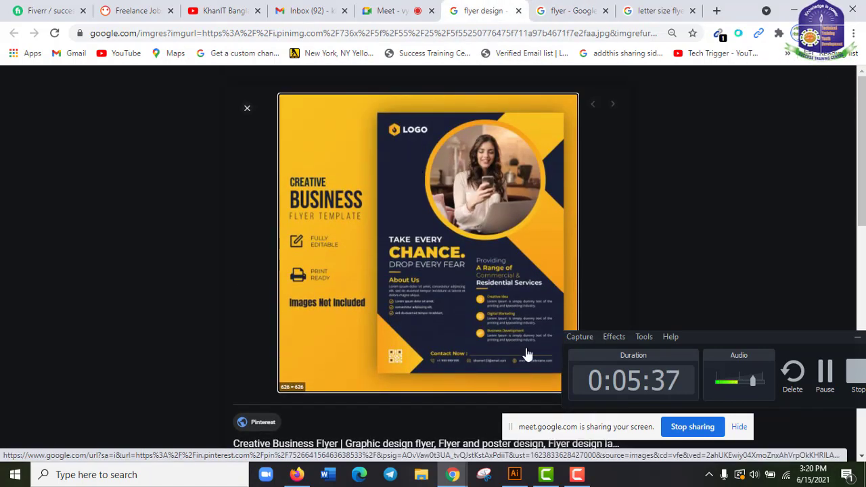
{"action": "left_click", "coordinate": [793, 10]}
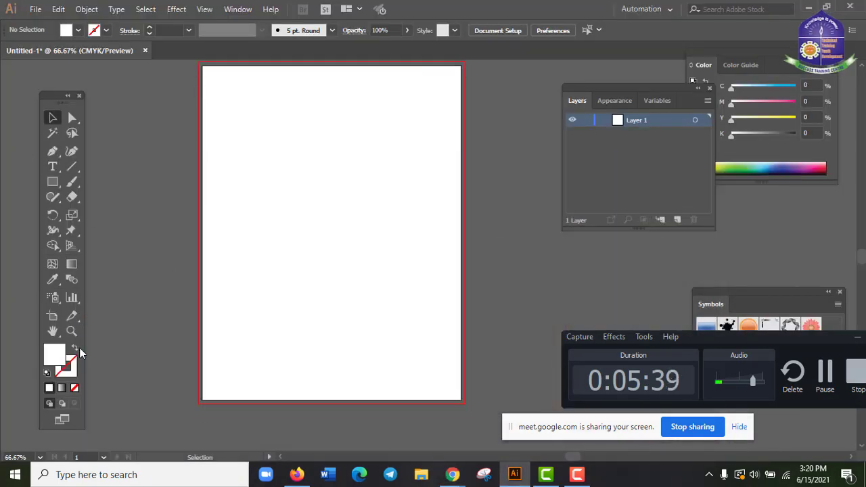
- Draw a white, strokeless background rectangle over the artboard, spanning the full bleed width
{"action": "left_click", "coordinate": [53, 184]}
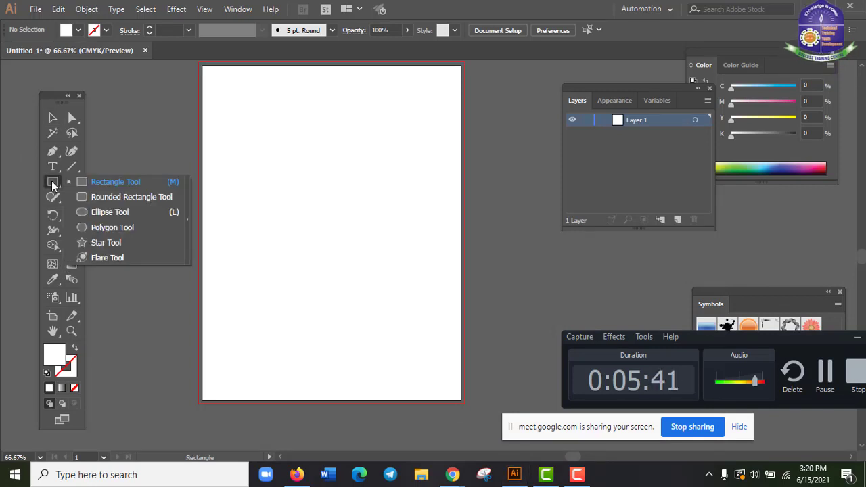
{"action": "scroll", "coordinate": [224, 203], "scroll_direction": "up", "scroll_amount": 1}
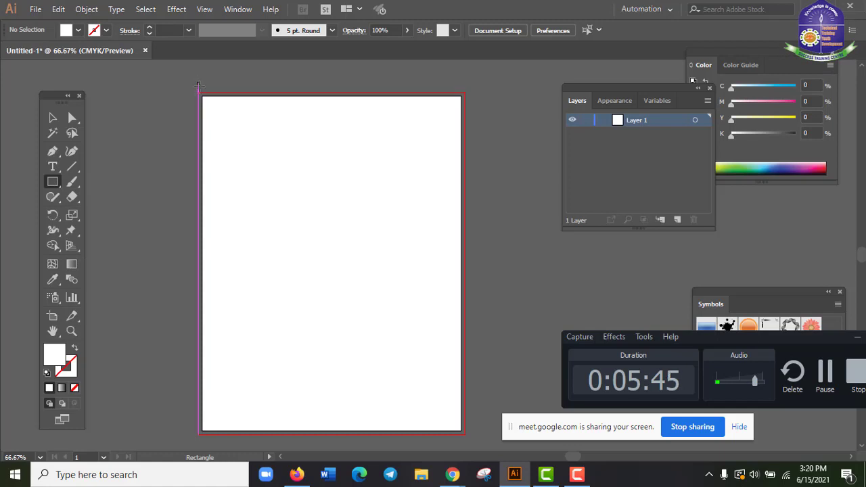
{"action": "left_click_drag", "start_coordinate": [198, 94], "coordinate": [464, 397]}
{"action": "left_click", "coordinate": [857, 336]}
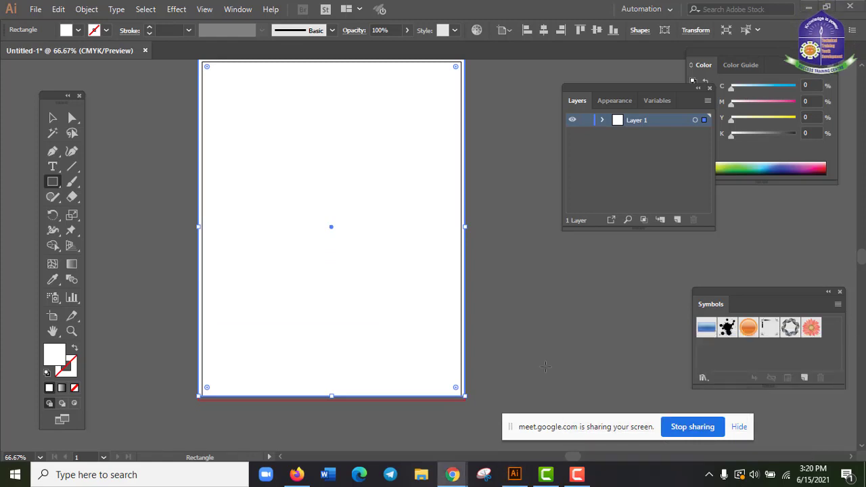
{"action": "scroll", "coordinate": [291, 346], "scroll_direction": "up", "scroll_amount": 1}
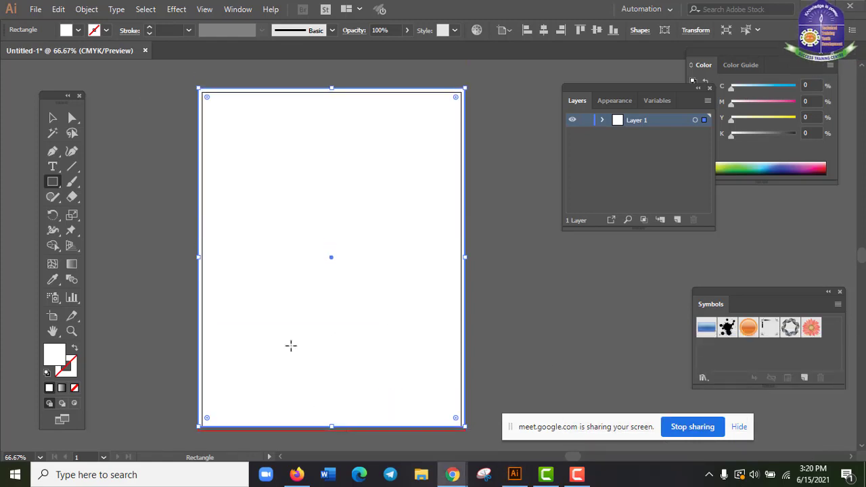
{"action": "left_click", "coordinate": [54, 116]}
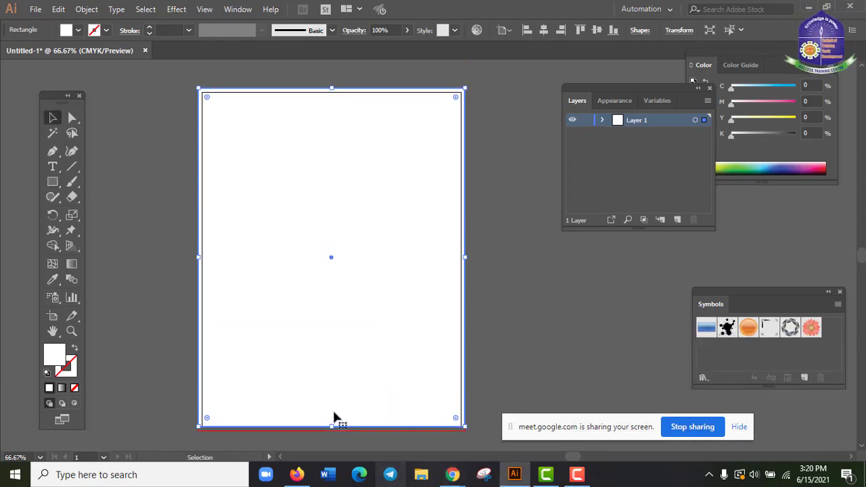
{"action": "left_click", "coordinate": [497, 358]}
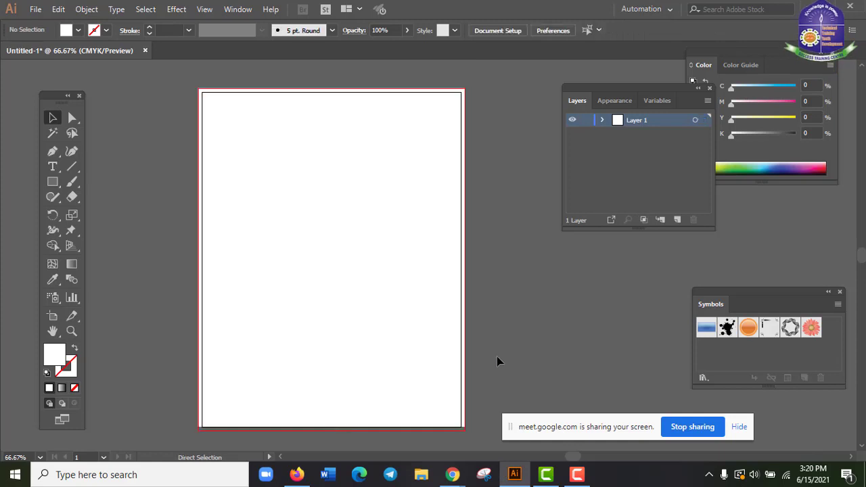
- Extend the background rectangle's bottom edge to the lower bleed line and check its top edge against the bleed
{"action": "key", "text": "ctrl+1"}
{"action": "key", "text": "space"}
{"action": "left_click_drag", "start_coordinate": [318, 353], "coordinate": [385, 254]}
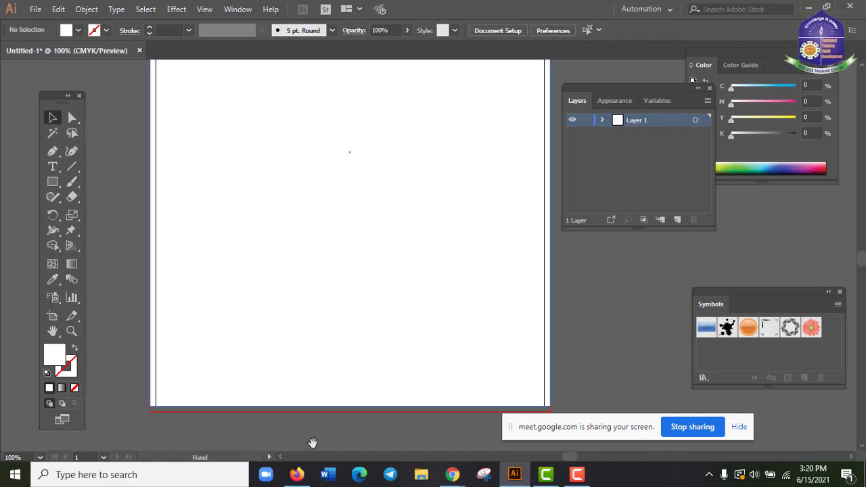
{"action": "left_click", "coordinate": [332, 404]}
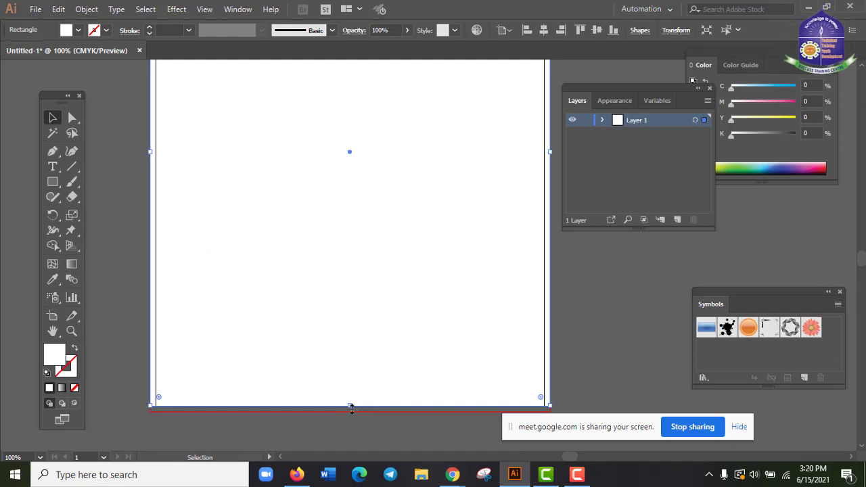
{"action": "left_click_drag", "start_coordinate": [350, 406], "coordinate": [349, 413]}
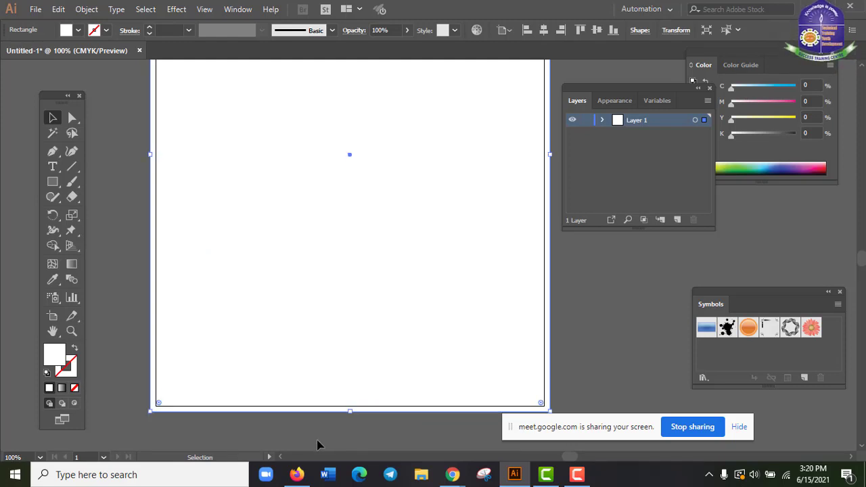
{"action": "left_click", "coordinate": [319, 445]}
{"action": "scroll", "coordinate": [282, 344], "scroll_direction": "up", "scroll_amount": 3}
{"action": "scroll", "coordinate": [281, 342], "scroll_direction": "up", "scroll_amount": 2}
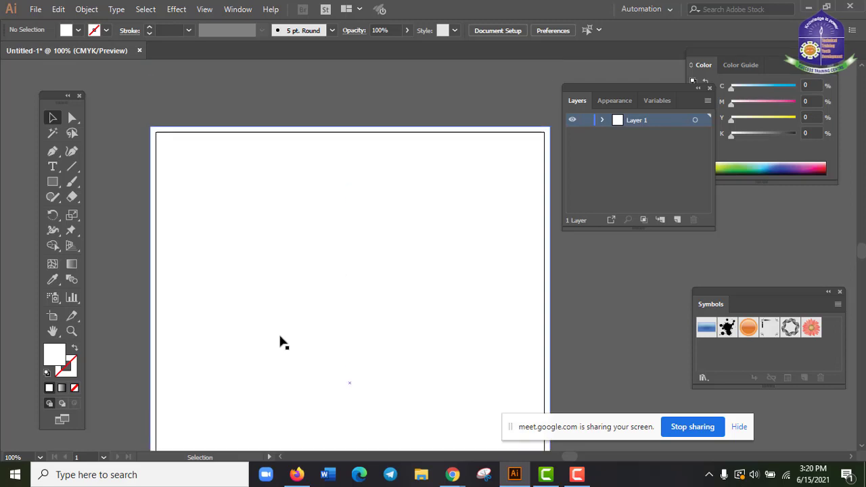
{"action": "left_click", "coordinate": [325, 195]}
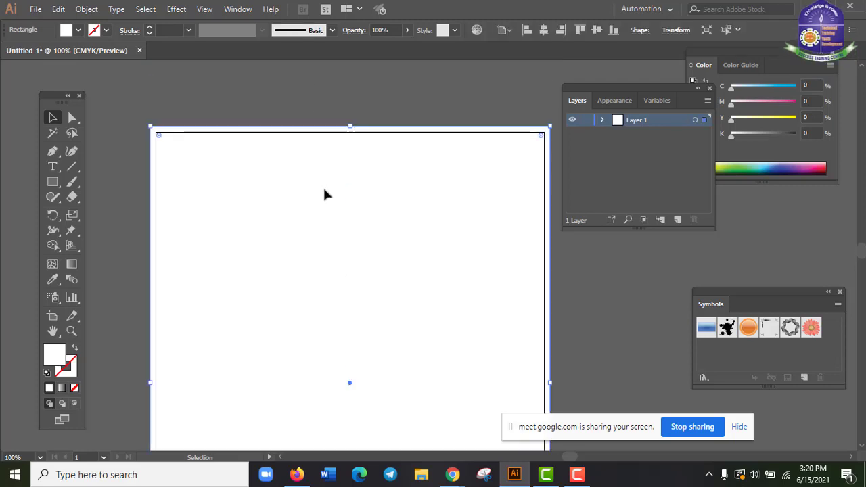
{"action": "left_click", "coordinate": [354, 102]}
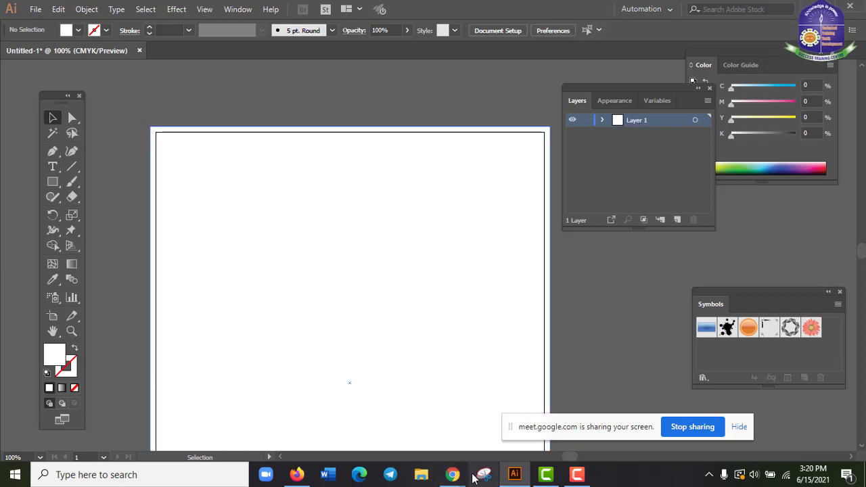
- Switch to Chrome, review the creative business flyer reference again, and return to the whole artboard in Illustrator
{"action": "mouse_move", "coordinate": [452, 476]}
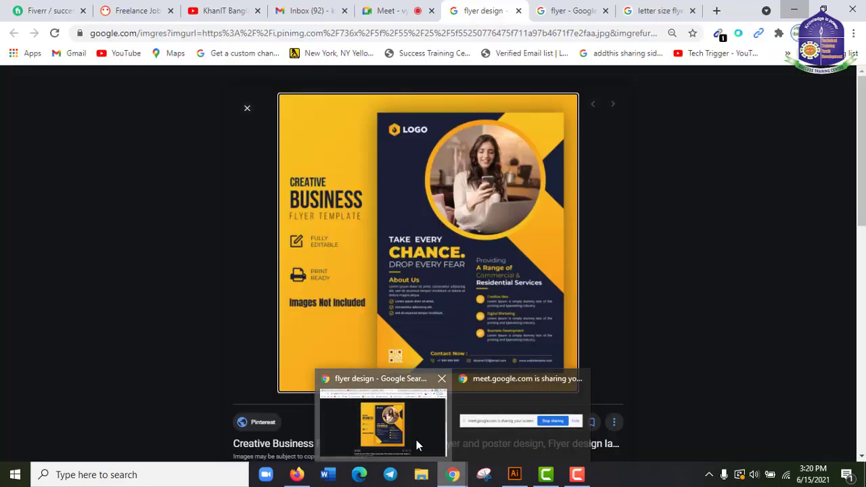
{"action": "left_click", "coordinate": [417, 440]}
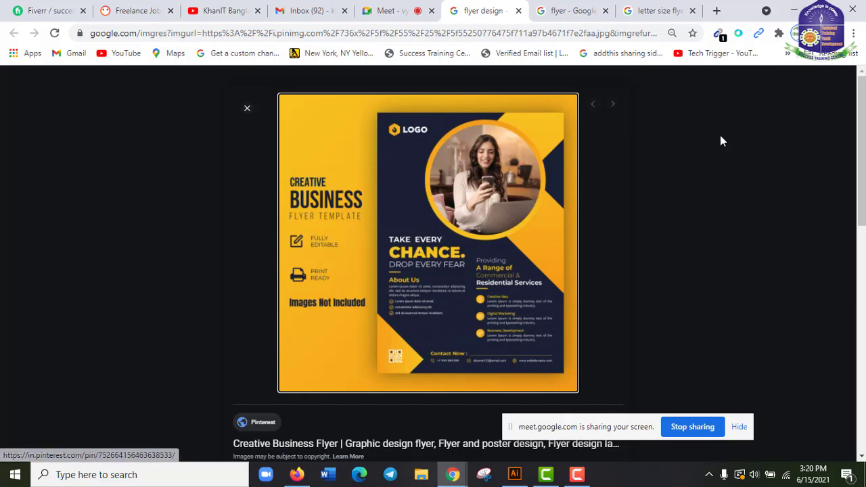
{"action": "left_click", "coordinate": [795, 11]}
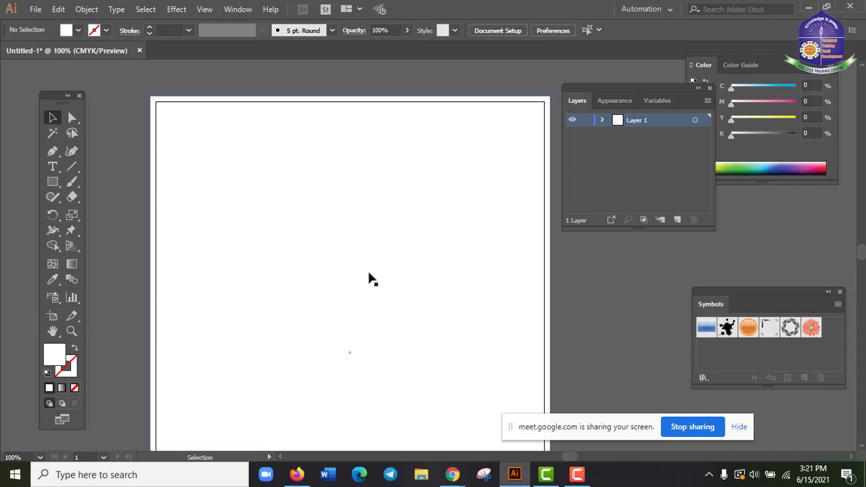
{"action": "key", "text": "ctrl"}
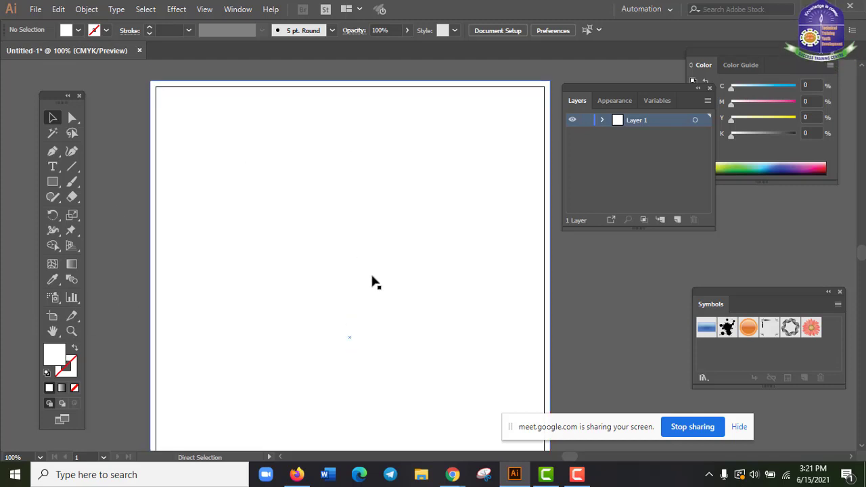
{"action": "key", "text": "ctrl+minus"}
{"action": "scroll", "coordinate": [376, 283], "scroll_direction": "down", "scroll_amount": 2}
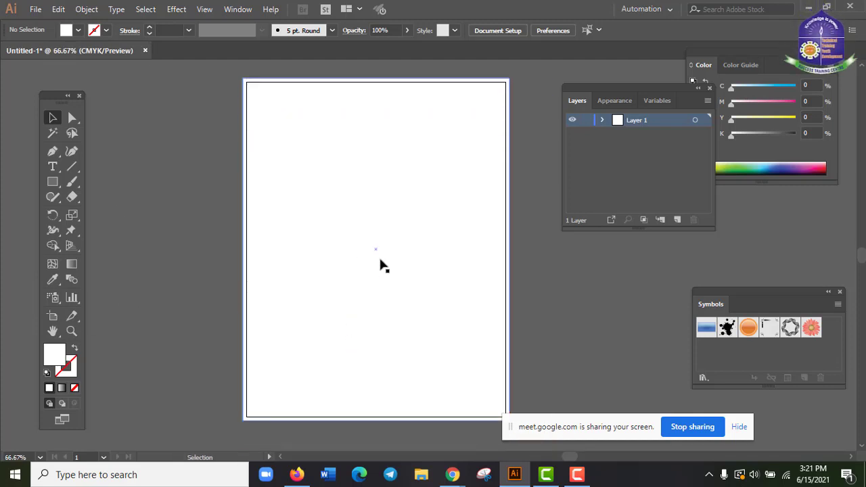
- Apply a linear white-to-black gradient fill to the background rectangle and arrange the Gradient and Layers panels clear of the artboard
{"action": "scroll", "coordinate": [237, 192], "scroll_direction": "up", "scroll_amount": 1}
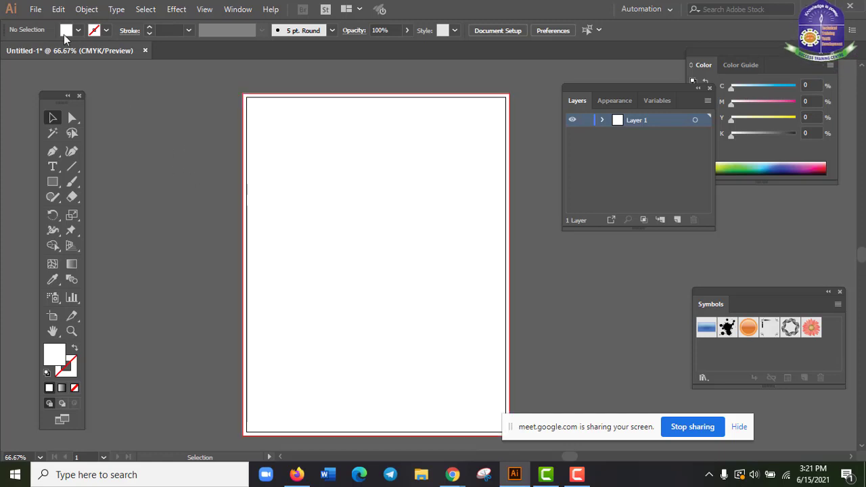
{"action": "left_click", "coordinate": [349, 218]}
{"action": "left_click", "coordinate": [242, 10]}
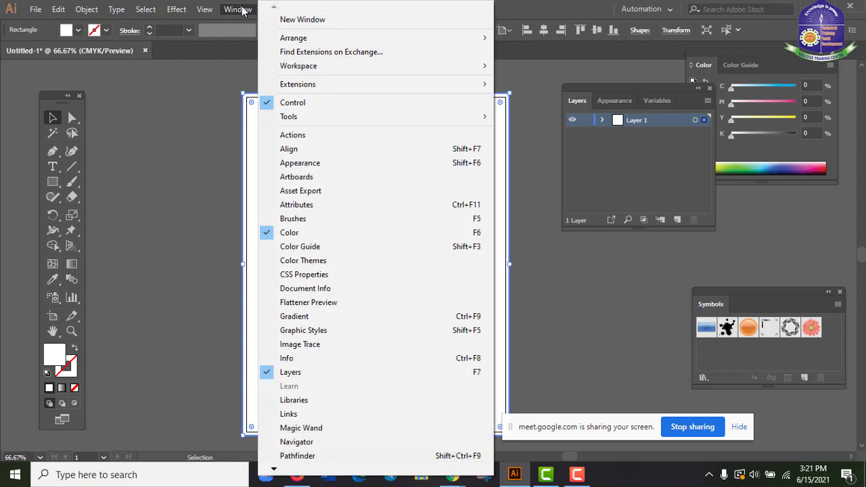
{"action": "left_click", "coordinate": [353, 315]}
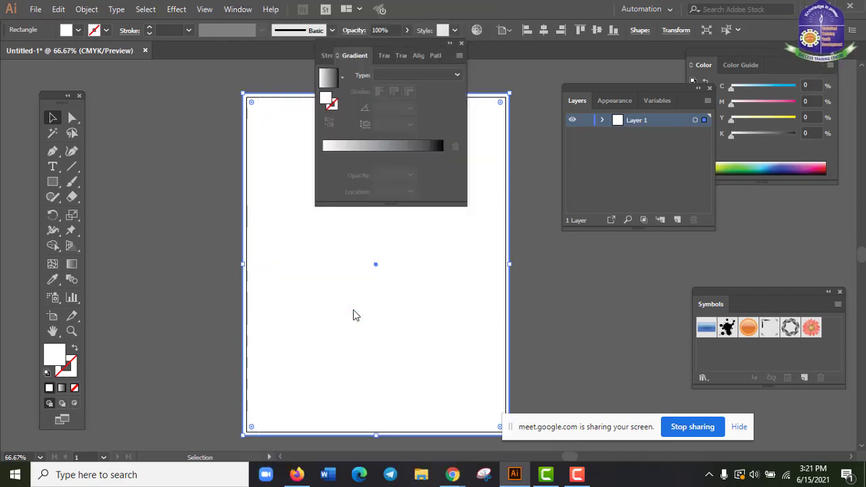
{"action": "left_click", "coordinate": [384, 149]}
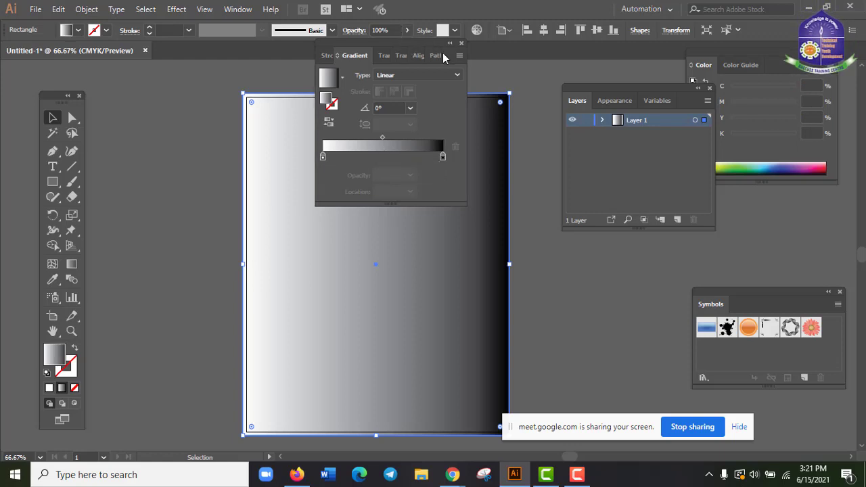
{"action": "left_click_drag", "start_coordinate": [444, 58], "coordinate": [717, 27]}
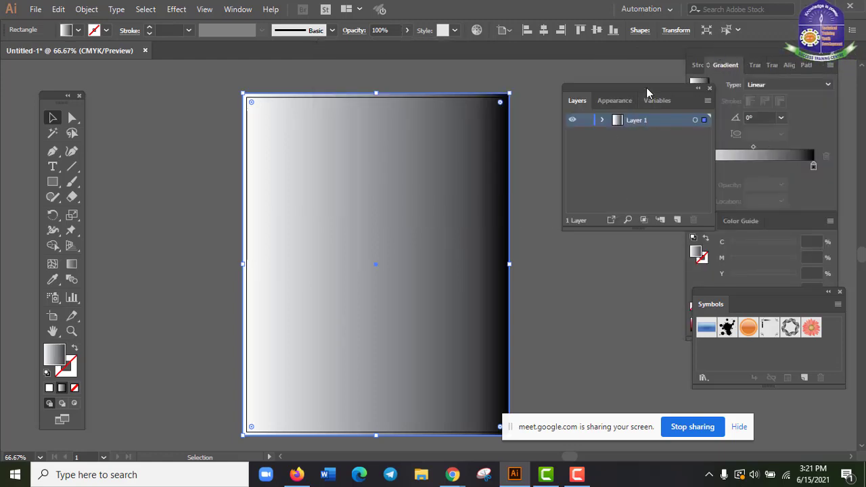
{"action": "left_click_drag", "start_coordinate": [647, 93], "coordinate": [678, 266]}
- Change the gradient's white starting stop to RGB color mode and color it with the dark blue swatch (2E3192)
{"action": "left_click", "coordinate": [693, 165]}
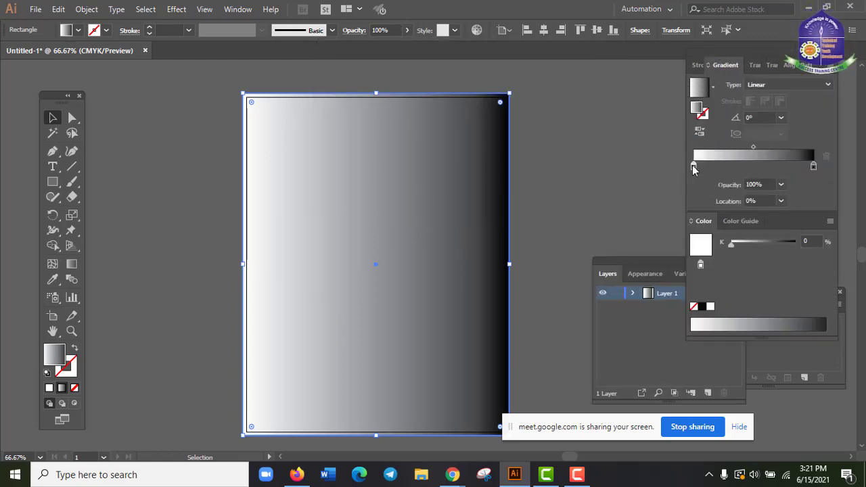
{"action": "double_click", "coordinate": [694, 165]}
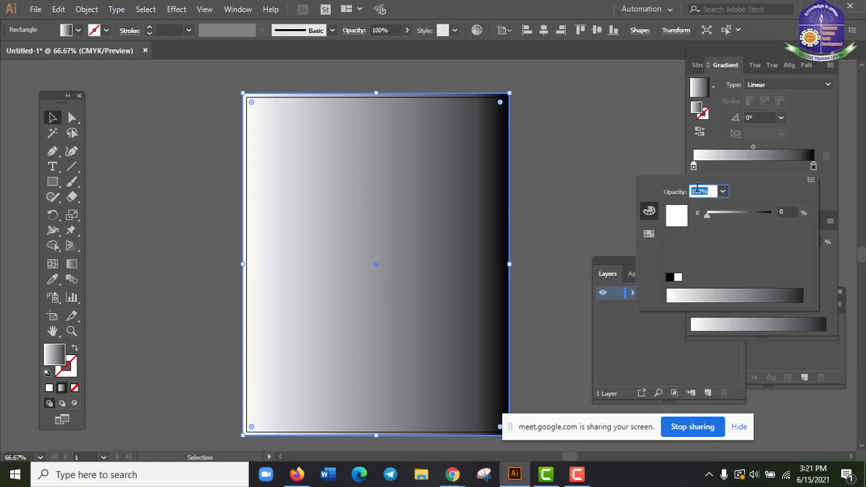
{"action": "left_click", "coordinate": [812, 180]}
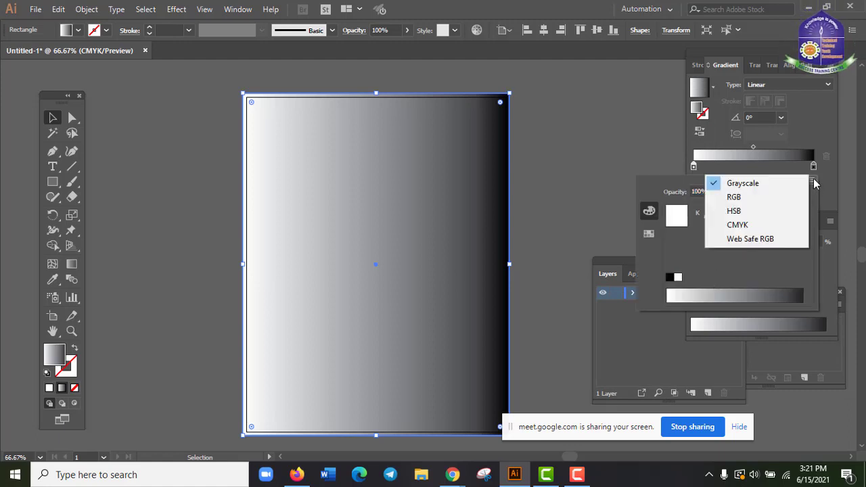
{"action": "left_click", "coordinate": [774, 197]}
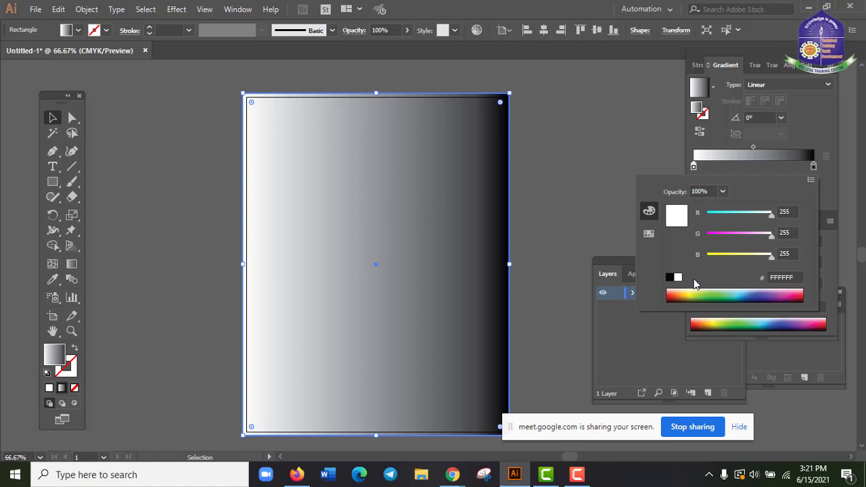
{"action": "left_click", "coordinate": [647, 235]}
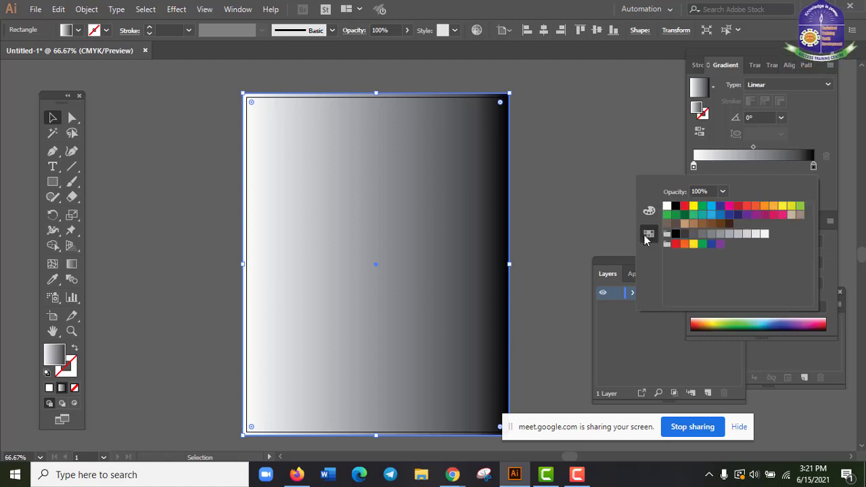
{"action": "left_click", "coordinate": [722, 207]}
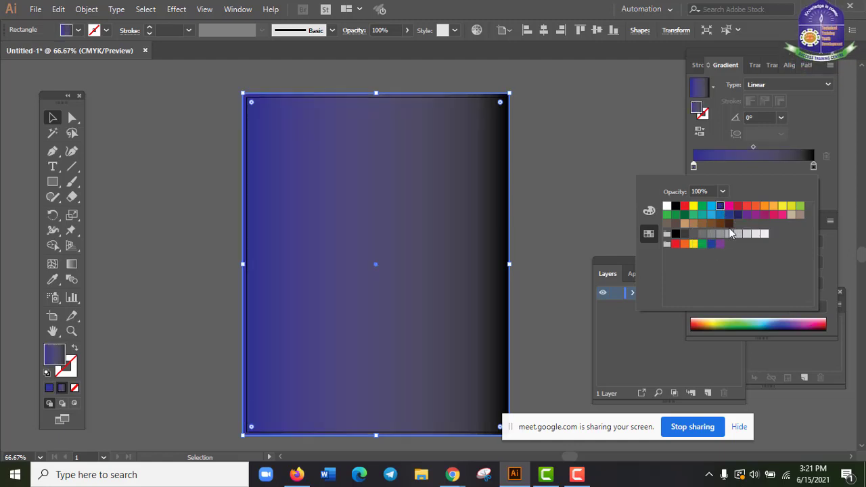
- Change the gradient's black end stop to RGB color mode and make it deep navy with R 0, G 0, B 56
{"action": "left_click", "coordinate": [815, 168]}
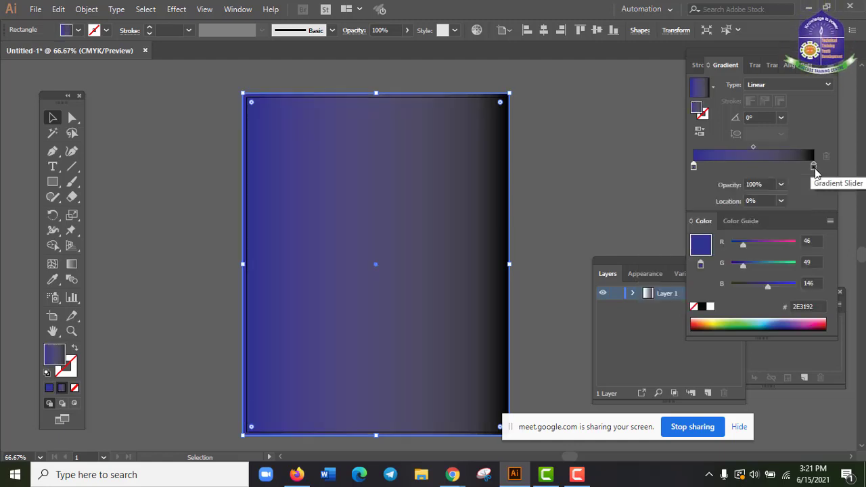
{"action": "left_click", "coordinate": [815, 169]}
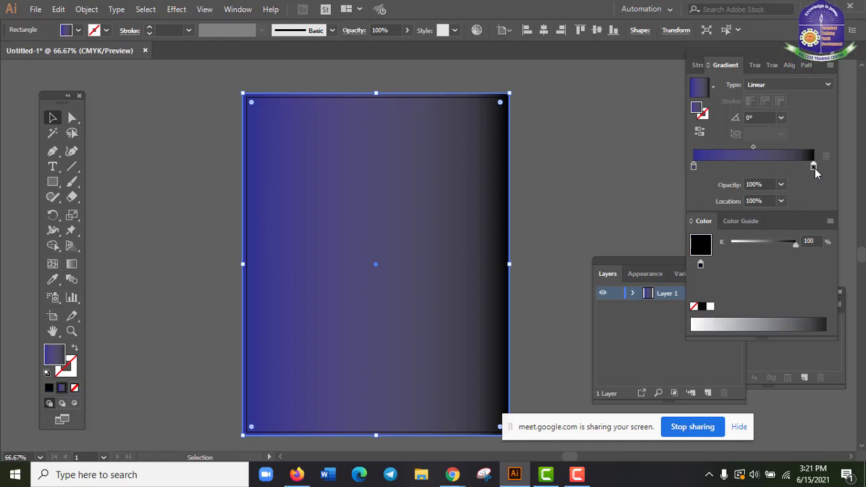
{"action": "double_click", "coordinate": [815, 168]}
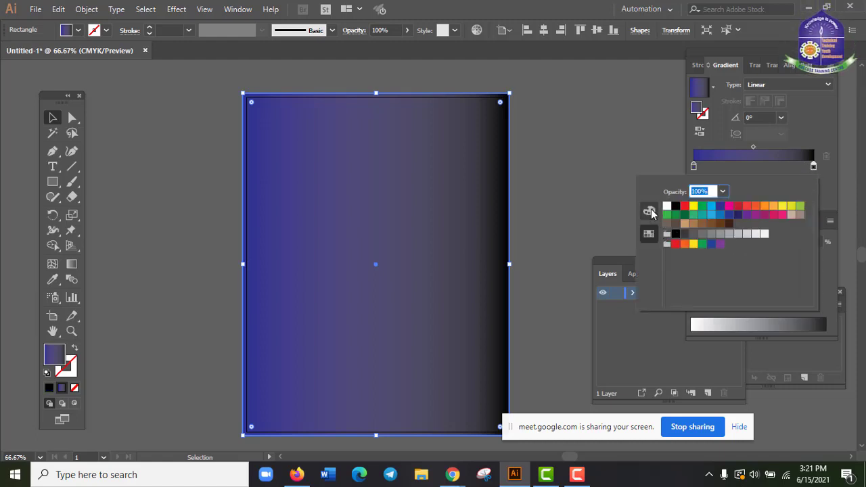
{"action": "left_click", "coordinate": [650, 212]}
{"action": "left_click", "coordinate": [810, 181]}
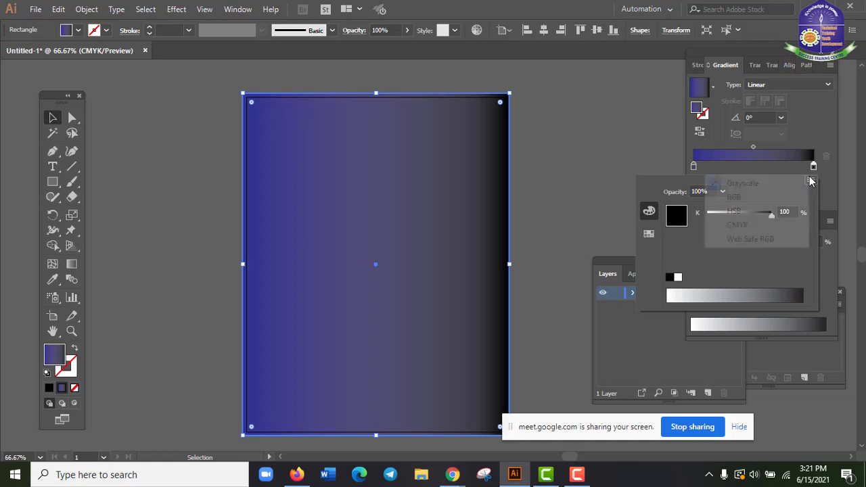
{"action": "left_click", "coordinate": [772, 197]}
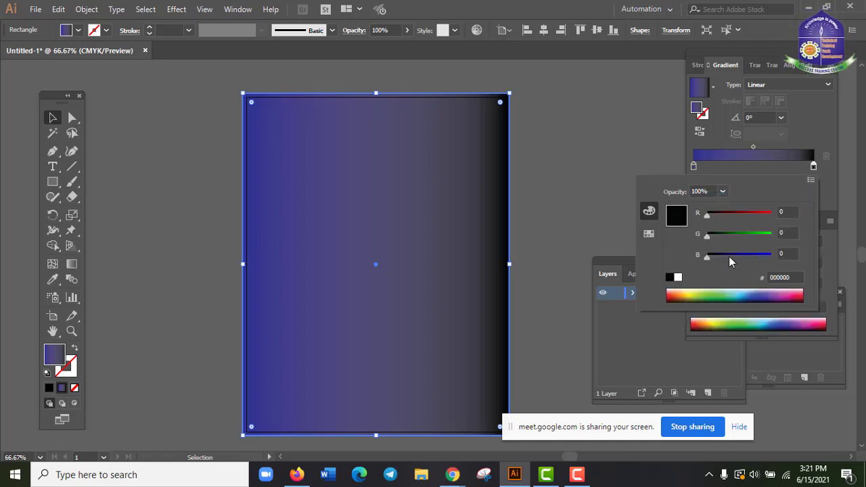
{"action": "left_click_drag", "start_coordinate": [763, 254], "coordinate": [724, 256]}
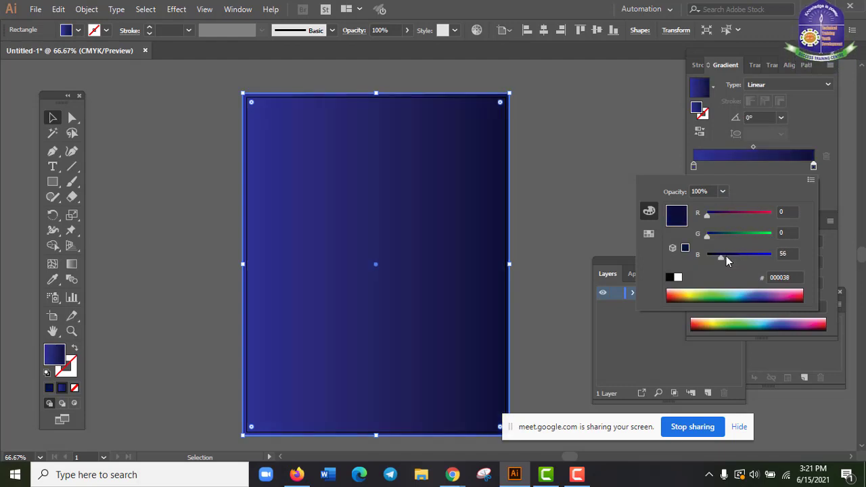
- Recolor the gradient's starting stop to C 100, M 82, Y 44, K 0 and deselect the background rectangle
{"action": "double_click", "coordinate": [693, 167]}
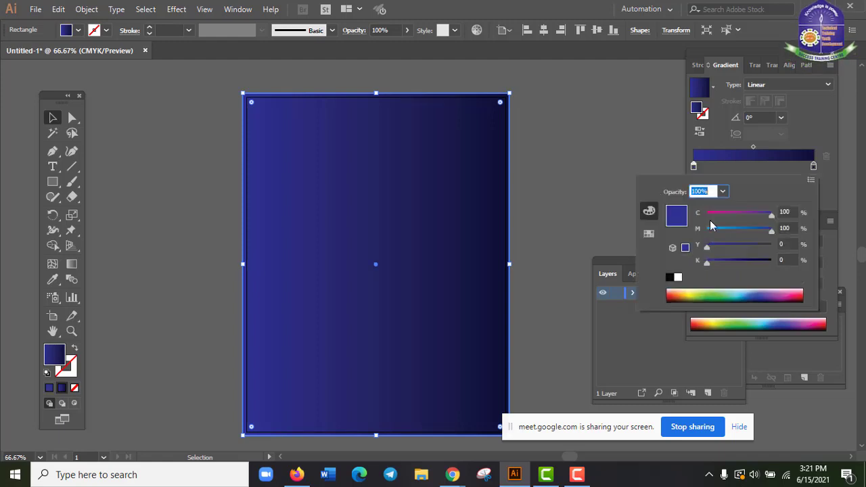
{"action": "left_click", "coordinate": [748, 230]}
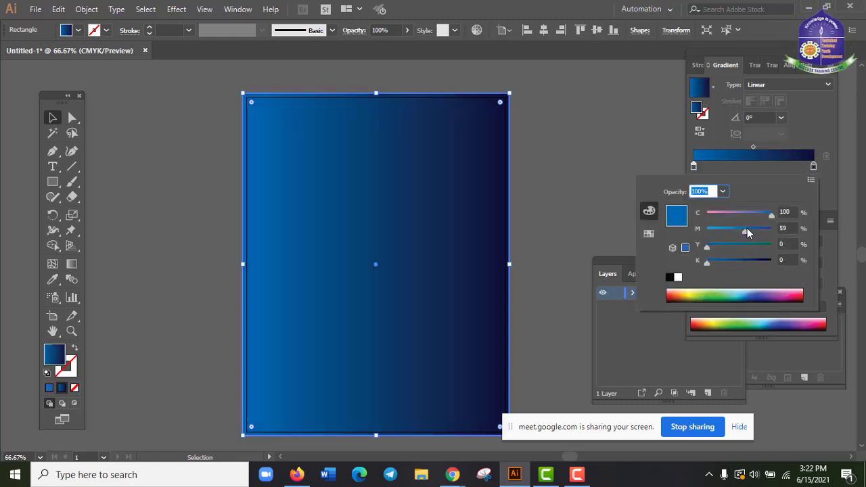
{"action": "left_click_drag", "start_coordinate": [756, 232], "coordinate": [761, 232]}
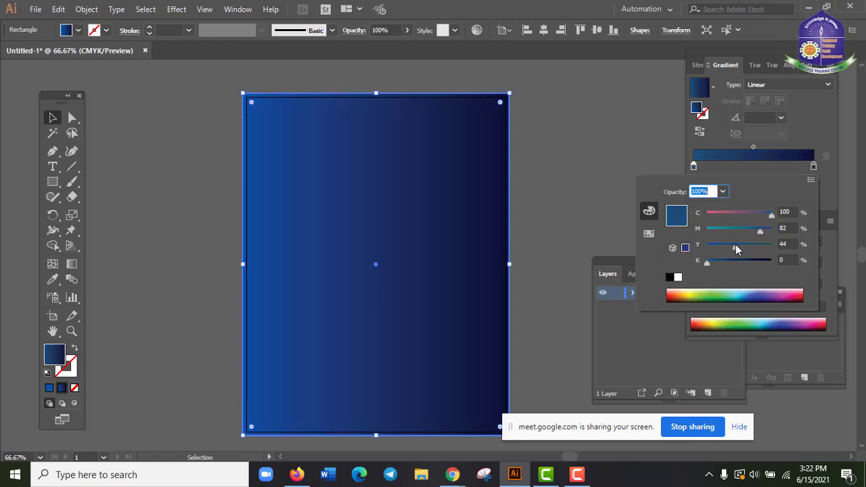
{"action": "left_click", "coordinate": [569, 181]}
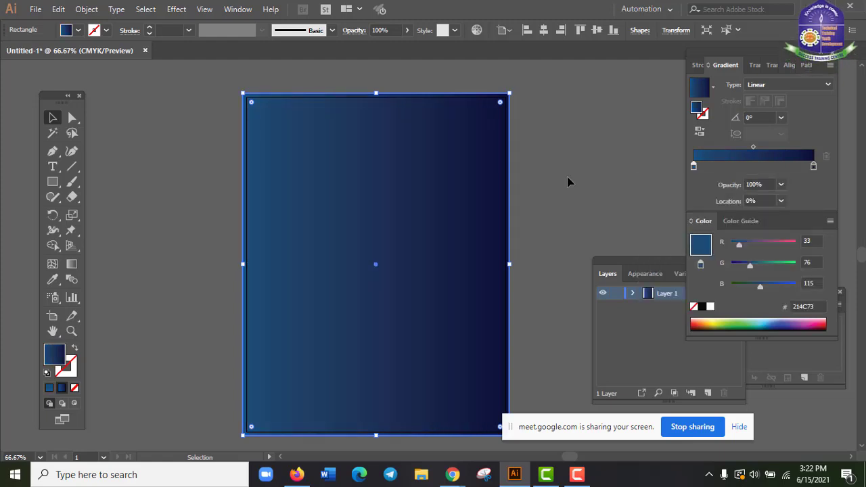
{"action": "left_click", "coordinate": [569, 181]}
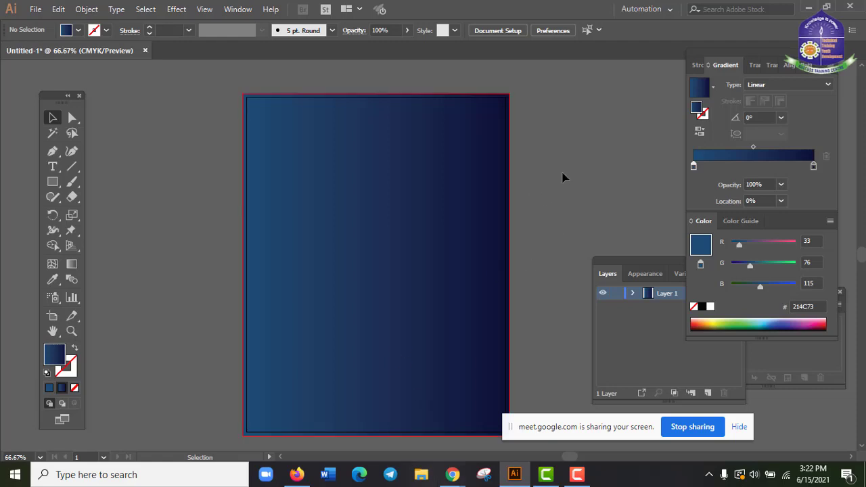
{"action": "left_click_drag", "start_coordinate": [567, 140], "coordinate": [333, 247]}
{"action": "key", "text": "ctrl+shift+a"}
- Switch to Chrome, study the shapes in the creative business flyer reference, and return to Illustrator
{"action": "mouse_move", "coordinate": [452, 474]}
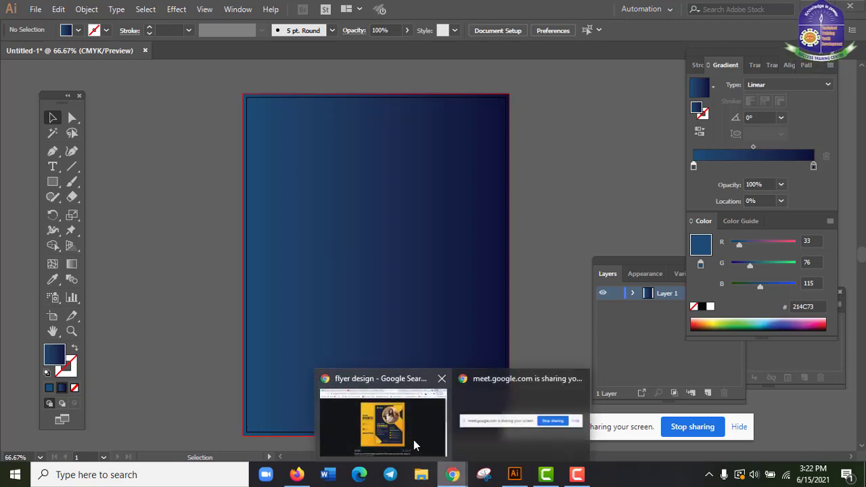
{"action": "left_click", "coordinate": [410, 440]}
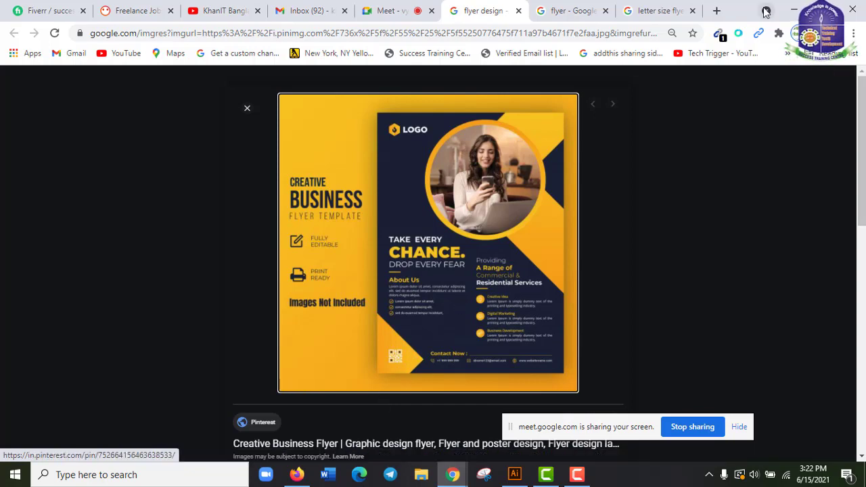
{"action": "key", "text": "alt+Tab"}
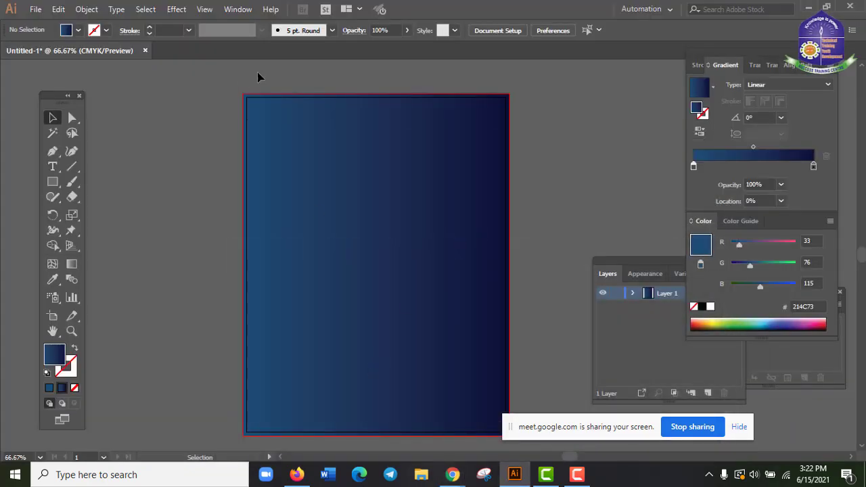
- Draw a tall, narrow rectangle crossing the flyer's top edge right of center and fill it with the bright yellow swatch (FFF200)
{"action": "scroll", "coordinate": [458, 224], "scroll_direction": "up", "scroll_amount": 1}
{"action": "key", "text": "space"}
{"action": "left_click_drag", "start_coordinate": [402, 219], "coordinate": [334, 191]}
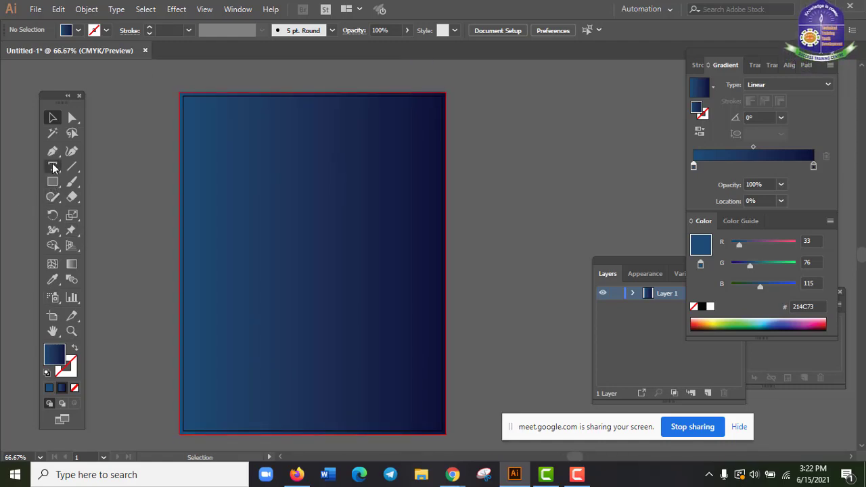
{"action": "left_click_drag", "start_coordinate": [53, 182], "coordinate": [116, 180]}
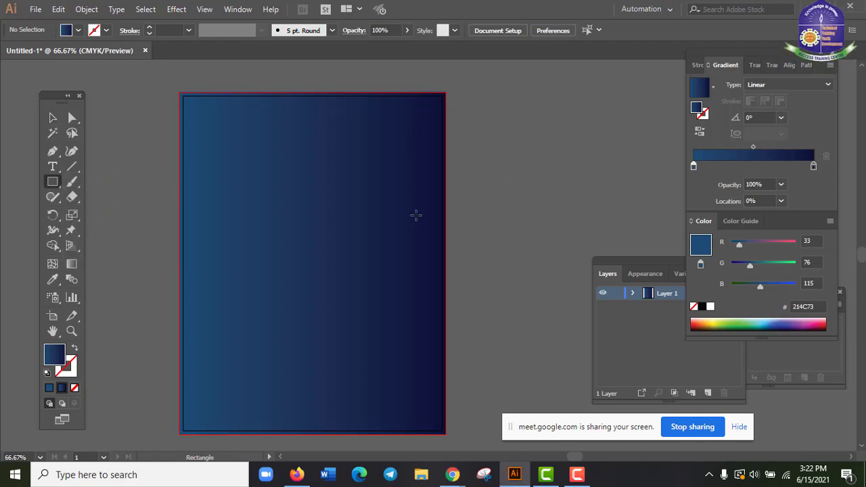
{"action": "key", "text": "ctrl+minus"}
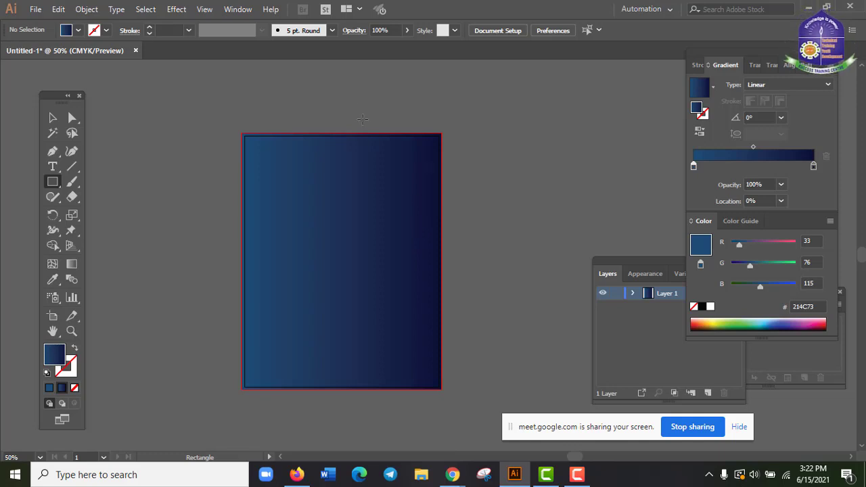
{"action": "left_click_drag", "start_coordinate": [346, 99], "coordinate": [399, 235]}
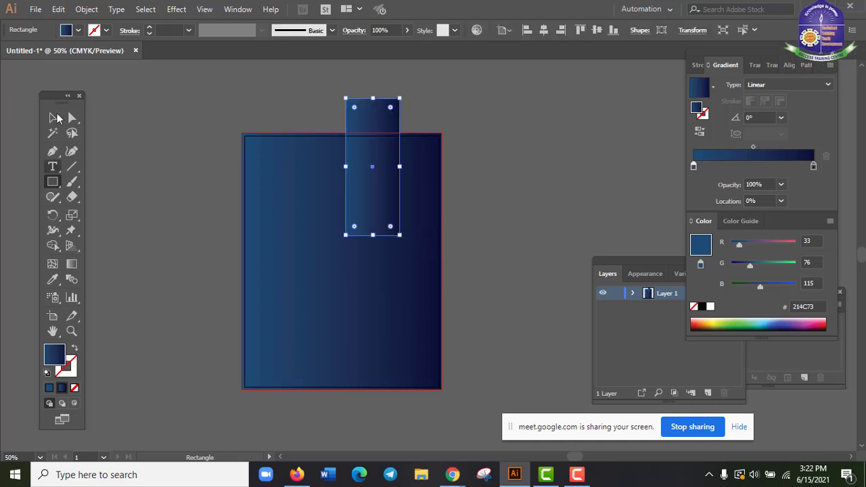
{"action": "left_click", "coordinate": [79, 30]}
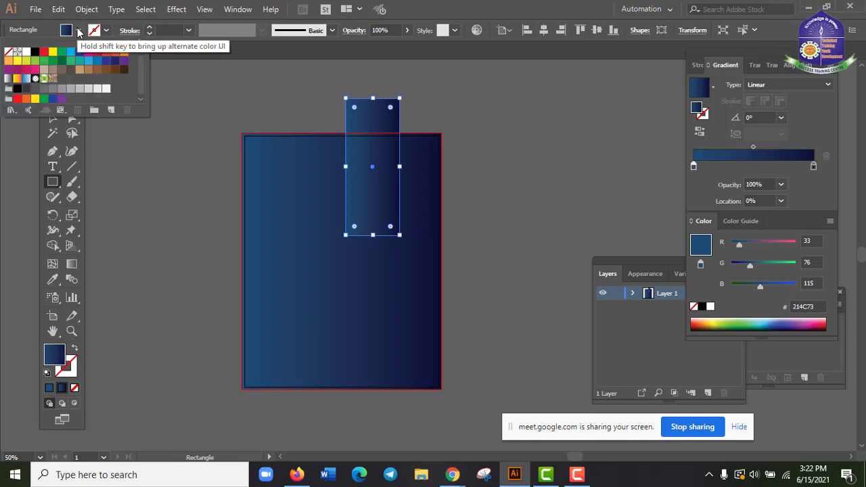
{"action": "left_click", "coordinate": [54, 53]}
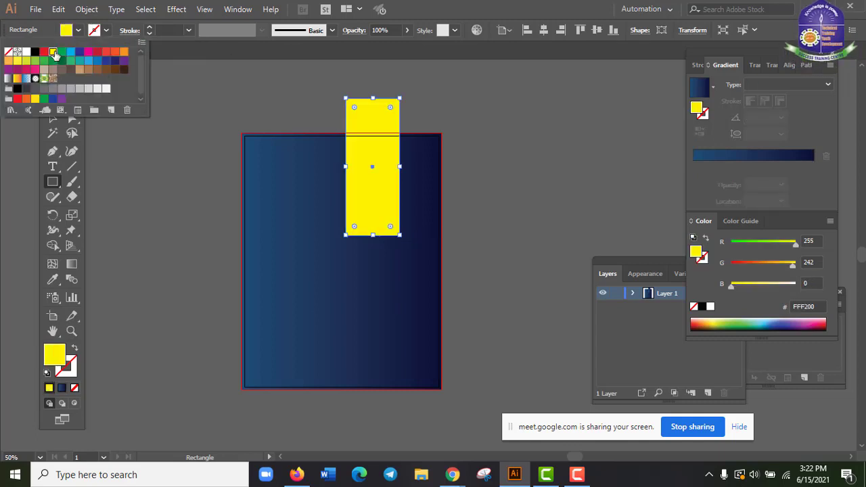
{"action": "left_click", "coordinate": [555, 5]}
{"action": "double_click", "coordinate": [58, 356]}
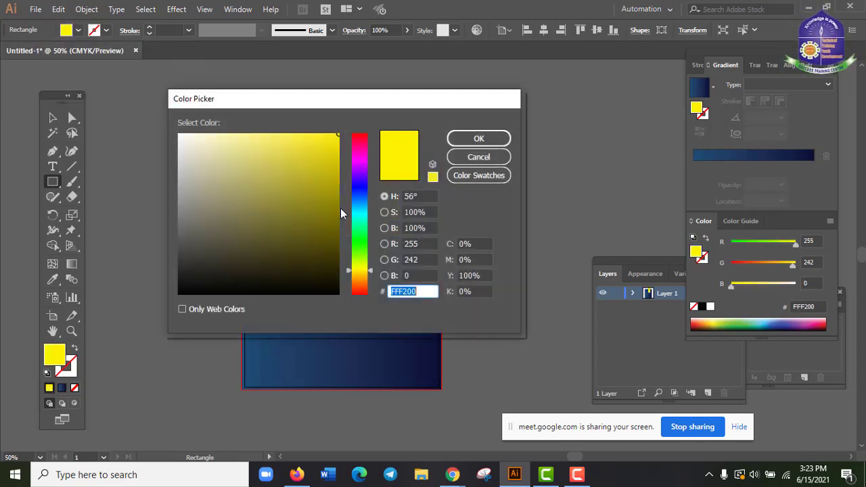
{"action": "left_click", "coordinate": [307, 171]}
{"action": "left_click", "coordinate": [290, 144]}
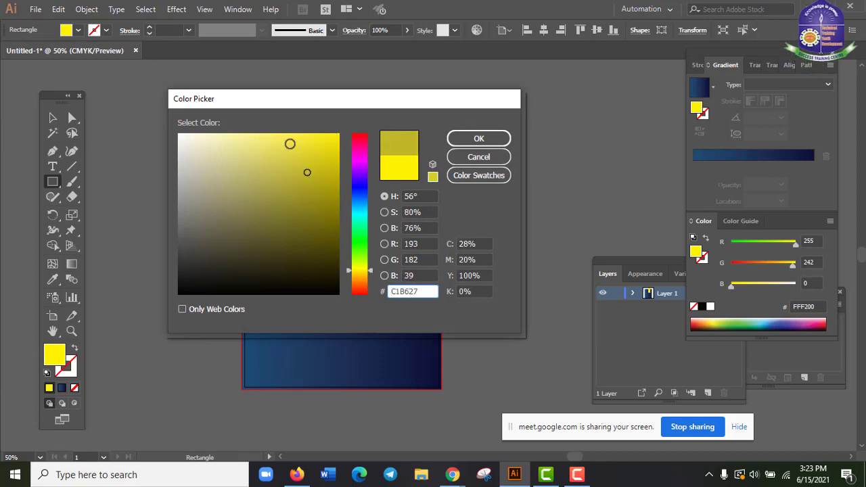
{"action": "left_click", "coordinate": [479, 156]}
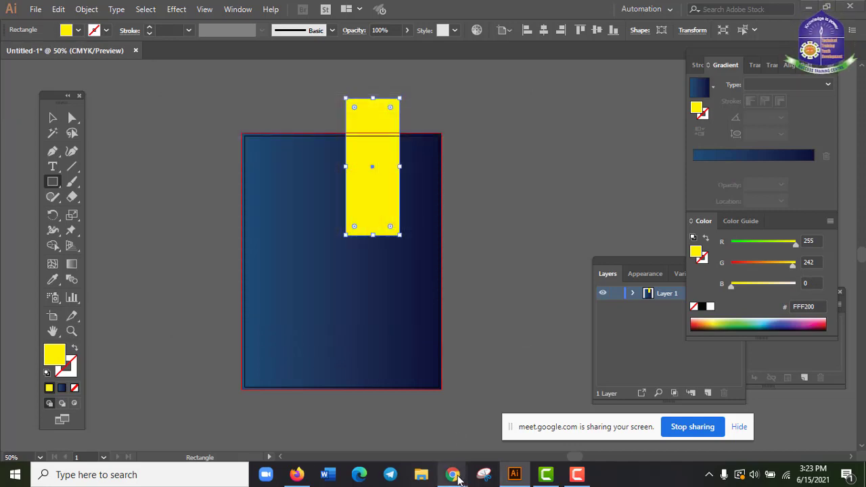
- Switch to Chrome and check the yellow shapes in the creative business flyer reference
{"action": "mouse_move", "coordinate": [453, 475]}
{"action": "left_click", "coordinate": [431, 445]}
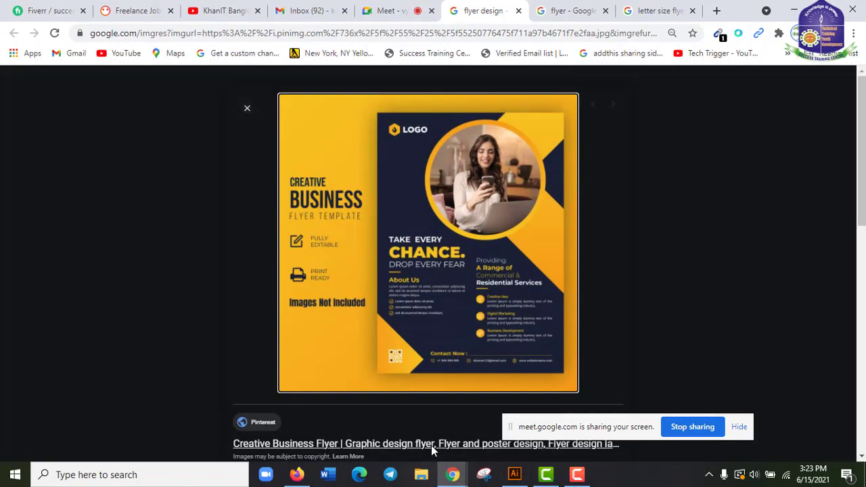
- Sample the orange area beside the circular photo in the reference flyer with ColorZilla's page color picker
{"action": "left_click", "coordinate": [779, 33]}
{"action": "left_click", "coordinate": [672, 128]}
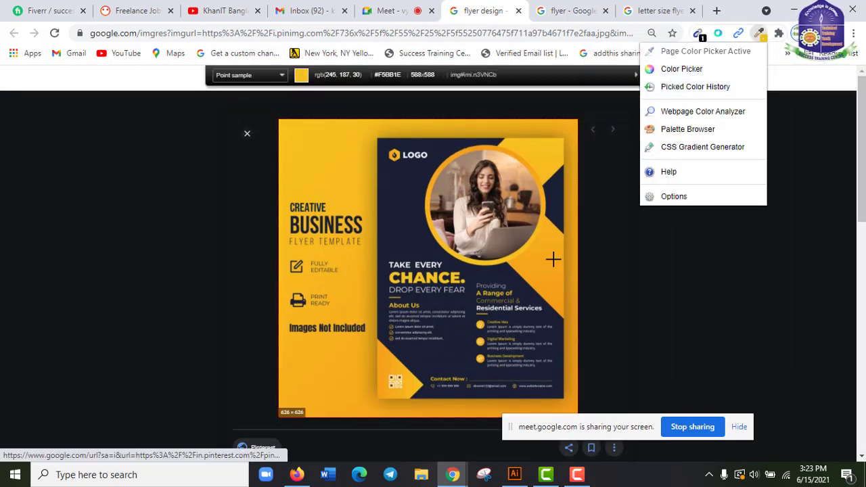
{"action": "left_click", "coordinate": [553, 258]}
{"action": "left_click", "coordinate": [553, 259]}
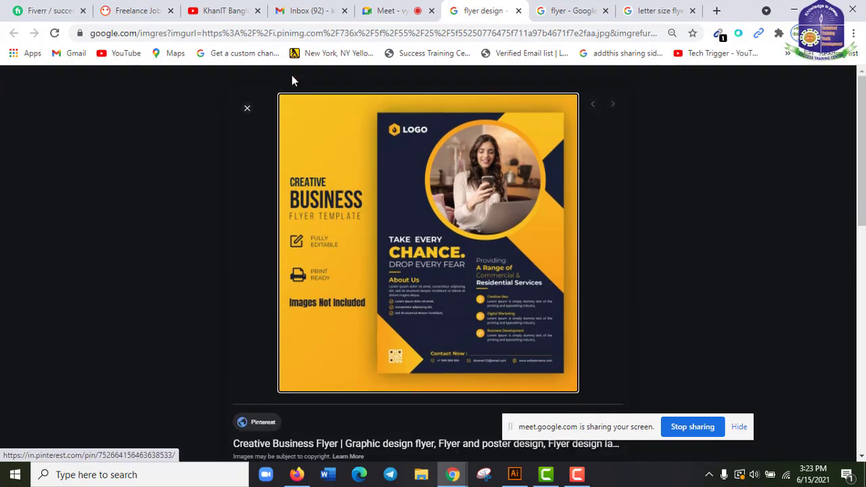
- Sample the yellow shape at the reference flyer's upper corner with ColorZilla, copying #E2AC1B to the clipboard
{"action": "left_click", "coordinate": [779, 37]}
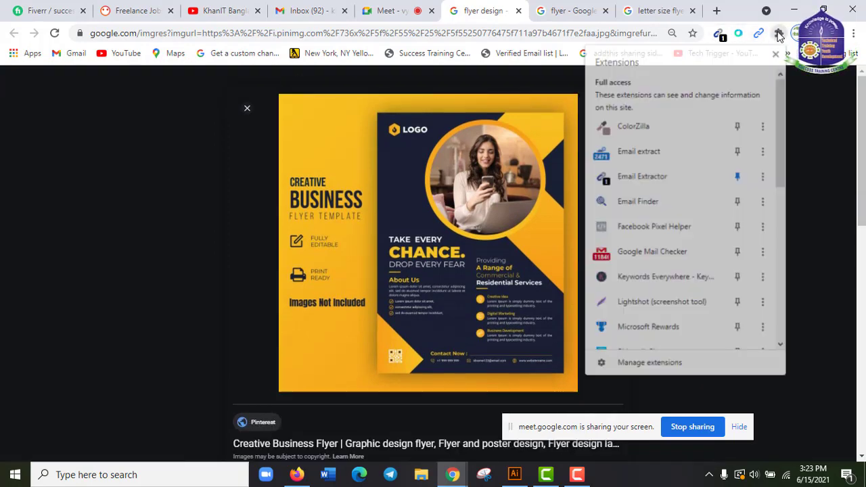
{"action": "left_click", "coordinate": [648, 122]}
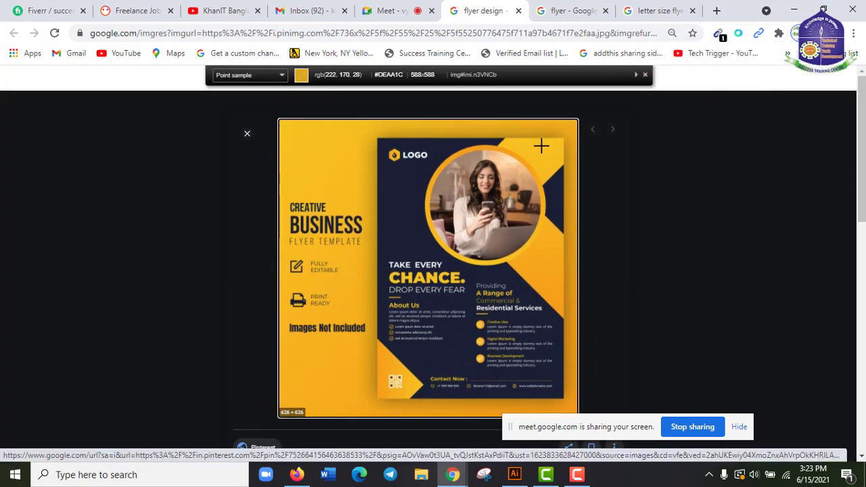
{"action": "left_click", "coordinate": [525, 143]}
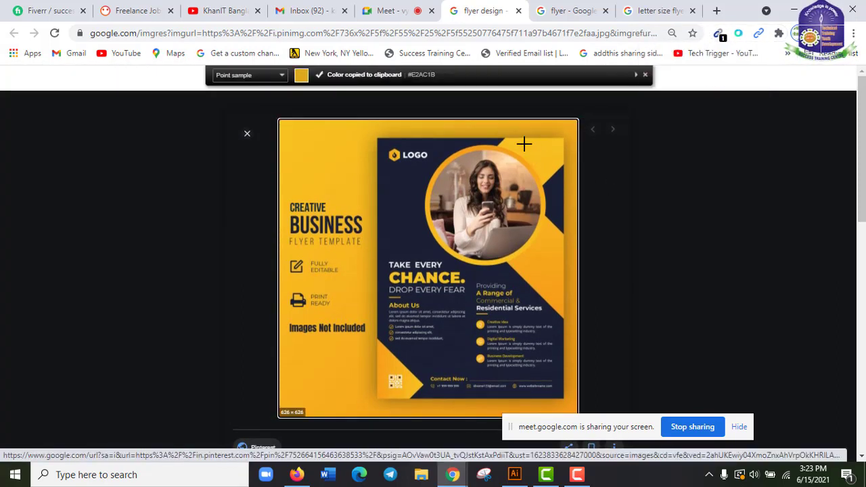
- Return to Illustrator and set the tall rectangle's fill to the copied hex color E2AC1B
{"action": "key", "text": "alt+Tab"}
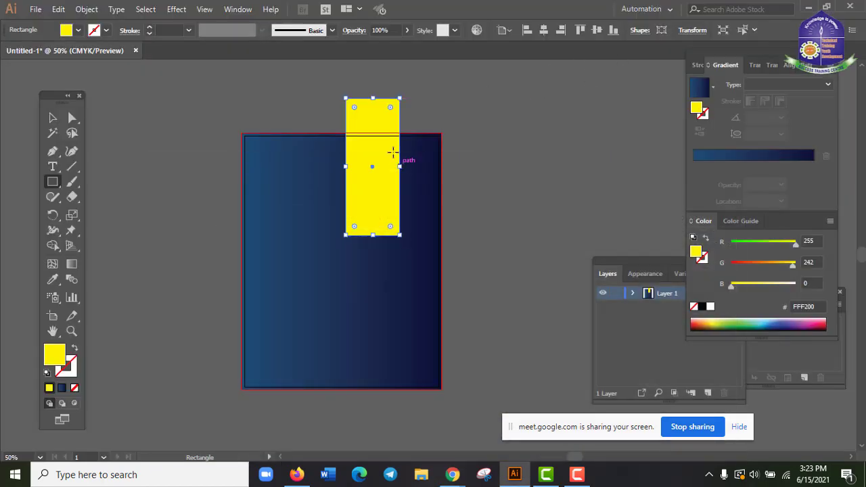
{"action": "left_click", "coordinate": [56, 118]}
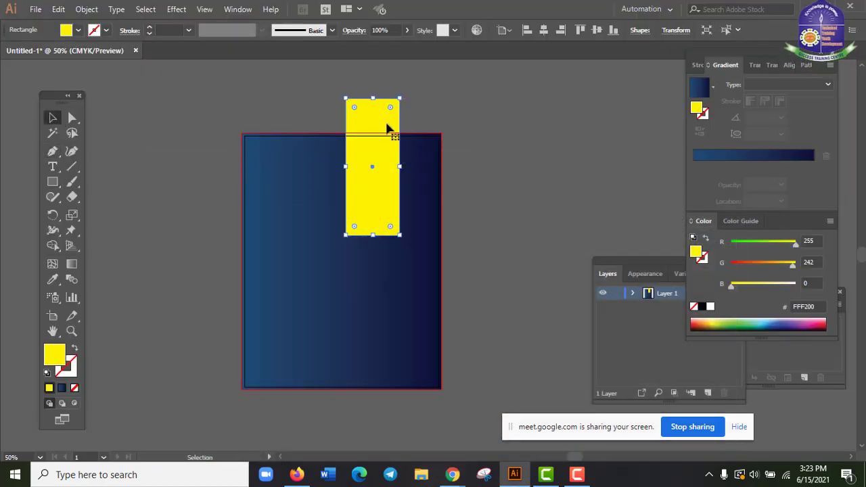
{"action": "double_click", "coordinate": [49, 359]}
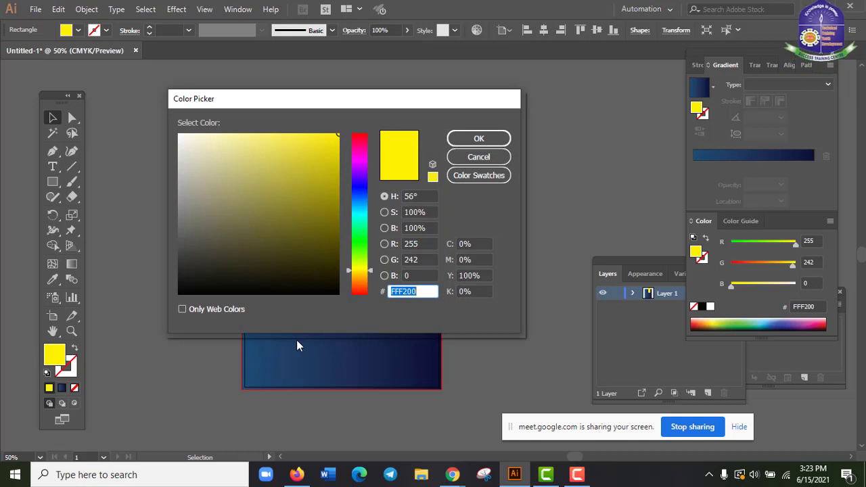
{"action": "key", "text": "ctrl+v"}
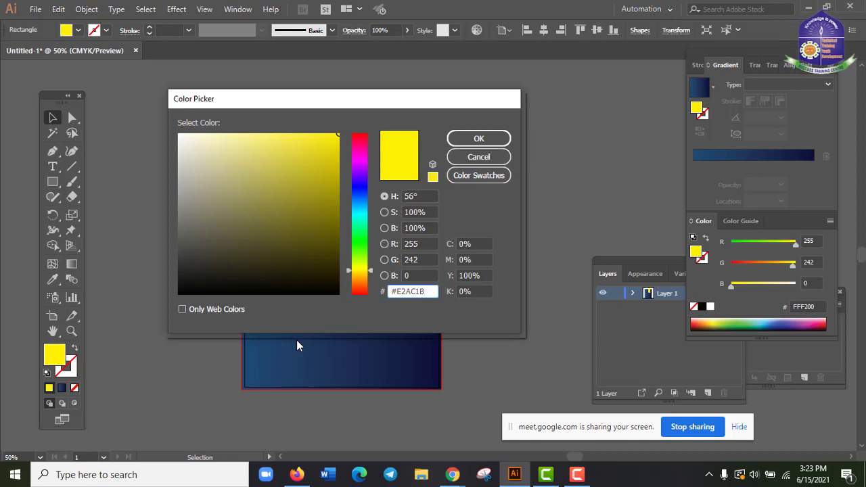
{"action": "left_click", "coordinate": [477, 139]}
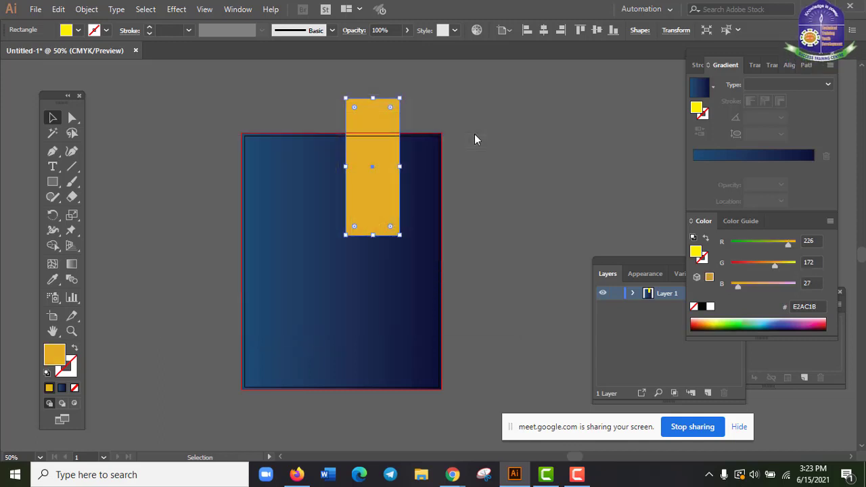
- Check the reference in Chrome, return to Illustrator, and rotate the gold rectangle clockwise into a narrower diagonal band crossing the flyer's top edge
{"action": "scroll", "coordinate": [431, 290], "scroll_direction": "up", "scroll_amount": 1}
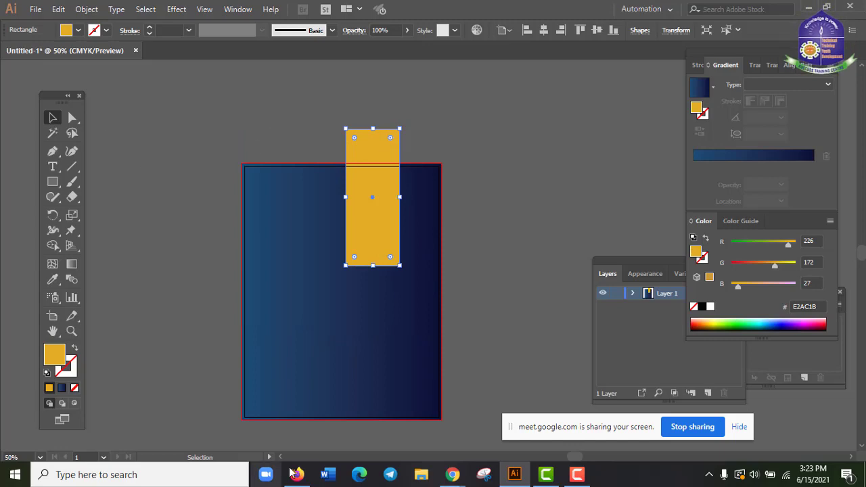
{"action": "mouse_move", "coordinate": [451, 477]}
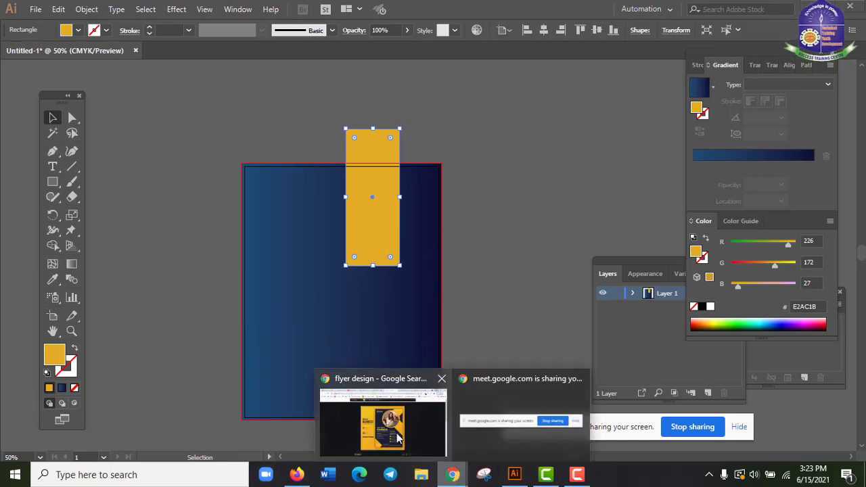
{"action": "left_click", "coordinate": [377, 416]}
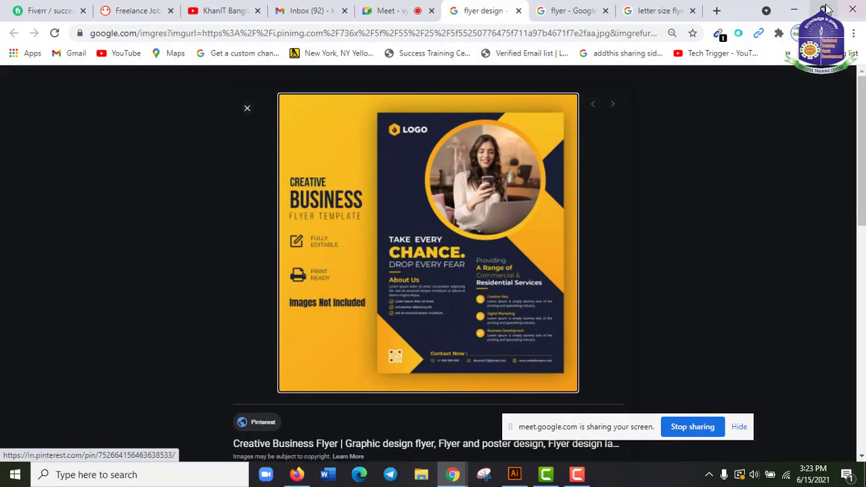
{"action": "left_click", "coordinate": [793, 14]}
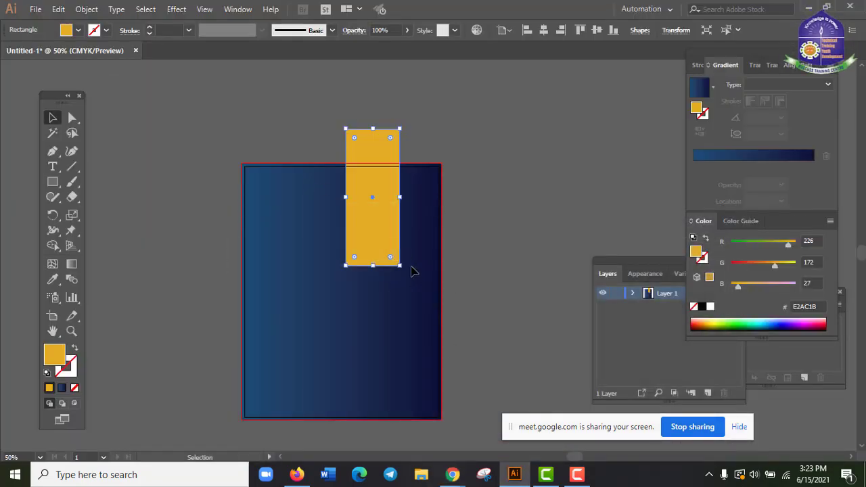
{"action": "left_click_drag", "start_coordinate": [402, 272], "coordinate": [376, 280]}
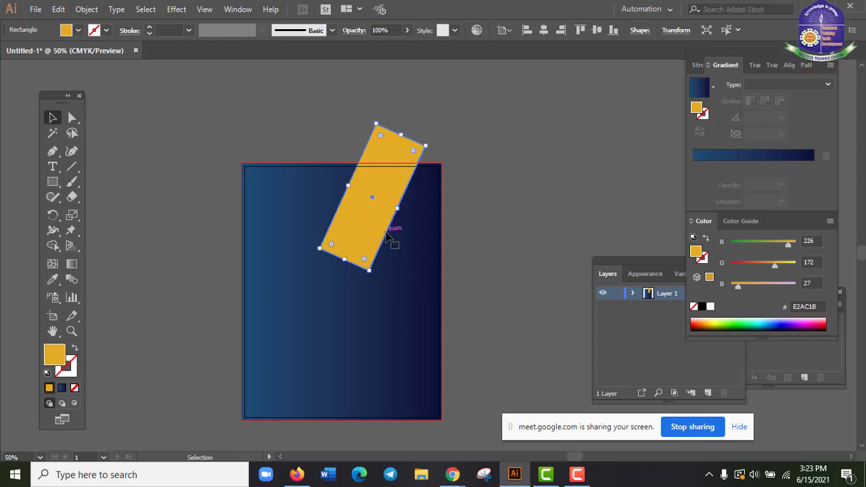
{"action": "left_click_drag", "start_coordinate": [397, 208], "coordinate": [365, 219]}
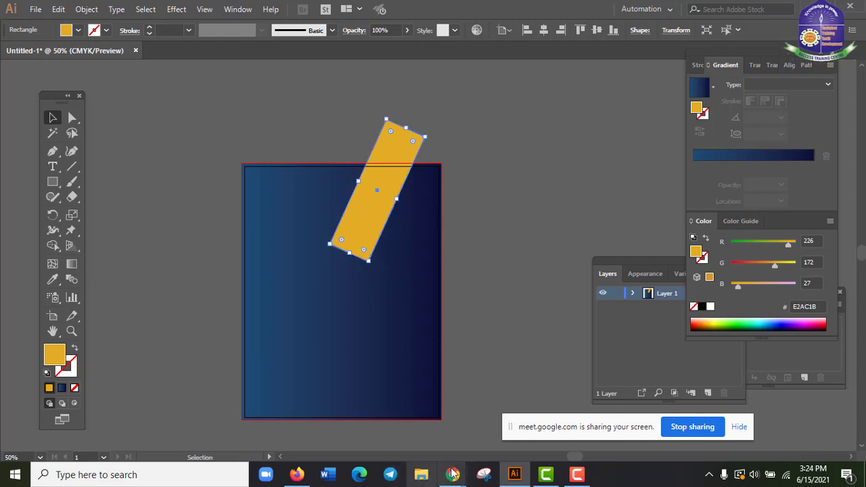
- Recheck the reference in Chrome, then in Illustrator widen the band, shift it toward the flyer's upper-right corner and tilt it further
{"action": "mouse_move", "coordinate": [453, 475]}
{"action": "left_click", "coordinate": [434, 433]}
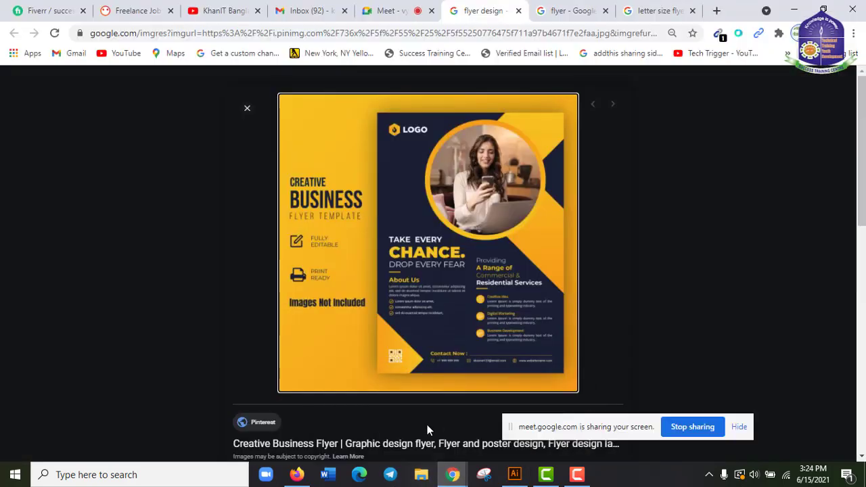
{"action": "key", "text": "alt+Tab"}
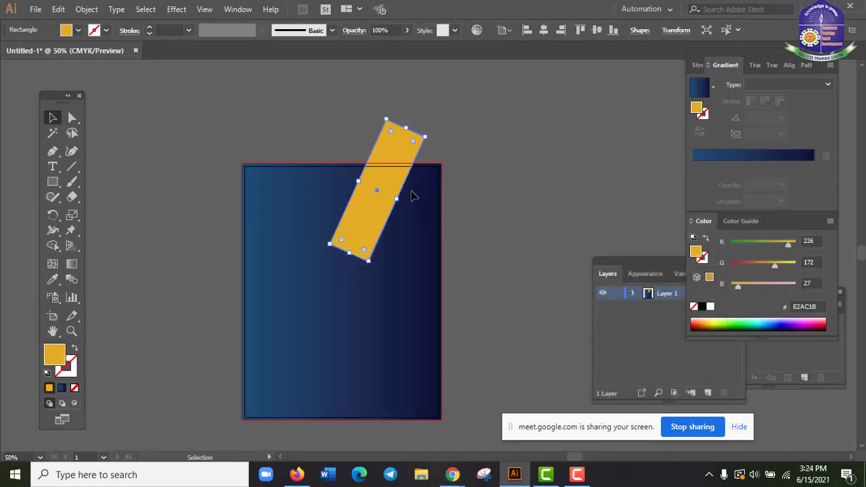
{"action": "left_click_drag", "start_coordinate": [397, 200], "coordinate": [404, 204]}
{"action": "left_click_drag", "start_coordinate": [397, 174], "coordinate": [419, 183]}
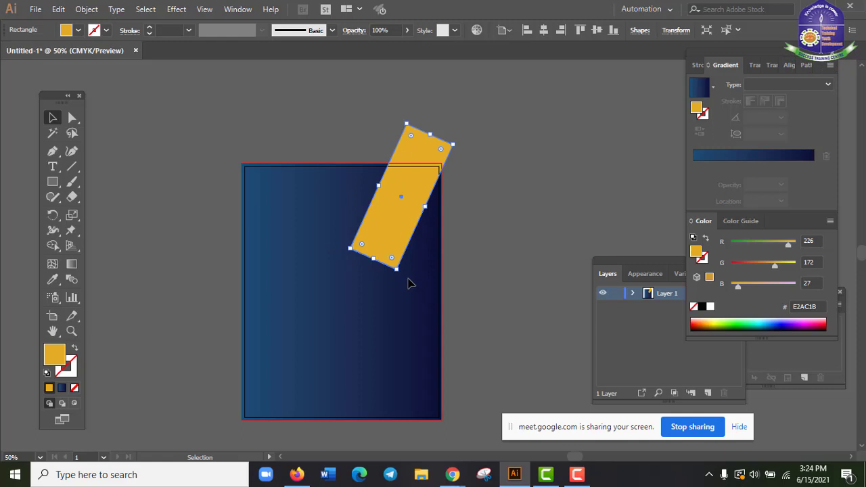
{"action": "left_click_drag", "start_coordinate": [402, 272], "coordinate": [382, 266]}
- Duplicate the gold band below the original and rotate the copy to slope down past the flyer's right edge
{"action": "left_click_drag", "start_coordinate": [384, 226], "coordinate": [342, 300]}
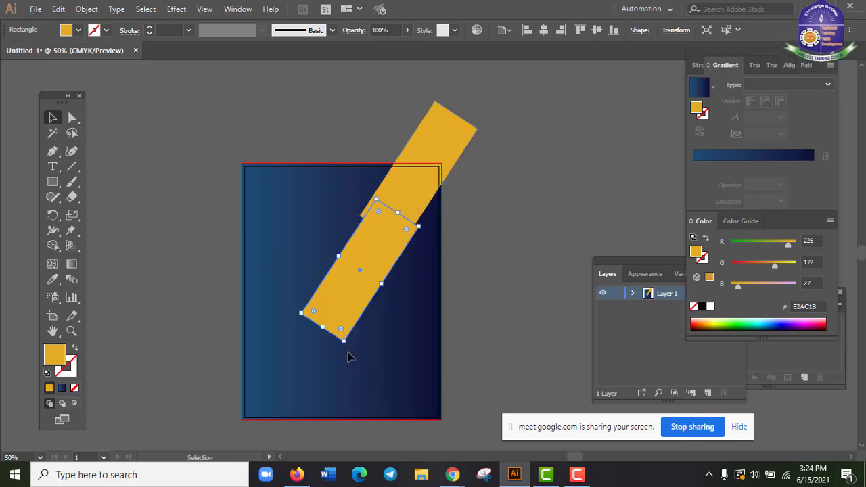
{"action": "left_click_drag", "start_coordinate": [347, 350], "coordinate": [433, 307]}
{"action": "left_click_drag", "start_coordinate": [366, 284], "coordinate": [428, 271]}
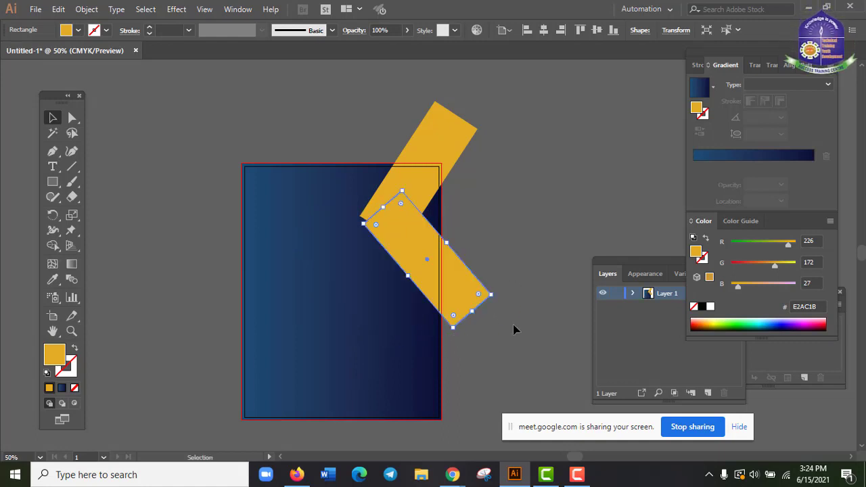
{"action": "left_click_drag", "start_coordinate": [497, 293], "coordinate": [502, 277]}
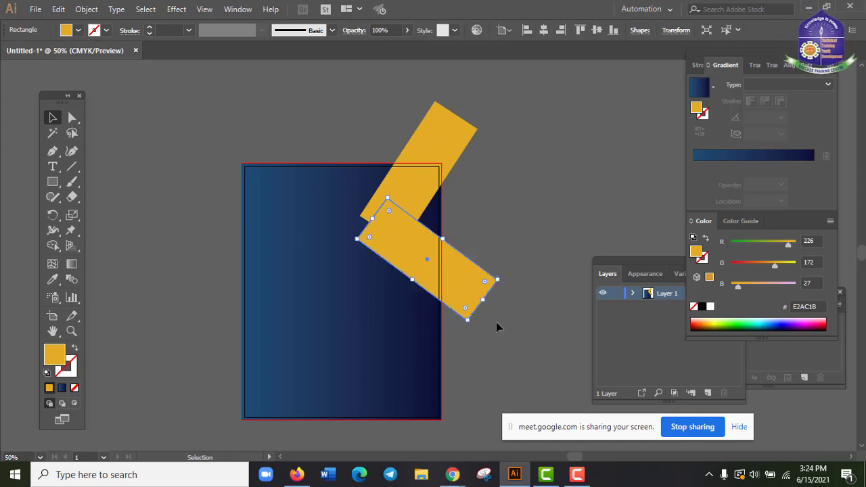
{"action": "left_click", "coordinate": [346, 348]}
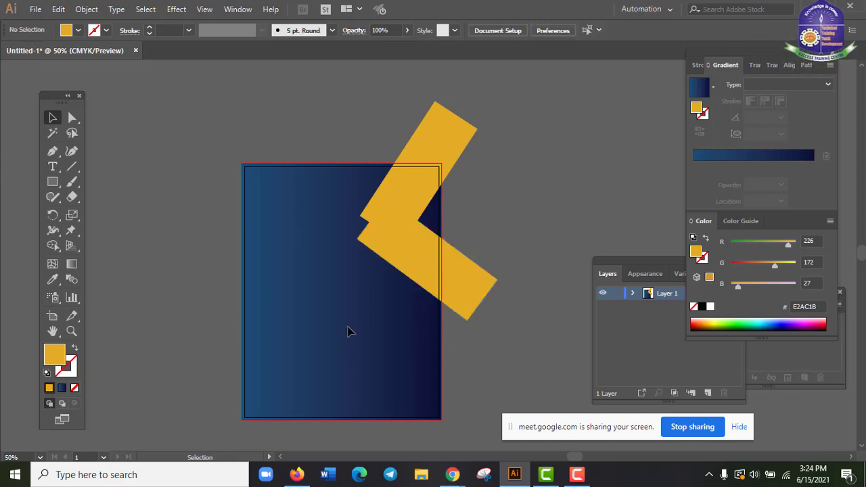
- Compare with the reference in Chrome and adjust the lower and upper bands' angles in Illustrator to form a left-pointing chevron
{"action": "mouse_move", "coordinate": [453, 475]}
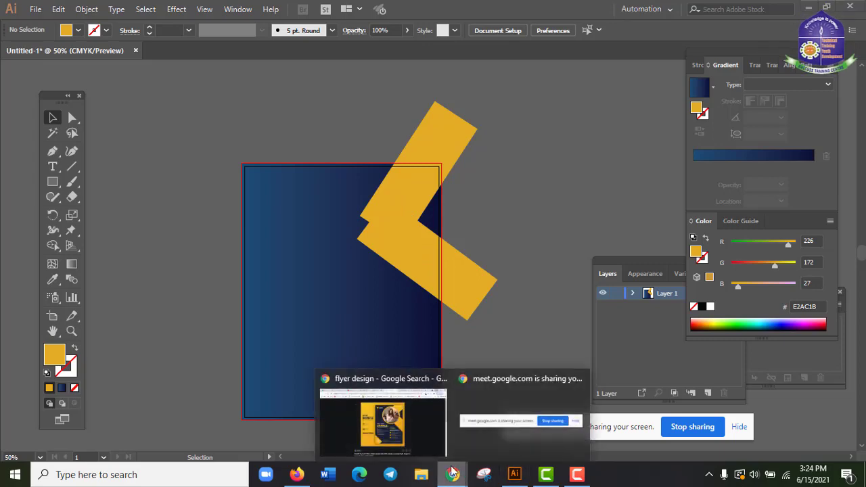
{"action": "left_click", "coordinate": [436, 432]}
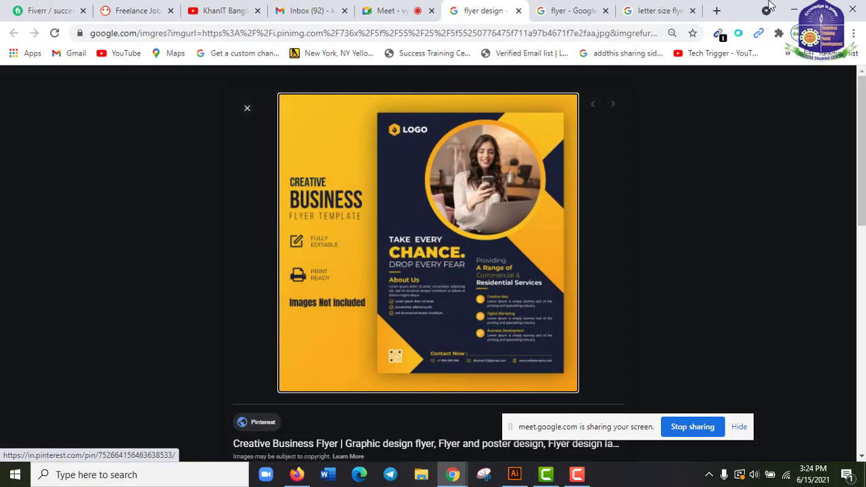
{"action": "left_click", "coordinate": [803, 7]}
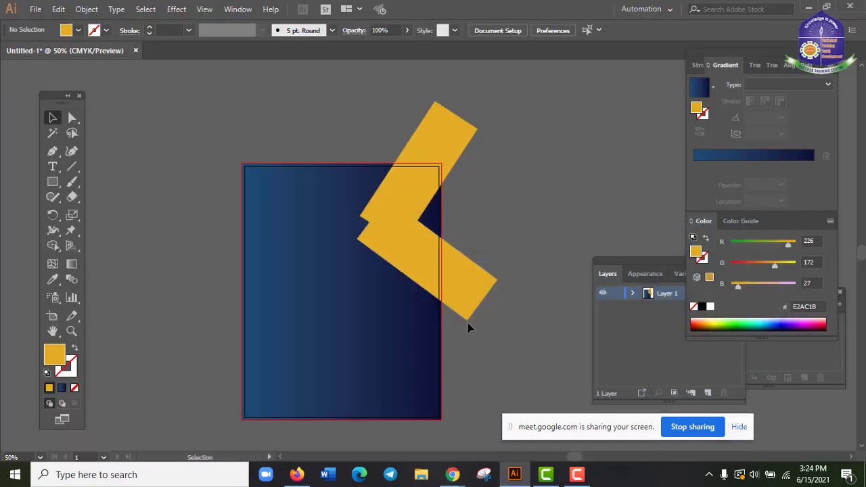
{"action": "left_click", "coordinate": [459, 285]}
{"action": "left_click_drag", "start_coordinate": [503, 279], "coordinate": [444, 278]}
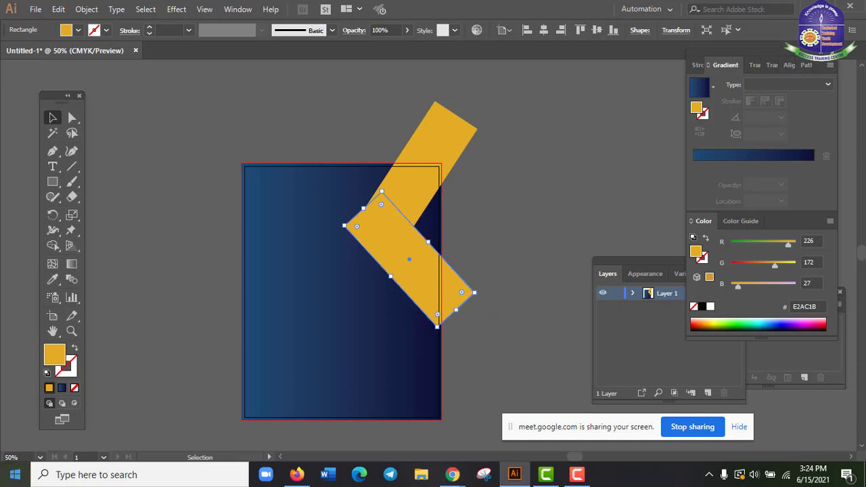
{"action": "left_click", "coordinate": [444, 141]}
{"action": "left_click_drag", "start_coordinate": [484, 128], "coordinate": [490, 130]}
{"action": "left_click", "coordinate": [556, 203]}
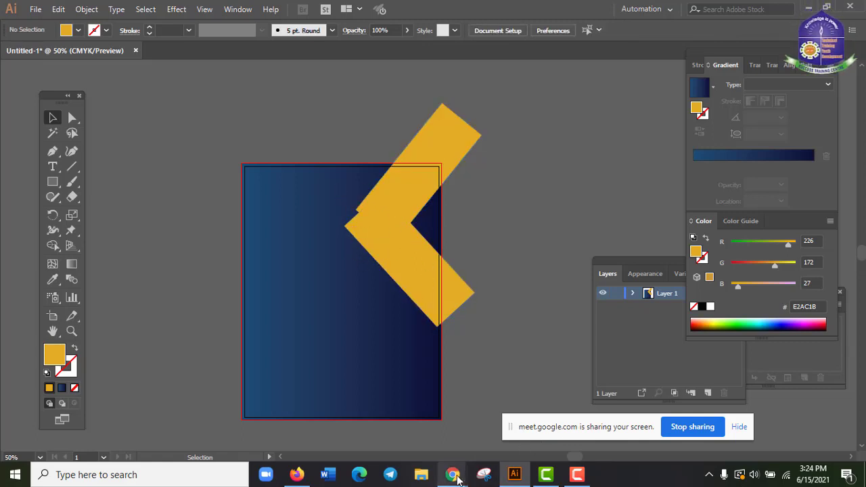
- Check the circular photo frame in the Chrome reference and draw a large circle on the flyer in Illustrator, touching the chevron's left point
{"action": "left_click", "coordinate": [419, 419]}
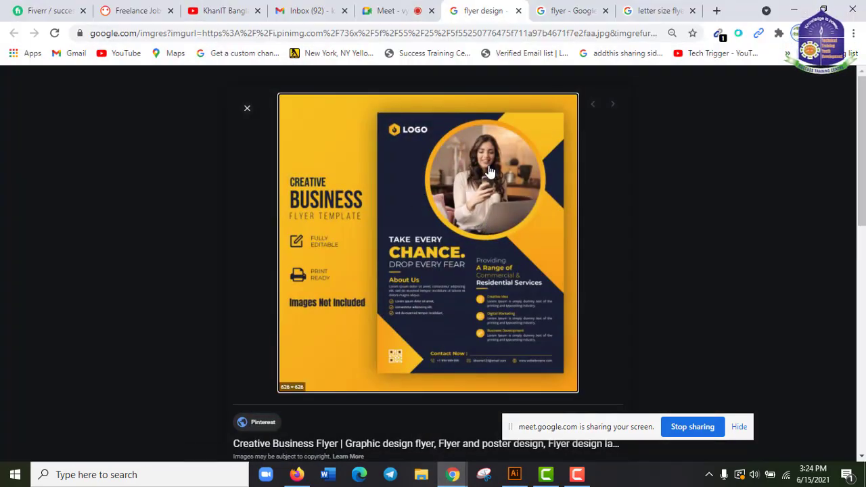
{"action": "left_click", "coordinate": [794, 6]}
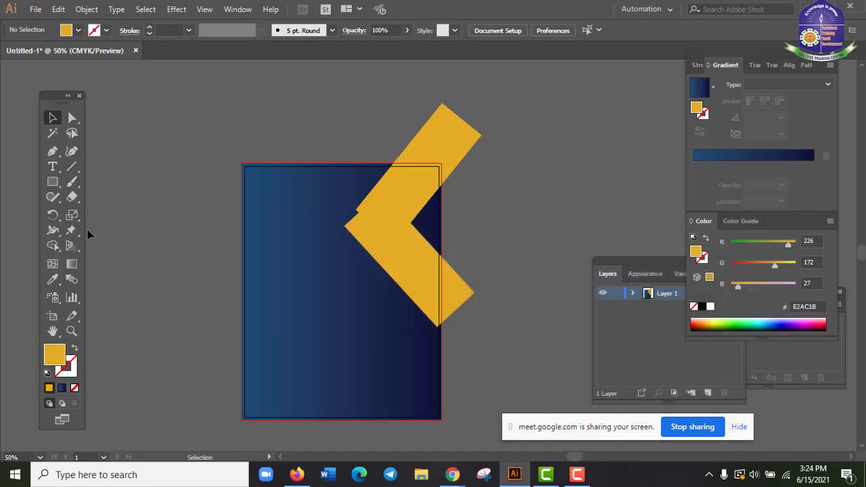
{"action": "left_click", "coordinate": [52, 182]}
{"action": "left_click_drag", "start_coordinate": [54, 183], "coordinate": [121, 216]}
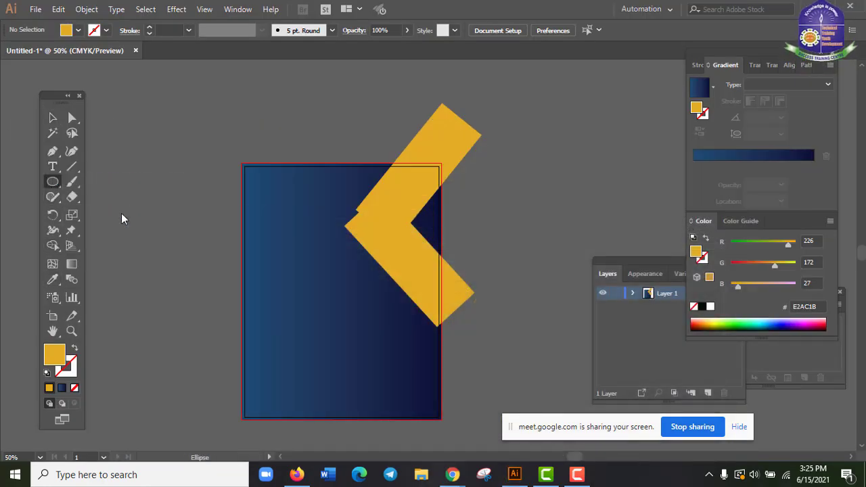
{"action": "left_click_drag", "start_coordinate": [267, 197], "coordinate": [373, 304]}
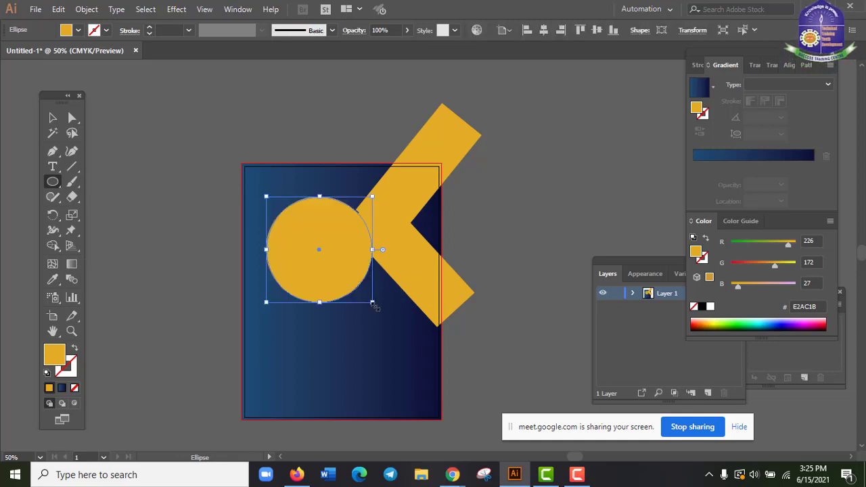
- Fill the large circle with white
{"action": "left_click", "coordinate": [79, 30]}
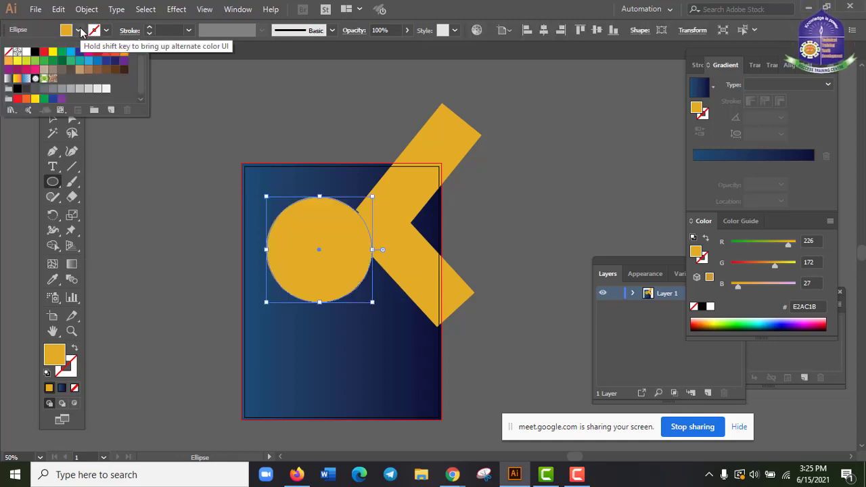
{"action": "left_click", "coordinate": [26, 52]}
{"action": "left_click", "coordinate": [493, 5]}
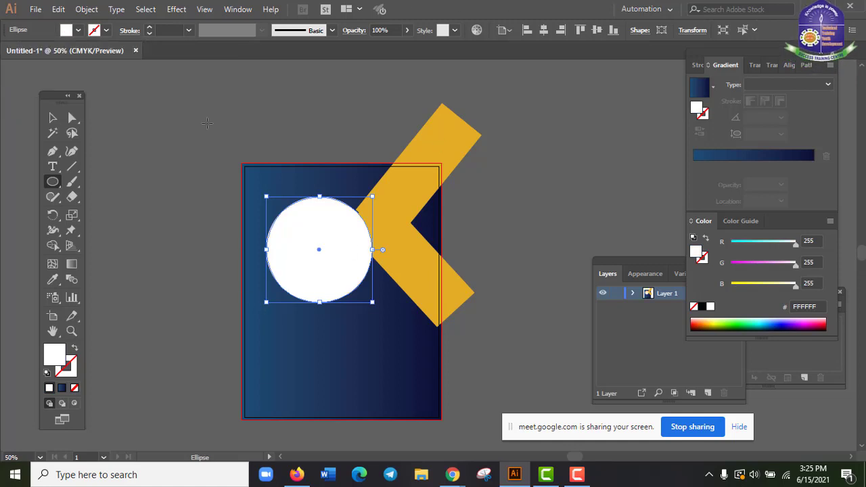
- Give the white circle a gold stroke in E2AC1B with a weight of 18 pt
{"action": "left_click", "coordinate": [107, 30]}
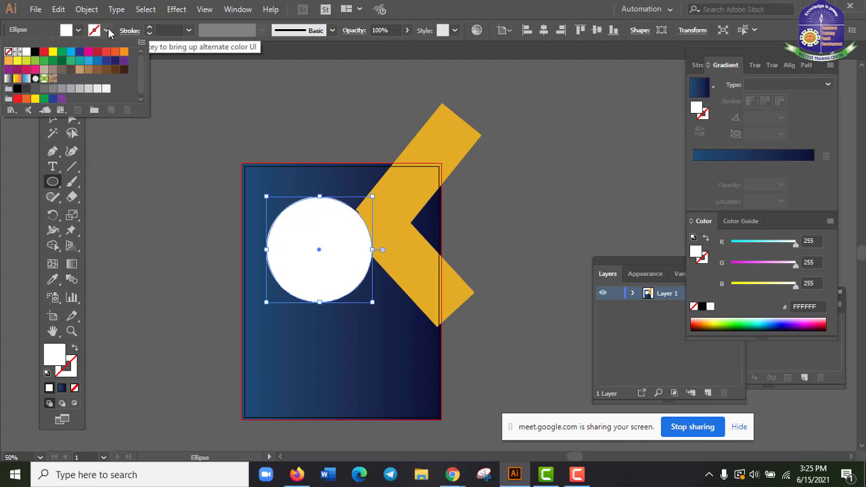
{"action": "left_click", "coordinate": [552, 13]}
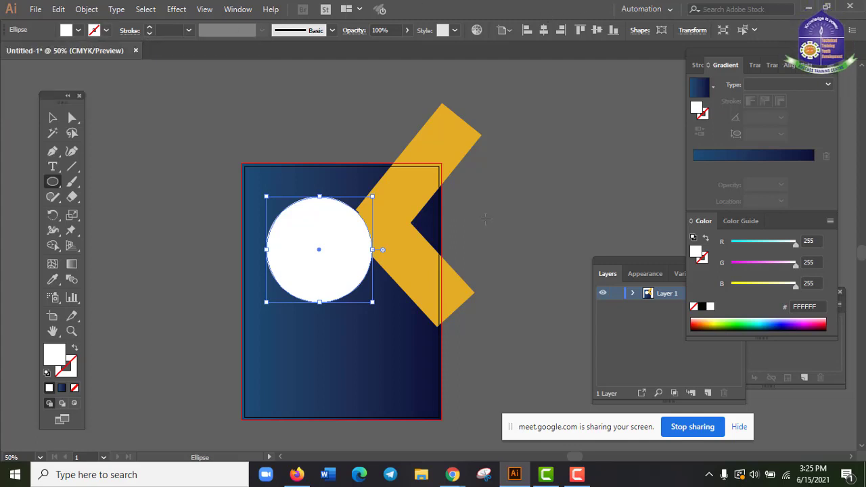
{"action": "double_click", "coordinate": [71, 371]}
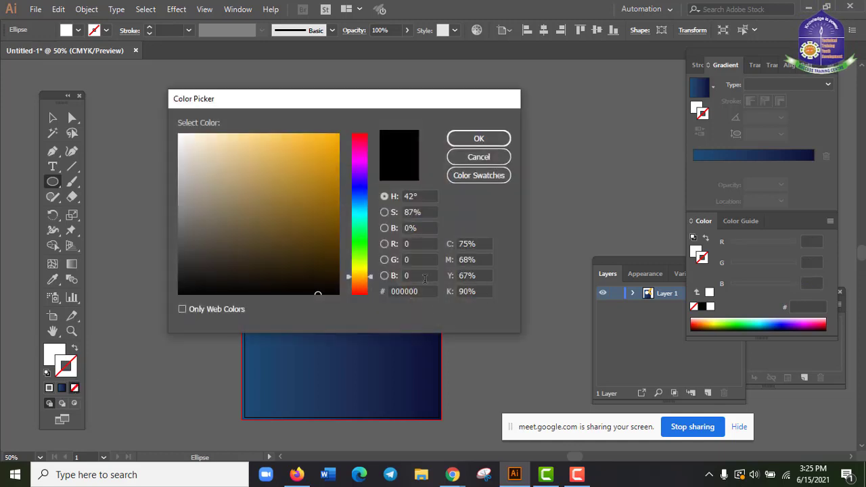
{"action": "left_click", "coordinate": [421, 290]}
{"action": "type", "text": "E2AC1B"}
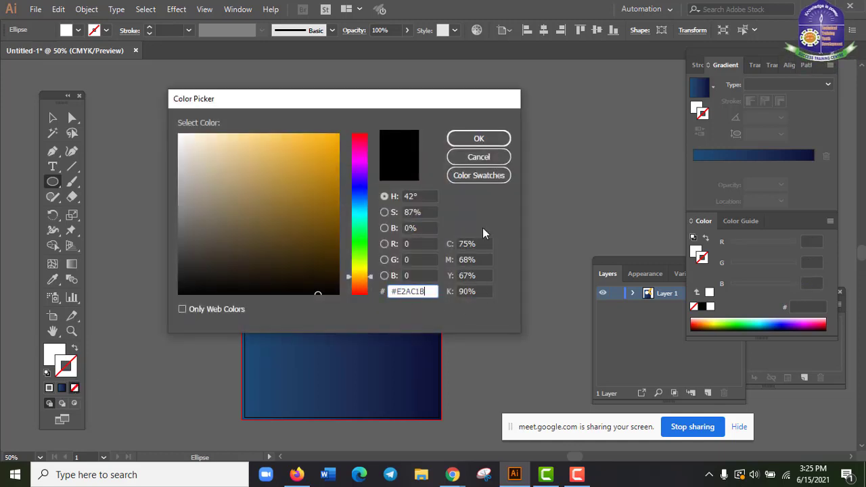
{"action": "left_click", "coordinate": [483, 139]}
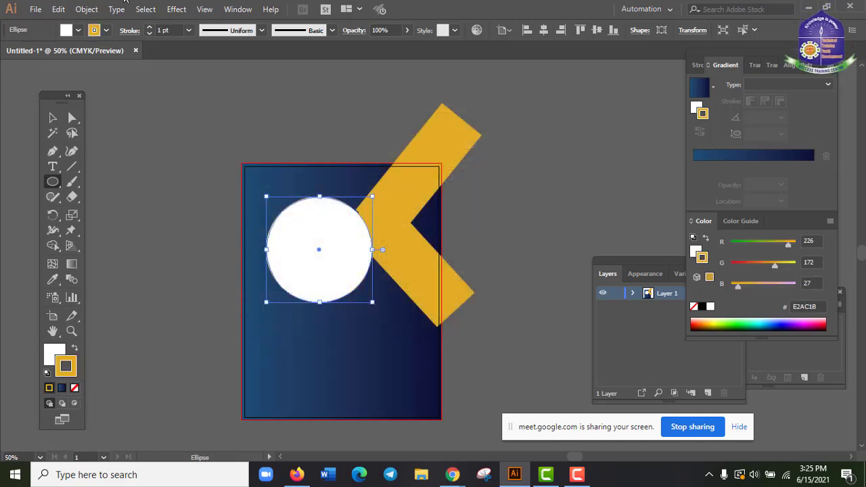
{"action": "left_click", "coordinate": [150, 27]}
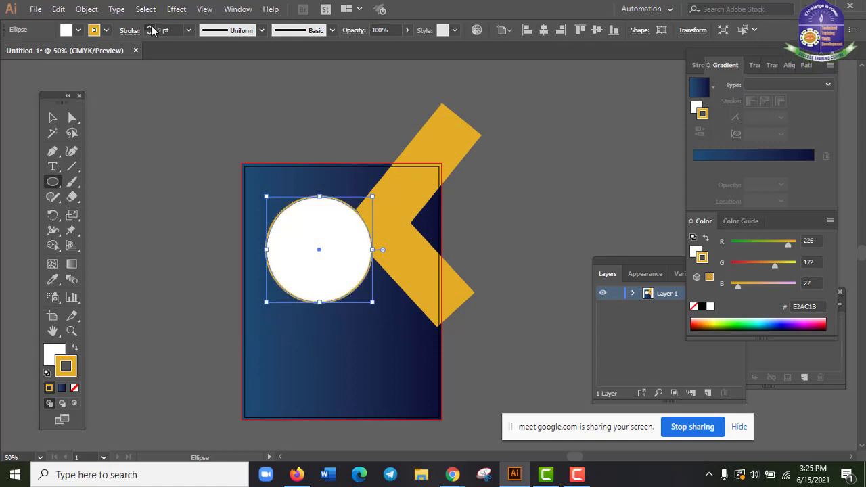
{"action": "left_click", "coordinate": [150, 27]}
{"action": "left_click", "coordinate": [149, 27]}
{"action": "left_click", "coordinate": [150, 27]}
- Move the gold-outlined circle up and to the right so that it covers the chevron's left point
{"action": "key", "text": "v"}
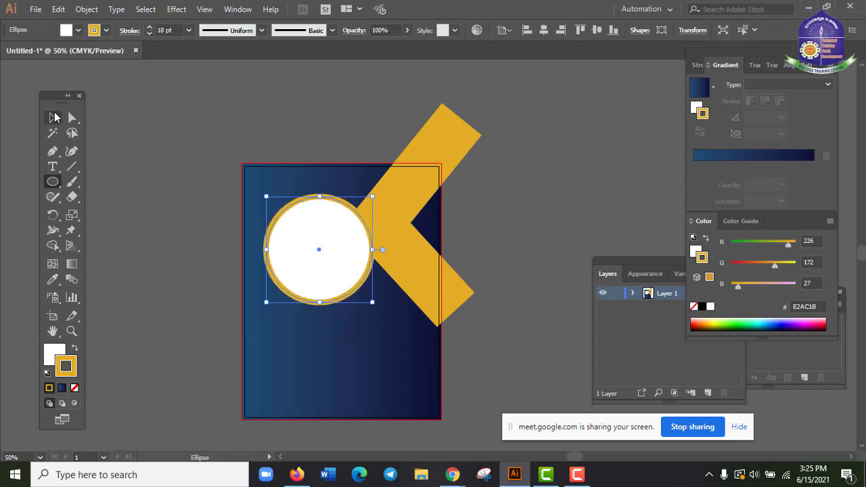
{"action": "left_click", "coordinate": [298, 111]}
{"action": "left_click_drag", "start_coordinate": [341, 270], "coordinate": [379, 251]}
{"action": "left_click", "coordinate": [479, 208]}
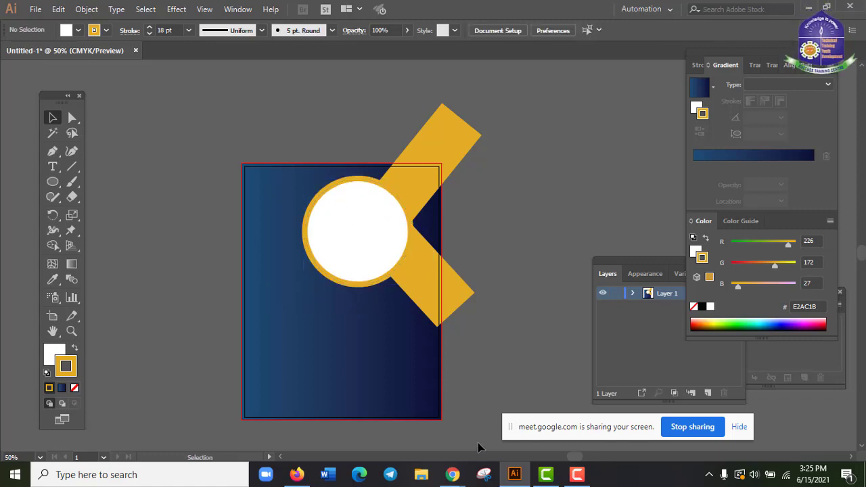
- Compare with the reference in Chrome, then in Illustrator move the circle off the flyer beyond its upper-left corner
{"action": "mouse_move", "coordinate": [452, 474]}
{"action": "left_click", "coordinate": [403, 400]}
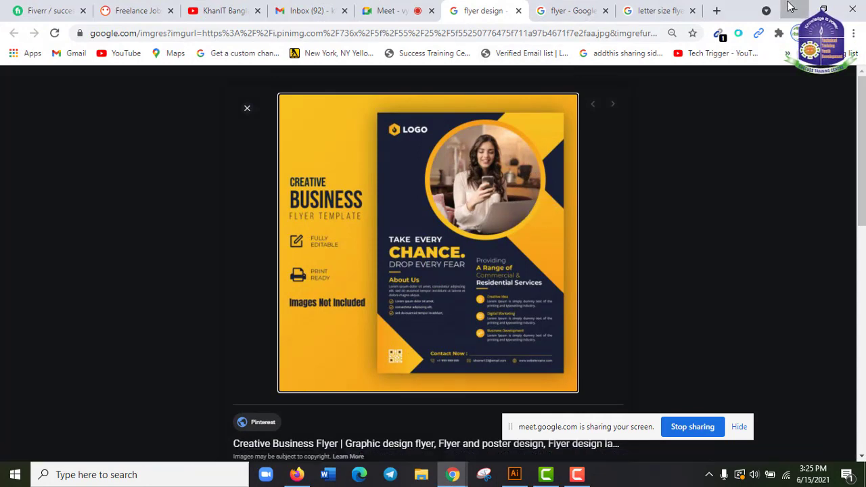
{"action": "key", "text": "alt+Tab"}
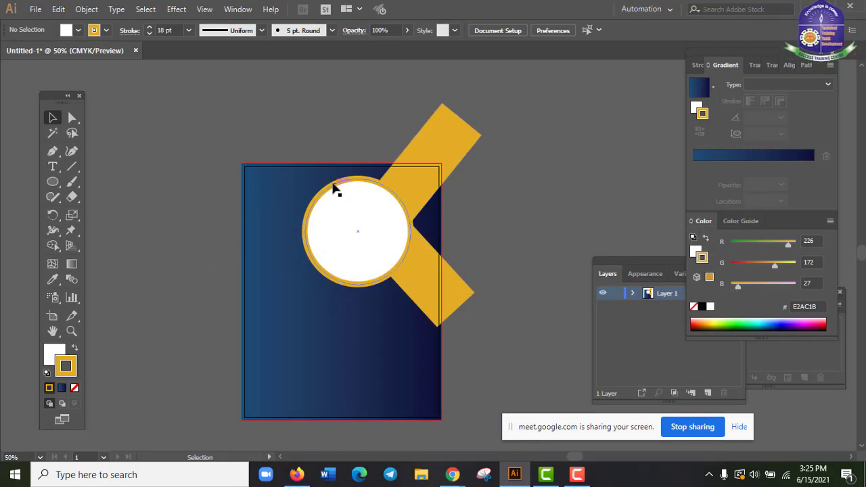
{"action": "mouse_move", "coordinate": [334, 188]}
{"action": "left_mouse_down"}
{"action": "mouse_move", "coordinate": [236, 101]}
{"action": "mouse_move", "coordinate": [161, 85]}
{"action": "left_mouse_up"}
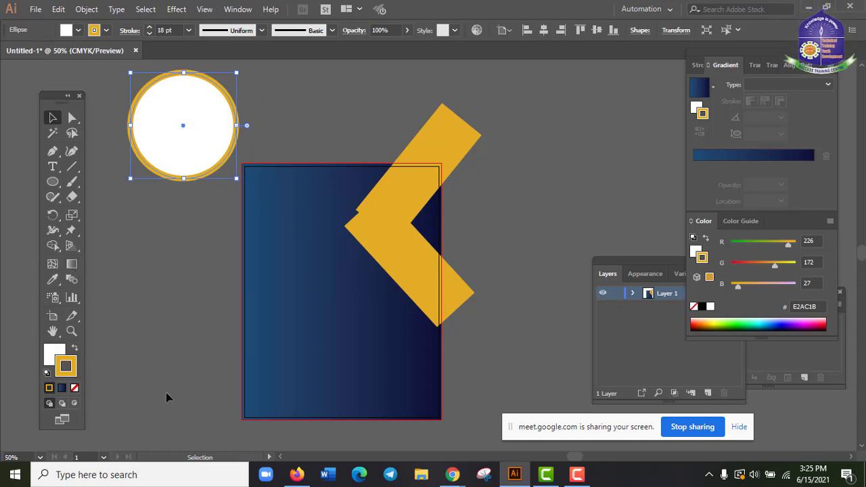
{"action": "left_click", "coordinate": [247, 446]}
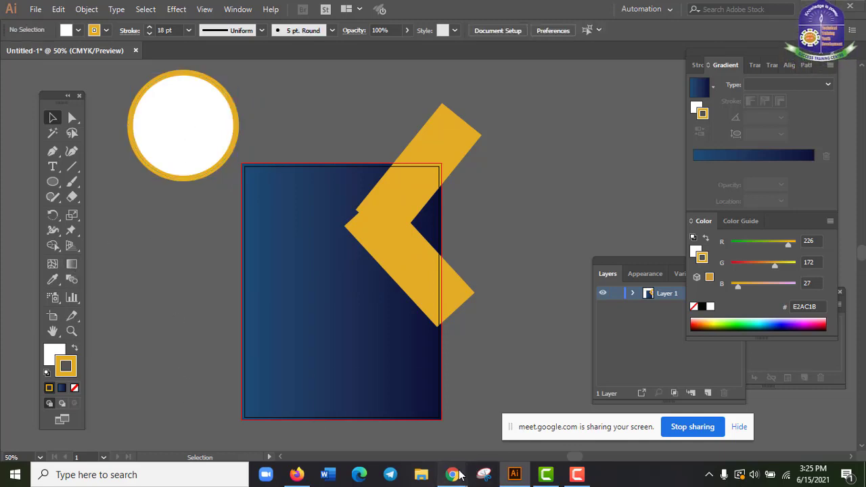
- Switch to Chrome and open pixabay.com in a new tab
{"action": "mouse_move", "coordinate": [452, 474]}
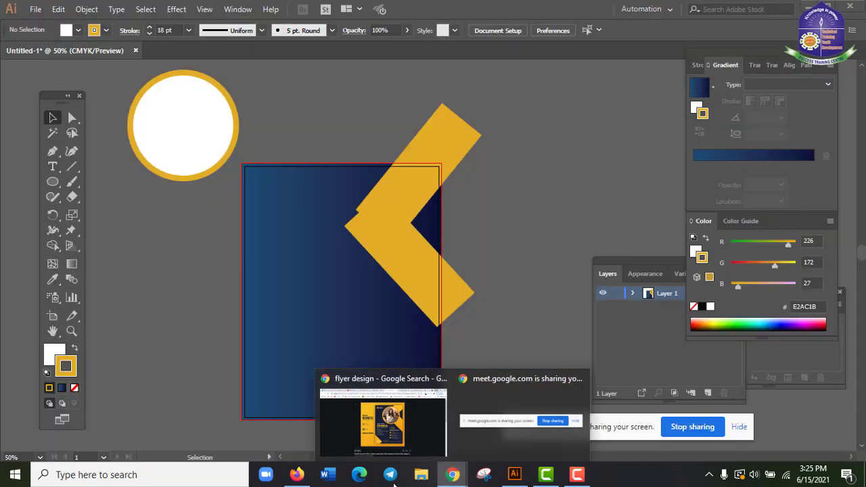
{"action": "left_click", "coordinate": [385, 425]}
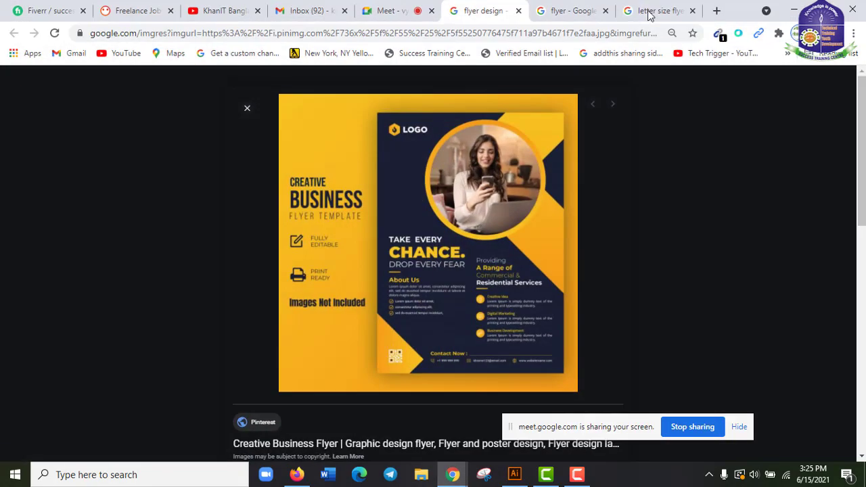
{"action": "left_click", "coordinate": [717, 10]}
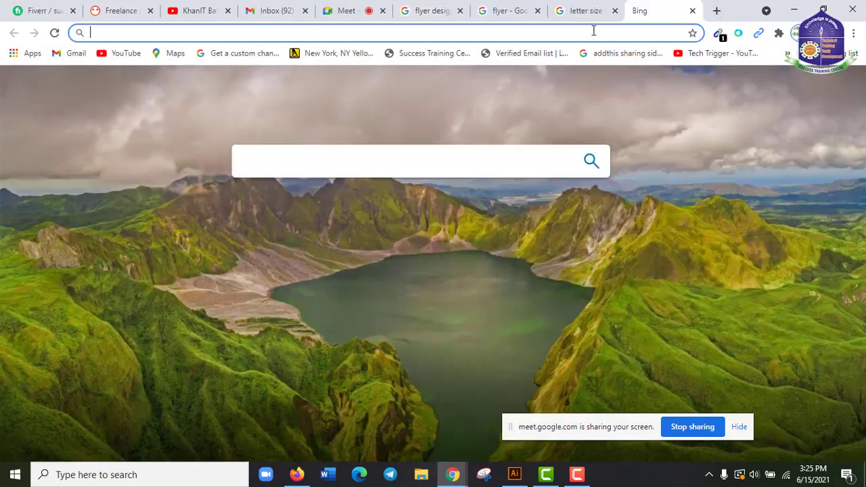
{"action": "type", "text": "pixabay.com"}
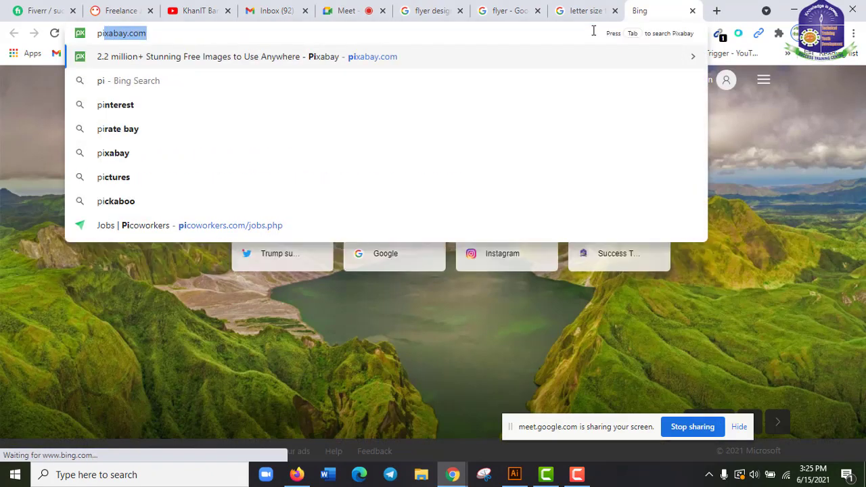
{"action": "key", "text": "Right"}
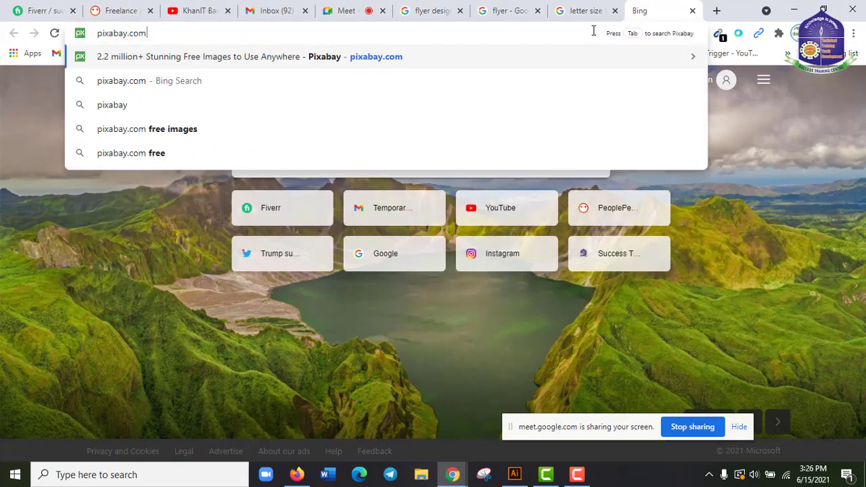
{"action": "key", "text": "Return"}
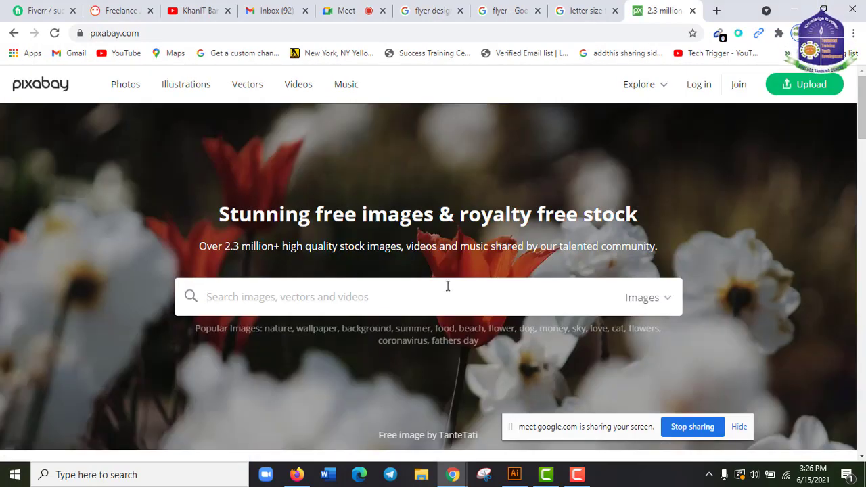
- Search Pixabay for "girl typing phone" and look through the image results
{"action": "type", "text": "girl typing phone"}
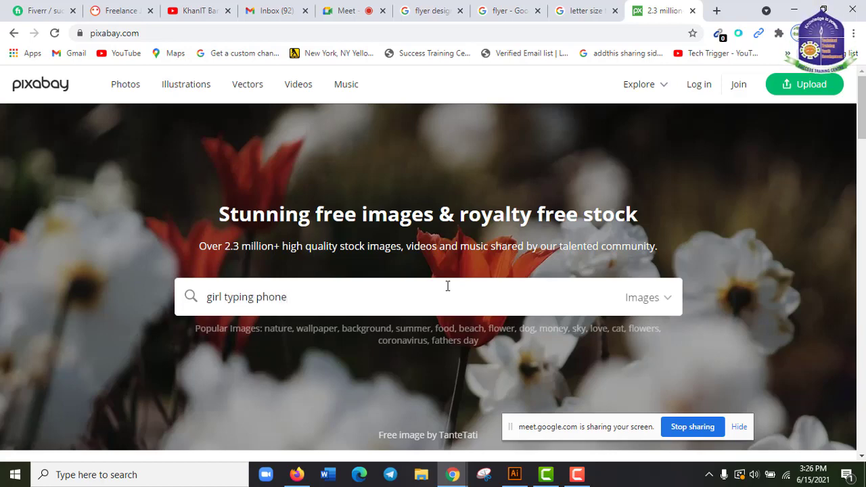
{"action": "key", "text": "Return"}
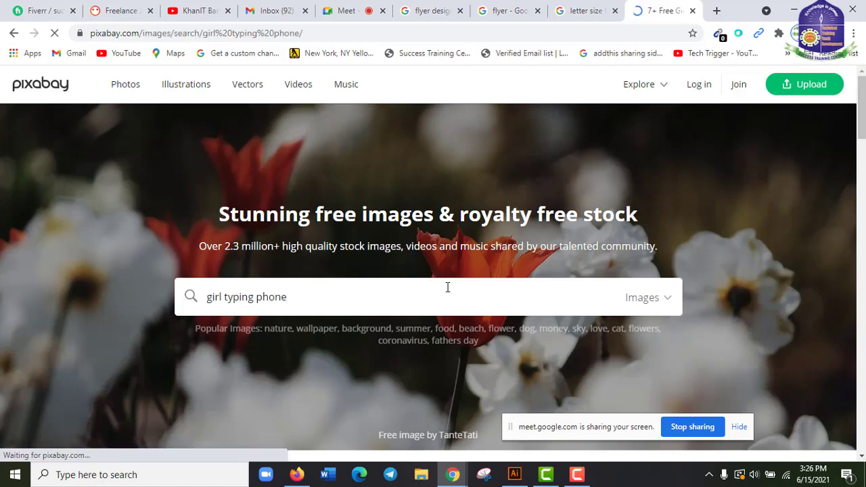
{"action": "scroll", "coordinate": [458, 340], "scroll_direction": "down", "scroll_amount": 3}
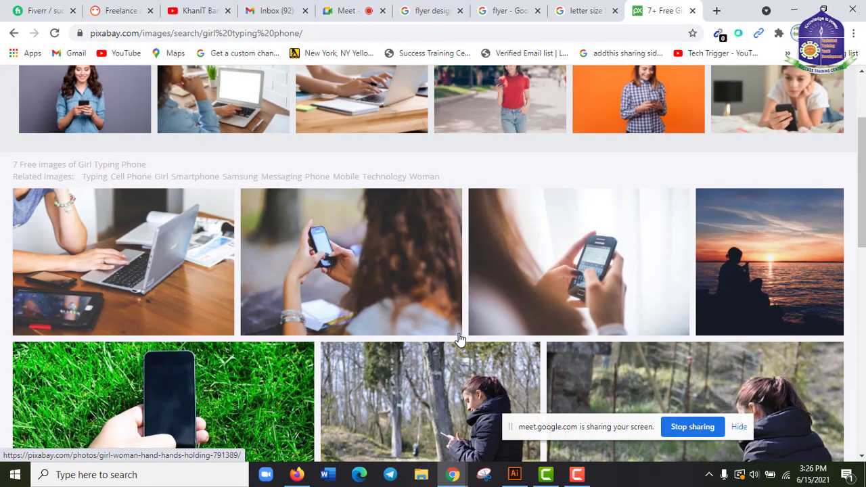
{"action": "scroll", "coordinate": [459, 338], "scroll_direction": "up", "scroll_amount": 3}
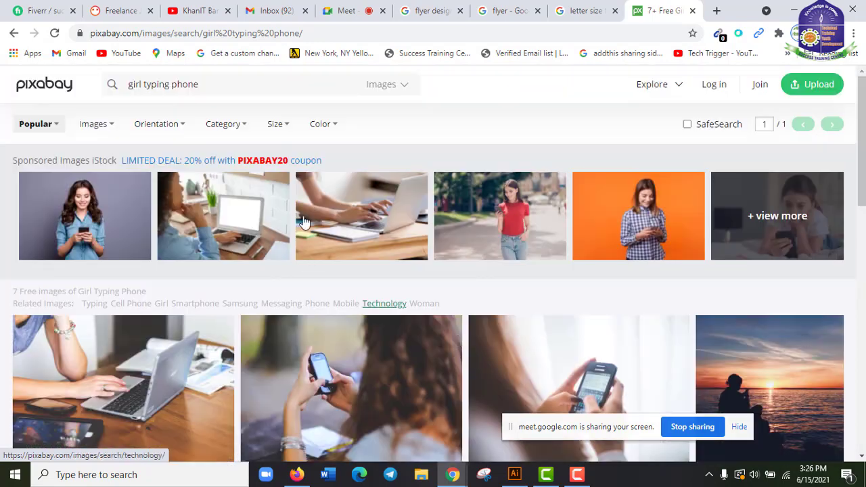
- Change the Pixabay search to "girl using phone" and browse the results for a photo suited to the circular frame
{"action": "double_click", "coordinate": [152, 84]}
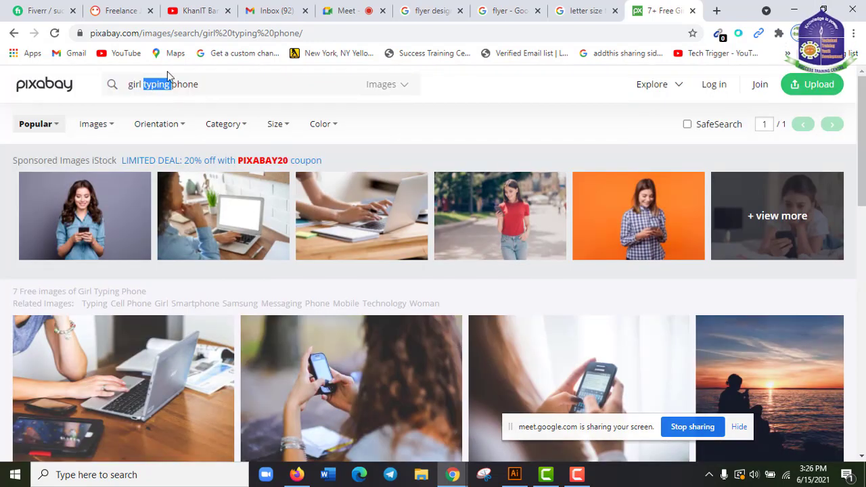
{"action": "type", "text": "using"}
{"action": "key", "text": "Return"}
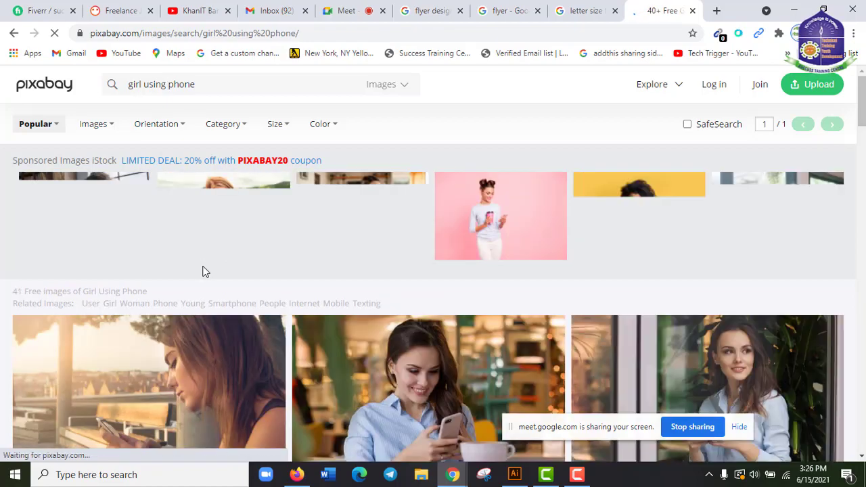
{"action": "scroll", "coordinate": [286, 302], "scroll_direction": "down", "scroll_amount": 3}
{"action": "scroll", "coordinate": [338, 349], "scroll_direction": "down", "scroll_amount": 10}
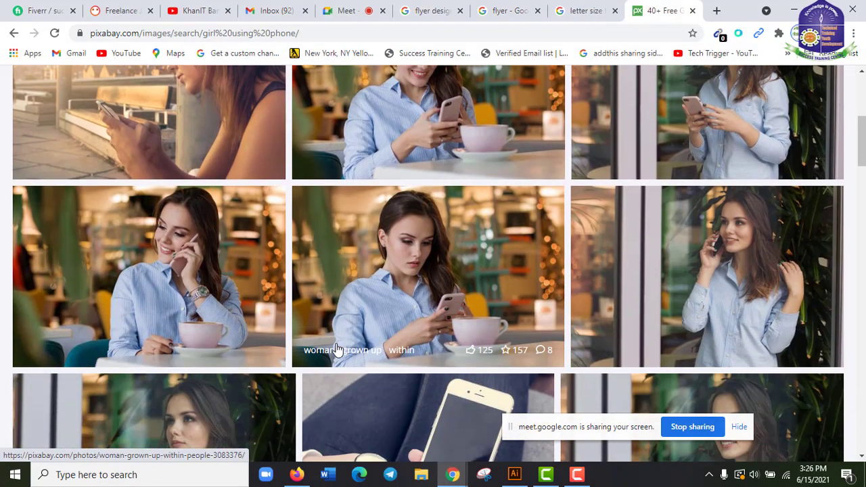
{"action": "scroll", "coordinate": [337, 349], "scroll_direction": "down", "scroll_amount": 8}
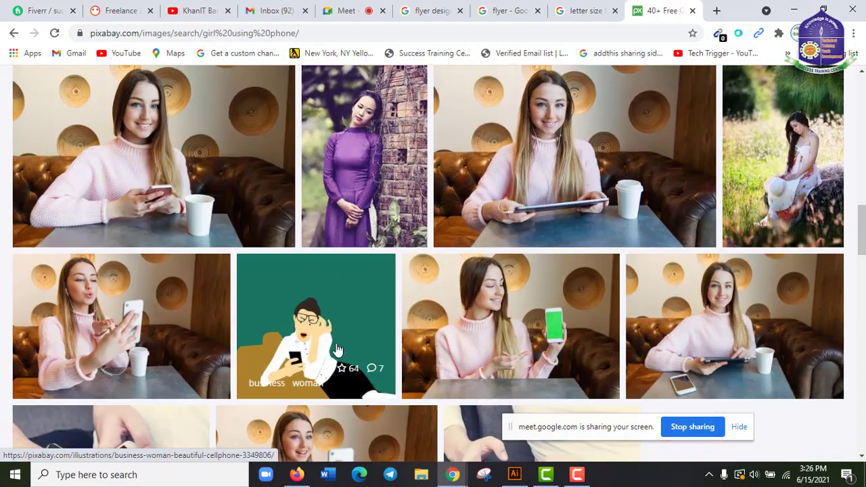
{"action": "scroll", "coordinate": [338, 349], "scroll_direction": "down", "scroll_amount": 8}
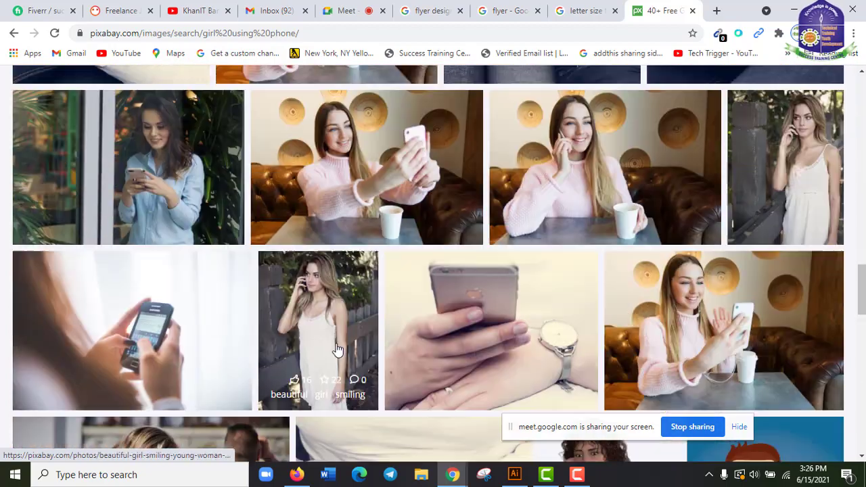
{"action": "scroll", "coordinate": [339, 338], "scroll_direction": "up", "scroll_amount": 12}
{"action": "scroll", "coordinate": [338, 315], "scroll_direction": "up", "scroll_amount": 10}
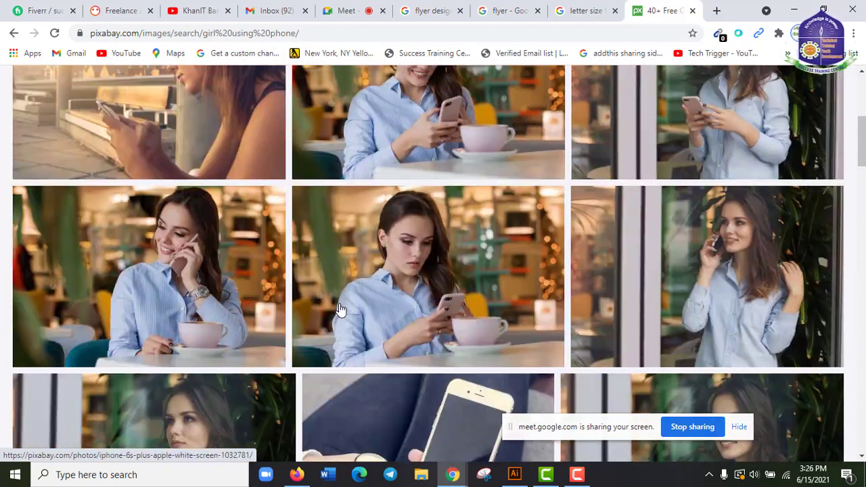
{"action": "scroll", "coordinate": [338, 311], "scroll_direction": "down", "scroll_amount": 3}
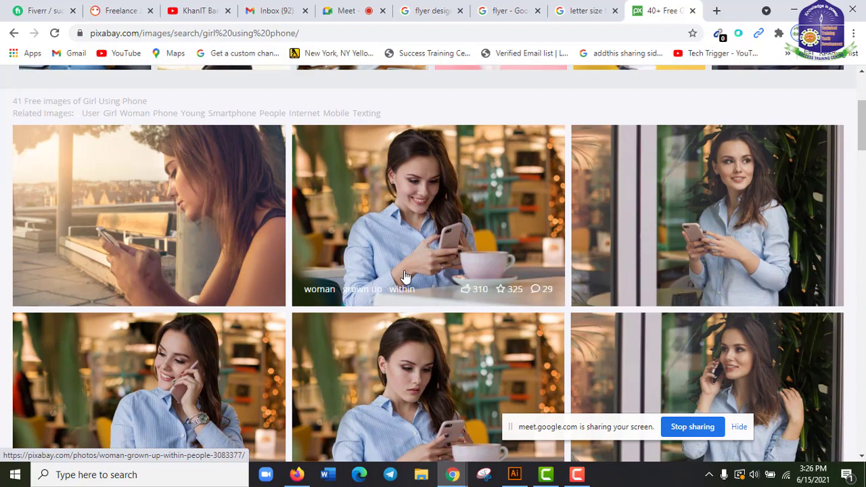
{"action": "scroll", "coordinate": [727, 291], "scroll_direction": "down", "scroll_amount": 2}
{"action": "scroll", "coordinate": [727, 291], "scroll_direction": "up", "scroll_amount": 3}
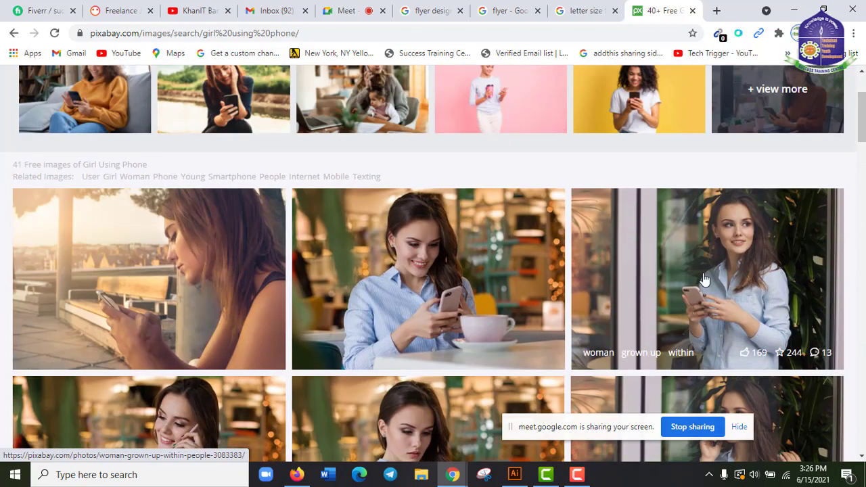
- Open the photo of the woman holding a phone beside the glass window and request its 1920×1279 JPG download
{"action": "left_click", "coordinate": [689, 306]}
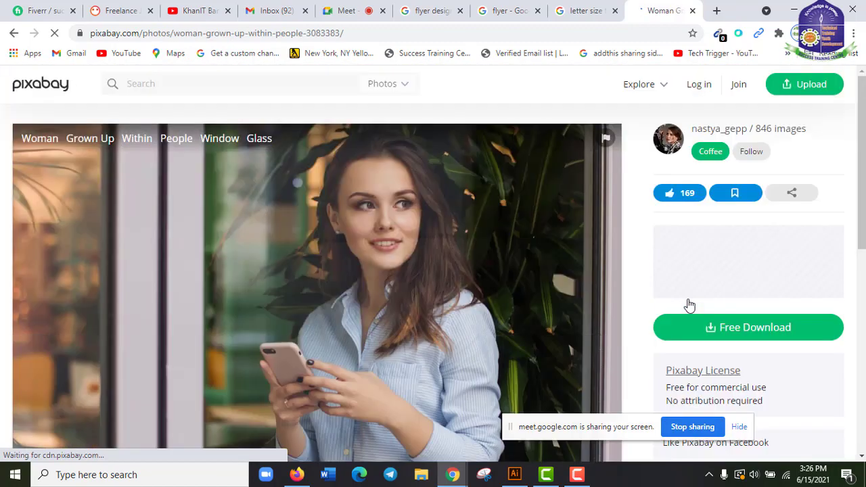
{"action": "scroll", "coordinate": [590, 345], "scroll_direction": "down", "scroll_amount": 2}
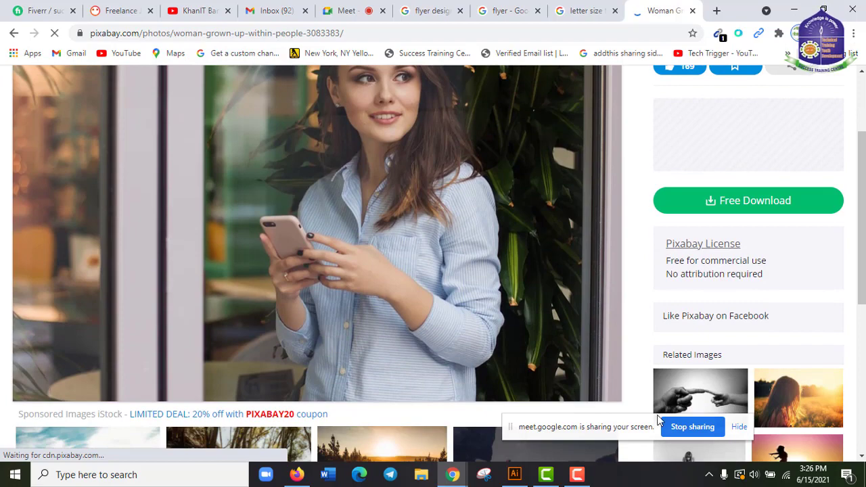
{"action": "left_click", "coordinate": [765, 210]}
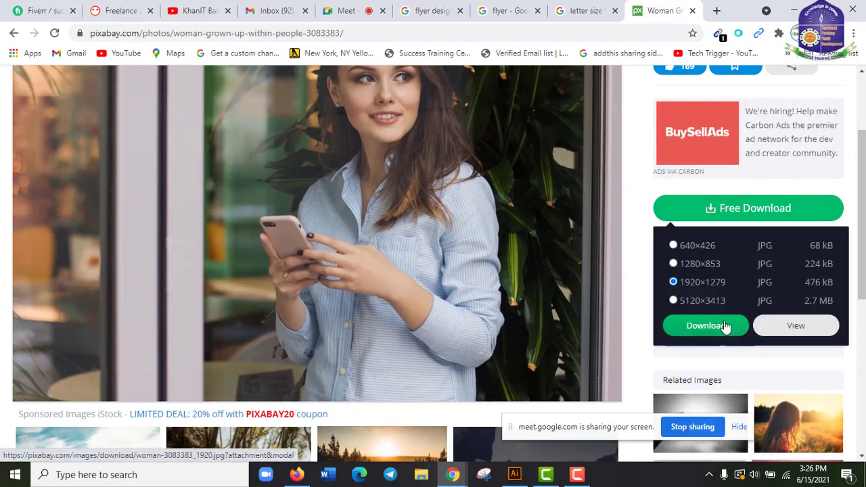
{"action": "left_click", "coordinate": [723, 326]}
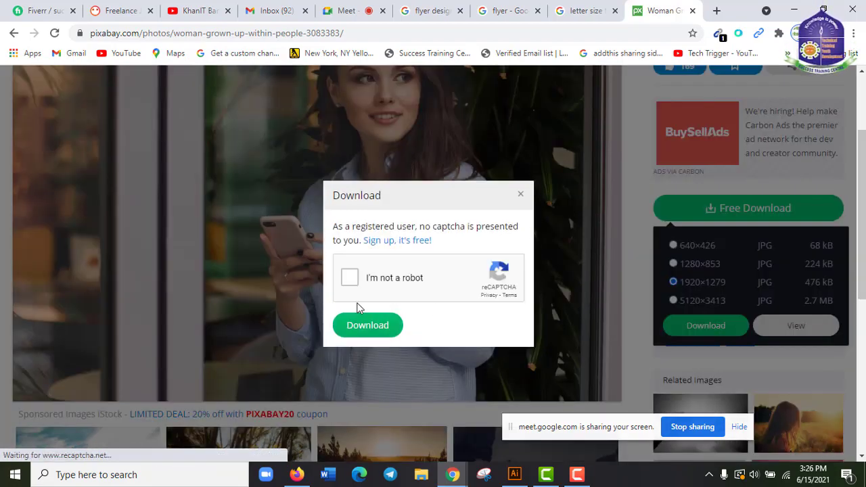
- Complete the captcha by selecting all motorcycle images, then download the woman photo
{"action": "left_click", "coordinate": [349, 278]}
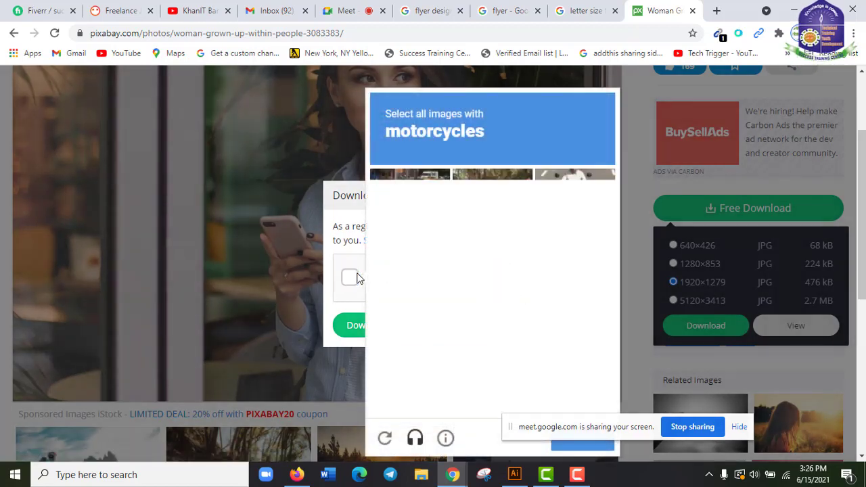
{"action": "scroll", "coordinate": [596, 301], "scroll_direction": "down", "scroll_amount": 1}
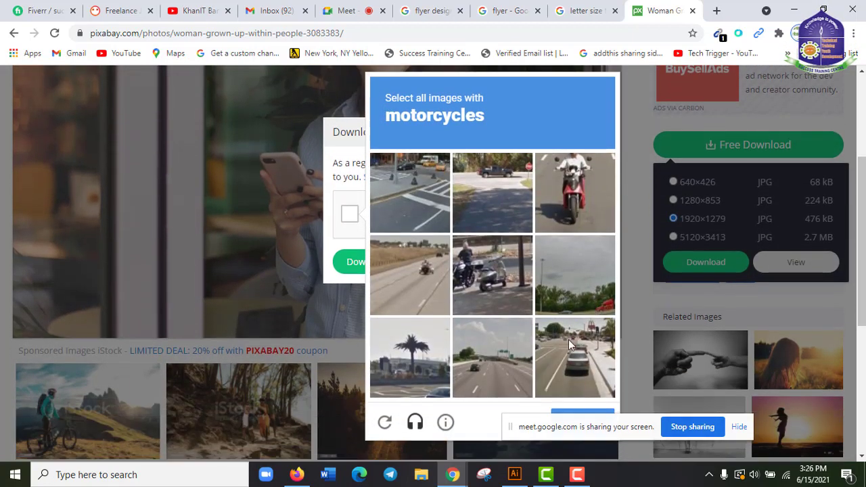
{"action": "left_click", "coordinate": [587, 192]}
{"action": "left_click", "coordinate": [492, 277]}
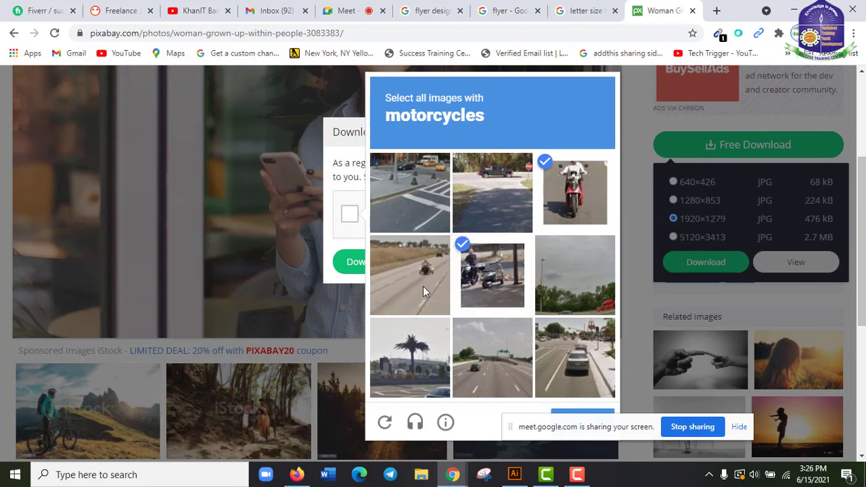
{"action": "left_click", "coordinate": [418, 285]}
{"action": "scroll", "coordinate": [575, 355], "scroll_direction": "down", "scroll_amount": 1}
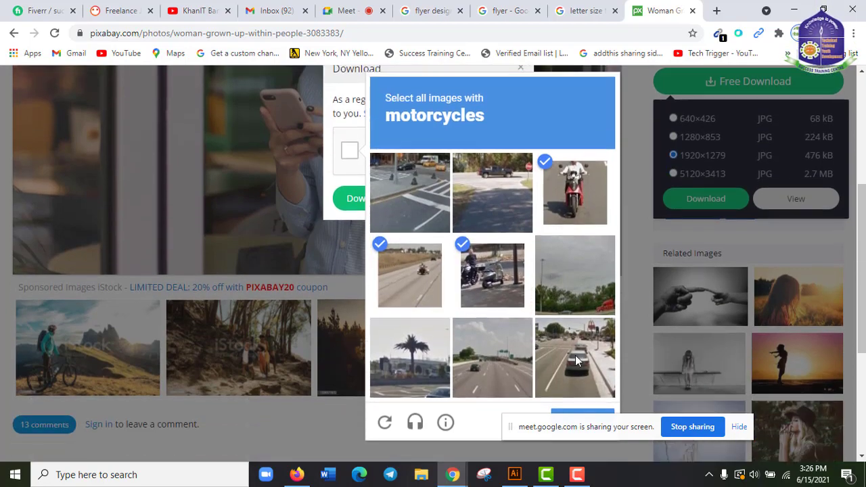
{"action": "left_click", "coordinate": [592, 411]}
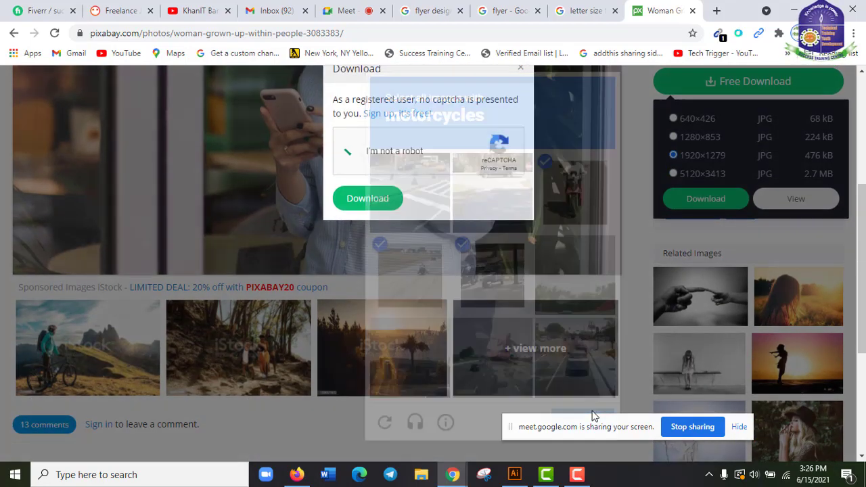
{"action": "left_click", "coordinate": [373, 202]}
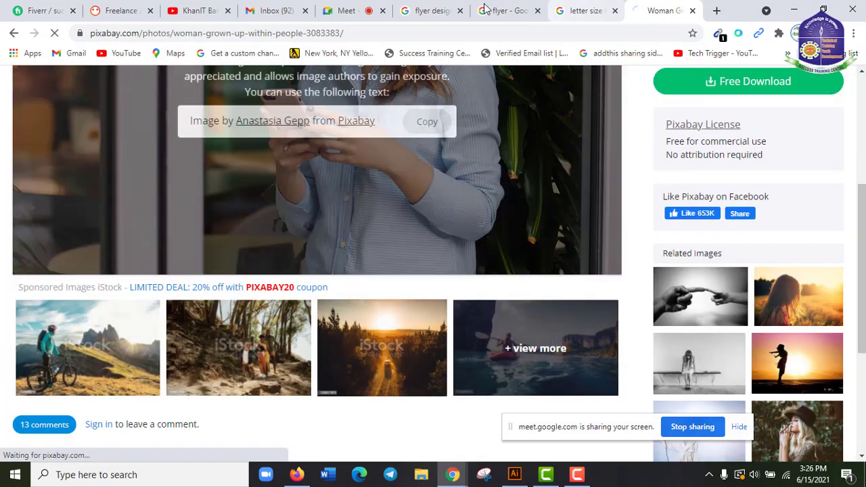
- Check the travel sale flyer reference, then search Pixabay for "boy travel" and look through the results
{"action": "left_click", "coordinate": [518, 8]}
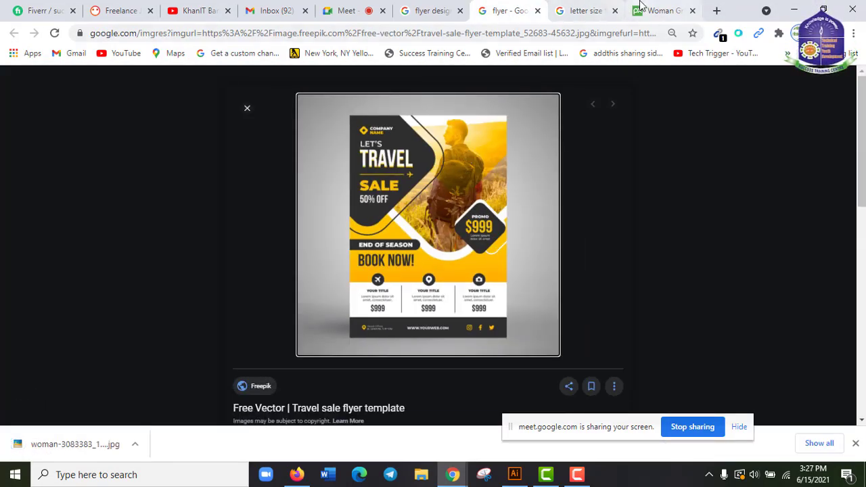
{"action": "left_click", "coordinate": [662, 10]}
{"action": "scroll", "coordinate": [310, 248], "scroll_direction": "up", "scroll_amount": 3}
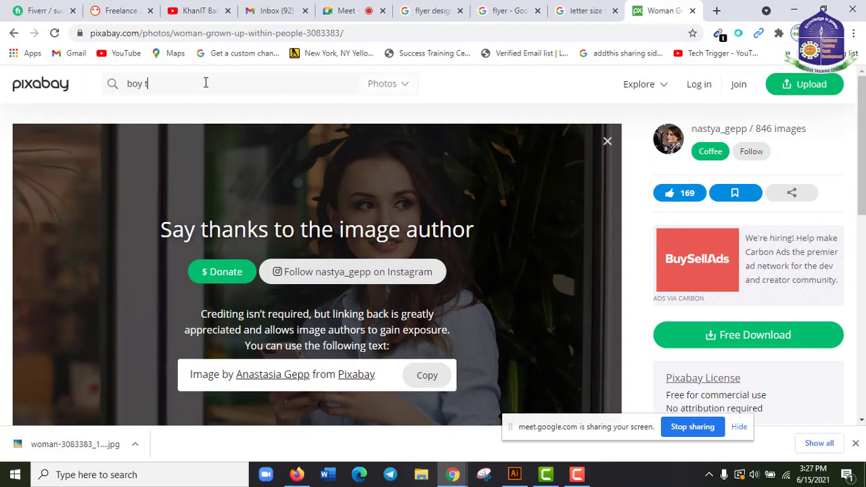
{"action": "key", "text": "Return"}
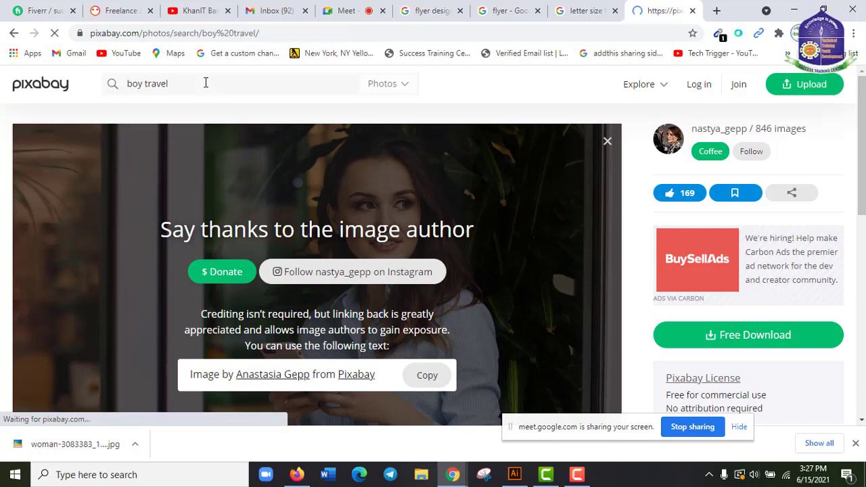
{"action": "scroll", "coordinate": [265, 186], "scroll_direction": "down", "scroll_amount": 2}
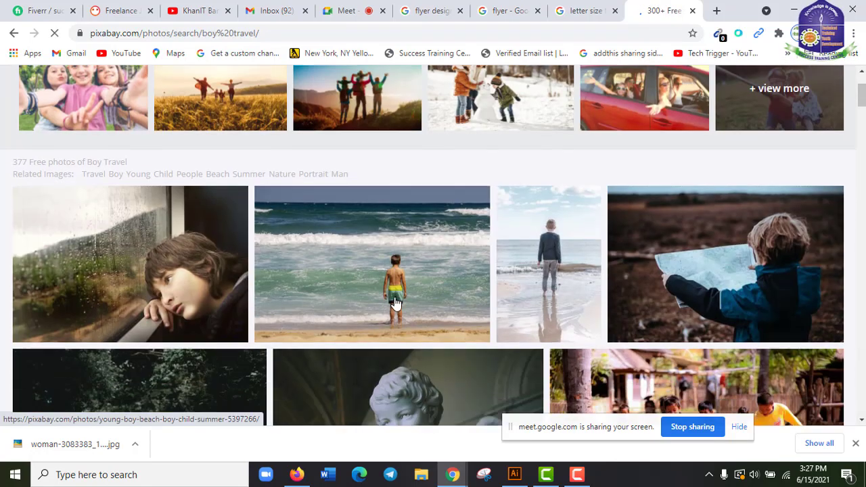
{"action": "scroll", "coordinate": [356, 309], "scroll_direction": "up", "scroll_amount": 2}
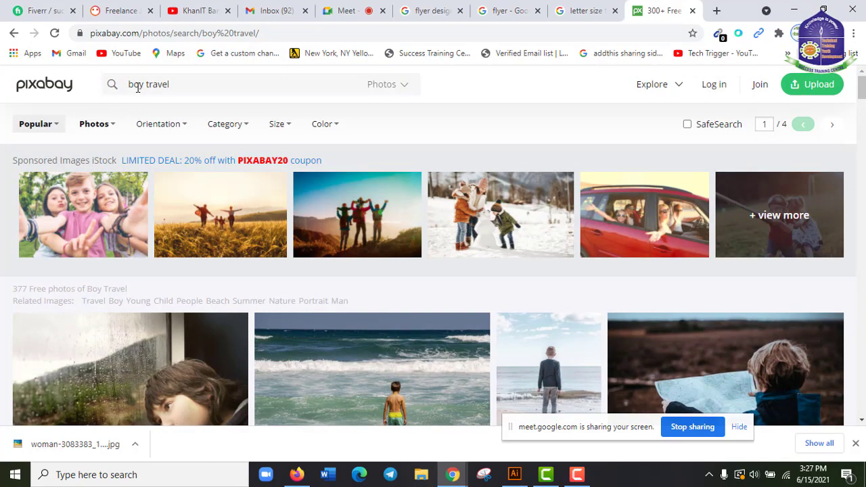
- Change the Pixabay search to "man travel" and browse the results for a backpacker photo
{"action": "double_click", "coordinate": [137, 84]}
{"action": "type", "text": "man"}
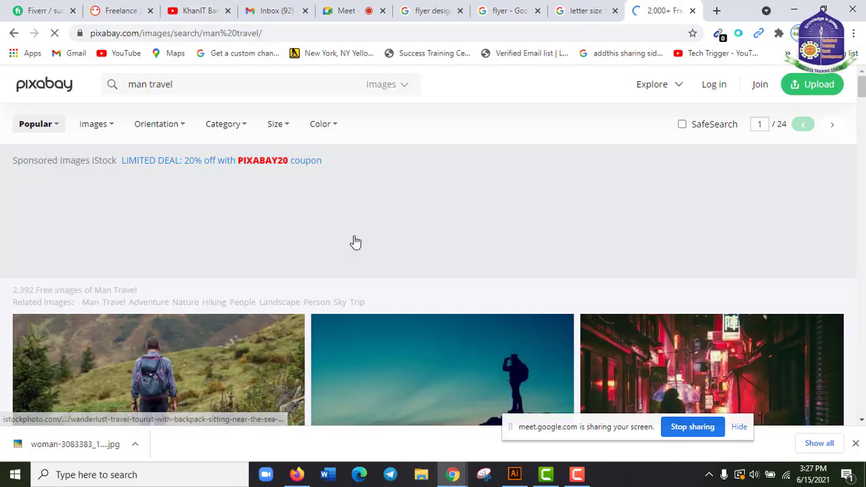
{"action": "scroll", "coordinate": [389, 332], "scroll_direction": "down", "scroll_amount": 3}
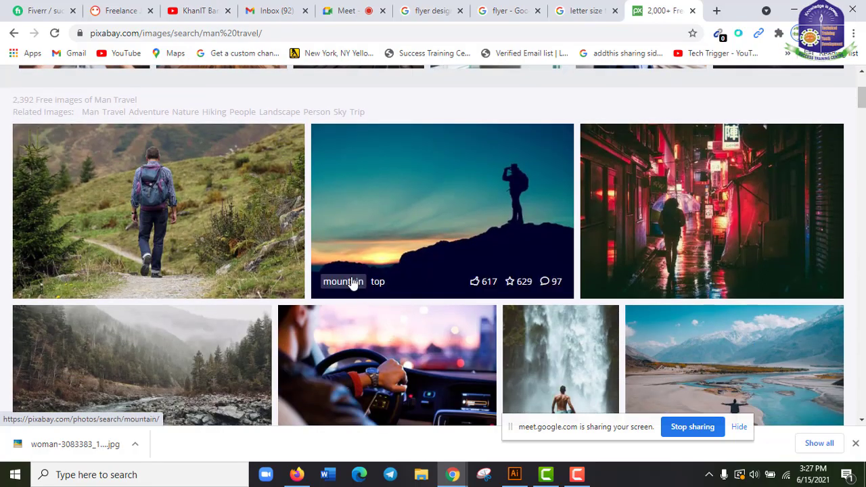
{"action": "scroll", "coordinate": [505, 293], "scroll_direction": "down", "scroll_amount": 2}
{"action": "scroll", "coordinate": [505, 294], "scroll_direction": "down", "scroll_amount": 3}
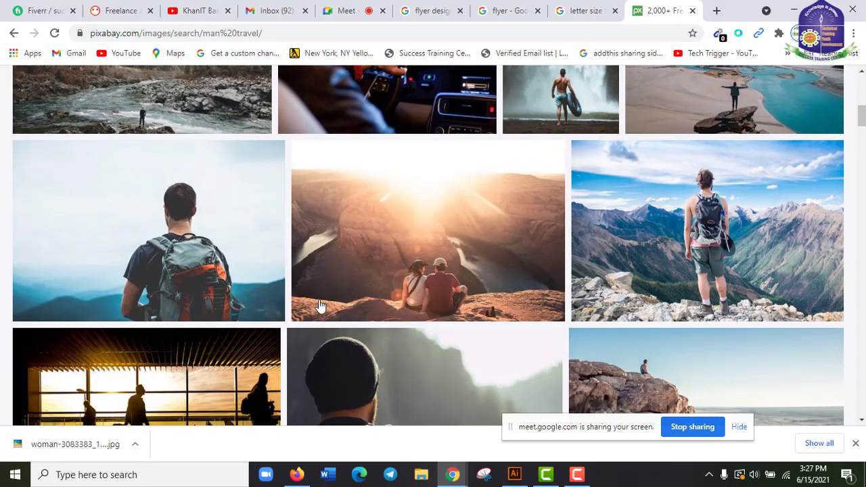
- Open the photo of the backpacker seen from behind against blue mountains and request its 1920×1280 JPG download
{"action": "left_click", "coordinate": [183, 207]}
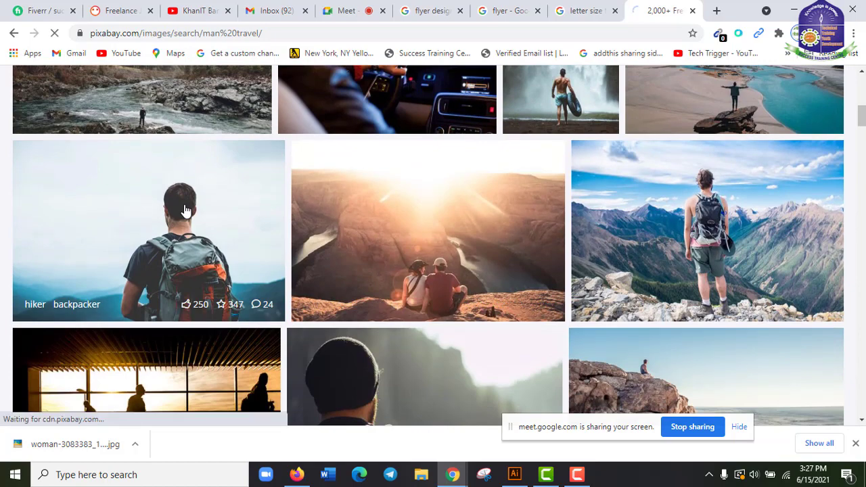
{"action": "scroll", "coordinate": [414, 291], "scroll_direction": "down", "scroll_amount": 3}
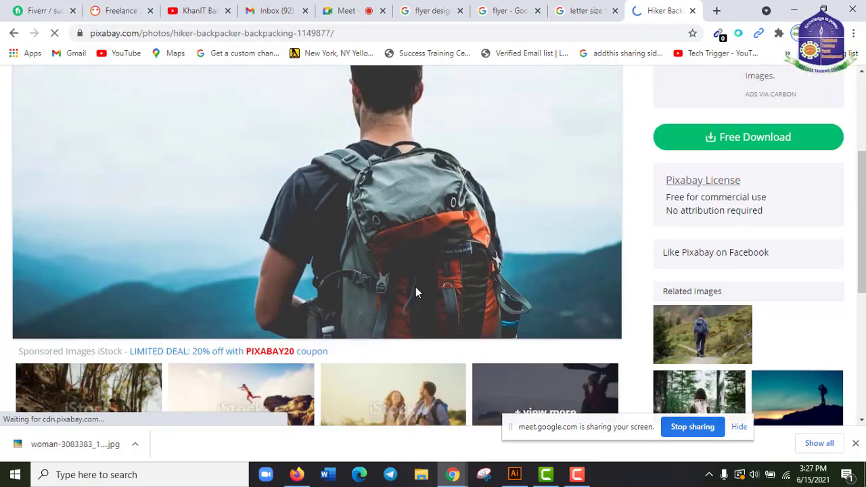
{"action": "left_click", "coordinate": [731, 143]}
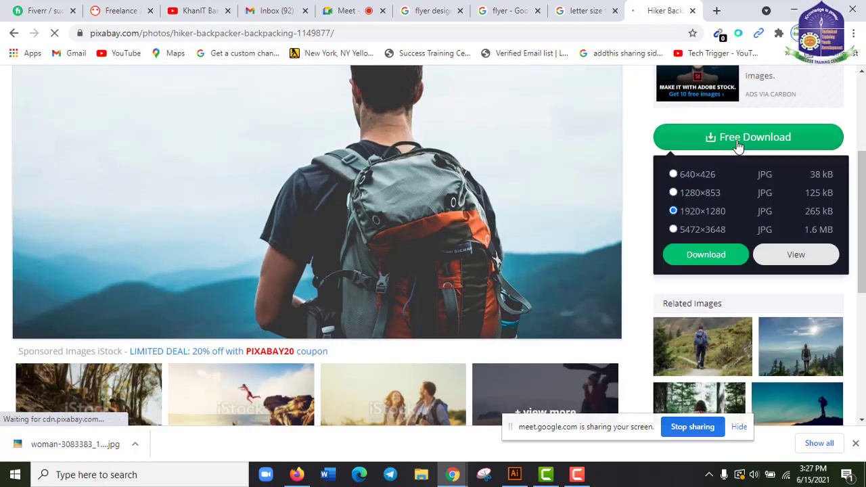
{"action": "left_click", "coordinate": [718, 260]}
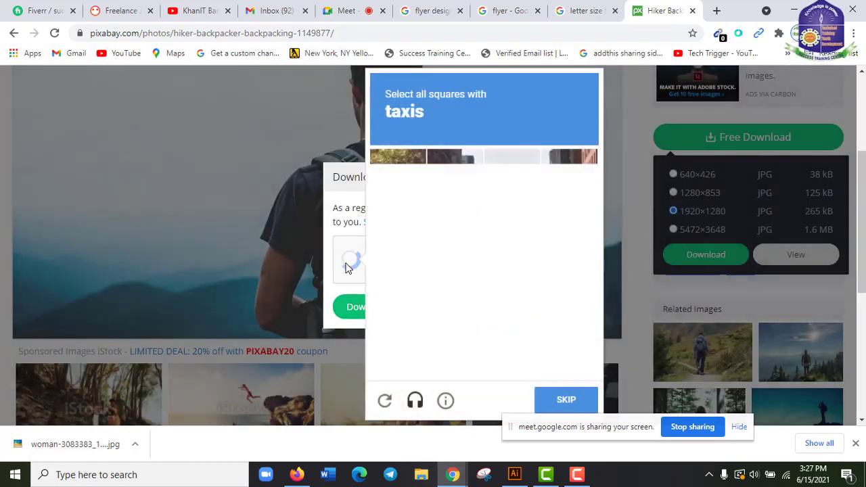
- Complete the captcha by selecting all squares with taxis, then download the hiker photo
{"action": "left_click", "coordinate": [403, 298]}
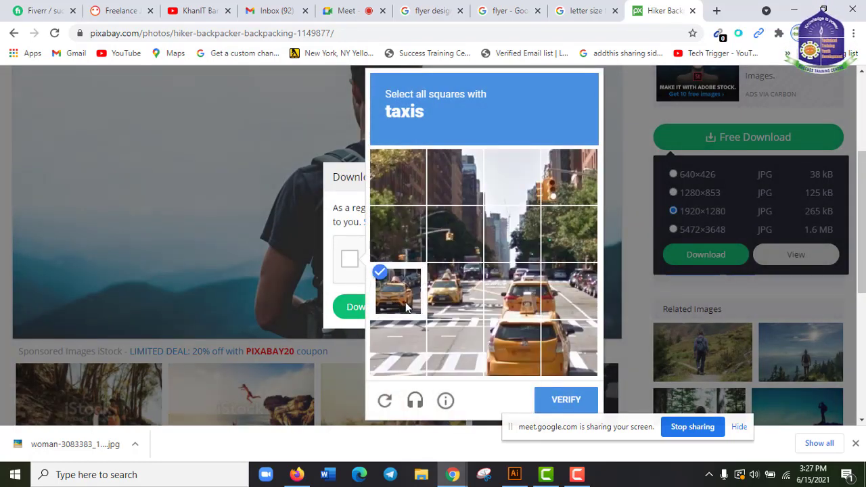
{"action": "left_click", "coordinate": [439, 292]}
{"action": "left_click", "coordinate": [530, 298]}
{"action": "left_click", "coordinate": [530, 332]}
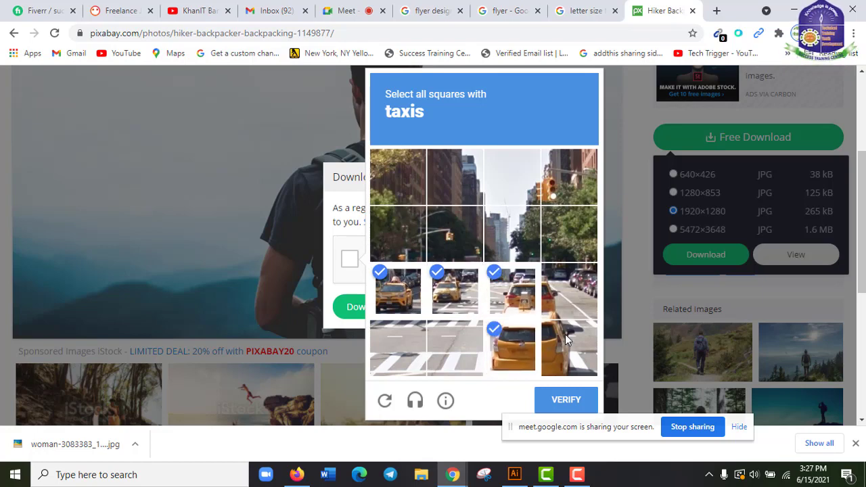
{"action": "left_click", "coordinate": [569, 340]}
{"action": "left_click", "coordinate": [569, 281]}
{"action": "scroll", "coordinate": [574, 345], "scroll_direction": "down", "scroll_amount": 2}
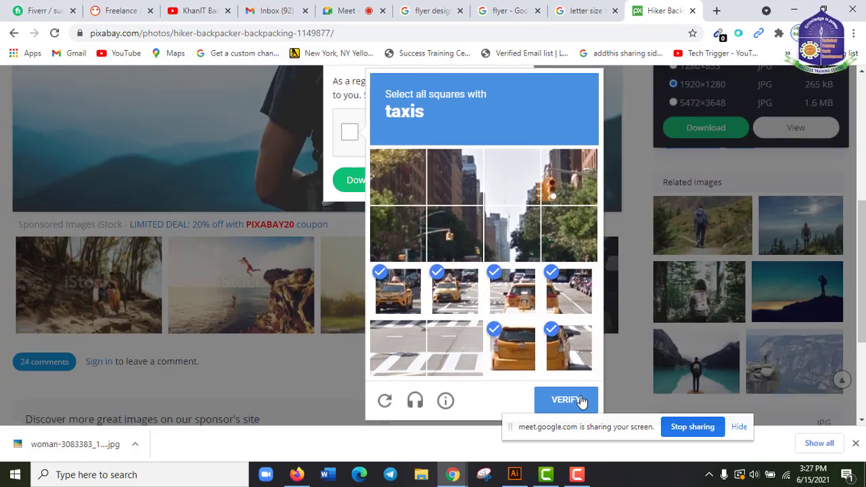
{"action": "left_click", "coordinate": [581, 400]}
{"action": "scroll", "coordinate": [581, 395], "scroll_direction": "up", "scroll_amount": 2}
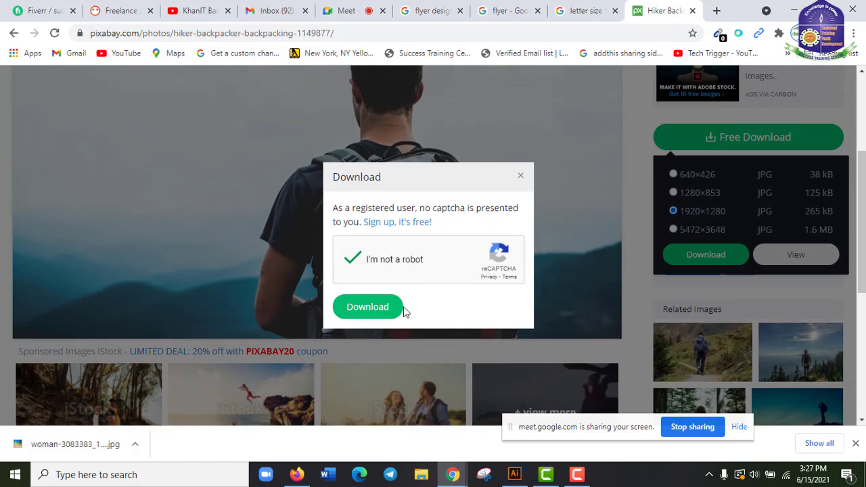
{"action": "left_click", "coordinate": [377, 312]}
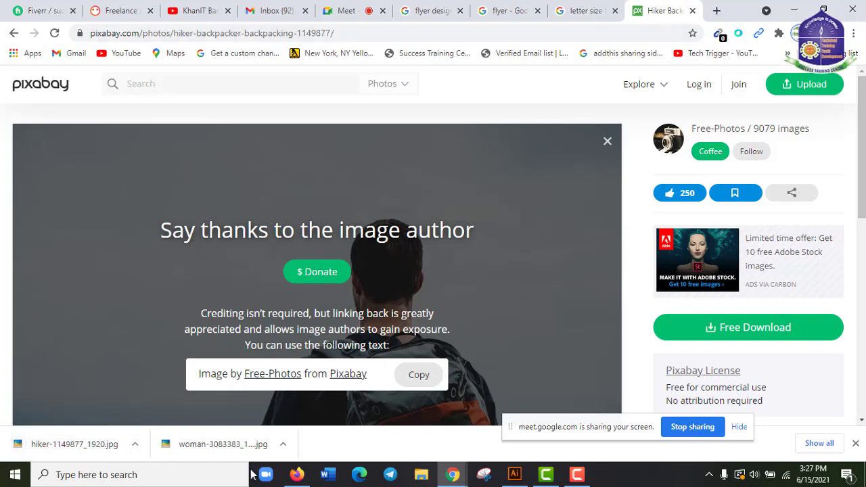
- Show the downloaded woman photo in its folder and open it in Illustrator as a separate document
{"action": "left_click", "coordinate": [284, 445]}
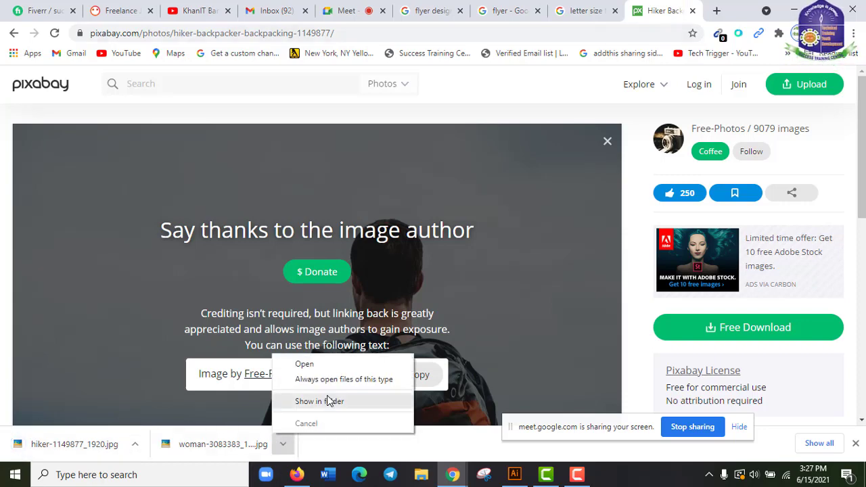
{"action": "left_click", "coordinate": [327, 401]}
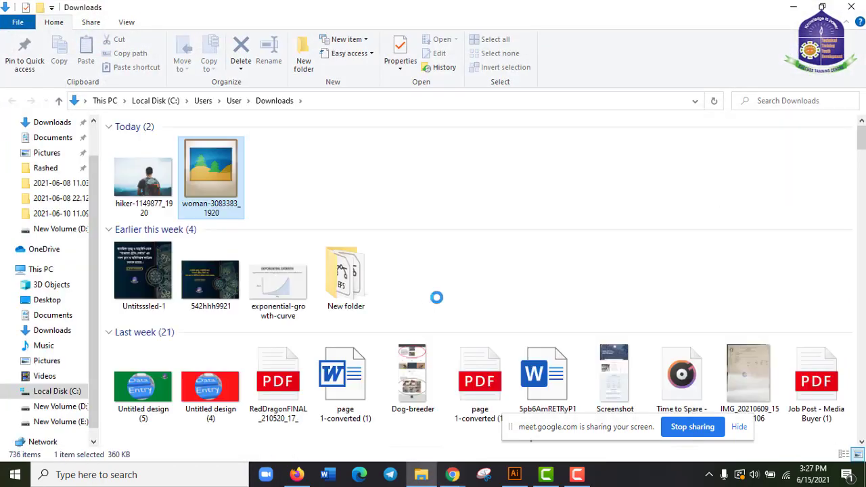
{"action": "left_click_drag", "start_coordinate": [236, 182], "coordinate": [307, 47]}
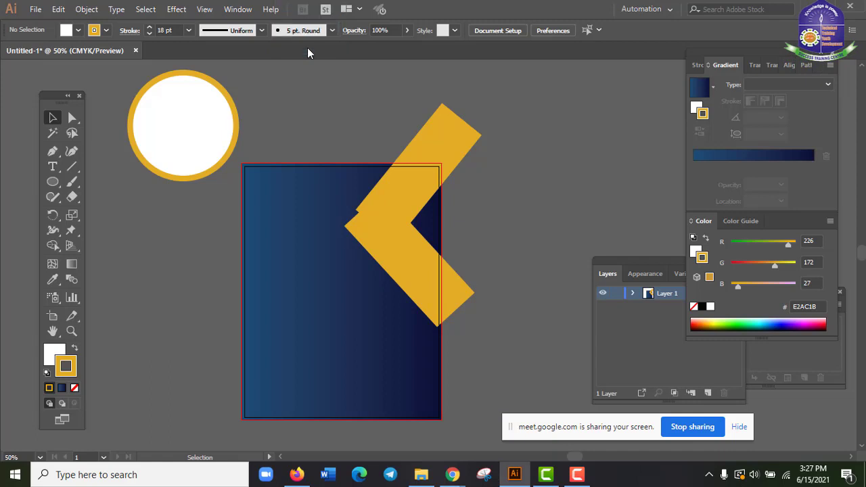
{"action": "left_click", "coordinate": [406, 248]}
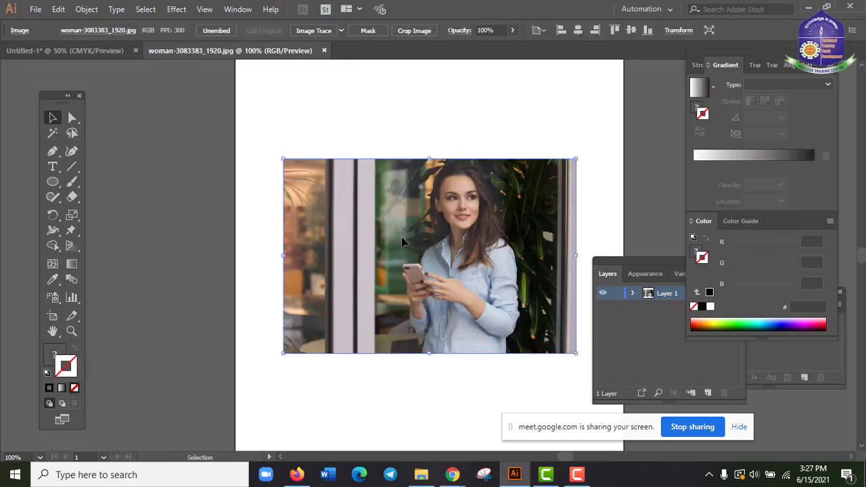
- Copy the gold-ringed white circle from the flyer document into the woman photo's document, above the photo
{"action": "left_click", "coordinate": [91, 50]}
{"action": "left_click", "coordinate": [201, 140]}
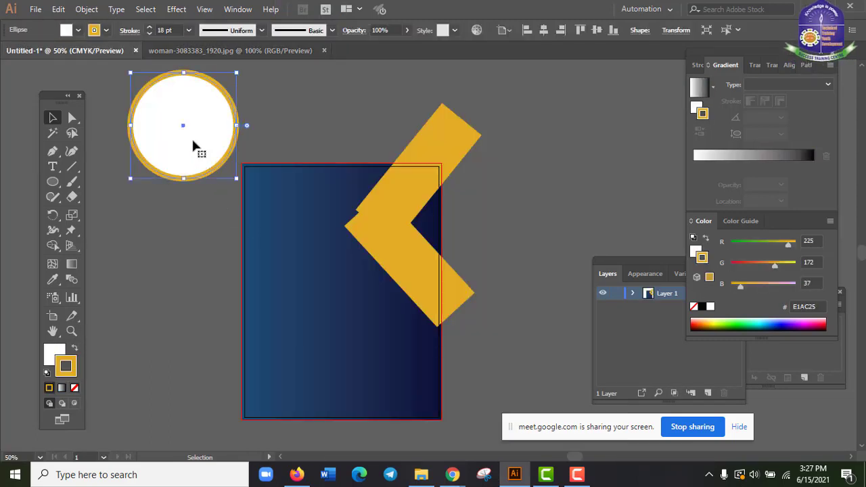
{"action": "left_click_drag", "start_coordinate": [195, 149], "coordinate": [231, 57]}
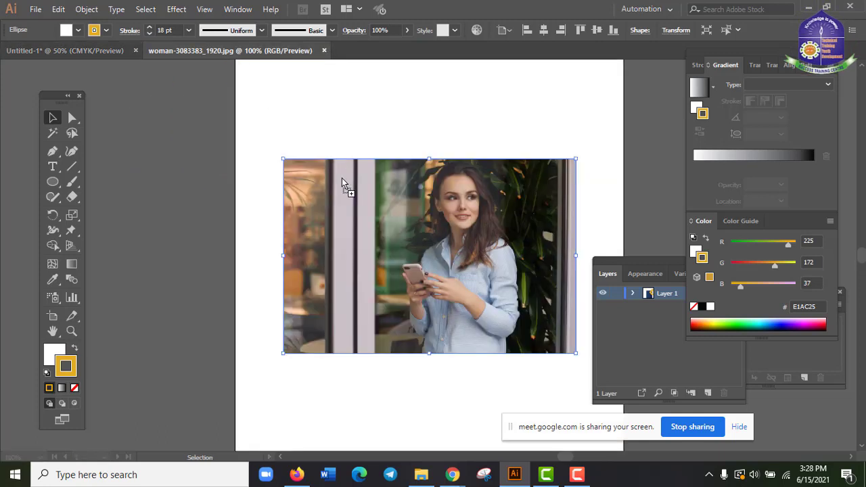
{"action": "left_click_drag", "start_coordinate": [342, 181], "coordinate": [359, 120]}
- Move the woman photo up and to the left so it lies partly beneath the gold-ringed circle
{"action": "scroll", "coordinate": [352, 310], "scroll_direction": "up", "scroll_amount": 1}
{"action": "left_click", "coordinate": [402, 316]}
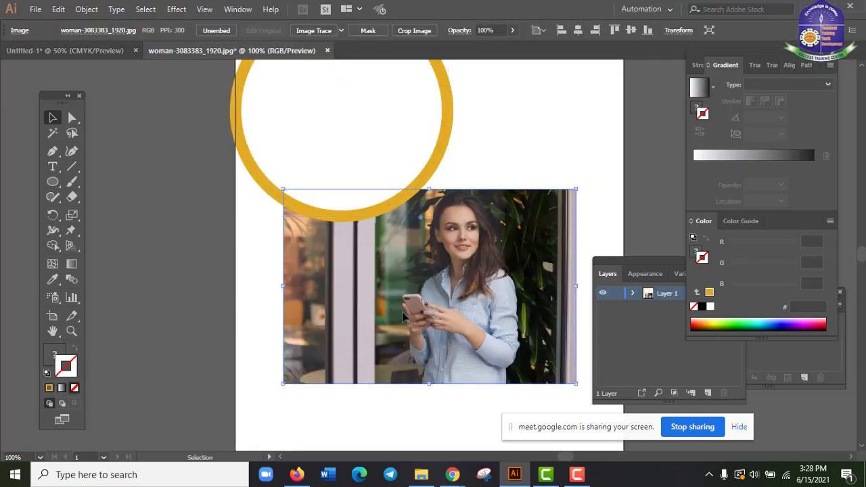
{"action": "left_click_drag", "start_coordinate": [403, 317], "coordinate": [366, 234]}
{"action": "scroll", "coordinate": [333, 333], "scroll_direction": "up", "scroll_amount": 1}
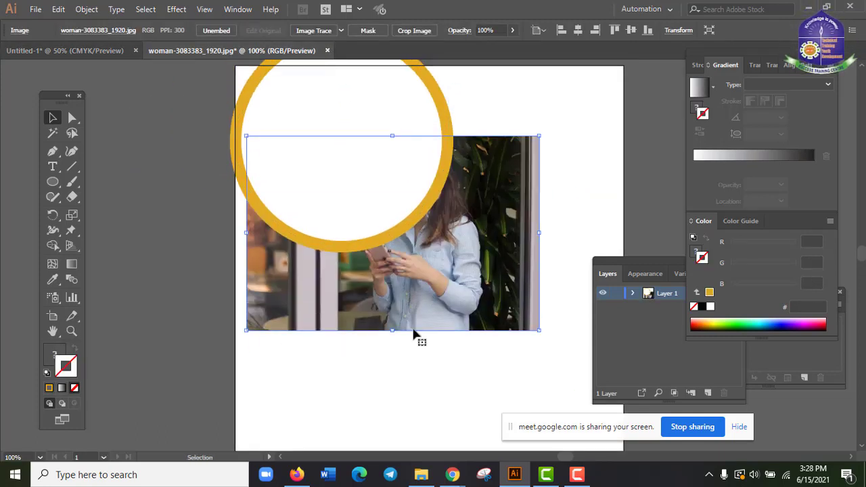
- Center the woman photo beneath the gold-ringed circle and enlarge it proportionally to about 7.4 in wide
{"action": "scroll", "coordinate": [388, 392], "scroll_direction": "up", "scroll_amount": 2}
{"action": "left_click_drag", "start_coordinate": [440, 308], "coordinate": [392, 202]}
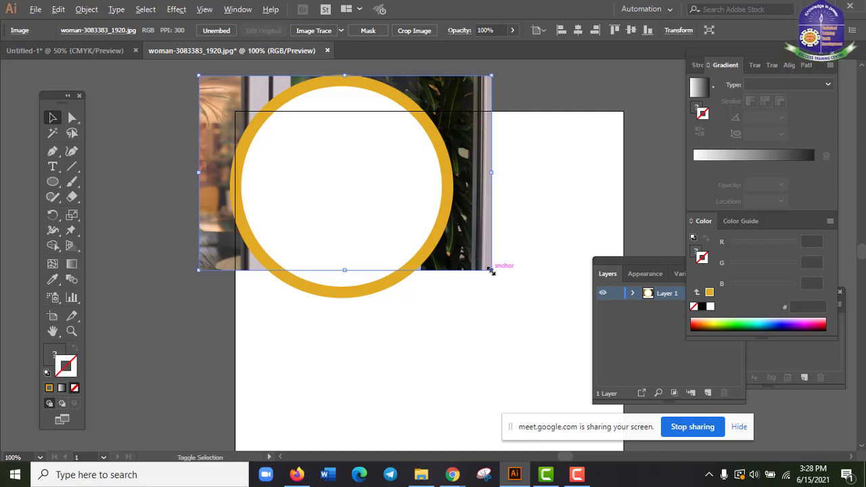
{"action": "left_click_drag", "start_coordinate": [491, 271], "coordinate": [514, 295]}
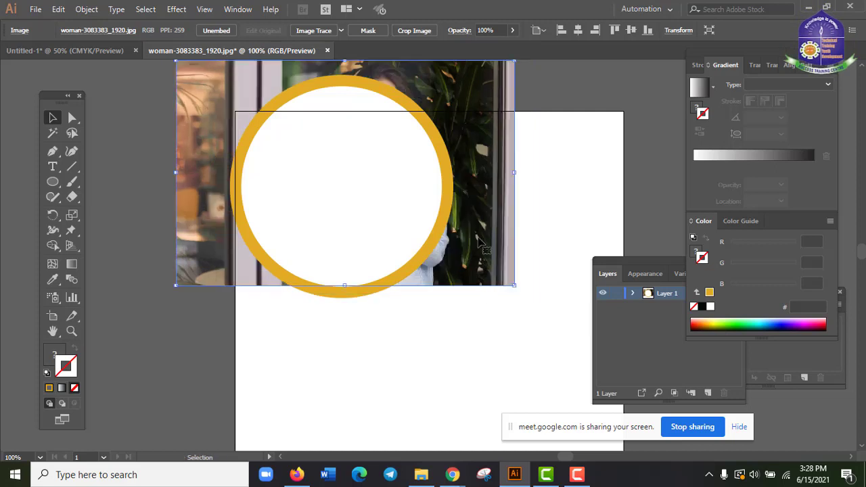
{"action": "left_click_drag", "start_coordinate": [481, 242], "coordinate": [482, 251]}
{"action": "left_click_drag", "start_coordinate": [481, 283], "coordinate": [488, 274]}
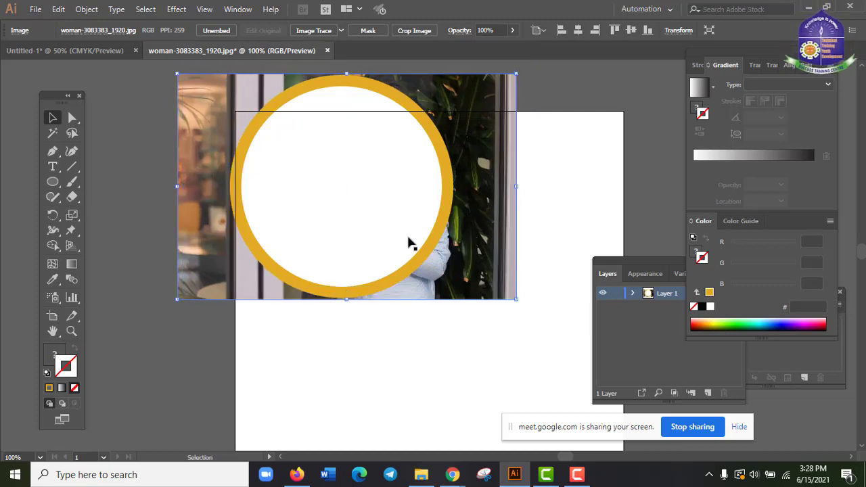
- Fine-tune the photo's vertical position behind the circle and stretch its upper edge slightly to about 5 in high
{"action": "key", "text": "Up"}
{"action": "key", "text": "Up"}
{"action": "key", "text": "Up"}
{"action": "key", "text": "Up"}
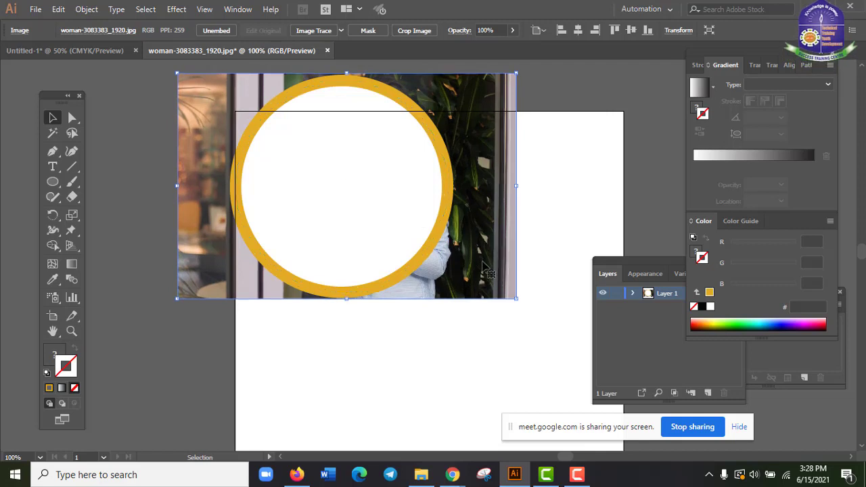
{"action": "left_click", "coordinate": [454, 337]}
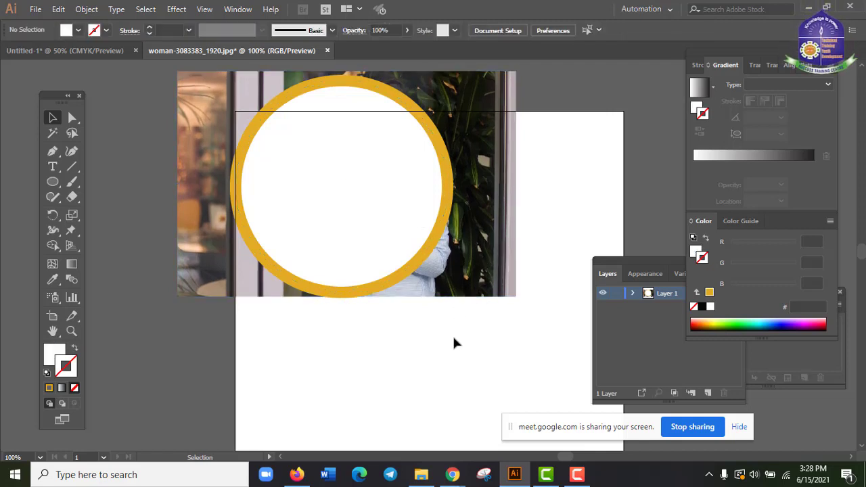
{"action": "left_click", "coordinate": [464, 299]}
{"action": "key", "text": "Down"}
{"action": "key", "text": "Down"}
{"action": "key", "text": "Down"}
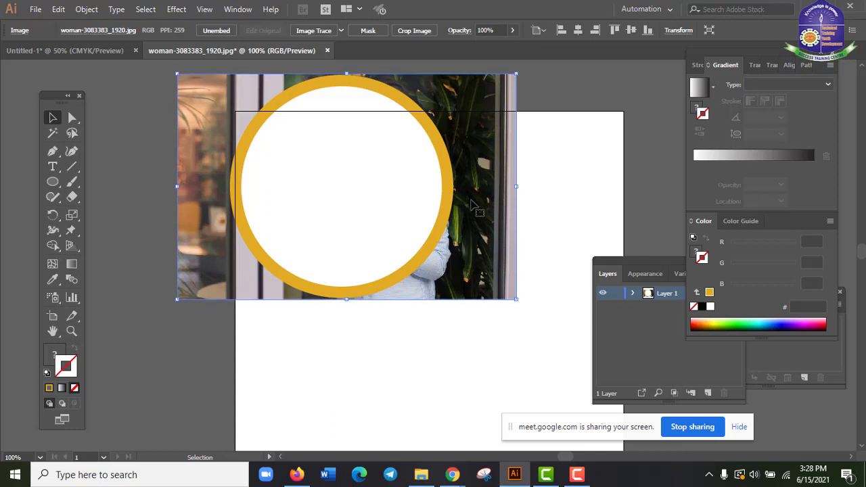
{"action": "scroll", "coordinate": [350, 155], "scroll_direction": "up", "scroll_amount": 2}
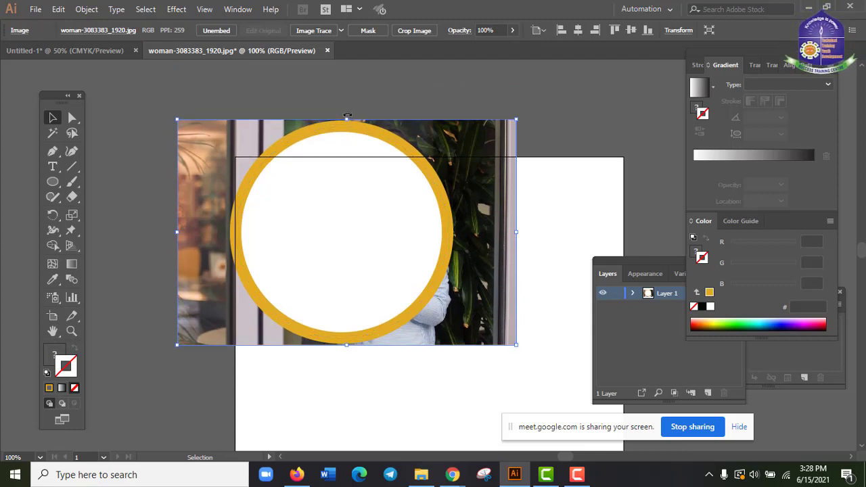
{"action": "left_click_drag", "start_coordinate": [349, 119], "coordinate": [353, 117]}
- Switch to Chrome to check the Google Meet call, and return to the woman photo's document in Illustrator
{"action": "mouse_move", "coordinate": [456, 479]}
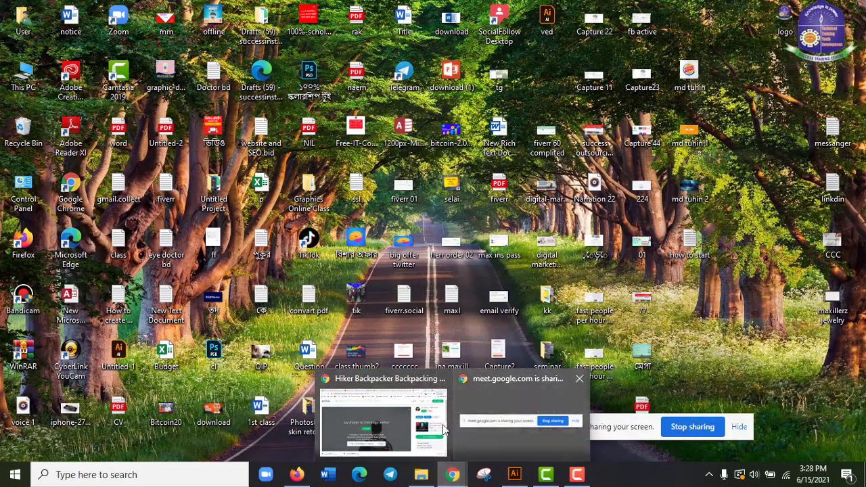
{"action": "left_click", "coordinate": [414, 426]}
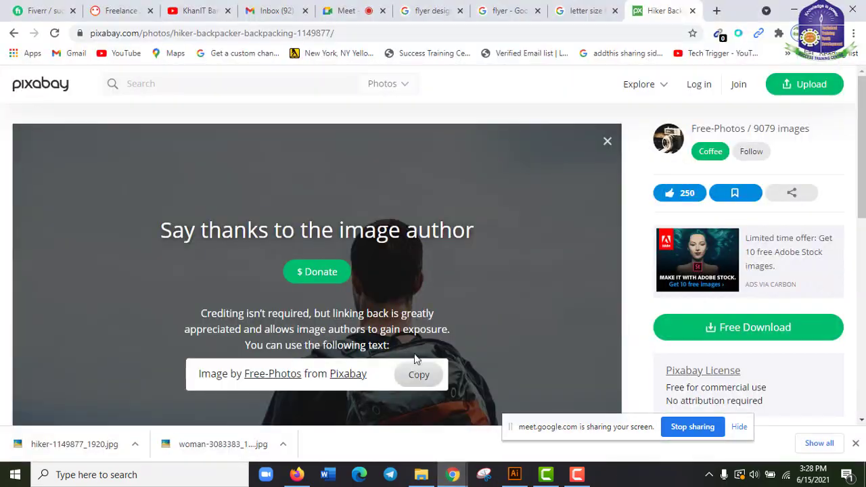
{"action": "left_click", "coordinate": [391, 14]}
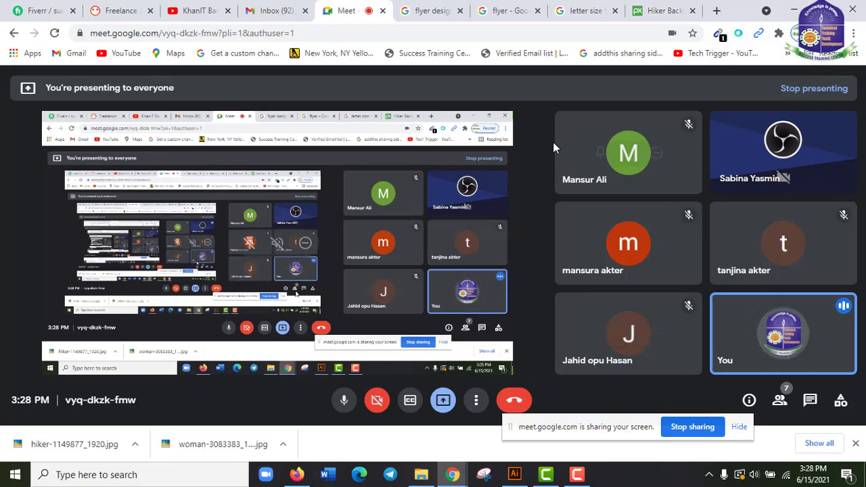
{"action": "key", "text": "alt+Tab"}
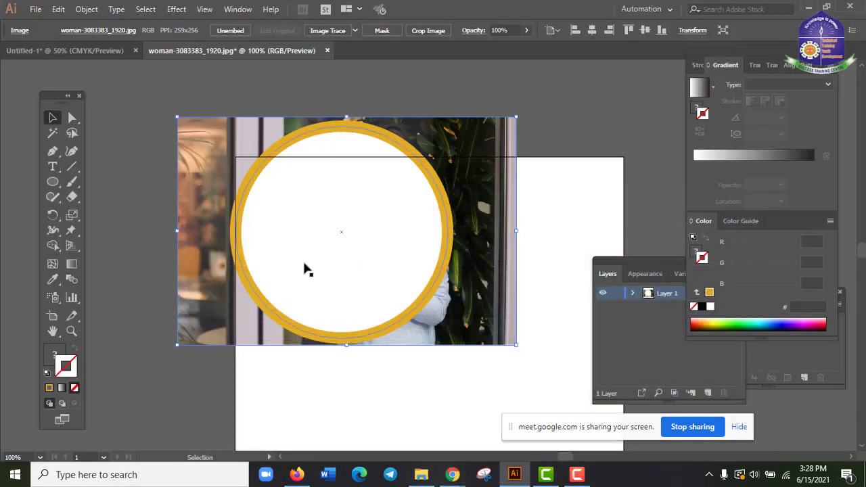
- Duplicate the gold-ringed white circle onto the empty canvas beside the artboard, leaving the original over the photo
{"action": "left_click", "coordinate": [598, 191]}
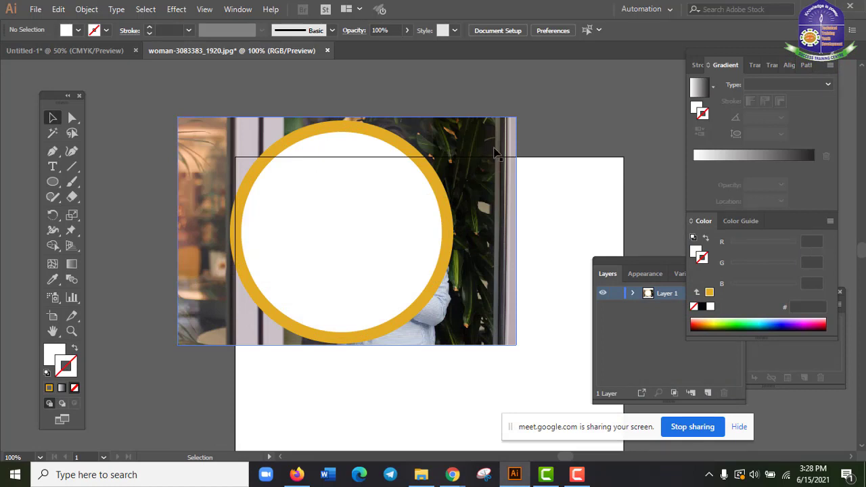
{"action": "left_click", "coordinate": [495, 151]}
{"action": "left_click", "coordinate": [415, 239]}
{"action": "scroll", "coordinate": [420, 298], "scroll_direction": "down", "scroll_amount": 1}
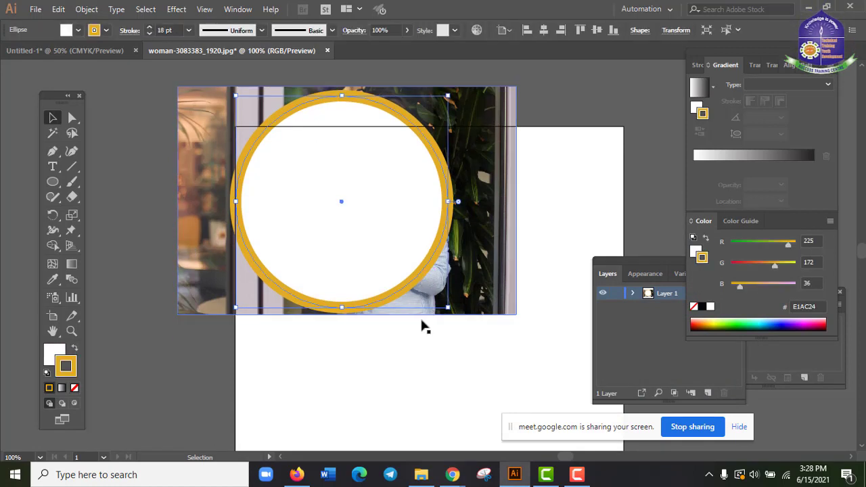
{"action": "scroll", "coordinate": [368, 309], "scroll_direction": "down", "scroll_amount": 2}
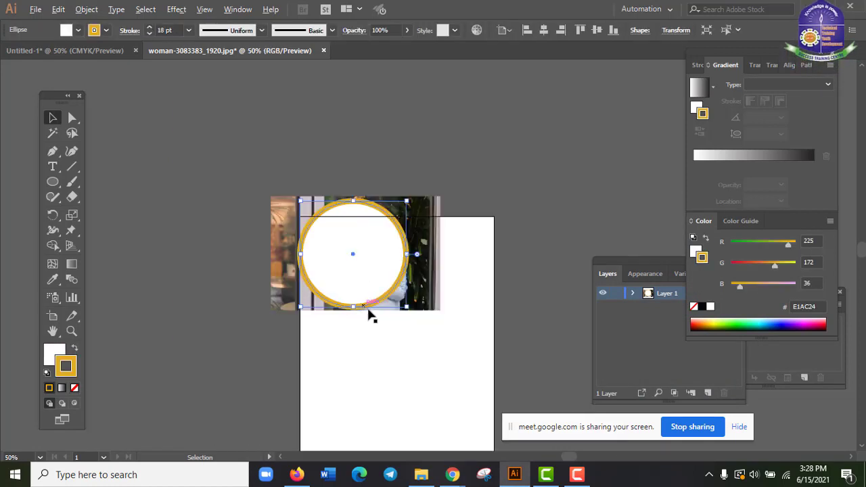
{"action": "scroll", "coordinate": [377, 337], "scroll_direction": "up", "scroll_amount": 1}
{"action": "scroll", "coordinate": [380, 329], "scroll_direction": "down", "scroll_amount": 2}
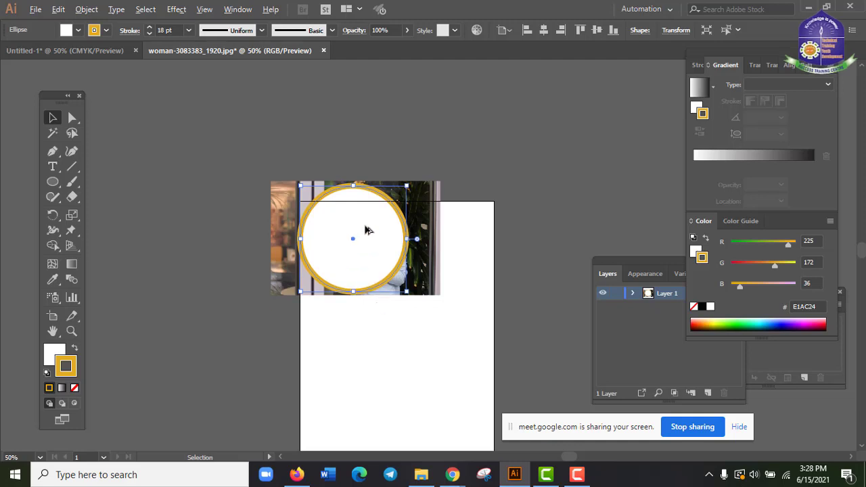
{"action": "left_click_drag", "start_coordinate": [366, 230], "coordinate": [190, 341]}
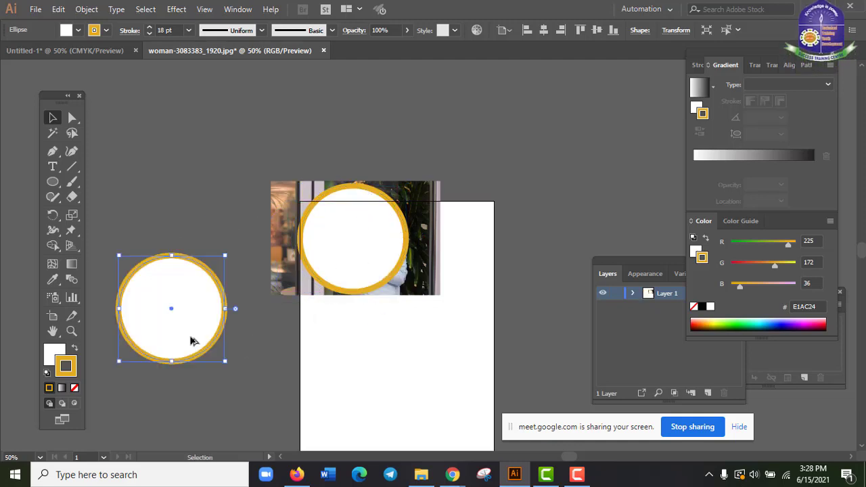
{"action": "key", "text": "ctrl+1"}
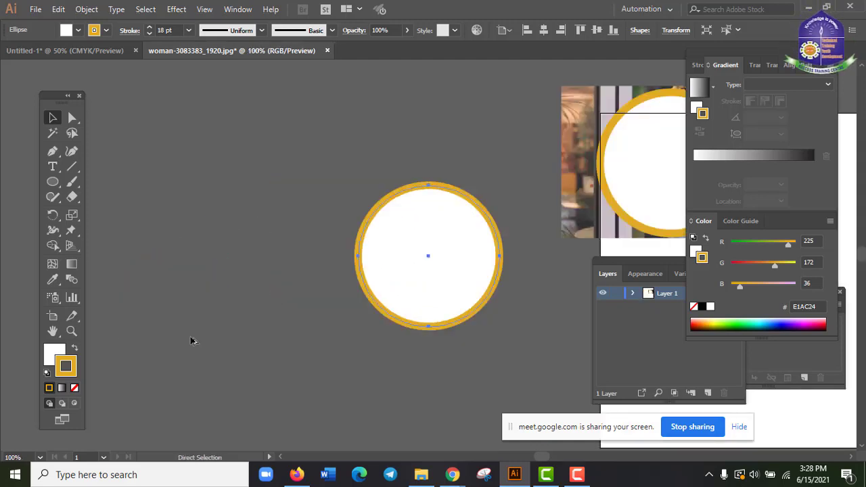
{"action": "key", "text": "ctrl+plus"}
{"action": "left_click_drag", "start_coordinate": [537, 147], "coordinate": [380, 218]}
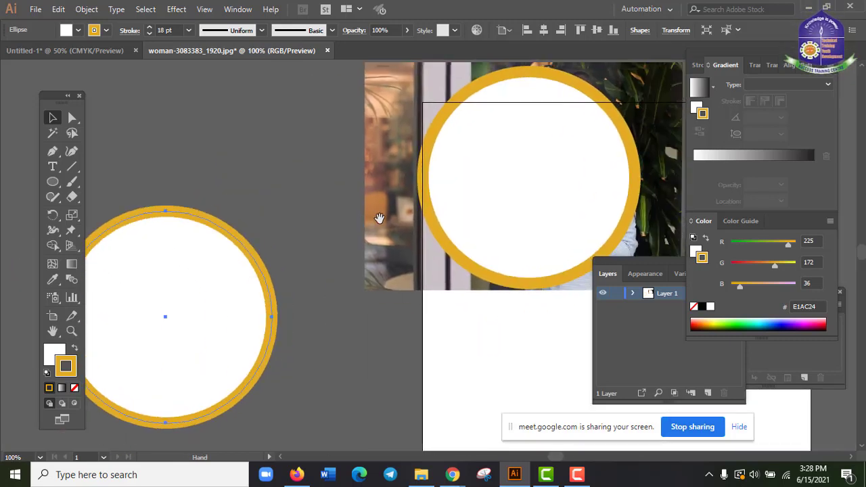
{"action": "key", "text": "v"}
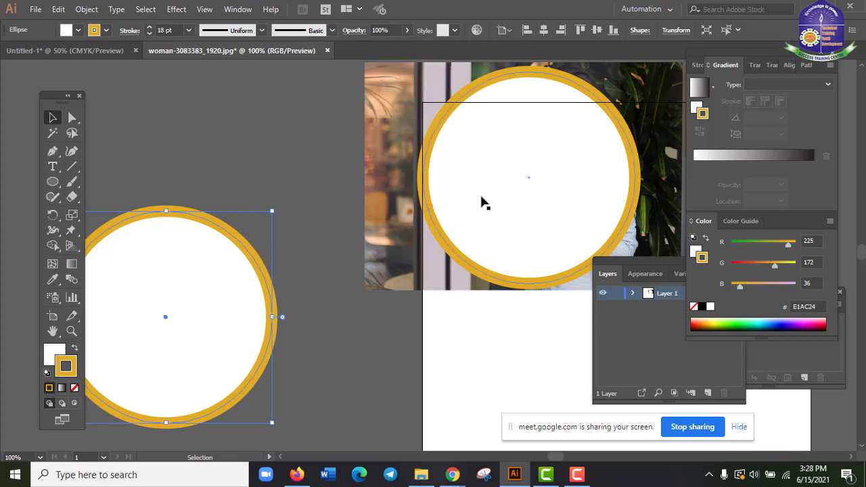
{"action": "left_click", "coordinate": [484, 203]}
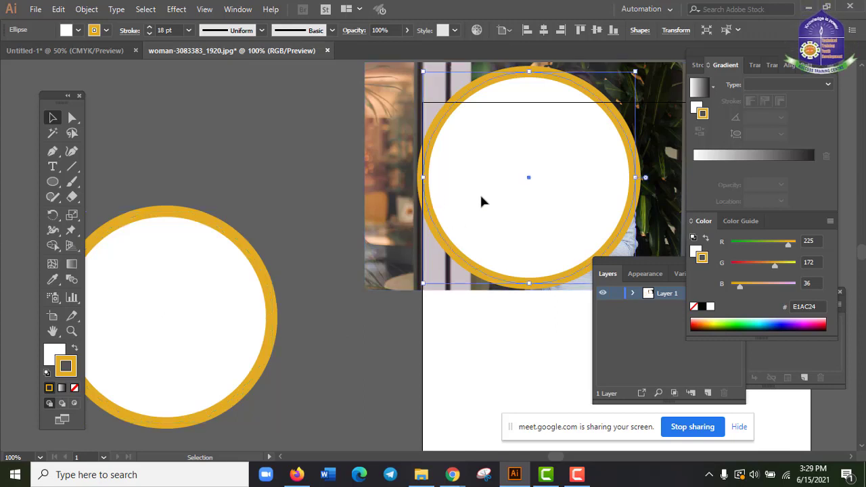
{"action": "left_click", "coordinate": [212, 308]}
{"action": "scroll", "coordinate": [447, 372], "scroll_direction": "up", "scroll_amount": 1}
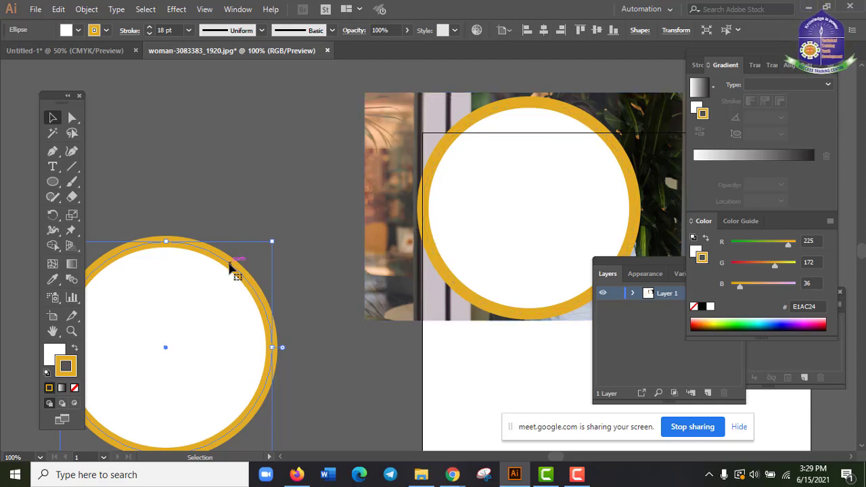
{"action": "left_click", "coordinate": [280, 131]}
- Select the woman photo together with the circle above it and make a clipping mask from them
{"action": "left_click_drag", "start_coordinate": [376, 144], "coordinate": [194, 144]}
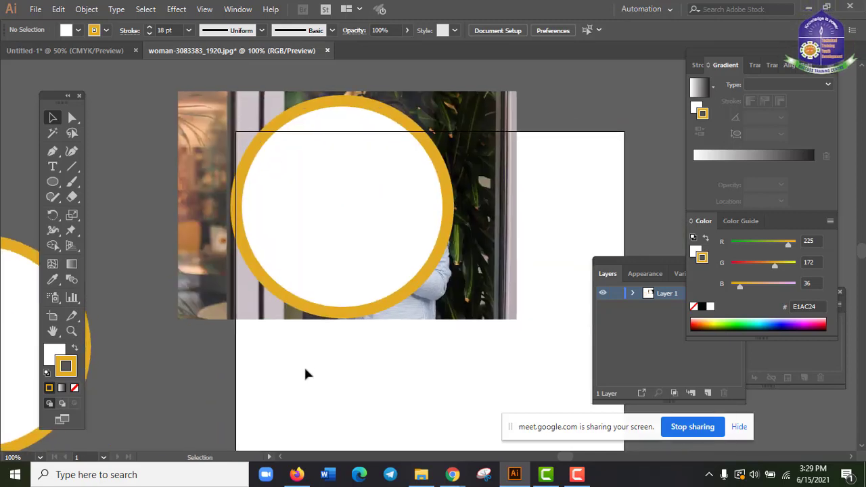
{"action": "left_click_drag", "start_coordinate": [307, 379], "coordinate": [393, 224]}
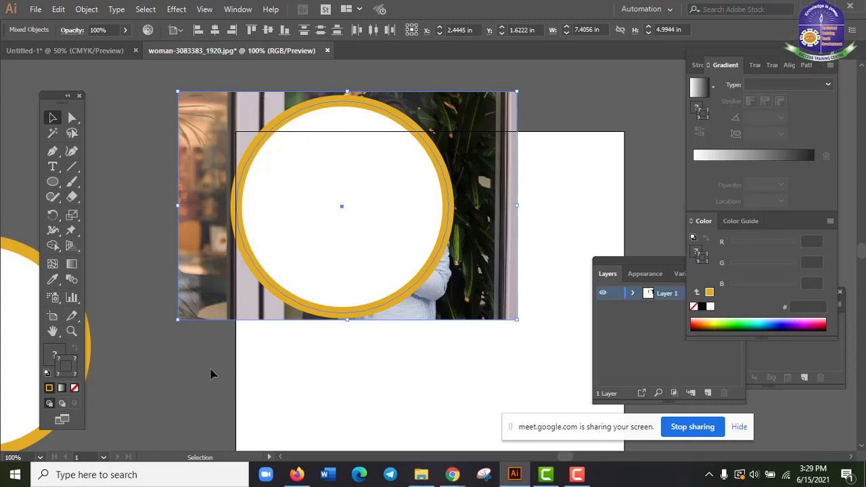
{"action": "left_click_drag", "start_coordinate": [194, 371], "coordinate": [348, 178]}
{"action": "right_click", "coordinate": [348, 178]}
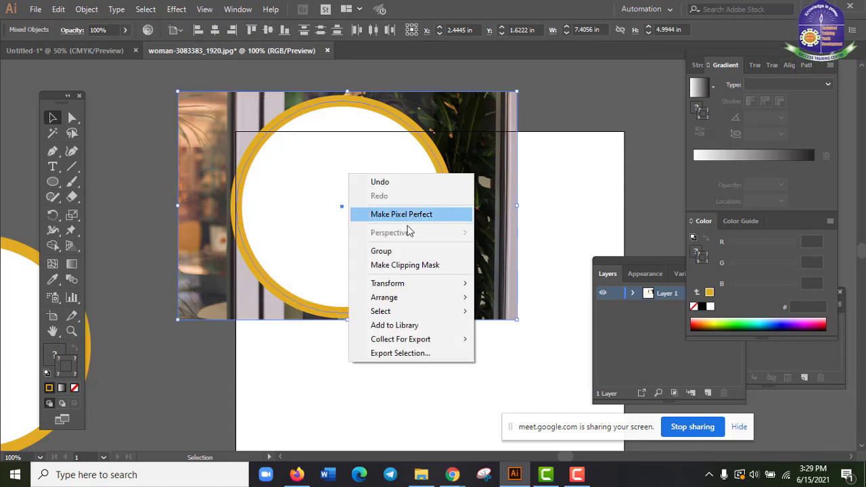
{"action": "left_click", "coordinate": [417, 266]}
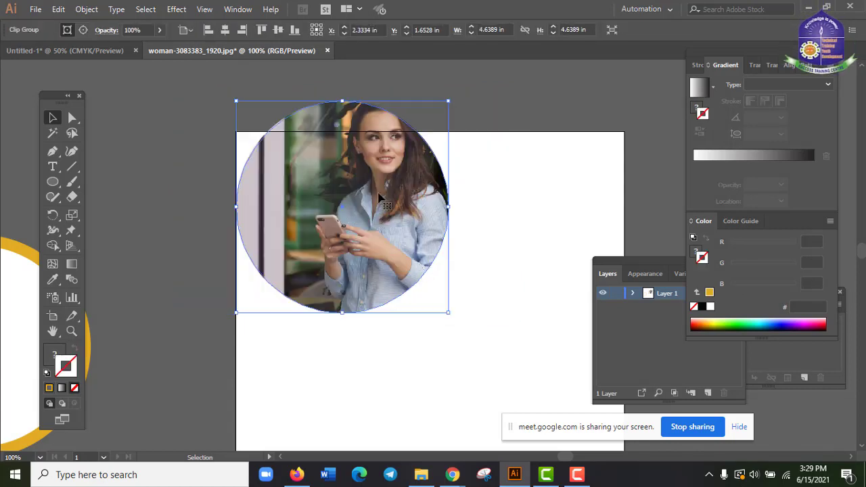
- Move the clipped round photo into the upper middle of the artboard and place the duplicate gold-ringed circle over it
{"action": "left_click_drag", "start_coordinate": [380, 198], "coordinate": [390, 249]}
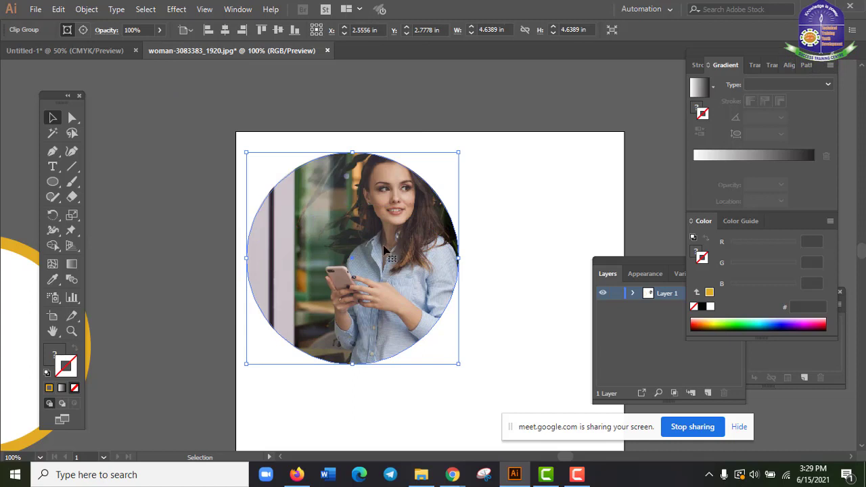
{"action": "mouse_move", "coordinate": [11, 322]}
{"action": "left_mouse_down"}
{"action": "mouse_move", "coordinate": [162, 253]}
{"action": "mouse_move", "coordinate": [163, 236]}
{"action": "left_mouse_up"}
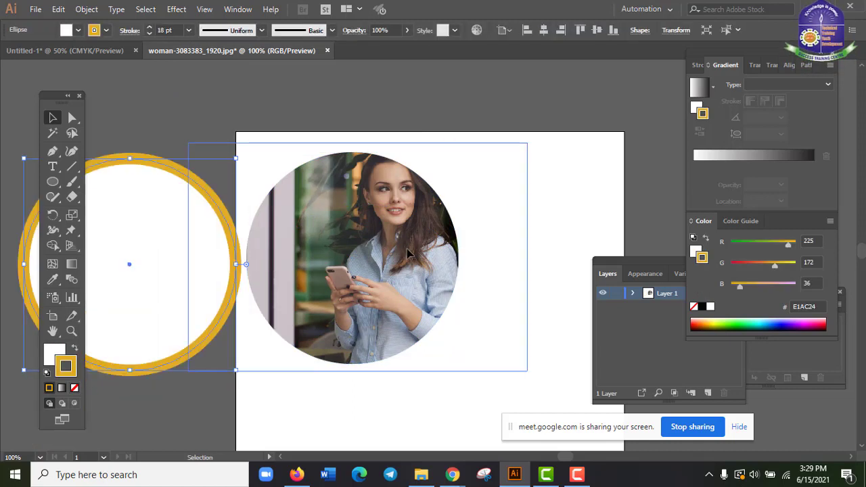
{"action": "left_click_drag", "start_coordinate": [408, 254], "coordinate": [436, 247]}
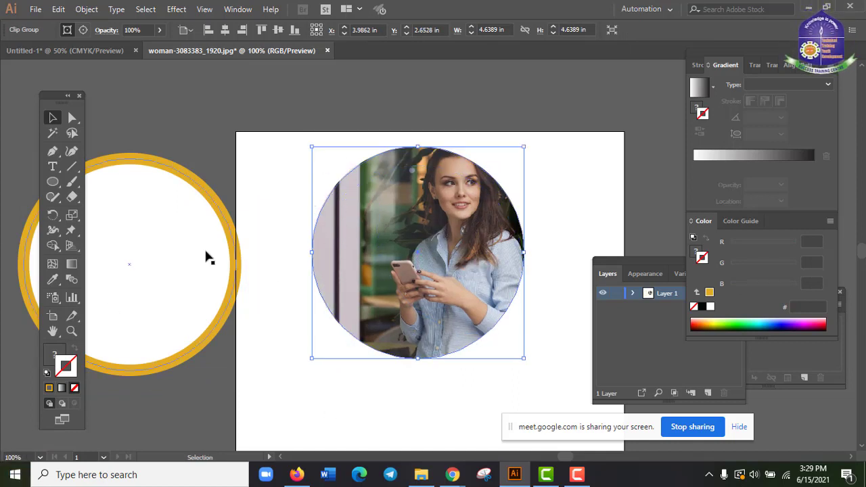
{"action": "left_click_drag", "start_coordinate": [197, 255], "coordinate": [272, 181]}
{"action": "left_click_drag", "start_coordinate": [261, 237], "coordinate": [435, 254]}
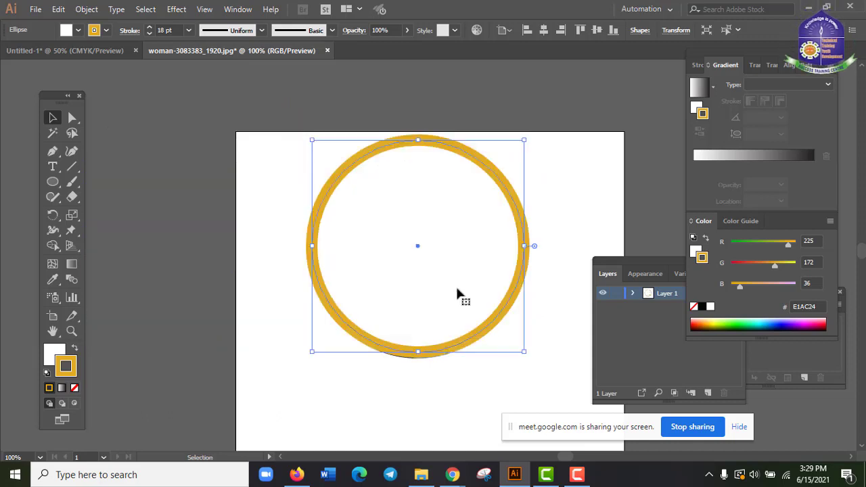
- Set the duplicate circle's fill to None, keeping its gold 18 pt stroke as a frame around the photo
{"action": "left_click", "coordinate": [79, 31]}
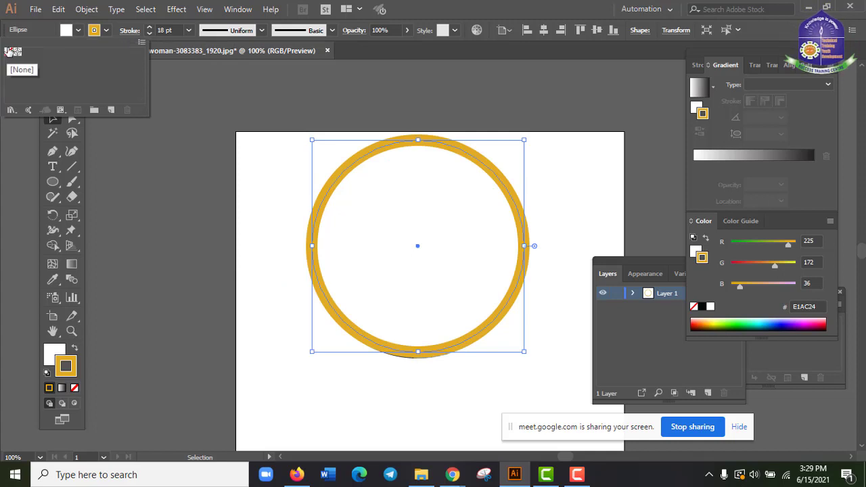
{"action": "left_click", "coordinate": [10, 53]}
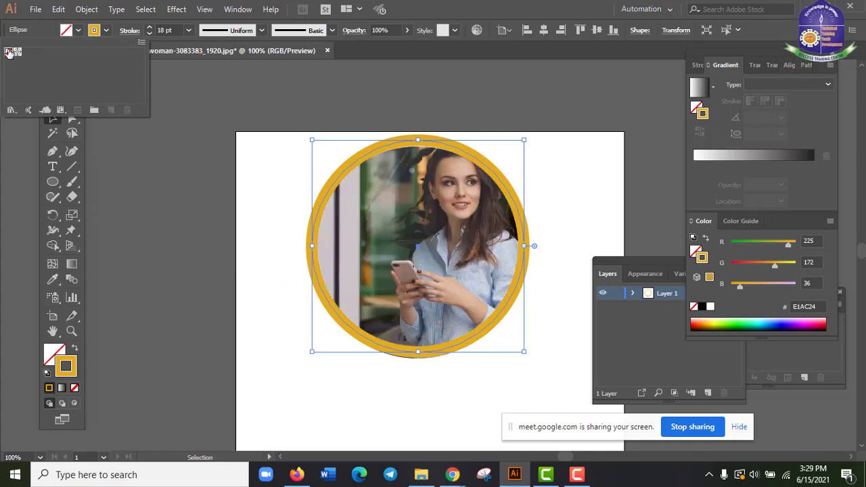
{"action": "left_click", "coordinate": [589, 176]}
{"action": "left_click", "coordinate": [615, 135]}
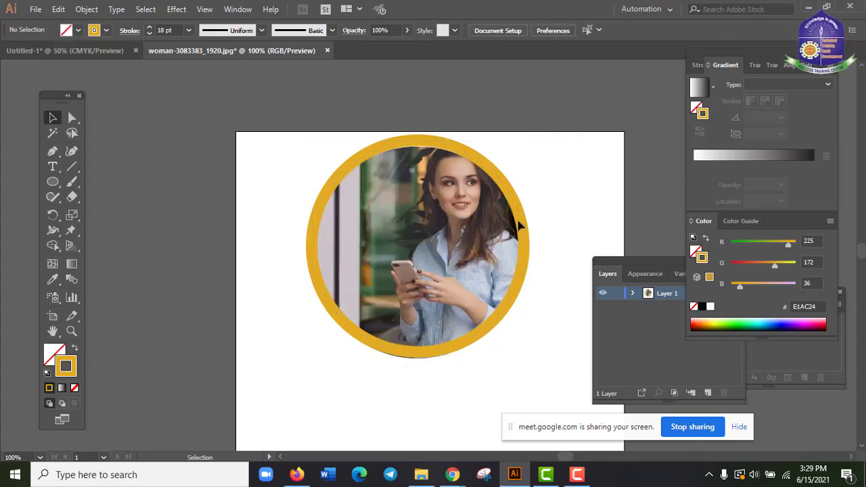
{"action": "left_click", "coordinate": [521, 220]}
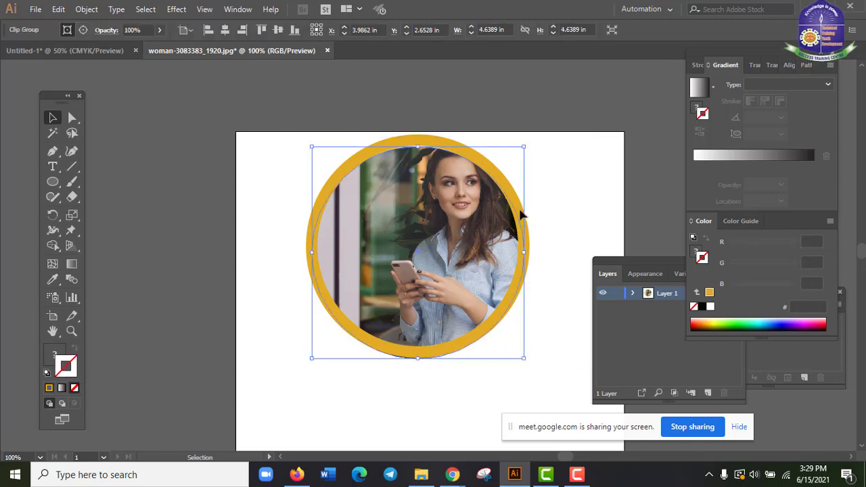
{"action": "left_click", "coordinate": [535, 305]}
{"action": "left_click", "coordinate": [486, 294]}
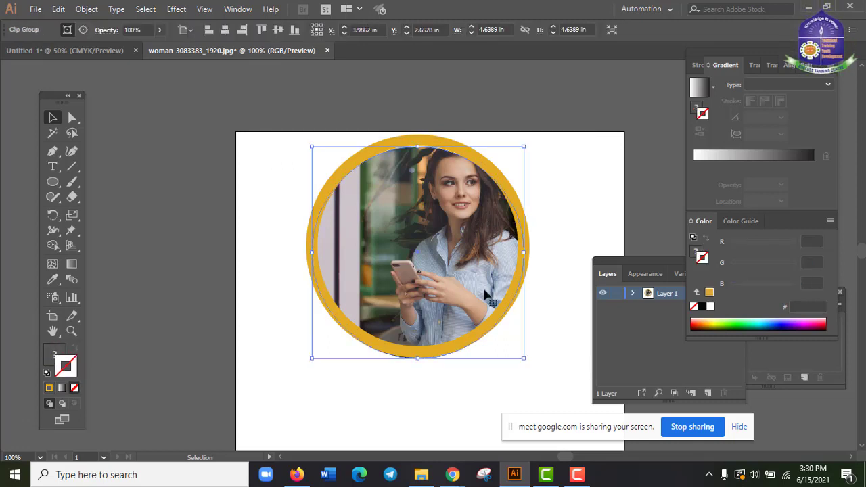
{"action": "left_click", "coordinate": [545, 176]}
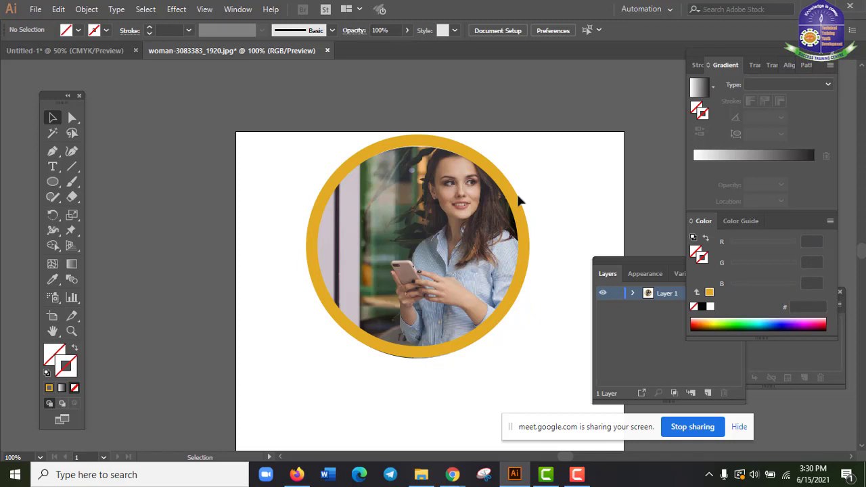
- Delete the gold ring around the photo and draw a solid gold circle about 5.04 in wide without stroke over it
{"action": "mouse_move", "coordinate": [514, 207]}
{"action": "left_mouse_down"}
{"action": "mouse_move", "coordinate": [548, 184]}
{"action": "mouse_move", "coordinate": [521, 209]}
{"action": "left_mouse_up"}
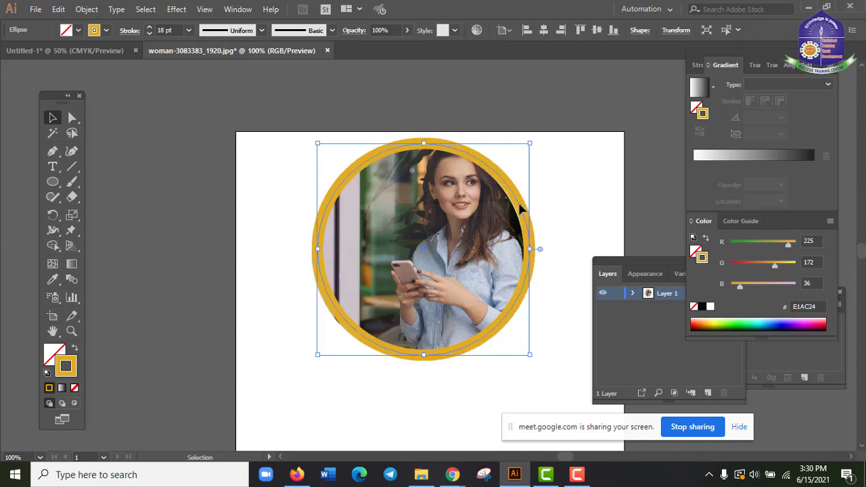
{"action": "key", "text": "Delete"}
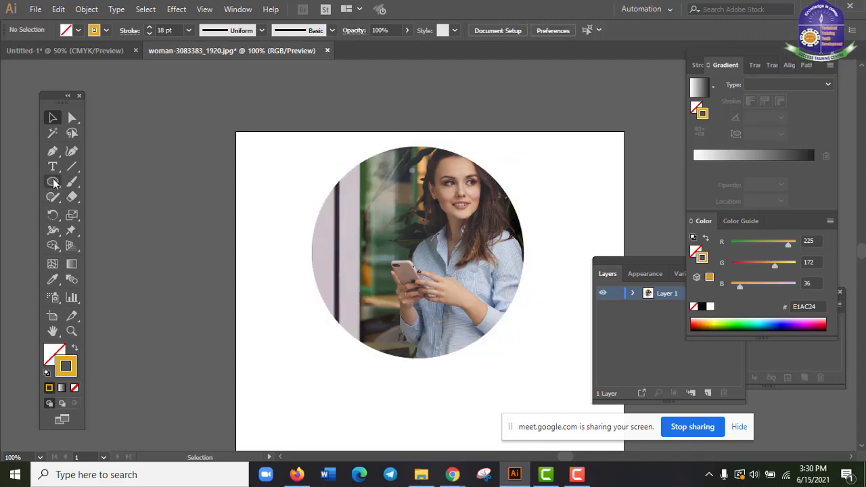
{"action": "left_click_drag", "start_coordinate": [54, 182], "coordinate": [96, 214]}
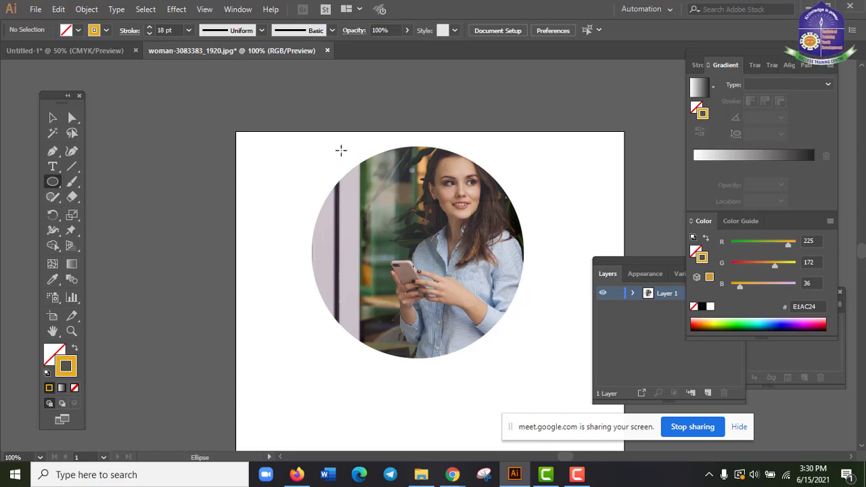
{"action": "left_click", "coordinate": [74, 348]}
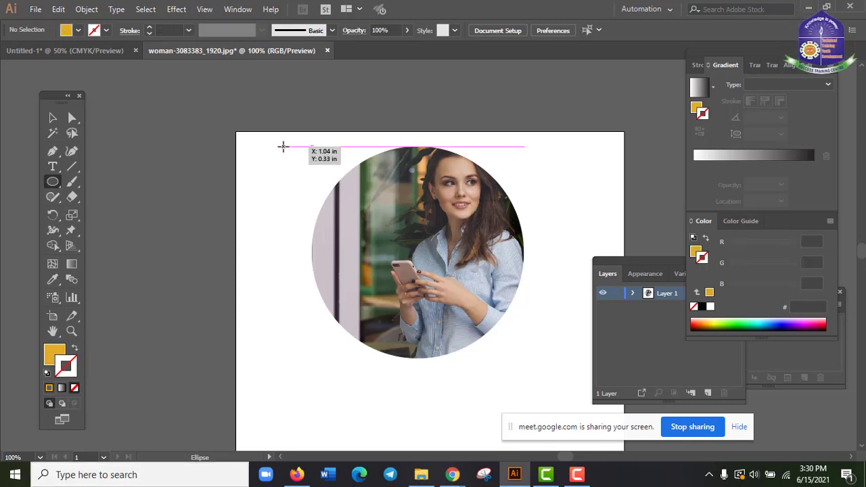
{"action": "left_click_drag", "start_coordinate": [283, 146], "coordinate": [520, 313]}
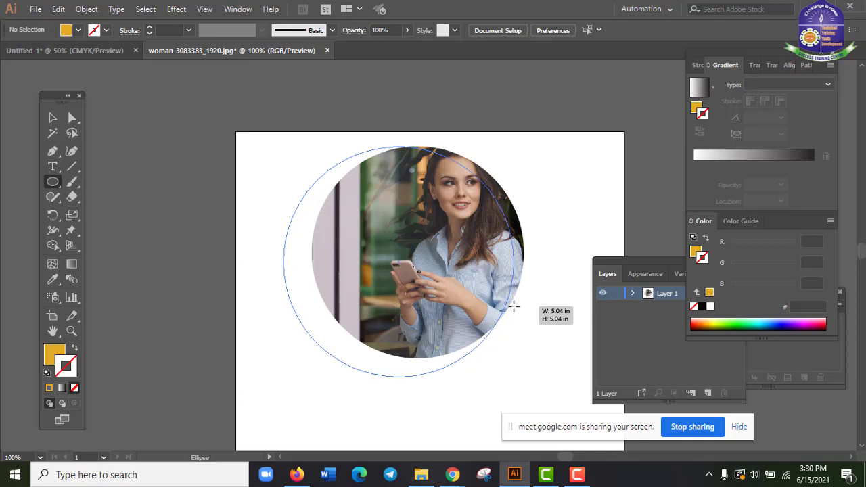
{"action": "left_click_drag", "start_coordinate": [513, 307], "coordinate": [514, 376]}
{"action": "left_click", "coordinate": [49, 117]}
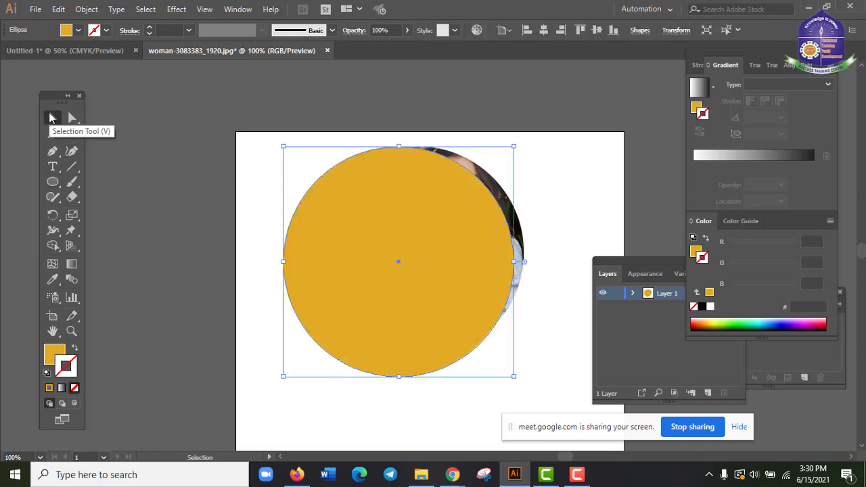
- Nudge the solid gold circle up and to the right until it fully covers the round photo
{"action": "key", "text": "Up"}
{"action": "key", "text": "Up"}
{"action": "key", "text": "Up"}
{"action": "key", "text": "Up"}
{"action": "key", "text": "Up"}
{"action": "key", "text": "Up"}
{"action": "key", "text": "Up"}
{"action": "key", "text": "Up"}
{"action": "key", "text": "Up"}
{"action": "key", "text": "Up"}
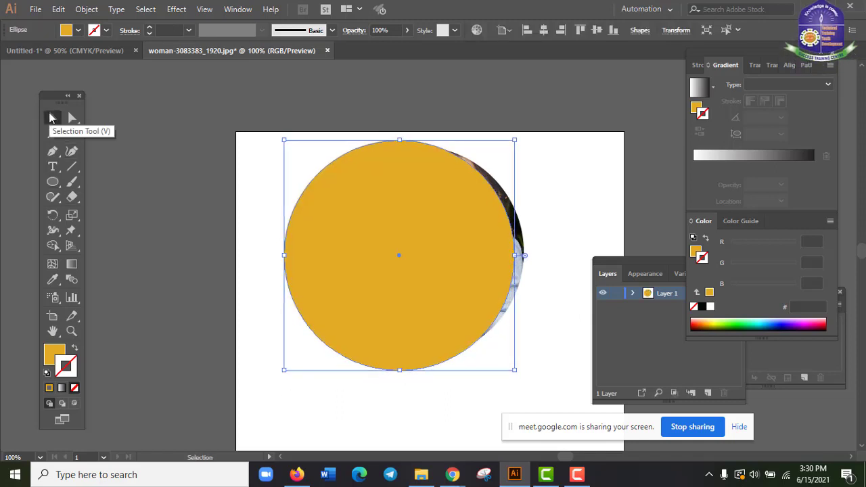
{"action": "key", "text": "Right"}
{"action": "key", "text": "Right"}
{"action": "key", "text": "Right"}
{"action": "key", "text": "Right"}
{"action": "key", "text": "Right"}
{"action": "key", "text": "Right"}
{"action": "key", "text": "Right"}
{"action": "key", "text": "Right"}
{"action": "key", "text": "Right"}
{"action": "key", "text": "Right"}
{"action": "key", "text": "Right"}
{"action": "key", "text": "Right"}
{"action": "key", "text": "Right"}
{"action": "key", "text": "Right"}
{"action": "key", "text": "Right"}
{"action": "key", "text": "Right"}
{"action": "key", "text": "Right"}
{"action": "key", "text": "Right"}
{"action": "key", "text": "Right"}
{"action": "key", "text": "Right"}
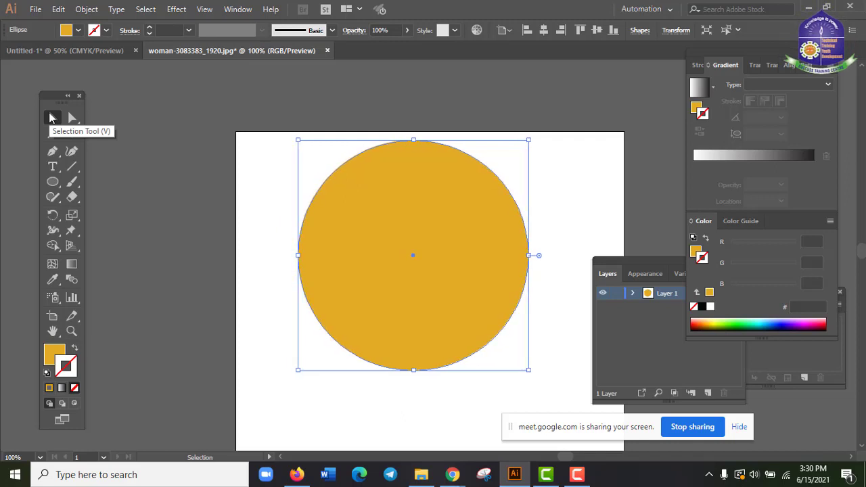
- Move the gold circle across the artboard's left edge and the clipped round photo to the artboard's upper-right corner
{"action": "left_click_drag", "start_coordinate": [391, 209], "coordinate": [224, 209]}
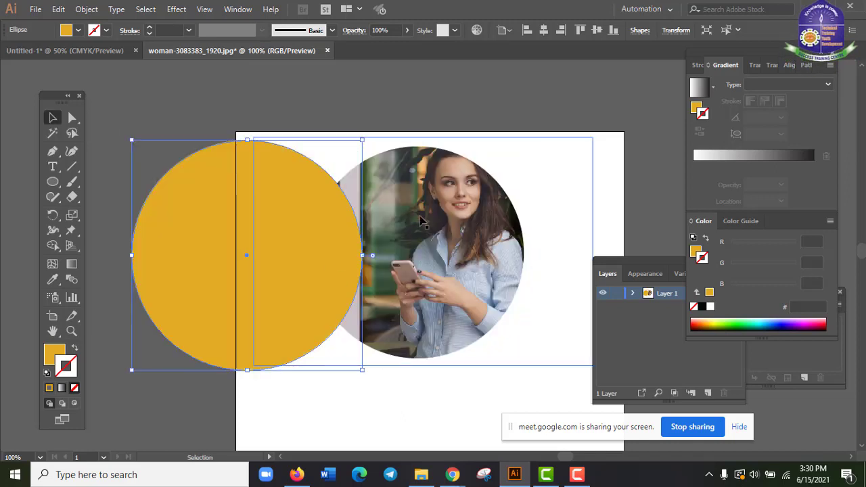
{"action": "left_click_drag", "start_coordinate": [419, 220], "coordinate": [509, 200]}
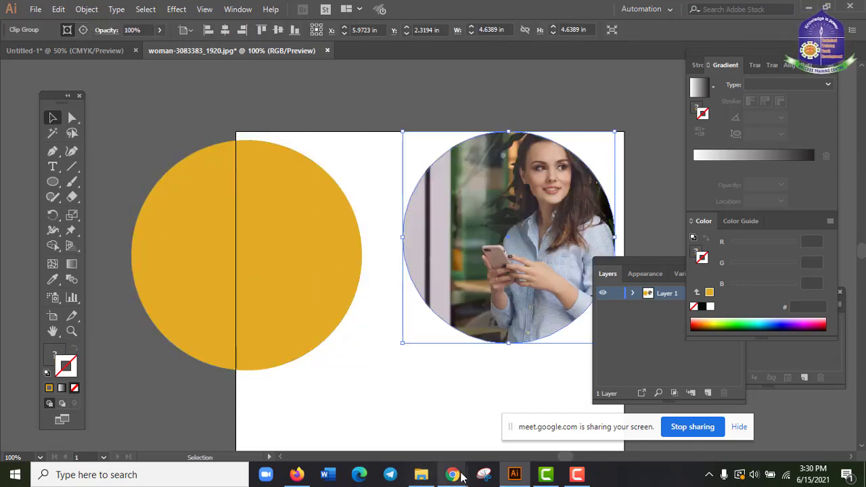
- Switch to Chrome to examine the photo circle's gold ring on the reference flyer, and return to Illustrator
{"action": "mouse_move", "coordinate": [455, 476]}
{"action": "left_click", "coordinate": [391, 415]}
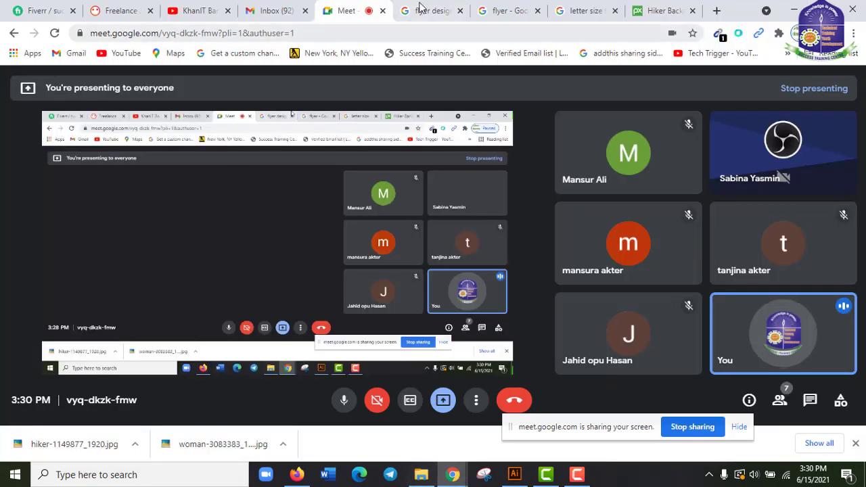
{"action": "left_click", "coordinate": [467, 4]}
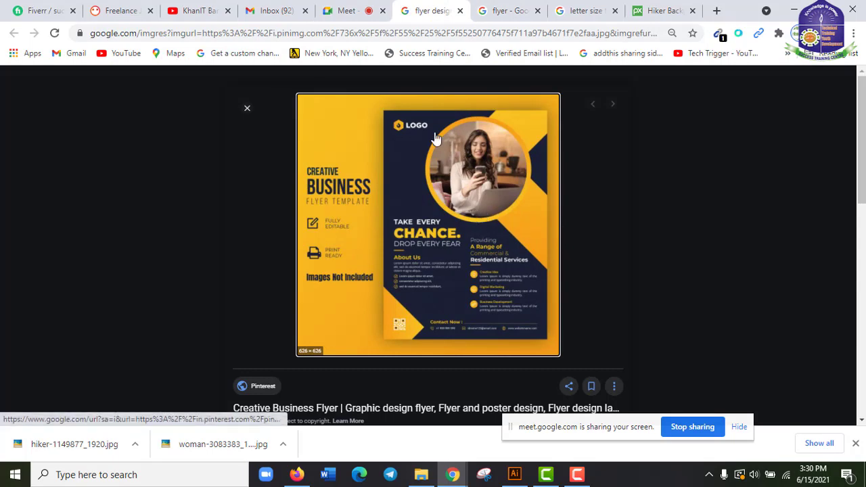
{"action": "key", "text": "alt+Tab"}
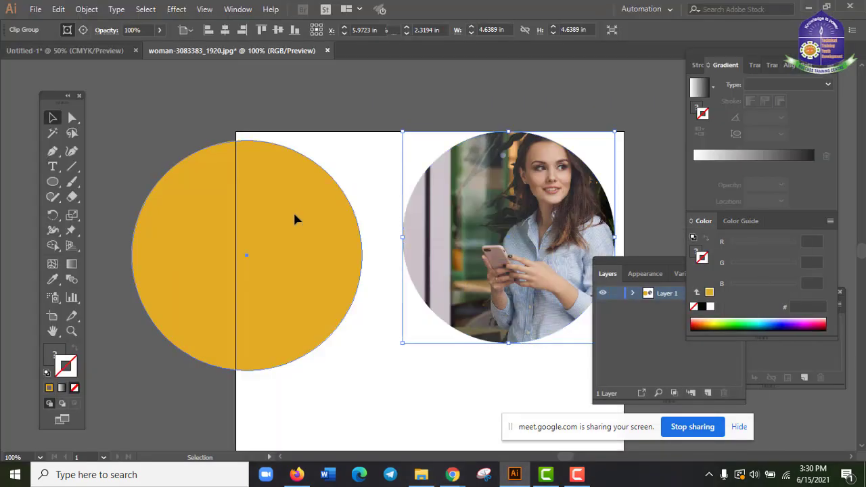
- Select the gold circle and apply a linear white-to-black gradient to its stroke
{"action": "left_click", "coordinate": [294, 219]}
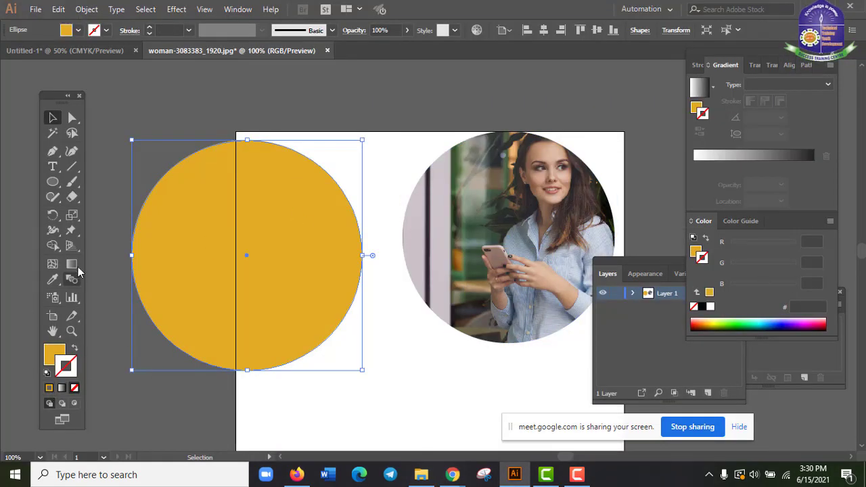
{"action": "left_click", "coordinate": [238, 10]}
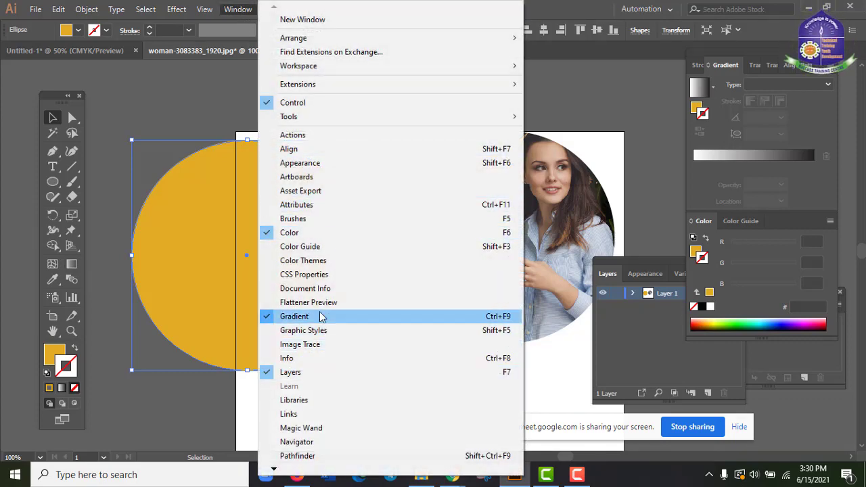
{"action": "left_click", "coordinate": [318, 372]}
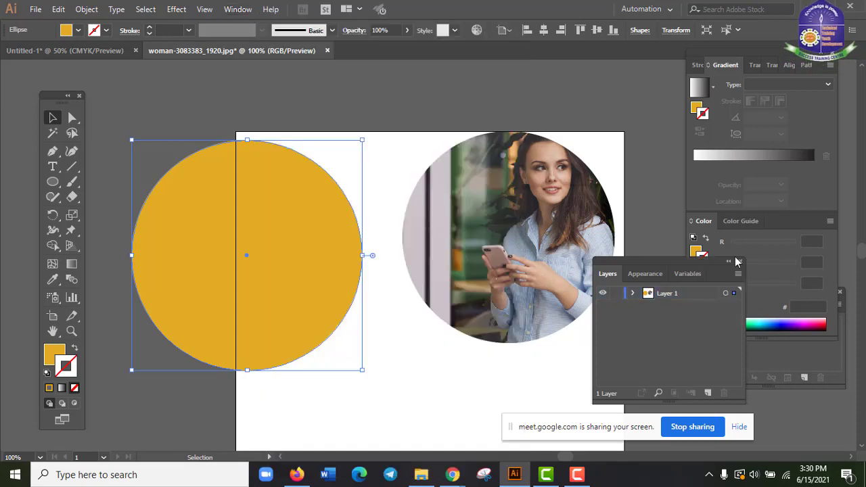
{"action": "left_click", "coordinate": [708, 175]}
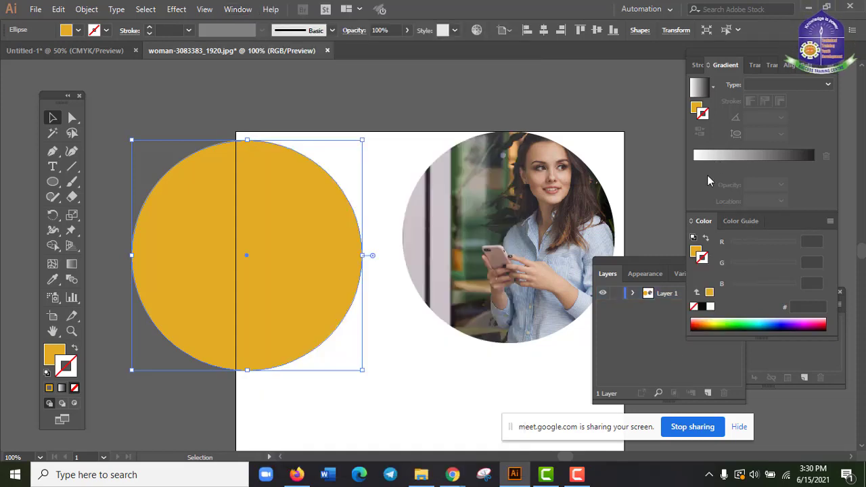
{"action": "left_click", "coordinate": [753, 156]}
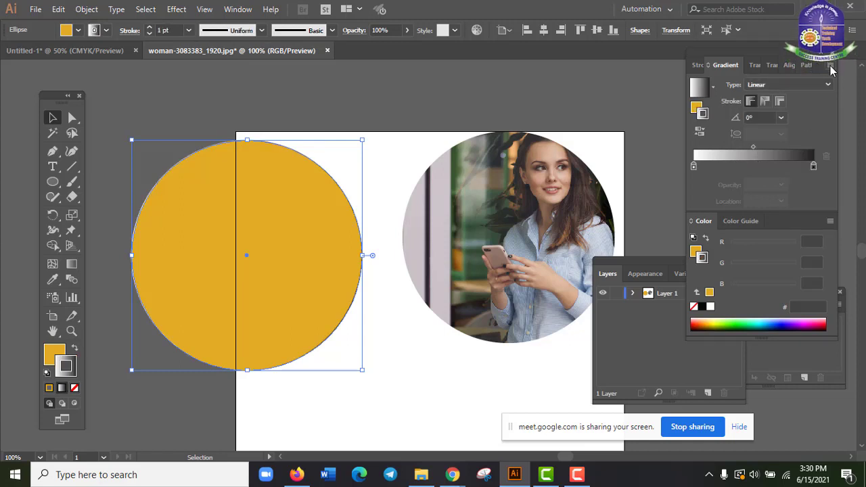
- Switch the gradient's starting color stop to RGB and set it to gold E2AC1B
{"action": "left_click", "coordinate": [694, 167]}
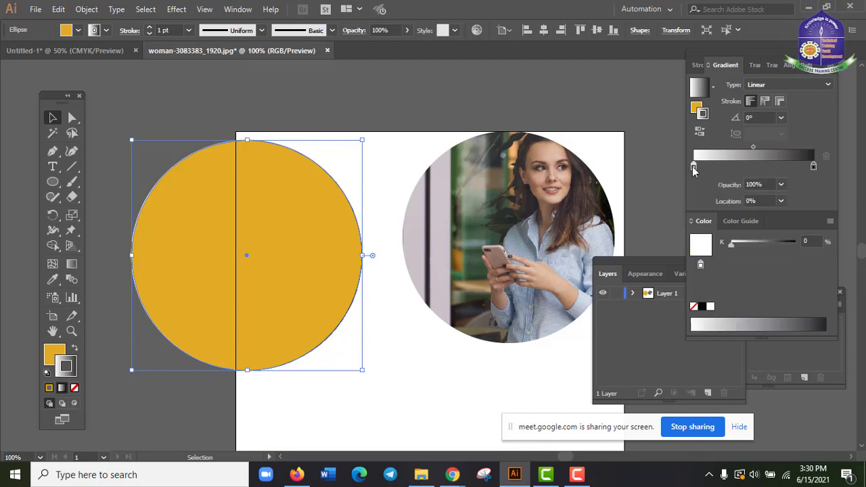
{"action": "double_click", "coordinate": [693, 166]}
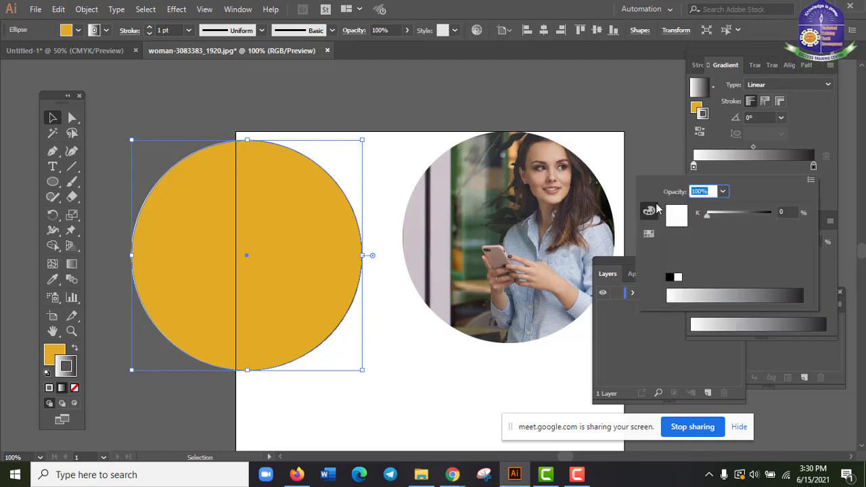
{"action": "left_click", "coordinate": [811, 180]}
{"action": "left_click", "coordinate": [778, 197]}
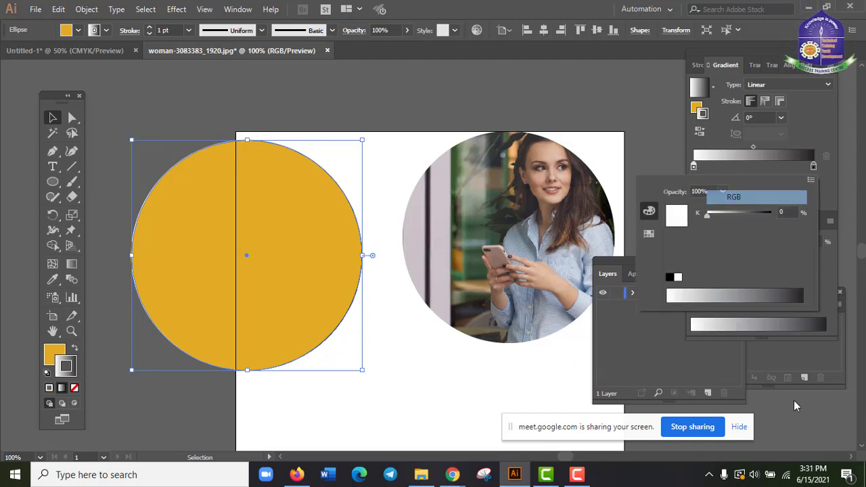
{"action": "left_click", "coordinate": [796, 277]}
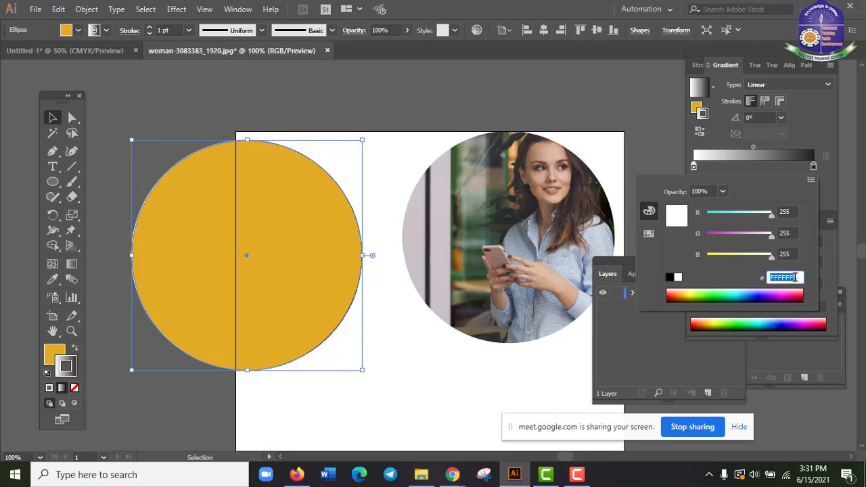
{"action": "type", "text": "#E2AC18"}
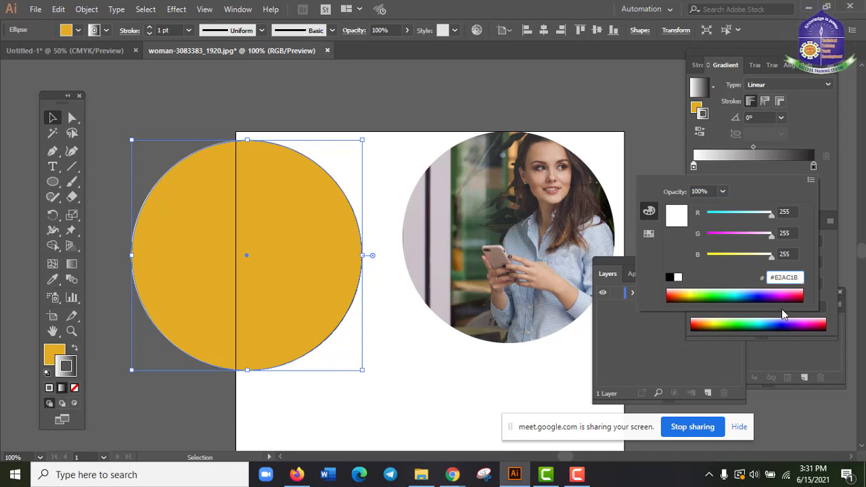
{"action": "key", "text": "Return"}
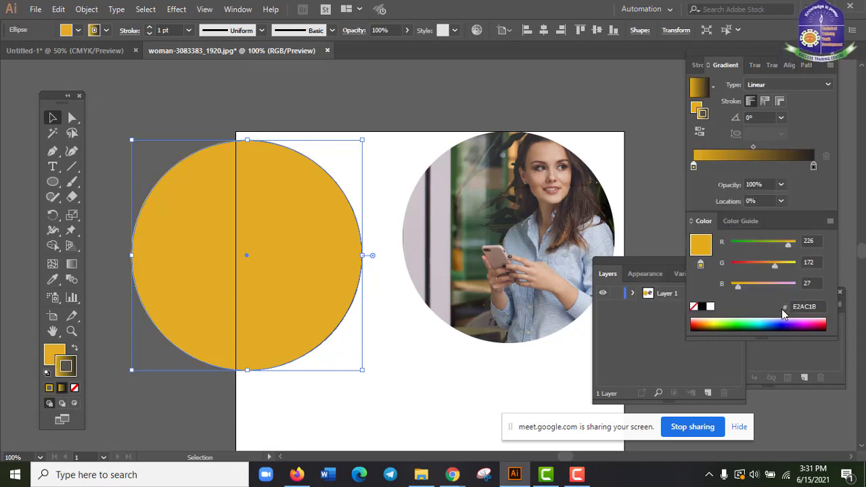
- Switch the gradient's end color stop to RGB and pick light green BDFF94 from the spectrum
{"action": "double_click", "coordinate": [814, 166]}
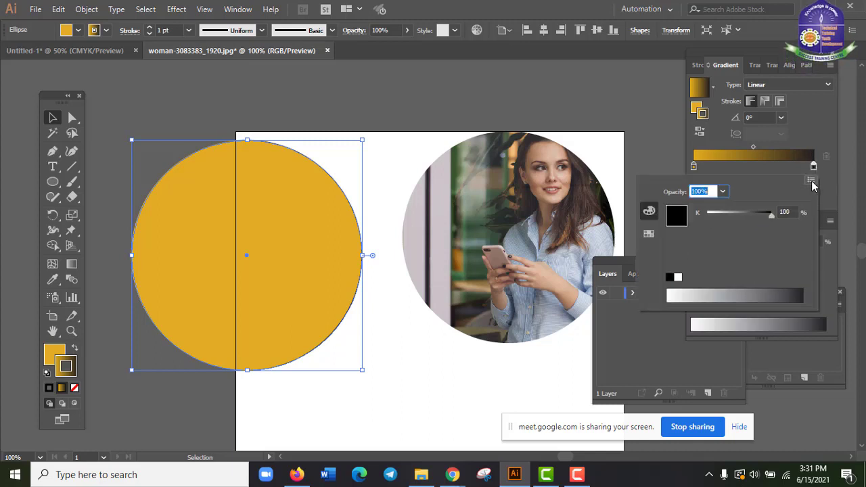
{"action": "left_click", "coordinate": [811, 180]}
{"action": "left_click", "coordinate": [790, 198]}
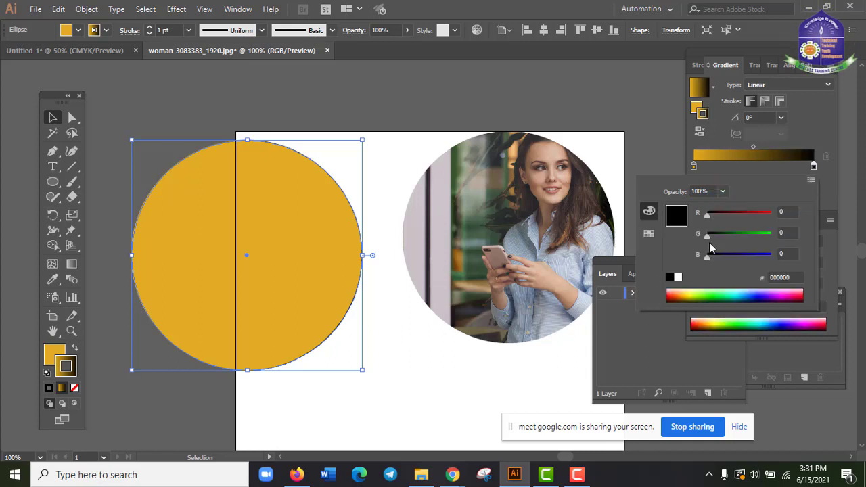
{"action": "left_click", "coordinate": [693, 293]}
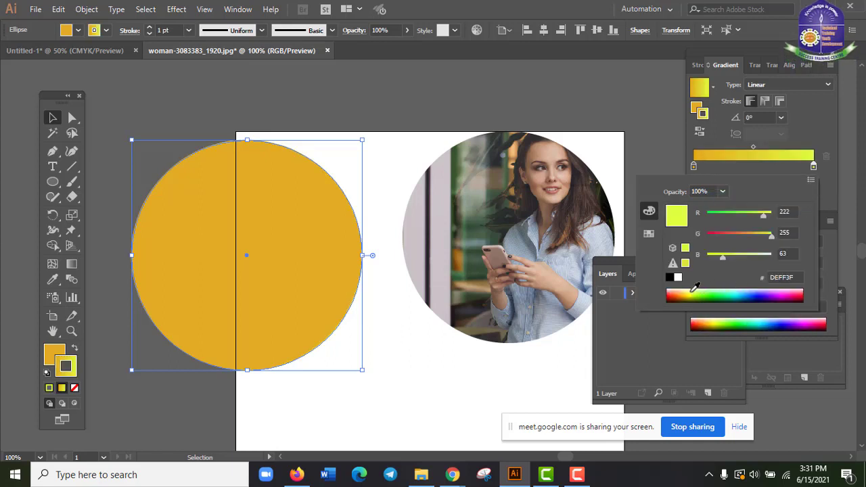
{"action": "left_click", "coordinate": [694, 291]}
{"action": "left_click", "coordinate": [704, 290]}
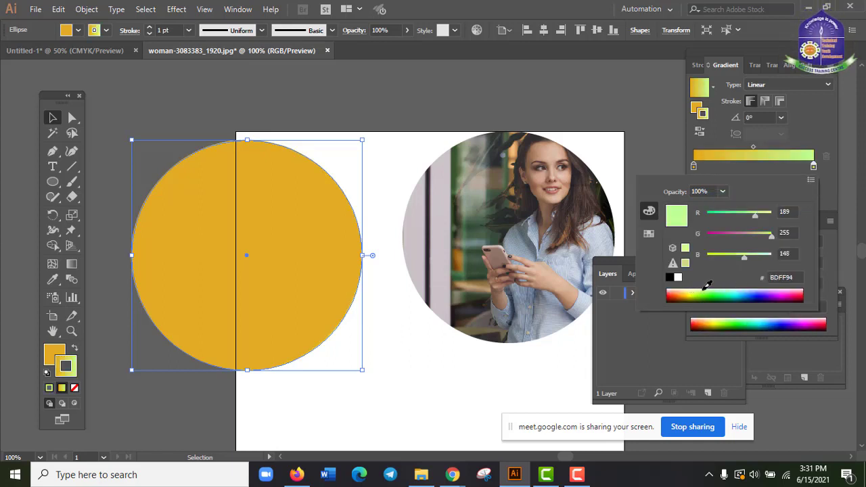
{"action": "left_click", "coordinate": [627, 172]}
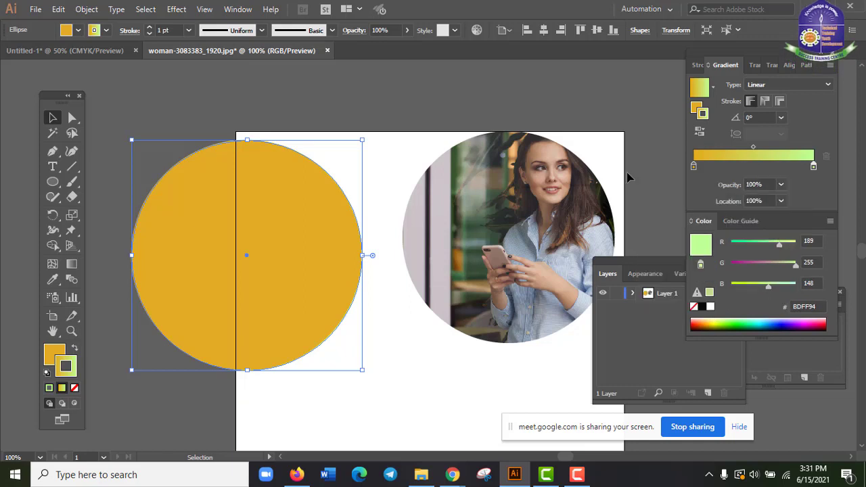
- Swap the circle's fill and stroke so the gold-to-green gradient becomes its fill
{"action": "left_click", "coordinate": [176, 112]}
{"action": "left_click", "coordinate": [254, 313]}
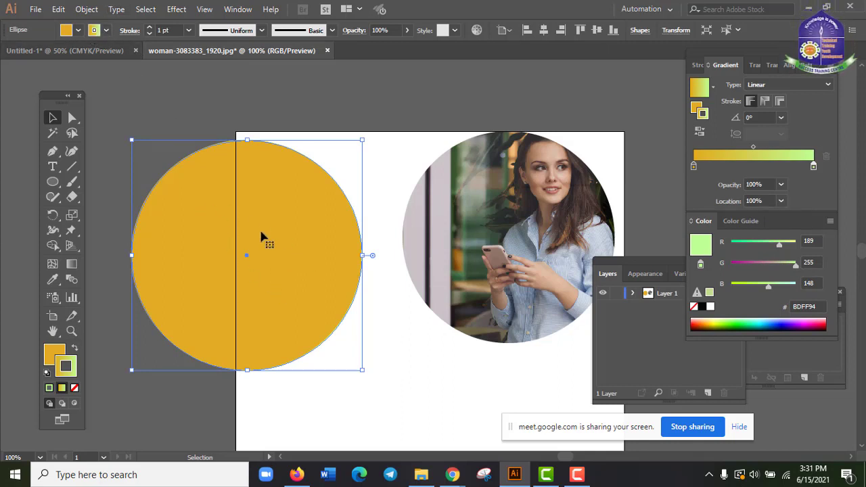
{"action": "left_click", "coordinate": [74, 350]}
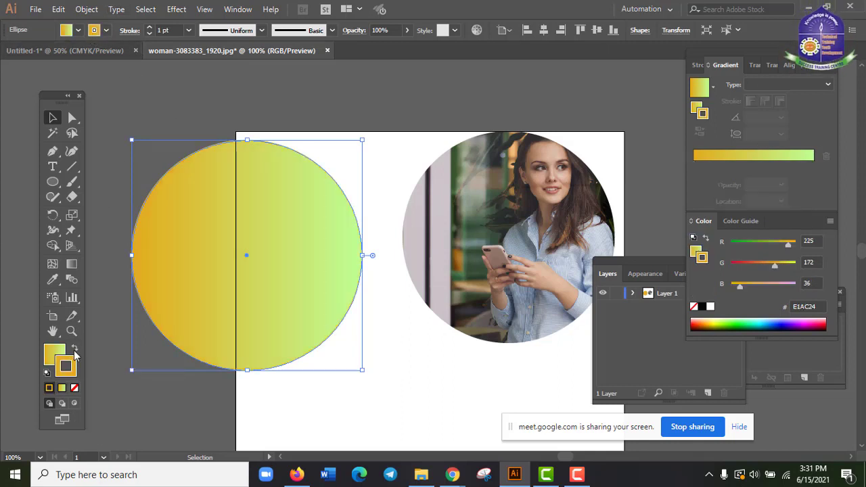
{"action": "left_click", "coordinate": [284, 407]}
{"action": "left_click", "coordinate": [293, 260]}
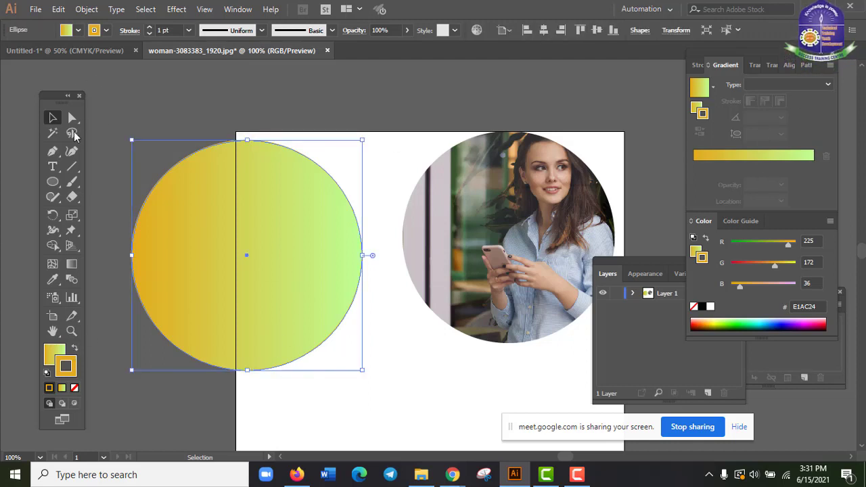
- Set the gradient circle's stroke to None and keep the circle selected
{"action": "left_click", "coordinate": [105, 30]}
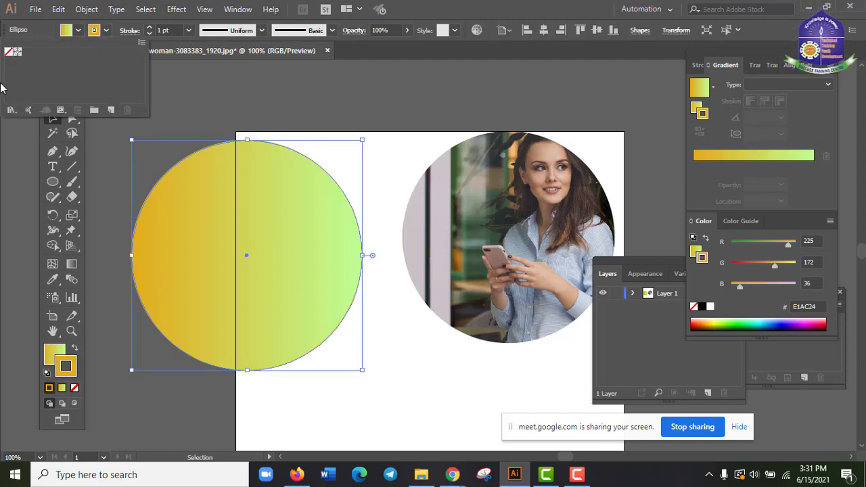
{"action": "left_click", "coordinate": [10, 53]}
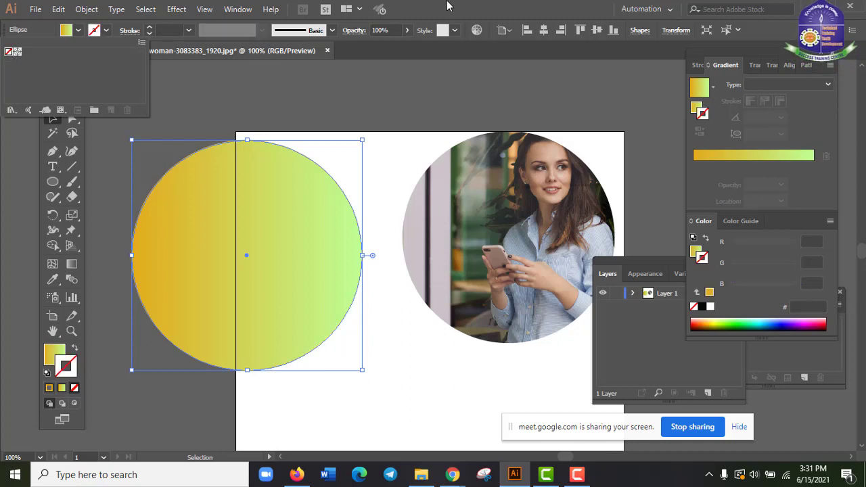
{"action": "left_click", "coordinate": [446, 6]}
{"action": "left_click", "coordinate": [144, 90]}
{"action": "left_click", "coordinate": [210, 256]}
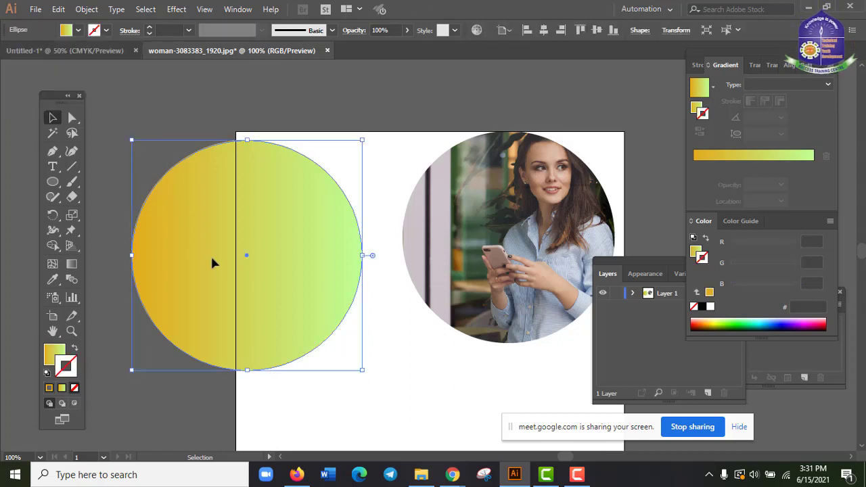
- Apply the gradient to the circle's stroke and set its end color stop to green 88BF00
{"action": "left_click", "coordinate": [740, 159]}
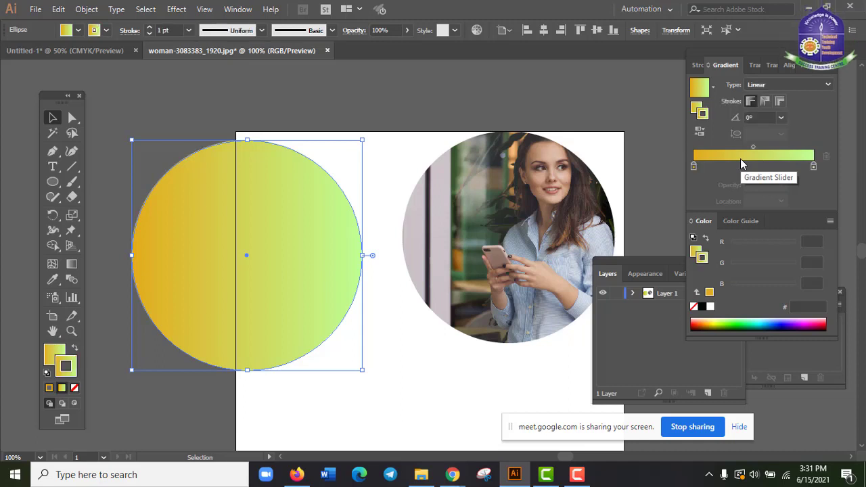
{"action": "left_click", "coordinate": [812, 166]}
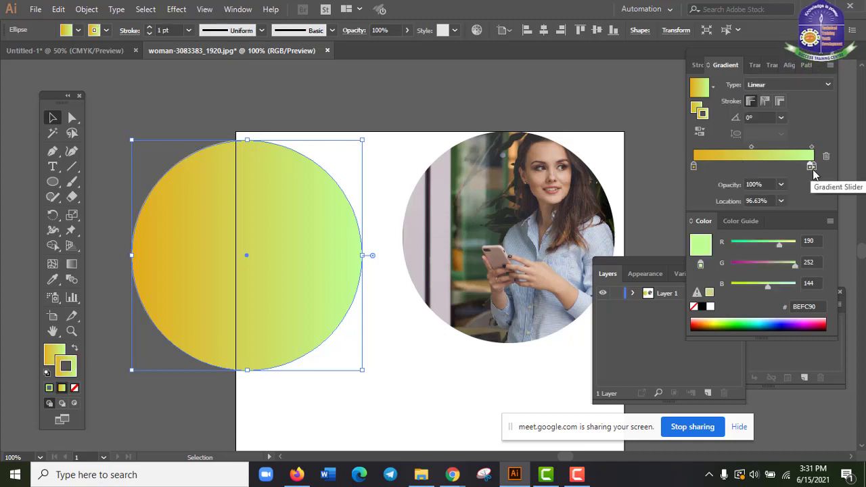
{"action": "key", "text": "ctrl+z"}
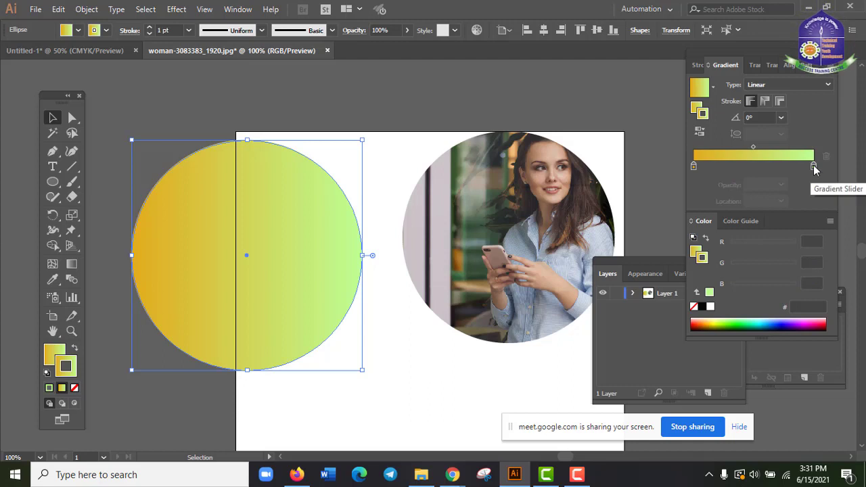
{"action": "double_click", "coordinate": [813, 167]}
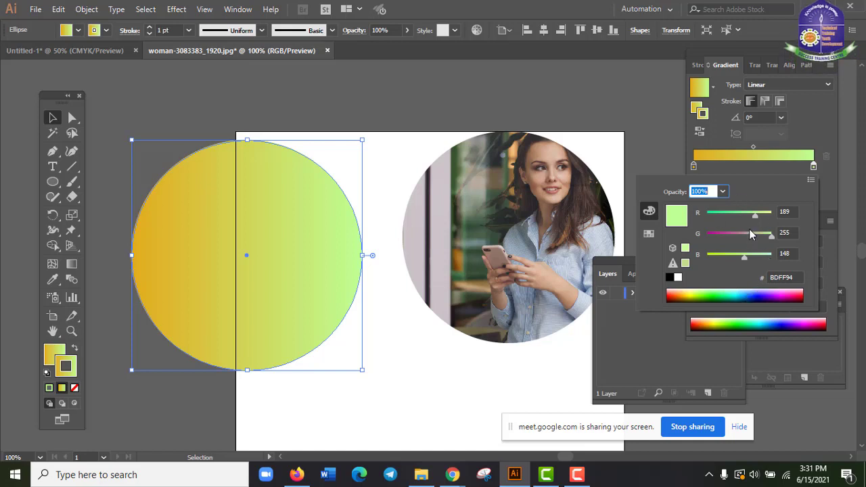
{"action": "left_click", "coordinate": [783, 274]}
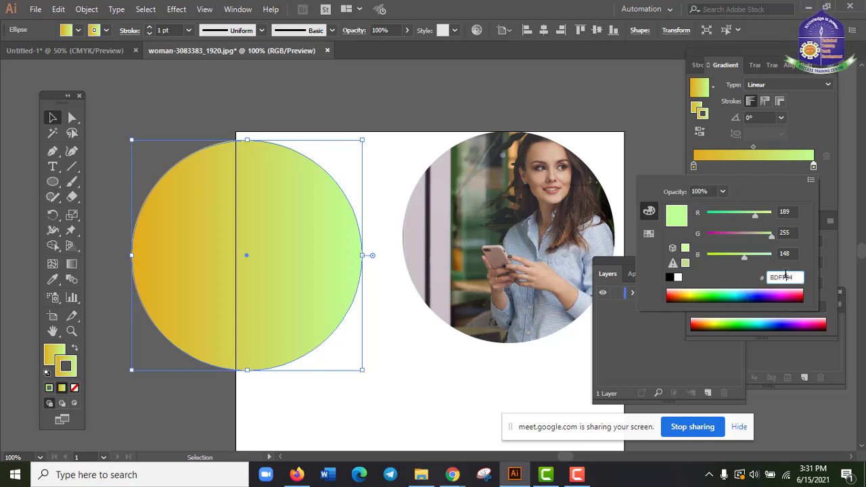
{"action": "left_click", "coordinate": [649, 235]}
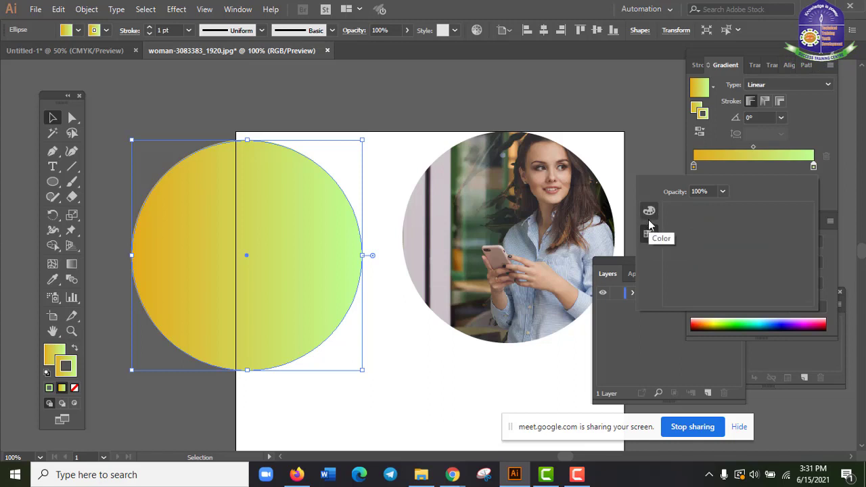
{"action": "left_click", "coordinate": [649, 211]}
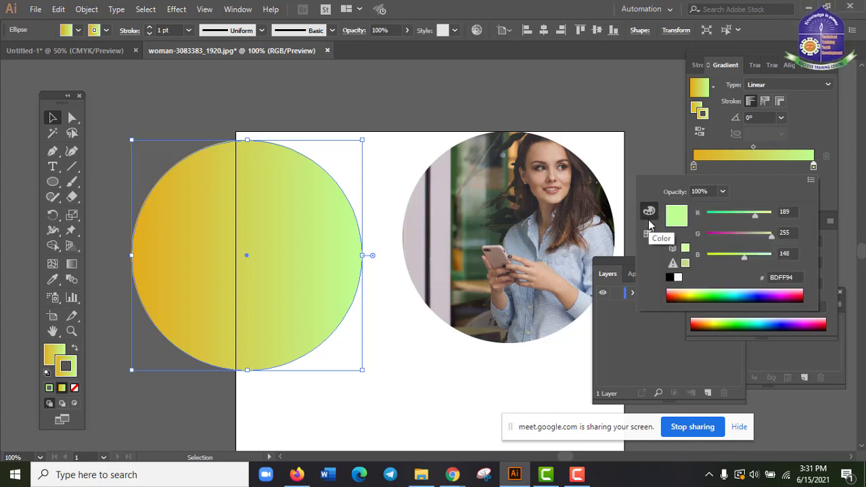
{"action": "left_click", "coordinate": [694, 293]}
{"action": "left_click", "coordinate": [699, 292]}
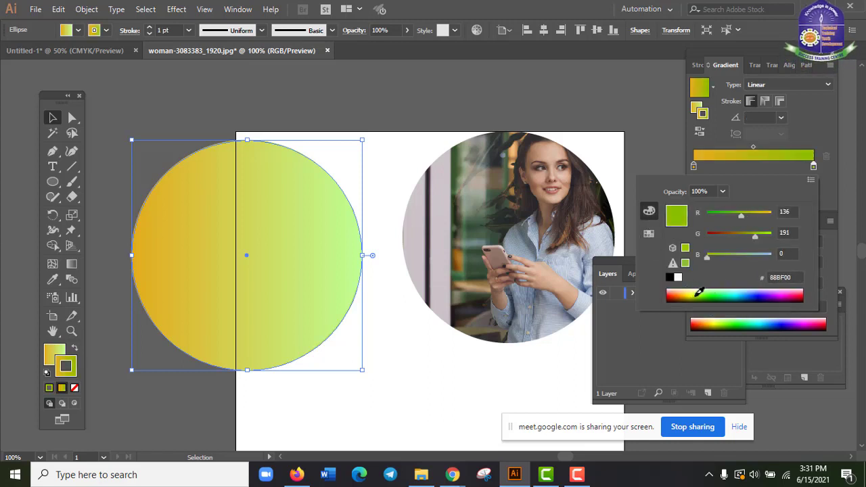
{"action": "left_click", "coordinate": [478, 6]}
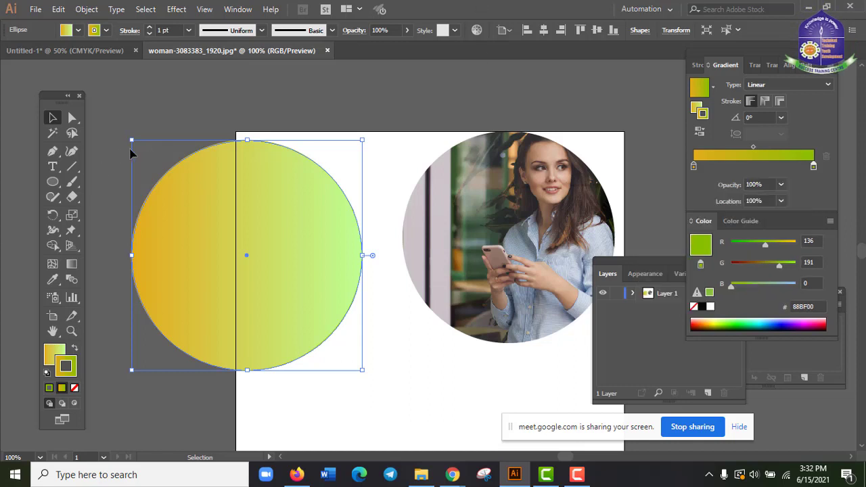
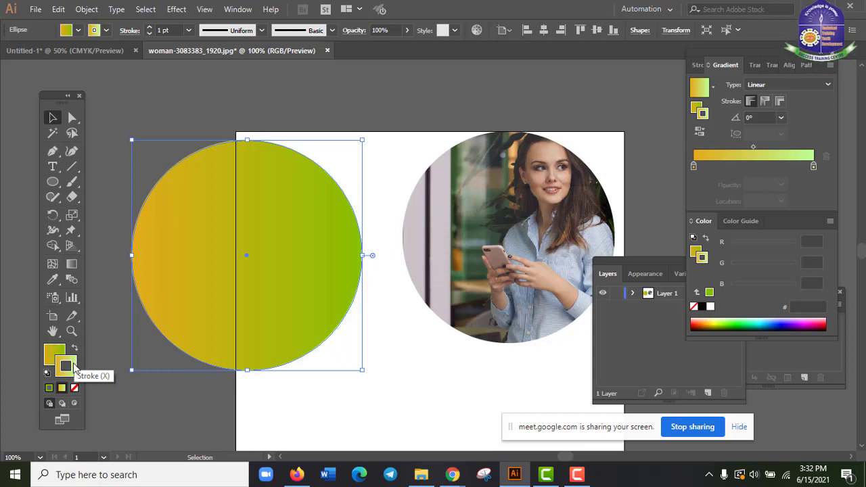
- Set the stroke of the gradient-filled circle to None and keep the circle selected
{"action": "double_click", "coordinate": [74, 368]}
{"action": "left_click", "coordinate": [497, 162]}
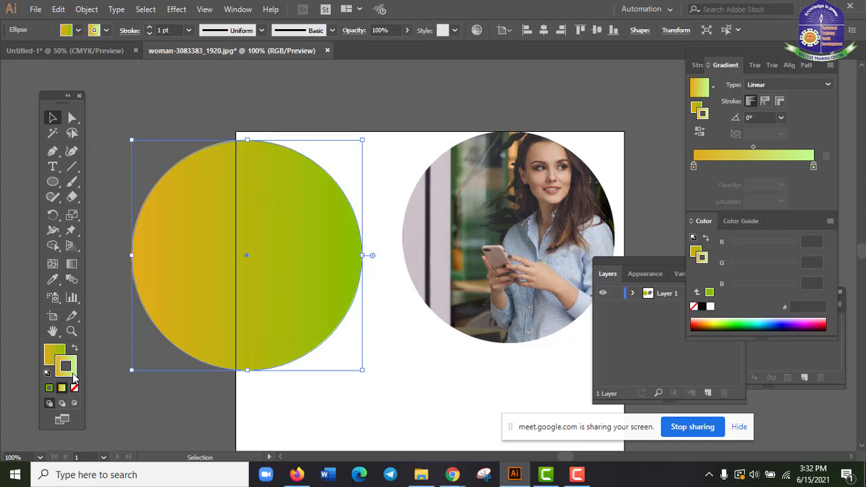
{"action": "left_click", "coordinate": [106, 32]}
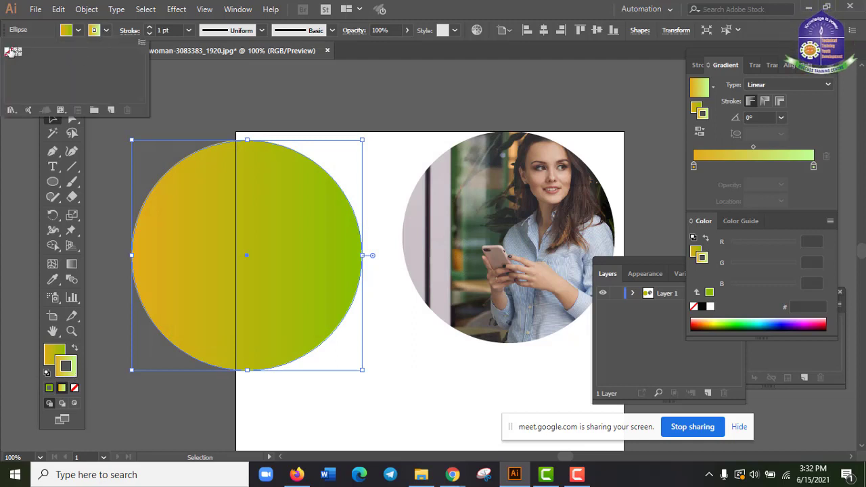
{"action": "left_click", "coordinate": [9, 52]}
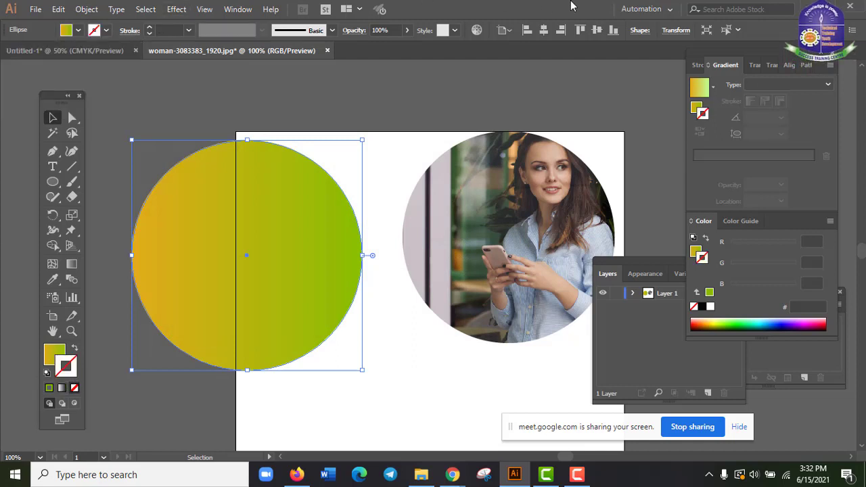
{"action": "left_click", "coordinate": [361, 99]}
{"action": "left_click", "coordinate": [206, 244]}
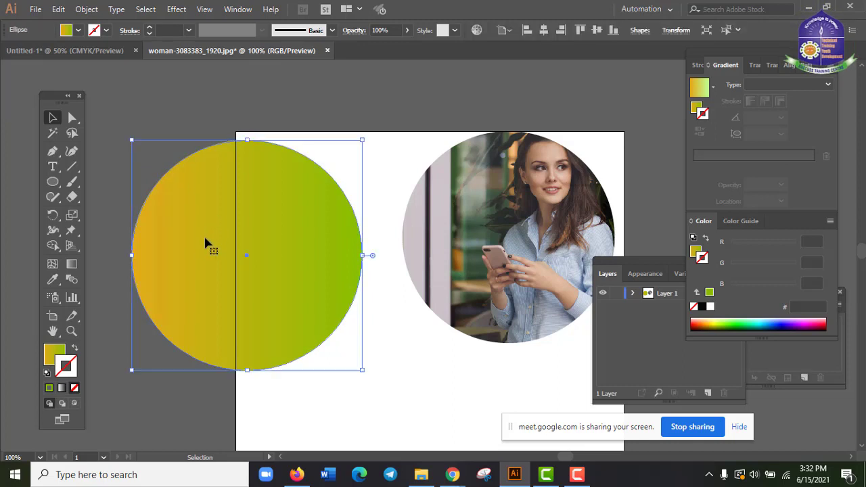
- Activate the circle's fill gradient and change its end color stop to bright yellow FEFF3F
{"action": "left_click", "coordinate": [699, 88]}
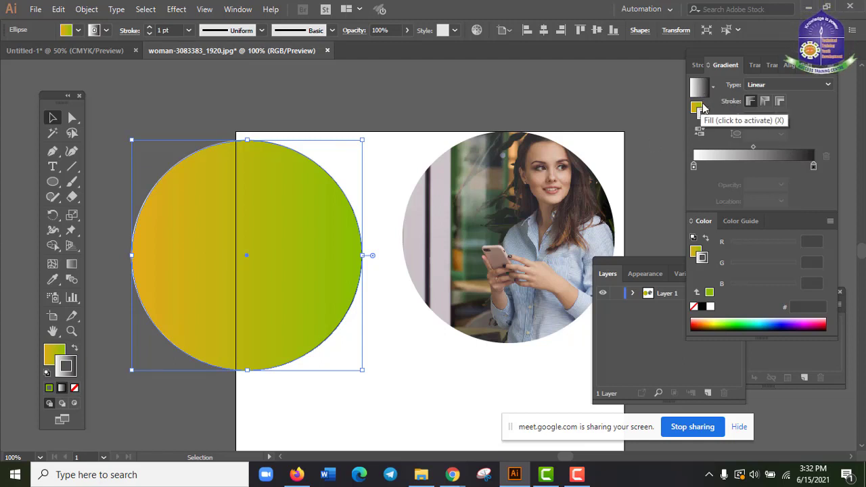
{"action": "left_click", "coordinate": [699, 109]}
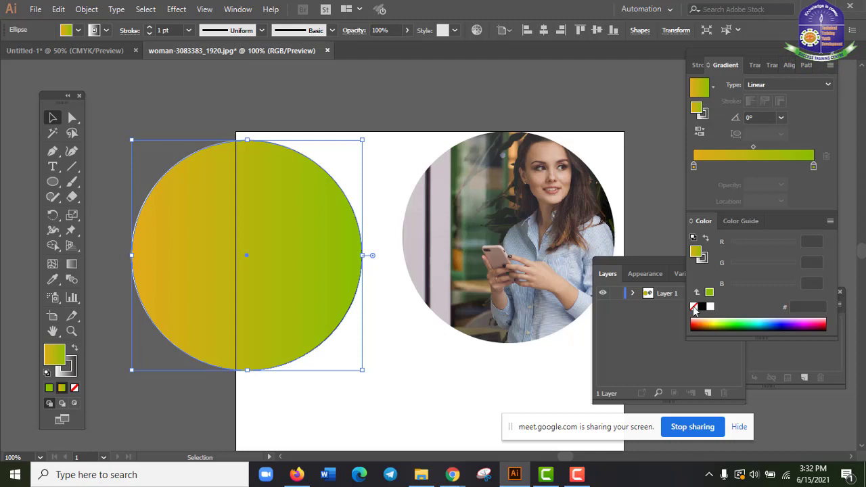
{"action": "double_click", "coordinate": [813, 166]}
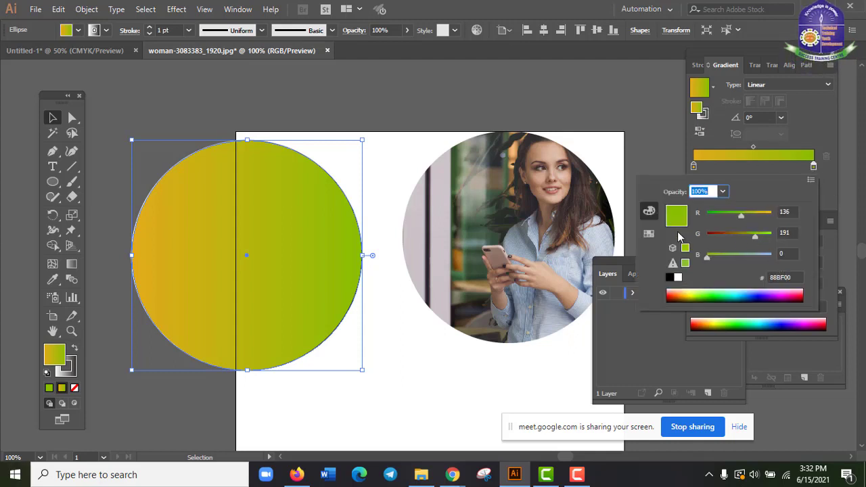
{"action": "left_click", "coordinate": [695, 292]}
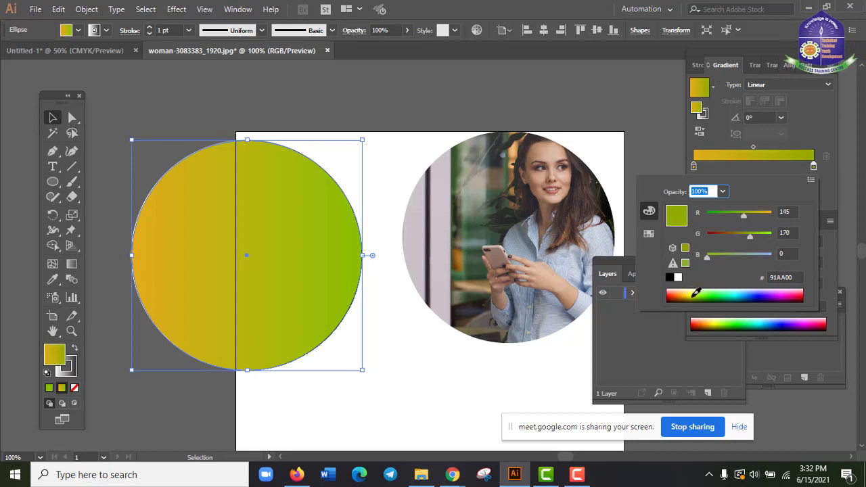
{"action": "left_click", "coordinate": [694, 293]}
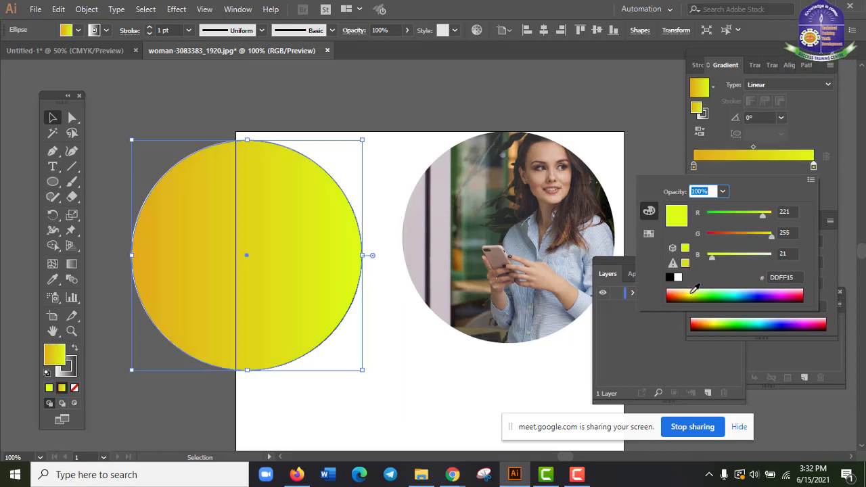
{"action": "left_click", "coordinate": [693, 291]}
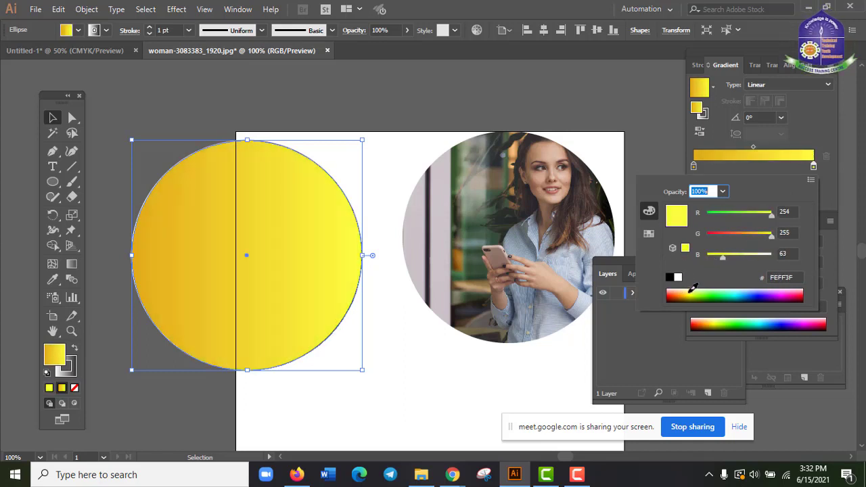
{"action": "key", "text": "Escape"}
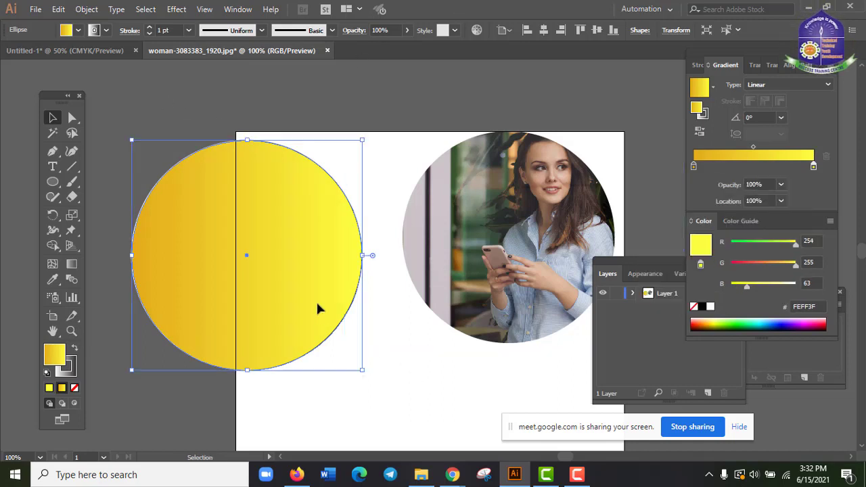
- Move the gold-to-yellow circle over the round photo and send it to the back
{"action": "left_click_drag", "start_coordinate": [357, 308], "coordinate": [530, 308]}
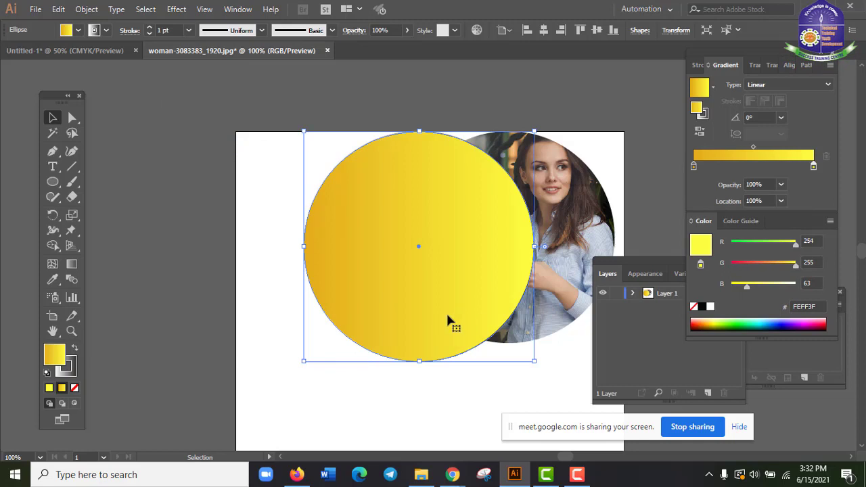
{"action": "right_click", "coordinate": [445, 310]}
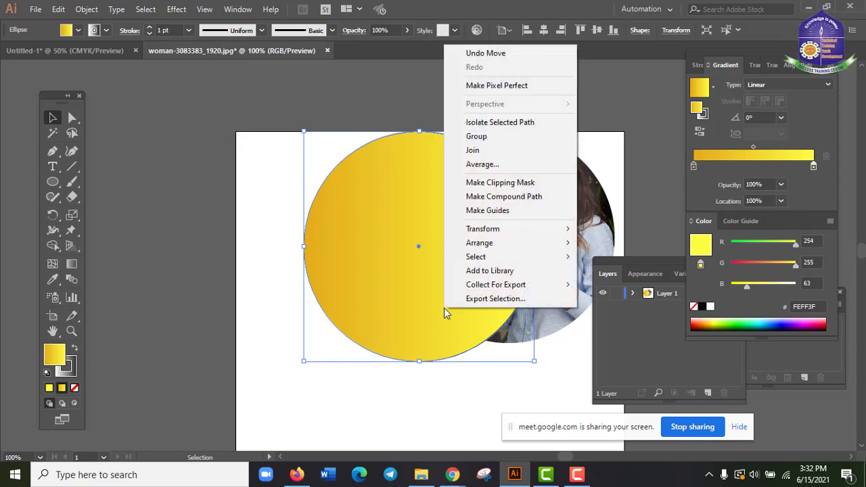
{"action": "mouse_move", "coordinate": [497, 244]}
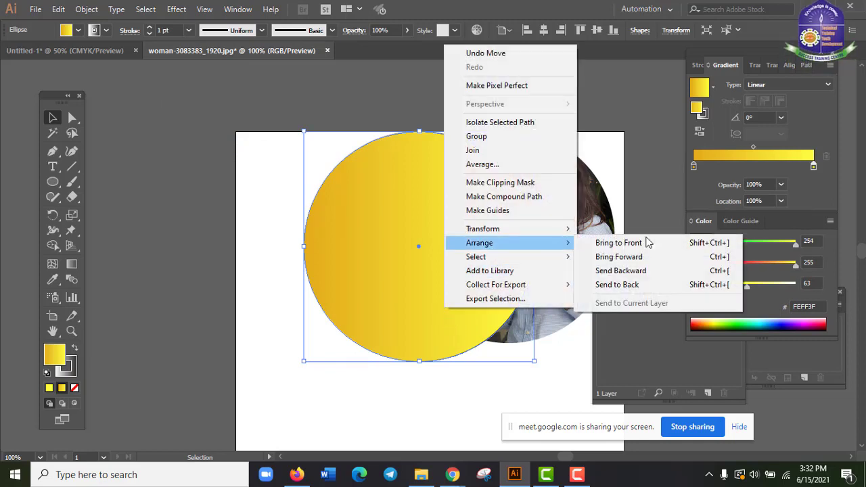
{"action": "left_click", "coordinate": [642, 284]}
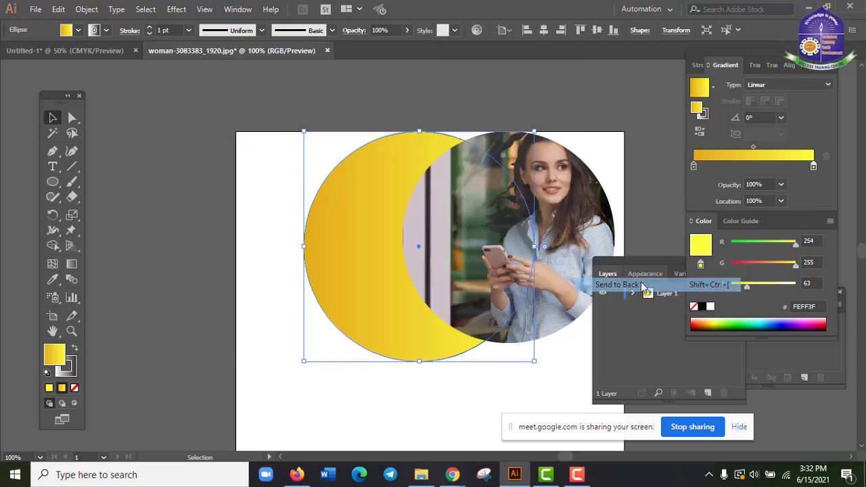
- Place the clipped photo centrally over the gradient circle so a ring shows around it
{"action": "left_click", "coordinate": [560, 190]}
{"action": "left_click_drag", "start_coordinate": [560, 188], "coordinate": [470, 194]}
{"action": "left_click", "coordinate": [441, 371]}
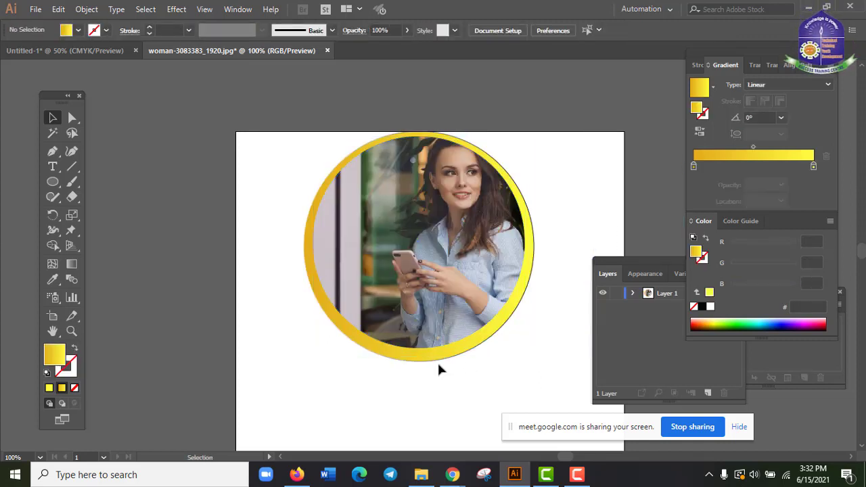
- Shrink the gradient circle proportionally to about 4.93 in wide and realign it with the photo for a thinner, even ring
{"action": "left_click", "coordinate": [443, 353]}
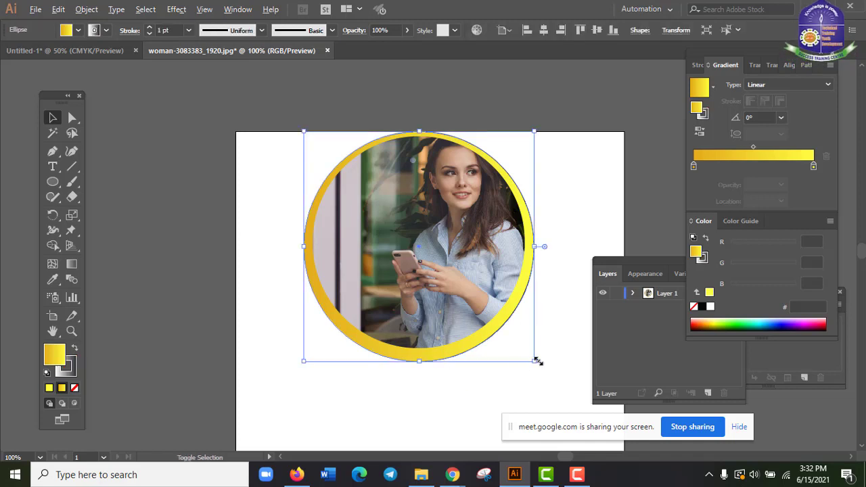
{"action": "mouse_move", "coordinate": [536, 360]}
{"action": "left_mouse_down"}
{"action": "mouse_move", "coordinate": [519, 358]}
{"action": "mouse_move", "coordinate": [532, 357]}
{"action": "left_mouse_up"}
{"action": "left_click", "coordinate": [538, 107]}
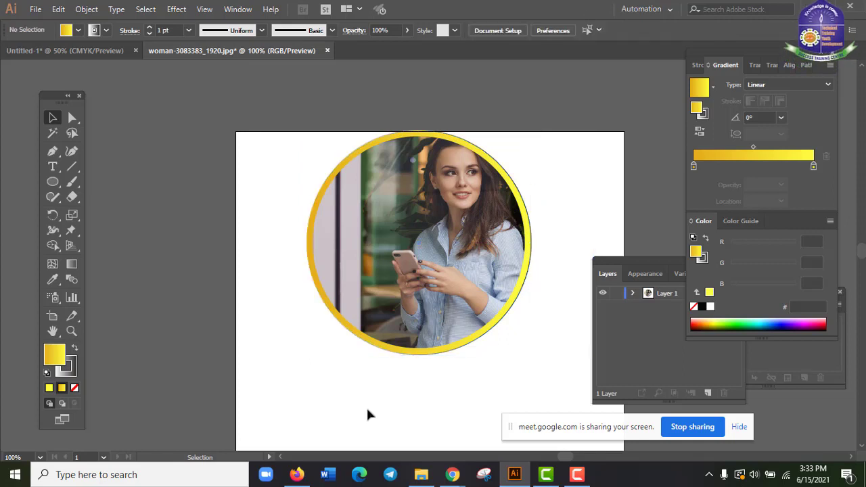
{"action": "left_click_drag", "start_coordinate": [368, 410], "coordinate": [394, 331]}
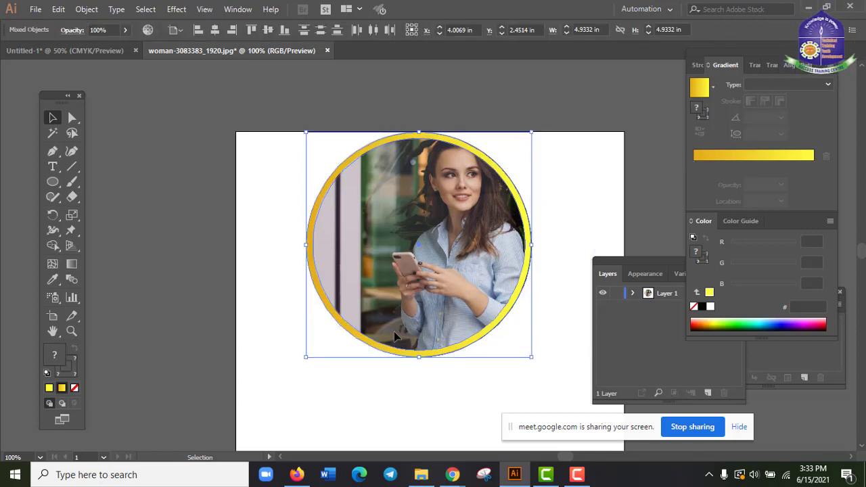
{"action": "left_click", "coordinate": [570, 108]}
{"action": "left_click", "coordinate": [458, 213]}
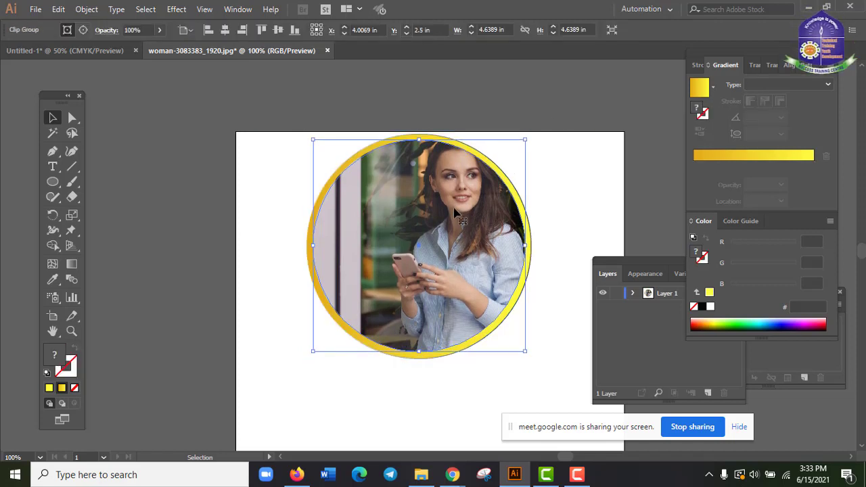
{"action": "left_click", "coordinate": [399, 378]}
- Select the clipped photo together with its gradient circle and group them
{"action": "left_click_drag", "start_coordinate": [323, 377], "coordinate": [399, 237]}
{"action": "right_click", "coordinate": [399, 237]}
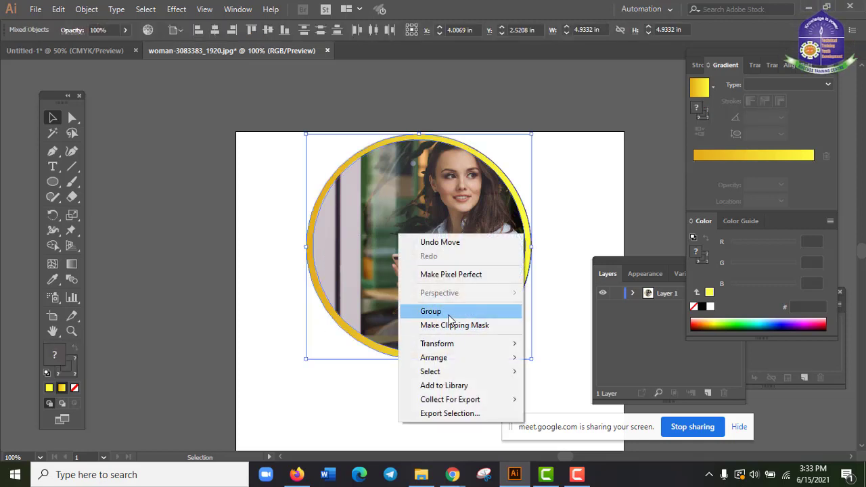
{"action": "left_click", "coordinate": [448, 314]}
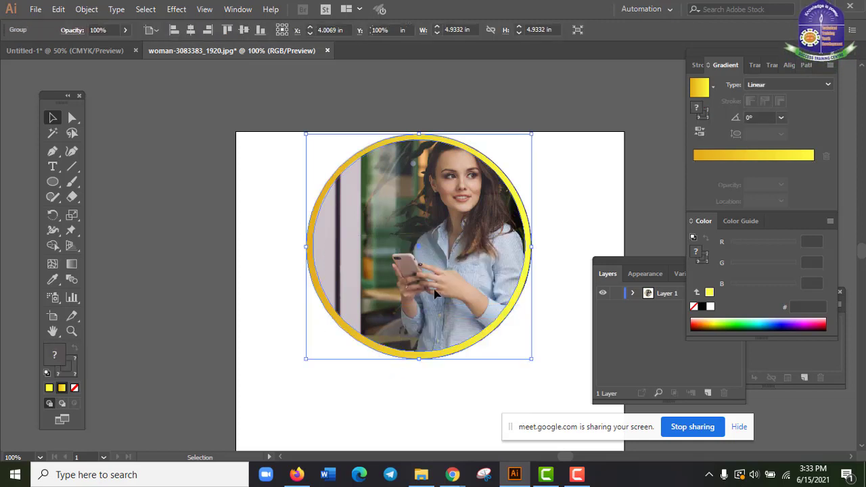
- Transfer the grouped round photo into the Untitled-1 flyer document, placing it over the navy page's left edge
{"action": "left_click_drag", "start_coordinate": [433, 285], "coordinate": [385, 274]}
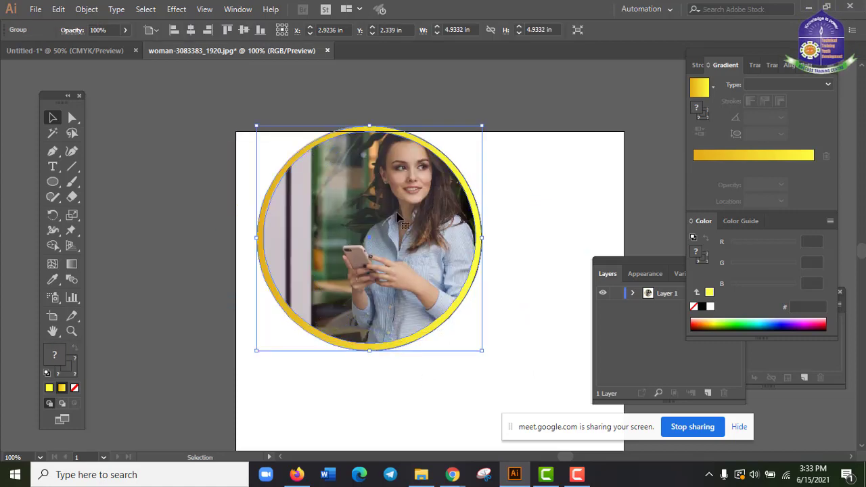
{"action": "left_click", "coordinate": [390, 360]}
{"action": "left_click_drag", "start_coordinate": [384, 225], "coordinate": [401, 206]}
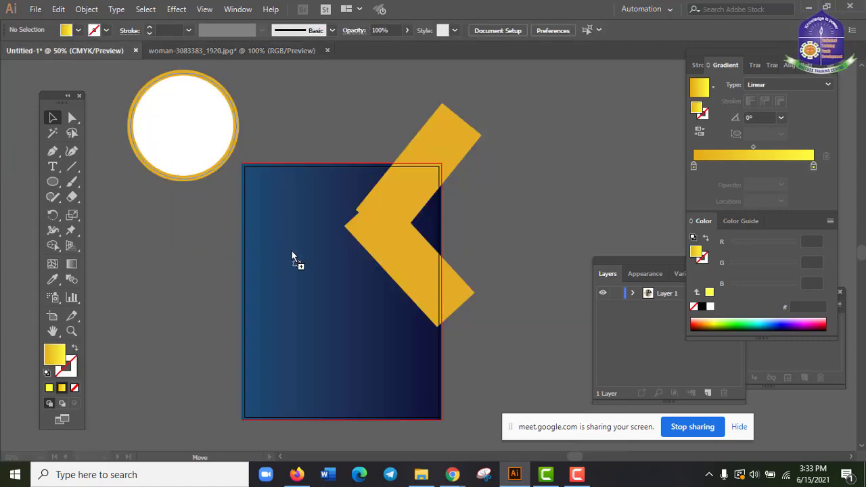
{"action": "left_click_drag", "start_coordinate": [292, 255], "coordinate": [293, 256]}
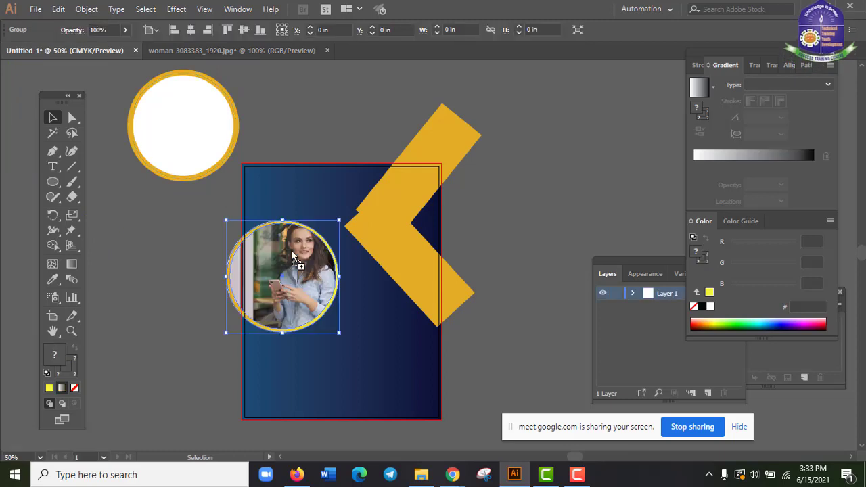
- Delete the spare white circle with the gold outline and move the round photo over the inner corner of the gold chevron bands
{"action": "left_click", "coordinate": [209, 129]}
{"action": "key", "text": "Delete"}
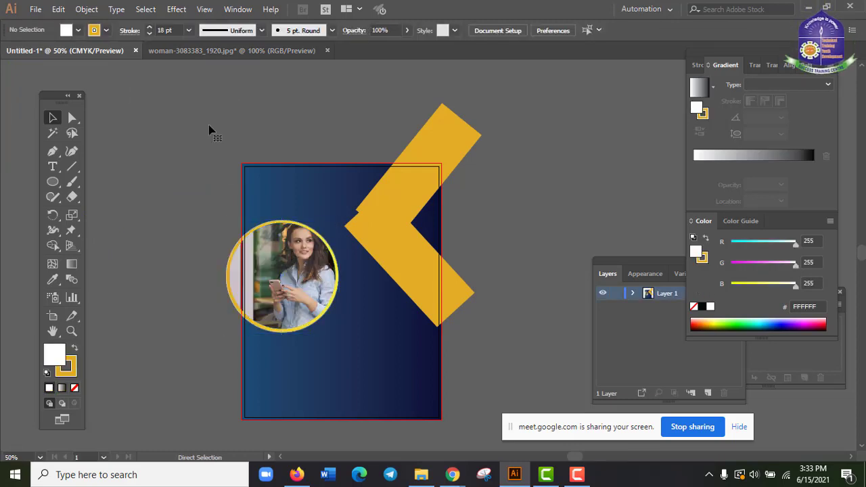
{"action": "key", "text": "ctrl+plus"}
{"action": "key", "text": "ctrl+plus"}
{"action": "key", "text": "space"}
{"action": "left_click_drag", "start_coordinate": [300, 288], "coordinate": [399, 344]}
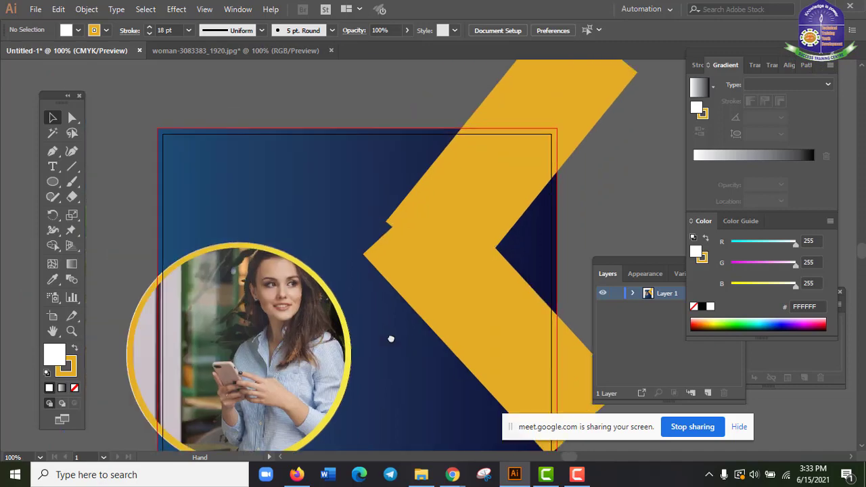
{"action": "left_click_drag", "start_coordinate": [329, 330], "coordinate": [489, 223]}
{"action": "left_click", "coordinate": [606, 219]}
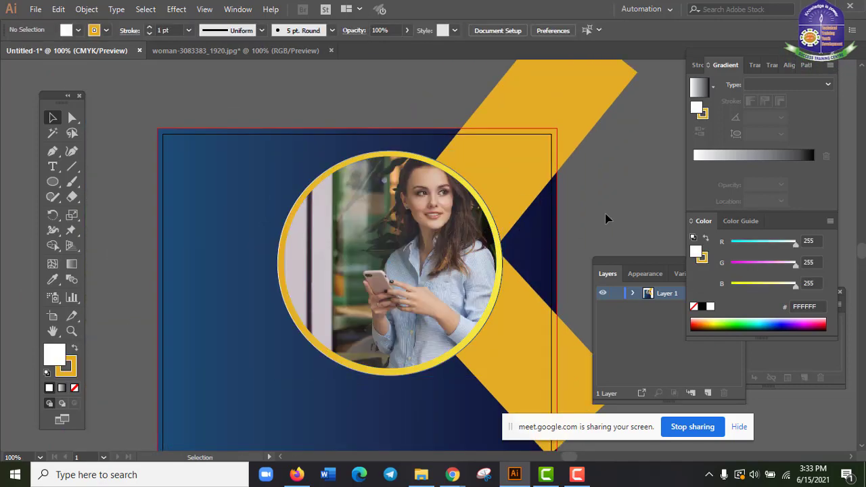
- Check the reference flyer in Chrome and ready Illustrator's Pen tool with a gold fill and white stroke
{"action": "key", "text": "ctrl+minus"}
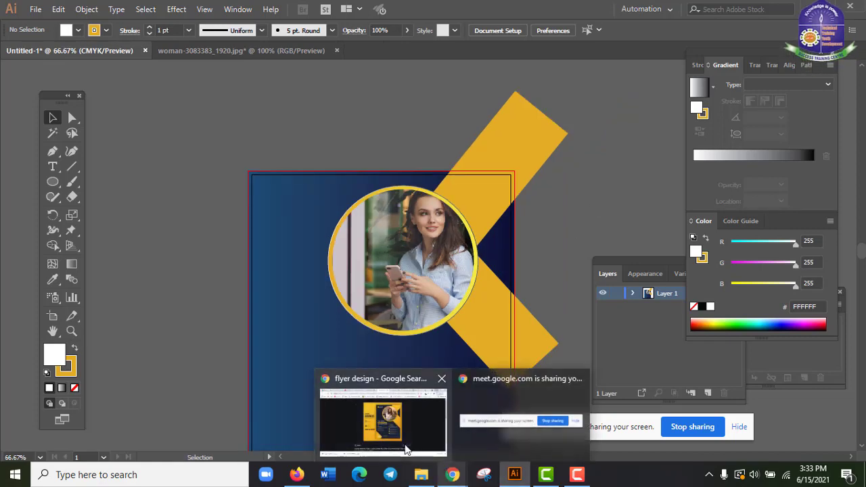
{"action": "left_click", "coordinate": [406, 449]}
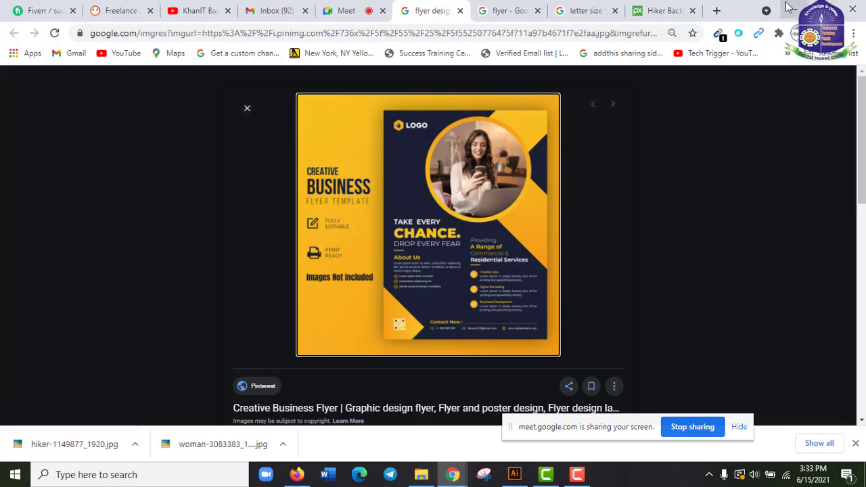
{"action": "key", "text": "alt+Tab"}
{"action": "scroll", "coordinate": [414, 366], "scroll_direction": "down", "scroll_amount": 5}
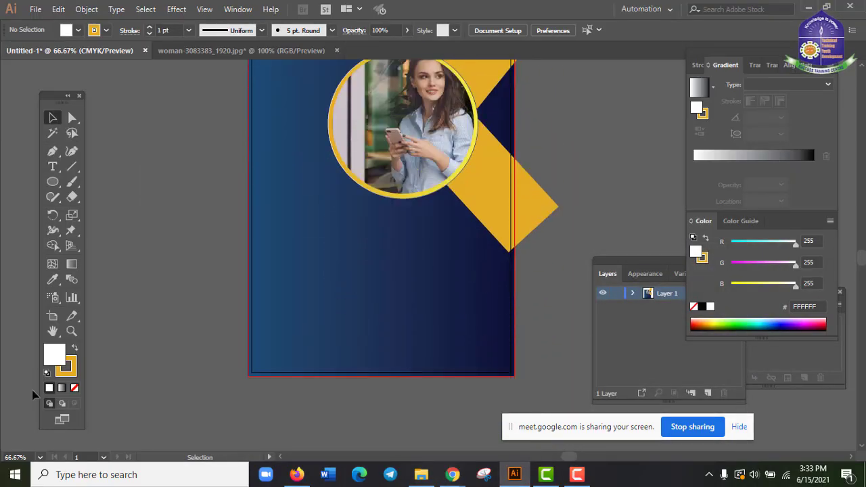
{"action": "left_click", "coordinate": [54, 151]}
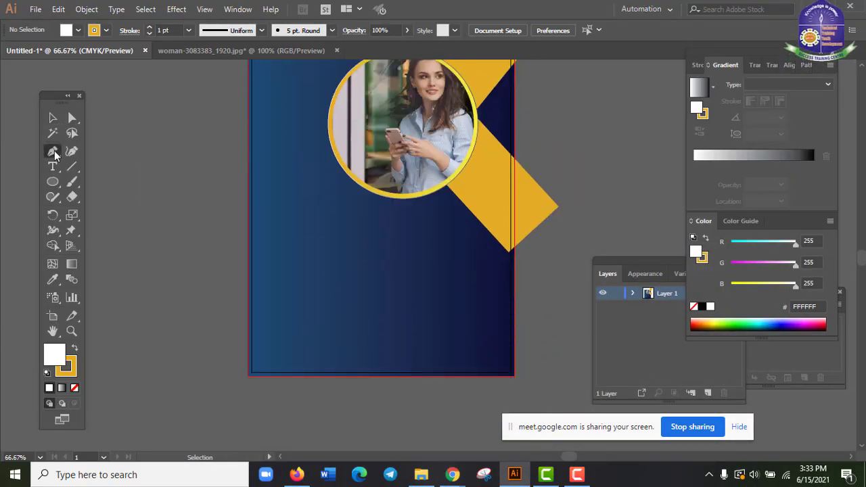
{"action": "left_click", "coordinate": [74, 350]}
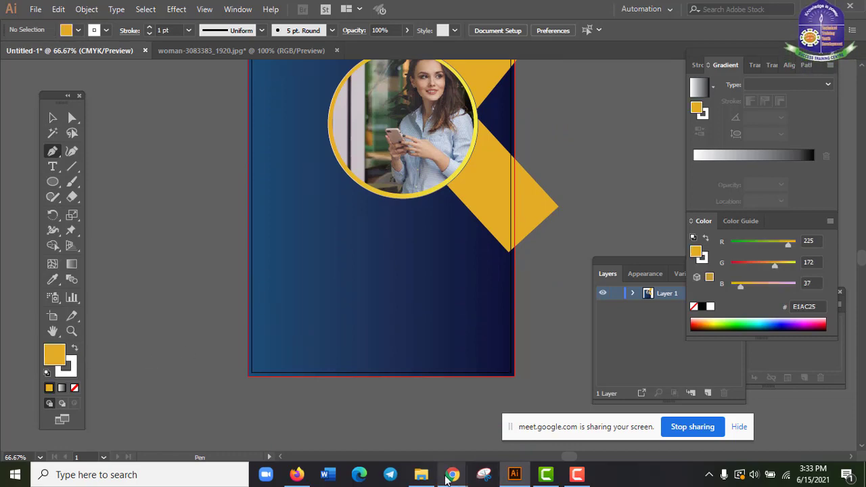
- Following the reference, draw a gold pointed shape about 2.5 in wide in the page's bottom-left corner and extend it down to the bleed edge
{"action": "mouse_move", "coordinate": [453, 474]}
{"action": "left_click", "coordinate": [412, 423]}
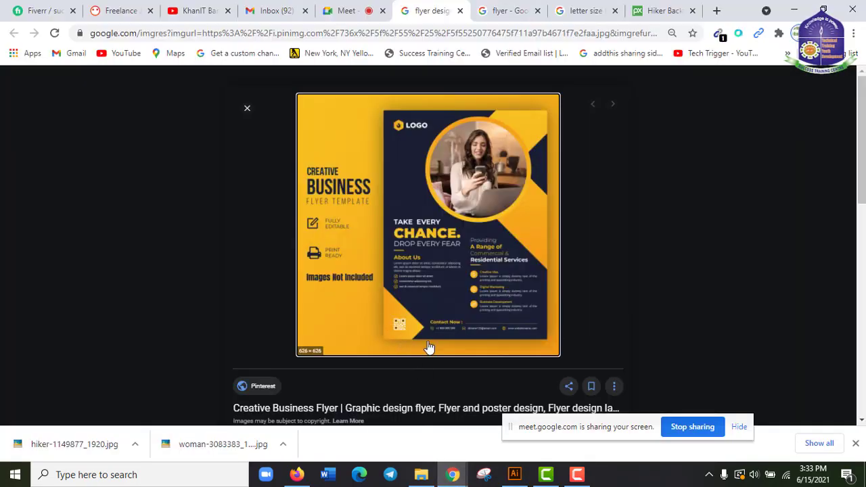
{"action": "key", "text": "alt+Tab"}
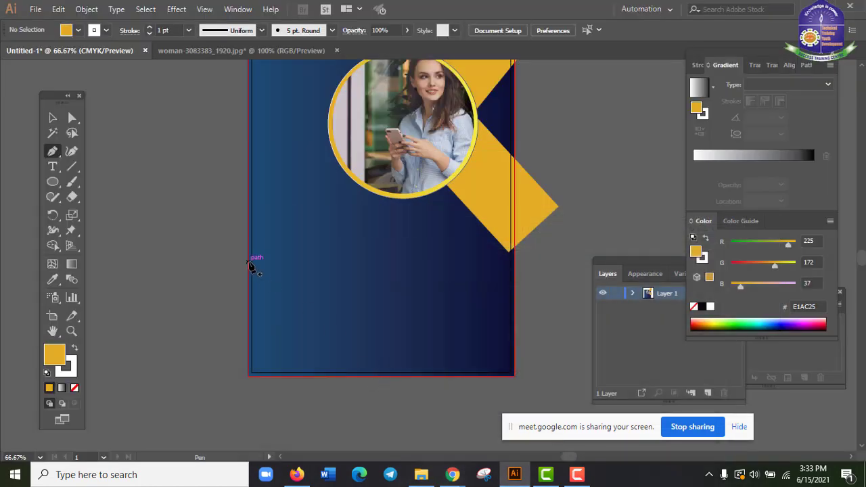
{"action": "left_click", "coordinate": [252, 259]}
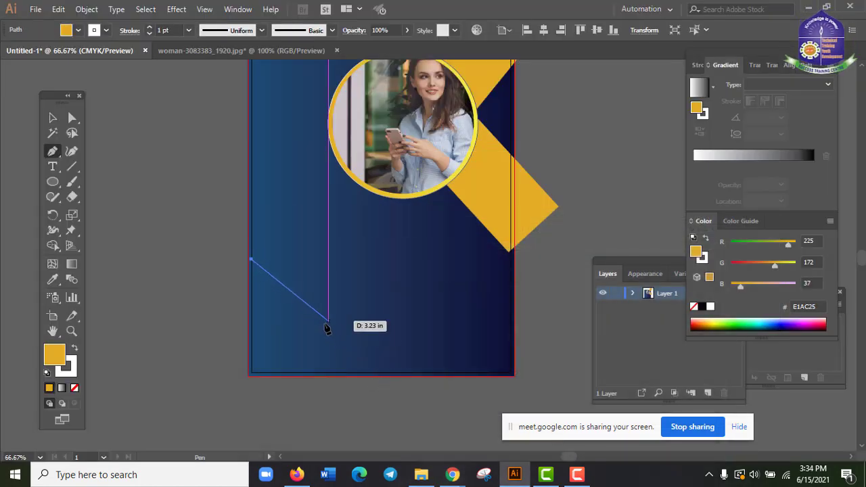
{"action": "left_click", "coordinate": [323, 329]}
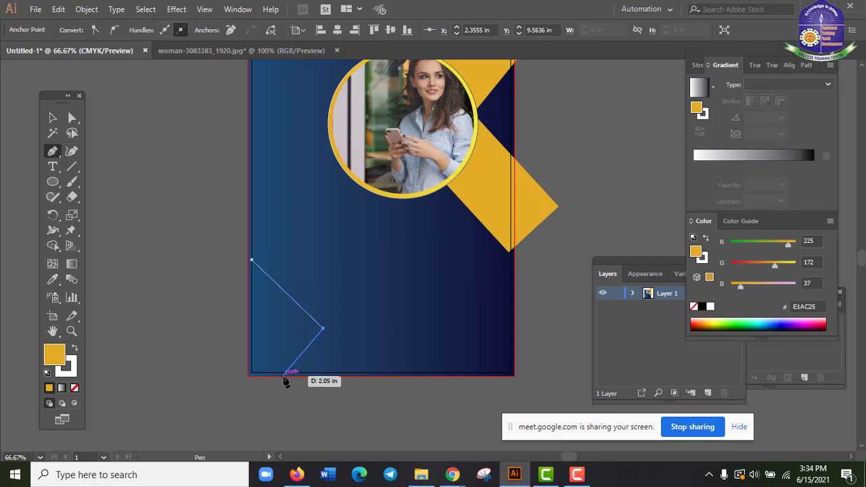
{"action": "left_click", "coordinate": [284, 371]}
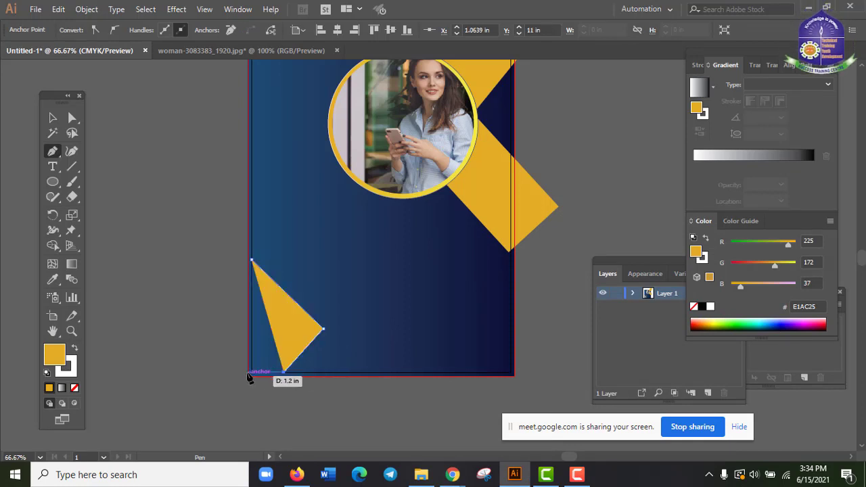
{"action": "left_click", "coordinate": [248, 373]}
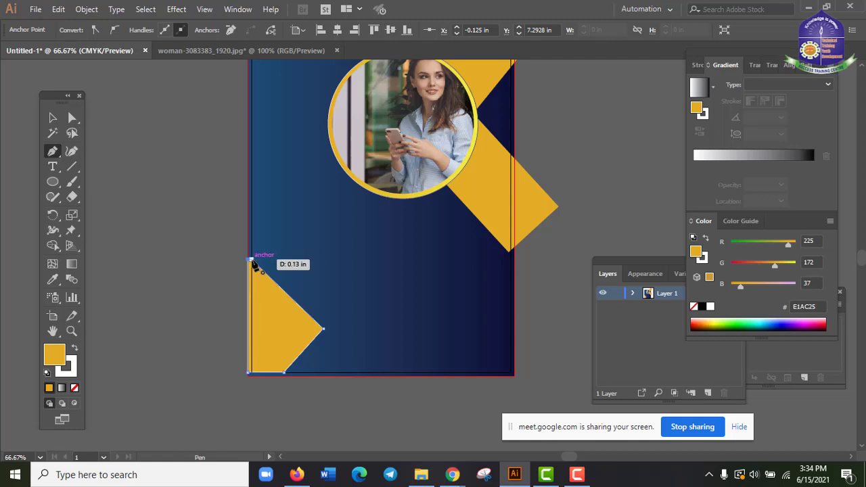
{"action": "left_click", "coordinate": [249, 261]}
{"action": "left_click", "coordinate": [53, 118]}
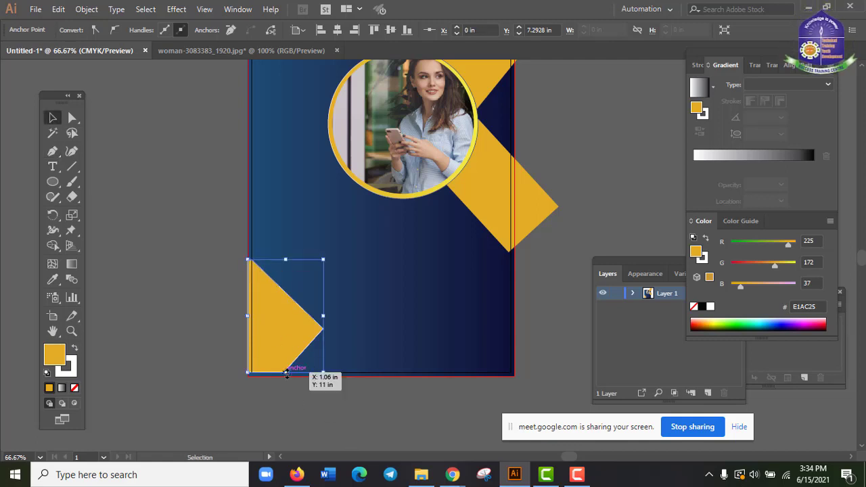
{"action": "left_click", "coordinate": [294, 411]}
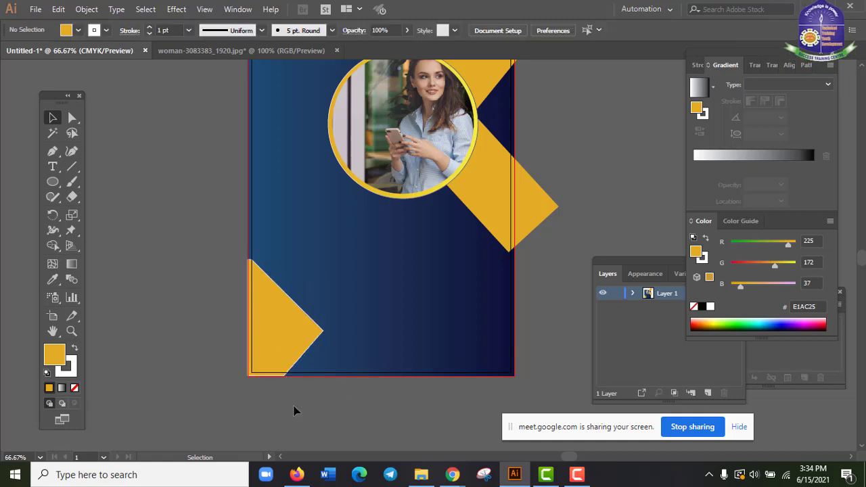
- Remove the white stroke from the gold corner shape and deselect it
{"action": "left_click", "coordinate": [291, 297]}
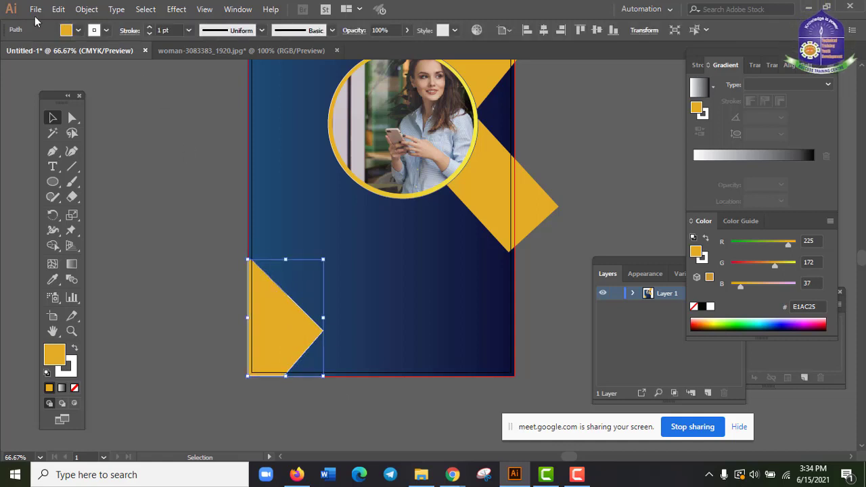
{"action": "left_click", "coordinate": [107, 30]}
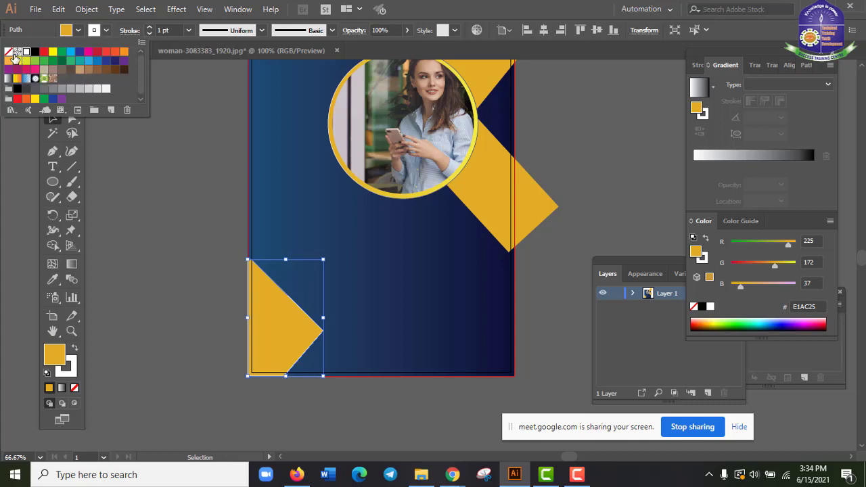
{"action": "left_click", "coordinate": [9, 54]}
{"action": "left_click", "coordinate": [212, 221]}
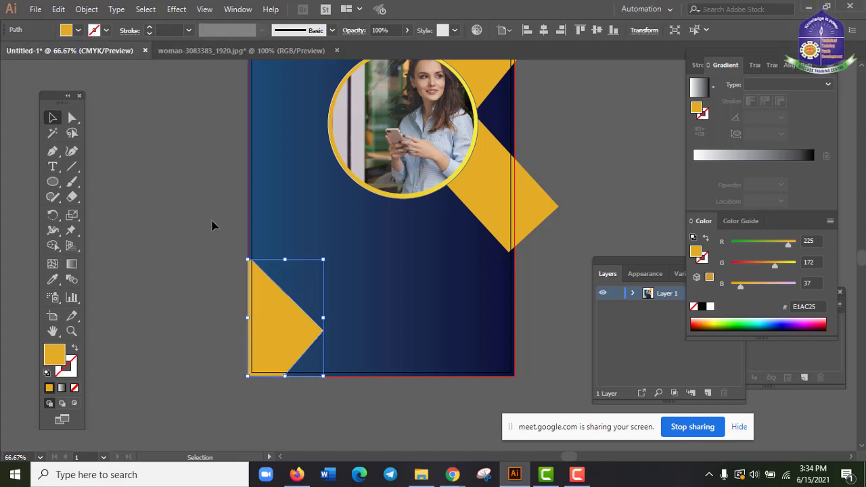
{"action": "left_click", "coordinate": [212, 226]}
- Examine the reference flyer in Chrome, comparing its band layout, corner shape and text blocks with the current design
{"action": "scroll", "coordinate": [271, 298], "scroll_direction": "up", "scroll_amount": 4}
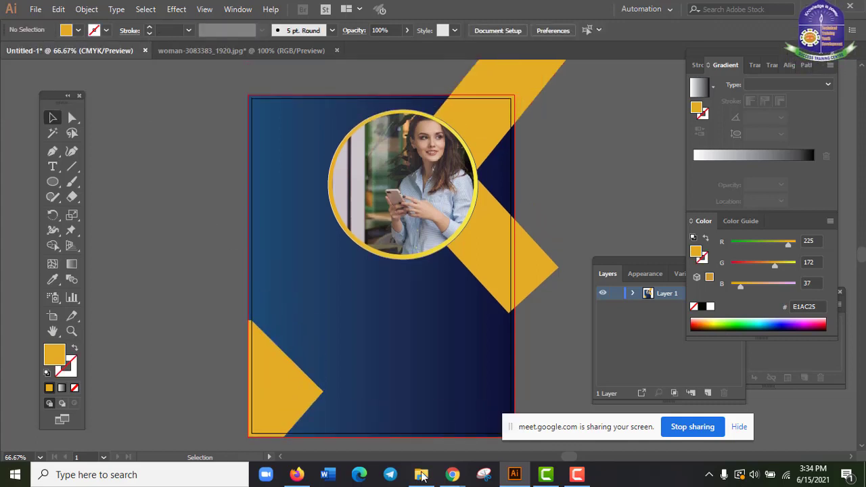
{"action": "mouse_move", "coordinate": [459, 475]}
{"action": "left_click", "coordinate": [397, 419]}
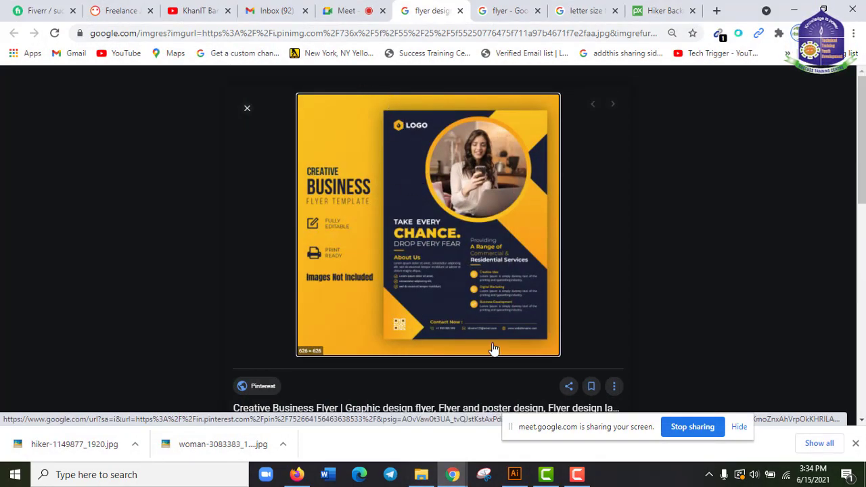
{"action": "scroll", "coordinate": [495, 350], "scroll_direction": "down", "scroll_amount": 3}
{"action": "scroll", "coordinate": [495, 350], "scroll_direction": "up", "scroll_amount": 3}
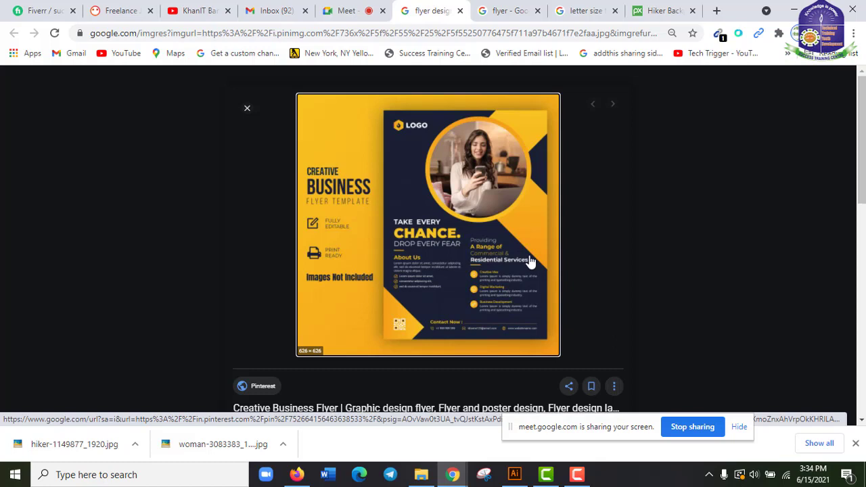
{"action": "left_click", "coordinate": [344, 8]}
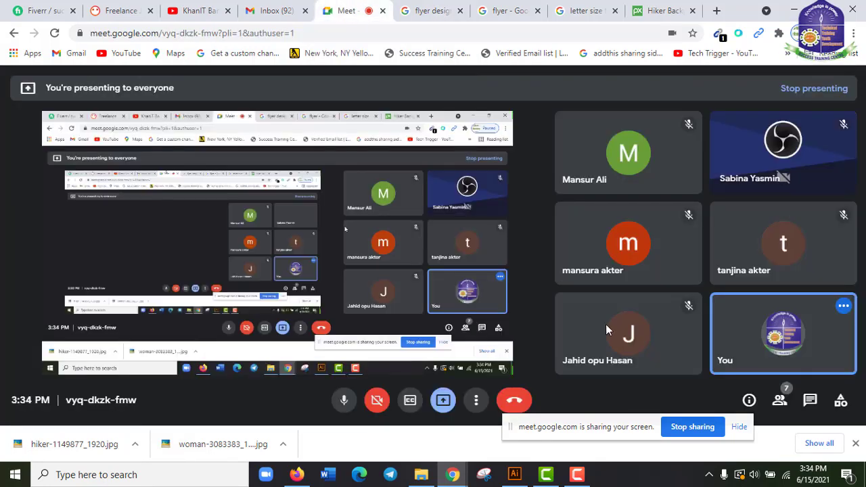
{"action": "left_click", "coordinate": [431, 5]}
{"action": "scroll", "coordinate": [526, 345], "scroll_direction": "down", "scroll_amount": 1}
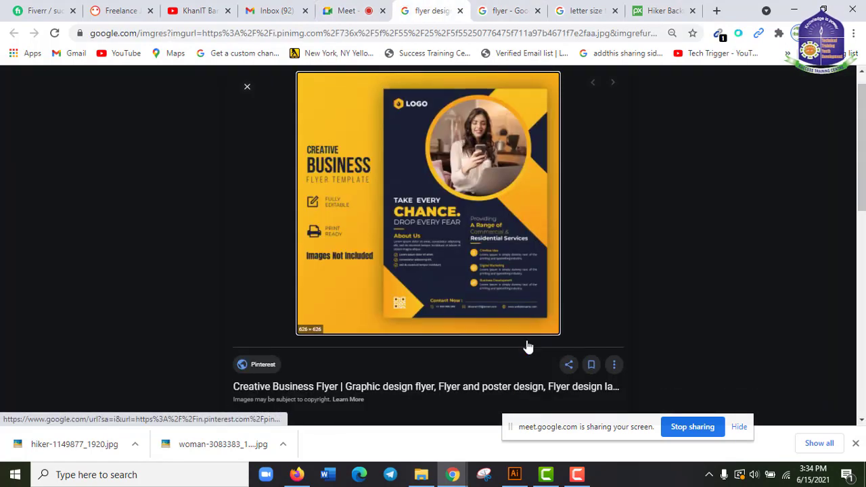
{"action": "scroll", "coordinate": [526, 347], "scroll_direction": "up", "scroll_amount": 1}
{"action": "scroll", "coordinate": [497, 257], "scroll_direction": "down", "scroll_amount": 1}
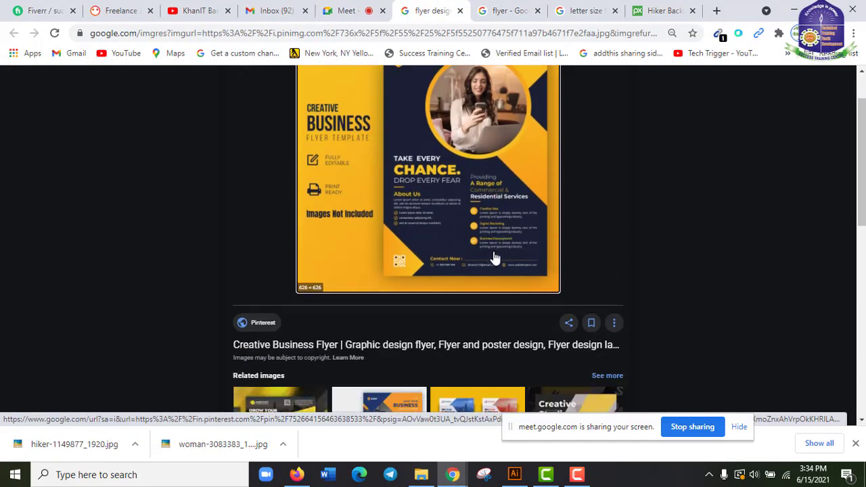
{"action": "scroll", "coordinate": [495, 258], "scroll_direction": "up", "scroll_amount": 1}
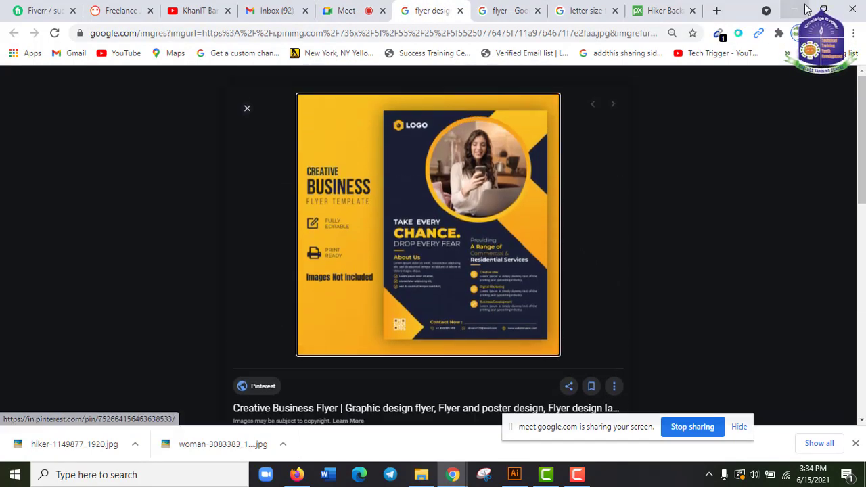
{"action": "left_click", "coordinate": [453, 474]}
{"action": "scroll", "coordinate": [366, 211], "scroll_direction": "up", "scroll_amount": 1}
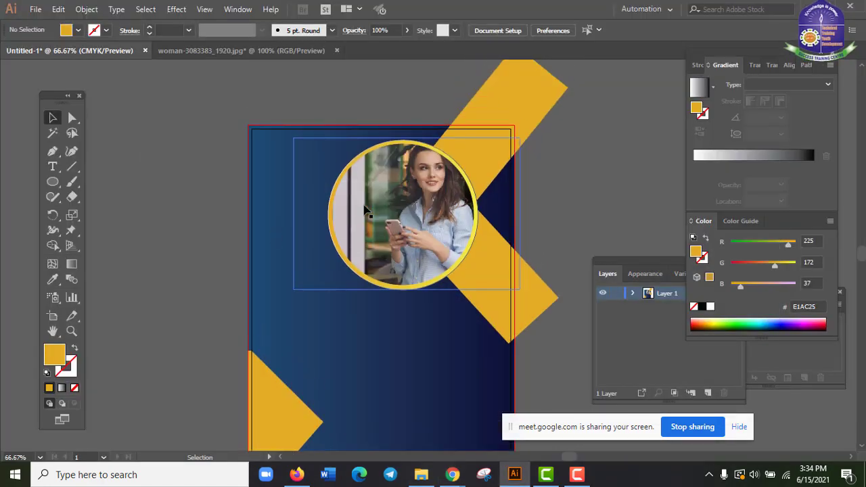
{"action": "key", "text": "ctrl+minus"}
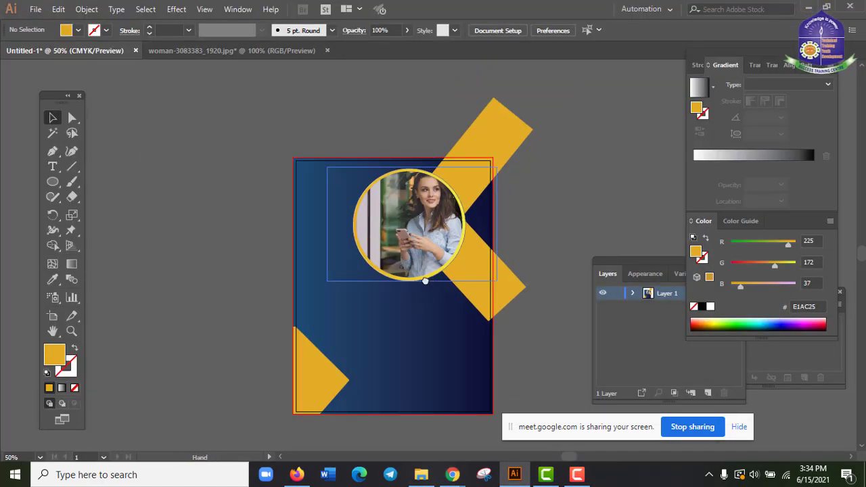
{"action": "left_click_drag", "start_coordinate": [425, 281], "coordinate": [289, 241]}
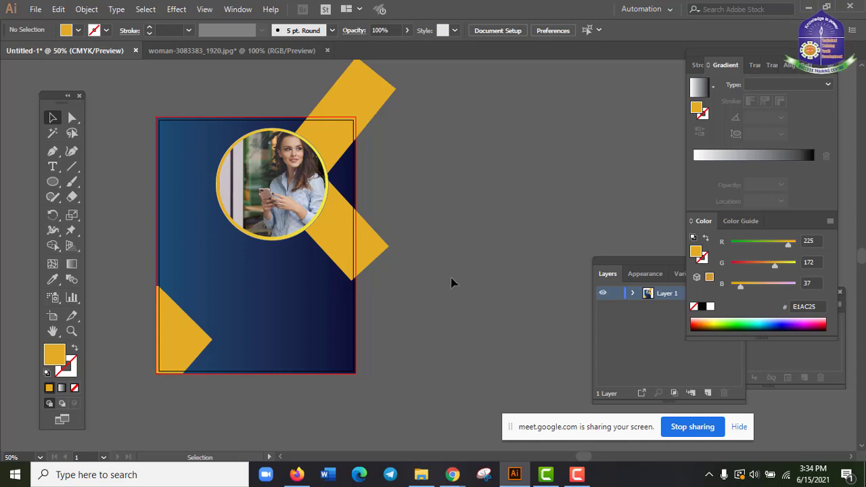
{"action": "left_click_drag", "start_coordinate": [399, 230], "coordinate": [372, 290]}
{"action": "left_click", "coordinate": [493, 247]}
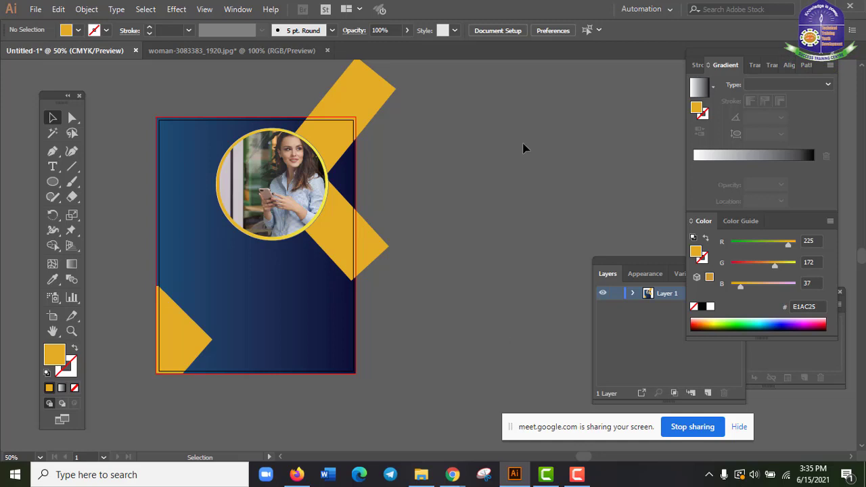
- Delete the grouped round photo from the woman-3083383_1920.jpg document and close that document without saving
{"action": "left_click", "coordinate": [190, 51]}
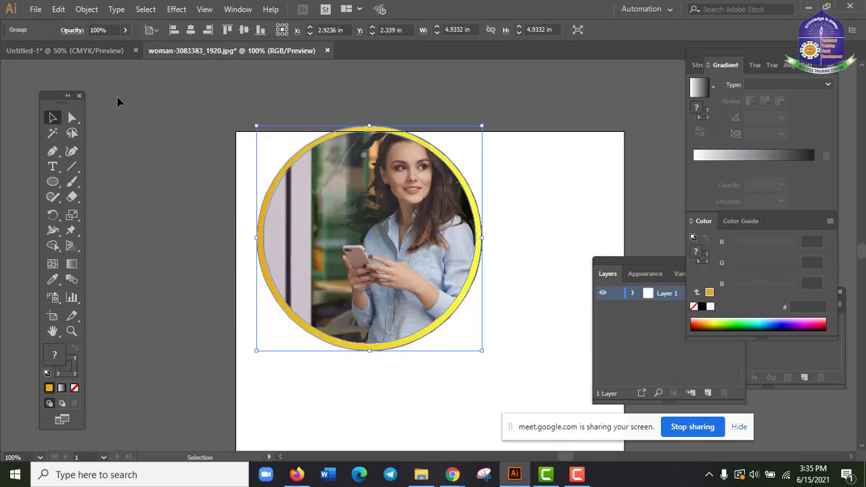
{"action": "key", "text": "Delete"}
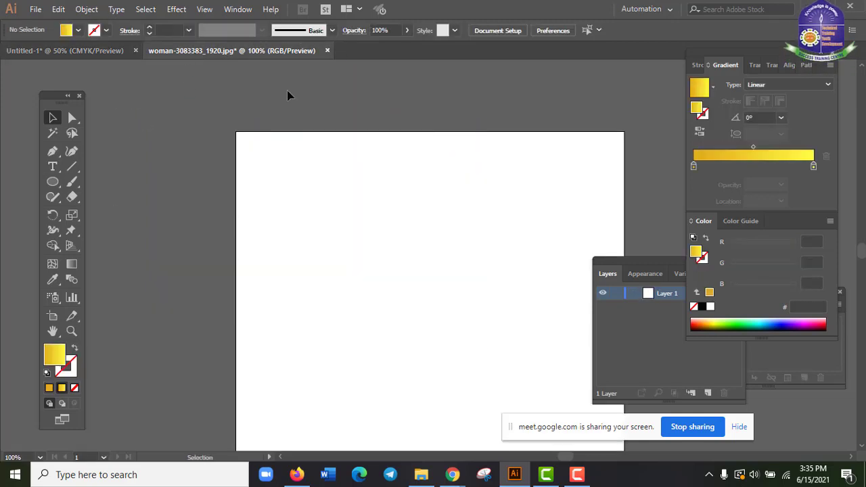
{"action": "left_click", "coordinate": [327, 50]}
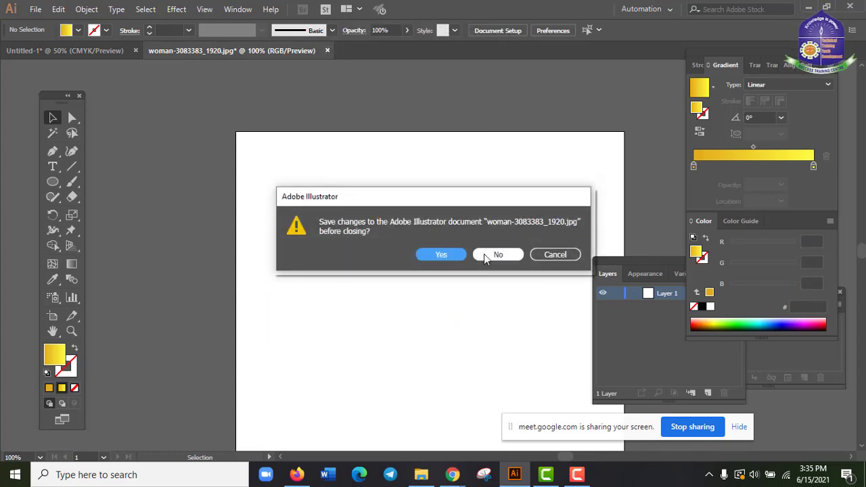
{"action": "left_click", "coordinate": [487, 251]}
- Switch to Chrome, close the business flyer reference and open the travel sale flyer template's page on Freepik
{"action": "mouse_move", "coordinate": [446, 475]}
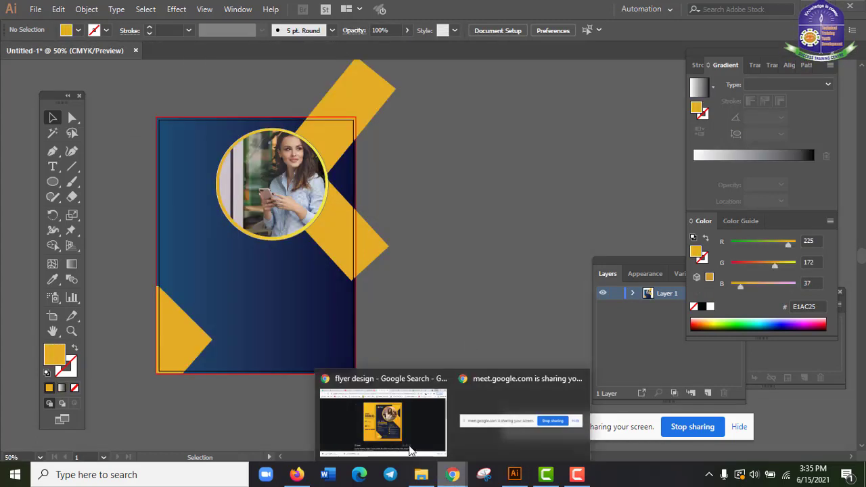
{"action": "left_click", "coordinate": [403, 436]}
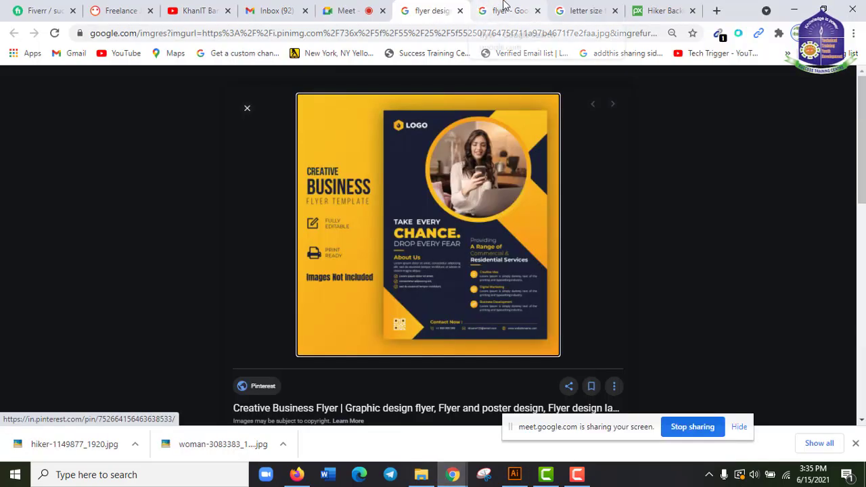
{"action": "left_click", "coordinate": [504, 11]}
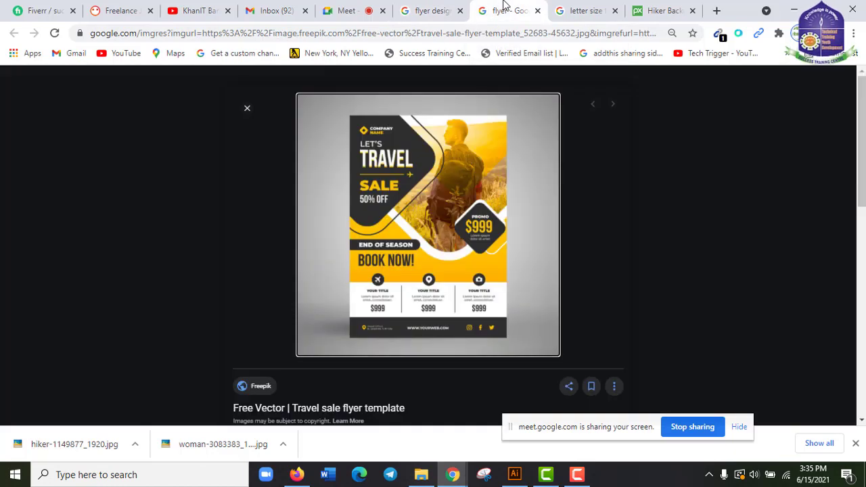
{"action": "left_click", "coordinate": [461, 10]}
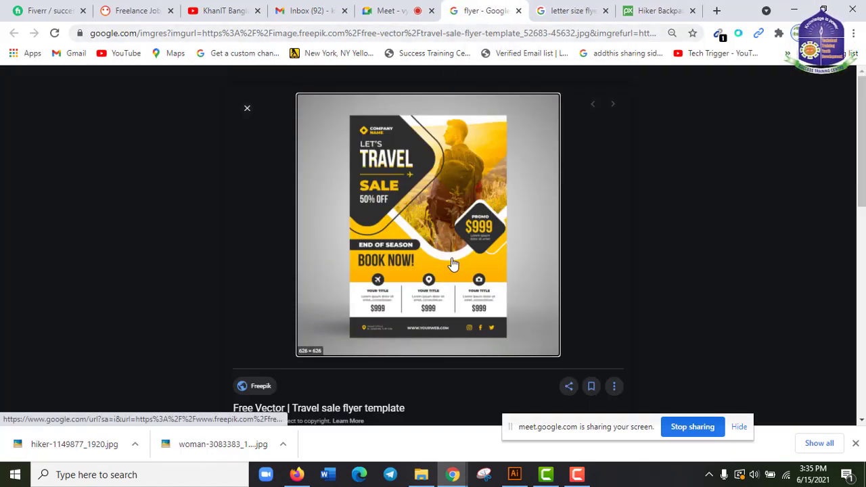
{"action": "left_click", "coordinate": [453, 264]}
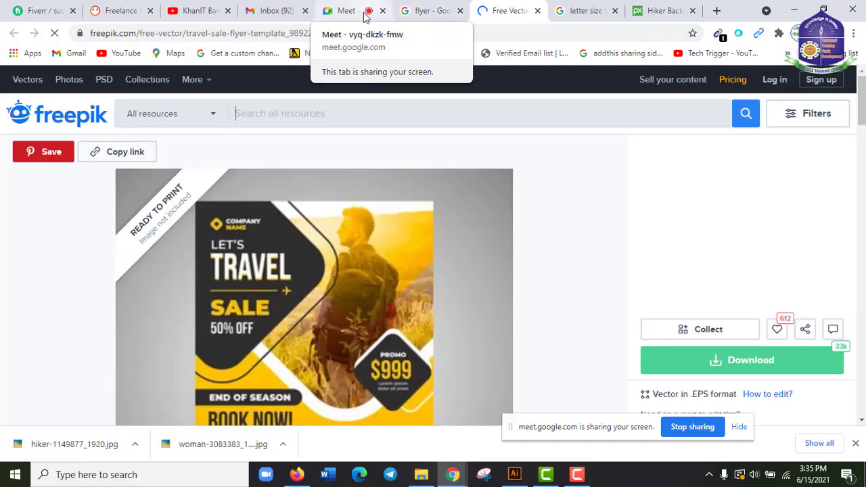
{"action": "scroll", "coordinate": [587, 309], "scroll_direction": "down", "scroll_amount": 2}
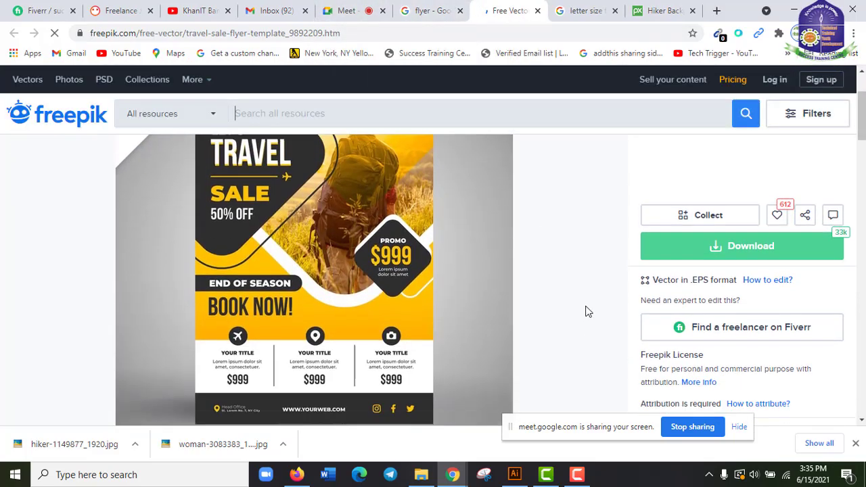
- Look over the travel sale flyer's image result and its related images, checking the Google Meet call in between
{"action": "left_click", "coordinate": [437, 10]}
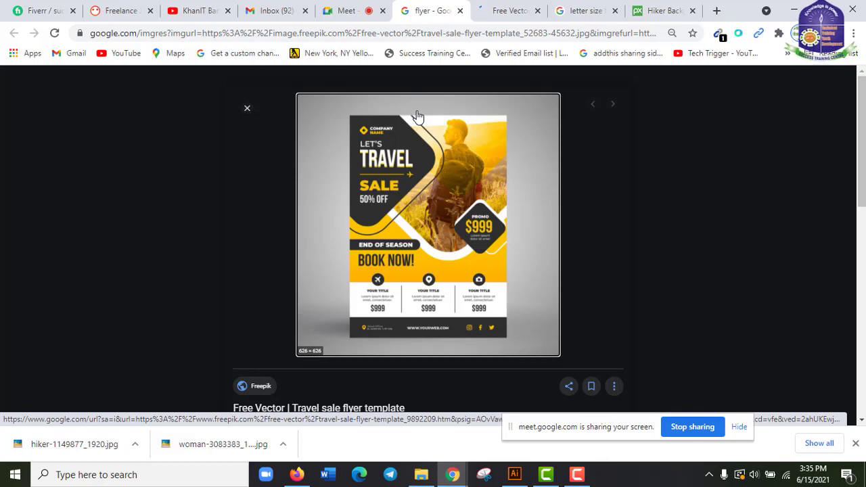
{"action": "scroll", "coordinate": [630, 329], "scroll_direction": "down", "scroll_amount": 2}
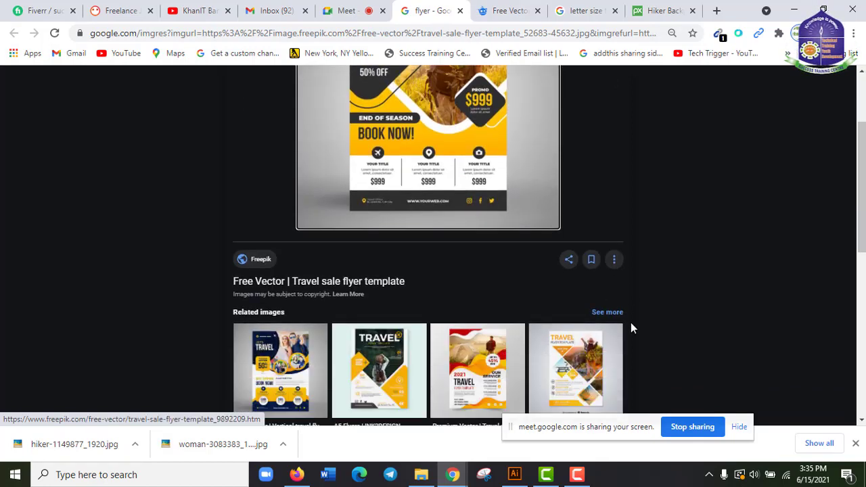
{"action": "scroll", "coordinate": [631, 328], "scroll_direction": "up", "scroll_amount": 2}
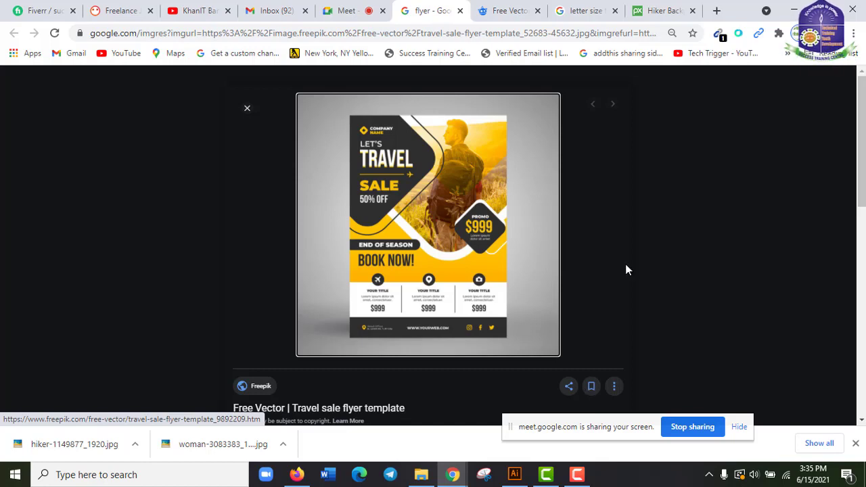
{"action": "left_click", "coordinate": [342, 10]}
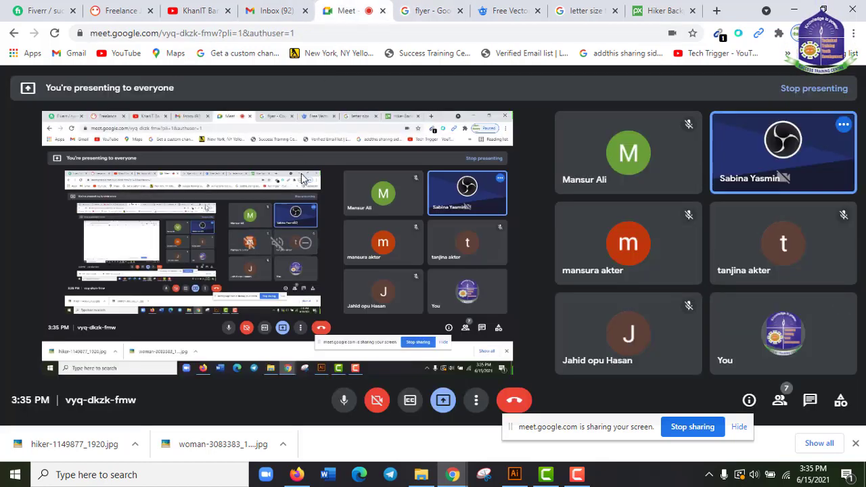
{"action": "left_click", "coordinate": [276, 9]}
{"action": "left_click", "coordinate": [362, 9]}
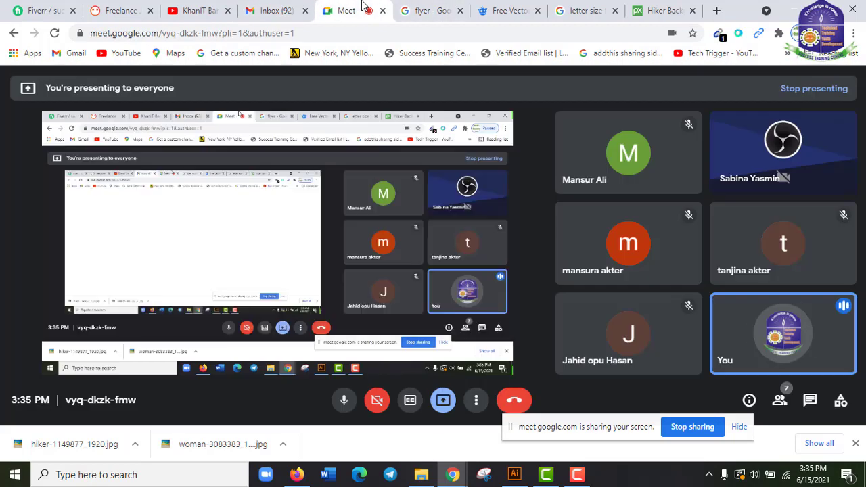
{"action": "left_click", "coordinate": [447, 8]}
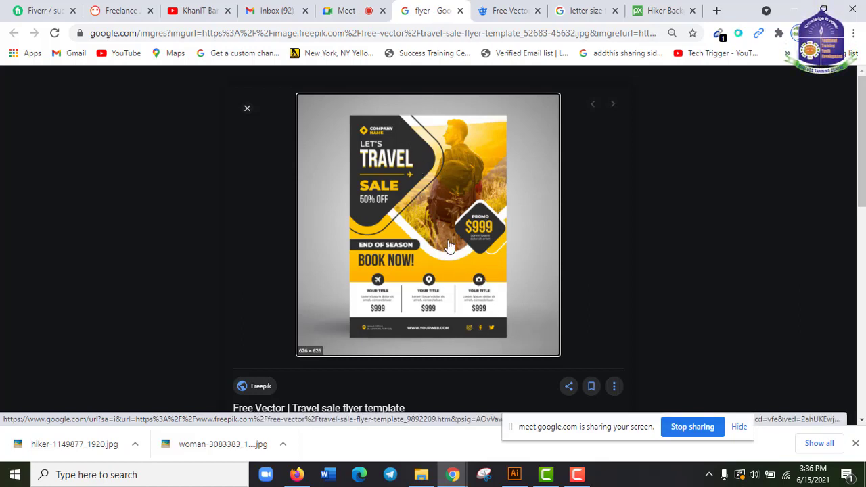
- Switch to Illustrator and look over the current business flyer design
{"action": "left_click", "coordinate": [517, 476]}
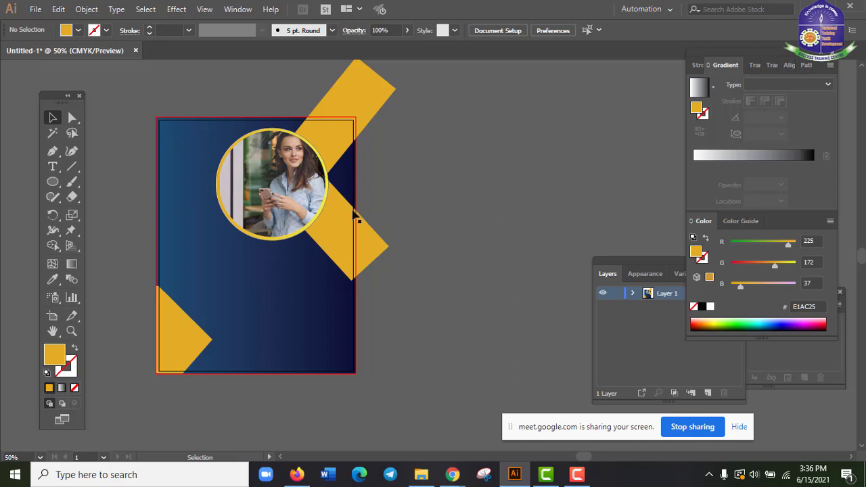
{"action": "key", "text": "alt+space"}
{"action": "key", "text": "Escape"}
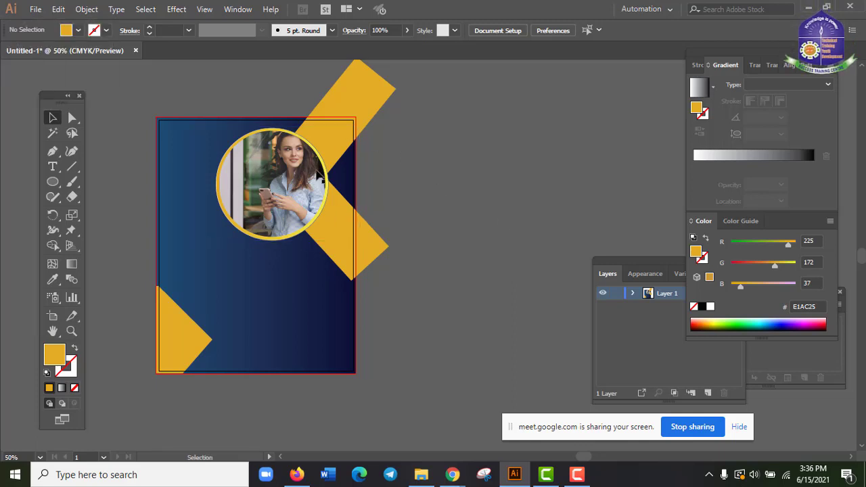
{"action": "left_click_drag", "start_coordinate": [185, 155], "coordinate": [286, 182]}
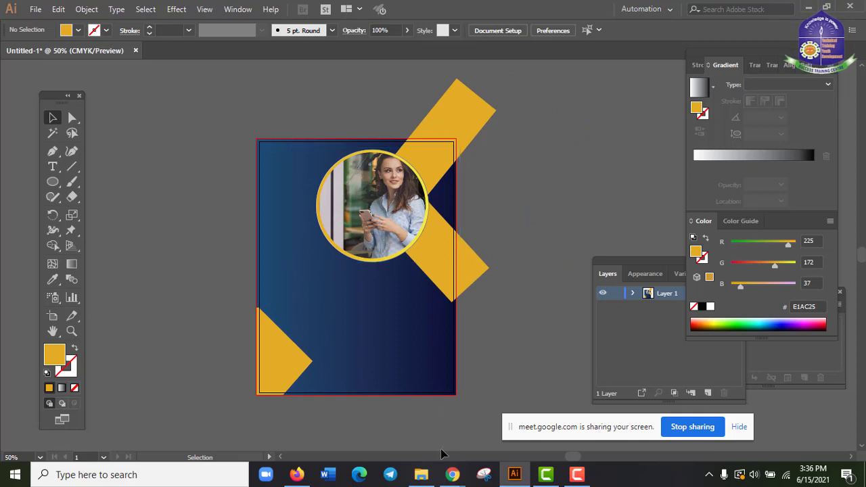
- Switch to Chrome and examine the travel sale flyer on its Freepik page, from the headline and photo to the service columns and footer
{"action": "mouse_move", "coordinate": [453, 474]}
{"action": "mouse_move", "coordinate": [402, 407]}
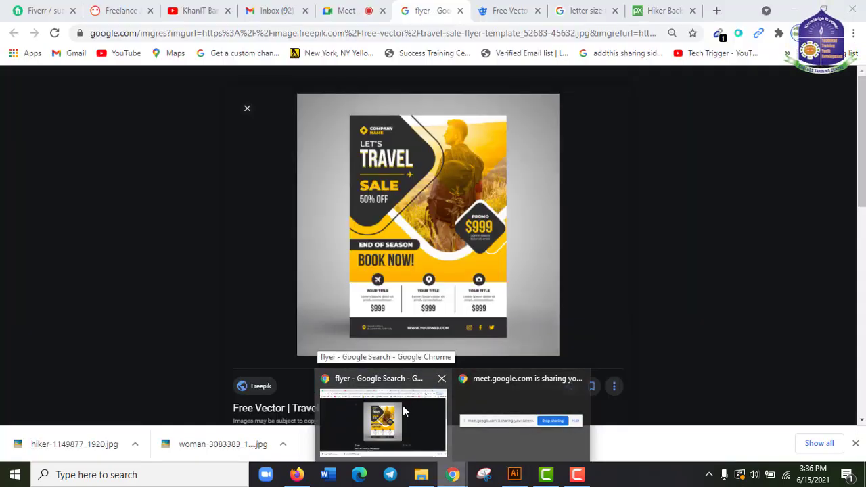
{"action": "left_click", "coordinate": [403, 406]}
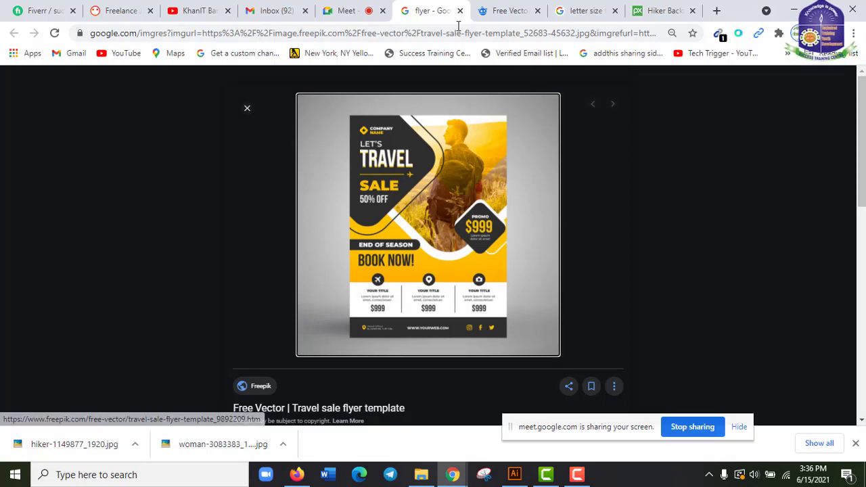
{"action": "left_click", "coordinate": [504, 7]}
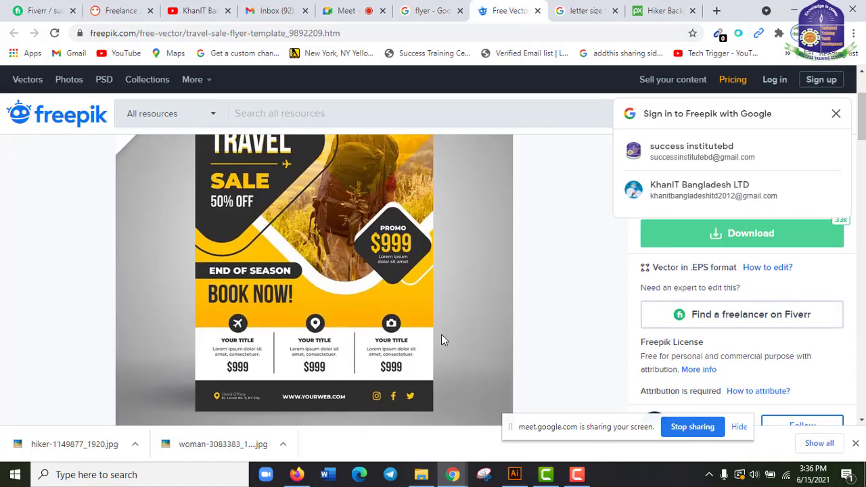
{"action": "scroll", "coordinate": [339, 206], "scroll_direction": "up", "scroll_amount": 2}
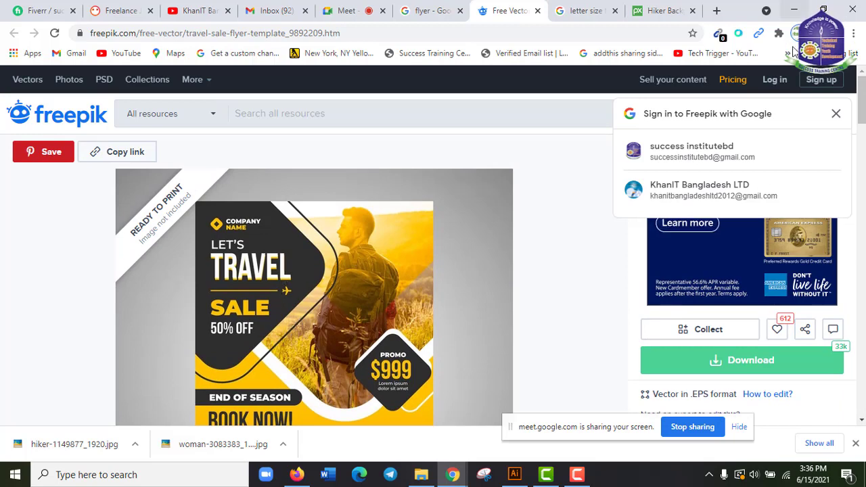
{"action": "scroll", "coordinate": [463, 286], "scroll_direction": "down", "scroll_amount": 2}
{"action": "scroll", "coordinate": [463, 286], "scroll_direction": "up", "scroll_amount": 2}
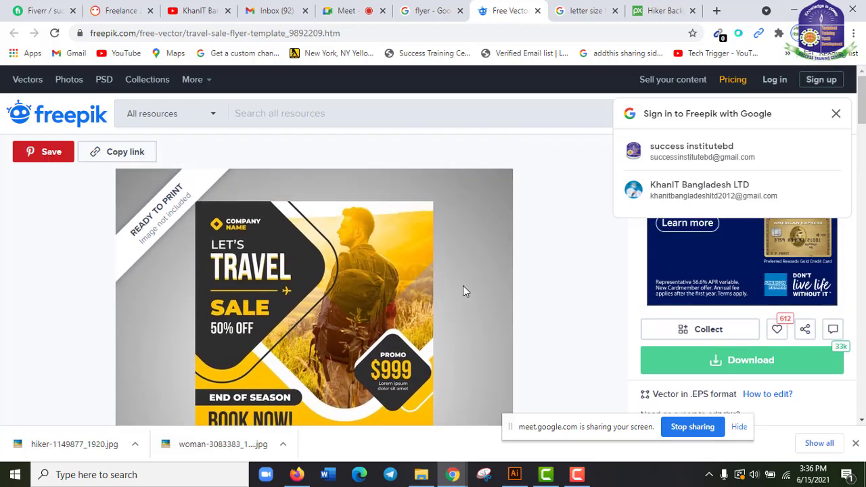
{"action": "scroll", "coordinate": [389, 283], "scroll_direction": "down", "scroll_amount": 2}
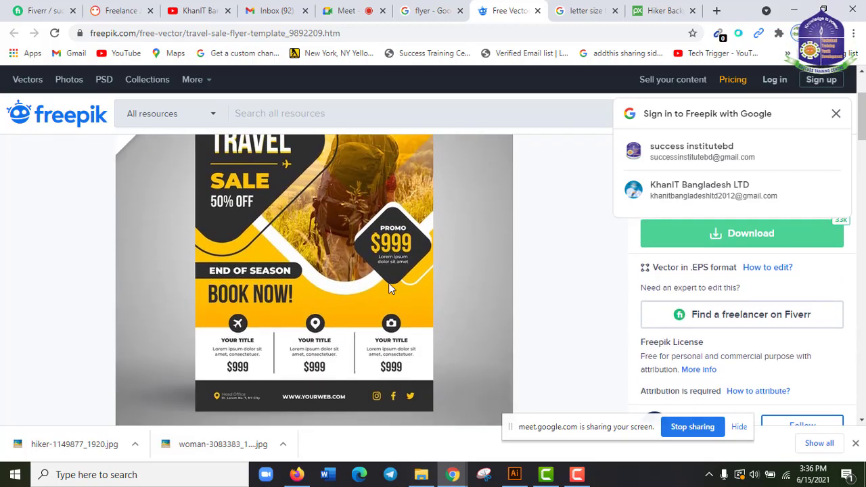
- Examine the travel sale flyer template on Freepik, from the heading and hiker photo down to the price columns and contact footer
{"action": "scroll", "coordinate": [389, 287], "scroll_direction": "up", "scroll_amount": 1}
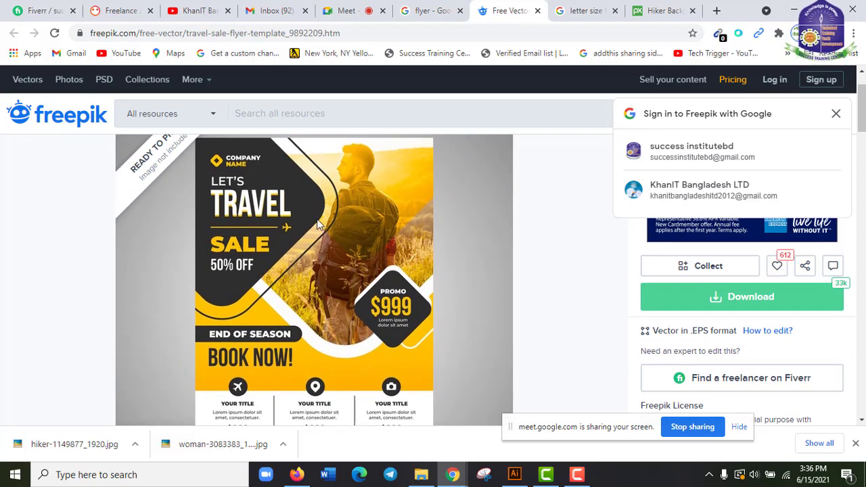
{"action": "scroll", "coordinate": [319, 225], "scroll_direction": "down", "scroll_amount": 2}
{"action": "scroll", "coordinate": [318, 228], "scroll_direction": "up", "scroll_amount": 3}
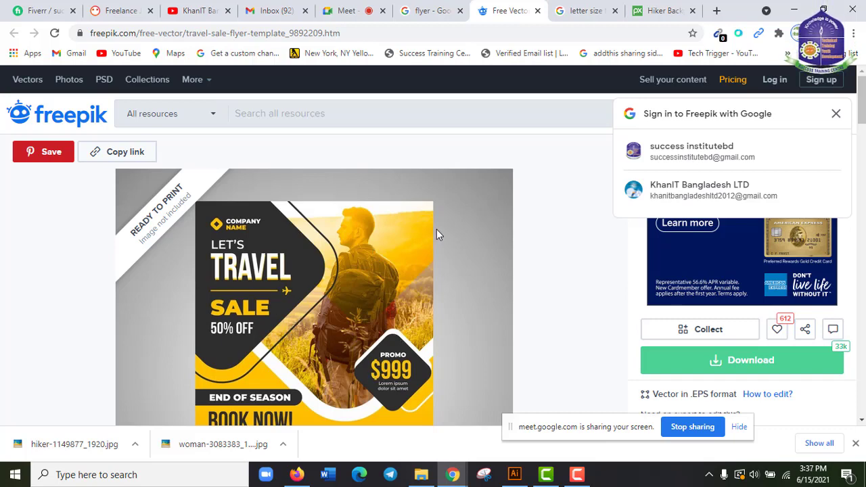
{"action": "scroll", "coordinate": [441, 319], "scroll_direction": "down", "scroll_amount": 1}
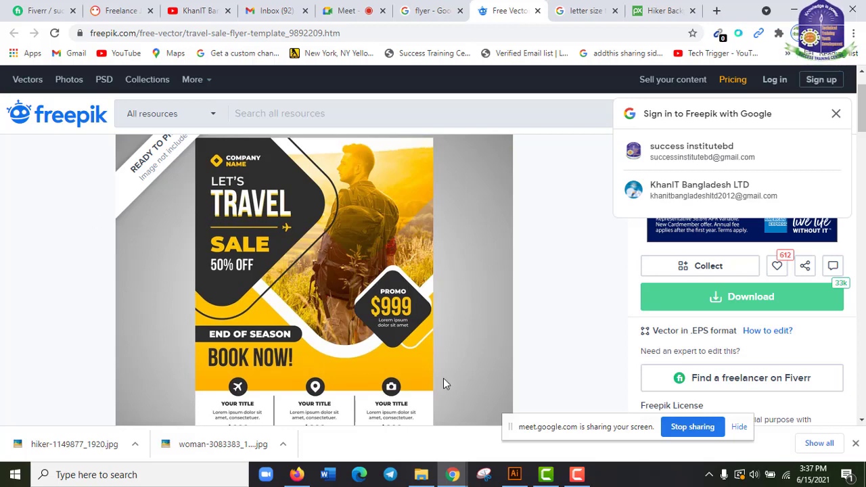
{"action": "scroll", "coordinate": [428, 398], "scroll_direction": "down", "scroll_amount": 3}
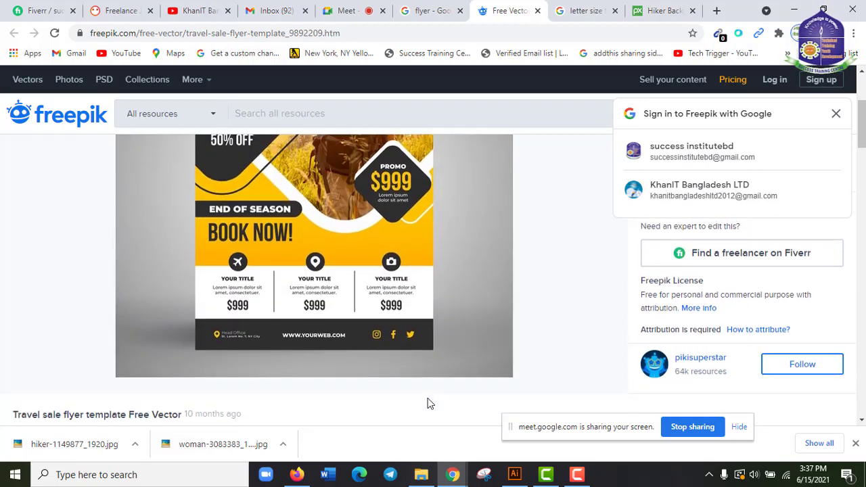
{"action": "scroll", "coordinate": [428, 398], "scroll_direction": "up", "scroll_amount": 3}
{"action": "scroll", "coordinate": [428, 398], "scroll_direction": "down", "scroll_amount": 3}
{"action": "scroll", "coordinate": [429, 401], "scroll_direction": "up", "scroll_amount": 3}
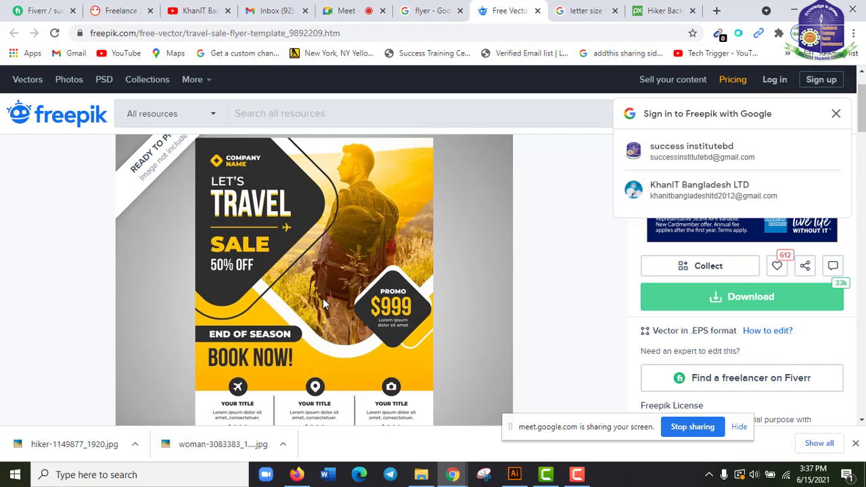
{"action": "scroll", "coordinate": [323, 305], "scroll_direction": "down", "scroll_amount": 3}
{"action": "scroll", "coordinate": [358, 337], "scroll_direction": "up", "scroll_amount": 3}
{"action": "scroll", "coordinate": [359, 339], "scroll_direction": "down", "scroll_amount": 2}
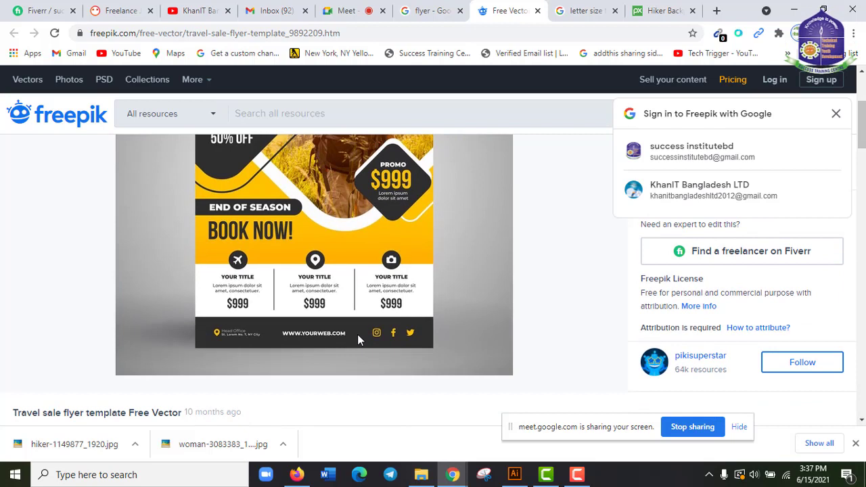
{"action": "scroll", "coordinate": [358, 338], "scroll_direction": "up", "scroll_amount": 1}
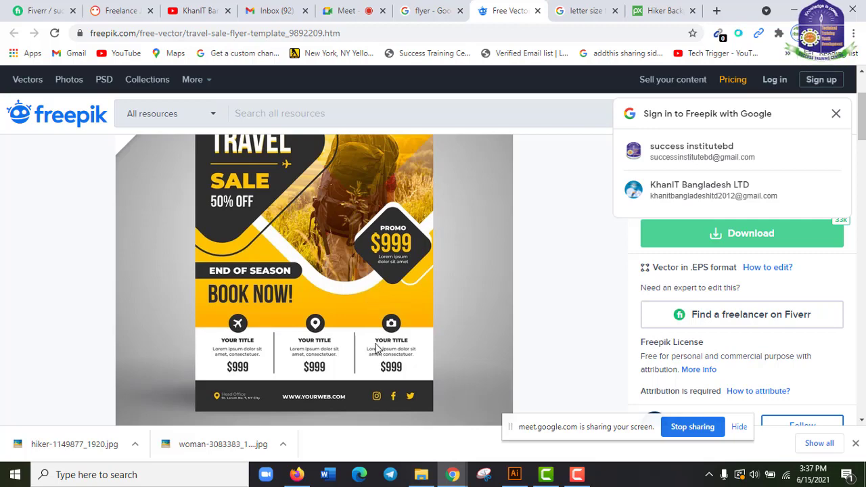
{"action": "scroll", "coordinate": [210, 267], "scroll_direction": "up", "scroll_amount": 2}
{"action": "scroll", "coordinate": [385, 336], "scroll_direction": "down", "scroll_amount": 2}
{"action": "scroll", "coordinate": [365, 257], "scroll_direction": "up", "scroll_amount": 2}
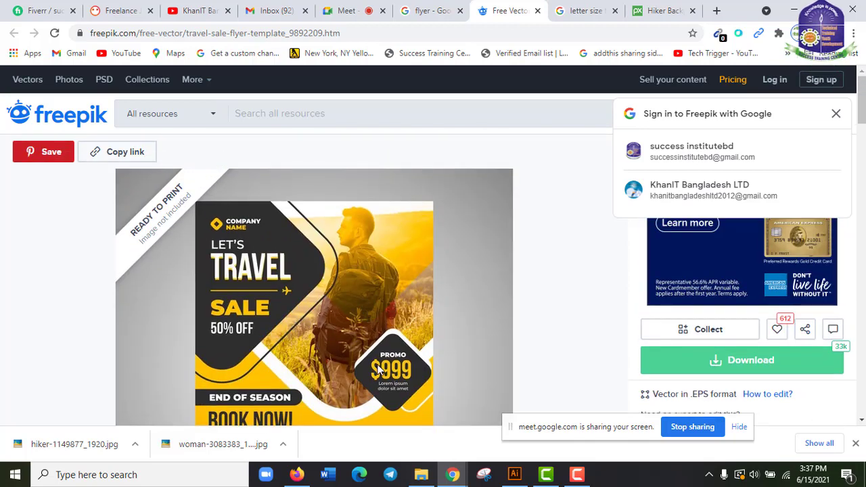
{"action": "scroll", "coordinate": [379, 367], "scroll_direction": "down", "scroll_amount": 4}
{"action": "scroll", "coordinate": [379, 369], "scroll_direction": "up", "scroll_amount": 2}
{"action": "scroll", "coordinate": [379, 369], "scroll_direction": "up", "scroll_amount": 1}
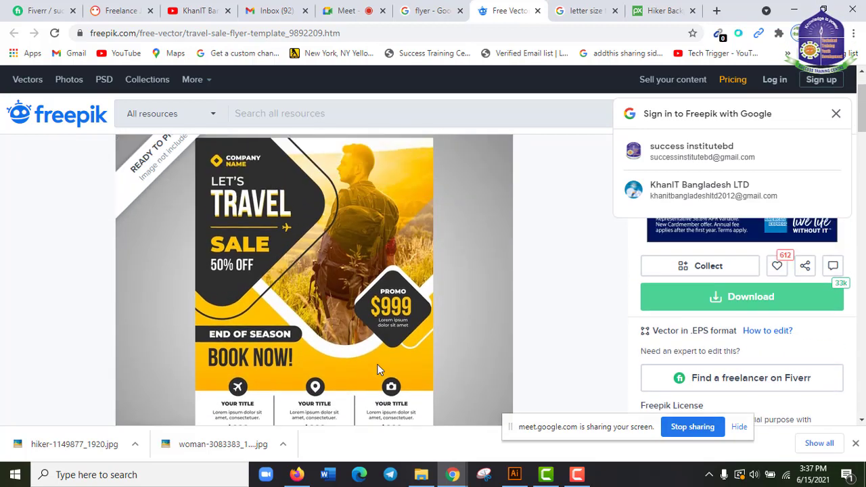
{"action": "scroll", "coordinate": [298, 340], "scroll_direction": "down", "scroll_amount": 2}
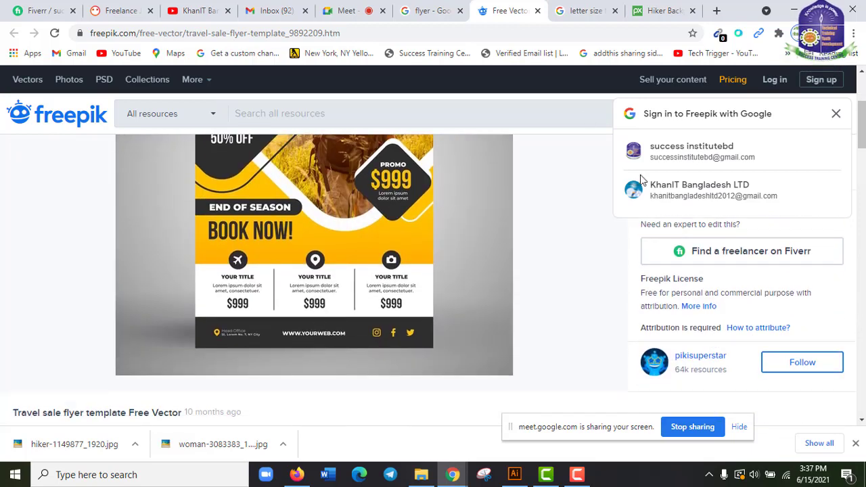
{"action": "scroll", "coordinate": [491, 298], "scroll_direction": "up", "scroll_amount": 2}
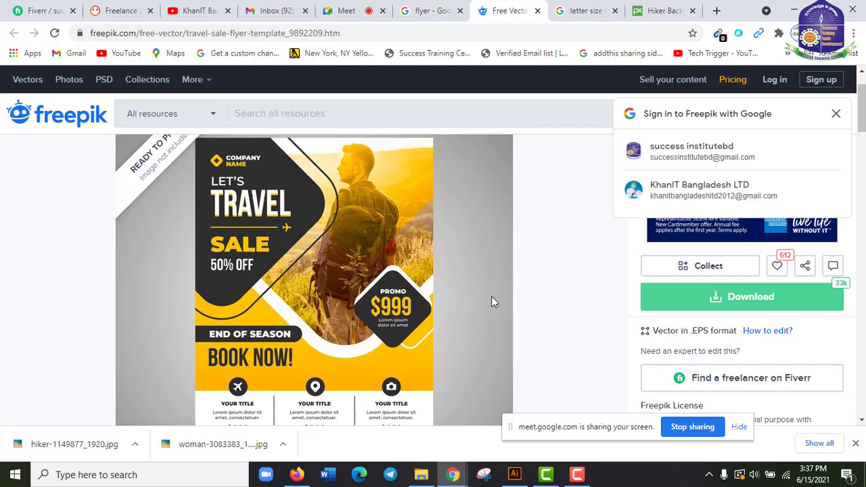
{"action": "scroll", "coordinate": [426, 364], "scroll_direction": "down", "scroll_amount": 1}
{"action": "scroll", "coordinate": [427, 366], "scroll_direction": "up", "scroll_amount": 1}
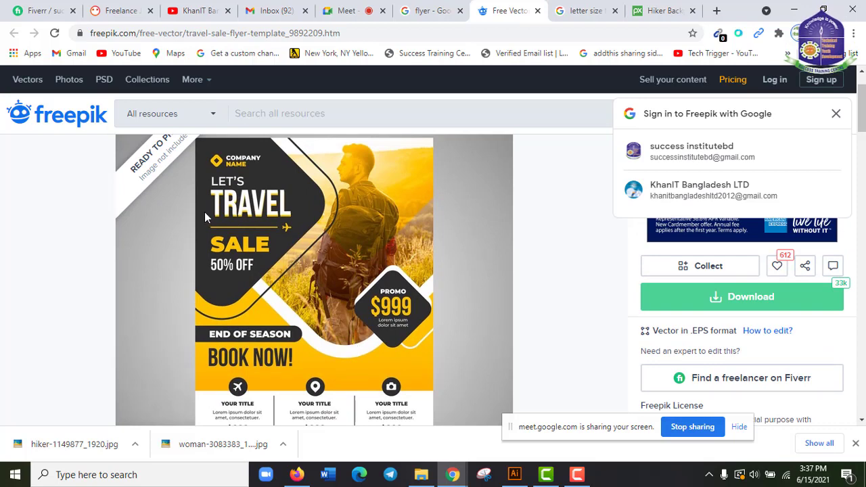
{"action": "scroll", "coordinate": [422, 356], "scroll_direction": "down", "scroll_amount": 1}
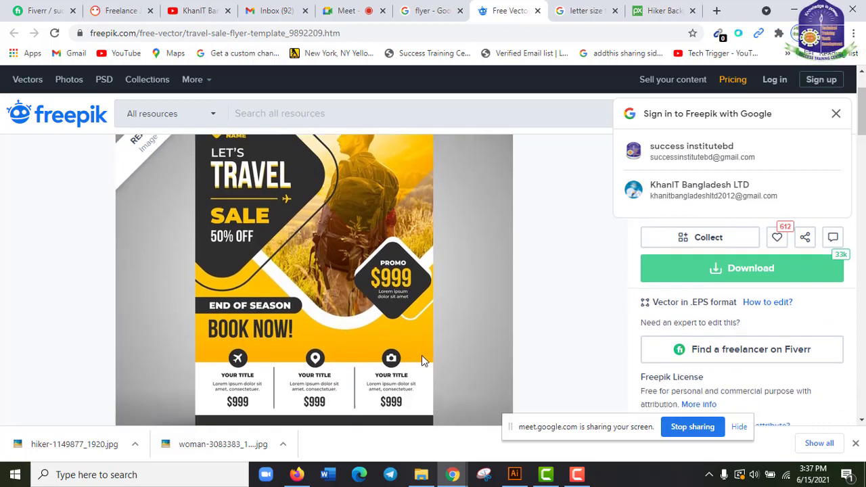
{"action": "scroll", "coordinate": [422, 359], "scroll_direction": "up", "scroll_amount": 2}
{"action": "scroll", "coordinate": [411, 356], "scroll_direction": "down", "scroll_amount": 3}
{"action": "scroll", "coordinate": [411, 362], "scroll_direction": "up", "scroll_amount": 2}
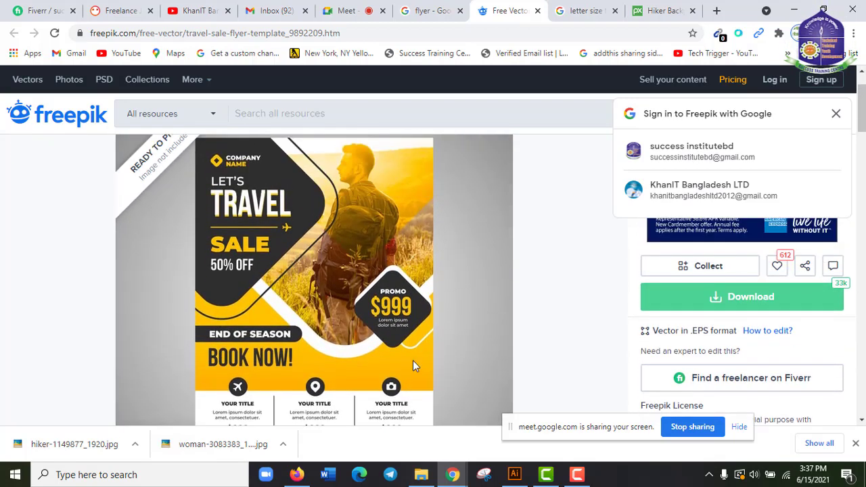
{"action": "scroll", "coordinate": [423, 362], "scroll_direction": "down", "scroll_amount": 3}
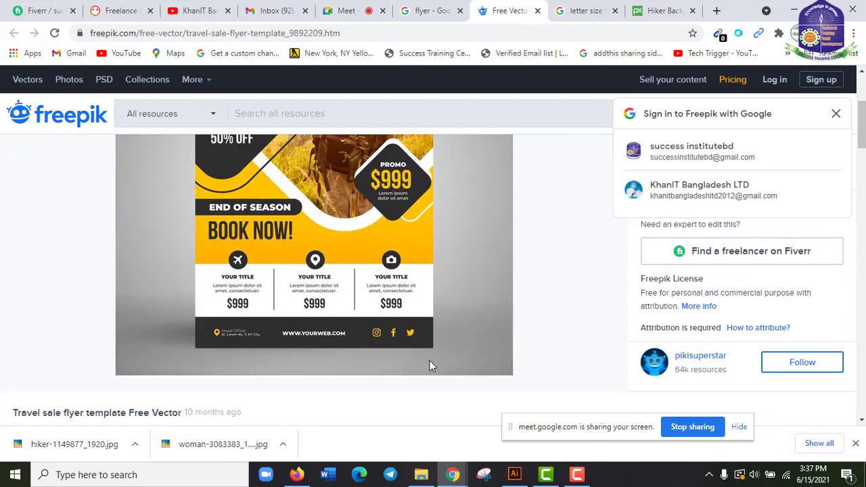
{"action": "scroll", "coordinate": [430, 362], "scroll_direction": "up", "scroll_amount": 3}
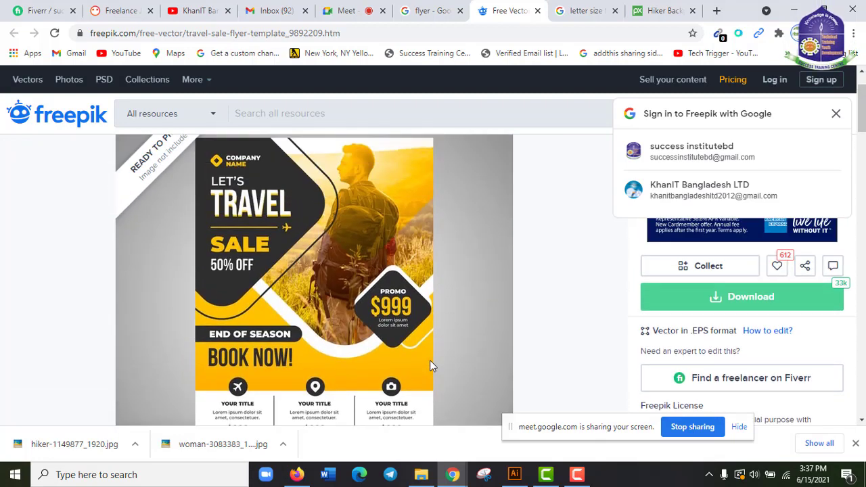
- Switch to Illustrator and set up a new document from the A4 print preset with units in inches
{"action": "left_click", "coordinate": [794, 10]}
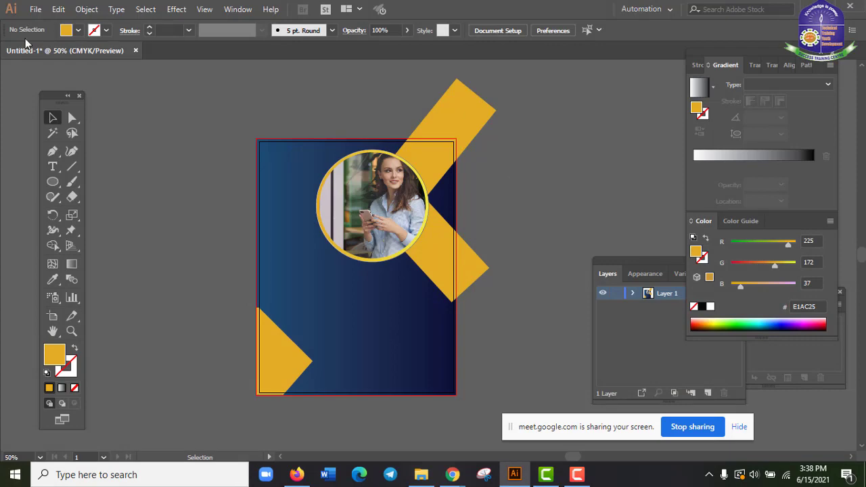
{"action": "left_click", "coordinate": [37, 14]}
{"action": "left_click", "coordinate": [55, 23]}
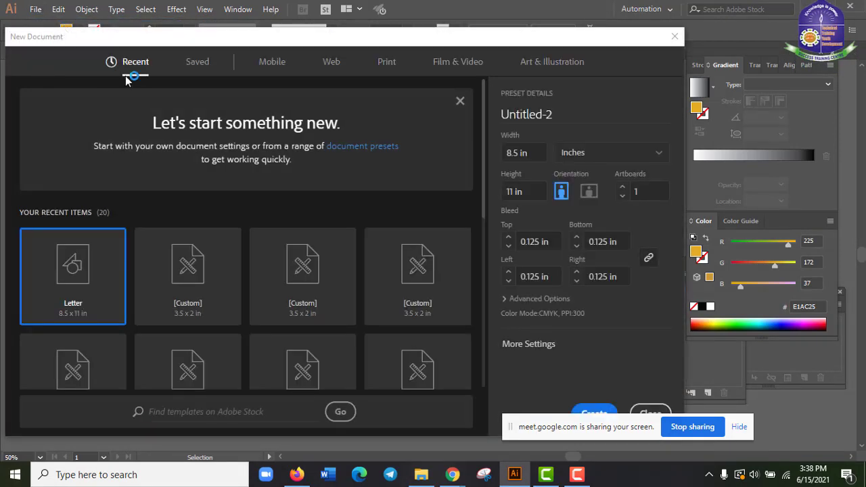
{"action": "left_click_drag", "start_coordinate": [363, 35], "coordinate": [435, 32]}
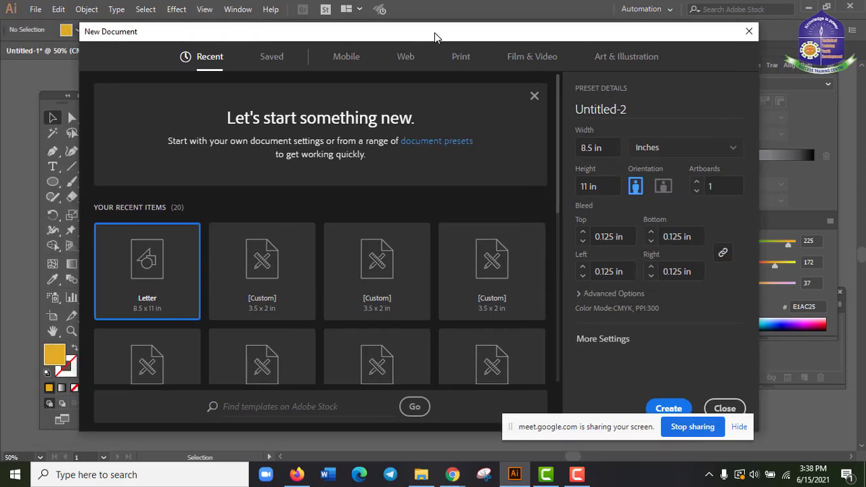
{"action": "left_click", "coordinate": [465, 65]}
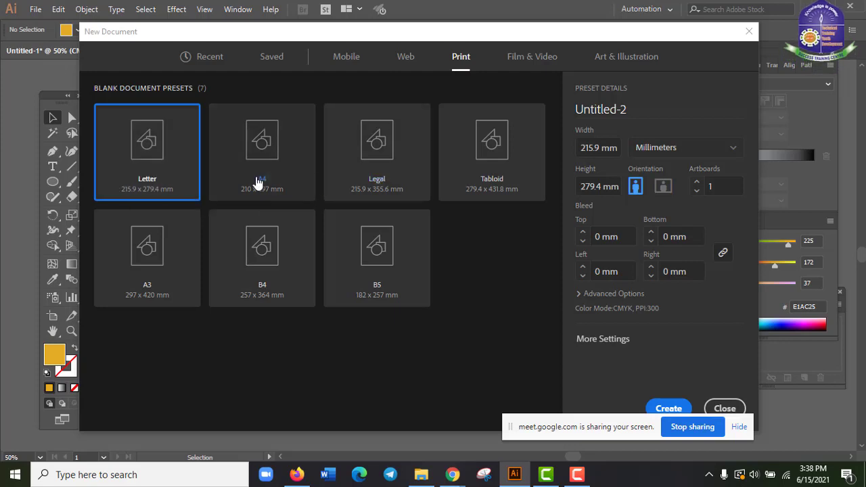
{"action": "left_click", "coordinate": [257, 180]}
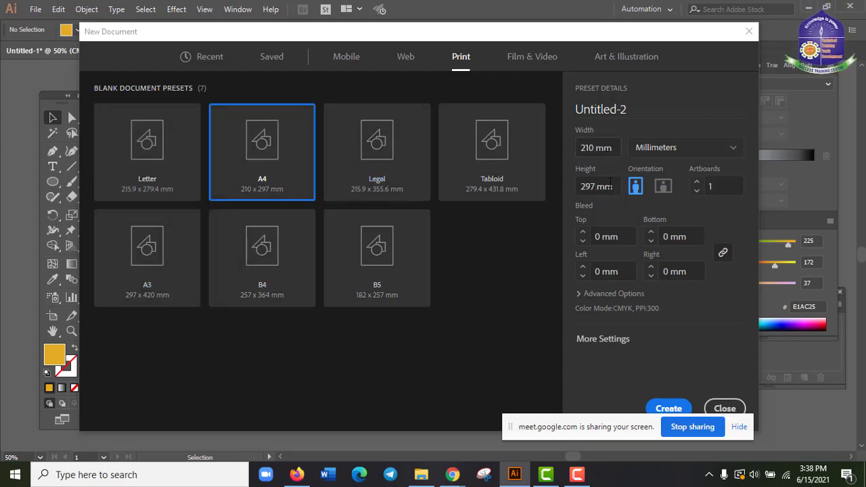
{"action": "left_click", "coordinate": [691, 148]}
{"action": "left_click", "coordinate": [679, 213]}
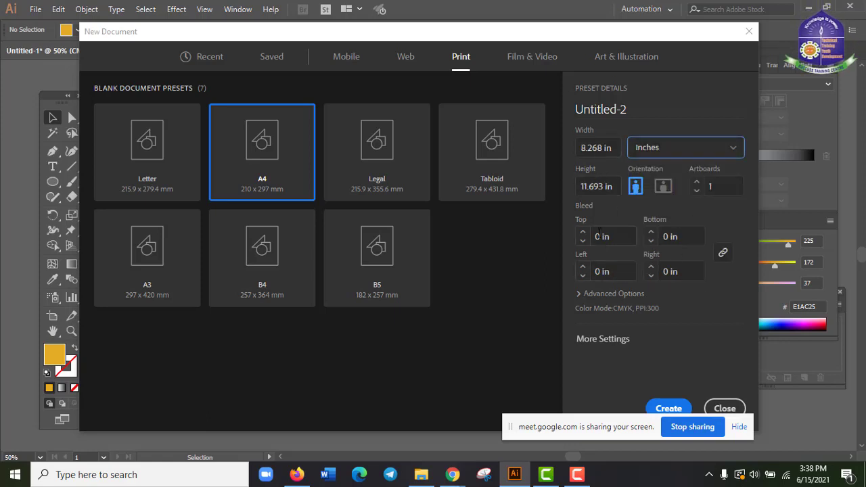
- Set a linked bleed of 0.125 in on all four sides and create the document
{"action": "left_click", "coordinate": [607, 237]}
{"action": "key", "text": "Right"}
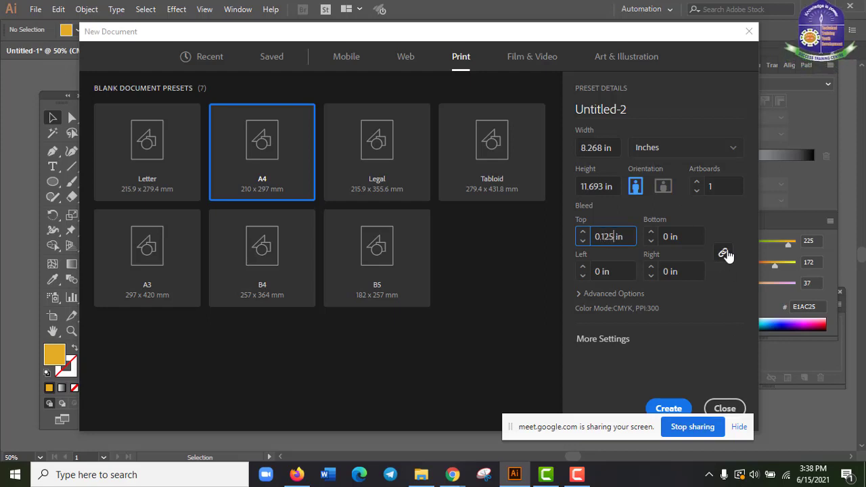
{"action": "left_click", "coordinate": [723, 252]}
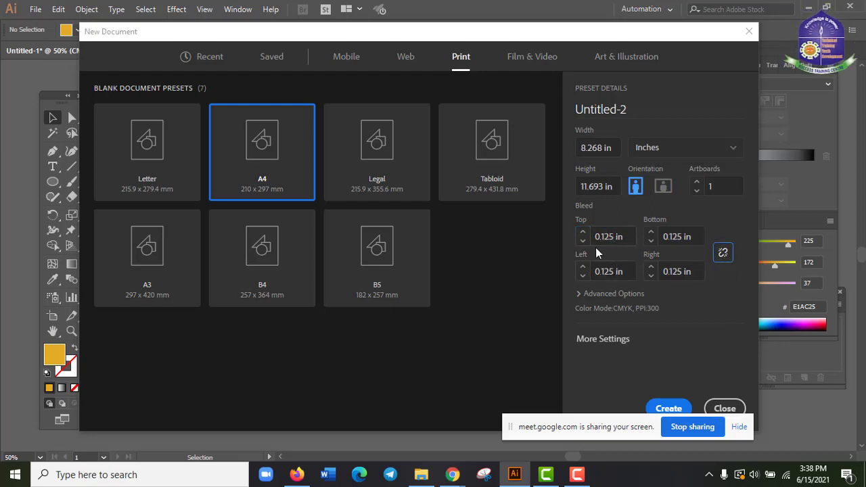
{"action": "left_click", "coordinate": [598, 271]}
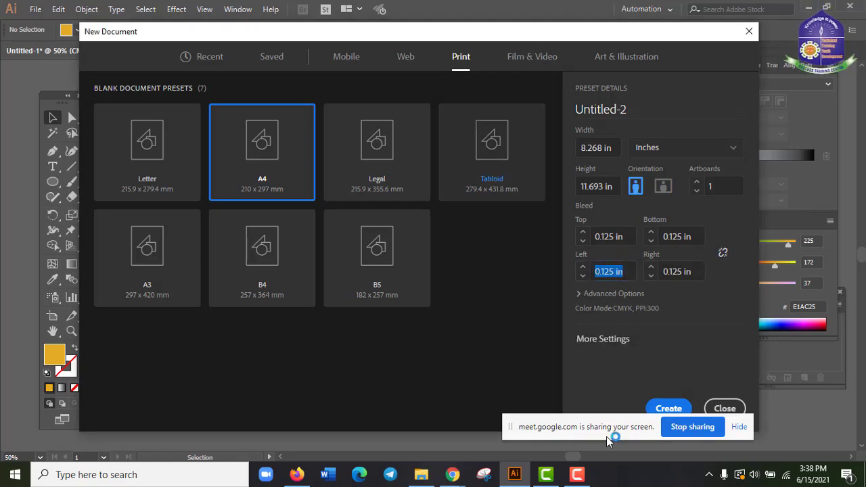
{"action": "left_click", "coordinate": [669, 410]}
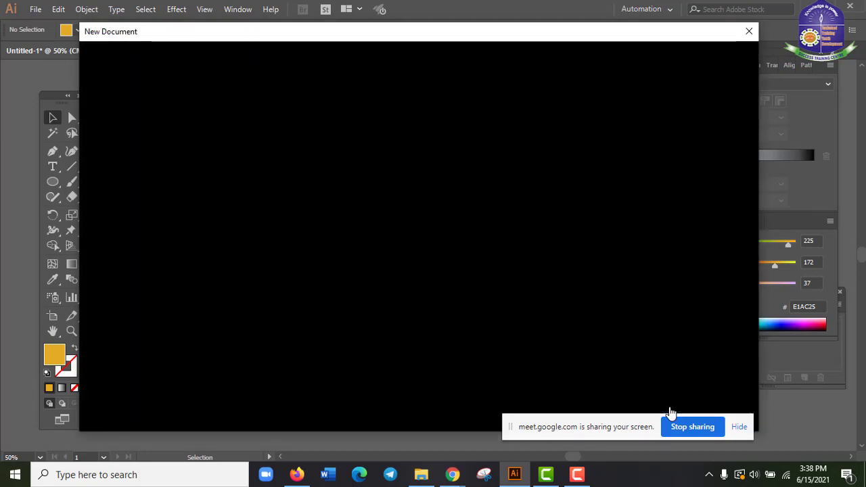
{"action": "scroll", "coordinate": [401, 312], "scroll_direction": "up", "scroll_amount": 1}
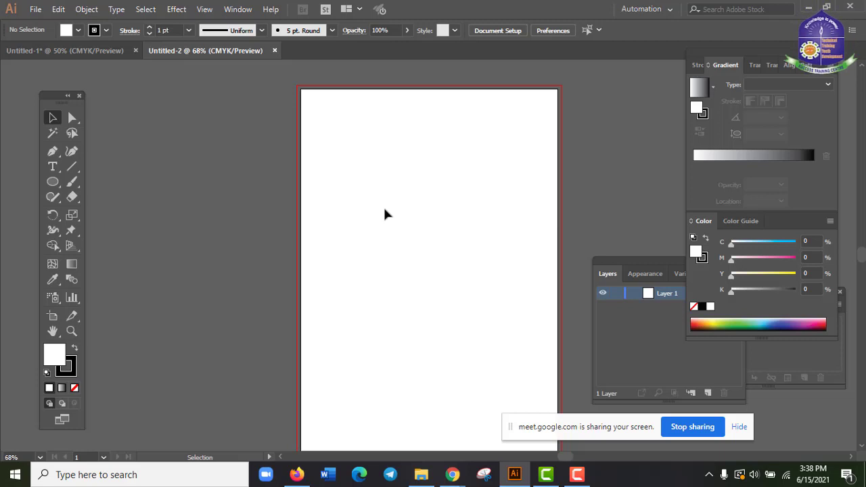
{"action": "key", "text": "ctrl+minus"}
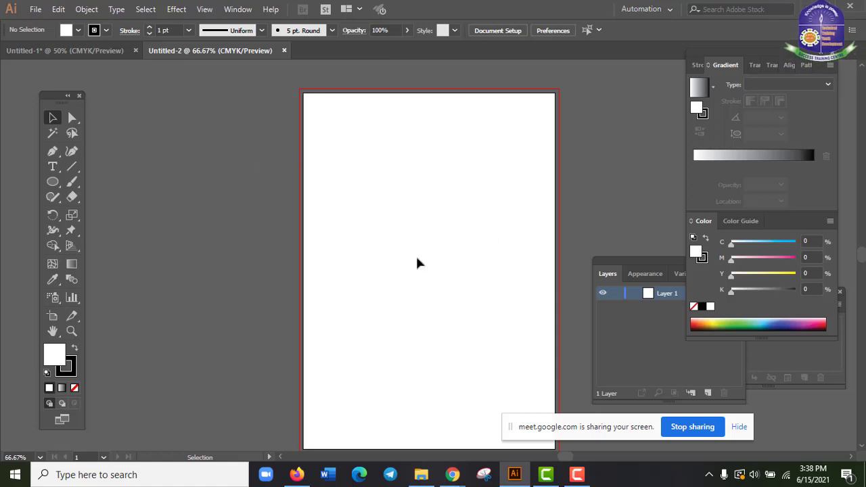
{"action": "key", "text": "ctrl+minus"}
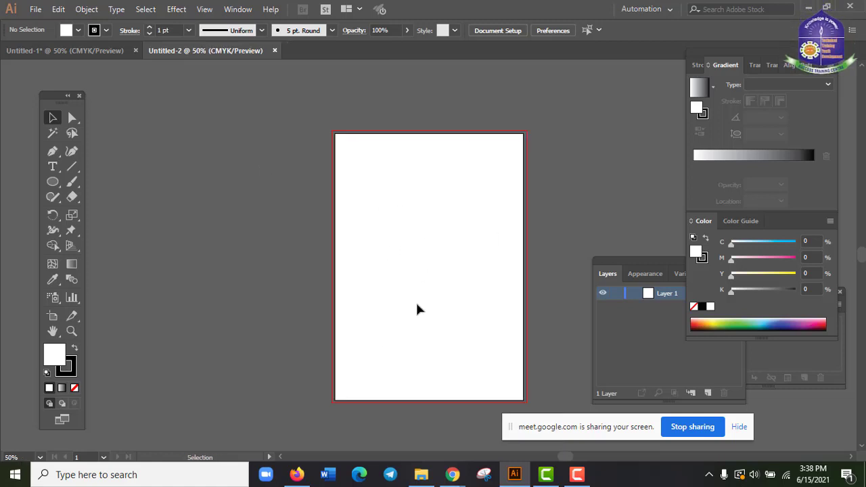
{"action": "left_click_drag", "start_coordinate": [442, 197], "coordinate": [338, 193]}
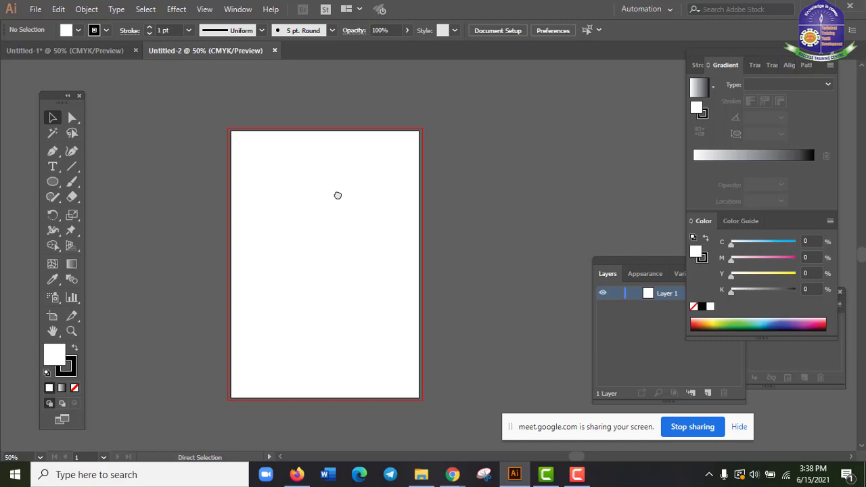
{"action": "key", "text": "ctrl+plus"}
{"action": "scroll", "coordinate": [436, 288], "scroll_direction": "down", "scroll_amount": 1}
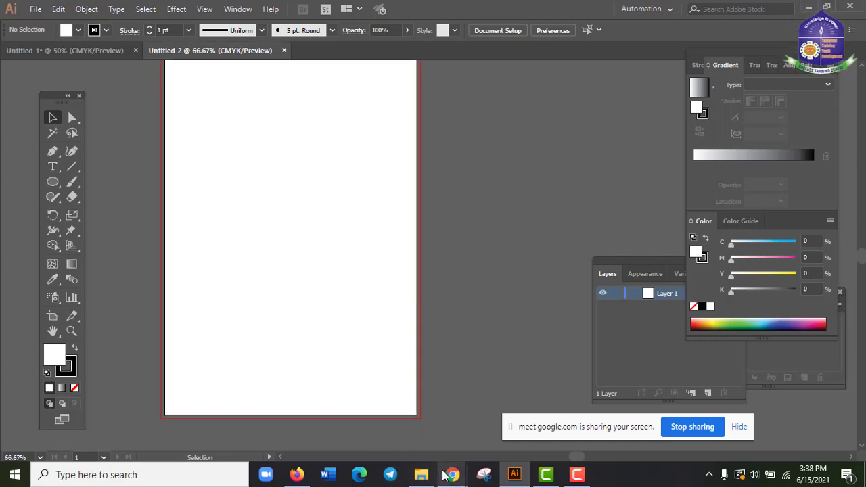
- Review the travel sale flyer's layout in Chrome once more and return to the blank A4 document in Illustrator
{"action": "mouse_move", "coordinate": [443, 476]}
{"action": "left_click", "coordinate": [399, 418]}
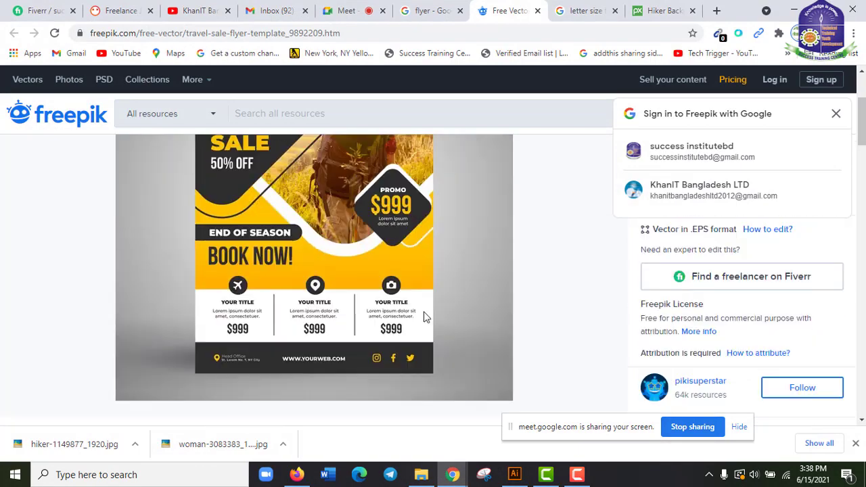
{"action": "scroll", "coordinate": [319, 363], "scroll_direction": "up", "scroll_amount": 3}
{"action": "scroll", "coordinate": [344, 323], "scroll_direction": "down", "scroll_amount": 4}
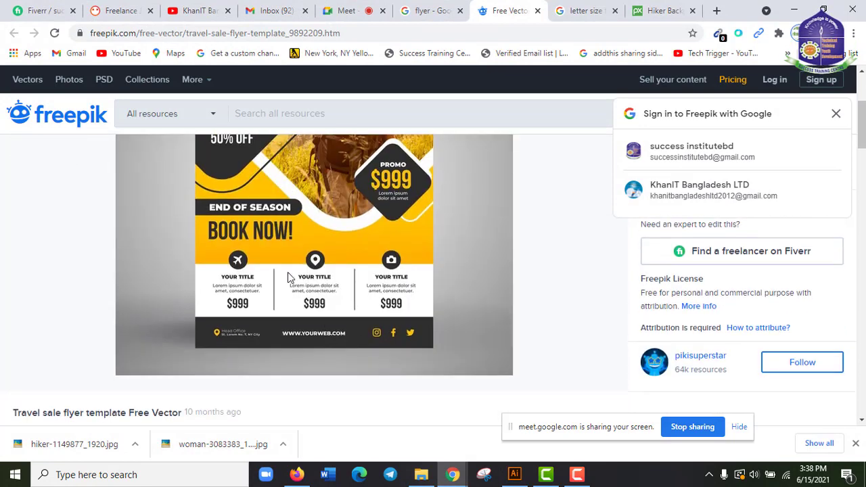
{"action": "scroll", "coordinate": [287, 272], "scroll_direction": "up", "scroll_amount": 2}
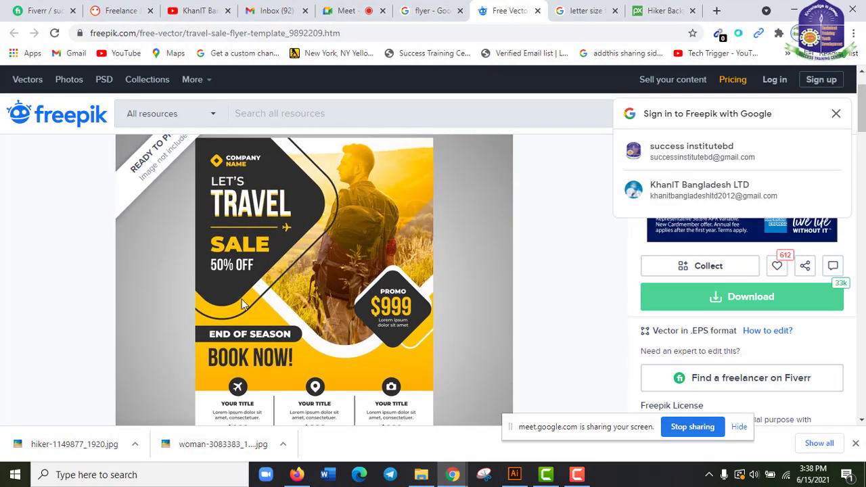
{"action": "left_click", "coordinate": [799, 8]}
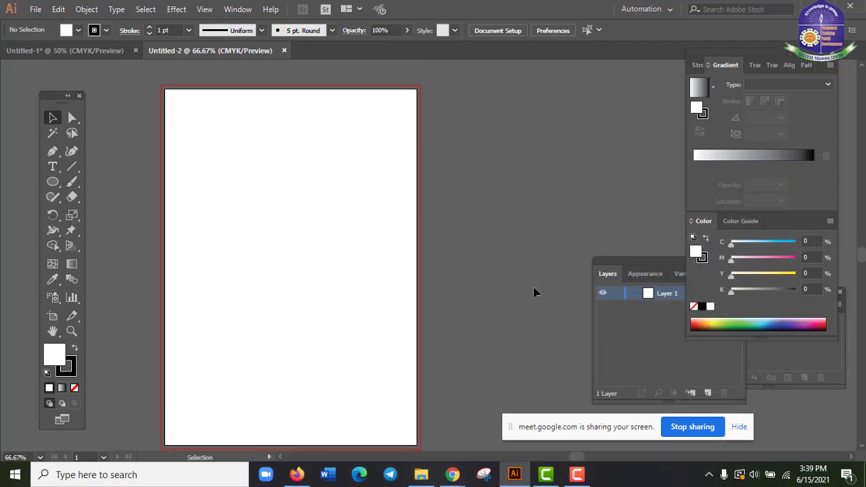
- Check the Freepik travel sale flyer in Chrome down to its price columns and footer, and switch back to Illustrator
{"action": "mouse_move", "coordinate": [453, 474]}
{"action": "left_click", "coordinate": [385, 430]}
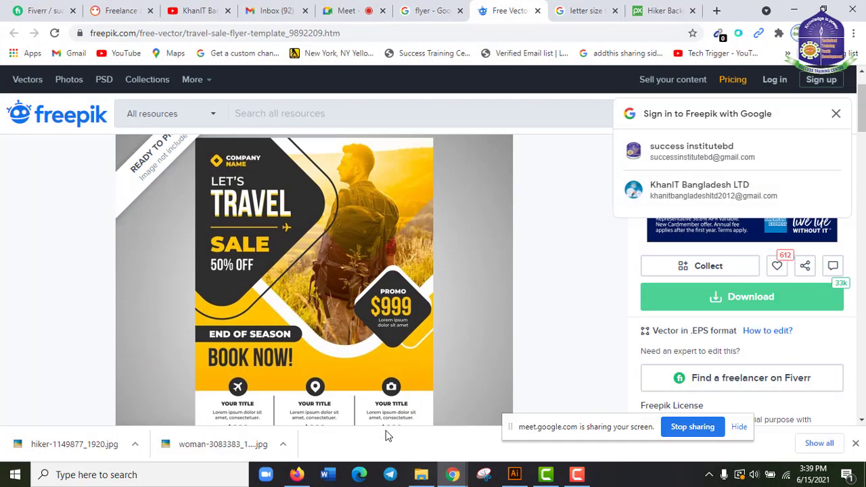
{"action": "scroll", "coordinate": [305, 305], "scroll_direction": "down", "scroll_amount": 1}
{"action": "scroll", "coordinate": [234, 224], "scroll_direction": "up", "scroll_amount": 1}
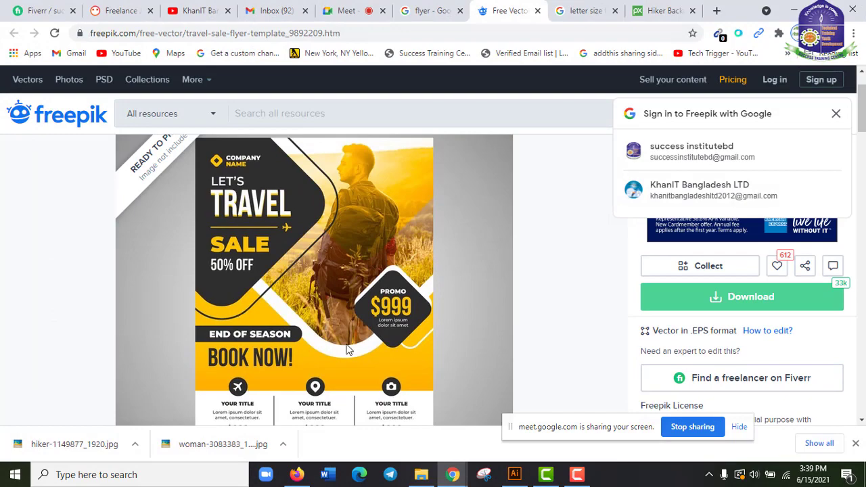
{"action": "scroll", "coordinate": [362, 350], "scroll_direction": "down", "scroll_amount": 3}
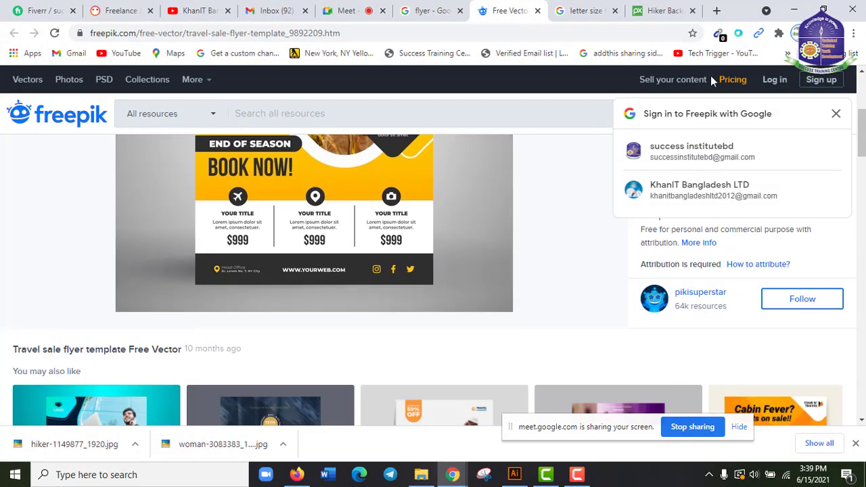
{"action": "left_click", "coordinate": [514, 474]}
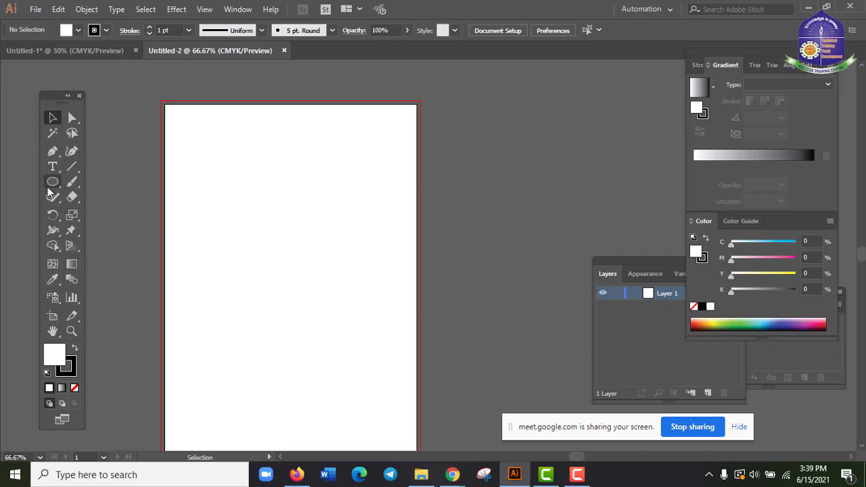
- Activate the Rectangle tool and set the drawing colours to a red fill with no stroke
{"action": "left_click", "coordinate": [51, 182]}
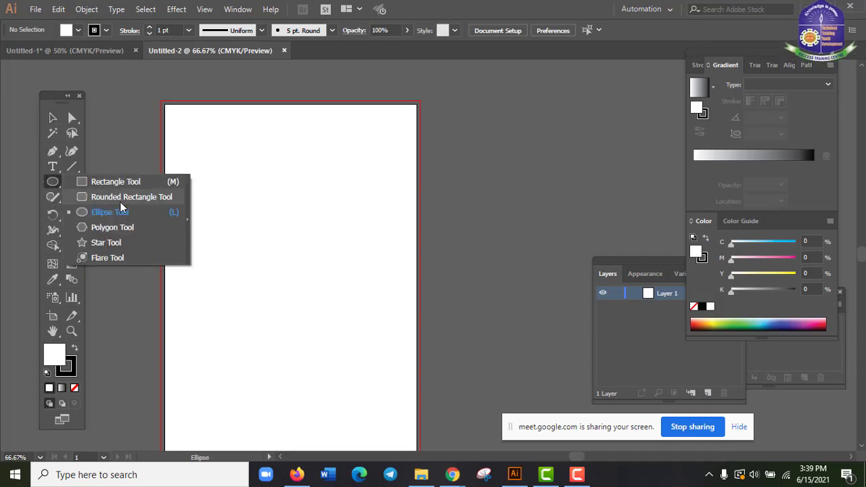
{"action": "left_click", "coordinate": [112, 182]}
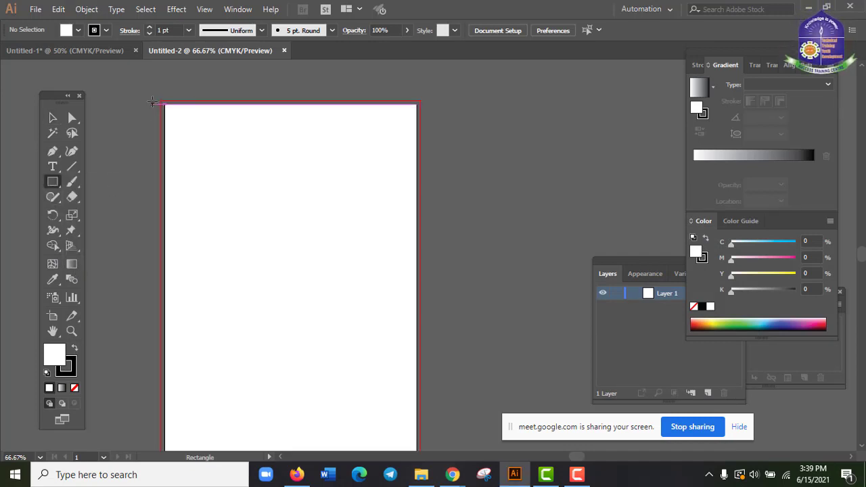
{"action": "left_click", "coordinate": [107, 30]}
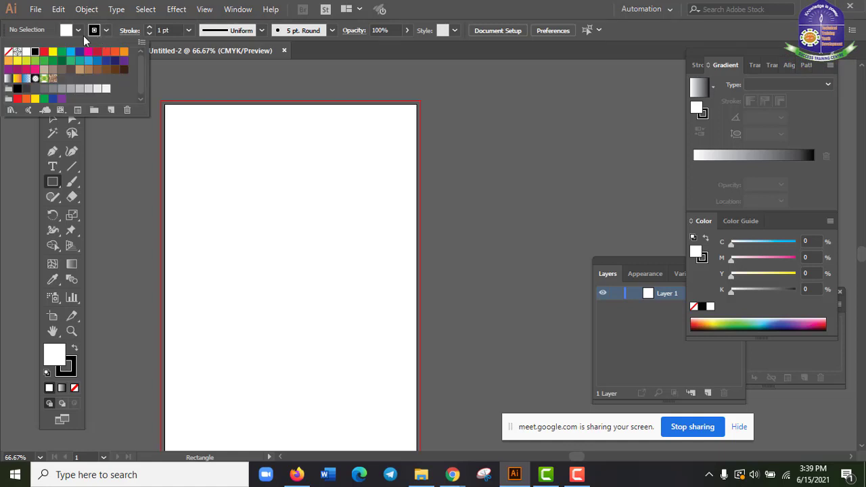
{"action": "left_click", "coordinate": [9, 52]}
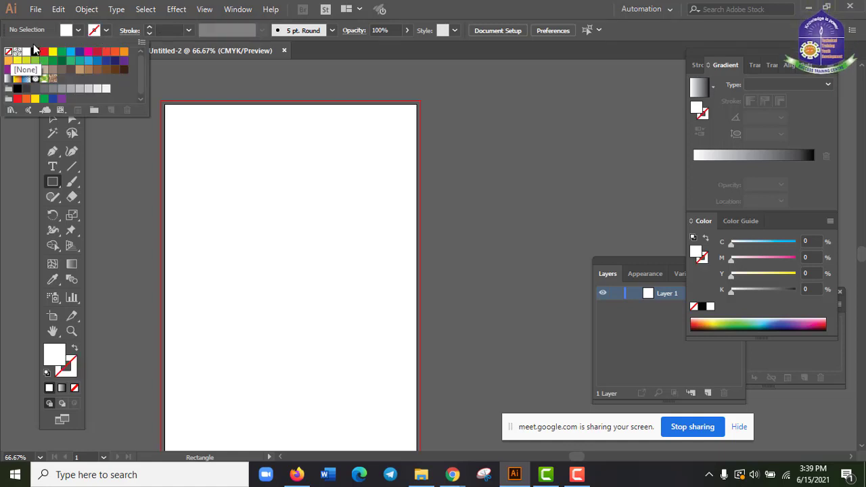
{"action": "left_click", "coordinate": [43, 52]}
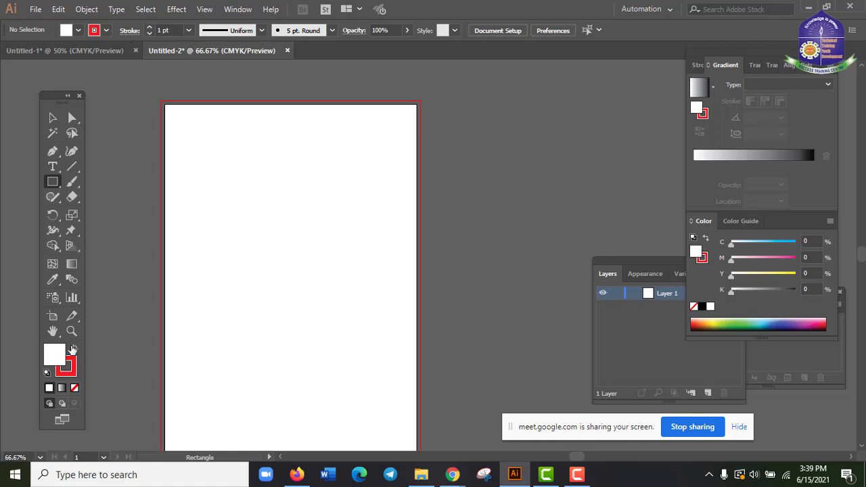
{"action": "left_click", "coordinate": [73, 348]}
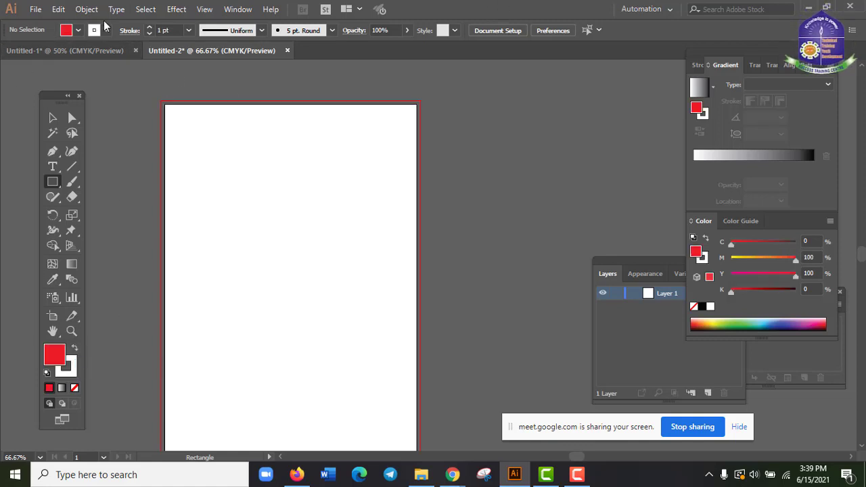
{"action": "left_click", "coordinate": [105, 30]}
{"action": "left_click", "coordinate": [9, 51]}
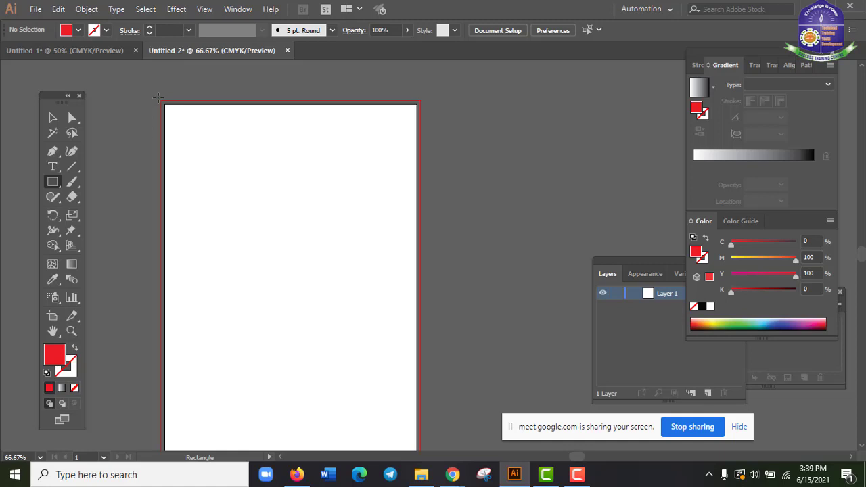
- Draw a background rectangle covering the whole A4 artboard including its bleed
{"action": "left_click_drag", "start_coordinate": [158, 97], "coordinate": [419, 393]}
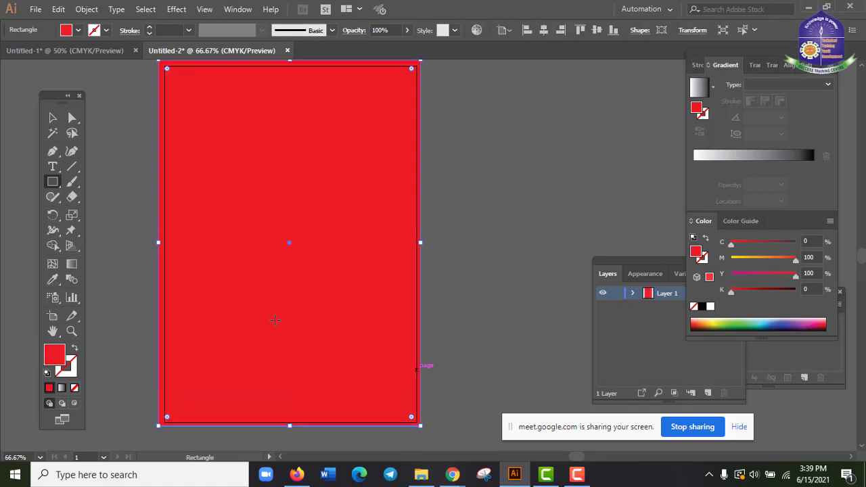
{"action": "left_click", "coordinate": [53, 119]}
{"action": "scroll", "coordinate": [129, 218], "scroll_direction": "up", "scroll_amount": 1}
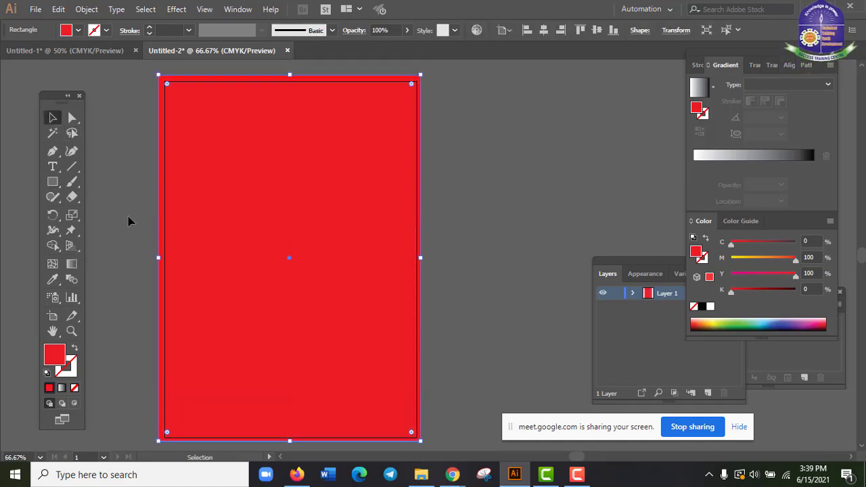
{"action": "left_click", "coordinate": [462, 137]}
{"action": "left_click_drag", "start_coordinate": [455, 135], "coordinate": [313, 205]}
{"action": "scroll", "coordinate": [357, 292], "scroll_direction": "down", "scroll_amount": 2}
{"action": "scroll", "coordinate": [356, 293], "scroll_direction": "up", "scroll_amount": 2}
{"action": "key", "text": "space"}
{"action": "left_click_drag", "start_coordinate": [242, 204], "coordinate": [333, 201]}
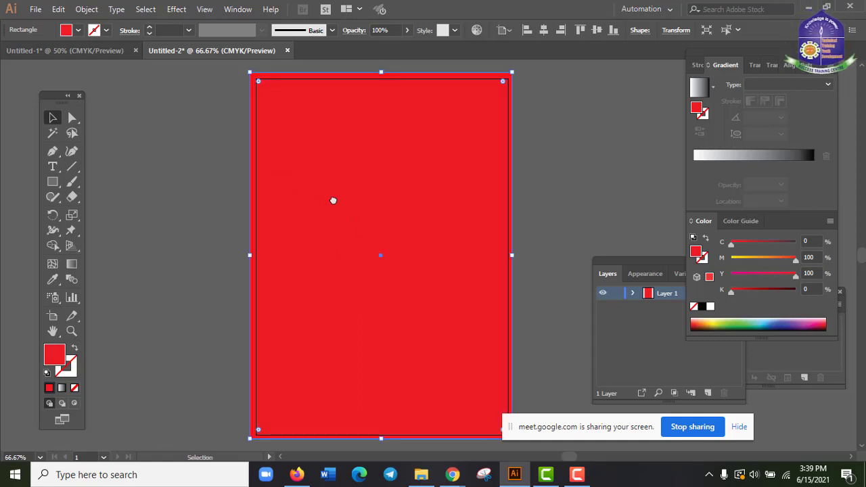
{"action": "left_click", "coordinate": [559, 161]}
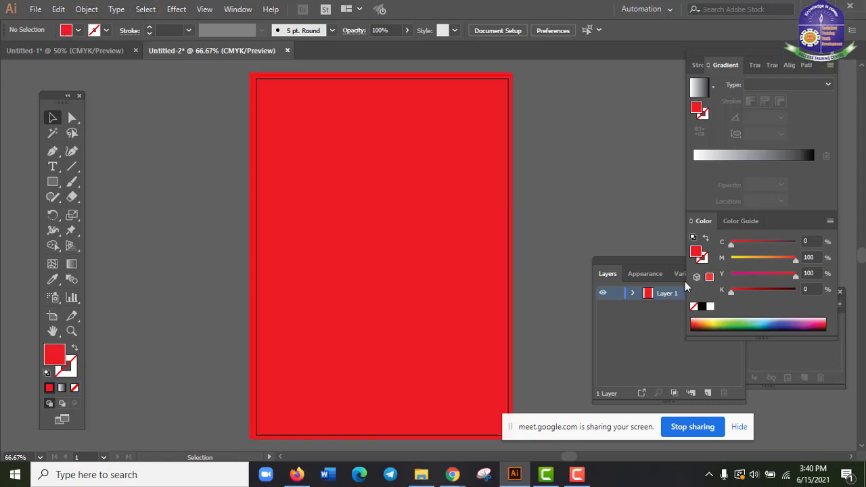
- Fill the background rectangle with the default white-to-black linear gradient
{"action": "left_click", "coordinate": [751, 155]}
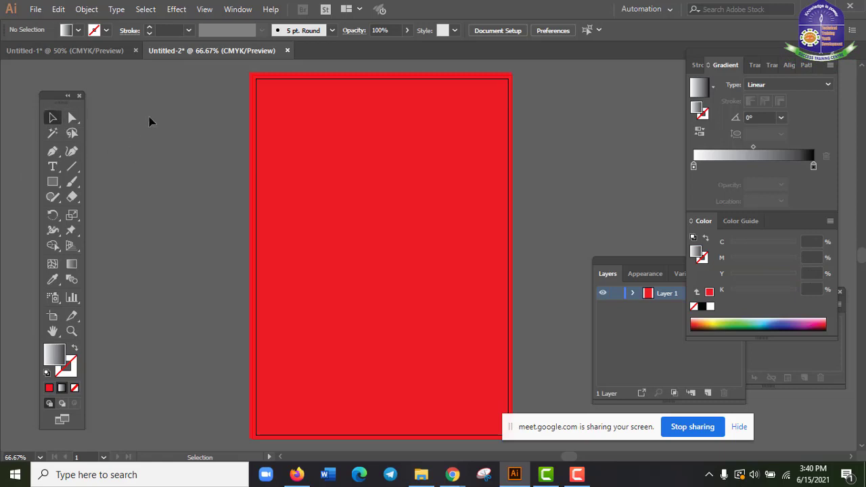
{"action": "left_click_drag", "start_coordinate": [150, 109], "coordinate": [309, 179]}
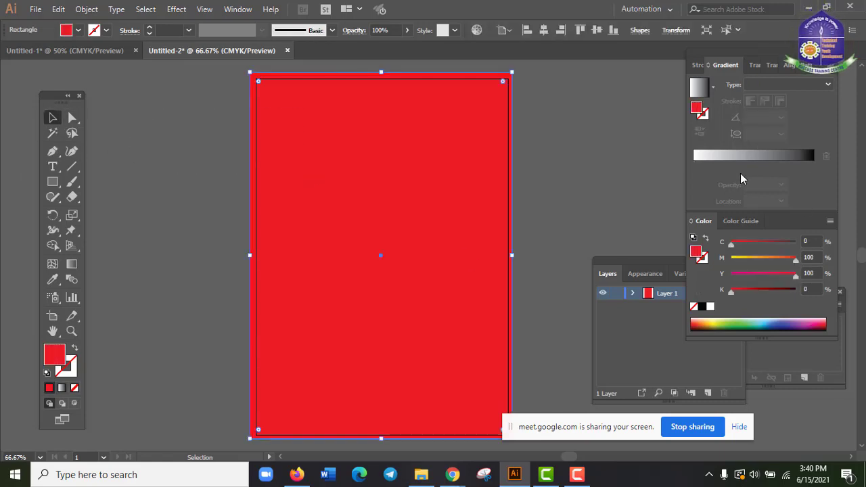
{"action": "left_click", "coordinate": [749, 157]}
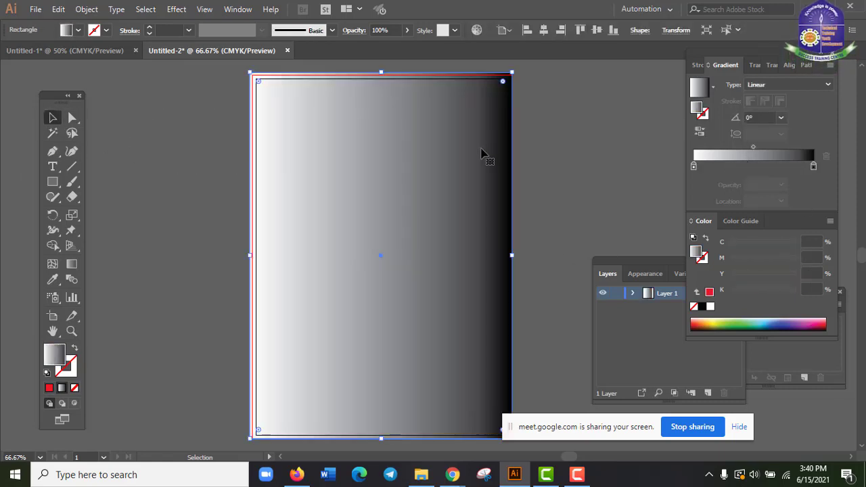
- Change the gradient's white starting stop to the CMYK Red swatch
{"action": "left_click", "coordinate": [694, 167]}
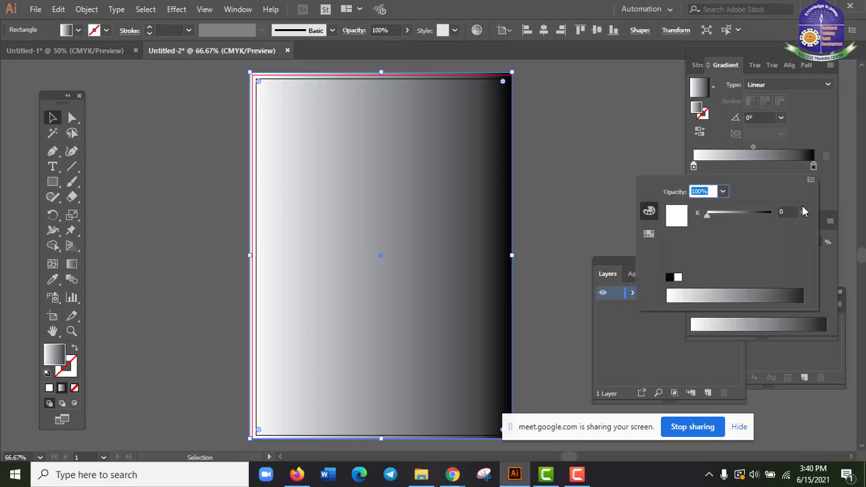
{"action": "left_click", "coordinate": [811, 180]}
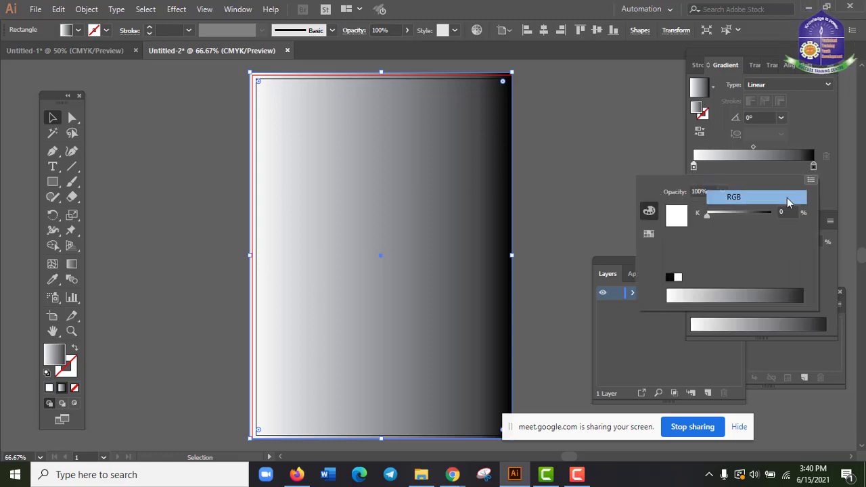
{"action": "left_click", "coordinate": [734, 197]}
{"action": "left_click", "coordinate": [649, 234]}
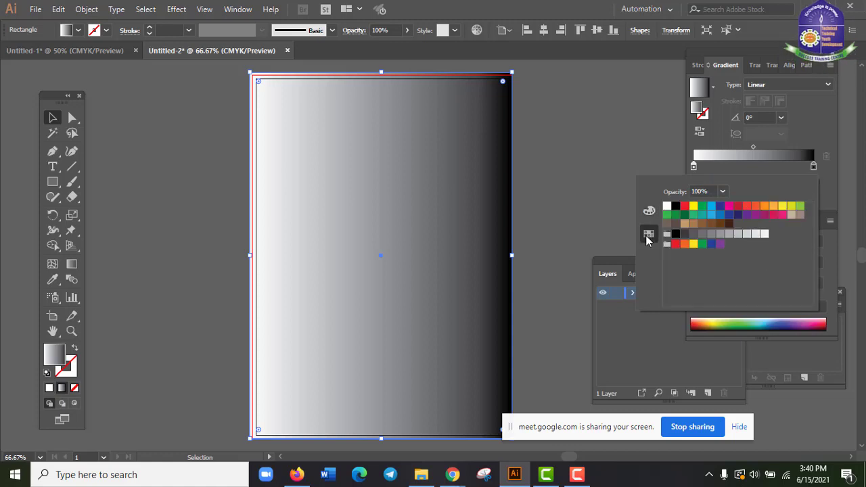
{"action": "left_click", "coordinate": [685, 206]}
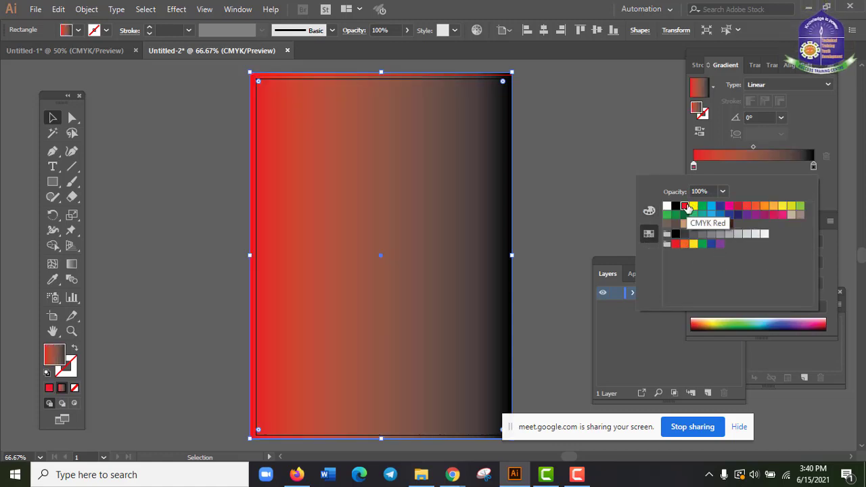
- Recolour the gradient's black end stop to dark red in RGB, with R 104, G 0 and B 0
{"action": "left_click", "coordinate": [814, 166]}
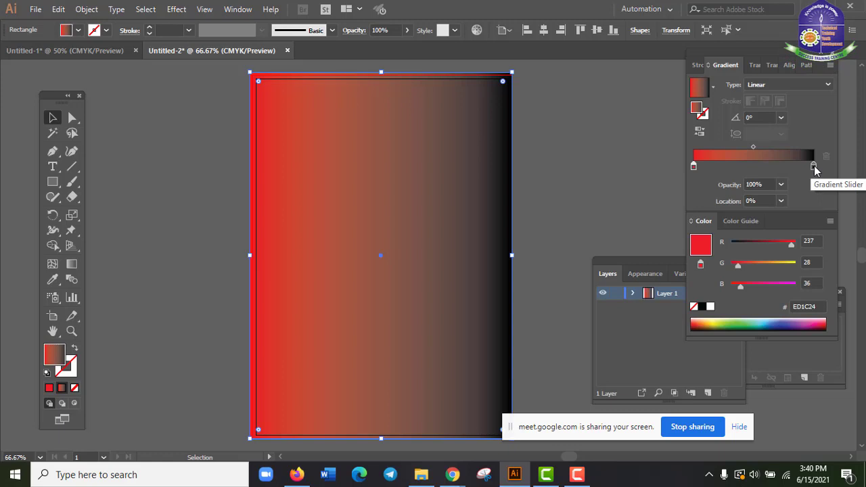
{"action": "double_click", "coordinate": [814, 166]}
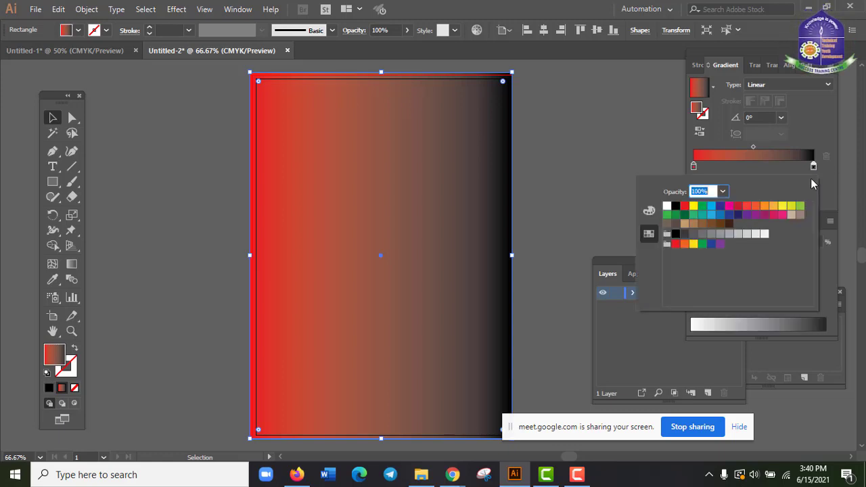
{"action": "left_click", "coordinate": [649, 212]}
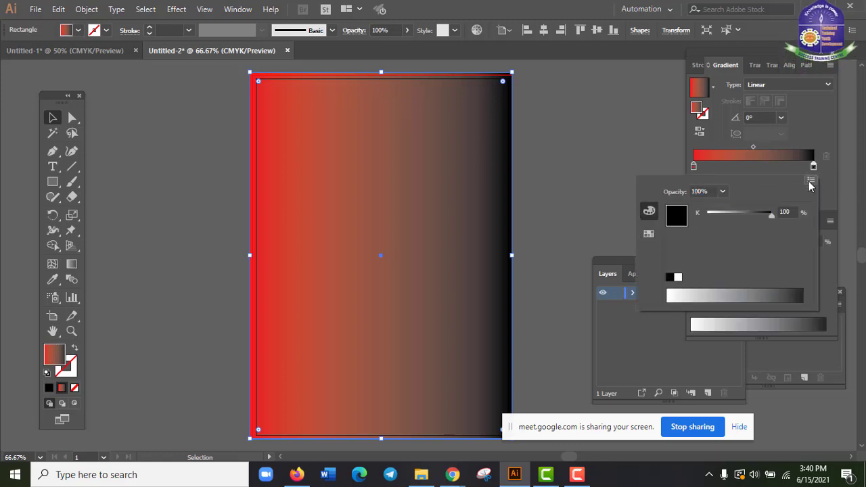
{"action": "left_click", "coordinate": [812, 180]}
{"action": "left_click", "coordinate": [779, 199]}
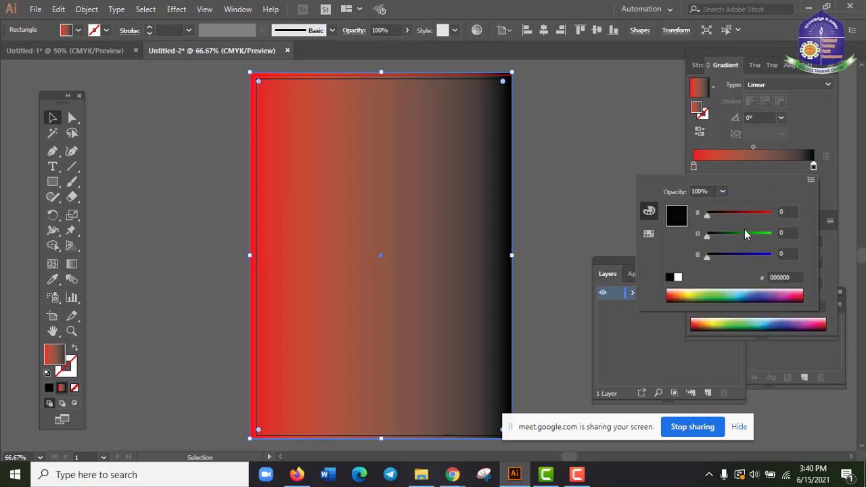
{"action": "left_click", "coordinate": [750, 211]}
{"action": "left_click", "coordinate": [739, 212]}
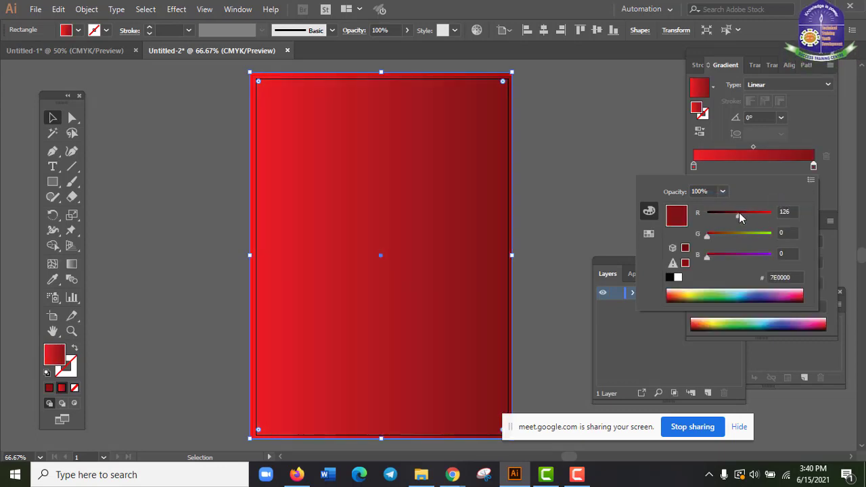
{"action": "left_click_drag", "start_coordinate": [739, 212], "coordinate": [734, 214]}
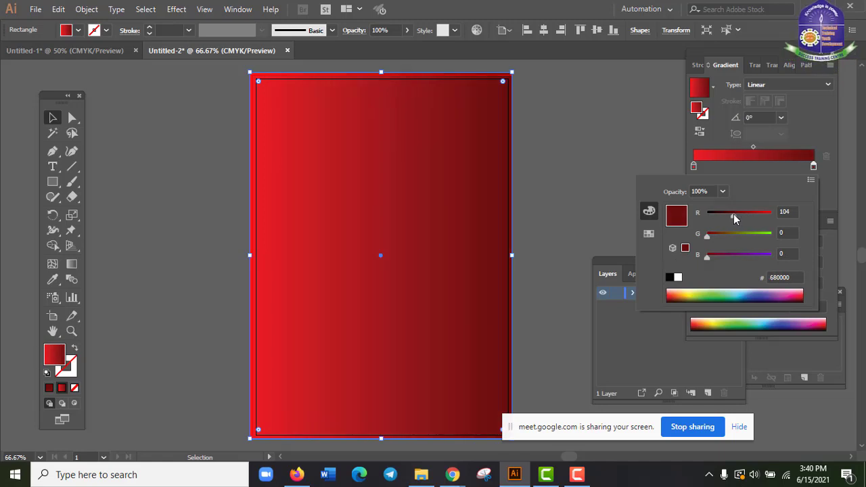
{"action": "left_click", "coordinate": [559, 140]}
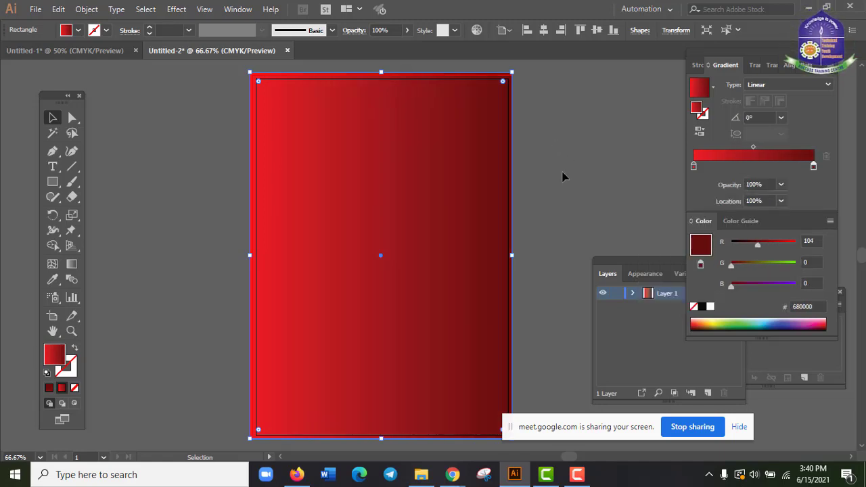
{"action": "scroll", "coordinate": [554, 233], "scroll_direction": "down", "scroll_amount": 1}
{"action": "scroll", "coordinate": [554, 238], "scroll_direction": "up", "scroll_amount": 1}
{"action": "left_click", "coordinate": [576, 197]}
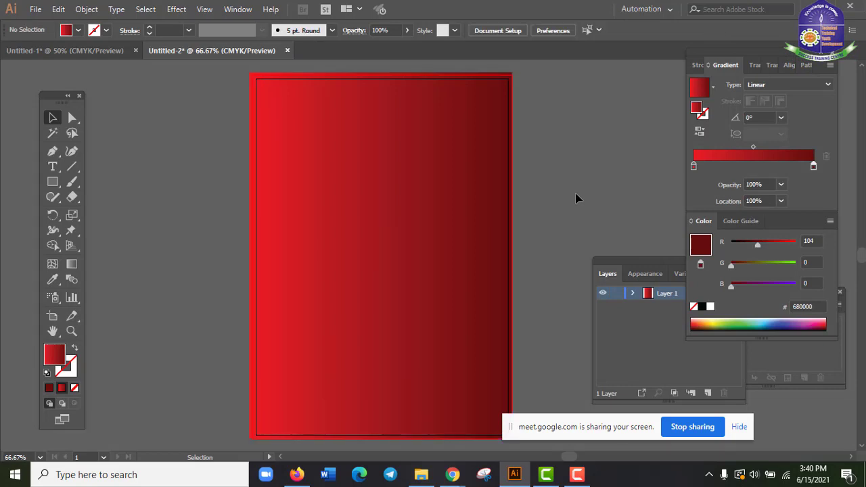
- Draw a second rectangle of about the artboard's height outside the page beside it and fill it with solid CMYK Red
{"action": "key", "text": "ctrl+minus"}
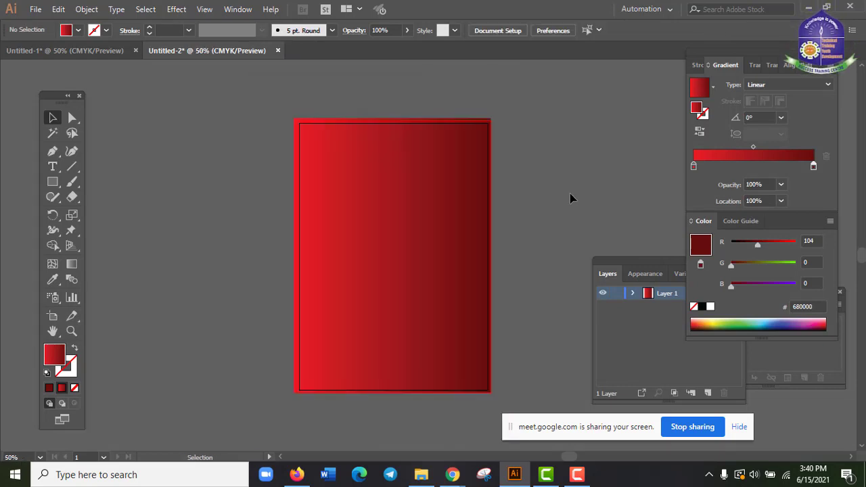
{"action": "left_click_drag", "start_coordinate": [294, 217], "coordinate": [337, 203]}
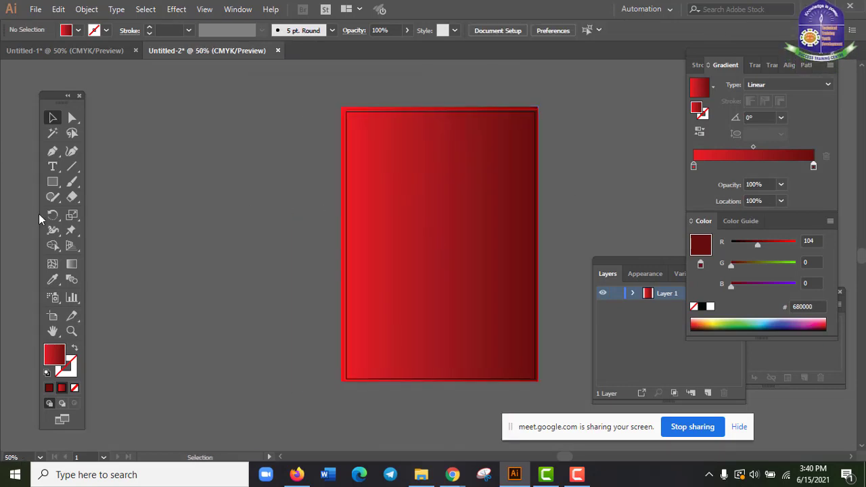
{"action": "left_click_drag", "start_coordinate": [52, 181], "coordinate": [88, 181]}
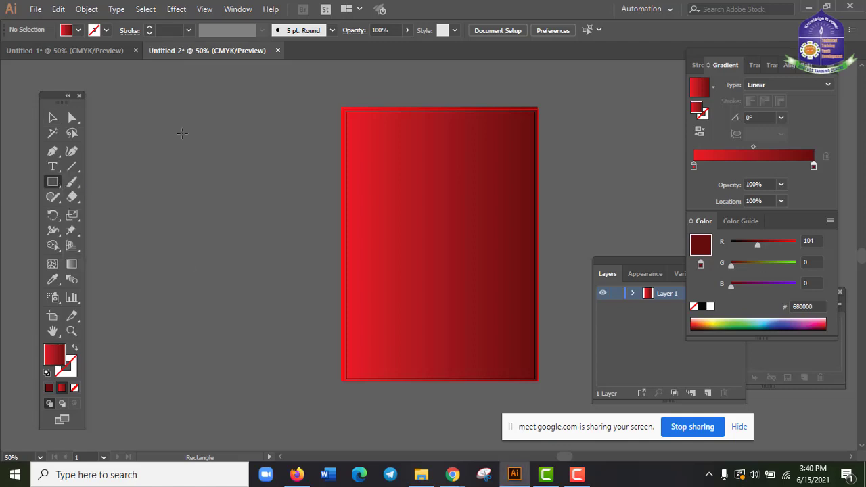
{"action": "left_click_drag", "start_coordinate": [127, 106], "coordinate": [310, 378]}
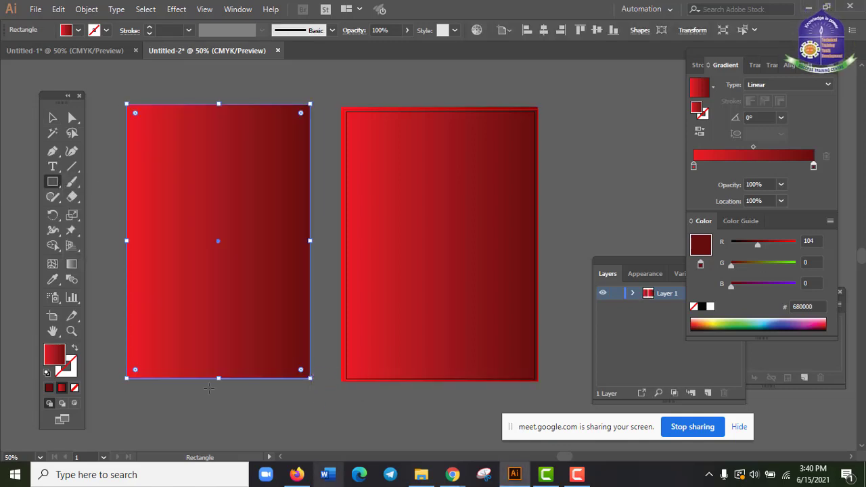
{"action": "left_click", "coordinate": [79, 30]}
{"action": "left_click", "coordinate": [44, 51]}
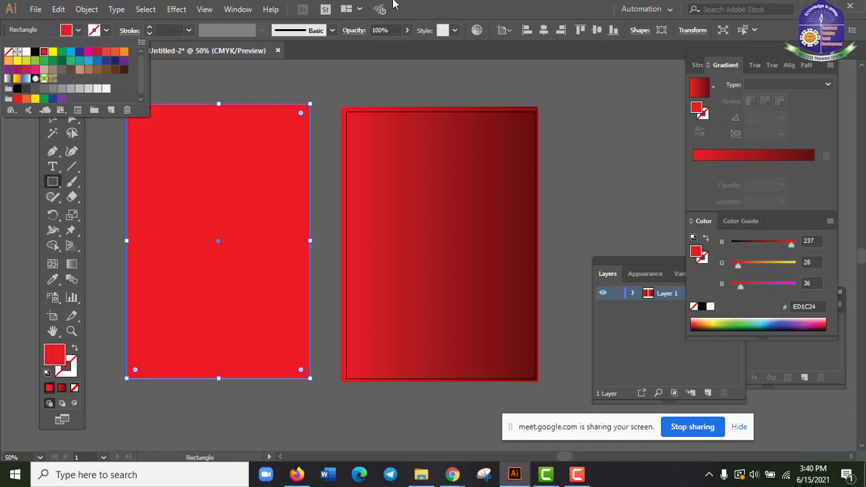
- Delete the solid red rectangle beside the artboard, keeping the gradient background rectangle
{"action": "left_click", "coordinate": [50, 118]}
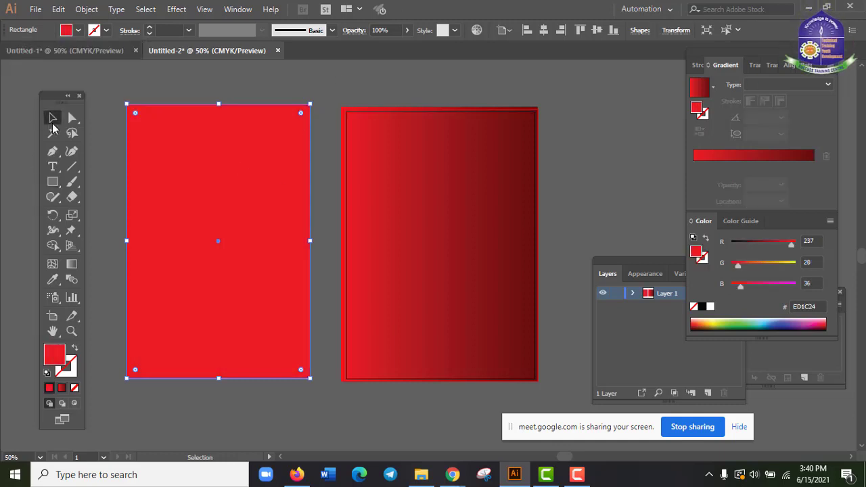
{"action": "left_click", "coordinate": [435, 207]}
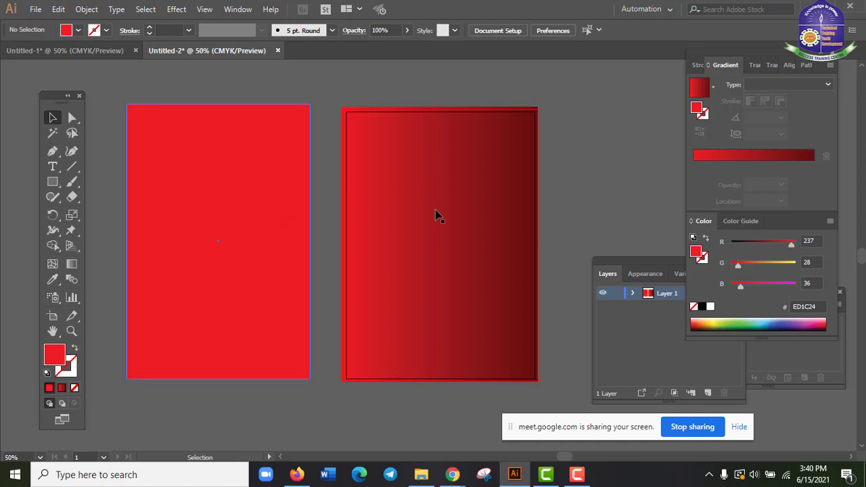
{"action": "left_click", "coordinate": [455, 200]}
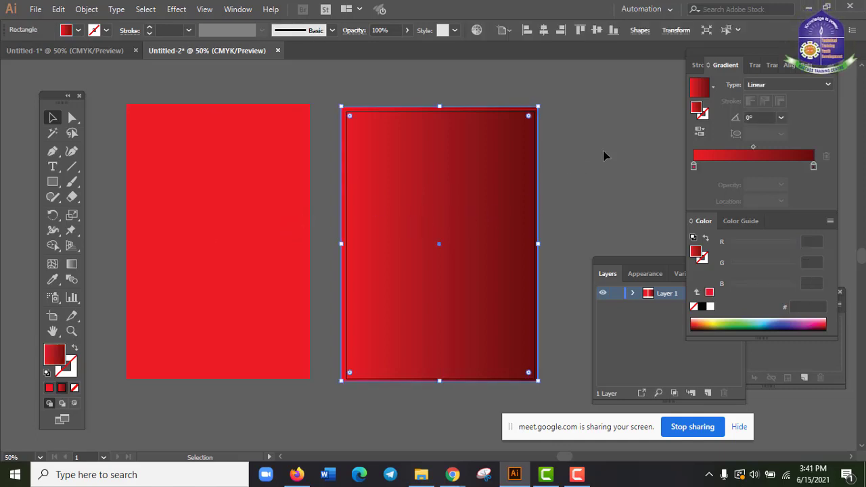
{"action": "left_click_drag", "start_coordinate": [606, 147], "coordinate": [491, 228]}
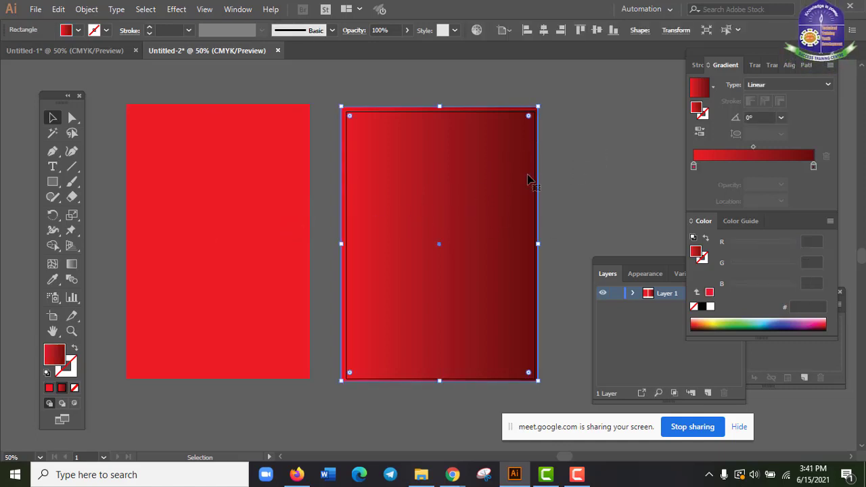
{"action": "left_click", "coordinate": [570, 175]}
{"action": "left_click_drag", "start_coordinate": [568, 188], "coordinate": [456, 236]}
{"action": "left_click", "coordinate": [572, 170]}
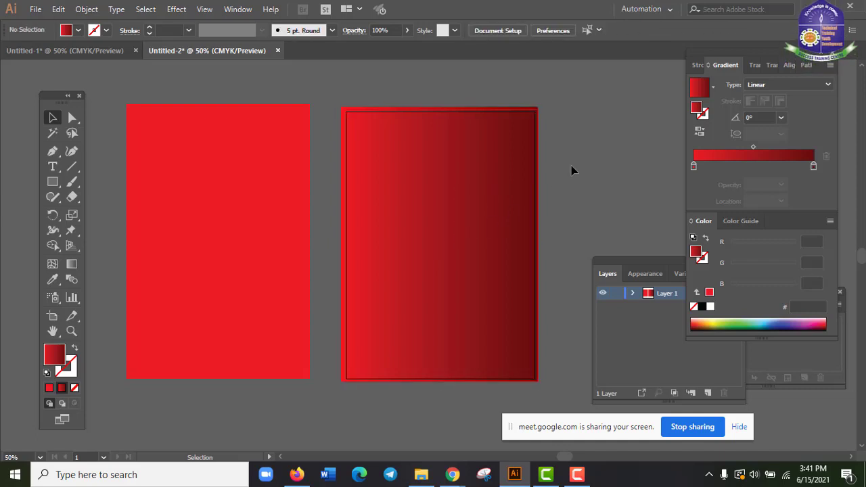
{"action": "left_click", "coordinate": [217, 234]}
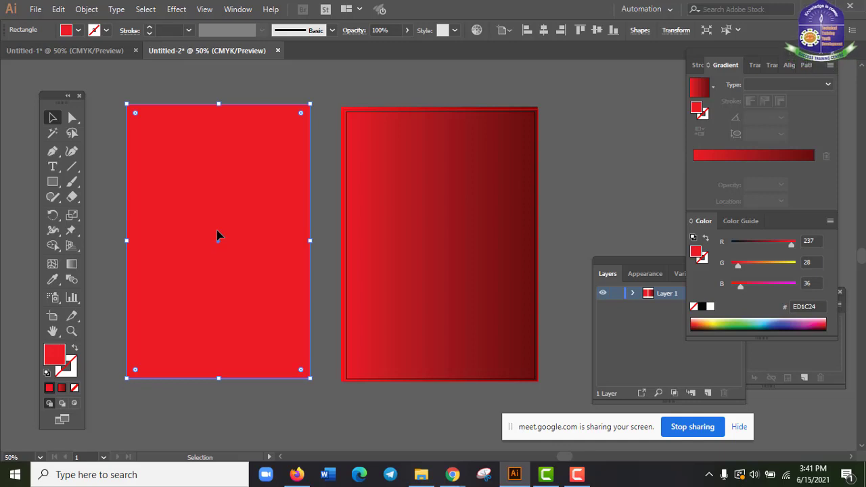
{"action": "key", "text": "Delete"}
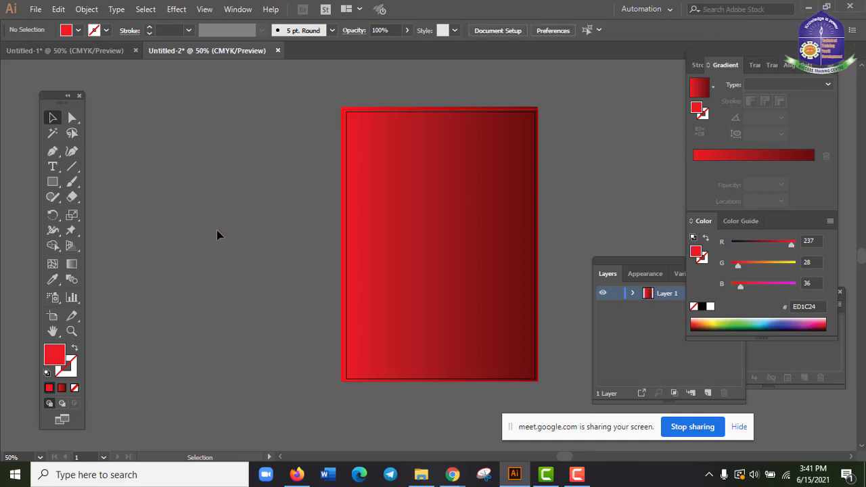
{"action": "scroll", "coordinate": [253, 226], "scroll_direction": "right", "scroll_amount": 3}
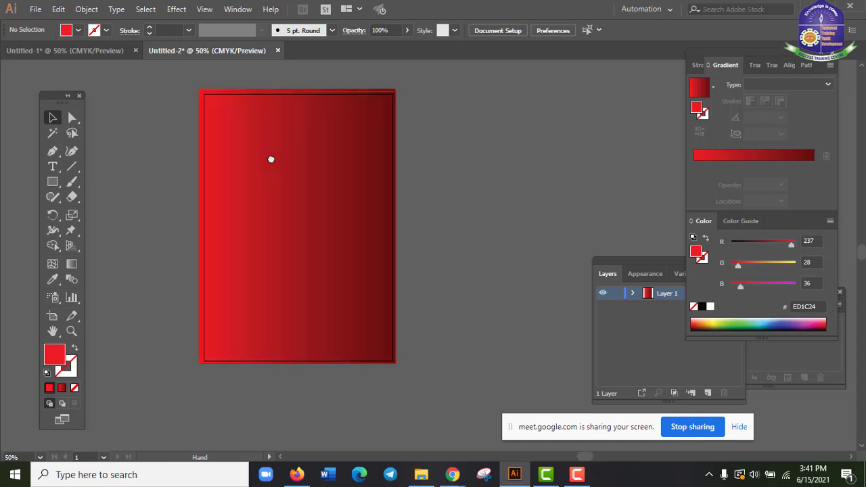
{"action": "key", "text": "ctrl+equal"}
{"action": "left_click_drag", "start_coordinate": [272, 159], "coordinate": [329, 228]}
{"action": "left_click_drag", "start_coordinate": [535, 173], "coordinate": [370, 241]}
{"action": "key", "text": "ctrl+shift+a"}
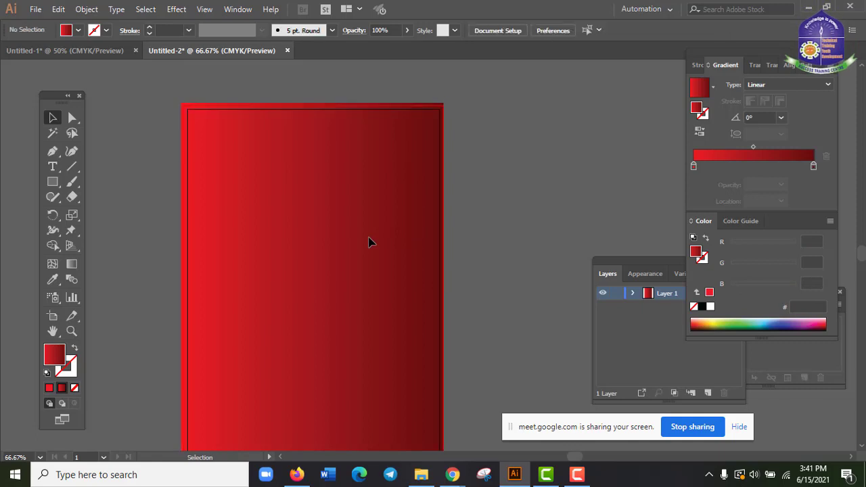
{"action": "left_click_drag", "start_coordinate": [351, 272], "coordinate": [373, 255]}
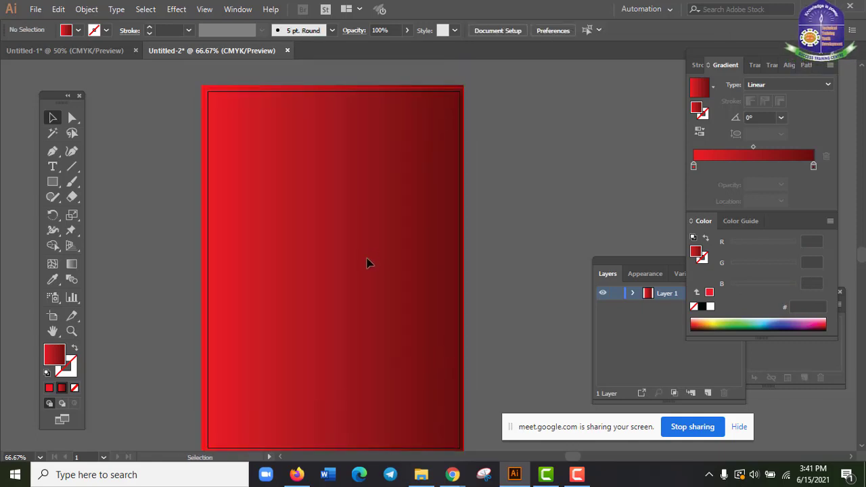
{"action": "key", "text": "ctrl+minus"}
{"action": "scroll", "coordinate": [384, 316], "scroll_direction": "down", "scroll_amount": 3}
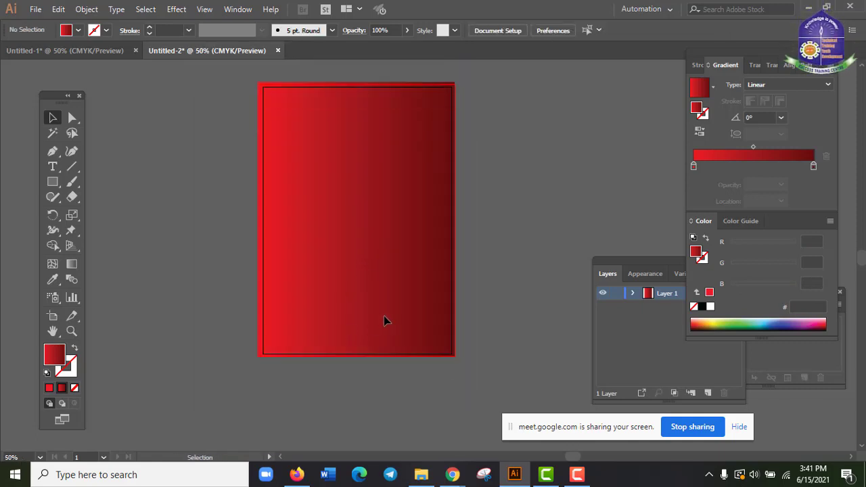
{"action": "scroll", "coordinate": [384, 316], "scroll_direction": "up", "scroll_amount": 2}
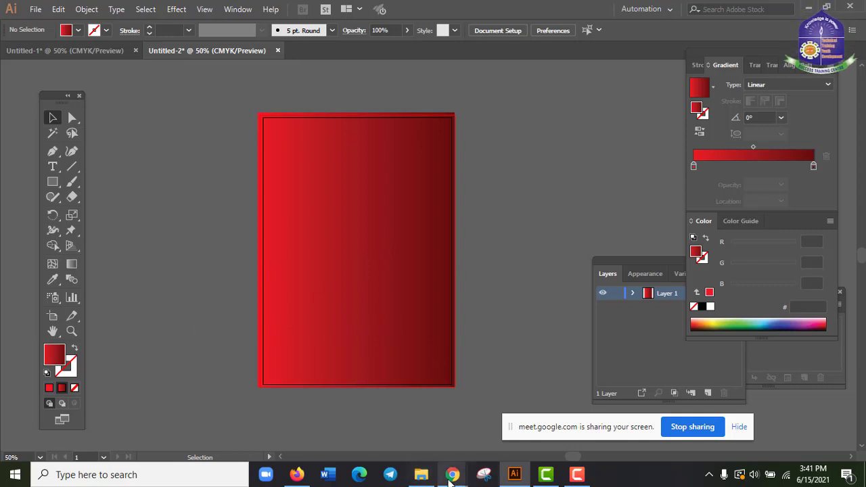
- Switch to Chrome and close the Google flyer image, letter size bleed search and Hiker Backpack pages, keeping the Freepik flyer open
{"action": "mouse_move", "coordinate": [452, 474]}
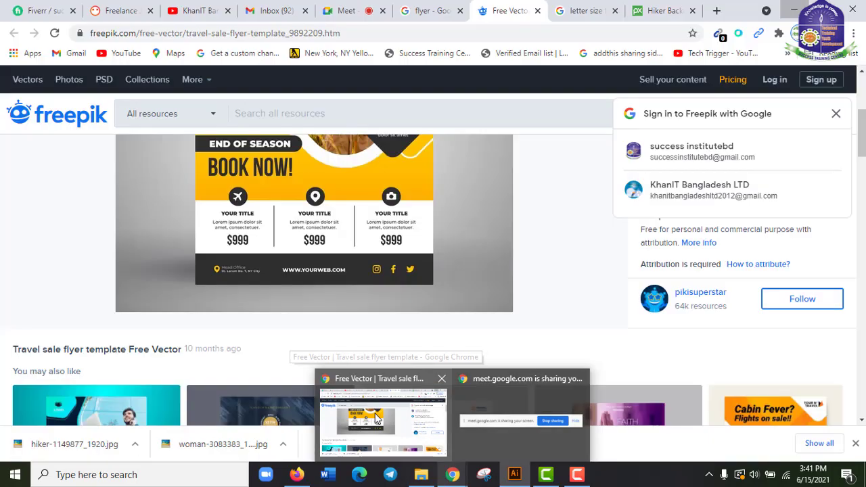
{"action": "left_click", "coordinate": [377, 418]}
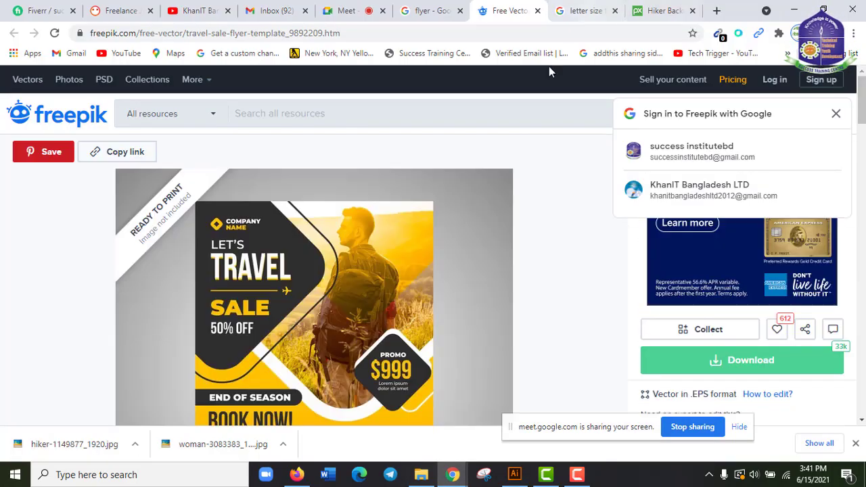
{"action": "left_click", "coordinate": [434, 10]}
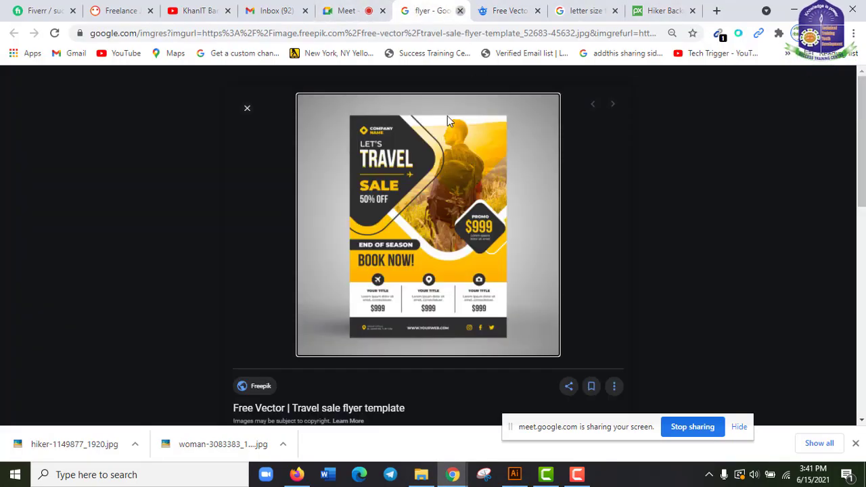
{"action": "left_click", "coordinate": [460, 10]}
{"action": "left_click", "coordinate": [570, 9]}
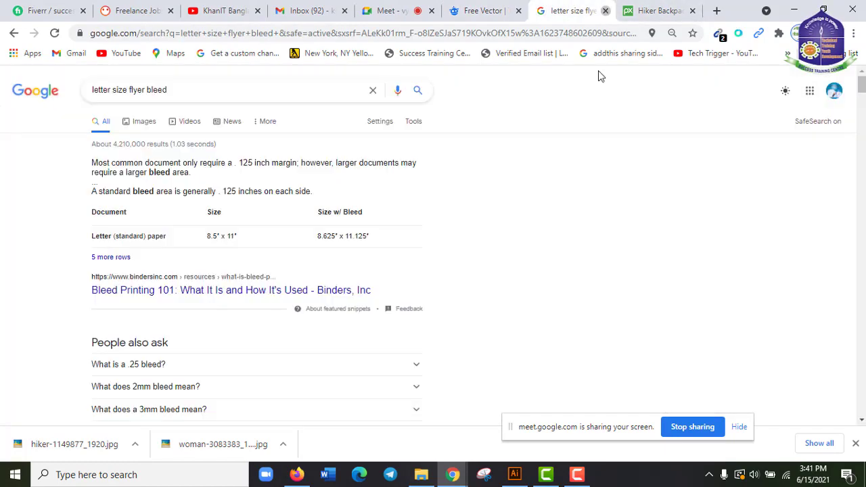
{"action": "left_click", "coordinate": [606, 11]}
{"action": "left_click", "coordinate": [694, 12]}
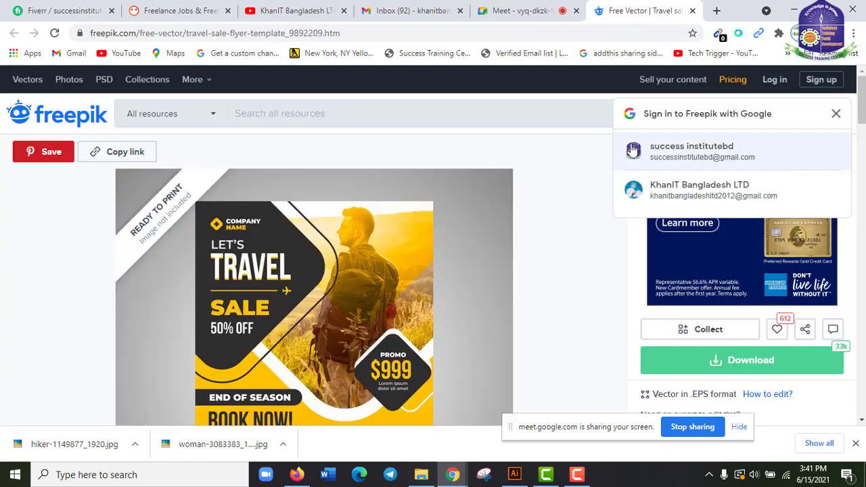
- Examine the Freepik travel sale flyer's layout, especially the white three-column band and the dark footer strip
{"action": "left_click", "coordinate": [523, 10]}
{"action": "left_click", "coordinate": [643, 8]}
{"action": "scroll", "coordinate": [469, 342], "scroll_direction": "down", "scroll_amount": 1}
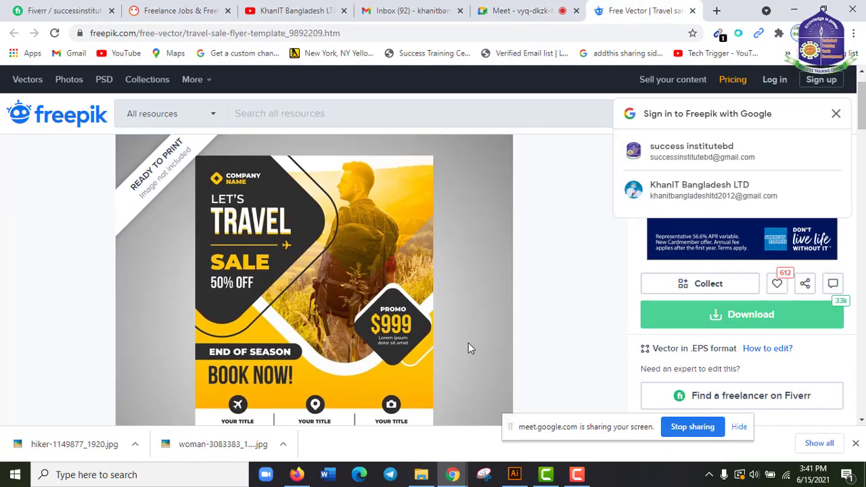
{"action": "scroll", "coordinate": [467, 345], "scroll_direction": "up", "scroll_amount": 1}
{"action": "scroll", "coordinate": [467, 349], "scroll_direction": "down", "scroll_amount": 3}
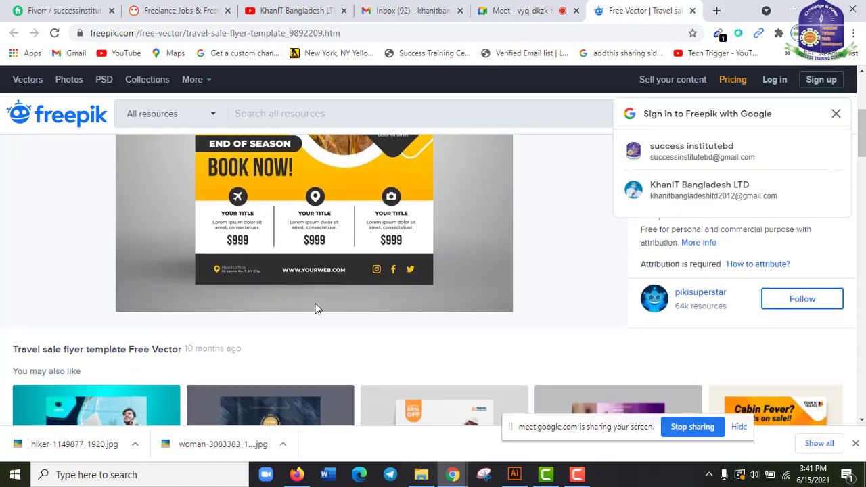
{"action": "scroll", "coordinate": [387, 366], "scroll_direction": "up", "scroll_amount": 2}
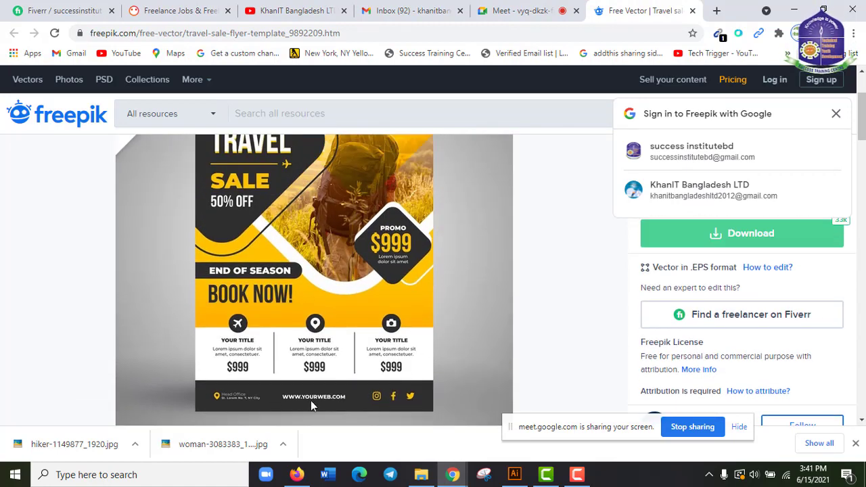
{"action": "scroll", "coordinate": [372, 397], "scroll_direction": "up", "scroll_amount": 3}
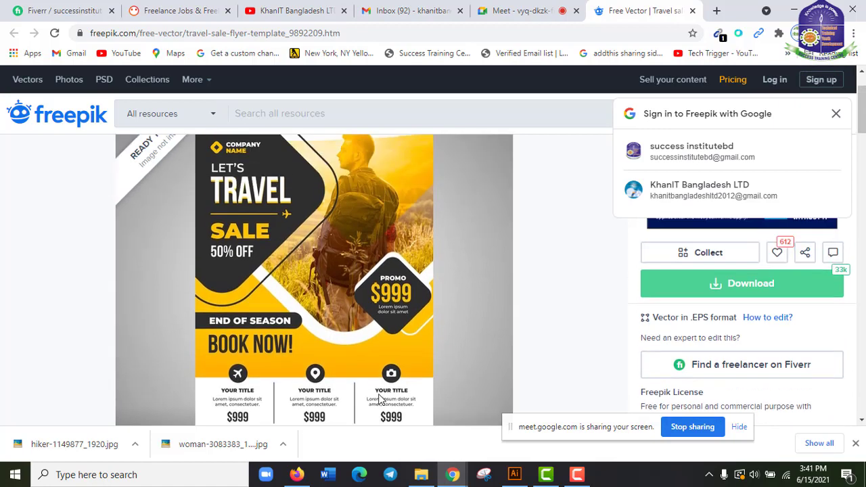
{"action": "scroll", "coordinate": [356, 378], "scroll_direction": "down", "scroll_amount": 3}
{"action": "scroll", "coordinate": [351, 380], "scroll_direction": "up", "scroll_amount": 2}
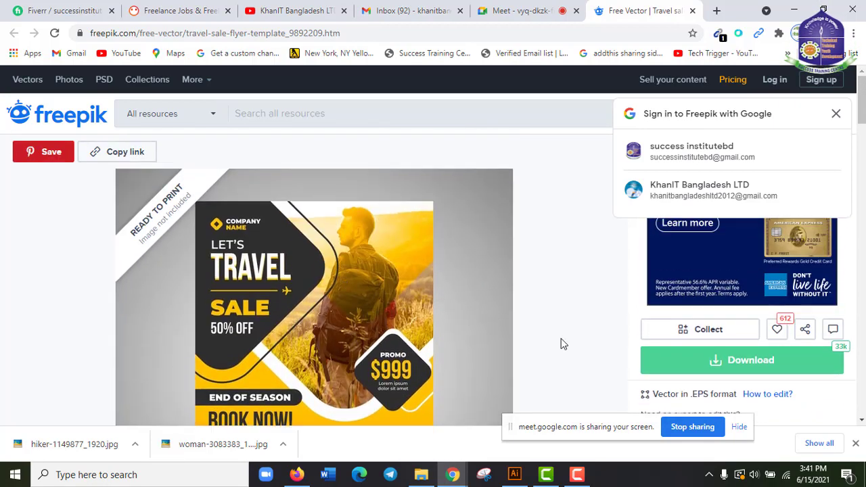
{"action": "scroll", "coordinate": [524, 350], "scroll_direction": "down", "scroll_amount": 2}
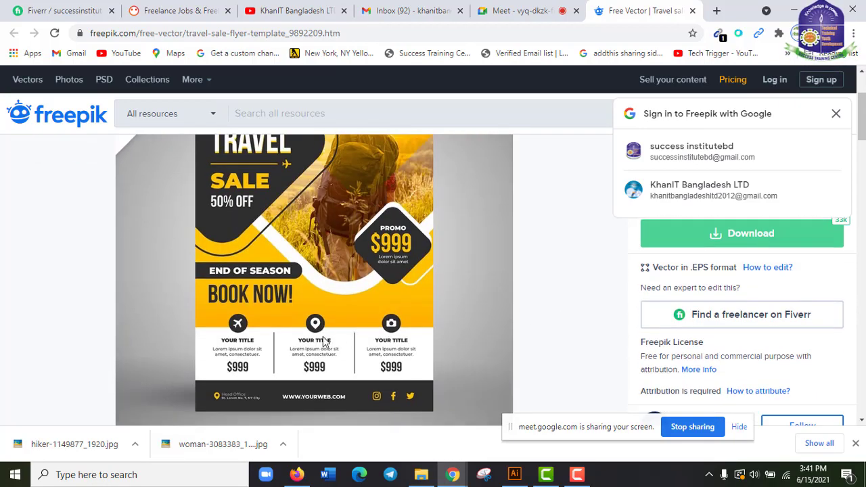
- Back in Illustrator, draw a horizontal rectangle across the full bleed width in the artboard's lower part and fill it with white
{"action": "left_click", "coordinate": [796, 10]}
{"action": "left_click", "coordinate": [53, 183]}
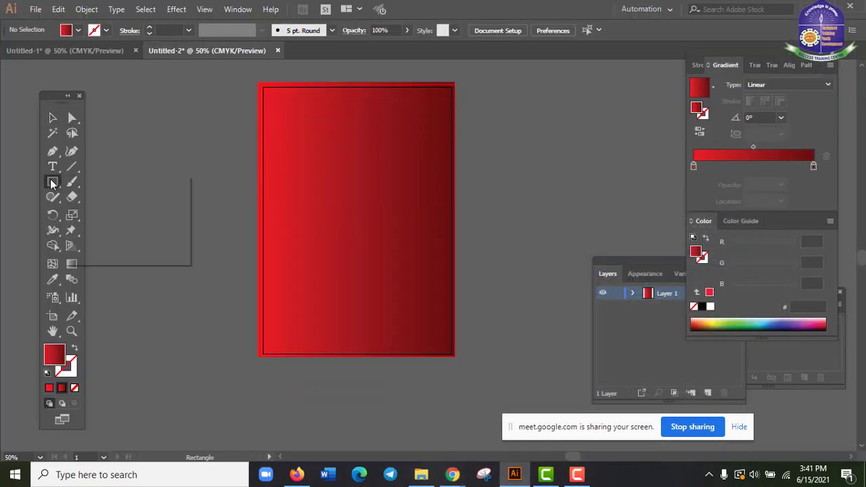
{"action": "left_click", "coordinate": [68, 183]}
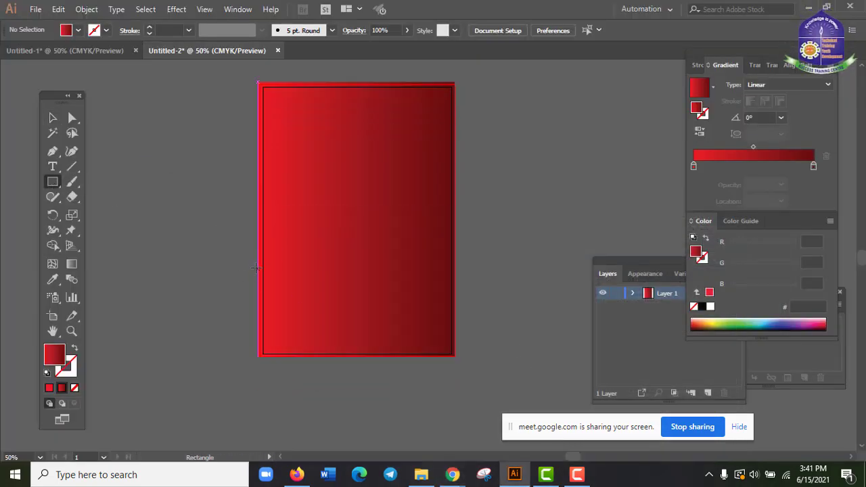
{"action": "left_click_drag", "start_coordinate": [257, 262], "coordinate": [455, 311]}
{"action": "left_click", "coordinate": [78, 30]}
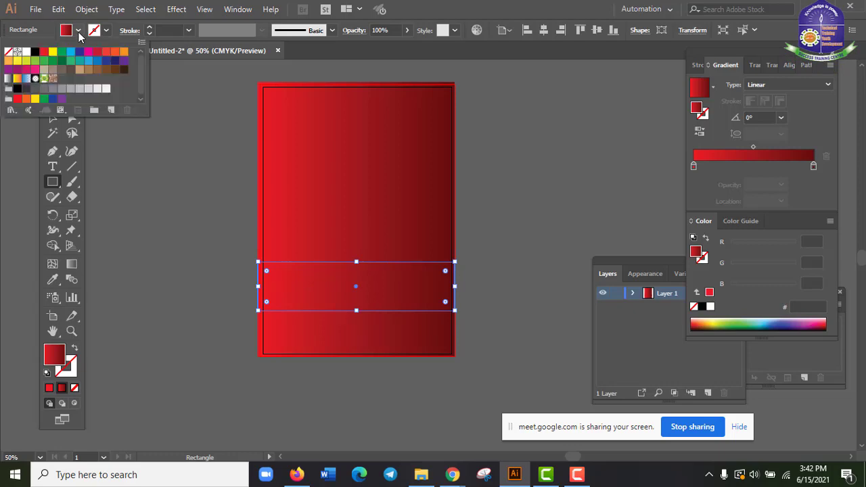
{"action": "left_click", "coordinate": [27, 52]}
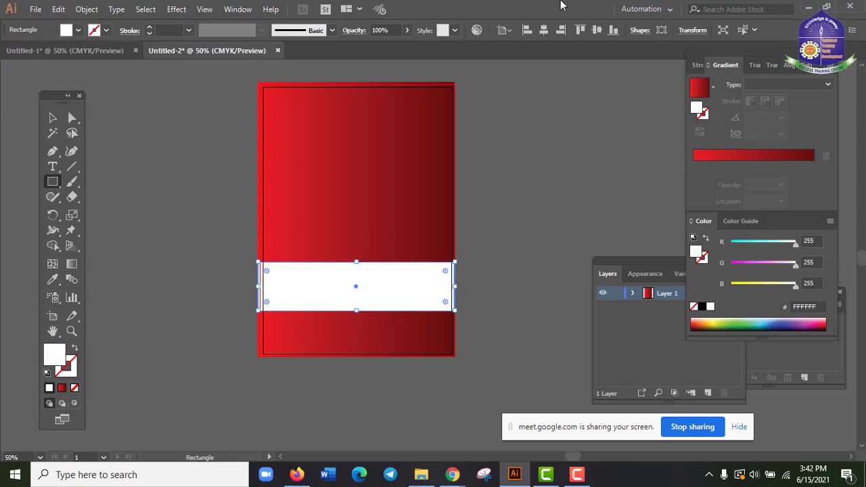
- Check the reference flyer's footer in Chrome, and duplicate the white band in Illustrator as a shorter footer strip at the bottom bleed edge
{"action": "mouse_move", "coordinate": [453, 475]}
{"action": "left_click", "coordinate": [401, 422]}
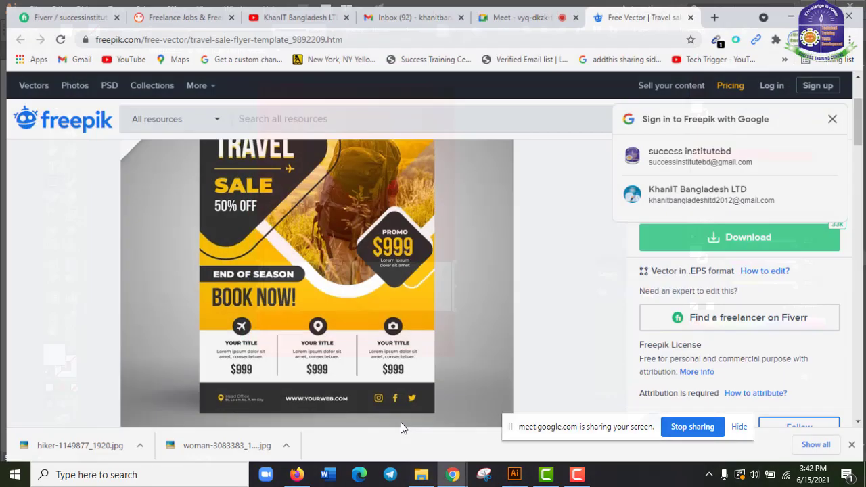
{"action": "scroll", "coordinate": [479, 330], "scroll_direction": "down", "scroll_amount": 2}
{"action": "scroll", "coordinate": [478, 330], "scroll_direction": "down", "scroll_amount": 2}
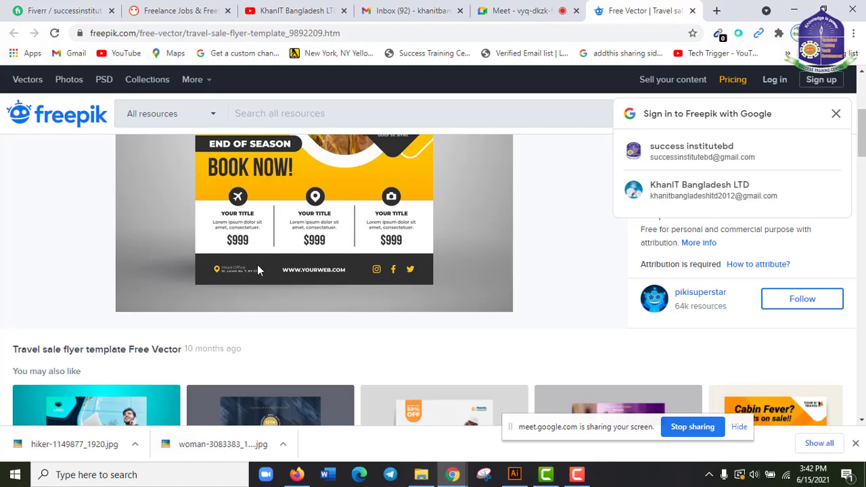
{"action": "left_click", "coordinate": [797, 10]}
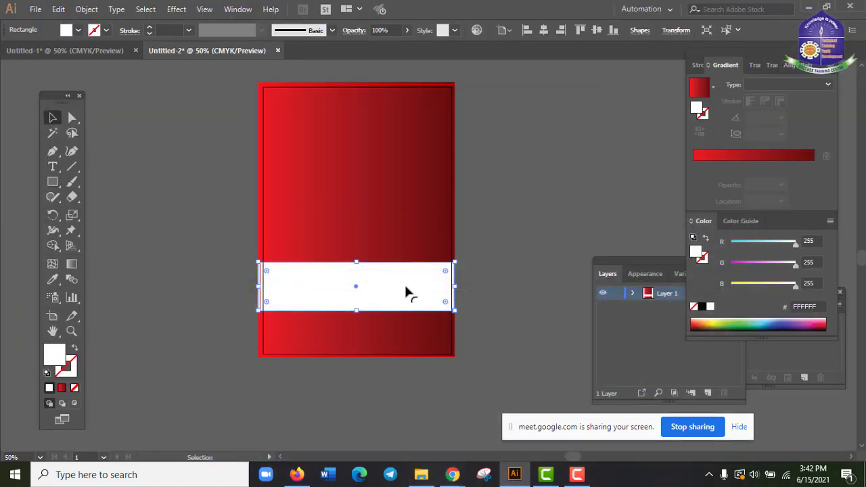
{"action": "left_click_drag", "start_coordinate": [400, 294], "coordinate": [404, 345]}
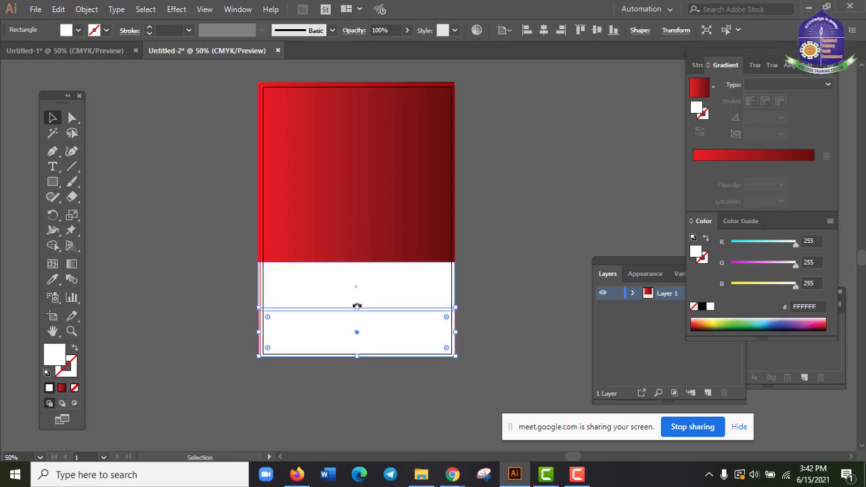
{"action": "left_click_drag", "start_coordinate": [356, 306], "coordinate": [361, 331]}
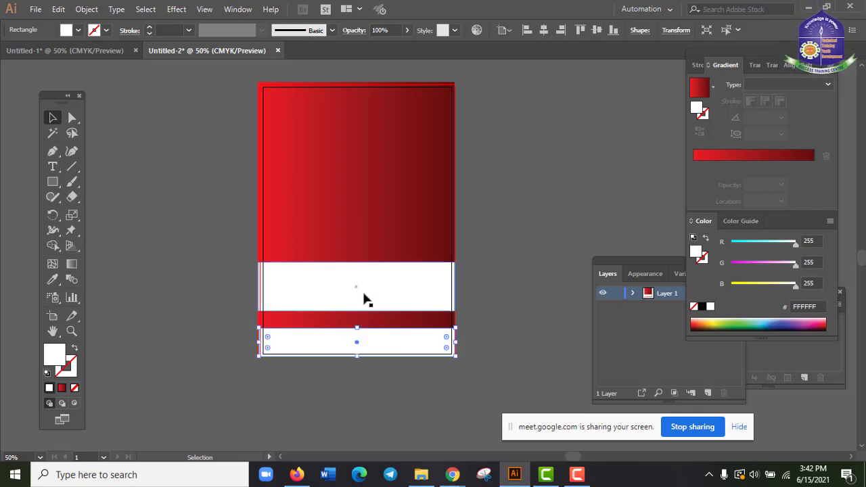
- Make the upper white band slightly taller and move it down until its lower edge meets the footer strip
{"action": "left_click_drag", "start_coordinate": [394, 302], "coordinate": [397, 305]}
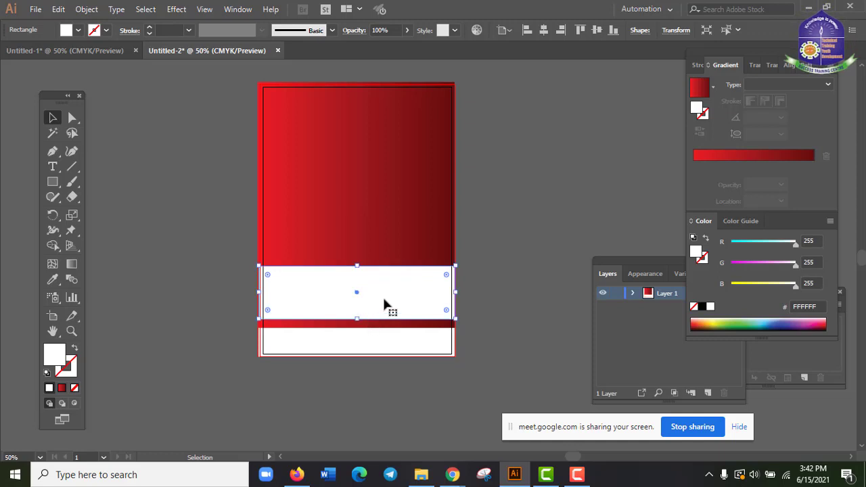
{"action": "key", "text": "Down"}
{"action": "key", "text": "Down"}
{"action": "key", "text": "Down"}
{"action": "key", "text": "Down"}
{"action": "key", "text": "Down"}
{"action": "key", "text": "Down"}
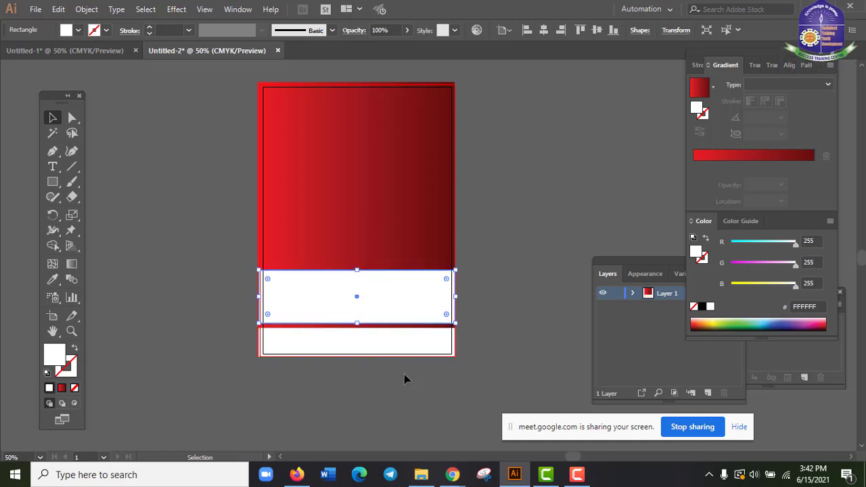
{"action": "key", "text": "Down"}
{"action": "key", "text": "Down"}
{"action": "key", "text": "Down"}
{"action": "key", "text": "Down"}
{"action": "key", "text": "Down"}
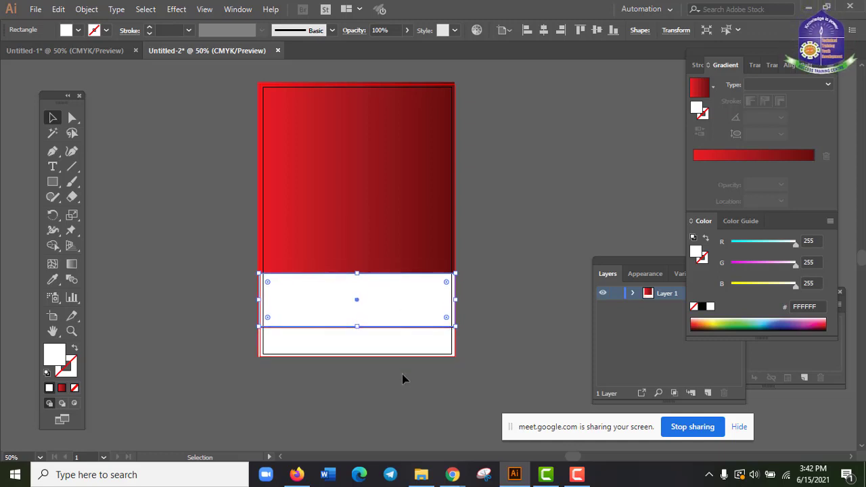
- Fill the footer strip at the artboard's lower edge with solid black
{"action": "left_click", "coordinate": [399, 345]}
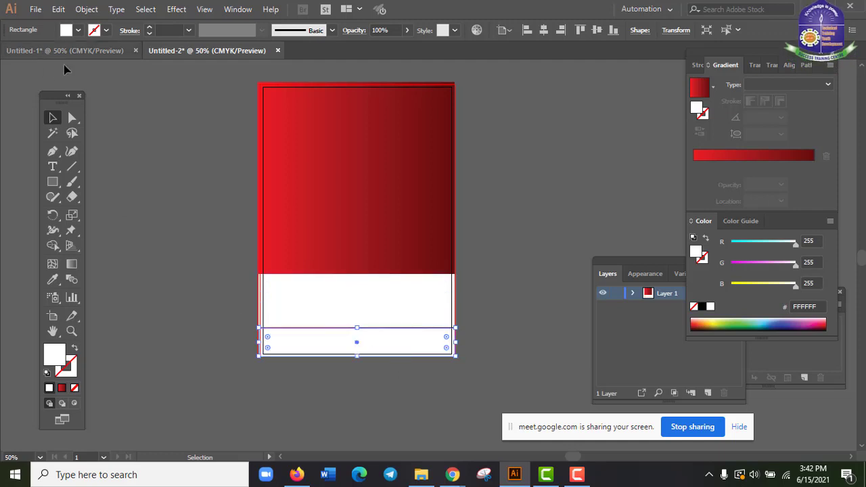
{"action": "left_click", "coordinate": [79, 33]}
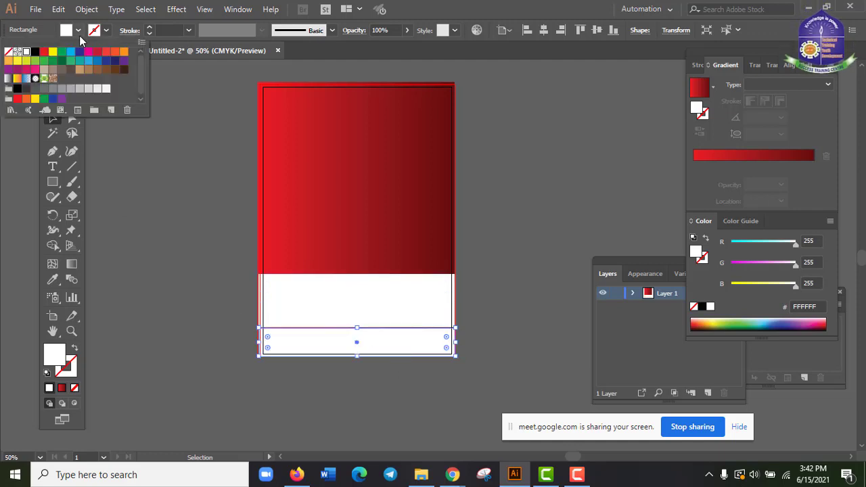
{"action": "left_click", "coordinate": [26, 90]}
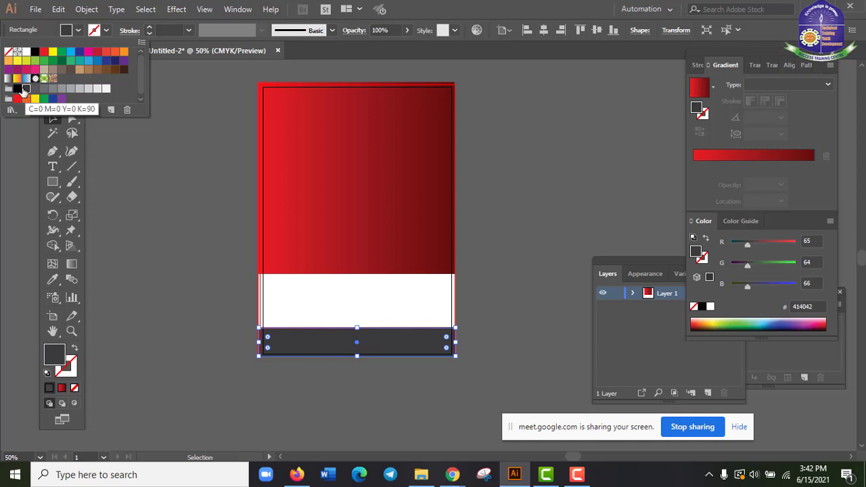
{"action": "left_click", "coordinate": [17, 89]}
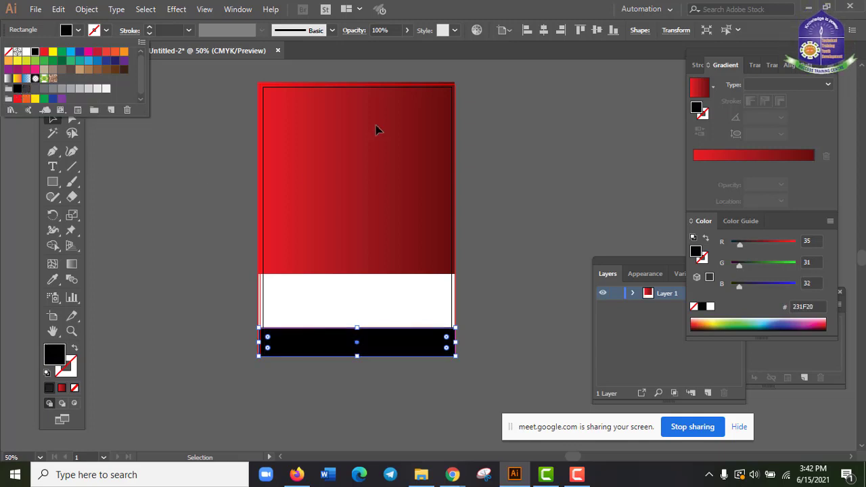
{"action": "left_click", "coordinate": [535, 5]}
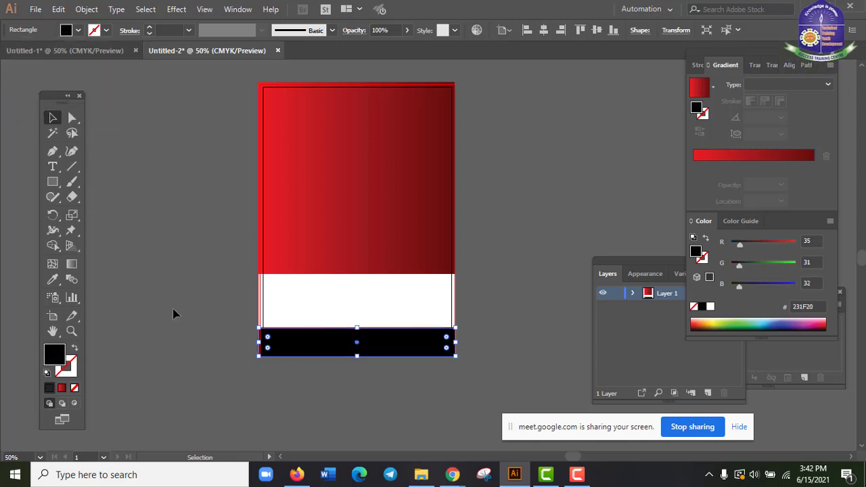
{"action": "key", "text": "ctrl+shift+a"}
{"action": "left_click", "coordinate": [325, 349]}
{"action": "left_click", "coordinate": [320, 377]}
{"action": "left_click", "coordinate": [309, 355]}
{"action": "left_click", "coordinate": [307, 378]}
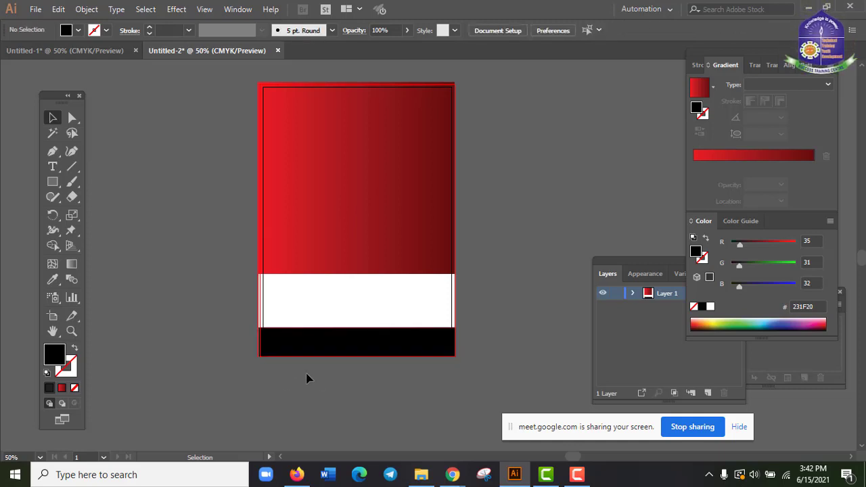
- Apply the linear gradient to the footer strip and change its starting colour stop to dark blue-green 001C24
{"action": "left_click", "coordinate": [329, 342]}
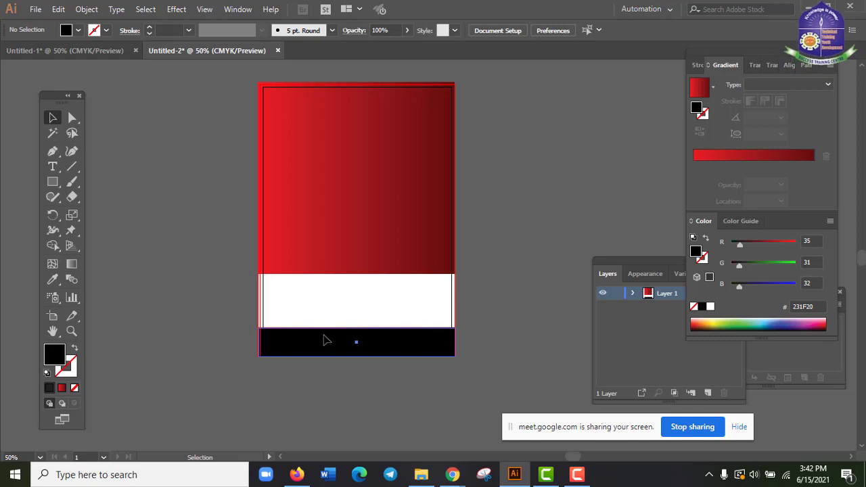
{"action": "left_click", "coordinate": [750, 157]}
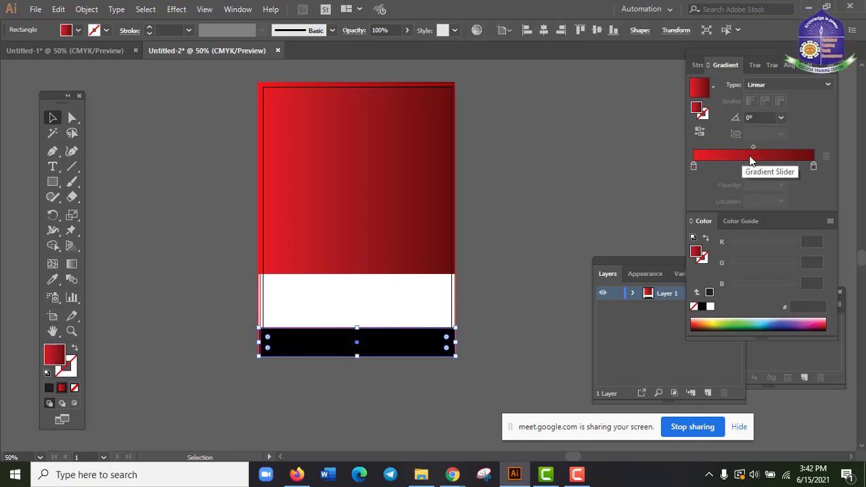
{"action": "left_click", "coordinate": [693, 167]}
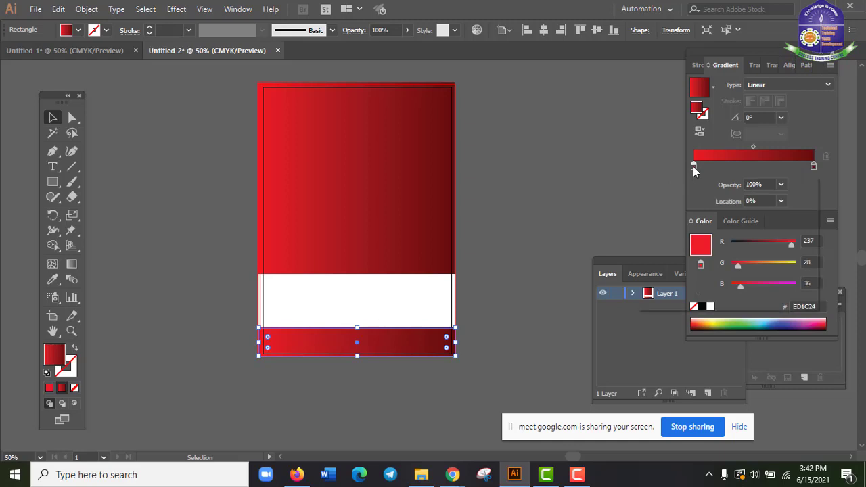
{"action": "double_click", "coordinate": [693, 167]}
{"action": "left_click_drag", "start_coordinate": [740, 240], "coordinate": [724, 242]}
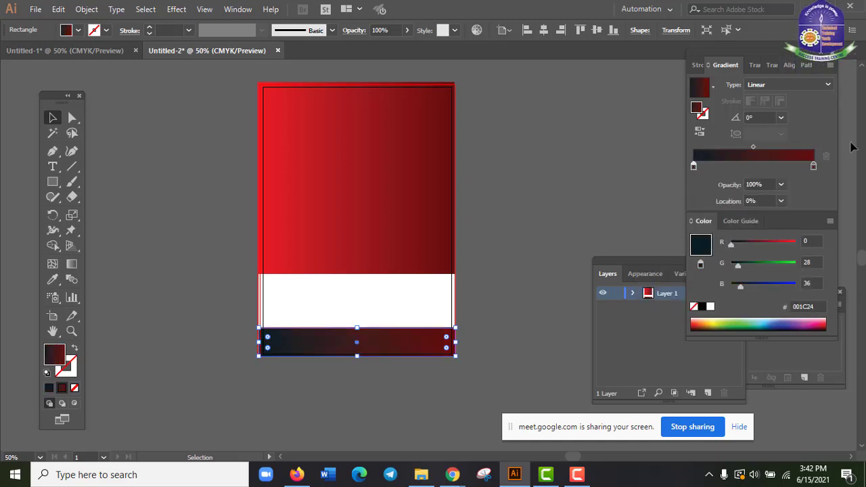
- Set the footer gradient's end stop to a near-black with 0% cyan, 31% magenta, 0% yellow and 96% black, and deselect the strip
{"action": "double_click", "coordinate": [815, 166]}
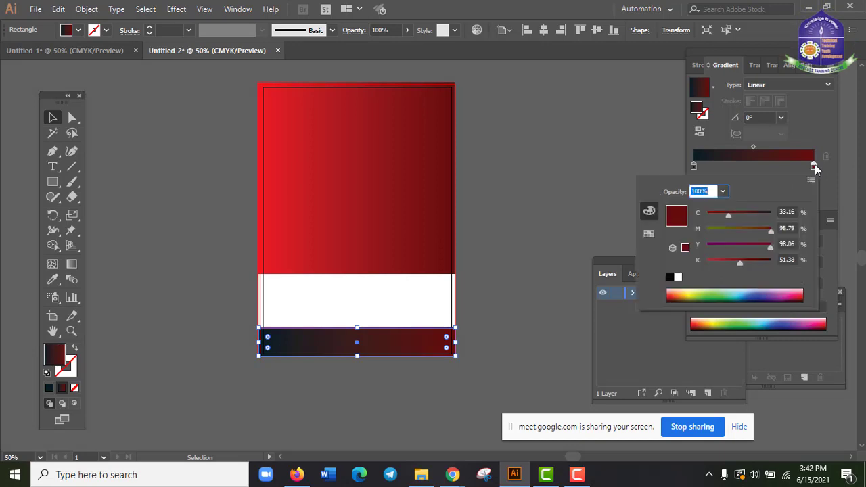
{"action": "left_click", "coordinate": [648, 233]}
{"action": "left_click", "coordinate": [685, 235]}
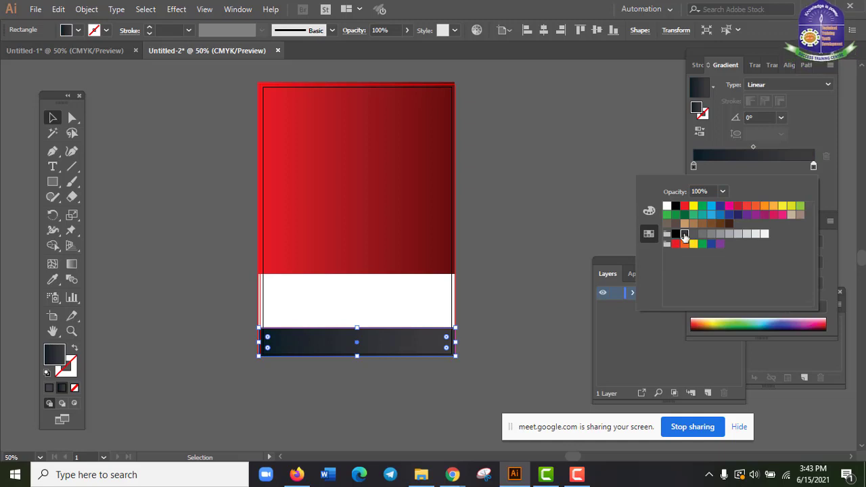
{"action": "left_click", "coordinate": [649, 212]}
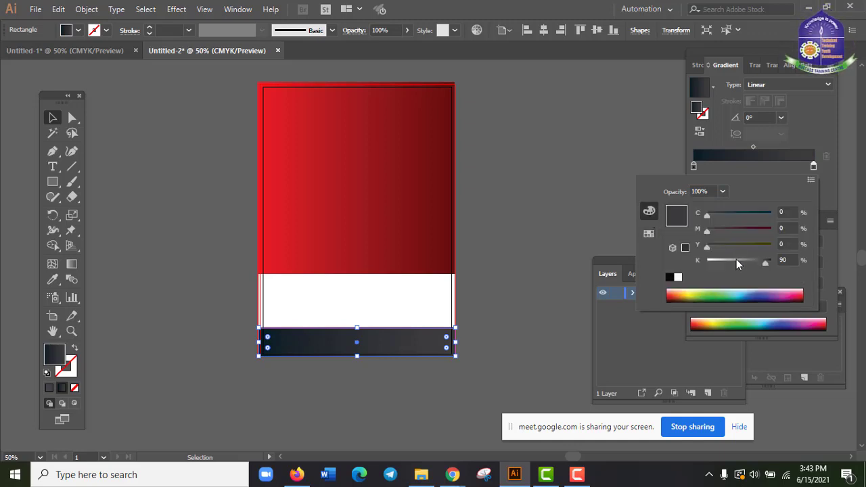
{"action": "left_click", "coordinate": [769, 261]}
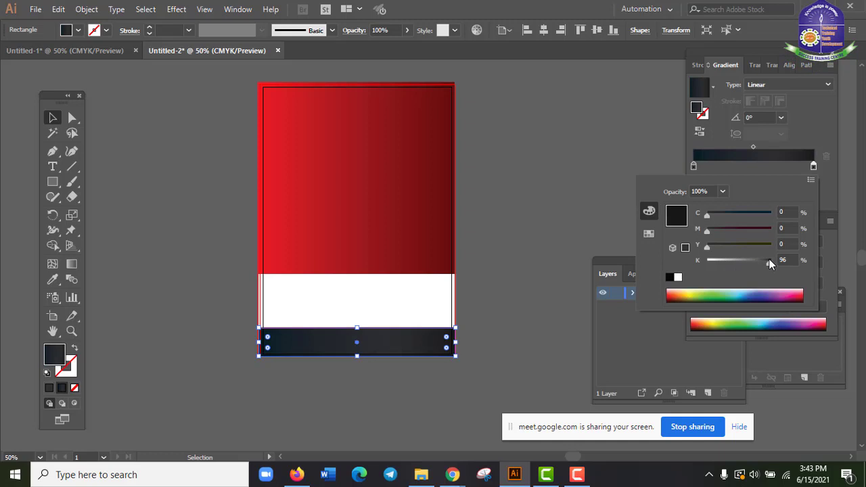
{"action": "left_click", "coordinate": [728, 231]}
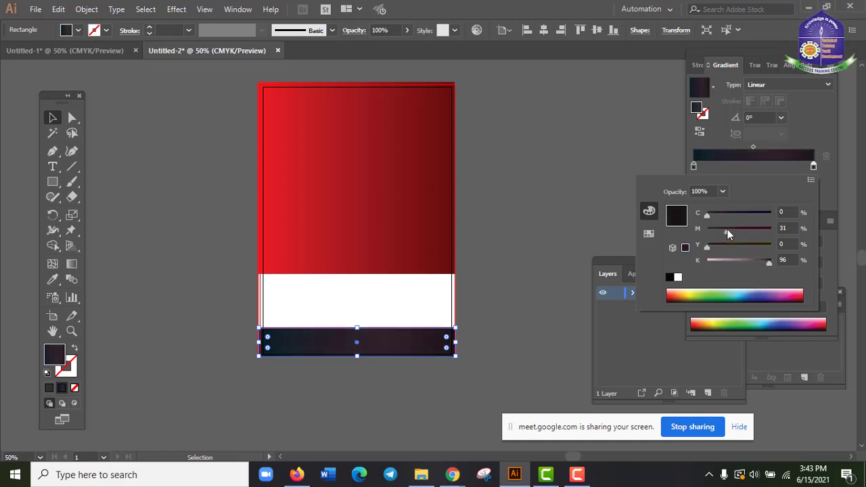
{"action": "left_click", "coordinate": [592, 187]}
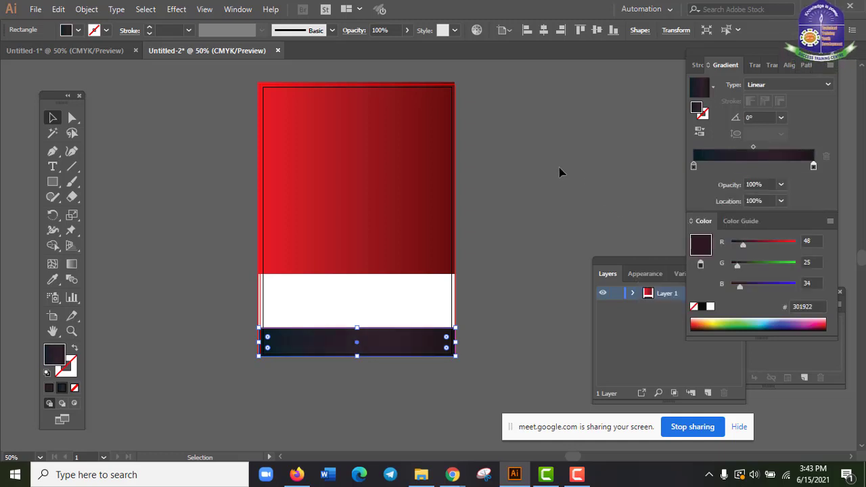
{"action": "left_click", "coordinate": [534, 186]}
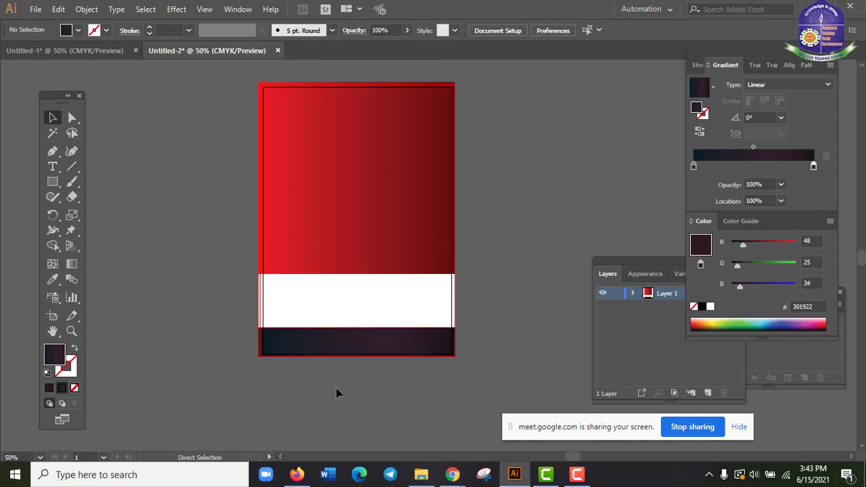
- Examine up close how the white band and footer strip meet each other and the bleed edges
{"action": "key", "text": "ctrl+equal"}
{"action": "key", "text": "ctrl+equal"}
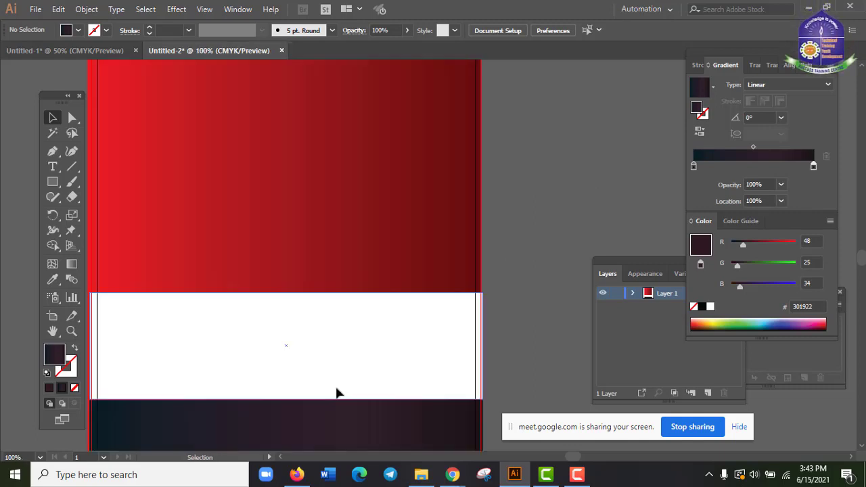
{"action": "left_click_drag", "start_coordinate": [323, 277], "coordinate": [458, 187]}
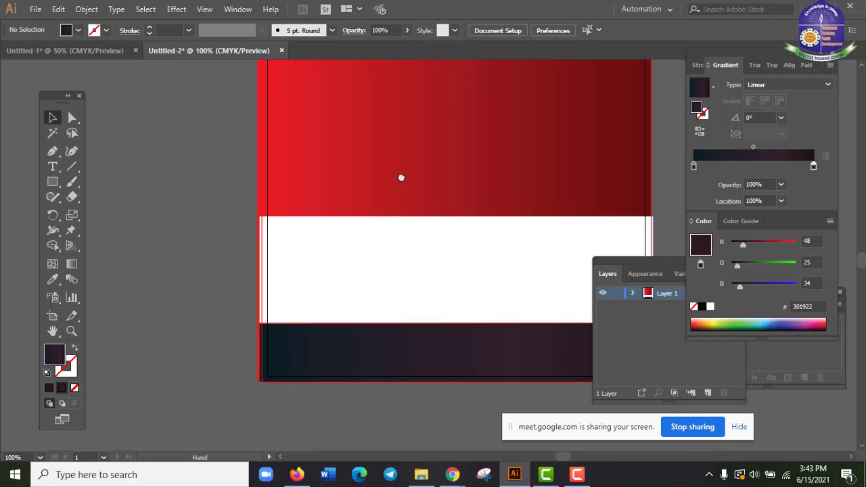
{"action": "left_click", "coordinate": [289, 269]}
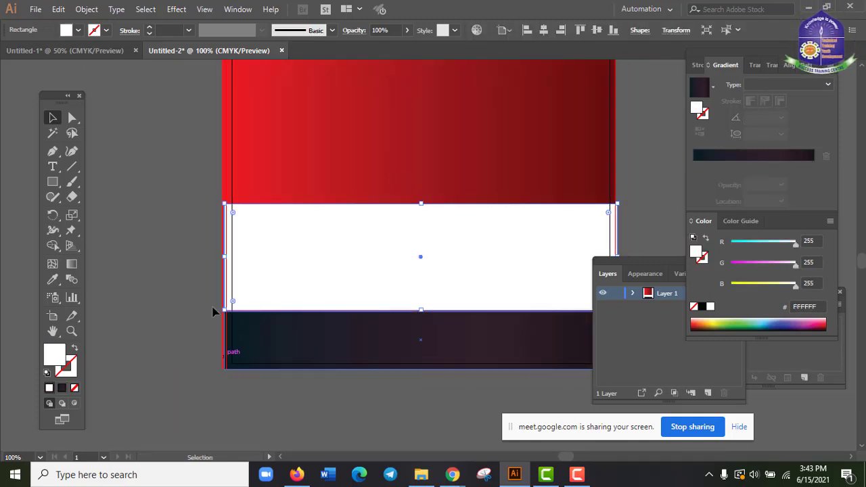
{"action": "left_click_drag", "start_coordinate": [220, 309], "coordinate": [228, 290]}
{"action": "left_click_drag", "start_coordinate": [420, 267], "coordinate": [354, 324]}
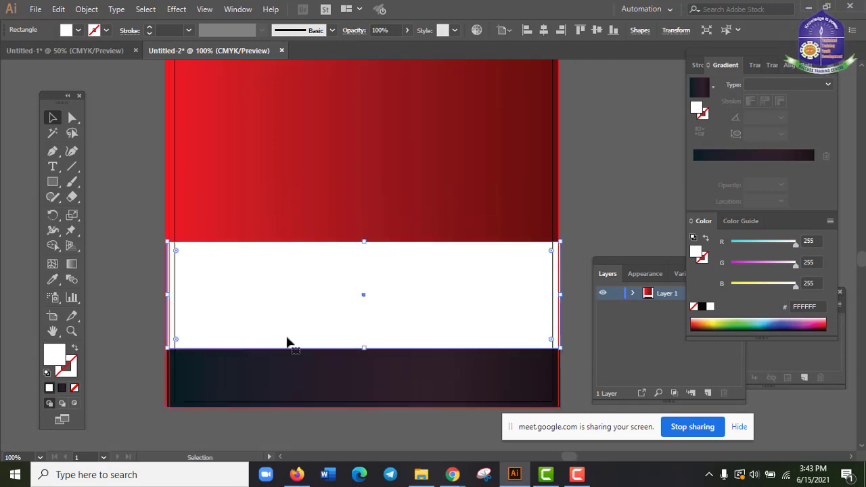
{"action": "left_click", "coordinate": [147, 309]}
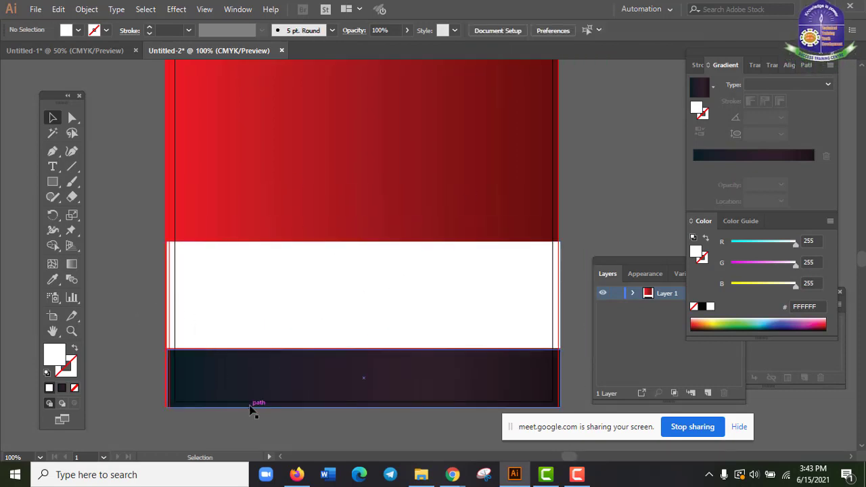
{"action": "scroll", "coordinate": [291, 356], "scroll_direction": "up", "scroll_amount": 5}
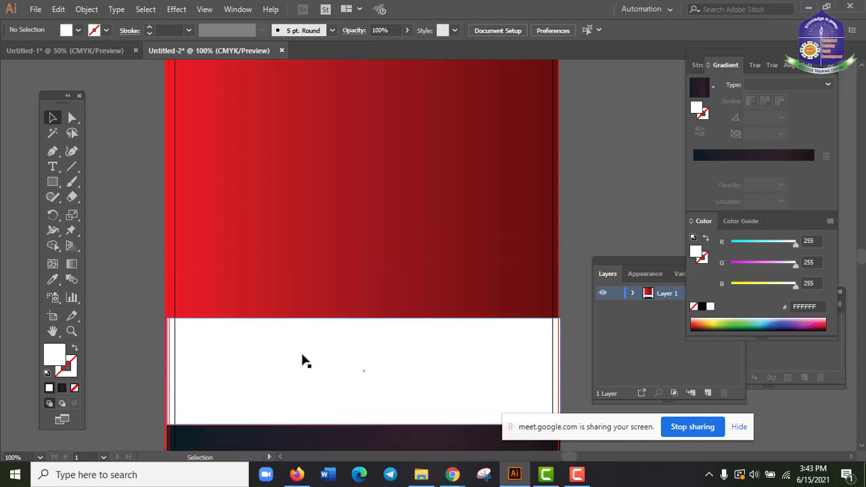
{"action": "scroll", "coordinate": [447, 274], "scroll_direction": "up", "scroll_amount": 2}
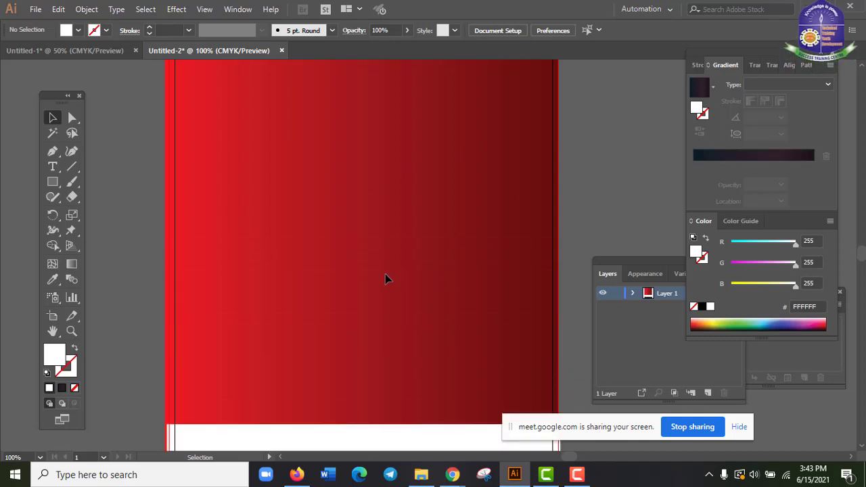
{"action": "scroll", "coordinate": [389, 276], "scroll_direction": "up", "scroll_amount": 1}
{"action": "scroll", "coordinate": [393, 276], "scroll_direction": "down", "scroll_amount": 7}
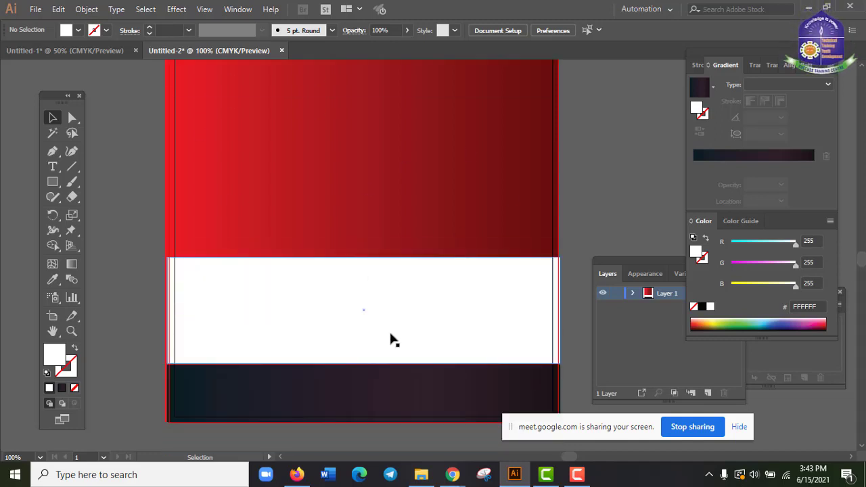
{"action": "scroll", "coordinate": [392, 341], "scroll_direction": "down", "scroll_amount": 2}
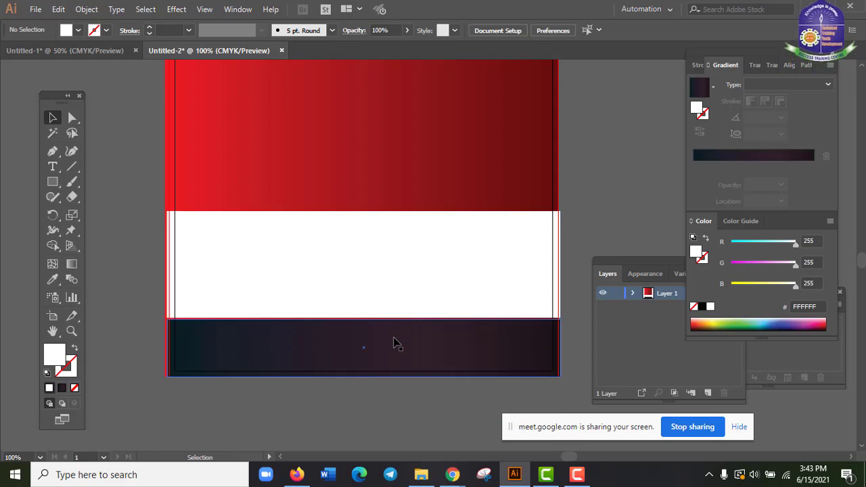
{"action": "key", "text": "ctrl+minus"}
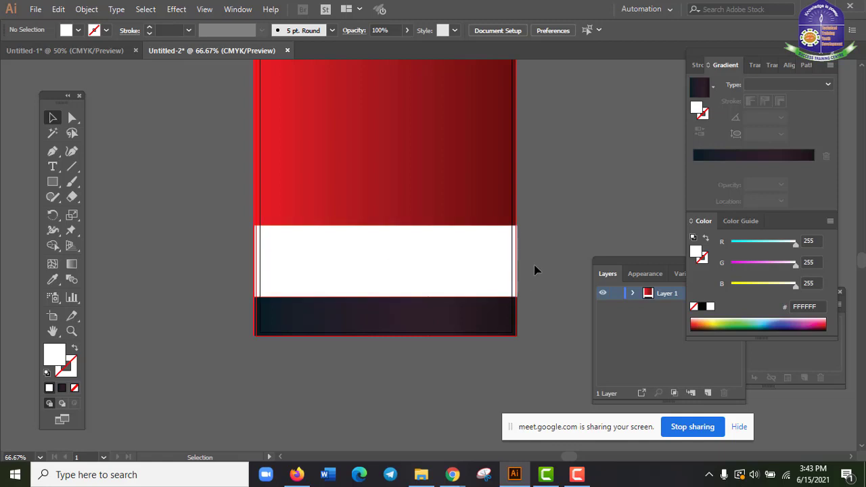
- Select the white band and footer strip, and compare them with the reference flyer in Chrome before returning to Illustrator
{"action": "left_click_drag", "start_coordinate": [534, 265], "coordinate": [469, 319]}
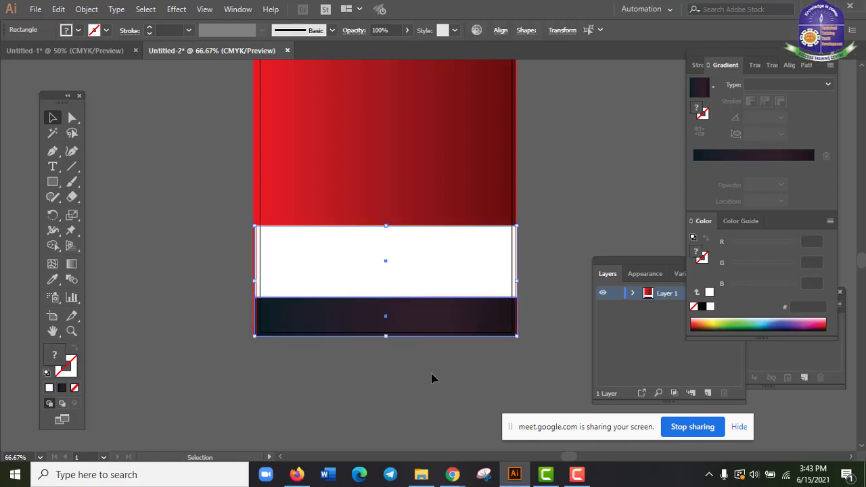
{"action": "mouse_move", "coordinate": [453, 474]}
{"action": "left_click", "coordinate": [399, 423]}
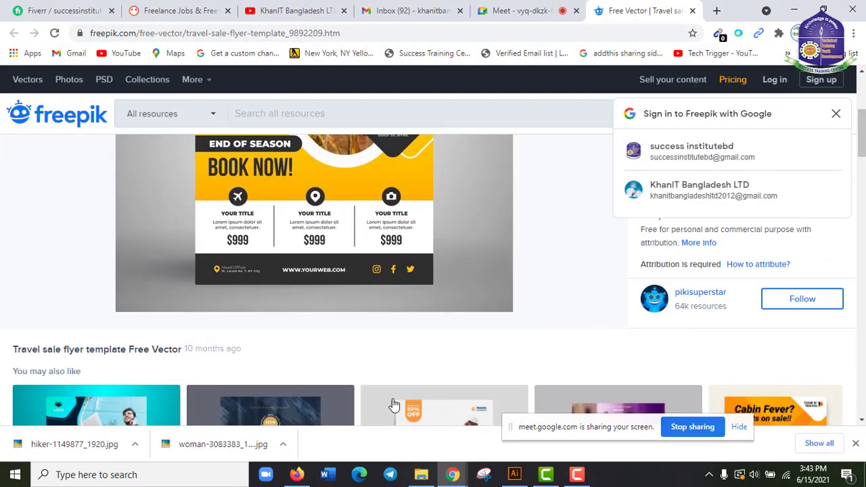
{"action": "scroll", "coordinate": [422, 346], "scroll_direction": "up", "scroll_amount": 2}
{"action": "left_click", "coordinate": [793, 9]}
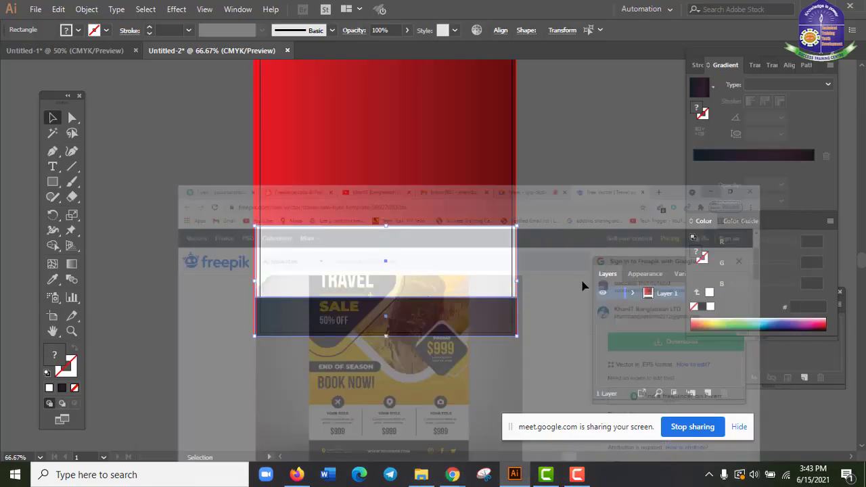
{"action": "left_click", "coordinate": [548, 260]}
- Review the white and dark bands against the red background, and switch to Chrome to view the Freepik reference flyer again
{"action": "scroll", "coordinate": [548, 327], "scroll_direction": "up", "scroll_amount": 1}
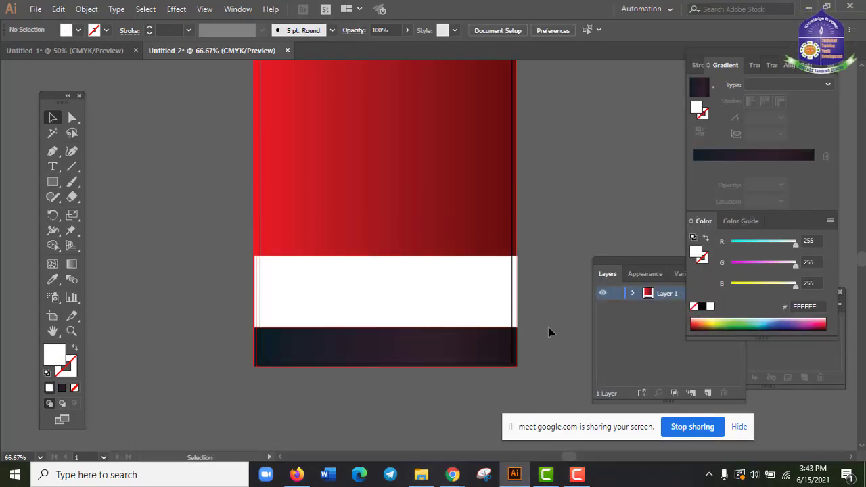
{"action": "left_click_drag", "start_coordinate": [537, 312], "coordinate": [458, 364]}
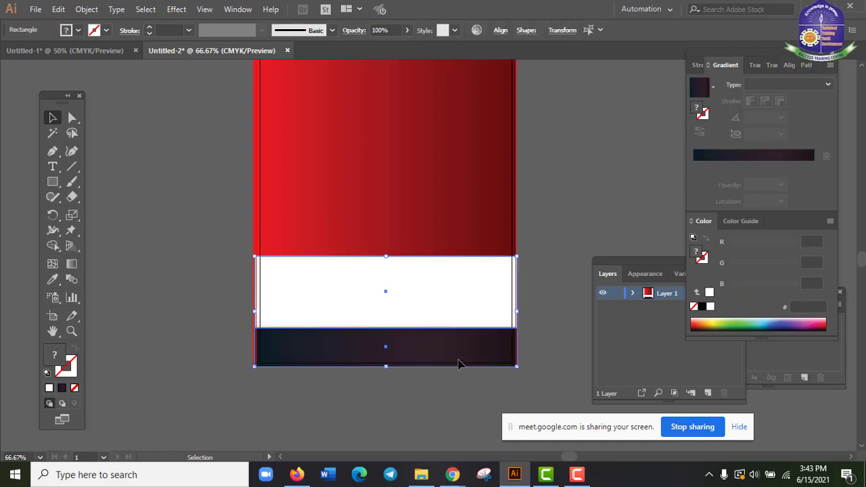
{"action": "key", "text": "a"}
{"action": "key", "text": "ctrl+shift+a"}
{"action": "key", "text": "v"}
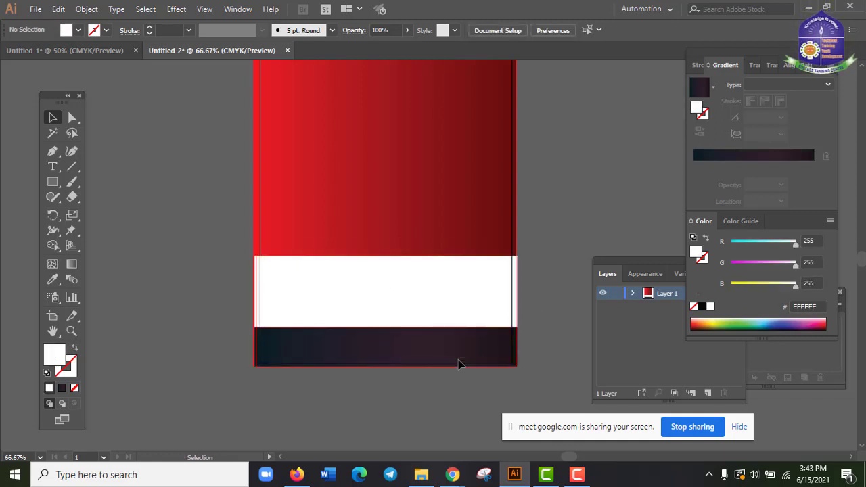
{"action": "scroll", "coordinate": [456, 362], "scroll_direction": "up", "scroll_amount": 3}
{"action": "scroll", "coordinate": [457, 365], "scroll_direction": "down", "scroll_amount": 1}
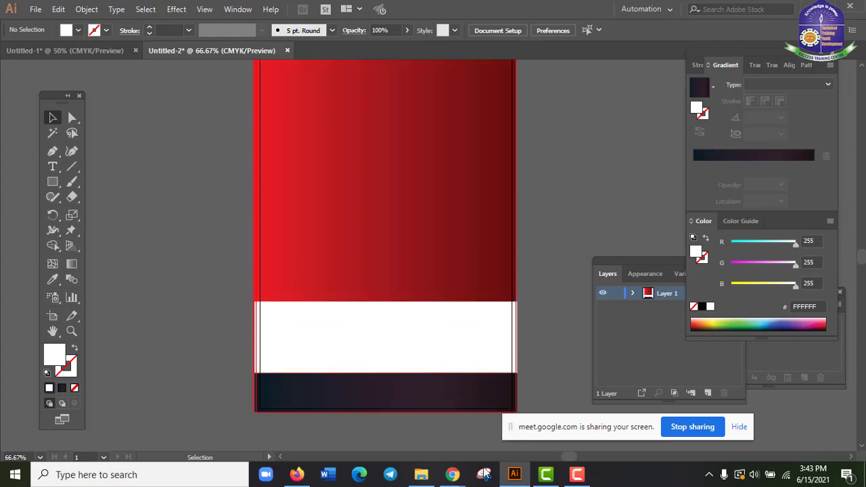
{"action": "mouse_move", "coordinate": [453, 475]}
{"action": "left_click", "coordinate": [401, 444]}
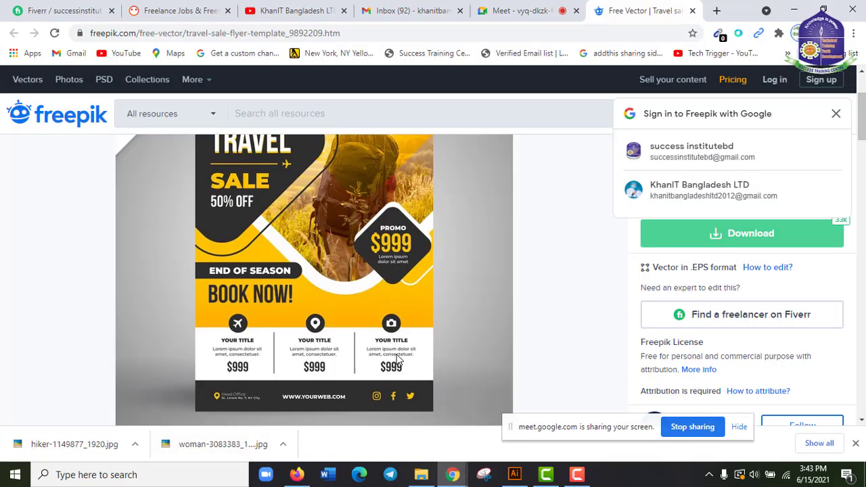
- Study the reference flyer's dark rounded diamond and content layout in Chrome, and return to the Illustrator artwork
{"action": "scroll", "coordinate": [402, 354], "scroll_direction": "up", "scroll_amount": 2}
{"action": "scroll", "coordinate": [443, 330], "scroll_direction": "down", "scroll_amount": 1}
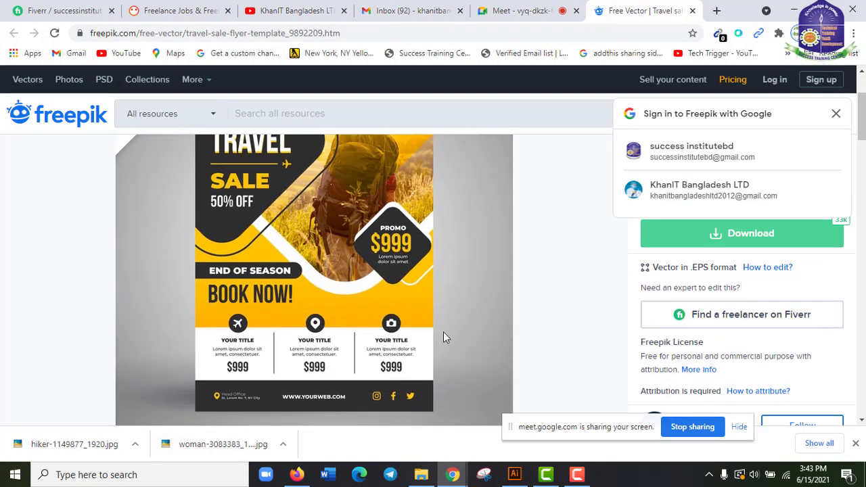
{"action": "scroll", "coordinate": [445, 282], "scroll_direction": "up", "scroll_amount": 1}
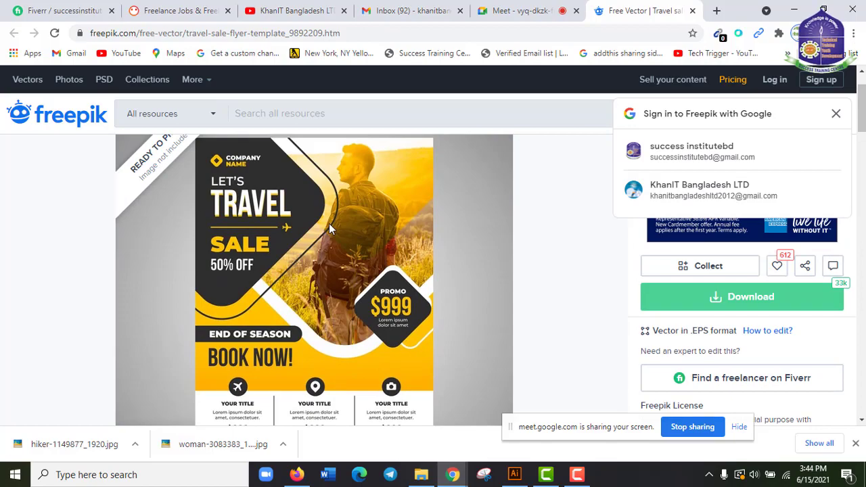
{"action": "left_click", "coordinate": [796, 10]}
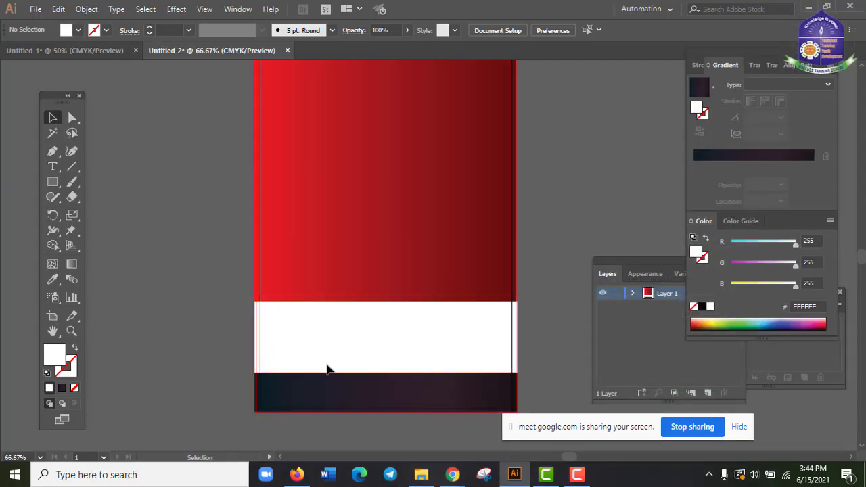
{"action": "scroll", "coordinate": [330, 371], "scroll_direction": "up", "scroll_amount": 1}
{"action": "mouse_move", "coordinate": [458, 474]}
{"action": "left_click", "coordinate": [374, 426]}
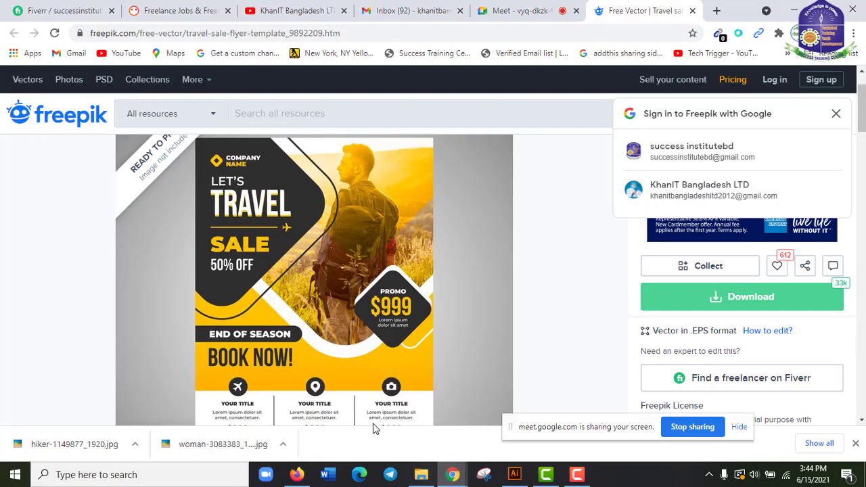
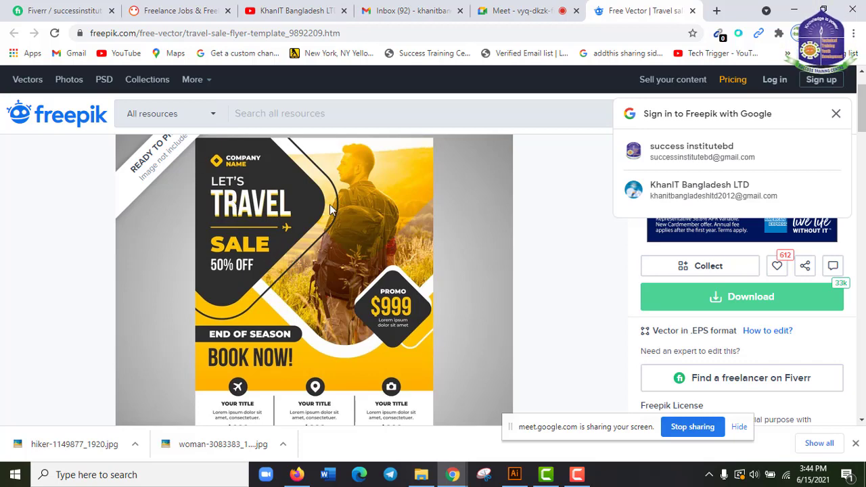
{"action": "left_click", "coordinate": [791, 5]}
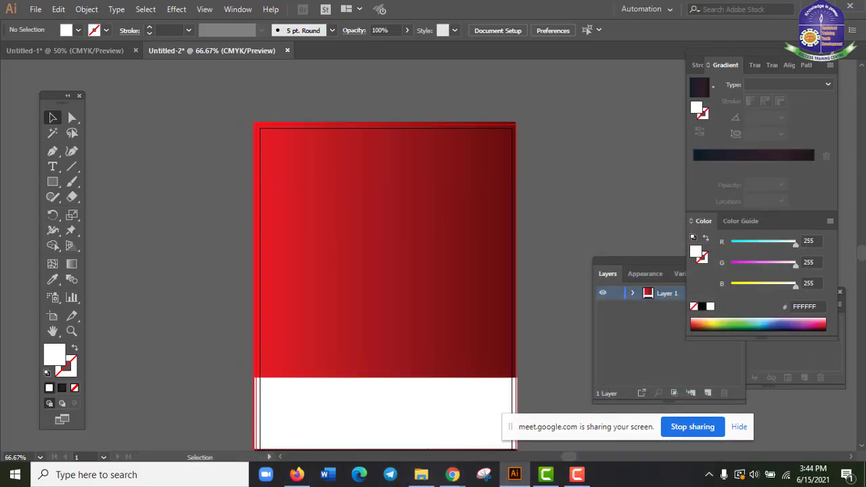
- Draw a white four-sided polygon as a tilted diamond overlapping the left edge of the red background
{"action": "left_click", "coordinate": [53, 185]}
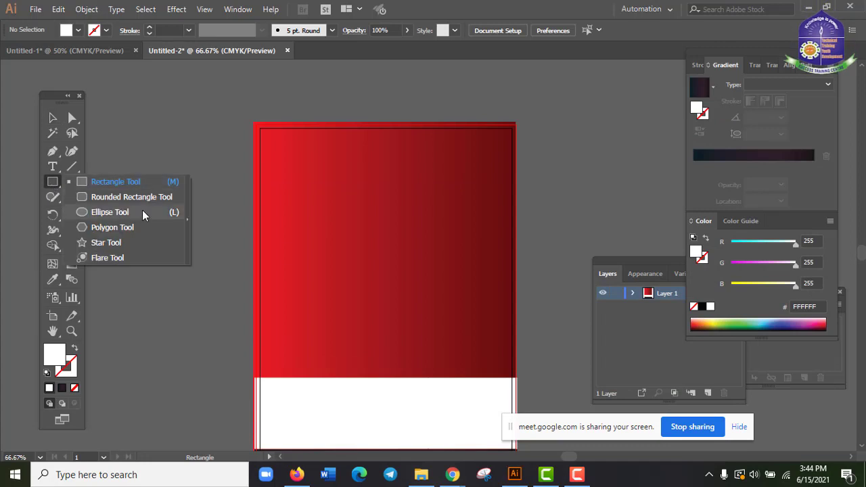
{"action": "left_click", "coordinate": [139, 230]}
{"action": "left_click_drag", "start_coordinate": [145, 160], "coordinate": [244, 225]}
{"action": "key", "text": "Down"}
{"action": "key", "text": "Down"}
{"action": "key", "text": "v"}
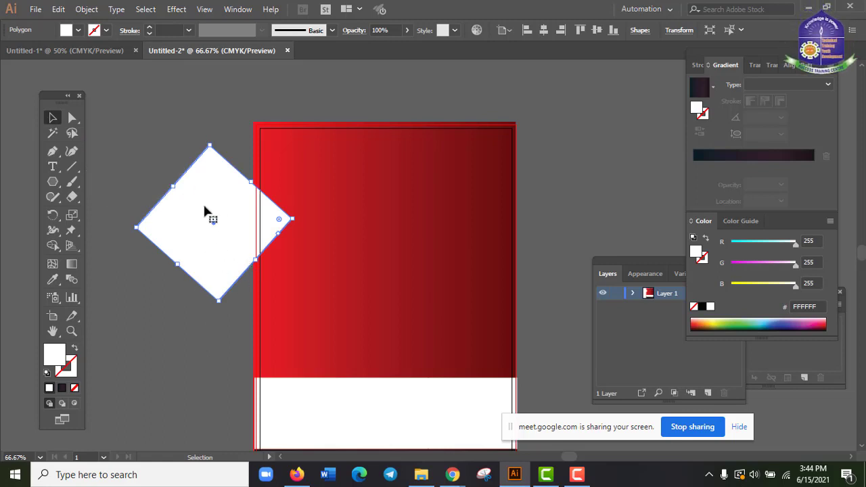
- Round all corners of the diamond to about 0.52 in, and compare the shape with the reference flyer in Chrome
{"action": "left_click", "coordinate": [72, 119]}
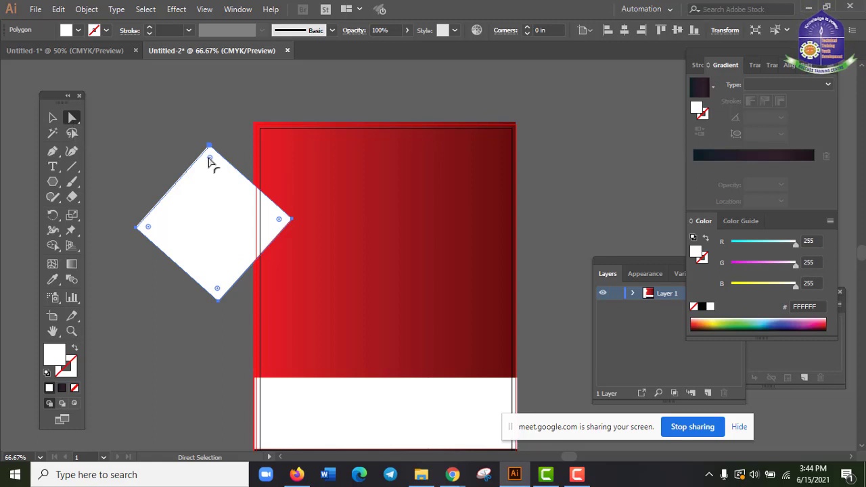
{"action": "left_click_drag", "start_coordinate": [211, 161], "coordinate": [217, 171]}
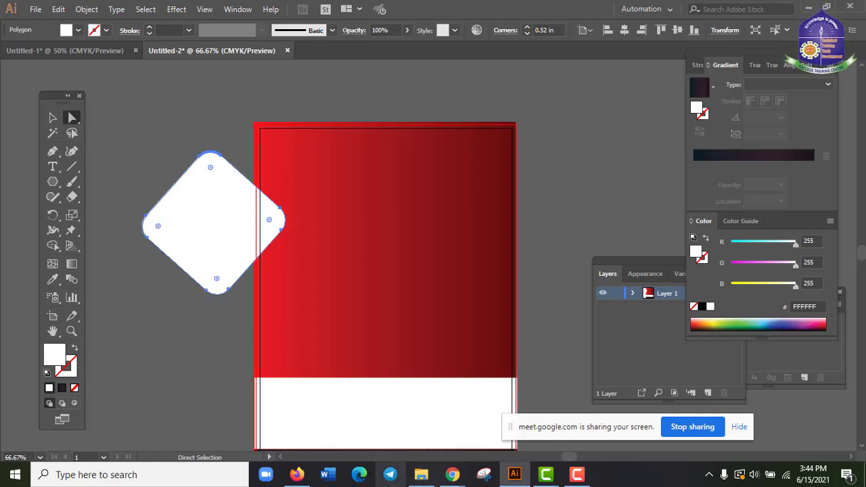
{"action": "mouse_move", "coordinate": [453, 476]}
{"action": "left_click", "coordinate": [396, 418]}
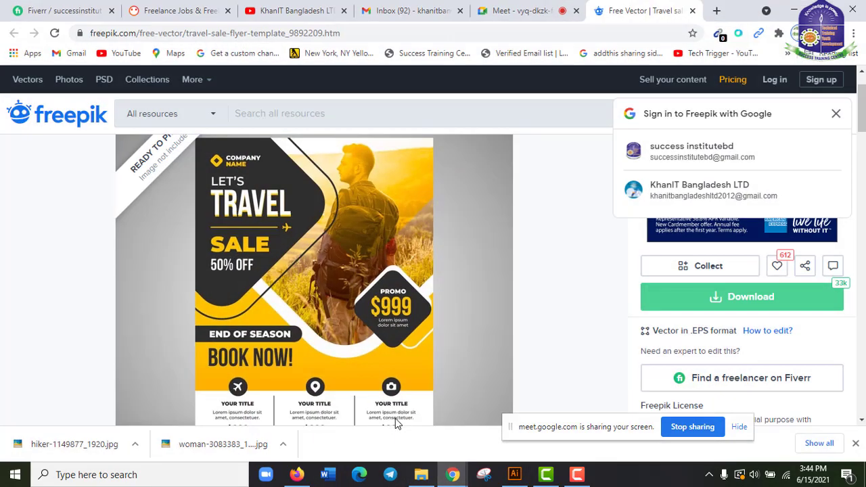
{"action": "left_click", "coordinate": [795, 12]}
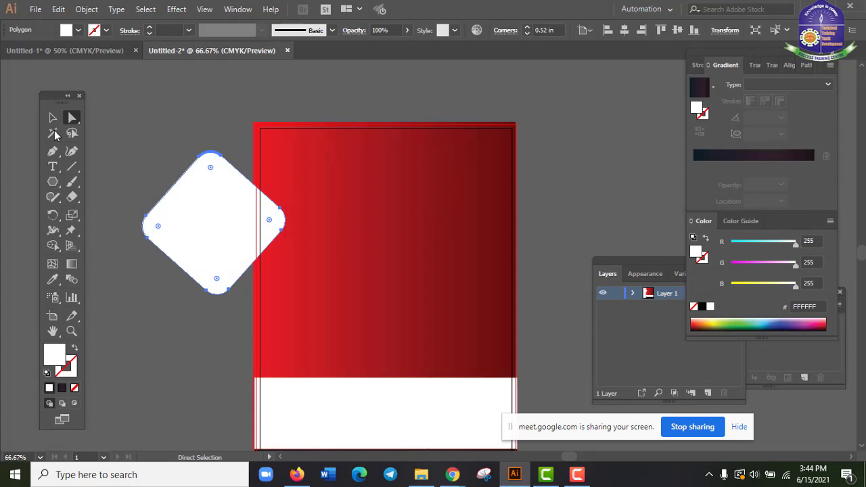
- Enlarge the rounded diamond proportionally from its centre and shift it slightly up toward the page
{"action": "left_click", "coordinate": [53, 117]}
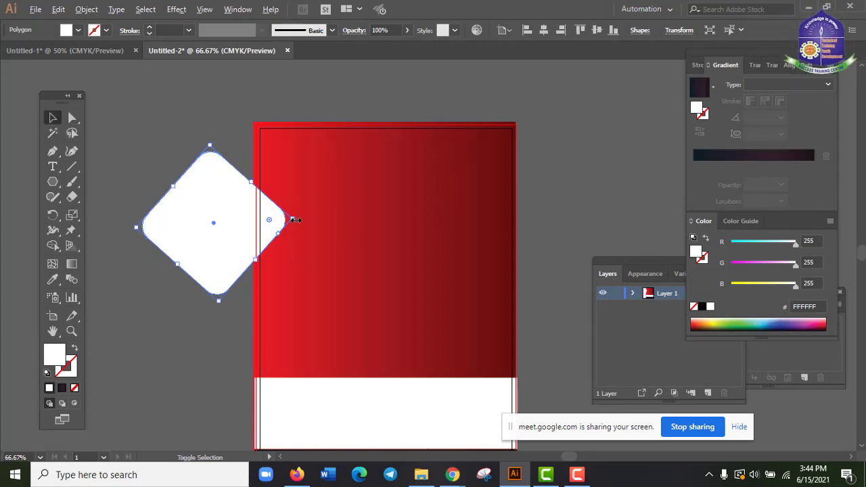
{"action": "mouse_move", "coordinate": [295, 220]}
{"action": "left_mouse_down"}
{"action": "mouse_move", "coordinate": [317, 211]}
{"action": "mouse_move", "coordinate": [308, 217]}
{"action": "left_mouse_up"}
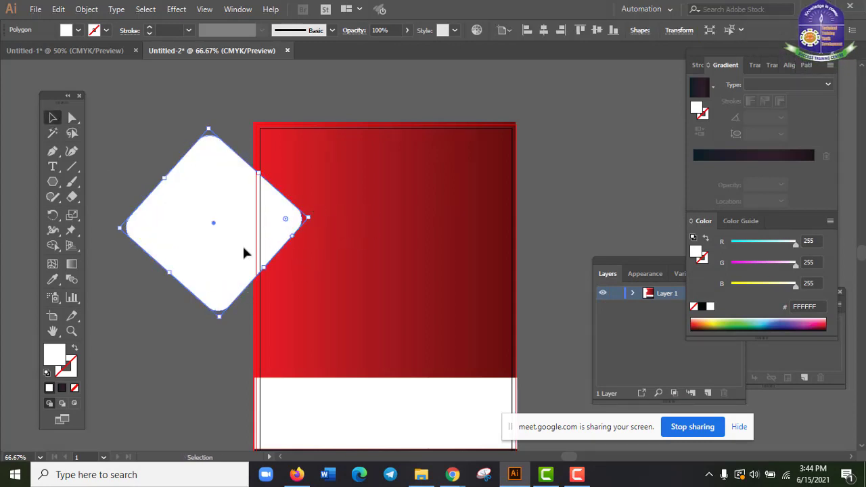
{"action": "left_click", "coordinate": [215, 304]}
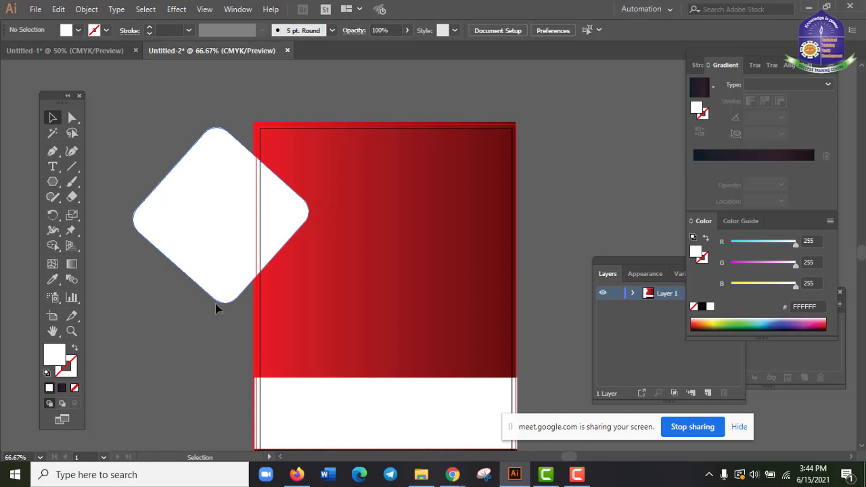
- Increase the rounding of the diamond's corners to about 0.63 in
{"action": "left_click", "coordinate": [216, 234]}
{"action": "left_click", "coordinate": [73, 117]}
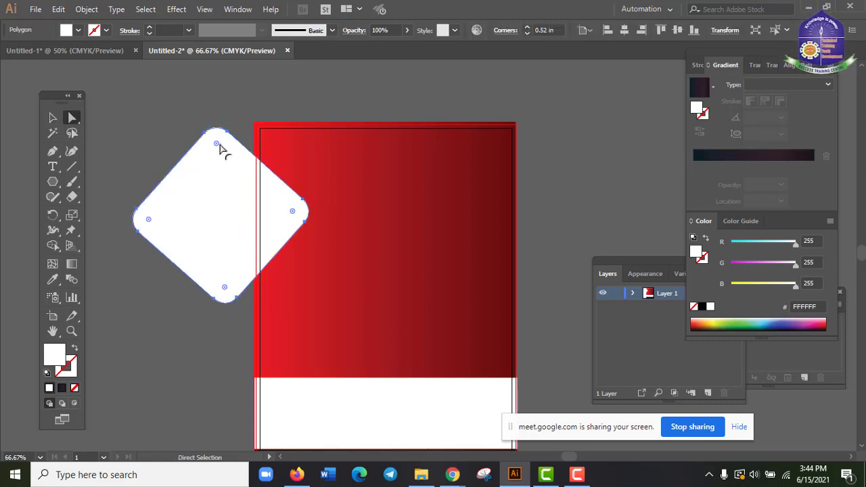
{"action": "left_click_drag", "start_coordinate": [217, 144], "coordinate": [218, 150]}
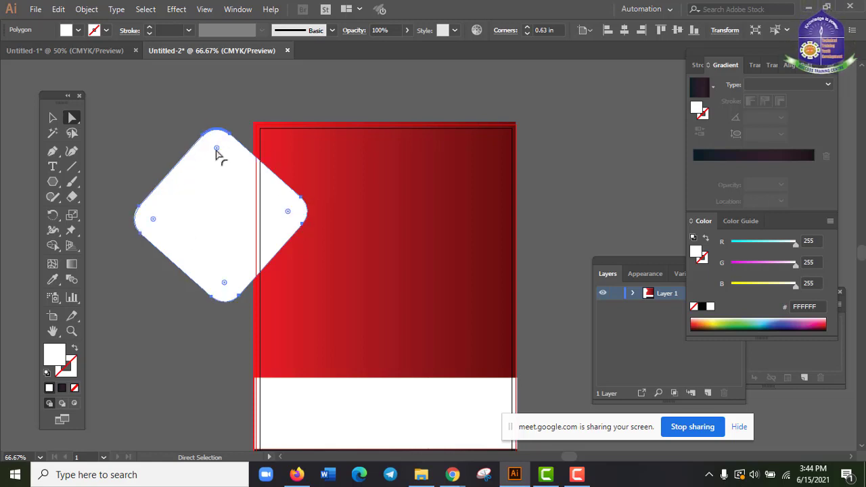
- Try rounding the diamond's corners to about 1.98 in, and undo that rounding
{"action": "left_click", "coordinate": [197, 336]}
{"action": "left_click", "coordinate": [218, 153]}
{"action": "left_click_drag", "start_coordinate": [217, 150], "coordinate": [224, 213]}
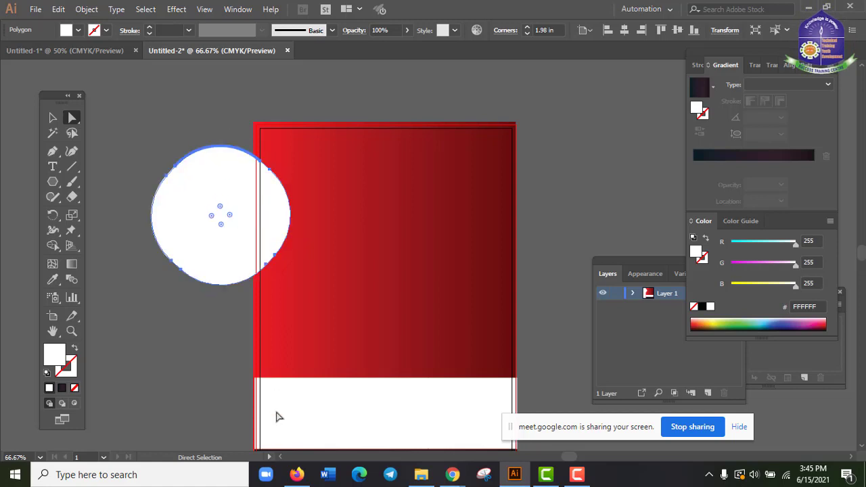
{"action": "left_click", "coordinate": [202, 349]}
{"action": "left_click", "coordinate": [240, 239]}
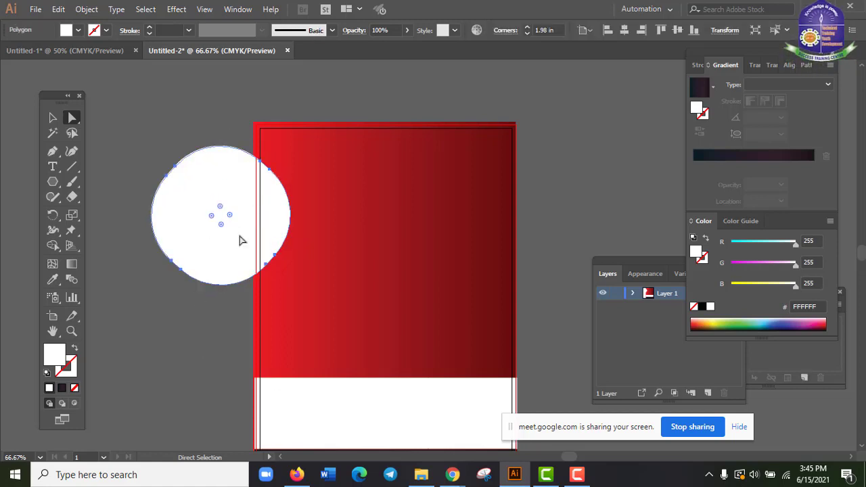
{"action": "key", "text": "ctrl"}
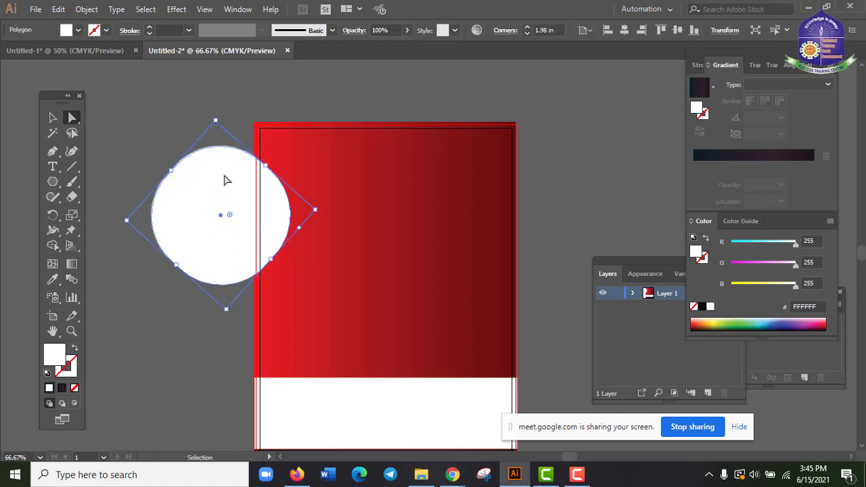
{"action": "key", "text": "ctrl+z"}
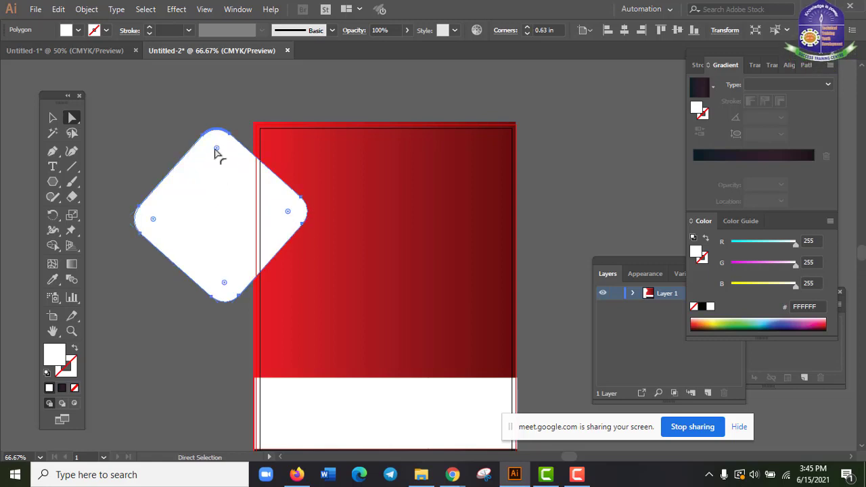
- Round the diamond's corners to about 0.77 in, and move the shape over the page's upper-left corner
{"action": "left_click_drag", "start_coordinate": [217, 150], "coordinate": [216, 156]}
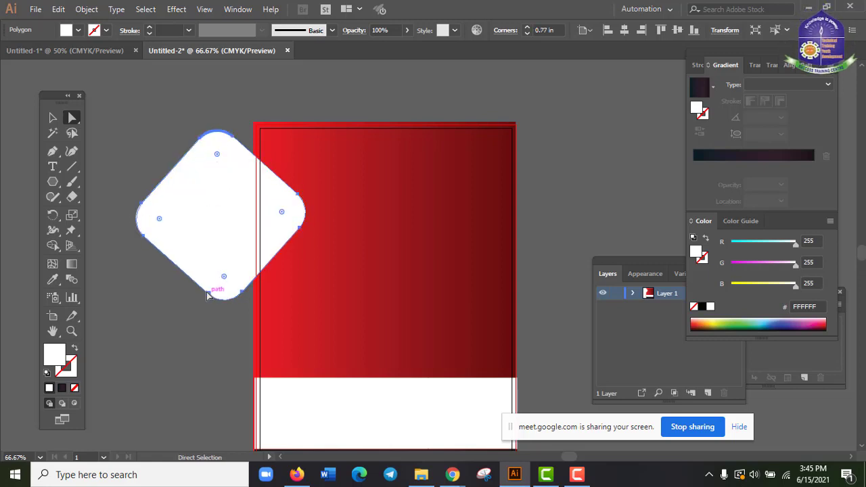
{"action": "left_click", "coordinate": [176, 320]}
{"action": "left_click", "coordinate": [242, 220]}
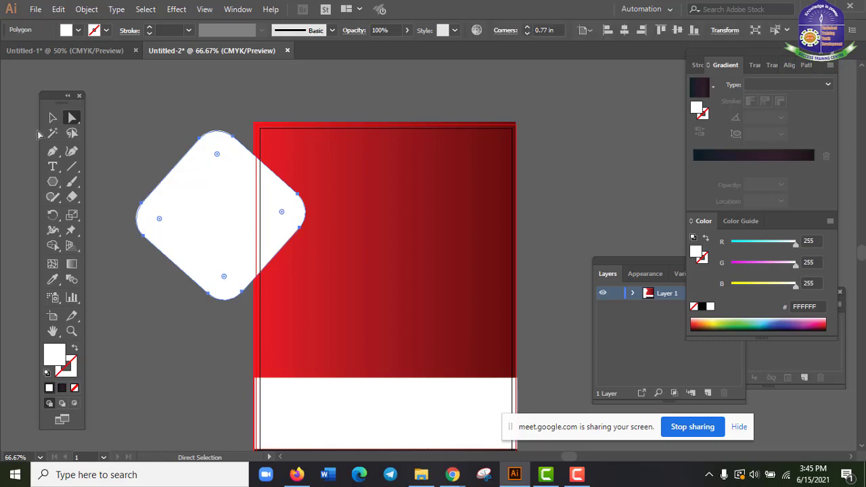
{"action": "left_click", "coordinate": [52, 117]}
{"action": "left_click_drag", "start_coordinate": [191, 187], "coordinate": [234, 139]}
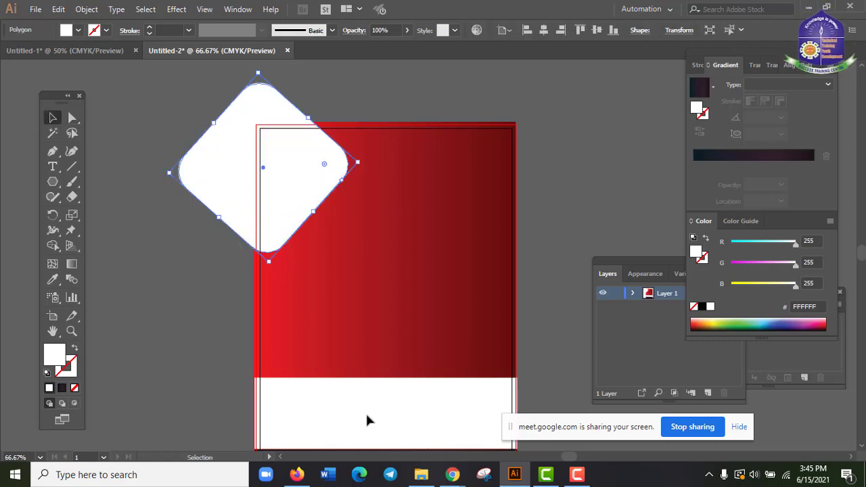
- Examine the diamond's placement and the lower sections of the reference flyer in Chrome, and return to Illustrator
{"action": "mouse_move", "coordinate": [454, 476]}
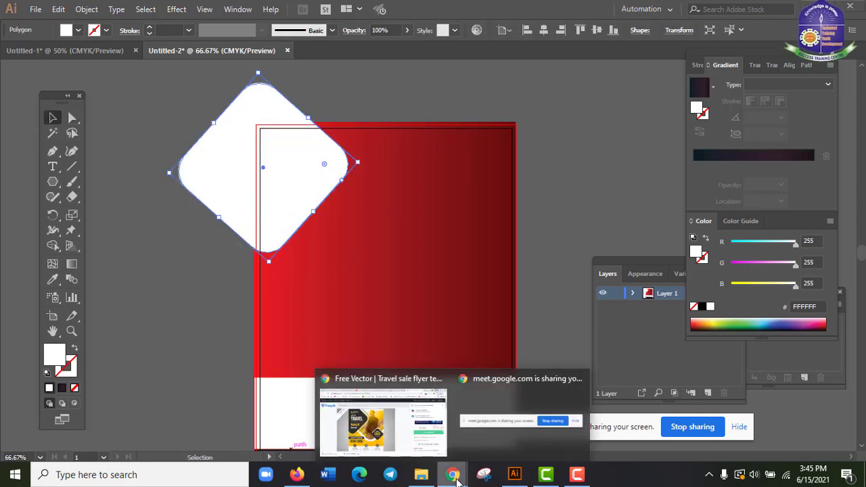
{"action": "left_click", "coordinate": [586, 479]}
{"action": "left_click", "coordinate": [585, 479]}
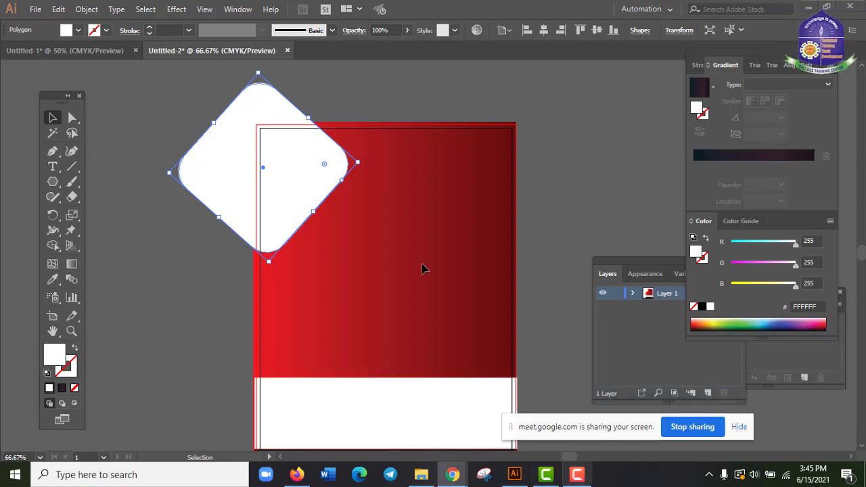
{"action": "mouse_move", "coordinate": [459, 476]}
{"action": "left_click", "coordinate": [383, 419]}
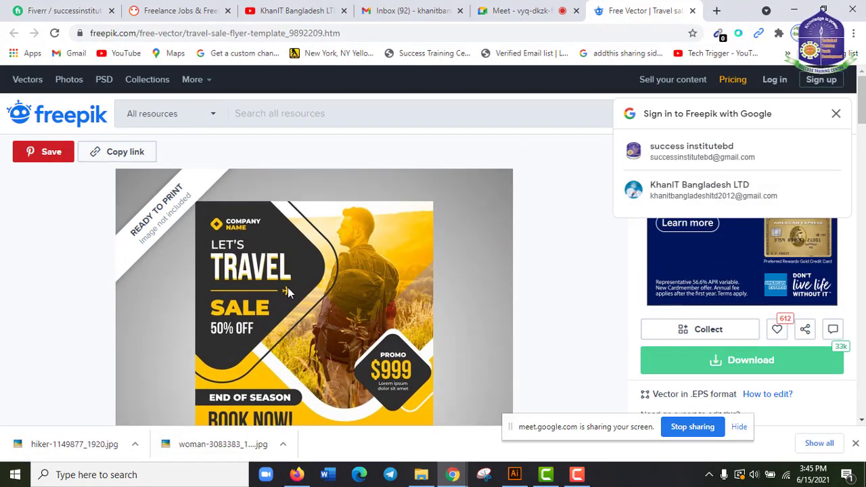
{"action": "scroll", "coordinate": [288, 287], "scroll_direction": "down", "scroll_amount": 4}
{"action": "scroll", "coordinate": [301, 281], "scroll_direction": "up", "scroll_amount": 3}
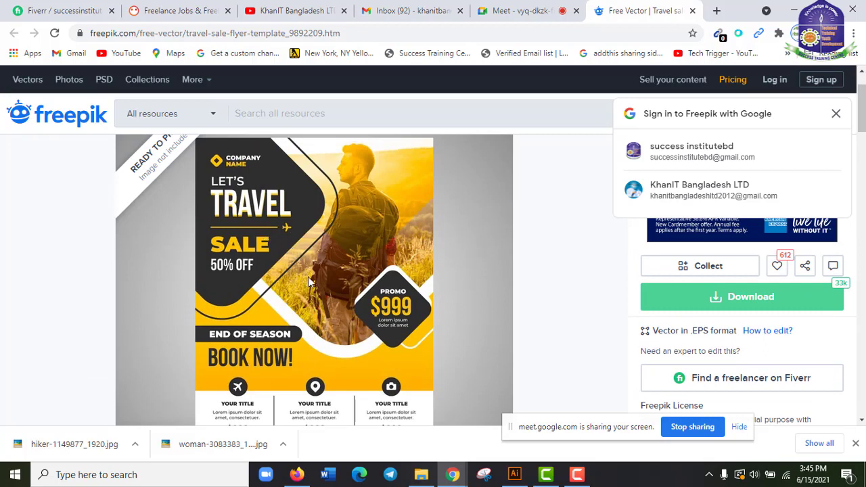
{"action": "scroll", "coordinate": [307, 281], "scroll_direction": "down", "scroll_amount": 3}
{"action": "scroll", "coordinate": [415, 278], "scroll_direction": "up", "scroll_amount": 4}
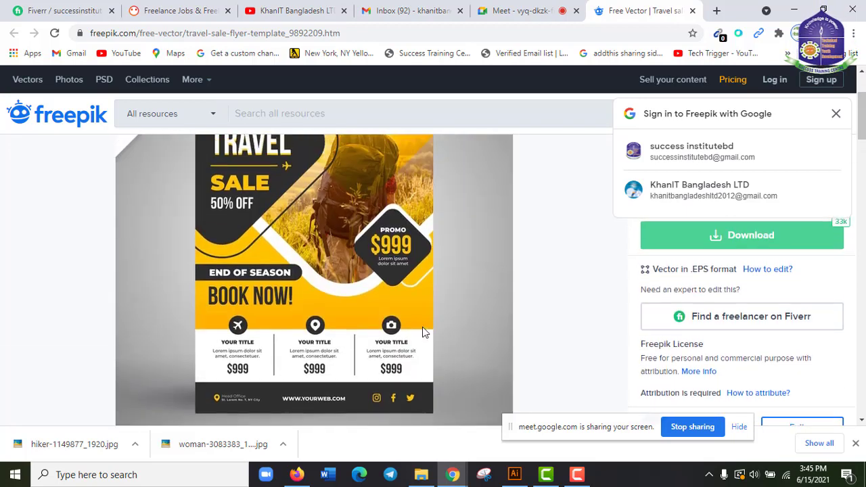
{"action": "left_click", "coordinate": [785, 8]}
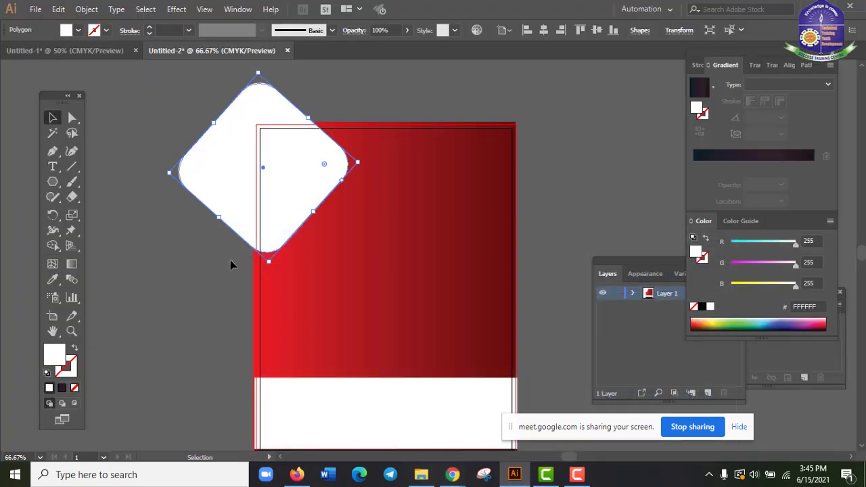
{"action": "scroll", "coordinate": [315, 325], "scroll_direction": "down", "scroll_amount": 3}
{"action": "left_click", "coordinate": [183, 304]}
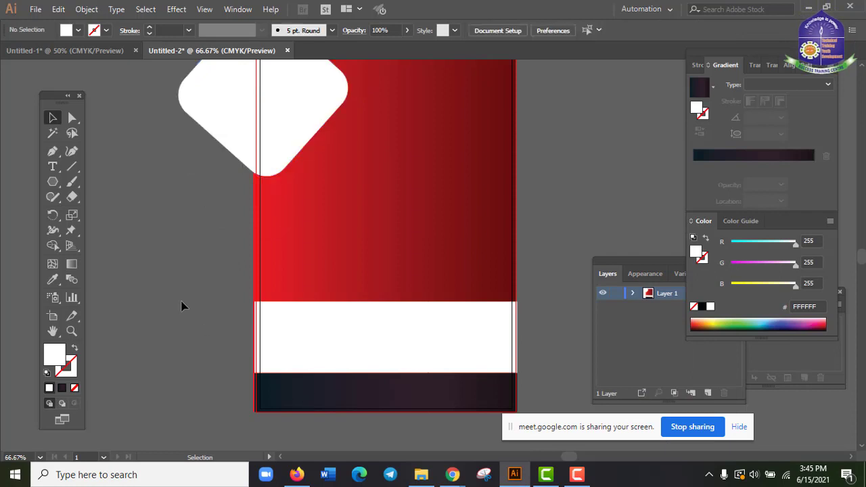
{"action": "scroll", "coordinate": [186, 284], "scroll_direction": "up", "scroll_amount": 1}
{"action": "left_click", "coordinate": [259, 149]}
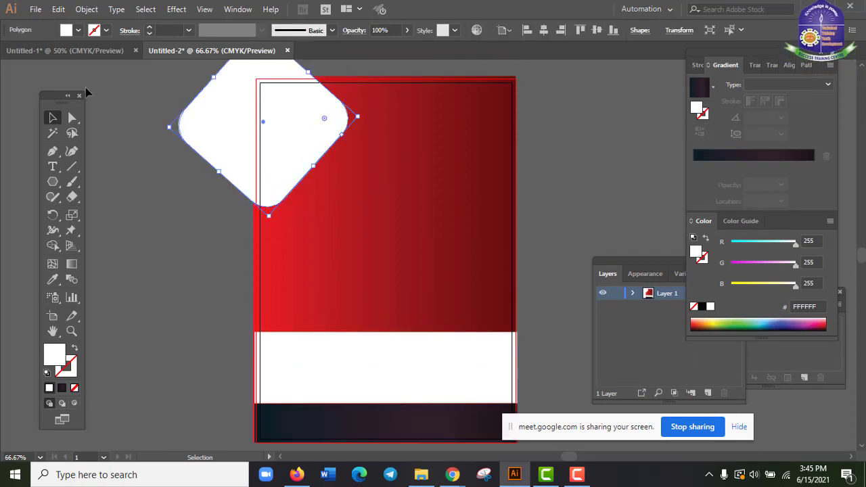
{"action": "scroll", "coordinate": [381, 329], "scroll_direction": "down", "scroll_amount": 1}
{"action": "scroll", "coordinate": [381, 325], "scroll_direction": "up", "scroll_amount": 2}
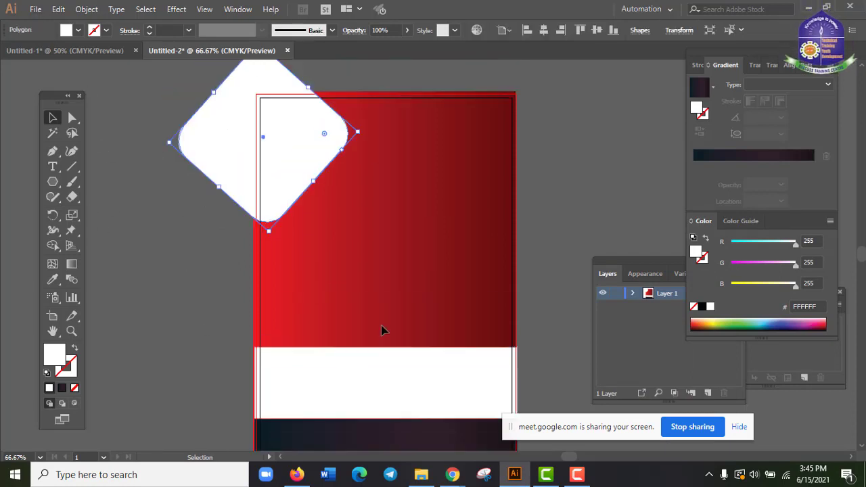
{"action": "scroll", "coordinate": [377, 425], "scroll_direction": "down", "scroll_amount": 1}
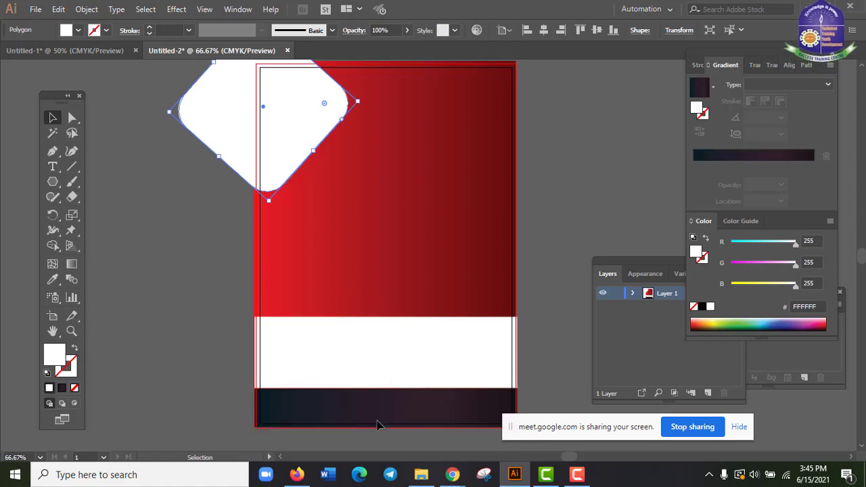
{"action": "left_click", "coordinate": [53, 280]}
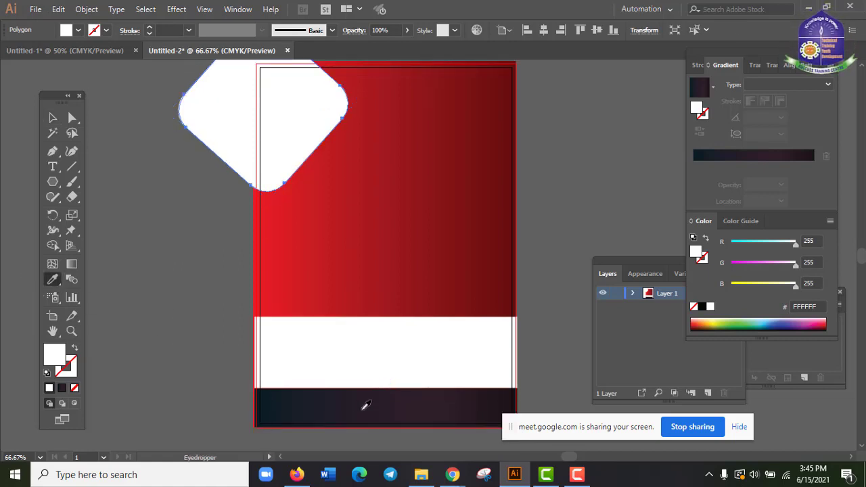
{"action": "left_click", "coordinate": [53, 117]}
{"action": "scroll", "coordinate": [204, 275], "scroll_direction": "up", "scroll_amount": 2}
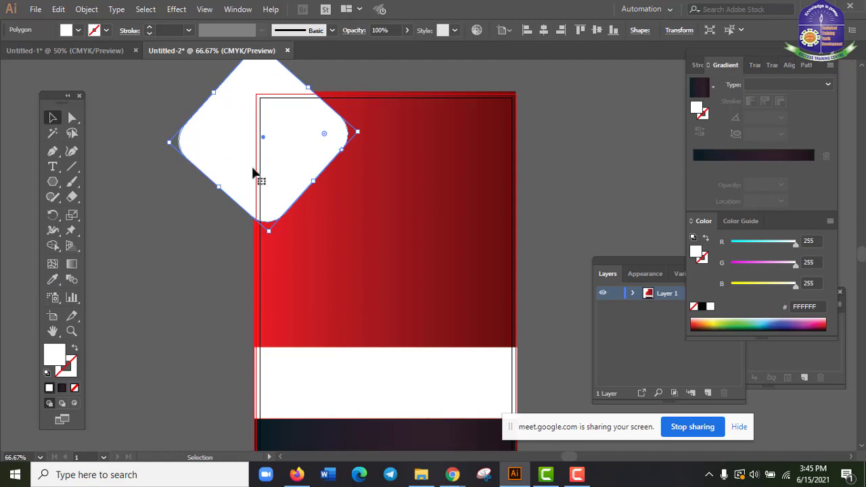
{"action": "scroll", "coordinate": [390, 389], "scroll_direction": "down", "scroll_amount": 2}
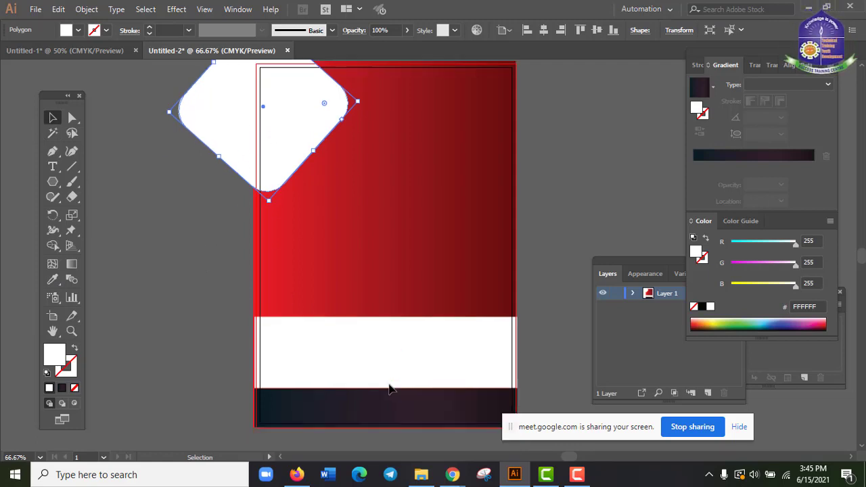
{"action": "scroll", "coordinate": [173, 287], "scroll_direction": "up", "scroll_amount": 2}
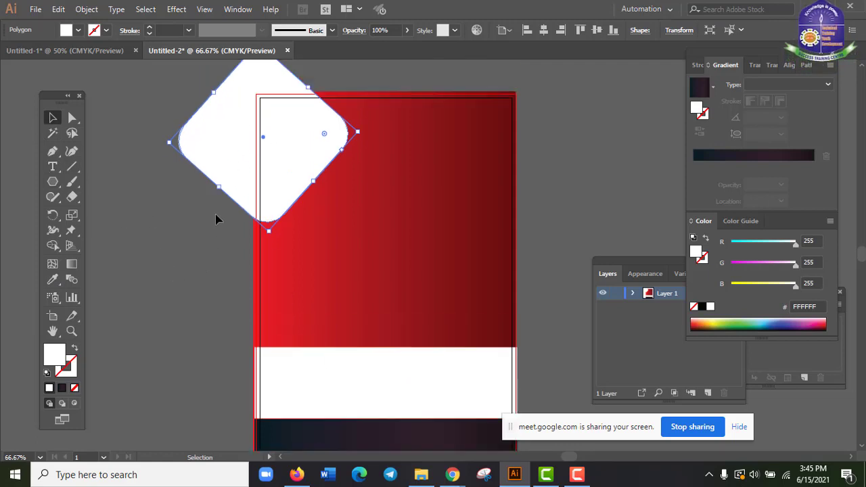
- Apply the footer's dark gradient fill to the white rounded diamond with the Eyedropper tool
{"action": "left_click", "coordinate": [52, 282]}
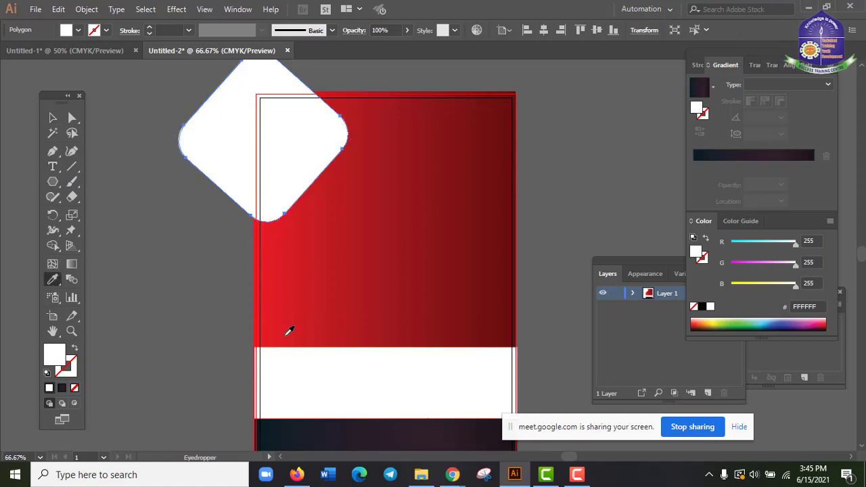
{"action": "scroll", "coordinate": [427, 375], "scroll_direction": "down", "scroll_amount": 2}
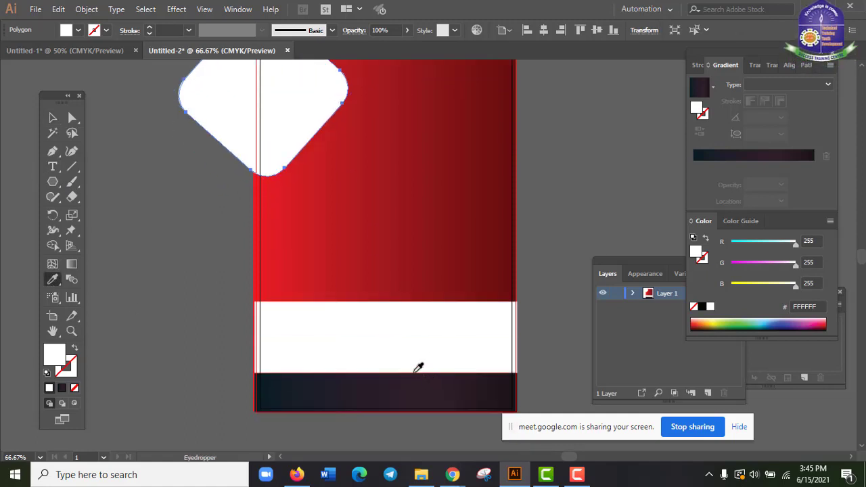
{"action": "left_click", "coordinate": [416, 377]}
{"action": "scroll", "coordinate": [406, 399], "scroll_direction": "up", "scroll_amount": 2}
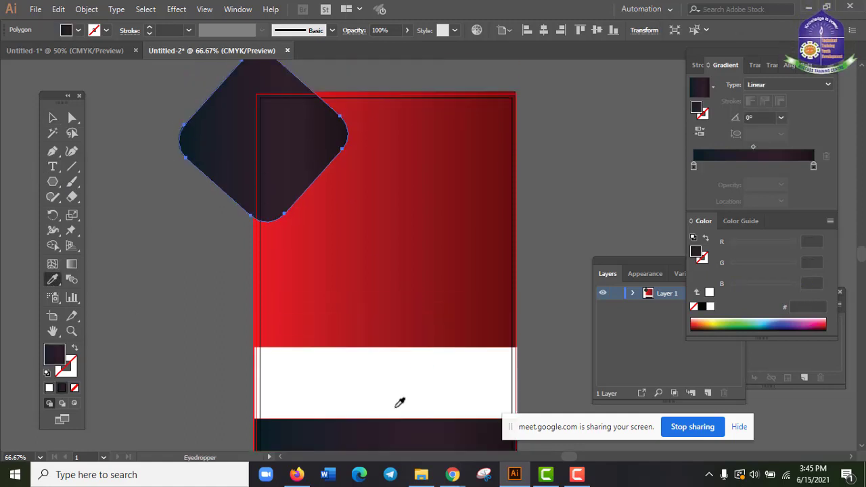
{"action": "key", "text": "v"}
{"action": "scroll", "coordinate": [239, 313], "scroll_direction": "up", "scroll_amount": 2}
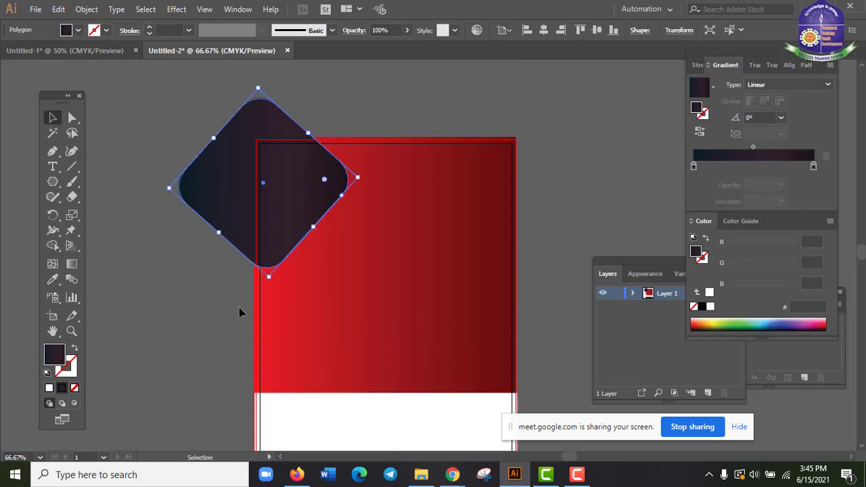
- Compare the dark diamond with the reference flyer's diamond and its outline in Chrome, and return to Illustrator
{"action": "left_click", "coordinate": [208, 322]}
{"action": "left_click", "coordinate": [287, 215]}
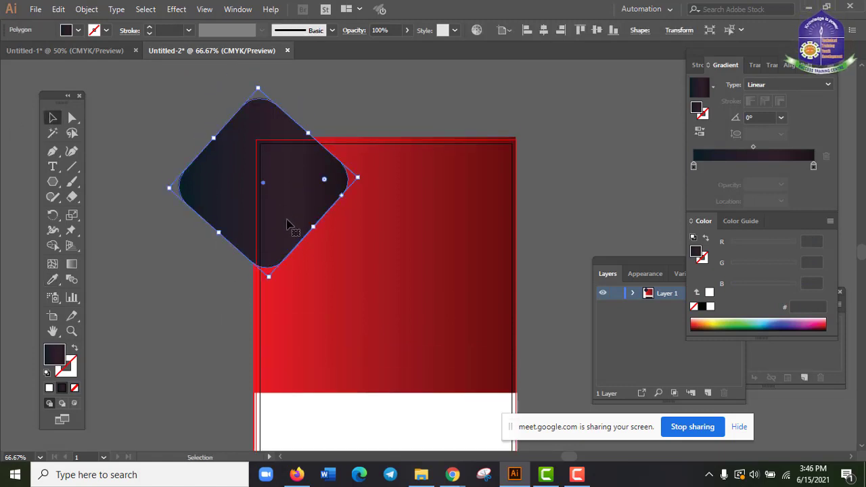
{"action": "scroll", "coordinate": [359, 230], "scroll_direction": "up", "scroll_amount": 2}
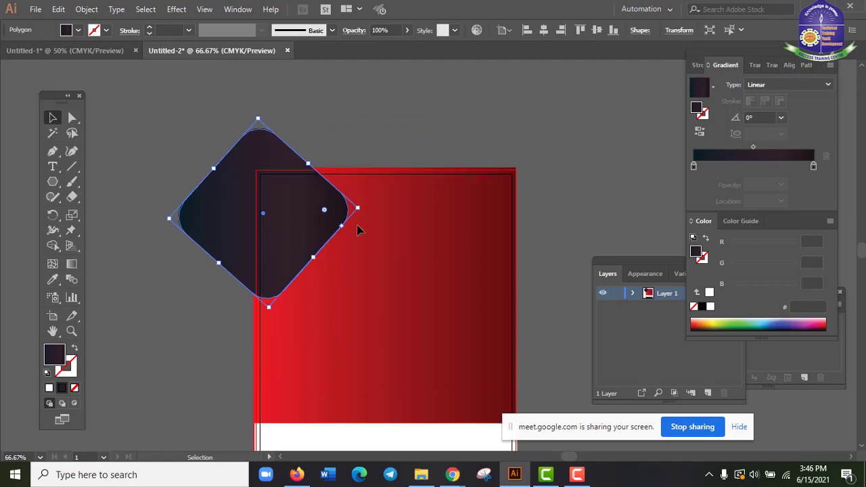
{"action": "left_click", "coordinate": [546, 177]}
{"action": "left_click", "coordinate": [218, 215]}
{"action": "scroll", "coordinate": [228, 278], "scroll_direction": "down", "scroll_amount": 1}
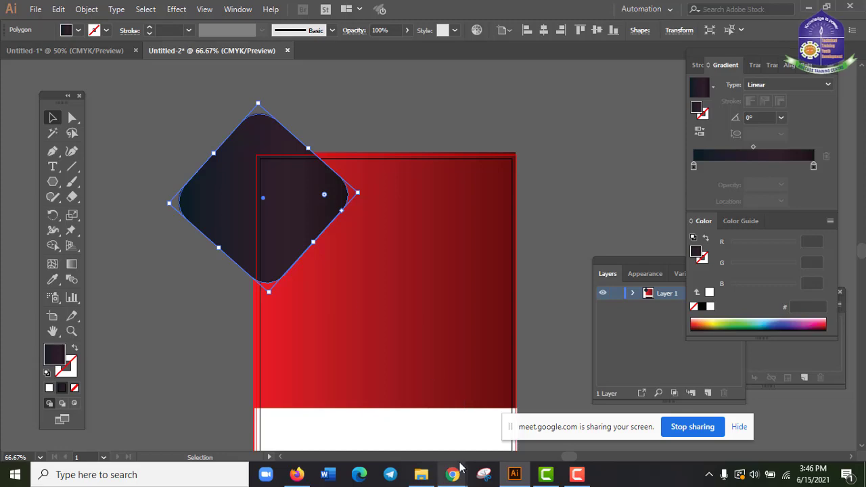
{"action": "mouse_move", "coordinate": [460, 472]}
{"action": "left_click", "coordinate": [394, 416]}
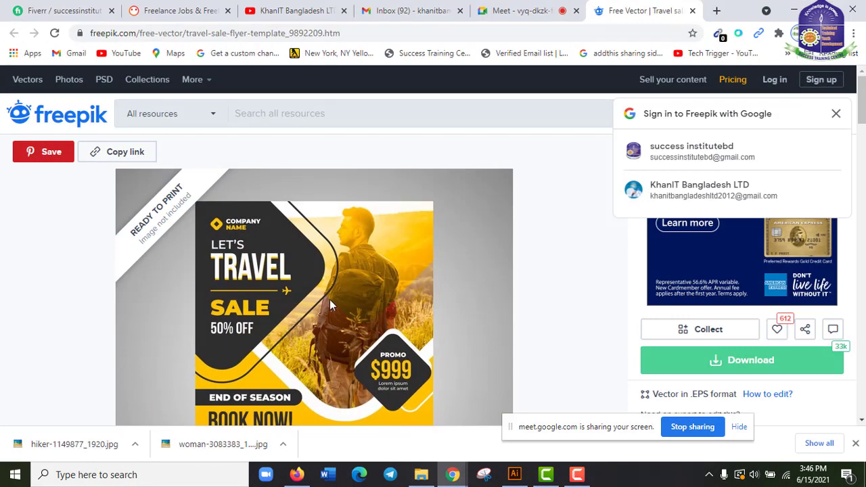
{"action": "left_click", "coordinate": [797, 8]}
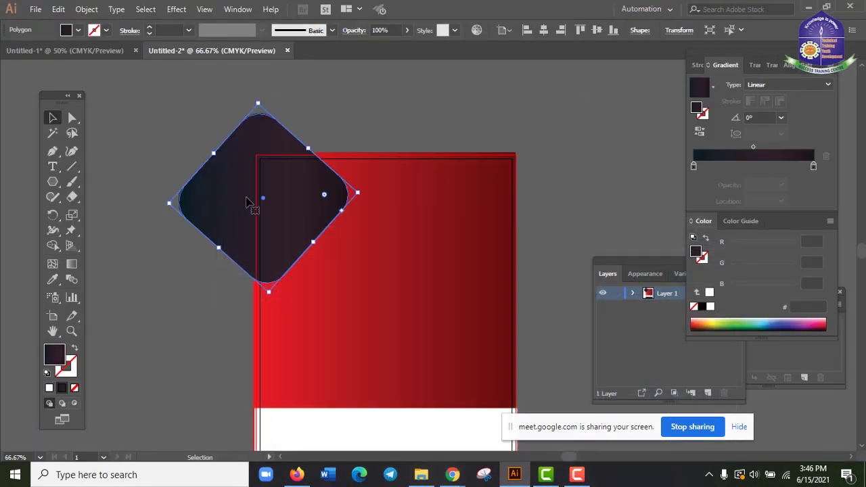
- Duplicate the dark rounded diamond in place and enlarge the copy slightly and proportionally around its centre
{"action": "key", "text": "a"}
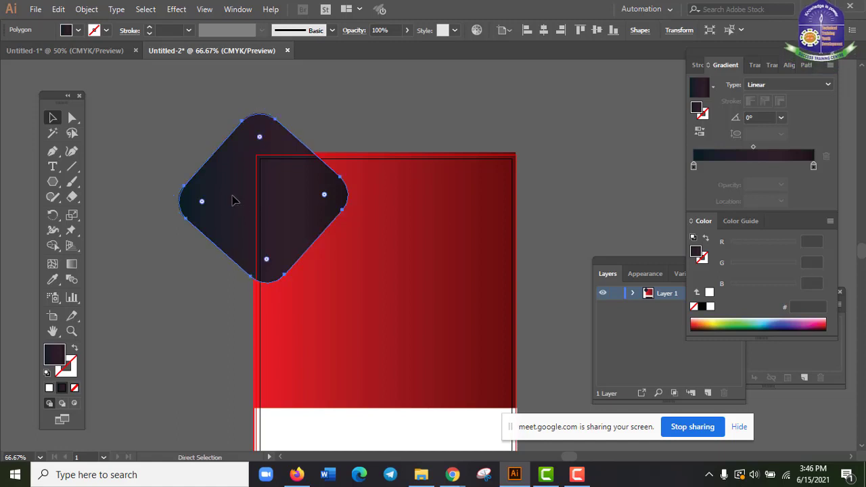
{"action": "key", "text": "v"}
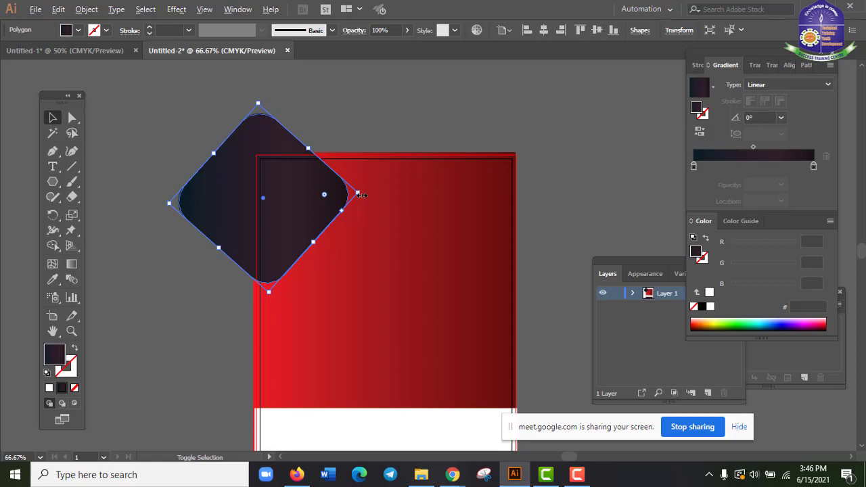
{"action": "left_click_drag", "start_coordinate": [361, 192], "coordinate": [375, 188]}
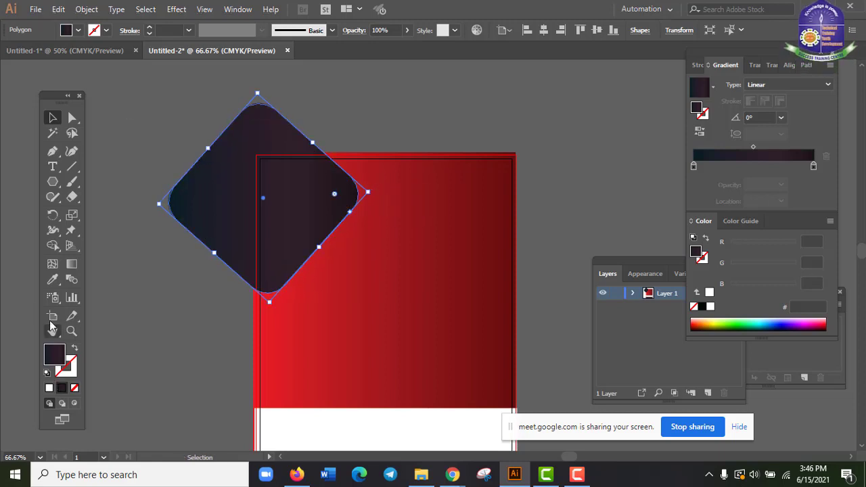
- Remove the enlarged diamond copy's fill and give it a black 4 pt stroke
{"action": "left_click", "coordinate": [77, 32]}
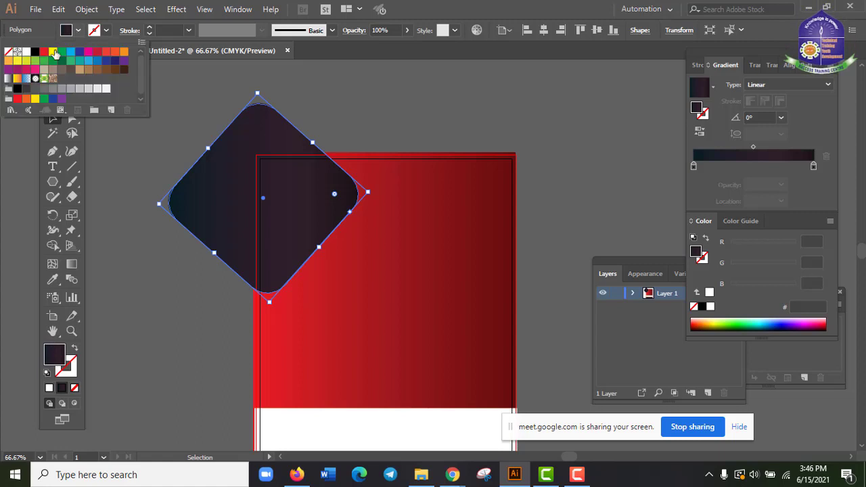
{"action": "left_click", "coordinate": [8, 52]}
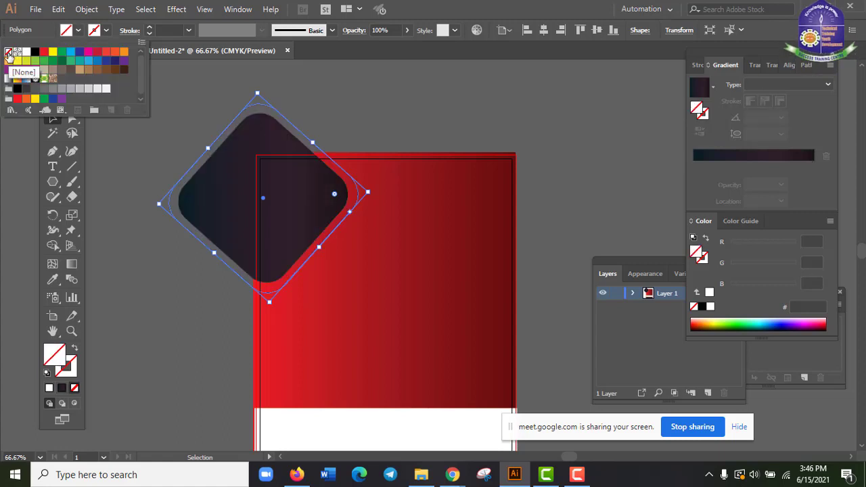
{"action": "left_click", "coordinate": [106, 32]}
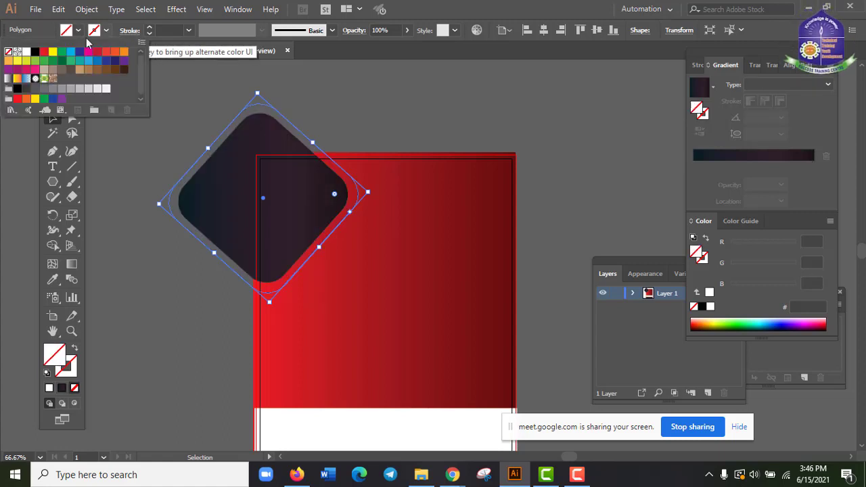
{"action": "left_click", "coordinate": [35, 57]}
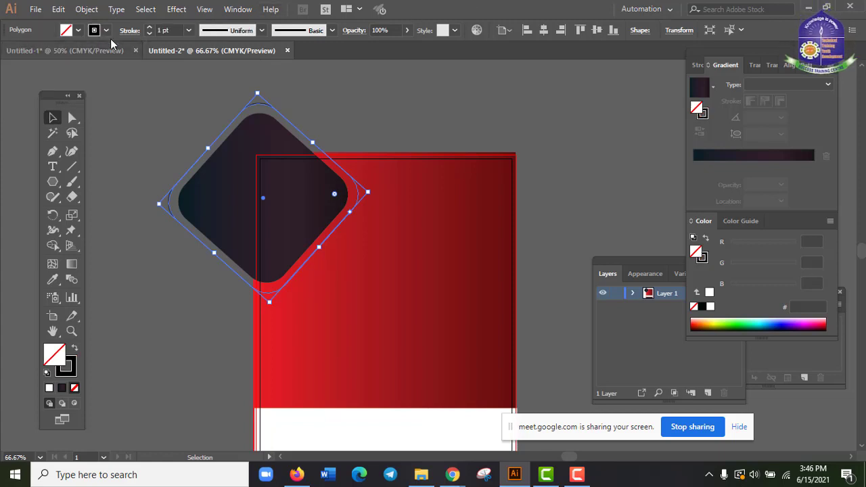
{"action": "left_click", "coordinate": [149, 27]}
{"action": "left_click", "coordinate": [149, 28]}
{"action": "left_click", "coordinate": [149, 27]}
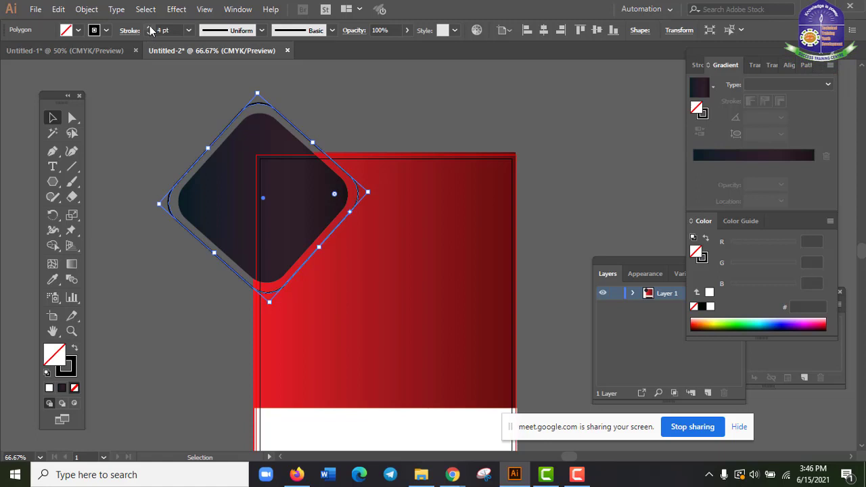
{"action": "left_click", "coordinate": [155, 112]}
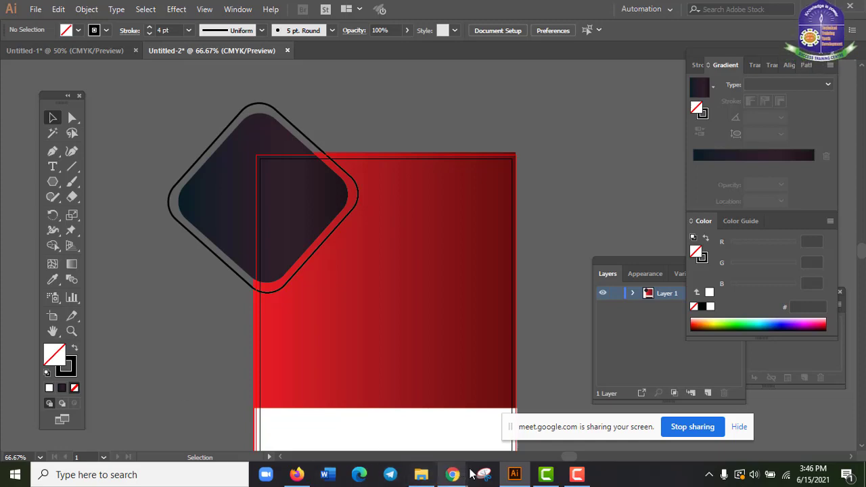
- Check the outline's spacing on the reference flyer in Chrome, and in Illustrator enlarge the black diamond outline slightly around its centre
{"action": "mouse_move", "coordinate": [457, 476]}
{"action": "left_click", "coordinate": [380, 426]}
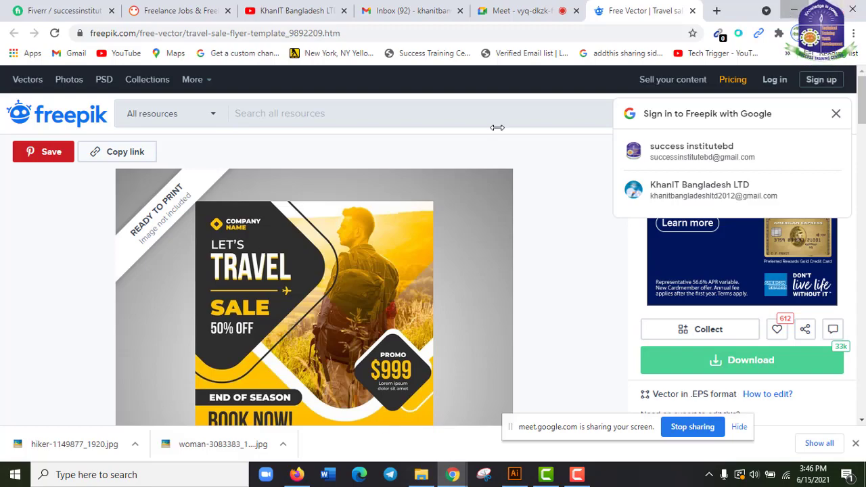
{"action": "key", "text": "alt+Tab"}
{"action": "left_click", "coordinate": [360, 191]}
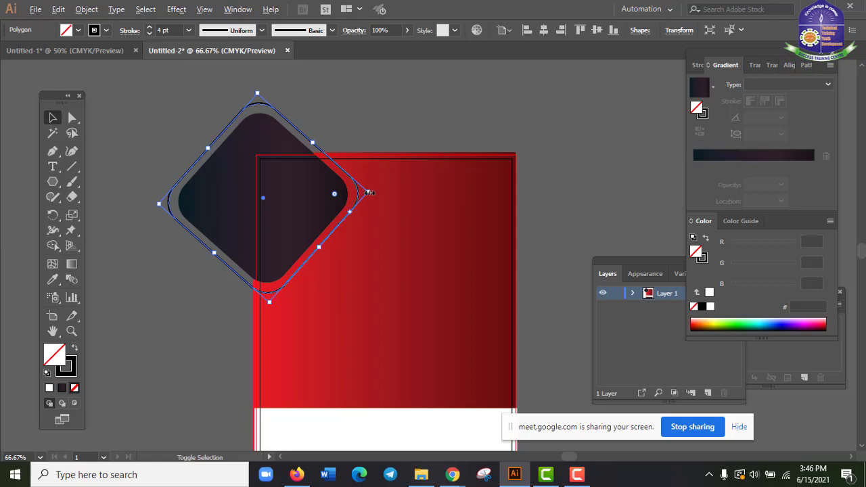
{"action": "left_click_drag", "start_coordinate": [369, 192], "coordinate": [378, 191]}
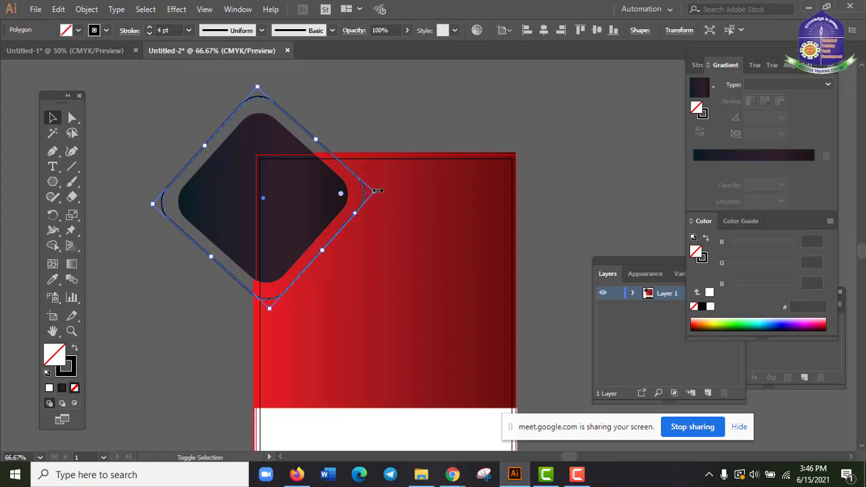
{"action": "left_click", "coordinate": [420, 120]}
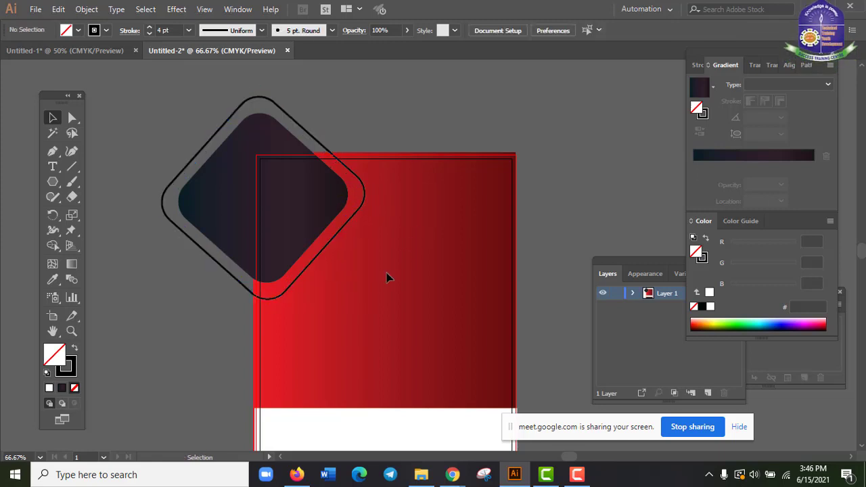
- Switch to Chrome and examine the reference flyer's diamond outline, photo area and lower sections
{"action": "mouse_move", "coordinate": [452, 478]}
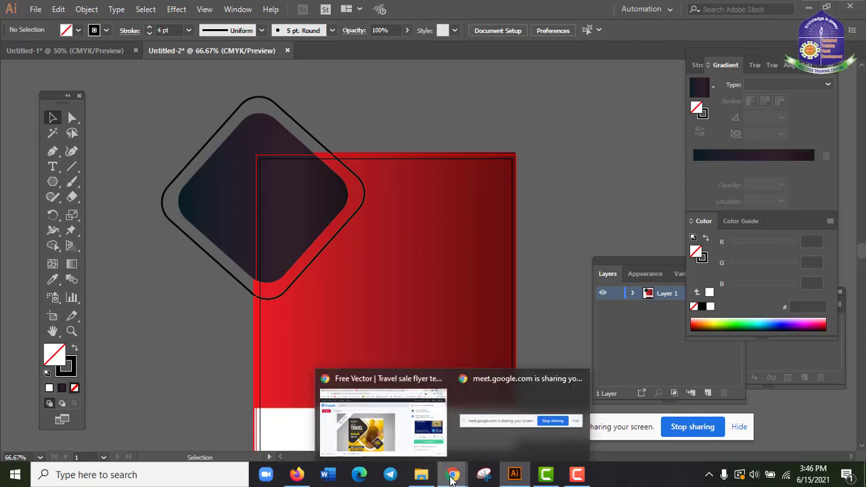
{"action": "left_click", "coordinate": [415, 423]}
{"action": "scroll", "coordinate": [373, 363], "scroll_direction": "down", "scroll_amount": 2}
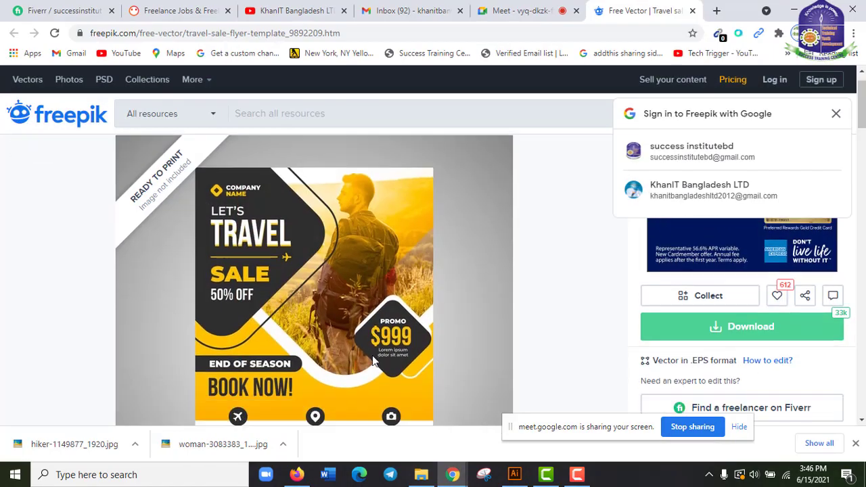
{"action": "scroll", "coordinate": [373, 362], "scroll_direction": "up", "scroll_amount": 2}
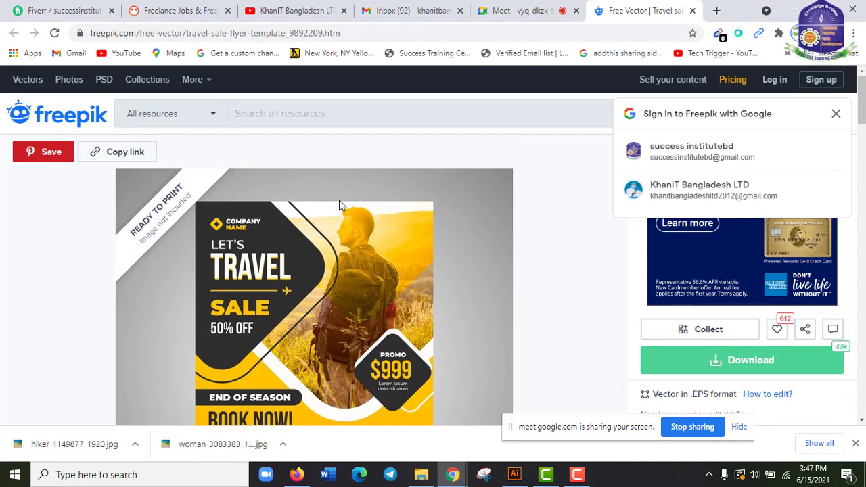
{"action": "scroll", "coordinate": [366, 335], "scroll_direction": "down", "scroll_amount": 2}
{"action": "scroll", "coordinate": [367, 309], "scroll_direction": "up", "scroll_amount": 2}
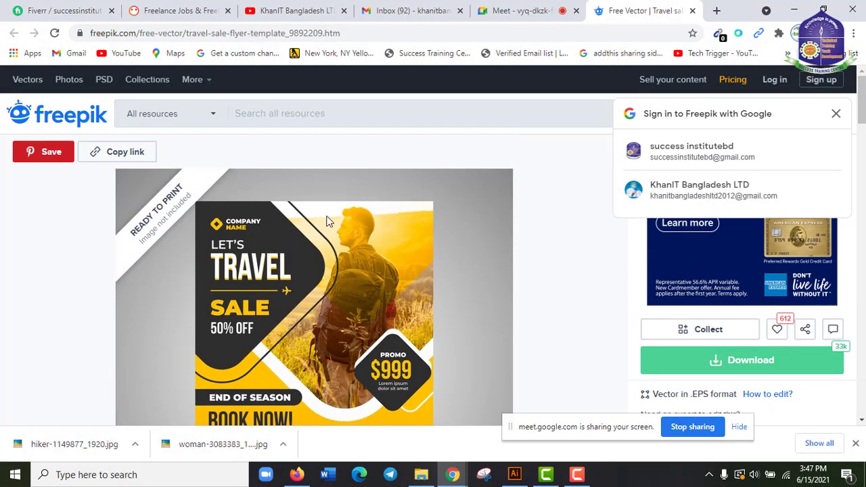
{"action": "scroll", "coordinate": [322, 284], "scroll_direction": "down", "scroll_amount": 2}
{"action": "scroll", "coordinate": [308, 352], "scroll_direction": "up", "scroll_amount": 2}
{"action": "scroll", "coordinate": [266, 363], "scroll_direction": "down", "scroll_amount": 3}
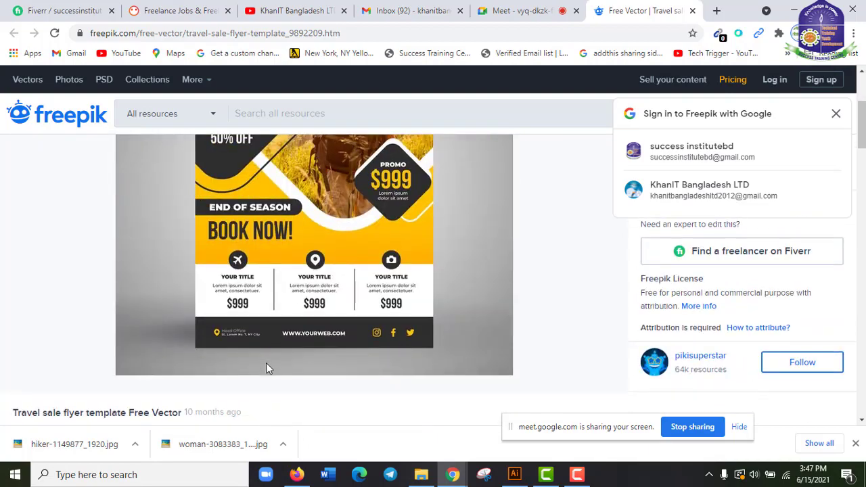
- Switch to Illustrator, move the dark diamond and its outline together onto the page's upper-left corner, and enlarge both proportionally around their centre
{"action": "scroll", "coordinate": [284, 349], "scroll_direction": "up", "scroll_amount": 2}
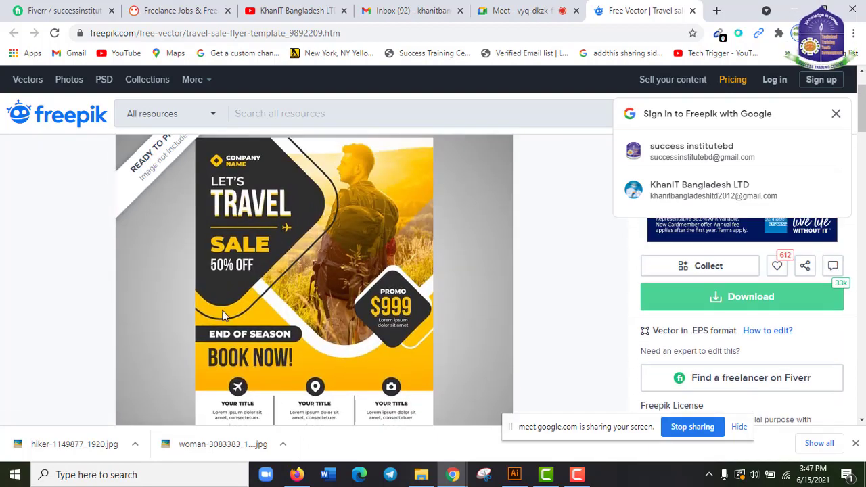
{"action": "left_click", "coordinate": [796, 10]}
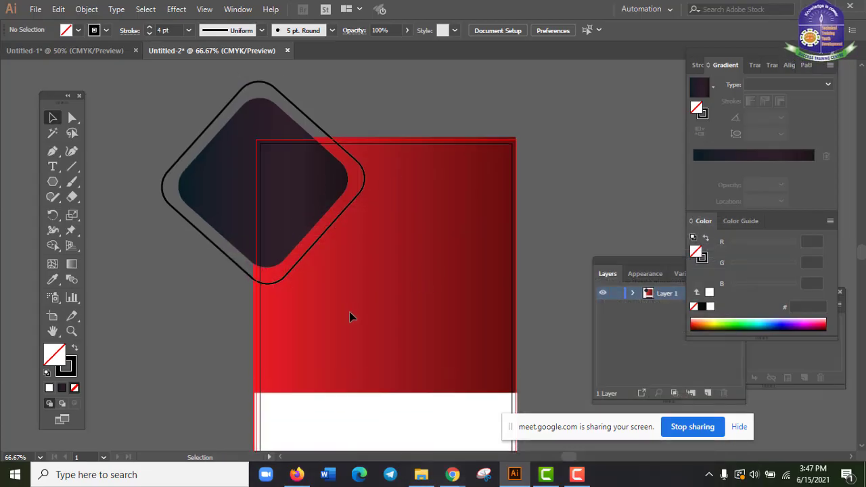
{"action": "left_click_drag", "start_coordinate": [238, 194], "coordinate": [280, 215]}
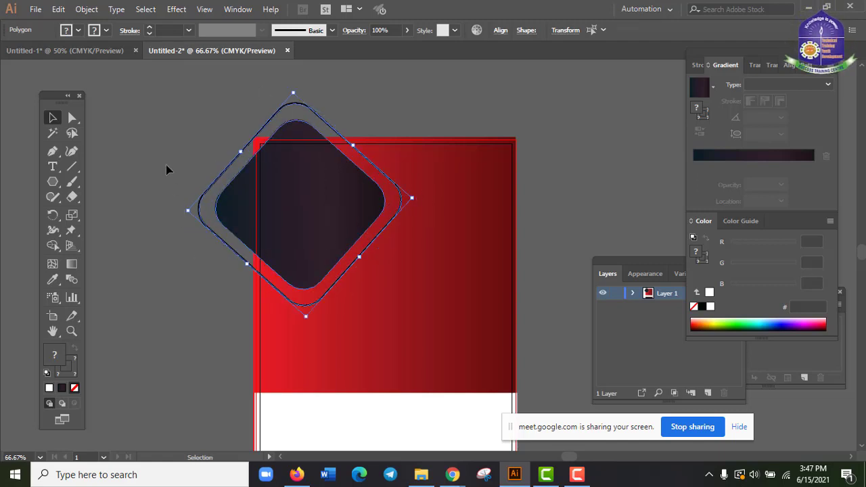
{"action": "left_click", "coordinate": [170, 181]}
{"action": "left_click_drag", "start_coordinate": [239, 213], "coordinate": [241, 215]}
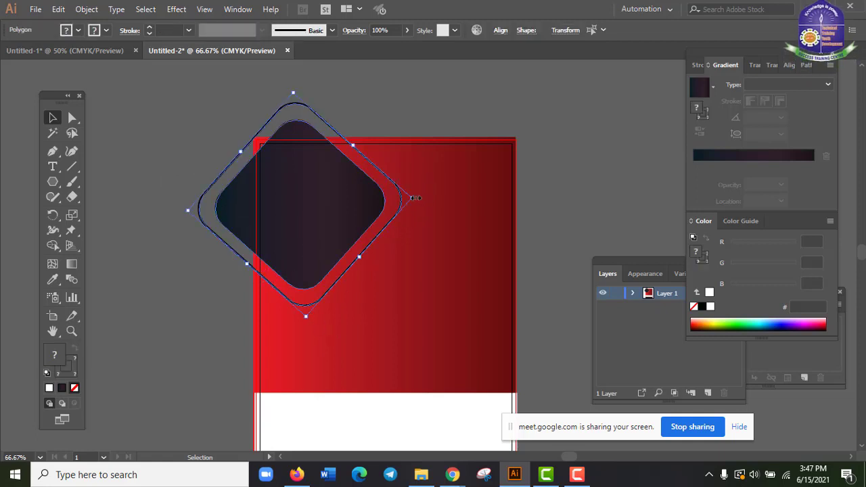
{"action": "left_click_drag", "start_coordinate": [413, 197], "coordinate": [443, 195]}
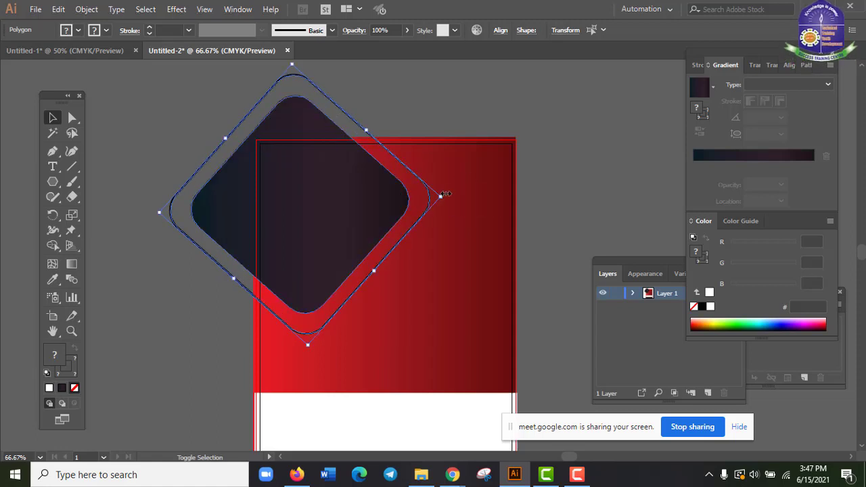
{"action": "left_click", "coordinate": [588, 170]}
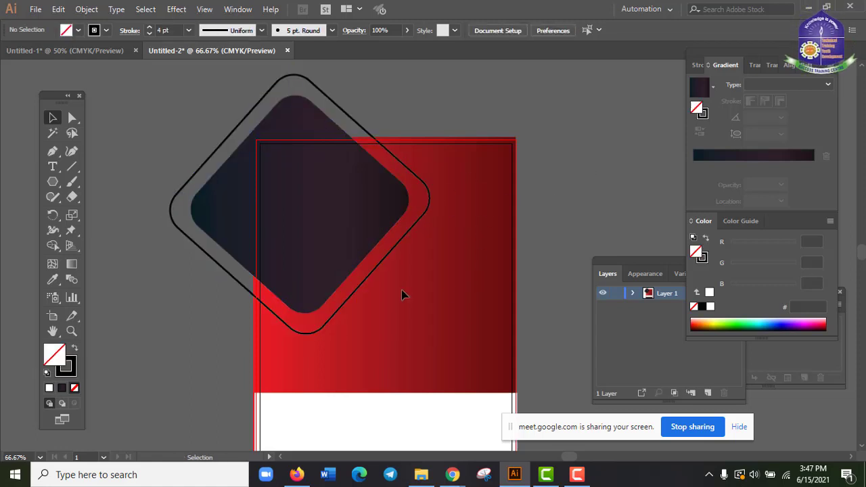
- Review the page layout, then switch to Chrome and examine the diamond-shaped hiker photo area on the reference flyer
{"action": "scroll", "coordinate": [362, 309], "scroll_direction": "down", "scroll_amount": 3}
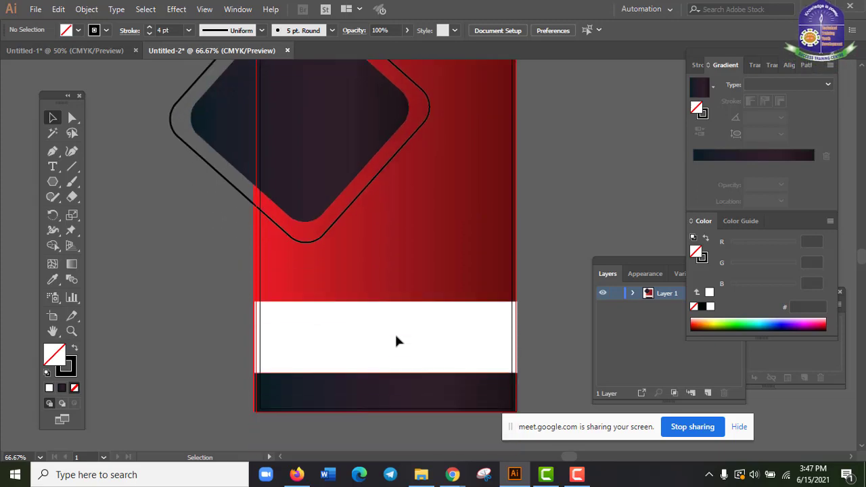
{"action": "scroll", "coordinate": [397, 343], "scroll_direction": "up", "scroll_amount": 2}
{"action": "scroll", "coordinate": [396, 337], "scroll_direction": "up", "scroll_amount": 2}
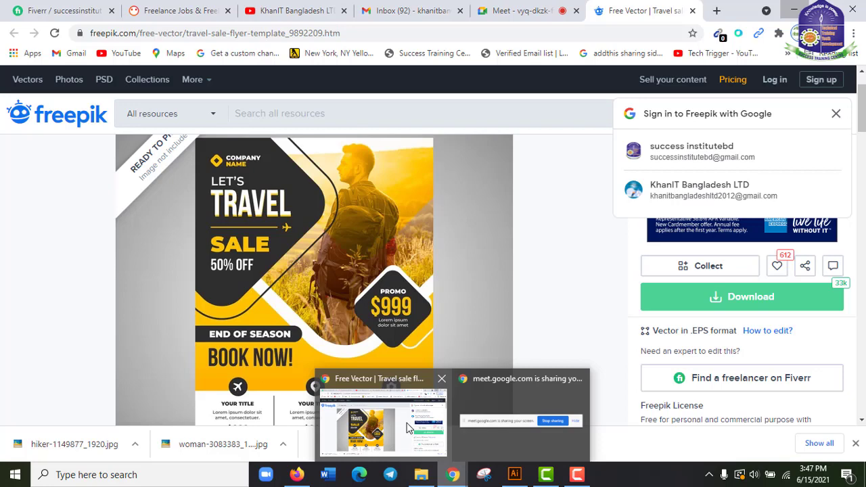
{"action": "left_click", "coordinate": [410, 429]}
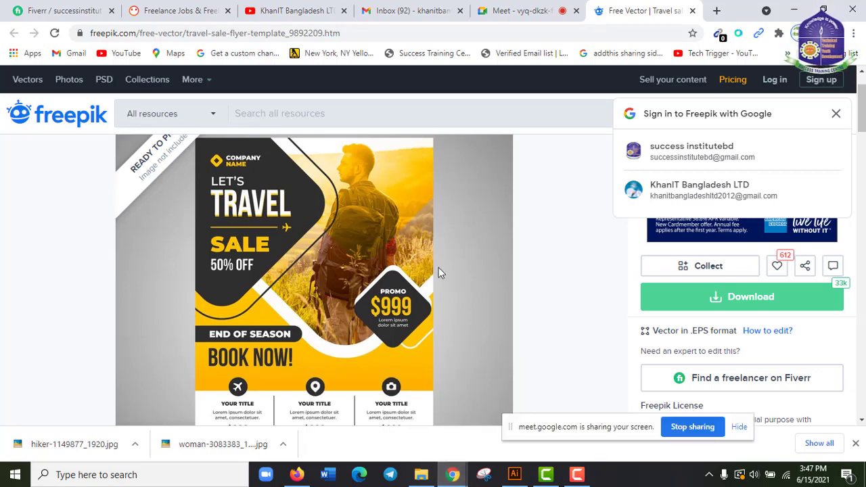
{"action": "scroll", "coordinate": [439, 269], "scroll_direction": "up", "scroll_amount": 1}
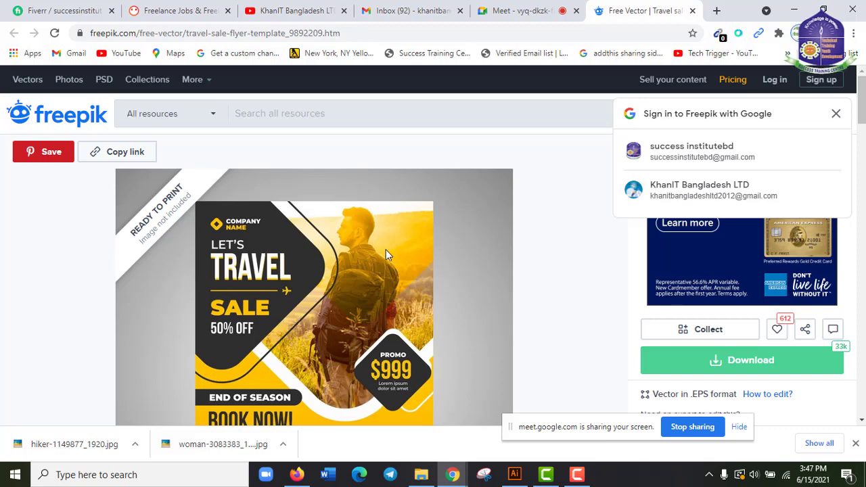
{"action": "scroll", "coordinate": [386, 250], "scroll_direction": "down", "scroll_amount": 3}
{"action": "scroll", "coordinate": [411, 300], "scroll_direction": "up", "scroll_amount": 3}
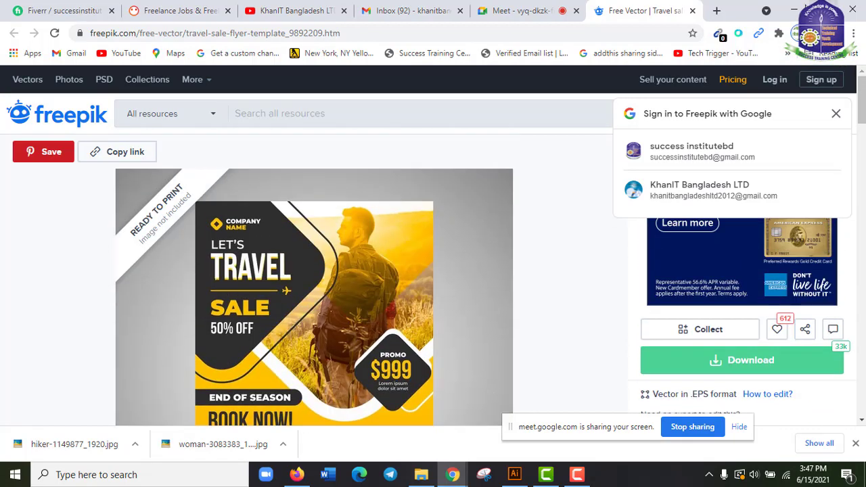
- Switch back to Illustrator and place a copy of the dark rounded diamond on the empty canvas beside the artboard's upper-right corner
{"action": "key", "text": "alt+Tab"}
{"action": "left_click", "coordinate": [341, 219]}
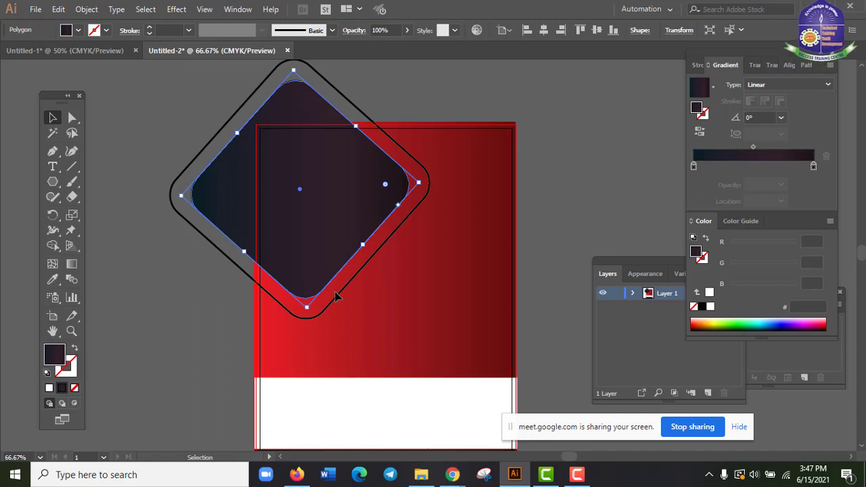
{"action": "key", "text": "ctrl+minus"}
{"action": "key", "text": "ctrl+minus"}
{"action": "left_click_drag", "start_coordinate": [351, 268], "coordinate": [292, 236]}
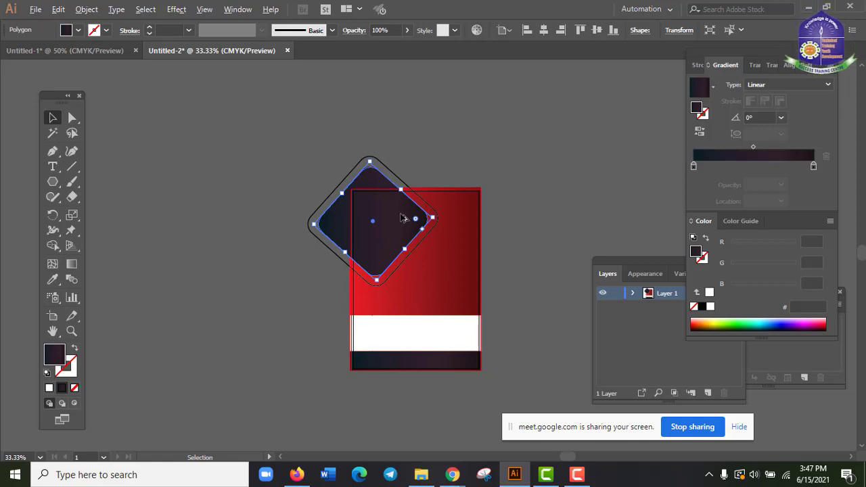
{"action": "left_click_drag", "start_coordinate": [400, 218], "coordinate": [591, 164]}
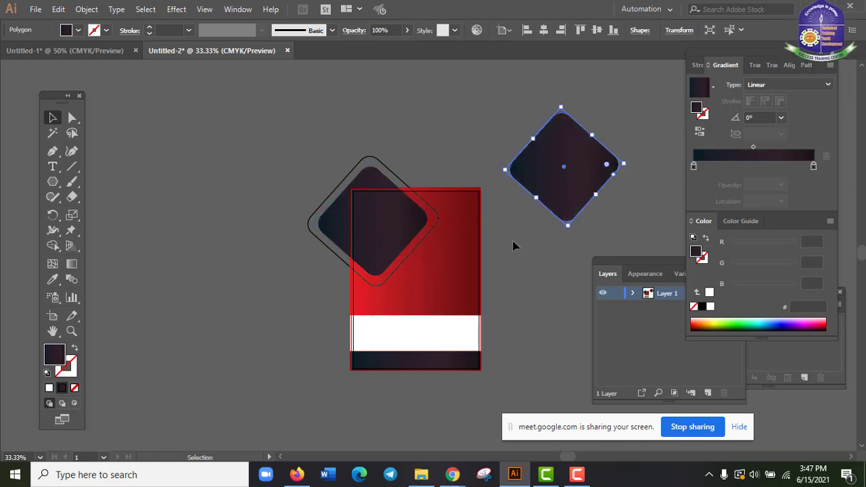
{"action": "left_click", "coordinate": [532, 254]}
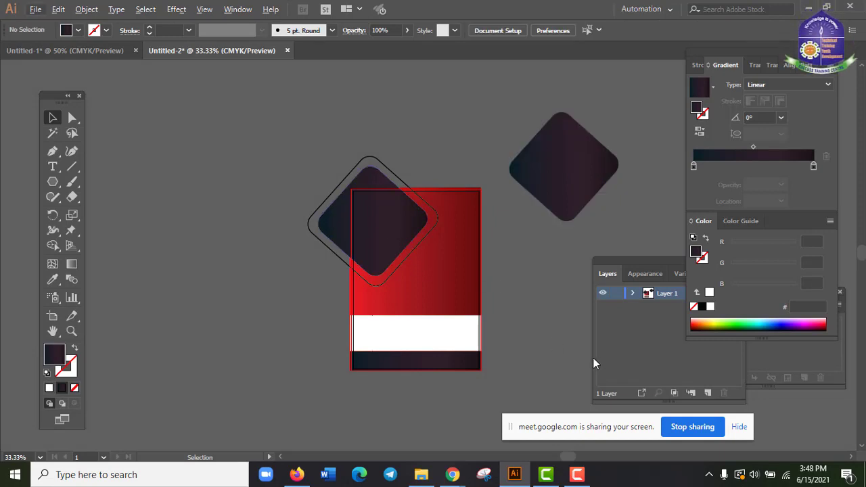
- Open the Downloads folder from Chrome's downloaded hiker image and place hiker-1149877_1920.jpg into the Illustrator document
{"action": "scroll", "coordinate": [528, 237], "scroll_direction": "up", "scroll_amount": 1}
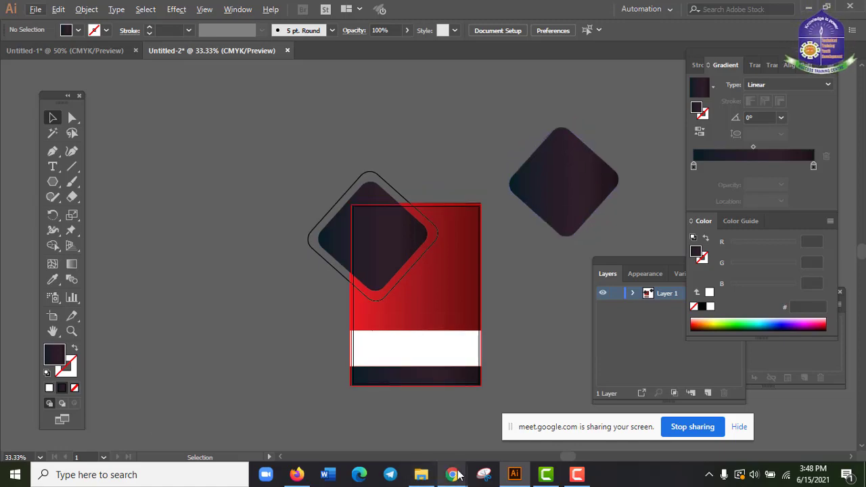
{"action": "mouse_move", "coordinate": [457, 475]}
{"action": "left_click", "coordinate": [382, 410]}
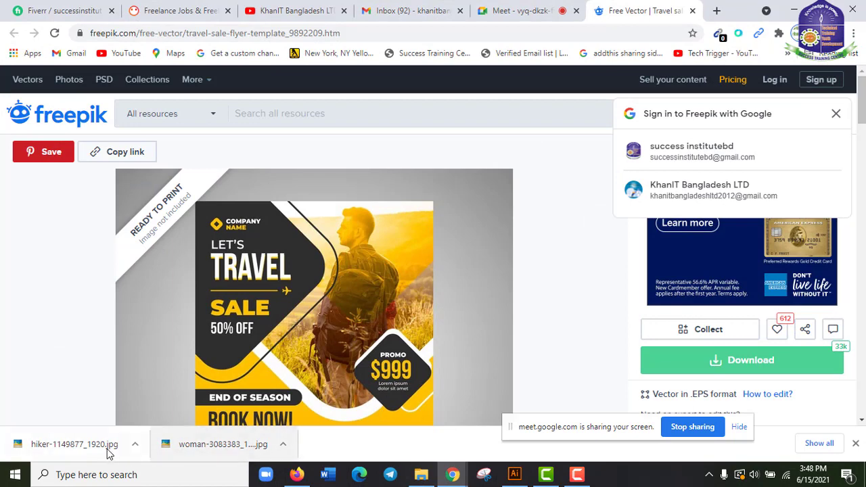
{"action": "left_click", "coordinate": [132, 444]}
{"action": "left_click", "coordinate": [170, 403]}
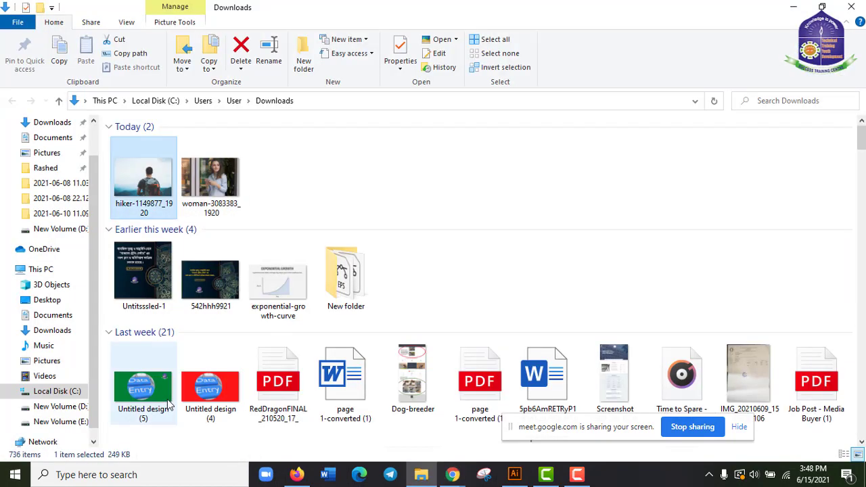
{"action": "left_click_drag", "start_coordinate": [150, 190], "coordinate": [553, 177]}
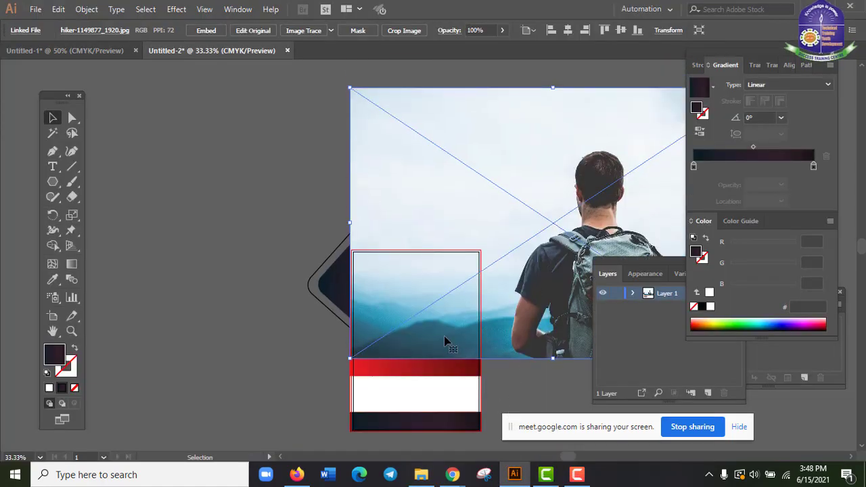
- Shrink the placed hiker photo proportionally to slightly wider than the artboard and position it on the empty canvas beyond the diamond copy
{"action": "left_click_drag", "start_coordinate": [417, 283], "coordinate": [196, 294]}
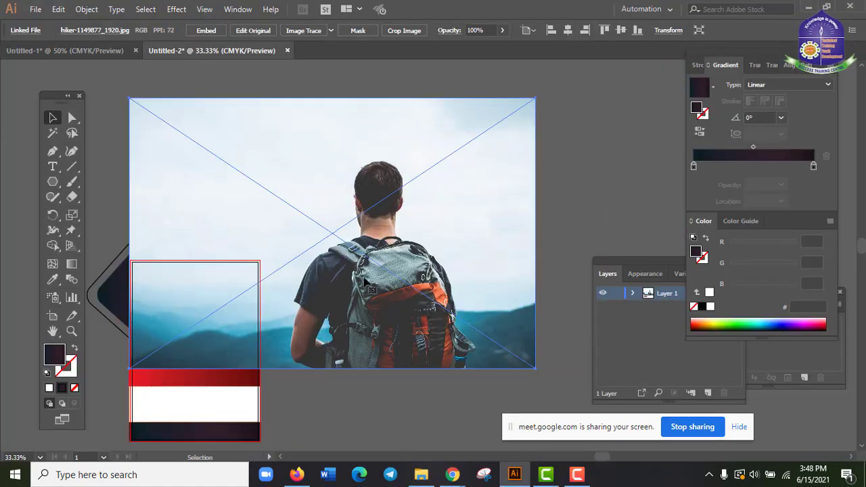
{"action": "left_click_drag", "start_coordinate": [536, 367], "coordinate": [462, 310]}
{"action": "left_click_drag", "start_coordinate": [301, 243], "coordinate": [342, 260]}
{"action": "mouse_move", "coordinate": [452, 298]}
{"action": "left_mouse_down"}
{"action": "mouse_move", "coordinate": [574, 232]}
{"action": "mouse_move", "coordinate": [450, 271]}
{"action": "mouse_move", "coordinate": [460, 284]}
{"action": "left_mouse_up"}
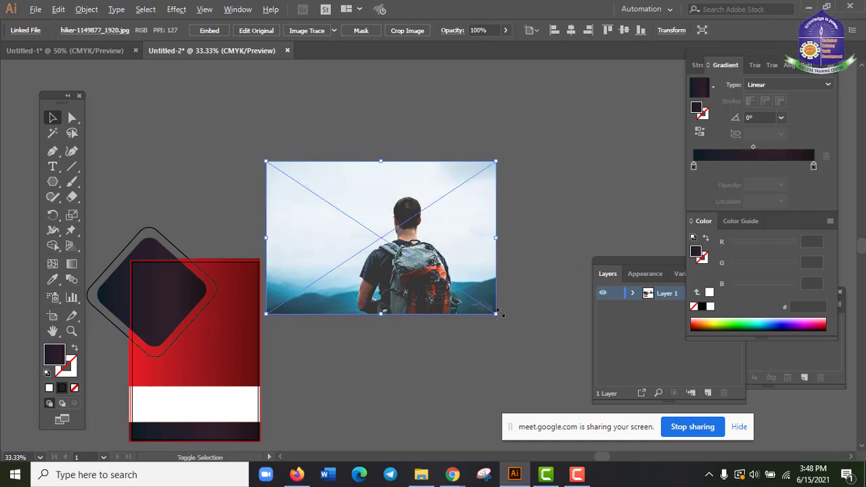
{"action": "left_click_drag", "start_coordinate": [498, 314], "coordinate": [464, 292]}
{"action": "left_click_drag", "start_coordinate": [389, 272], "coordinate": [459, 275]}
- Move the dark diamond copy over the hiker photo and arrange the photo behind it
{"action": "left_click", "coordinate": [342, 236]}
{"action": "left_click_drag", "start_coordinate": [348, 273], "coordinate": [460, 282]}
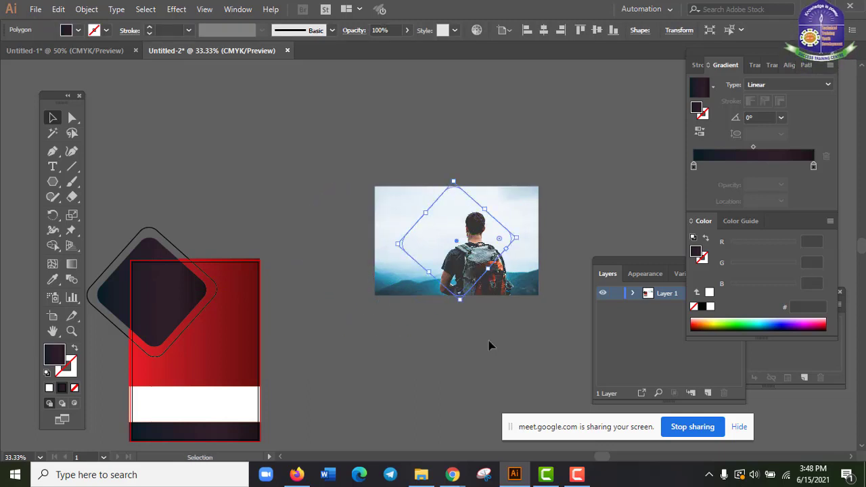
{"action": "left_click", "coordinate": [490, 345]}
{"action": "left_click", "coordinate": [450, 271]}
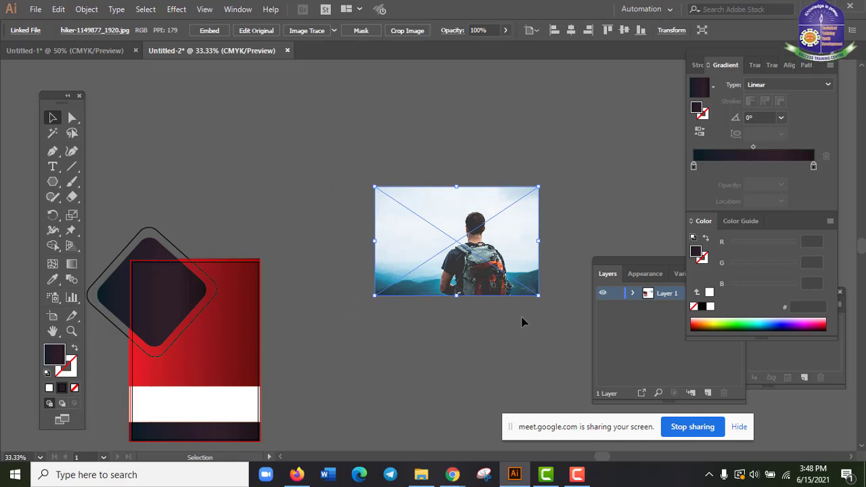
{"action": "key", "text": "a"}
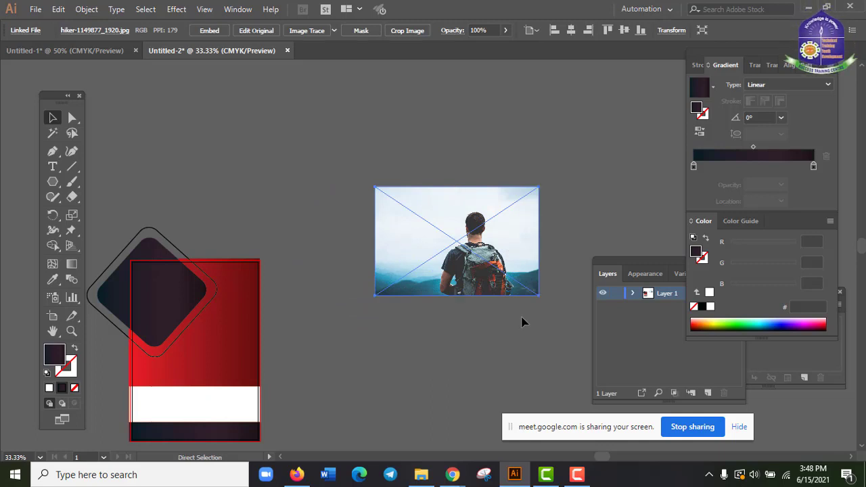
{"action": "key", "text": "ctrl"}
{"action": "key", "text": "ctrl+v"}
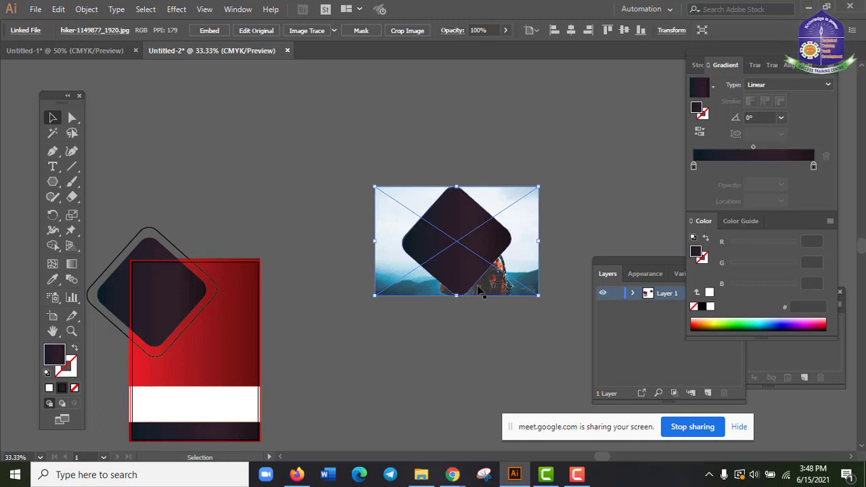
- Enlarge the hiker photo slightly and reposition it so that it extends past the dark diamond on all sides
{"action": "key", "text": "ctrl+shift+a"}
{"action": "left_click", "coordinate": [504, 291]}
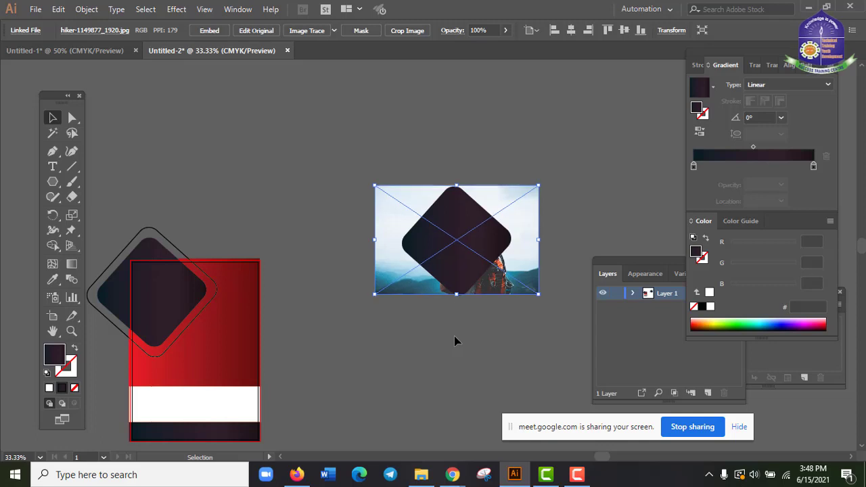
{"action": "key", "text": "ctrl+plus"}
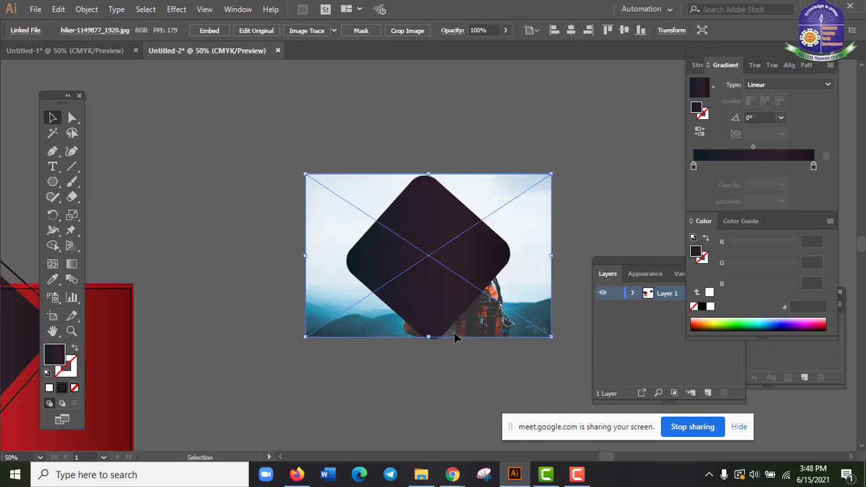
{"action": "left_click", "coordinate": [475, 404]}
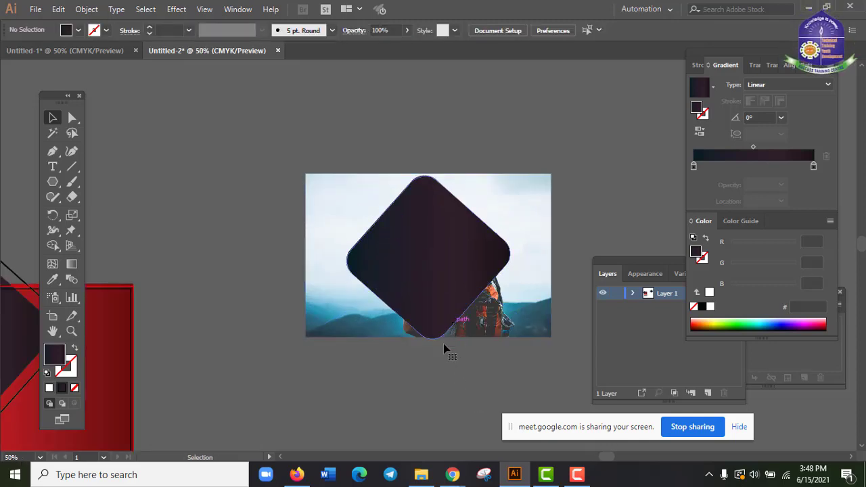
{"action": "left_click", "coordinate": [447, 308]}
{"action": "left_click", "coordinate": [504, 334]}
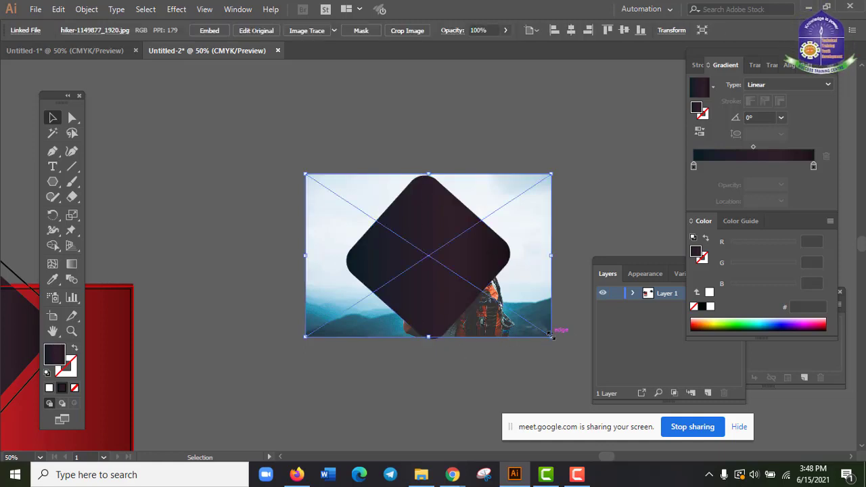
{"action": "left_click_drag", "start_coordinate": [552, 335], "coordinate": [558, 344]}
{"action": "left_click_drag", "start_coordinate": [514, 208], "coordinate": [501, 214]}
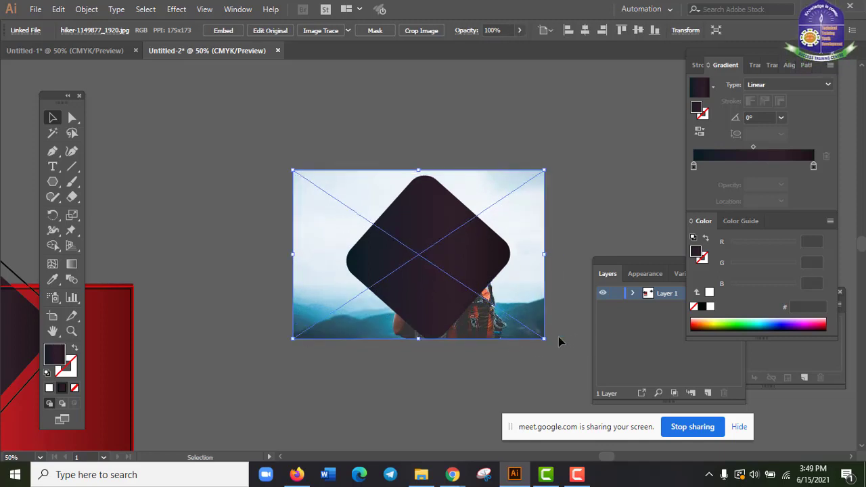
{"action": "left_click_drag", "start_coordinate": [545, 339], "coordinate": [549, 342]}
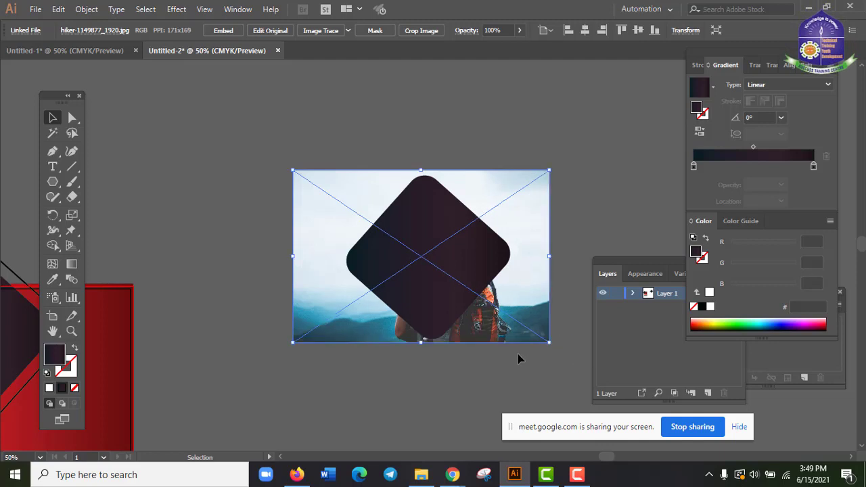
{"action": "left_click", "coordinate": [491, 363]}
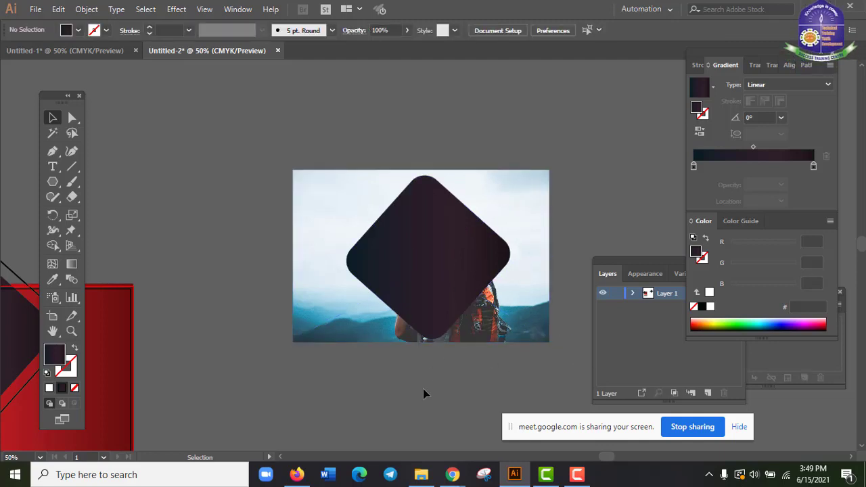
- Clip the hiker photo to the rounded diamond with a clipping mask
{"action": "left_click_drag", "start_coordinate": [331, 374], "coordinate": [501, 194]}
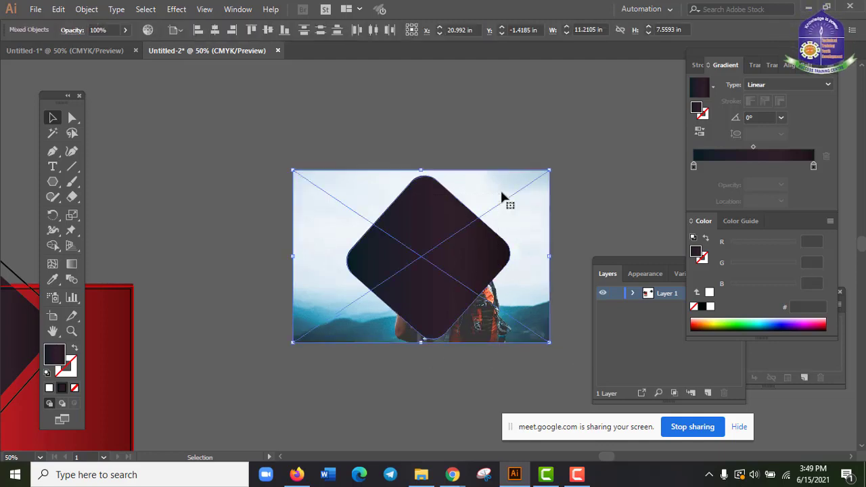
{"action": "right_click", "coordinate": [400, 249]}
{"action": "left_click", "coordinate": [450, 335]}
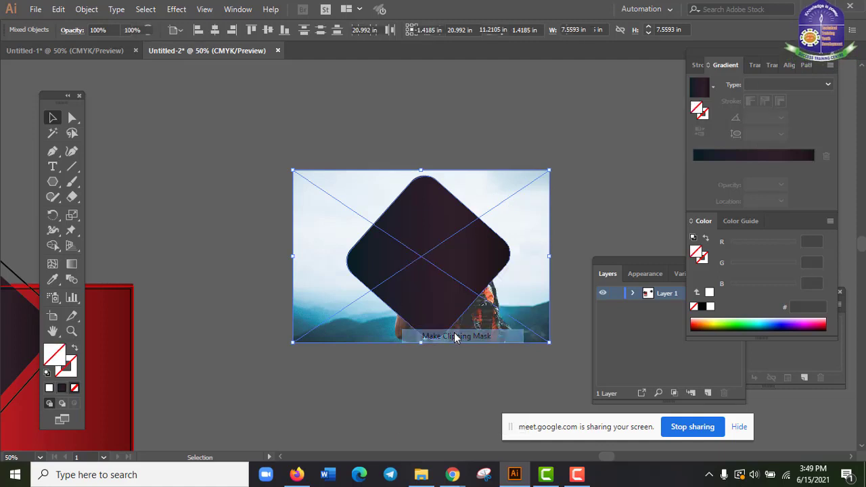
{"action": "left_click", "coordinate": [406, 385]}
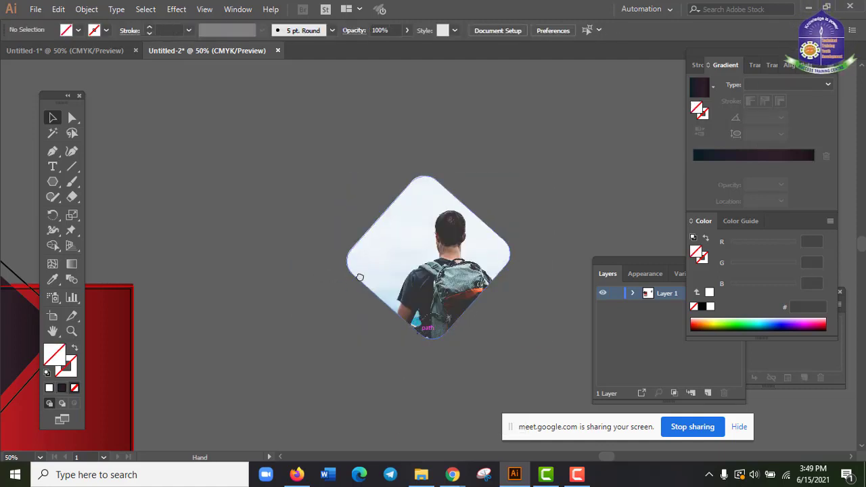
- Check the flyer reference in Chrome, return to Illustrator and release the clipping mask on the hiker photo
{"action": "left_click_drag", "start_coordinate": [318, 279], "coordinate": [398, 238]}
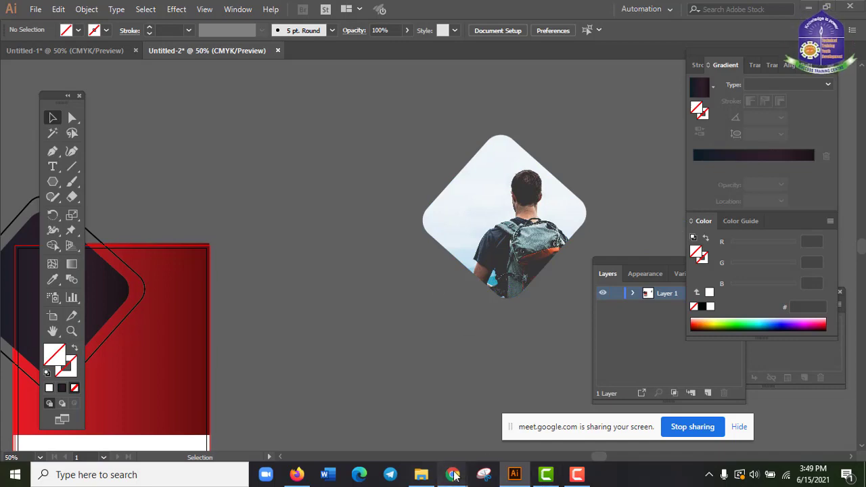
{"action": "mouse_move", "coordinate": [453, 474]}
{"action": "left_click", "coordinate": [391, 415]}
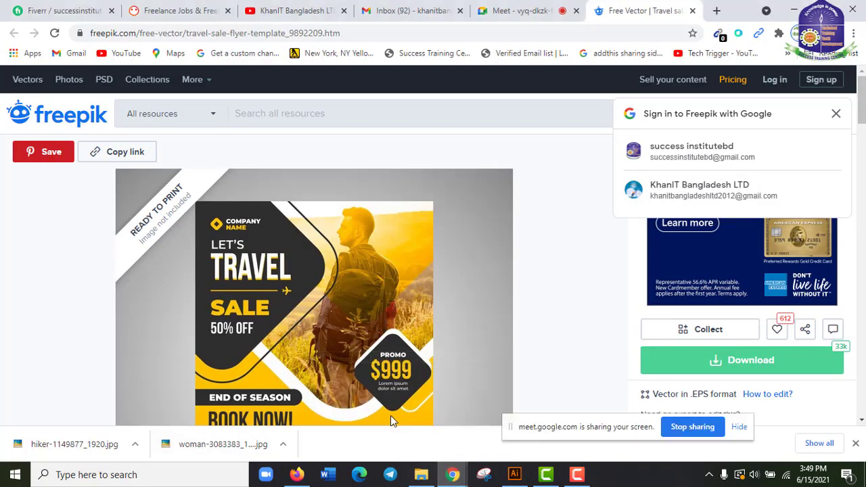
{"action": "left_click", "coordinate": [795, 8]}
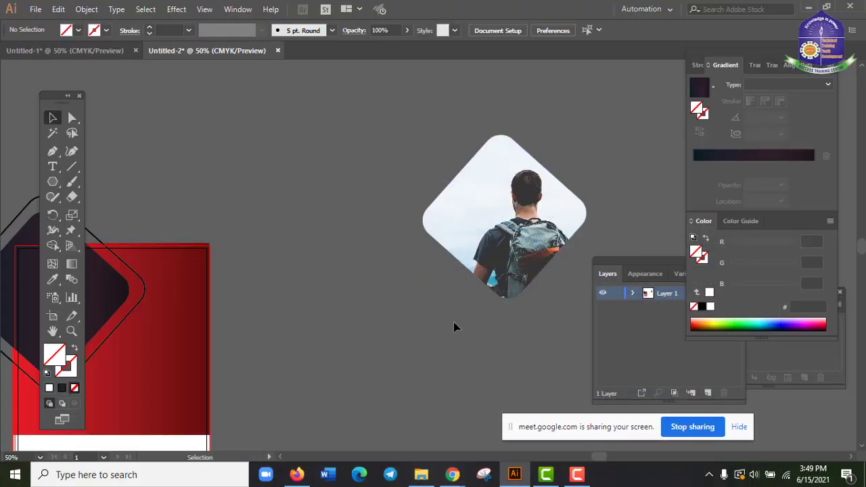
{"action": "left_click", "coordinate": [467, 271]}
{"action": "key", "text": "ctrl+alt+7"}
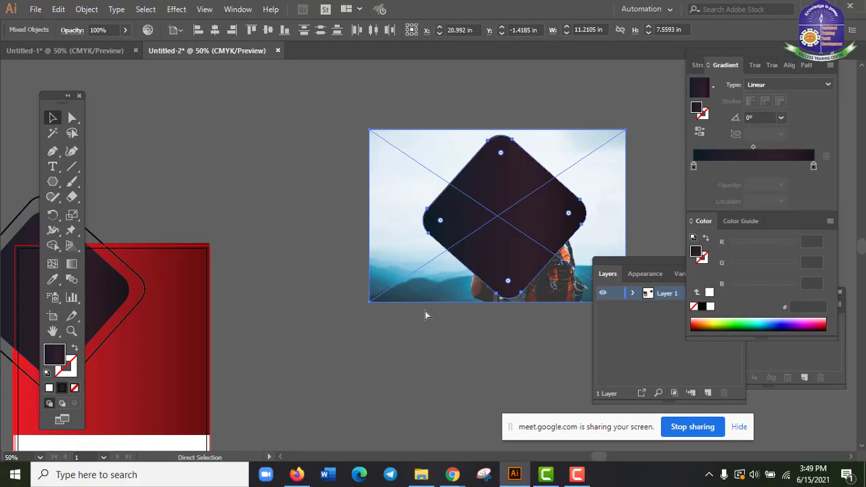
{"action": "left_click", "coordinate": [427, 342]}
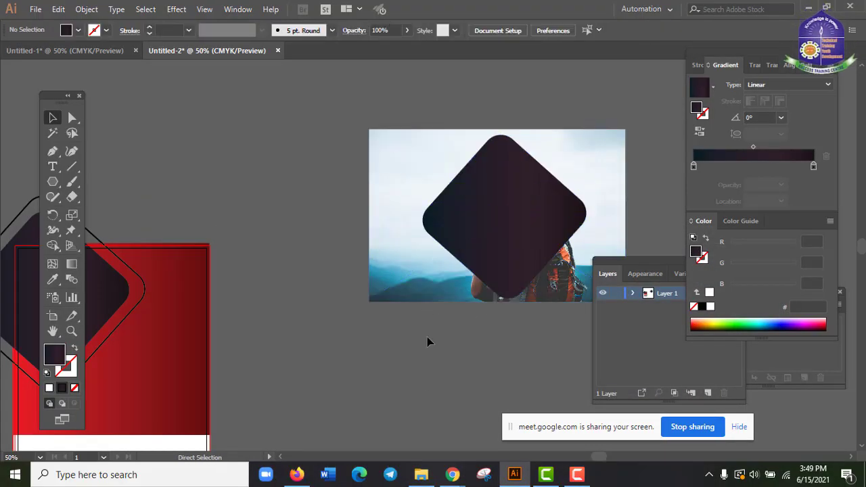
- Enlarge the dark diamond over the hiker photo proportionally from its center to about twice its size
{"action": "key", "text": "ctrl+minus"}
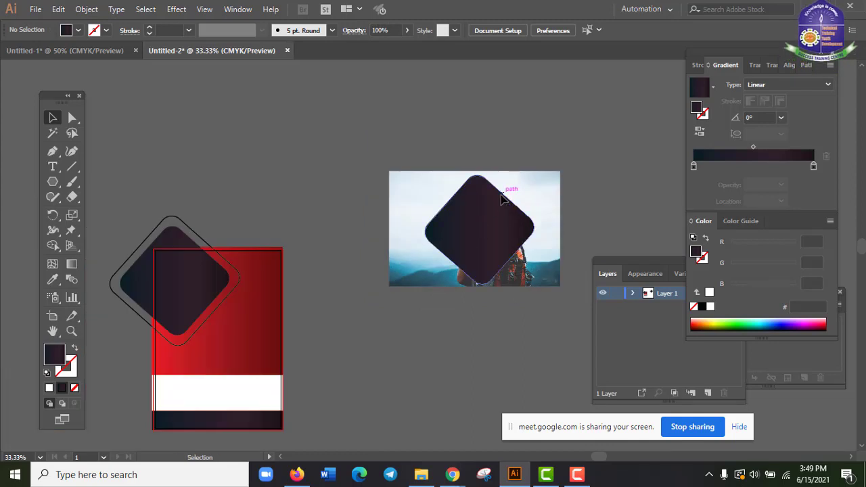
{"action": "left_click", "coordinate": [494, 240]}
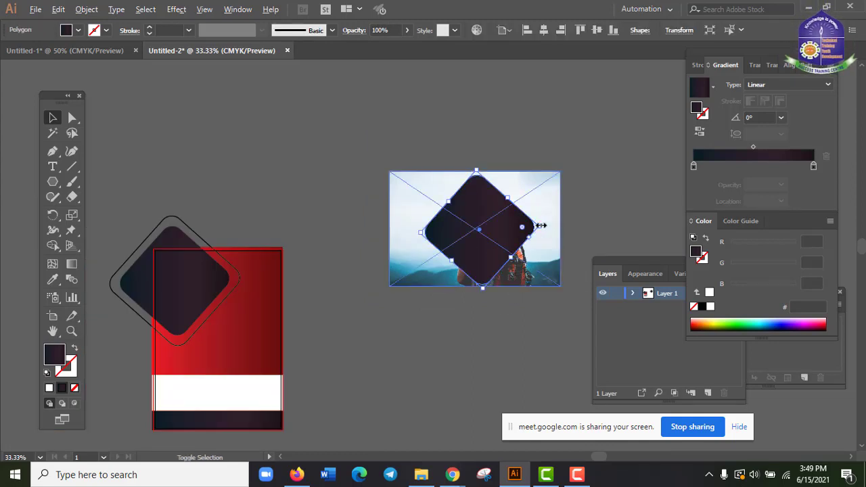
{"action": "left_click_drag", "start_coordinate": [539, 225], "coordinate": [623, 193]}
{"action": "left_click", "coordinate": [391, 332]}
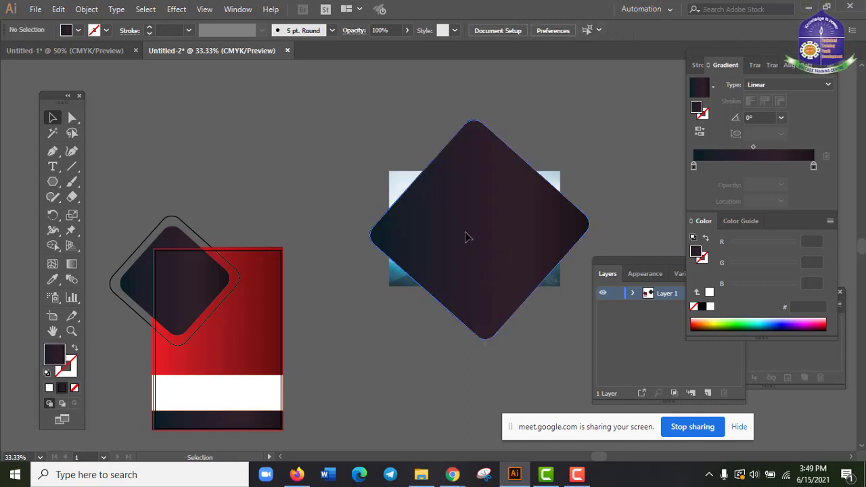
- Increase the corner rounding on all four corners of the enlarged dark diamond
{"action": "left_click", "coordinate": [468, 238]}
{"action": "left_click", "coordinate": [72, 118]}
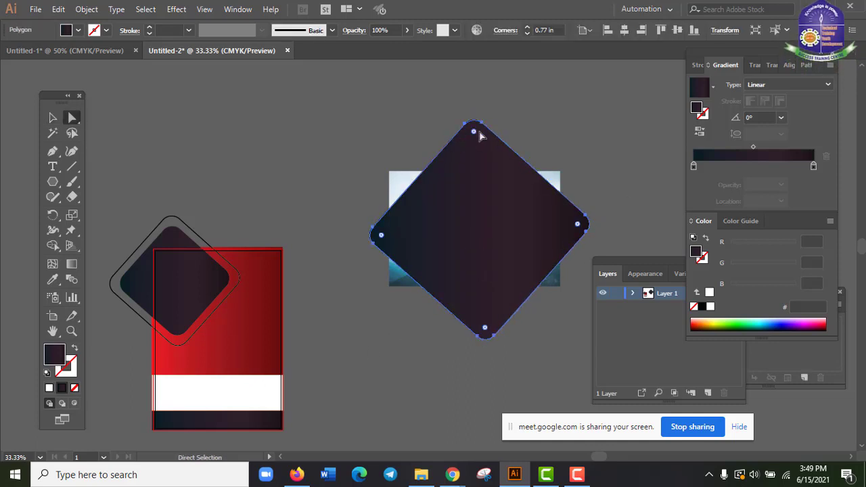
{"action": "left_click_drag", "start_coordinate": [475, 132], "coordinate": [478, 144]}
{"action": "left_click", "coordinate": [523, 117]}
{"action": "left_click", "coordinate": [478, 174]}
{"action": "left_click", "coordinate": [571, 124]}
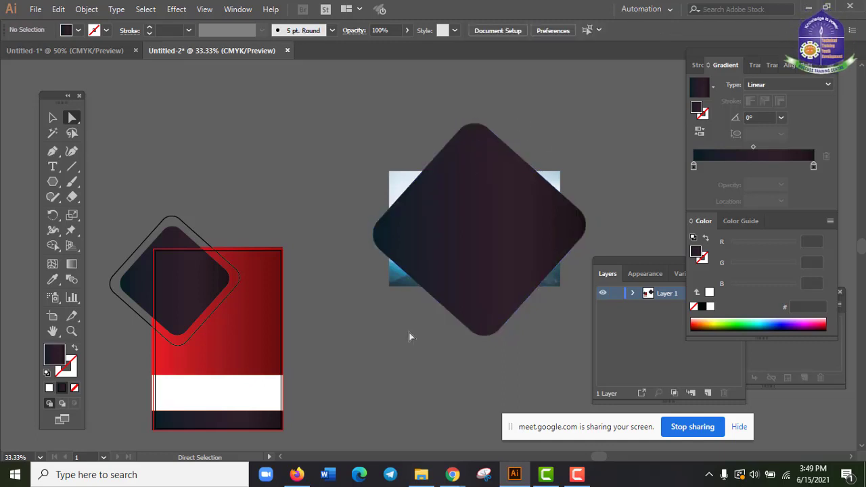
- Enlarge the hiker photo proportionally from its center until it extends past the enlarged dark diamond on all sides
{"action": "left_click", "coordinate": [390, 282]}
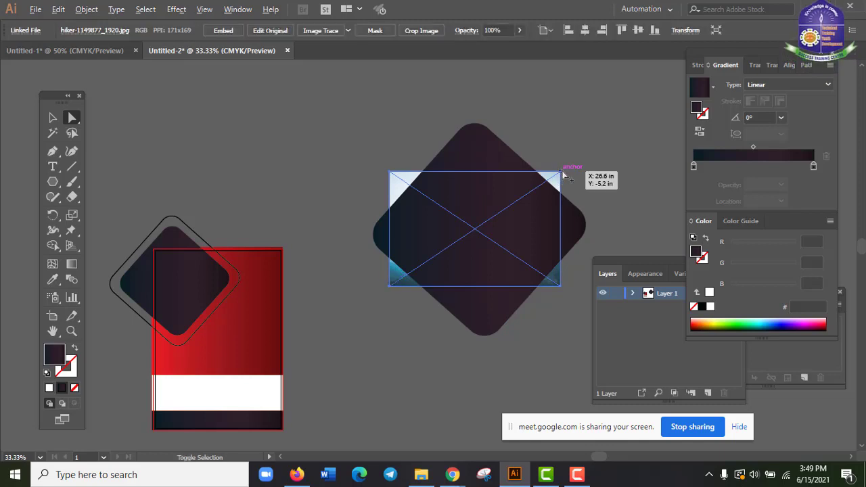
{"action": "left_click", "coordinate": [54, 117]}
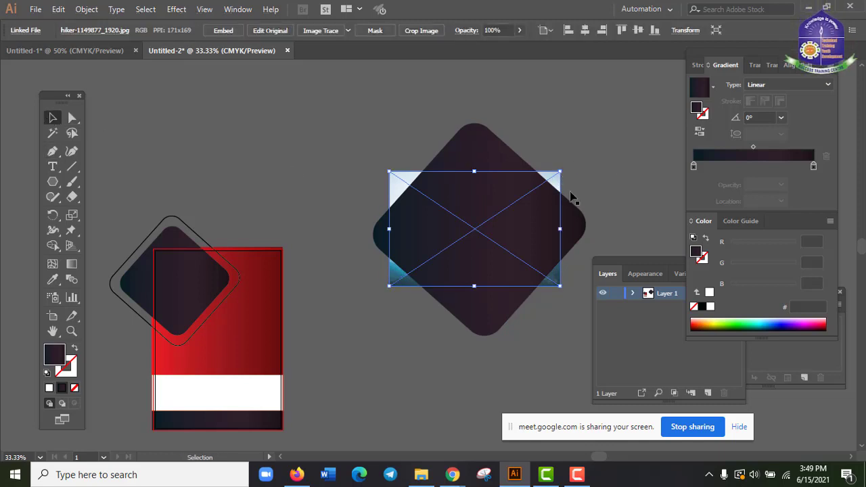
{"action": "left_click_drag", "start_coordinate": [560, 172], "coordinate": [641, 106]}
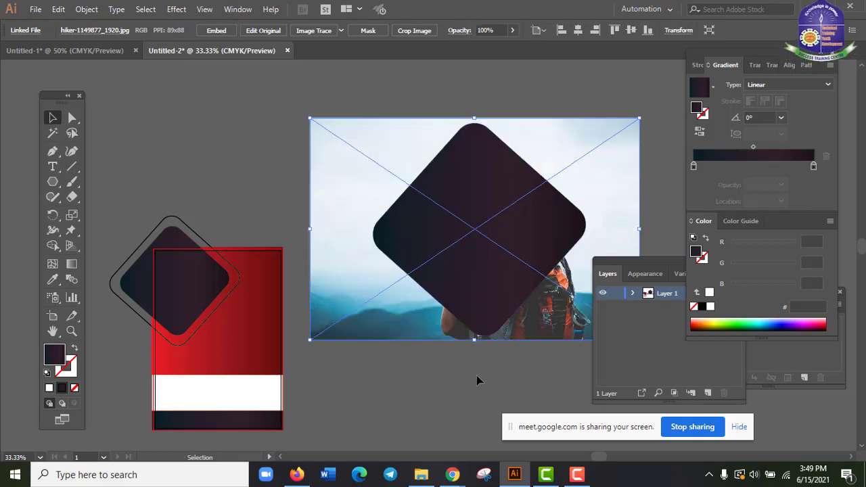
{"action": "left_click", "coordinate": [408, 403]}
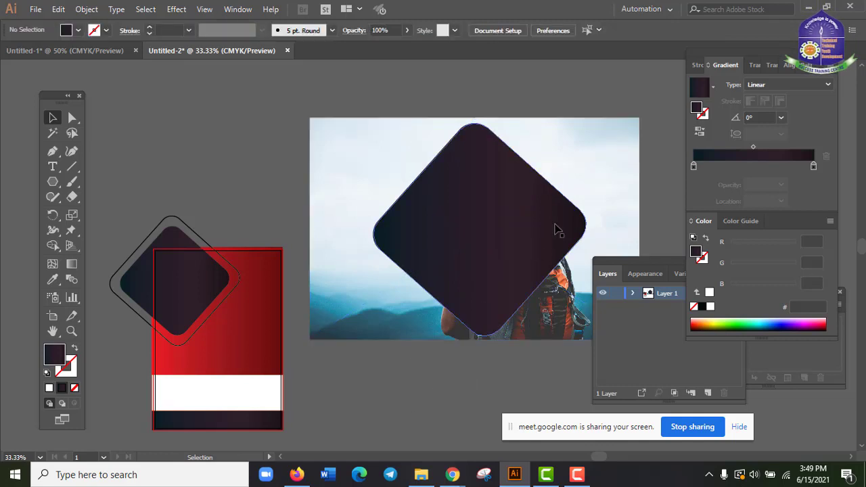
- Shift the hiker photo behind the dark diamond so the hiker is centered in it and its lower edge stays covered
{"action": "left_click", "coordinate": [609, 190]}
{"action": "mouse_move", "coordinate": [607, 182]}
{"action": "left_mouse_down"}
{"action": "mouse_move", "coordinate": [589, 174]}
{"action": "mouse_move", "coordinate": [591, 181]}
{"action": "left_mouse_up"}
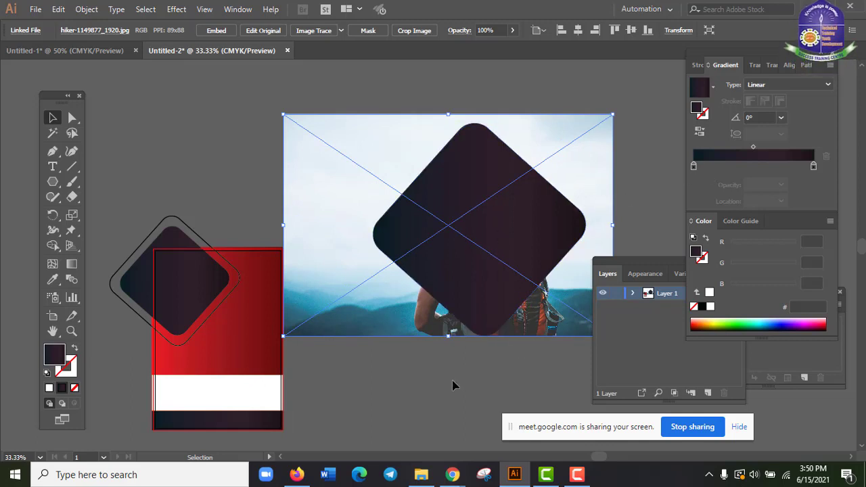
{"action": "left_click", "coordinate": [444, 352]}
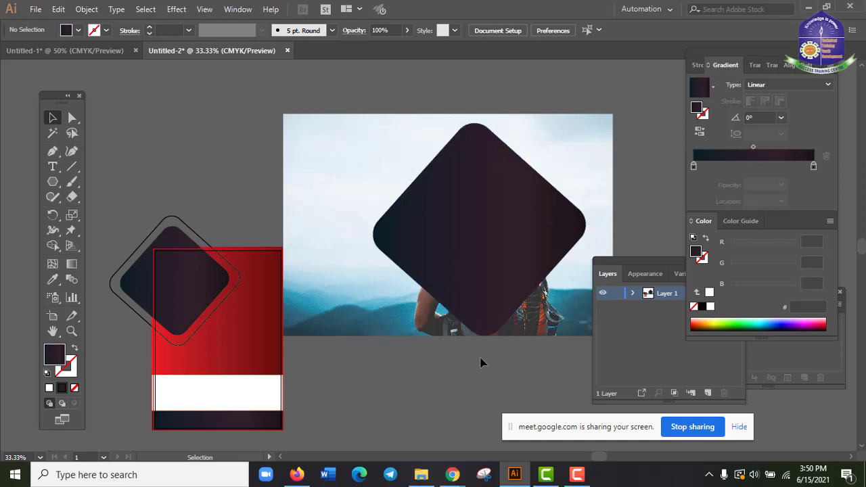
{"action": "left_click", "coordinate": [490, 196]}
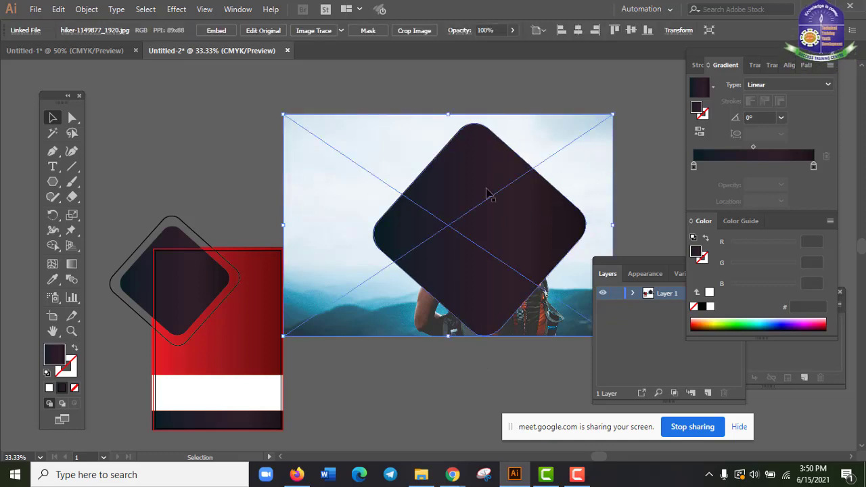
{"action": "left_click", "coordinate": [485, 362]}
{"action": "left_click", "coordinate": [551, 318]}
{"action": "key", "text": "Down"}
{"action": "key", "text": "Down"}
{"action": "key", "text": "Down"}
{"action": "key", "text": "Down"}
{"action": "key", "text": "Down"}
{"action": "key", "text": "Down"}
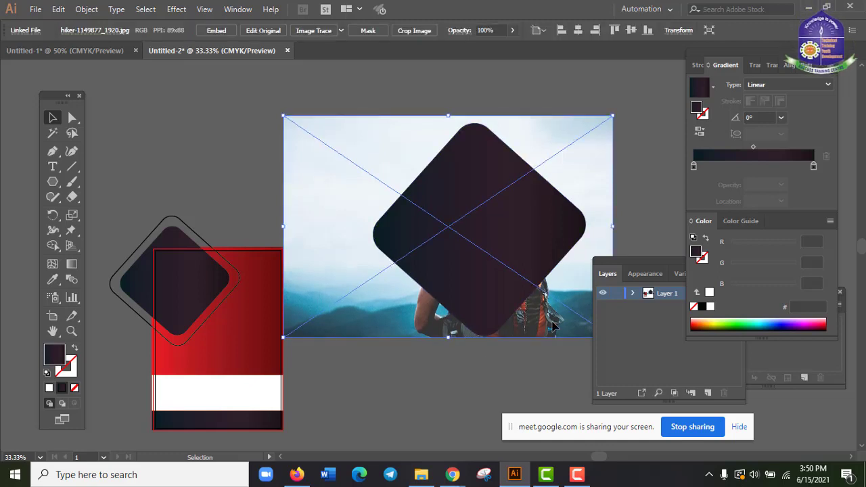
{"action": "key", "text": "Down"}
{"action": "key", "text": "Down"}
{"action": "key", "text": "Down"}
{"action": "key", "text": "Down"}
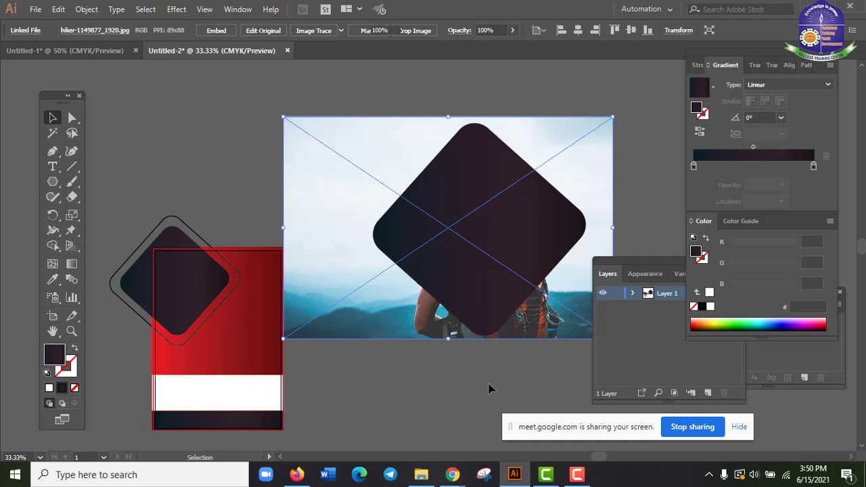
- Clip the enlarged hiker photo to the dark rounded diamond with a clipping mask
{"action": "left_click_drag", "start_coordinate": [443, 369], "coordinate": [523, 194]}
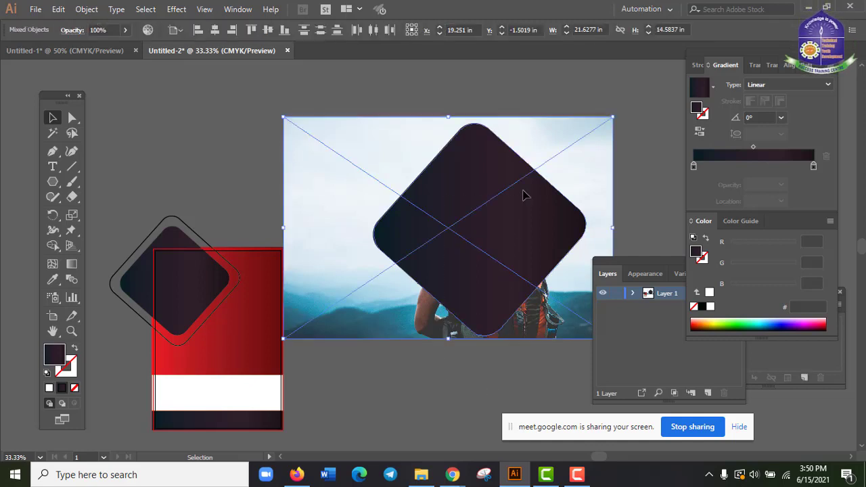
{"action": "right_click", "coordinate": [522, 195]}
{"action": "left_click", "coordinate": [599, 282]}
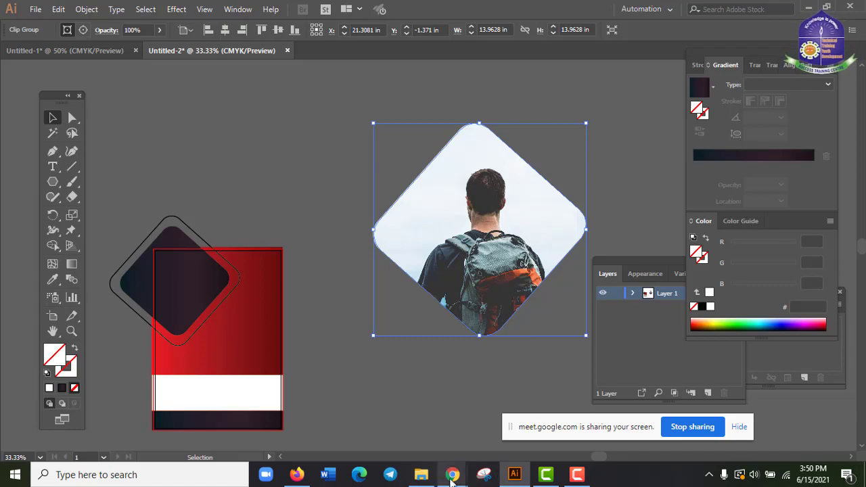
- Examine the Freepik travel sale flyer in Chrome, comparing its photo diamond, promo badge and lower sections, and return to Illustrator
{"action": "mouse_move", "coordinate": [453, 475]}
{"action": "left_click", "coordinate": [384, 424]}
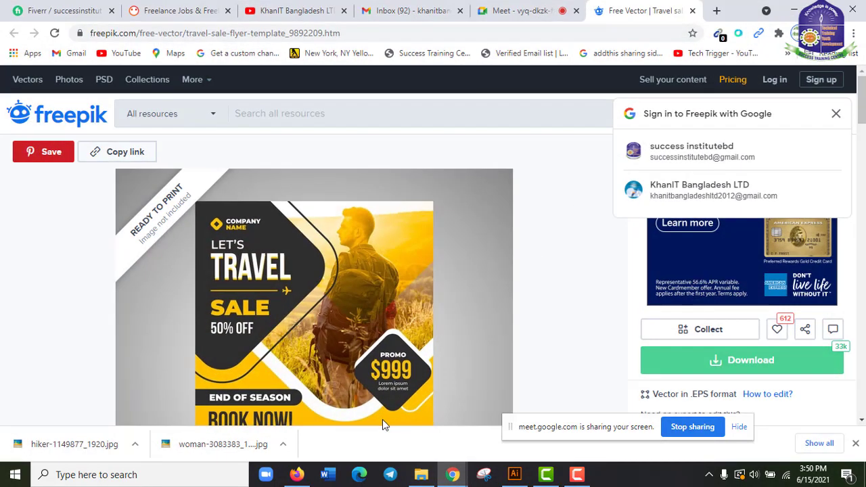
{"action": "left_click", "coordinate": [796, 8]}
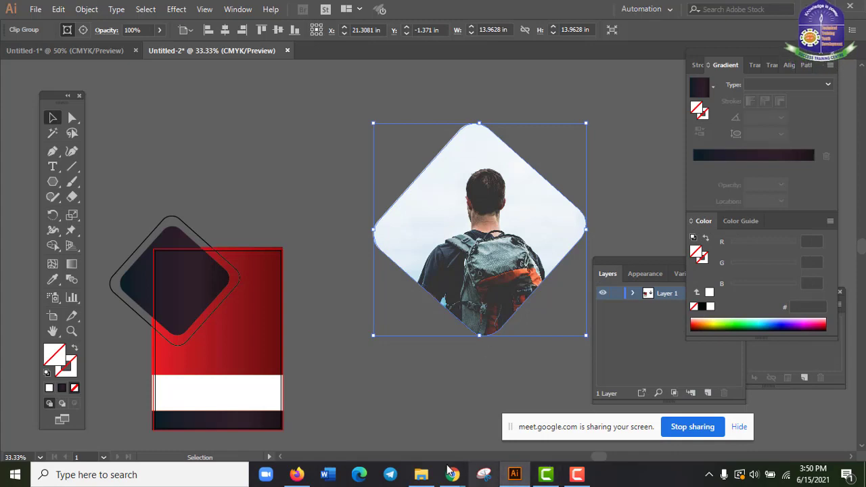
{"action": "mouse_move", "coordinate": [452, 477]}
{"action": "left_click", "coordinate": [404, 419]}
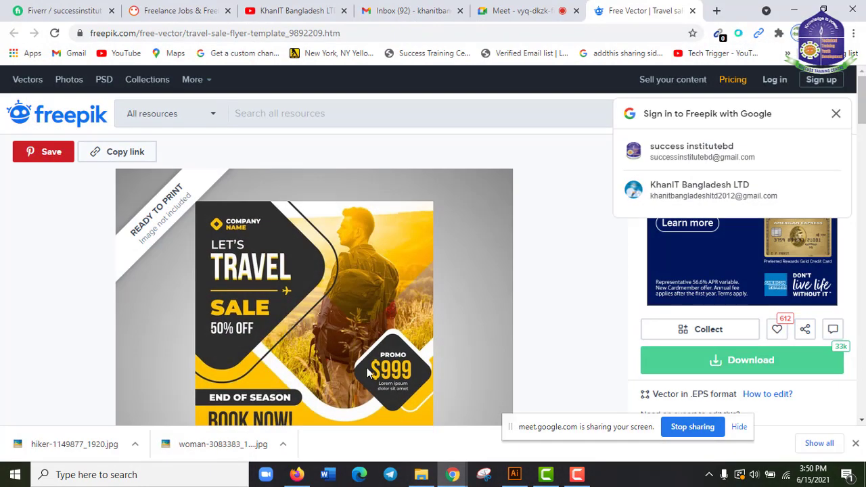
{"action": "scroll", "coordinate": [514, 332], "scroll_direction": "down", "scroll_amount": 3}
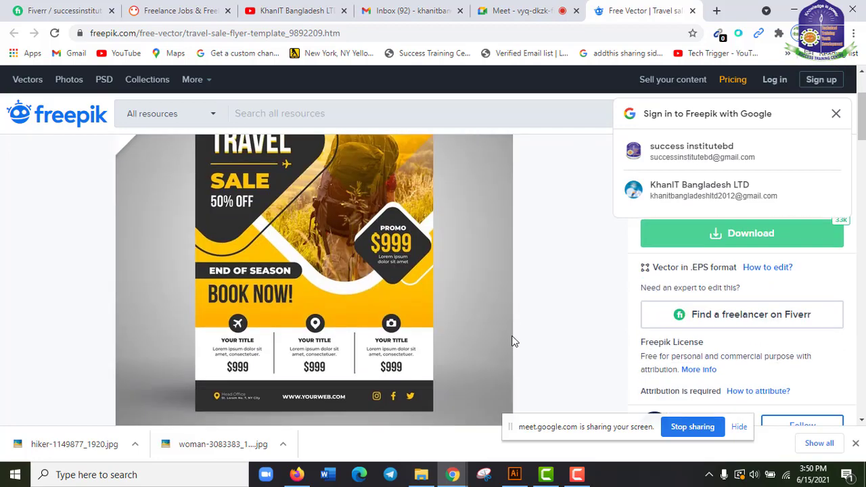
{"action": "scroll", "coordinate": [449, 348], "scroll_direction": "up", "scroll_amount": 3}
{"action": "scroll", "coordinate": [449, 360], "scroll_direction": "down", "scroll_amount": 2}
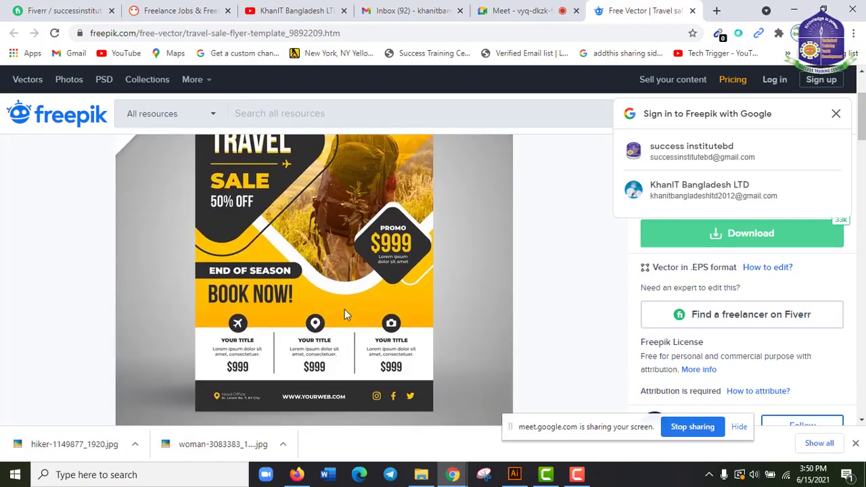
{"action": "scroll", "coordinate": [369, 344], "scroll_direction": "up", "scroll_amount": 2}
{"action": "scroll", "coordinate": [380, 377], "scroll_direction": "down", "scroll_amount": 2}
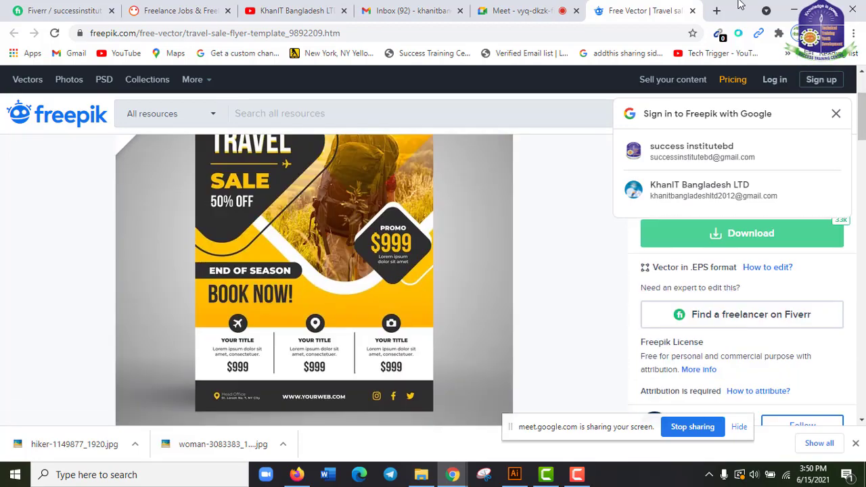
{"action": "left_click", "coordinate": [824, 7]}
{"action": "left_click", "coordinate": [485, 9]}
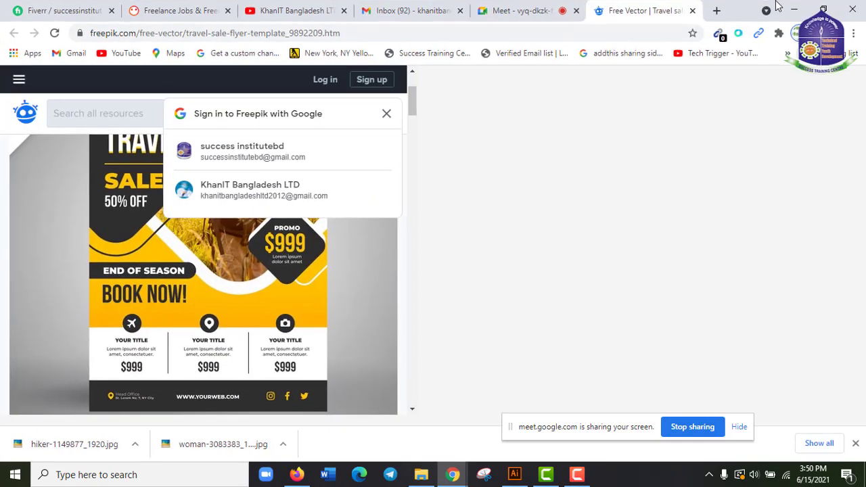
{"action": "left_click", "coordinate": [793, 8]}
- Try the clipped hiker photo over the upper part of the artboard, overlapping the dark outlined diamond
{"action": "left_click_drag", "start_coordinate": [504, 206], "coordinate": [293, 216]}
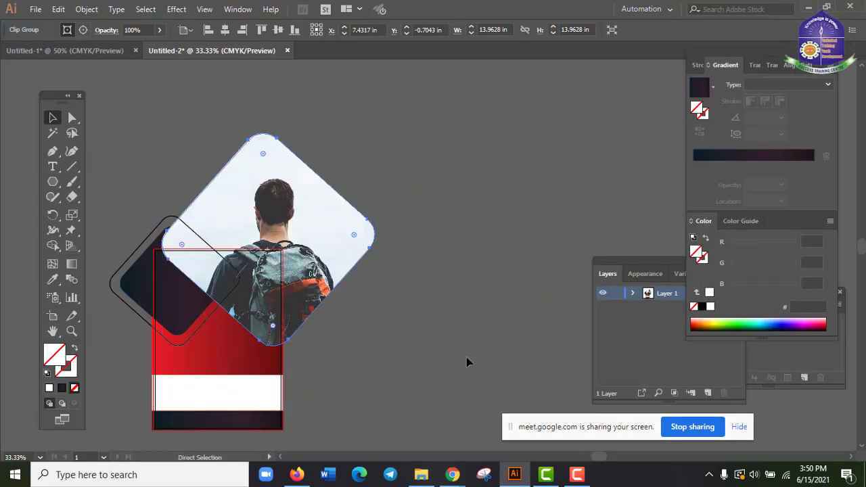
{"action": "key", "text": "ctrl+equal"}
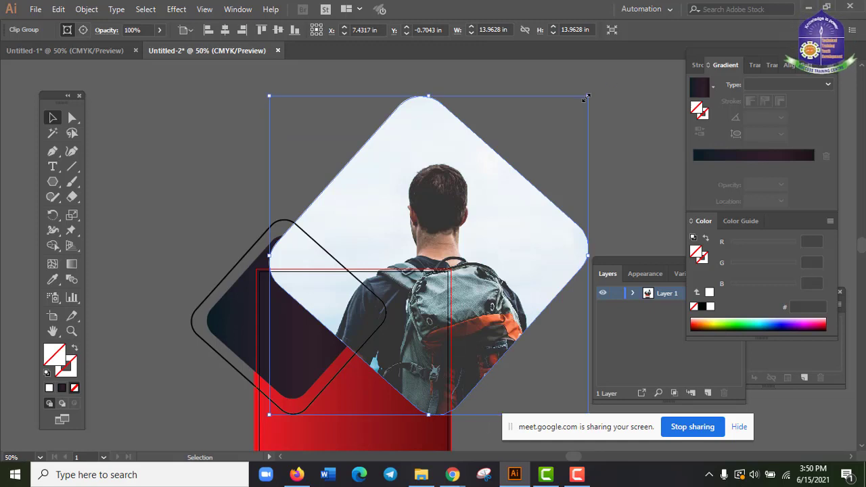
{"action": "key", "text": "ctrl+minus"}
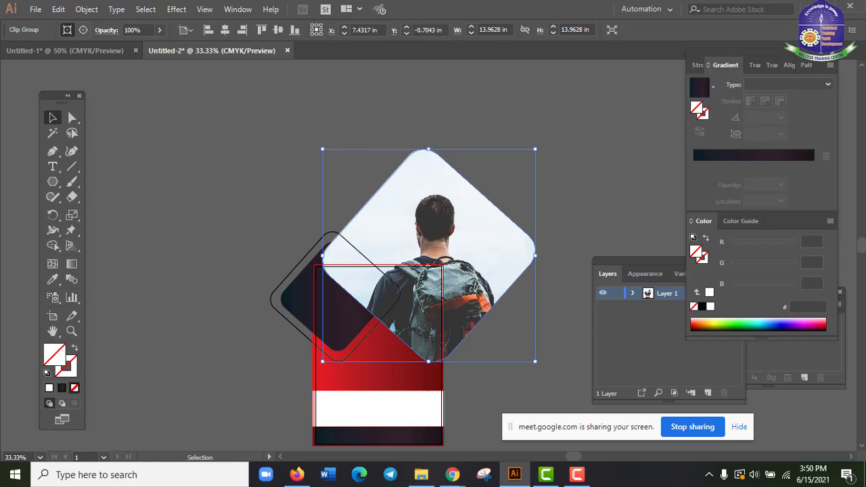
- Check the flyer reference in Chrome again and move the clipped hiker photo onto the empty canvas up and right of the artboard
{"action": "left_click", "coordinate": [377, 416]}
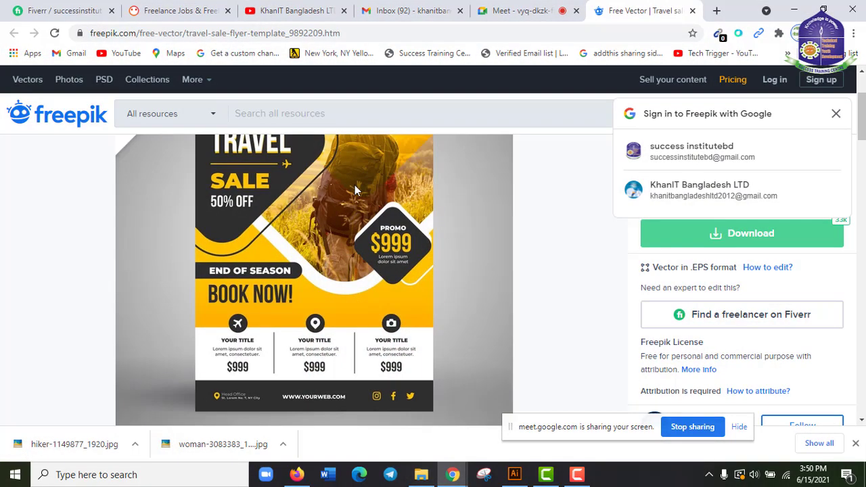
{"action": "left_click", "coordinate": [796, 9]}
{"action": "key", "text": "ctrl+minus"}
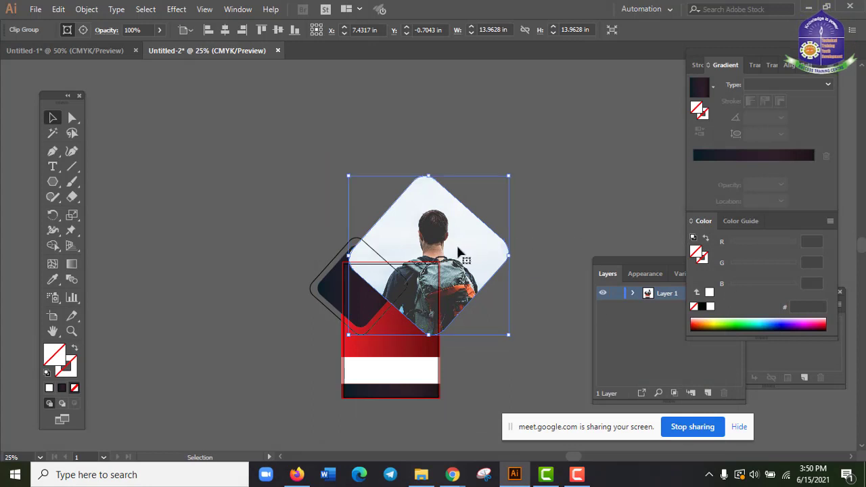
{"action": "left_click_drag", "start_coordinate": [460, 250], "coordinate": [598, 167]}
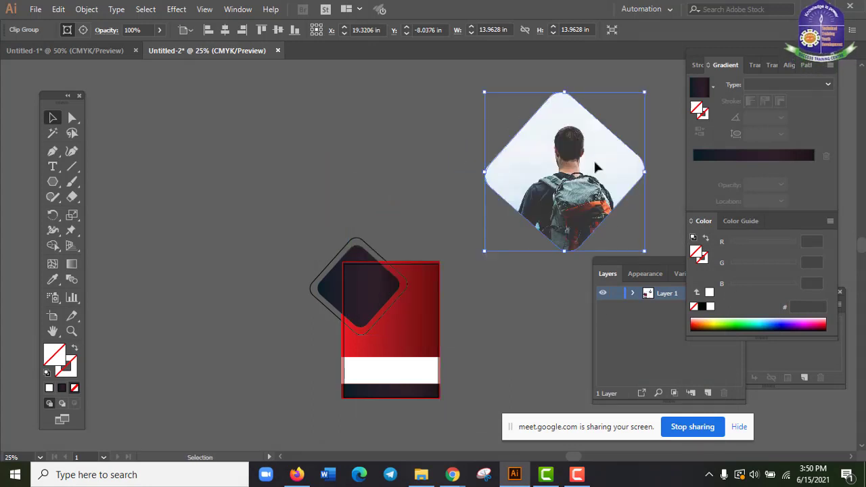
- Duplicate the dark rounded diamond from the artboard behind the hiker photo, enlarged to slightly more than the photo's size
{"action": "left_click", "coordinate": [376, 291]}
{"action": "left_click_drag", "start_coordinate": [375, 289], "coordinate": [666, 144]}
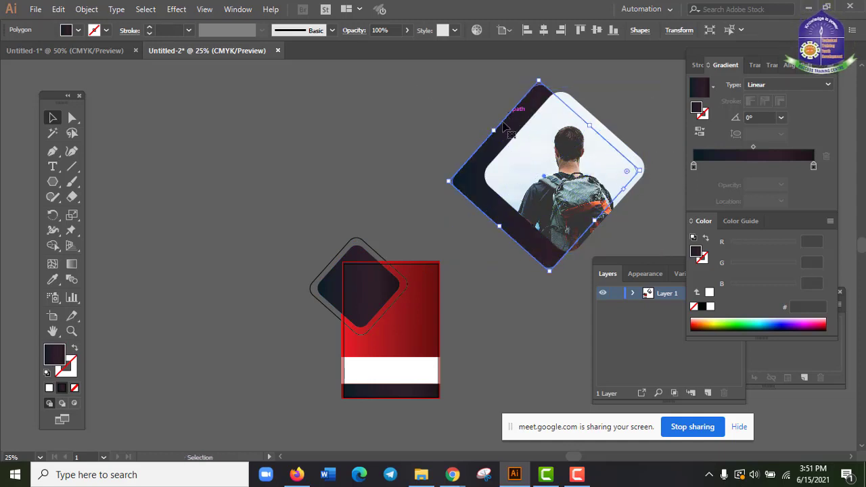
{"action": "left_click", "coordinate": [509, 322]}
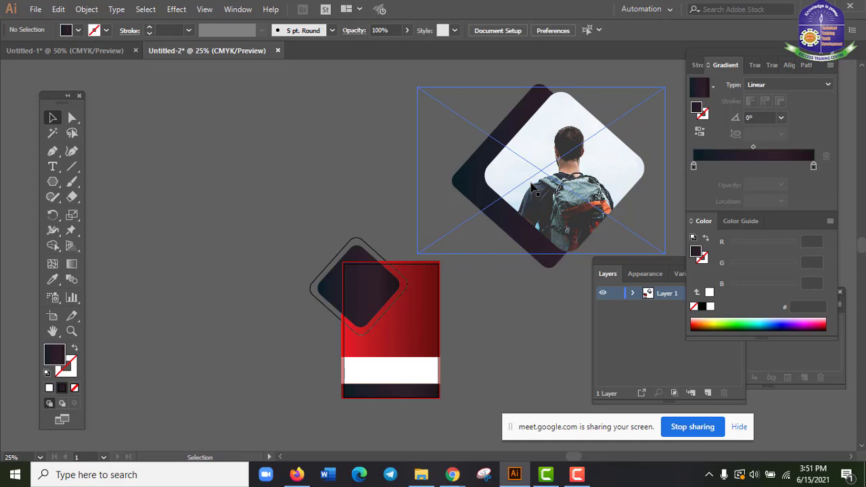
- Round the enlarged dark diamond's corners to a radius of about 1.05 in
{"action": "key", "text": "ctrl+plus"}
{"action": "key", "text": "ctrl+plus"}
{"action": "left_click_drag", "start_coordinate": [564, 170], "coordinate": [383, 332]}
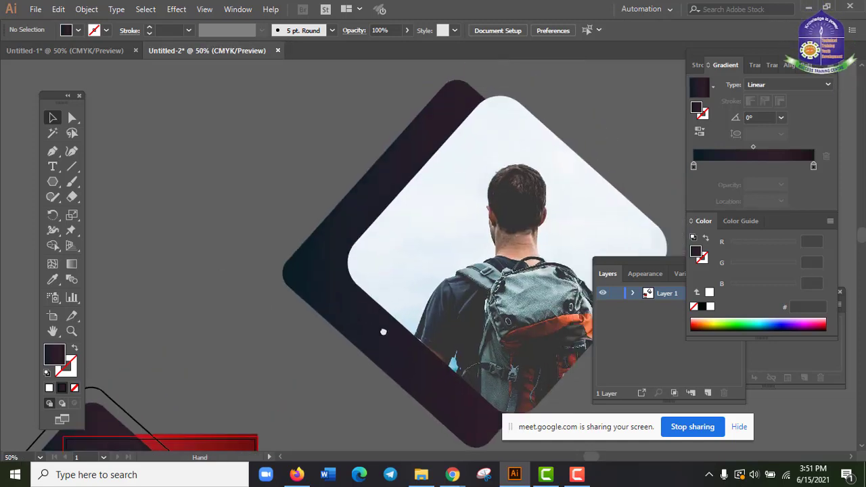
{"action": "left_click", "coordinate": [410, 143]}
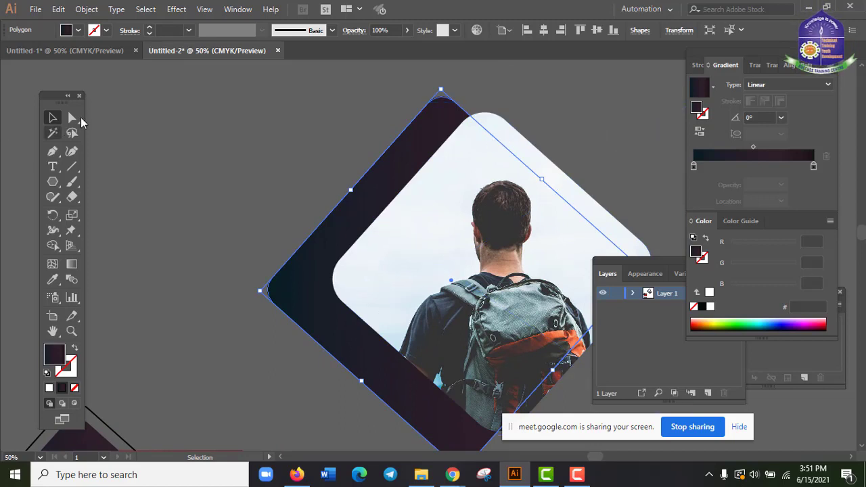
{"action": "left_click", "coordinate": [73, 118]}
{"action": "left_click_drag", "start_coordinate": [441, 117], "coordinate": [444, 125]}
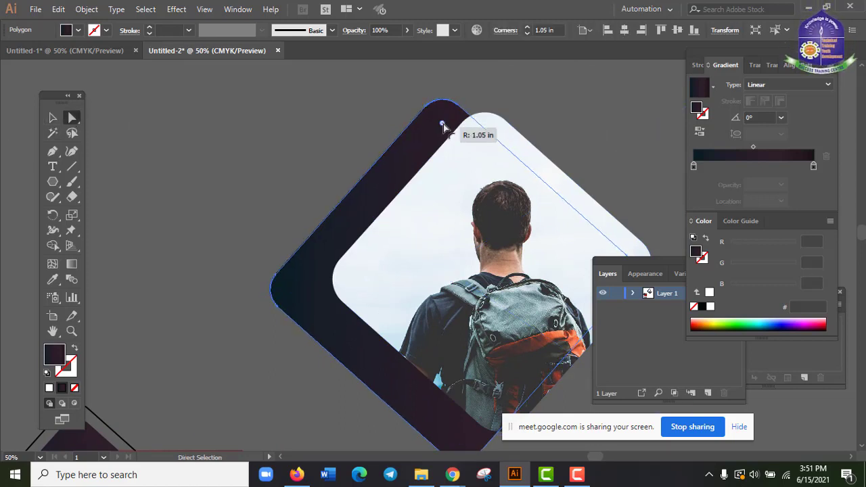
{"action": "left_click", "coordinate": [98, 139]}
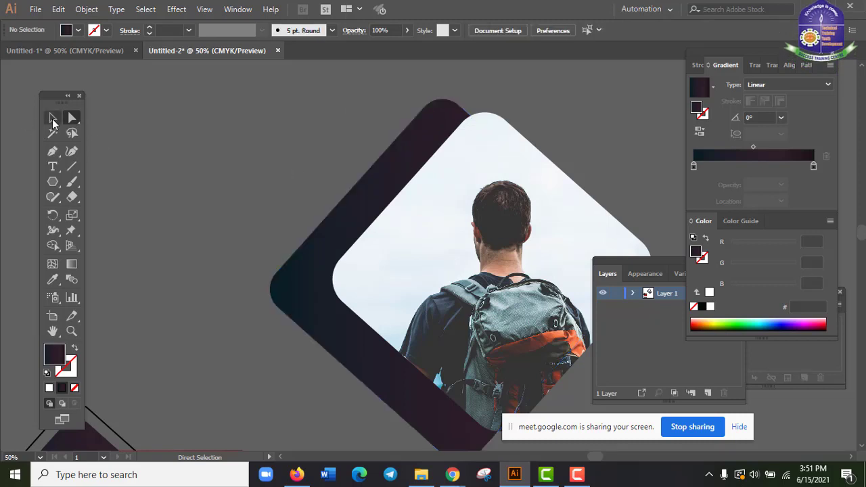
- Move the enlarged dark diamond behind the hiker photo and nudge it left and down to even out the border
{"action": "left_click", "coordinate": [323, 232]}
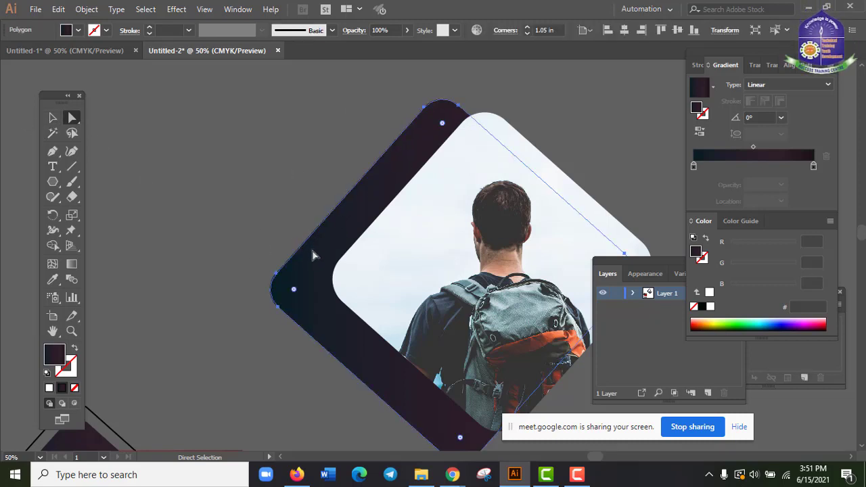
{"action": "left_click_drag", "start_coordinate": [313, 256], "coordinate": [350, 247]}
{"action": "key", "text": "ctrl+minus"}
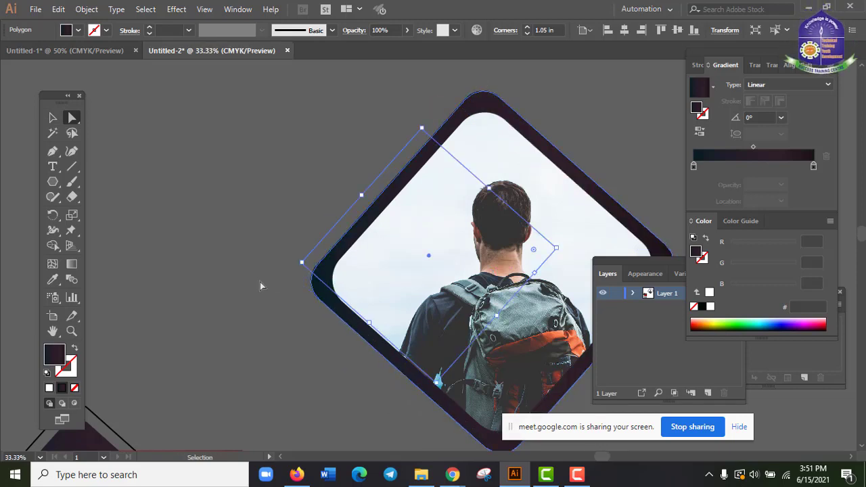
{"action": "left_click", "coordinate": [338, 366]}
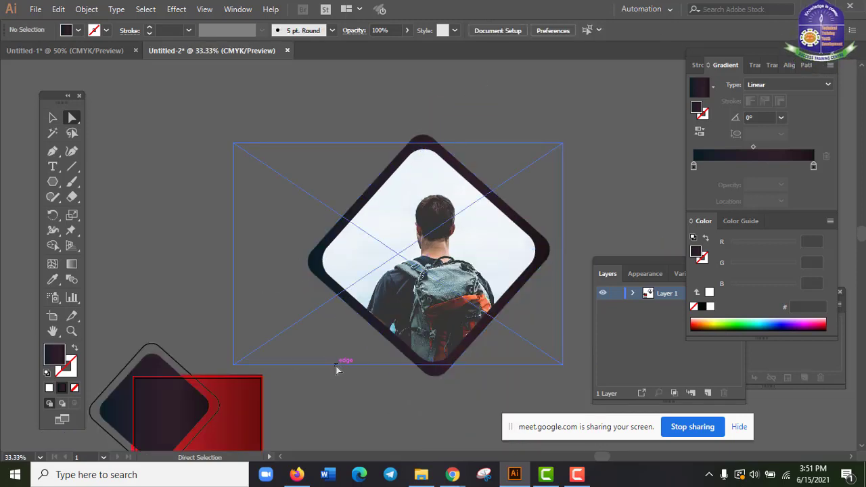
{"action": "left_click", "coordinate": [431, 373]}
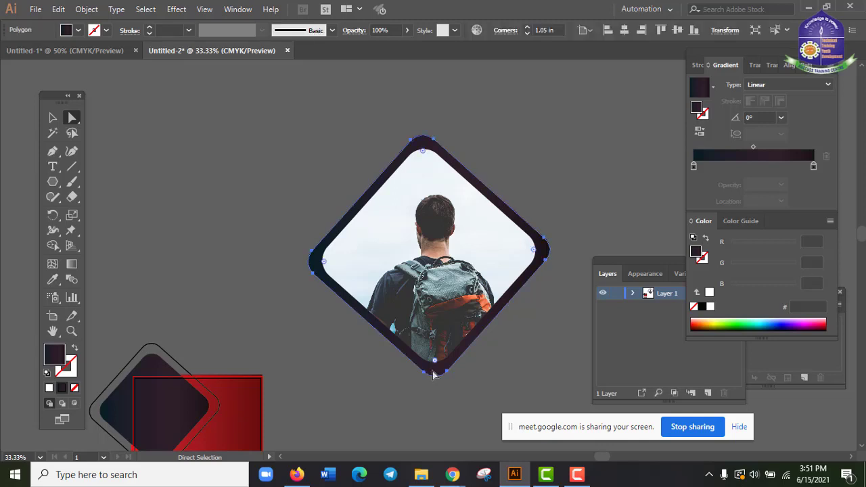
{"action": "key", "text": "Left"}
{"action": "key", "text": "Left"}
{"action": "key", "text": "Left"}
{"action": "key", "text": "Left"}
{"action": "key", "text": "Left"}
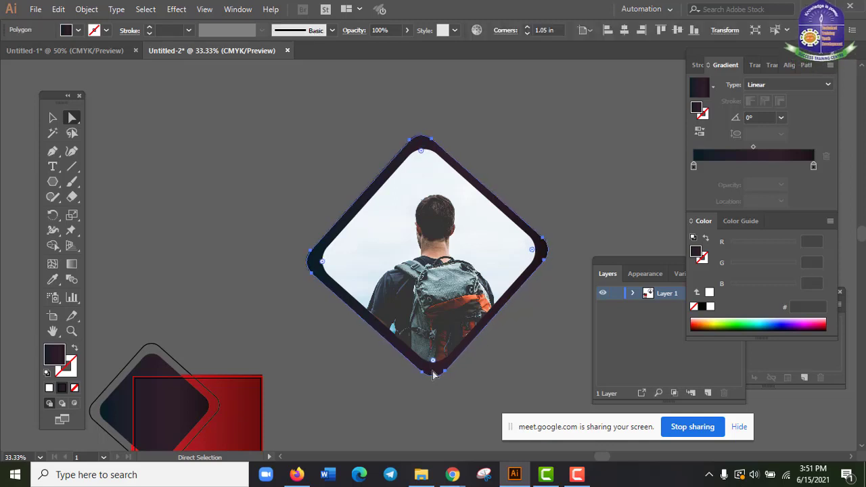
{"action": "key", "text": "Down"}
{"action": "key", "text": "Down"}
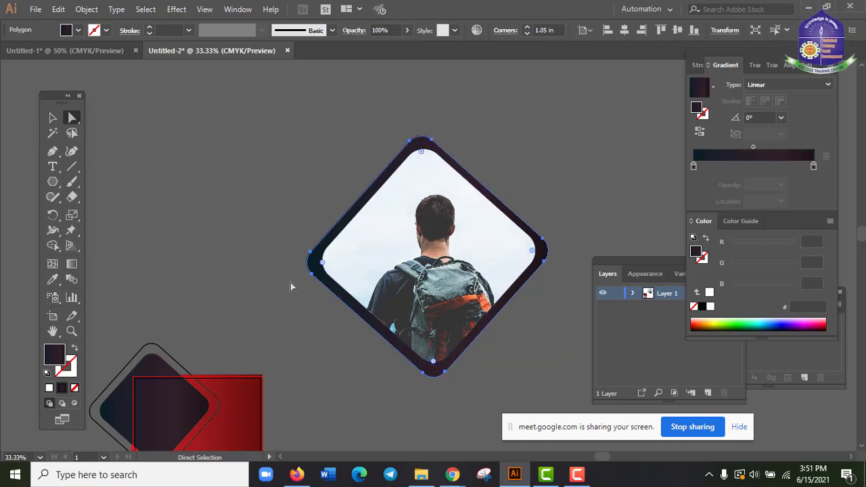
- Increase the enlarged dark diamond's corner radius to about 1.38 in and place it centrally behind the hiker photo
{"action": "left_click_drag", "start_coordinate": [317, 270], "coordinate": [252, 246]}
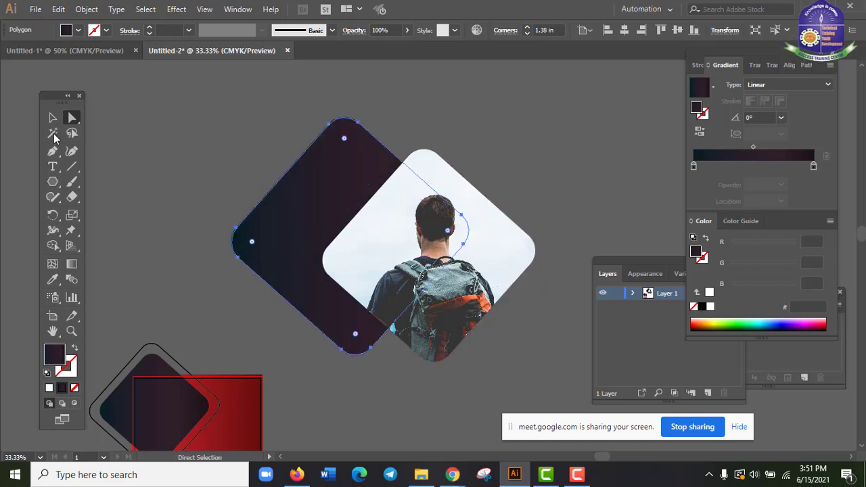
{"action": "key", "text": "v"}
{"action": "left_click_drag", "start_coordinate": [308, 196], "coordinate": [391, 221]}
{"action": "left_click_drag", "start_coordinate": [419, 313], "coordinate": [420, 315]}
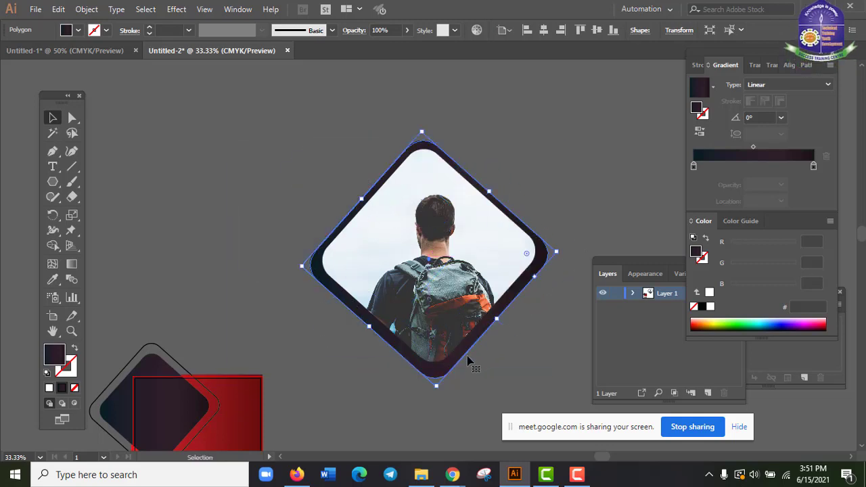
- Nudge the dark diamond up and slightly left so its border around the hiker photo is even
{"action": "key", "text": "Up"}
{"action": "key", "text": "Up"}
{"action": "key", "text": "Up"}
{"action": "key", "text": "Up"}
{"action": "key", "text": "Up"}
{"action": "key", "text": "Left"}
{"action": "key", "text": "Left"}
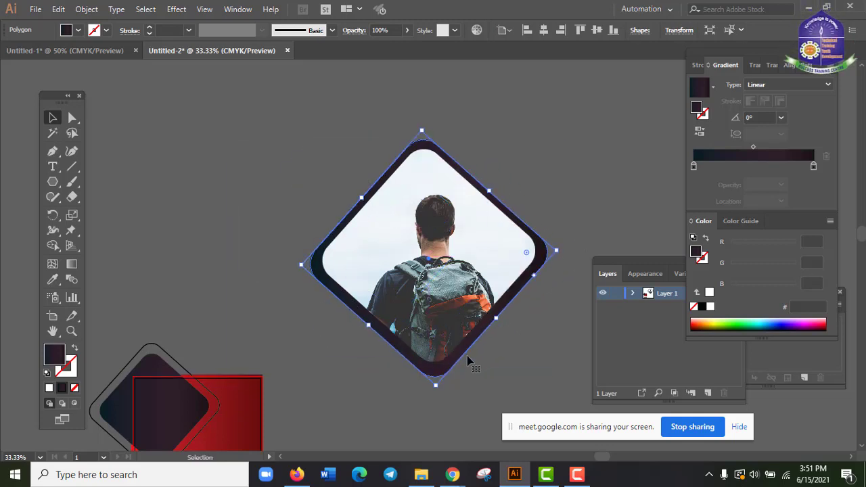
{"action": "key", "text": "Up"}
{"action": "key", "text": "Up"}
{"action": "key", "text": "Up"}
{"action": "key", "text": "Up"}
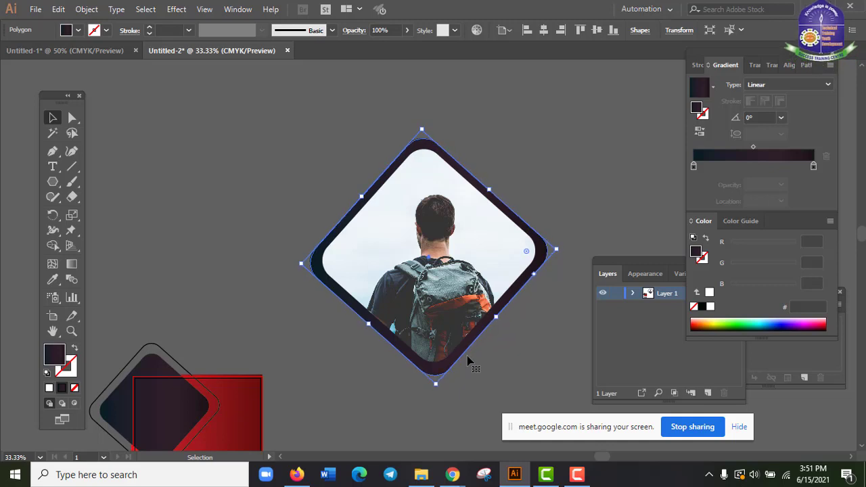
- Fill the diamond behind the hiker photo with white and deselect it
{"action": "left_click", "coordinate": [72, 31]}
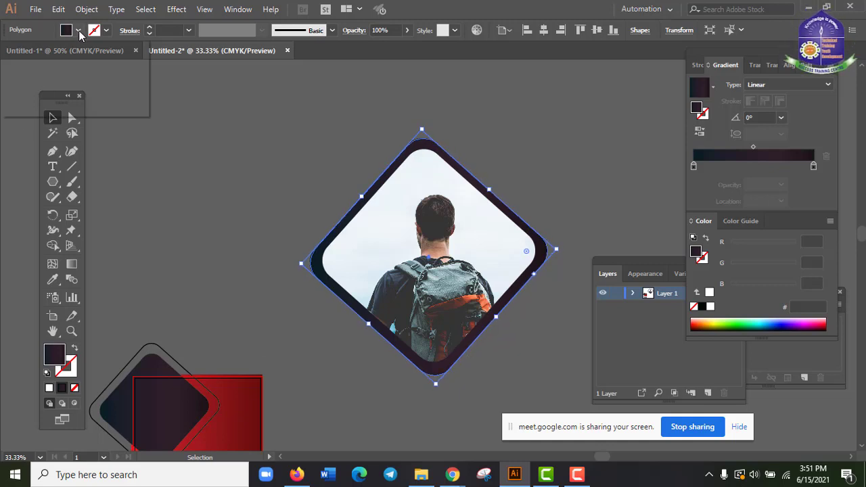
{"action": "left_click", "coordinate": [26, 52]}
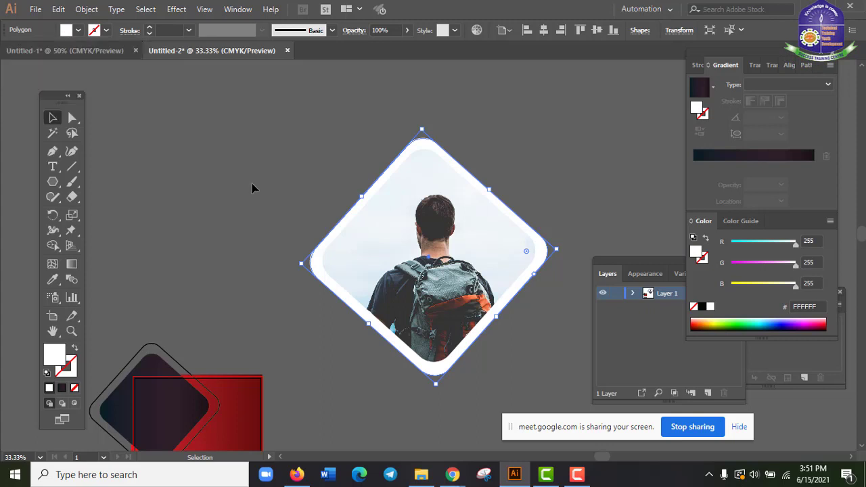
{"action": "left_click", "coordinate": [379, 395]}
- Select the hiker photo together with its white diamond border and move both over the upper part of the flyer artboard
{"action": "left_click_drag", "start_coordinate": [455, 395], "coordinate": [327, 299]}
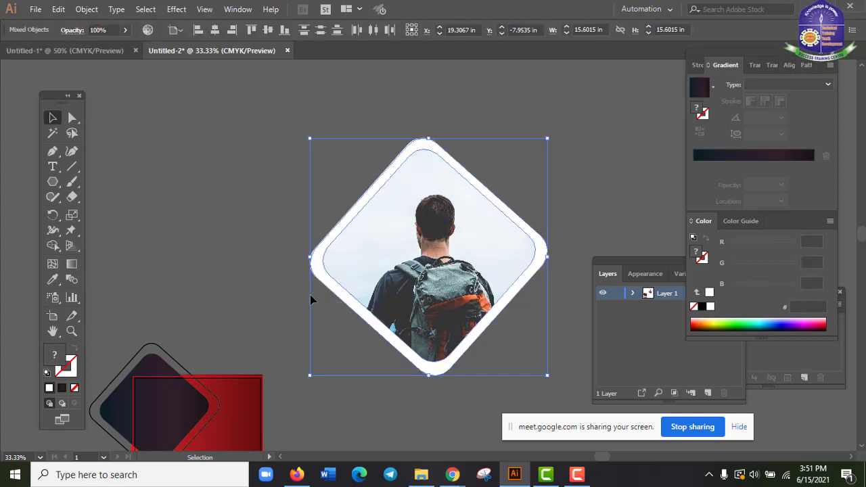
{"action": "key", "text": "ctrl+minus"}
{"action": "key", "text": "ctrl+minus"}
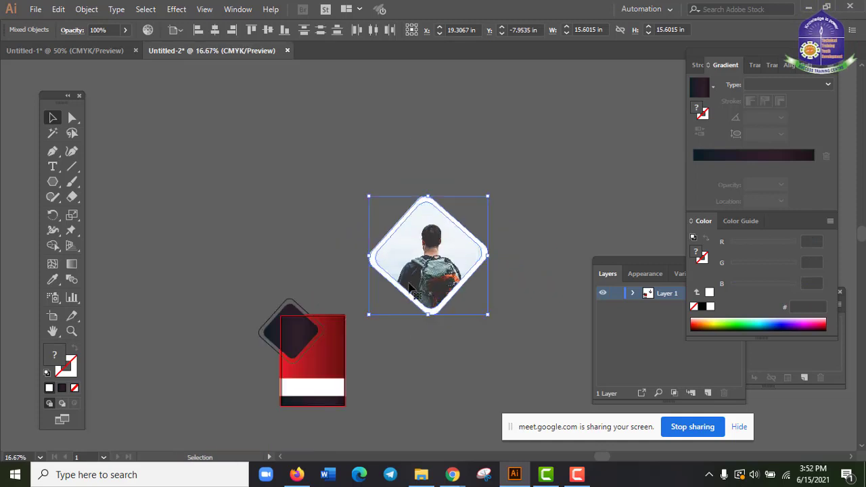
{"action": "left_click_drag", "start_coordinate": [411, 291], "coordinate": [333, 354]}
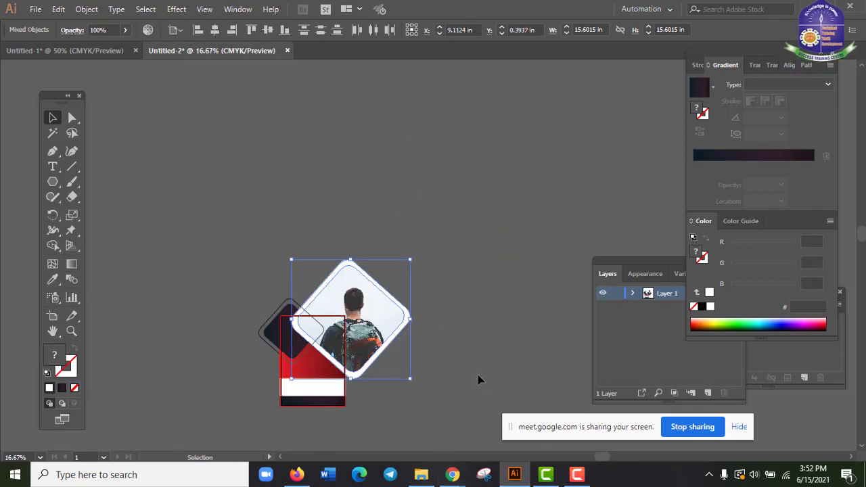
{"action": "key", "text": "ctrl+plus"}
{"action": "key", "text": "ctrl+plus"}
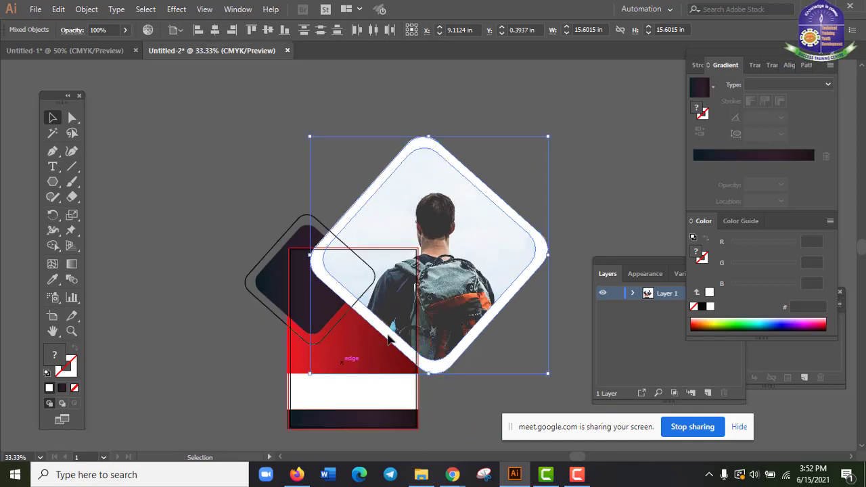
- Scale the white-bordered photo down to about 9.5 in wide and position it over the flyer's upper right, overlapping the dark diamond
{"action": "left_click_drag", "start_coordinate": [547, 373], "coordinate": [545, 353]}
{"action": "left_click_drag", "start_coordinate": [459, 291], "coordinate": [411, 302]}
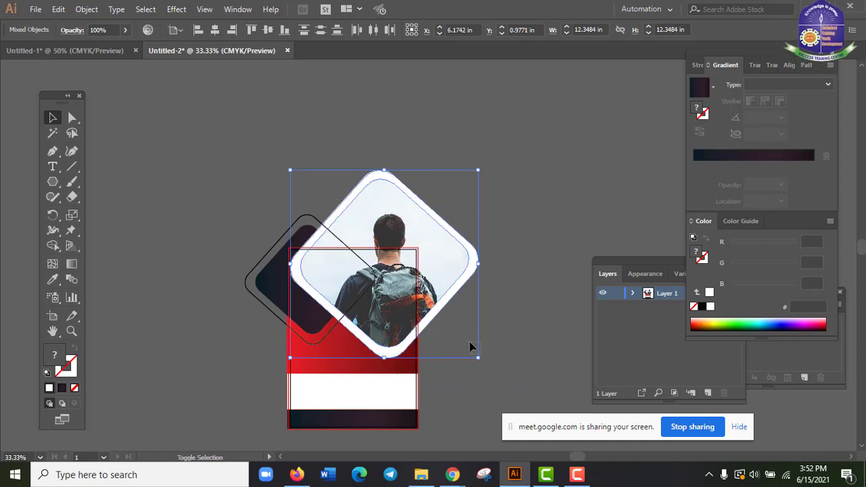
{"action": "left_click_drag", "start_coordinate": [479, 359], "coordinate": [457, 335]}
{"action": "left_click_drag", "start_coordinate": [407, 288], "coordinate": [405, 317]}
{"action": "left_click", "coordinate": [493, 296]}
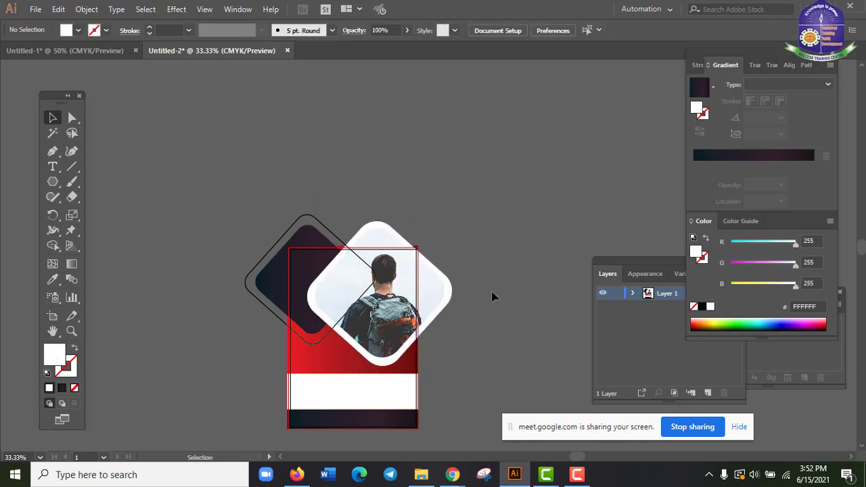
- Try sending the white-bordered hiker photo to the very back of the stacking order, and undo it
{"action": "key", "text": "ctrl+plus"}
{"action": "key", "text": "ctrl+plus"}
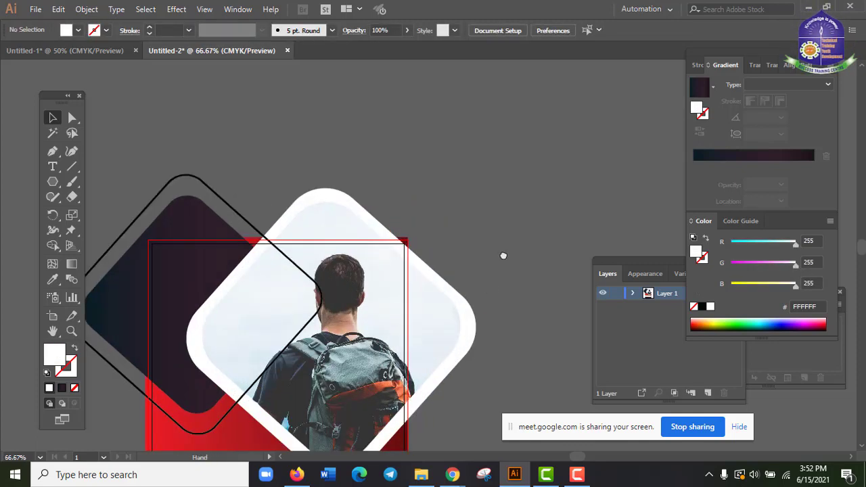
{"action": "left_click_drag", "start_coordinate": [503, 256], "coordinate": [532, 209]}
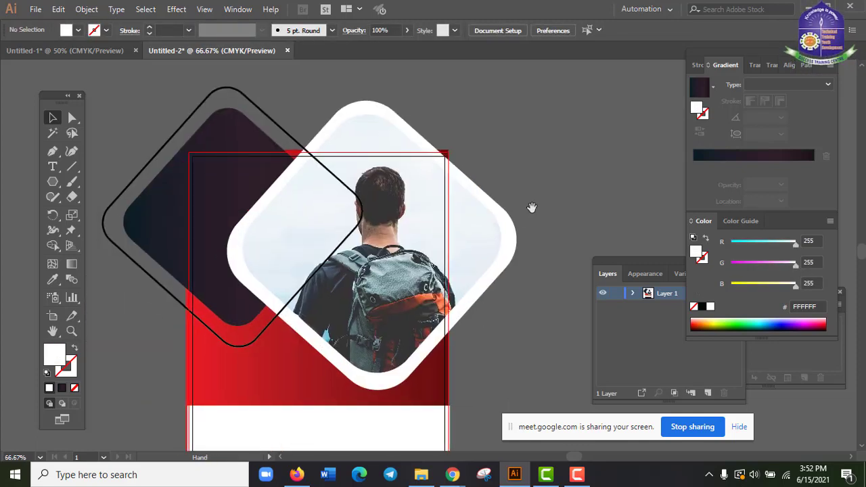
{"action": "left_click", "coordinate": [479, 246]}
{"action": "right_click", "coordinate": [478, 246]}
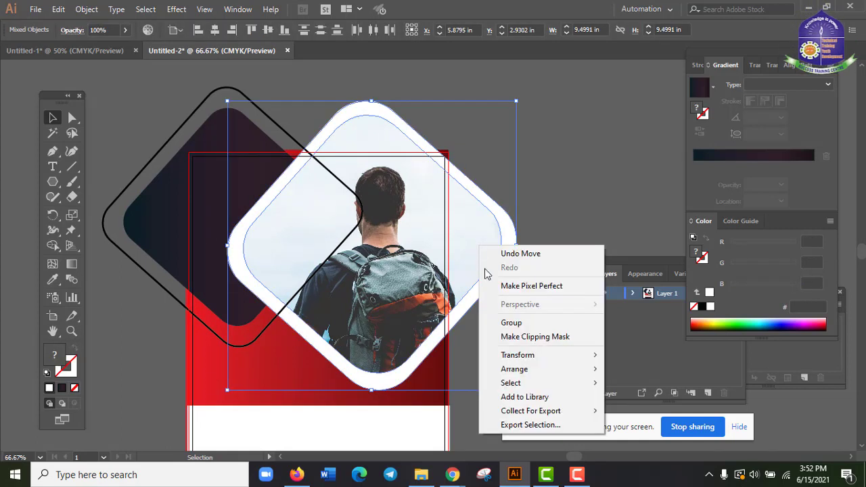
{"action": "mouse_move", "coordinate": [528, 375]}
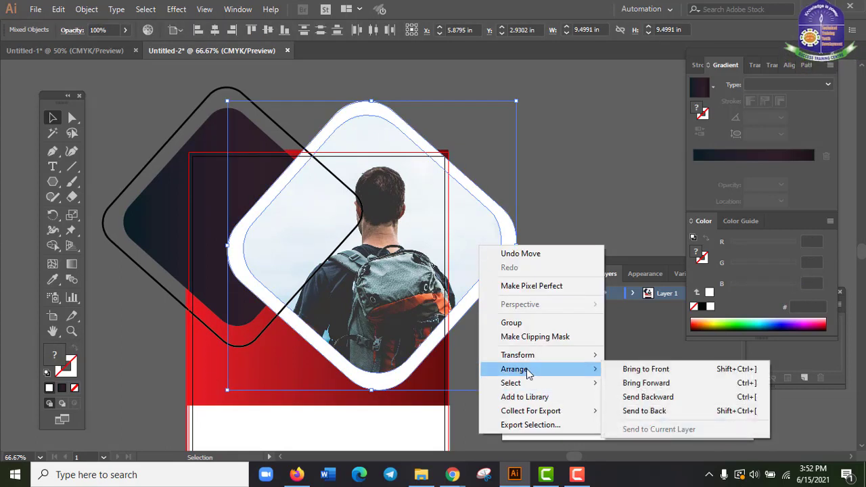
{"action": "left_click", "coordinate": [693, 415]}
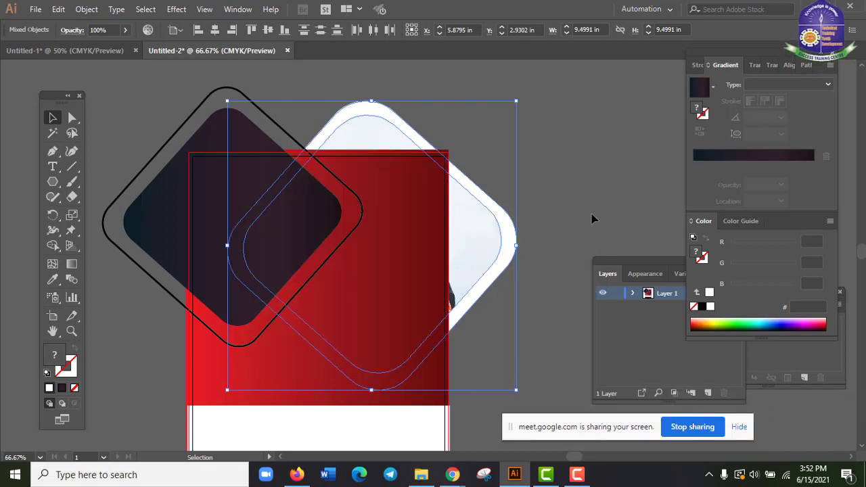
{"action": "key", "text": "ctrl+z"}
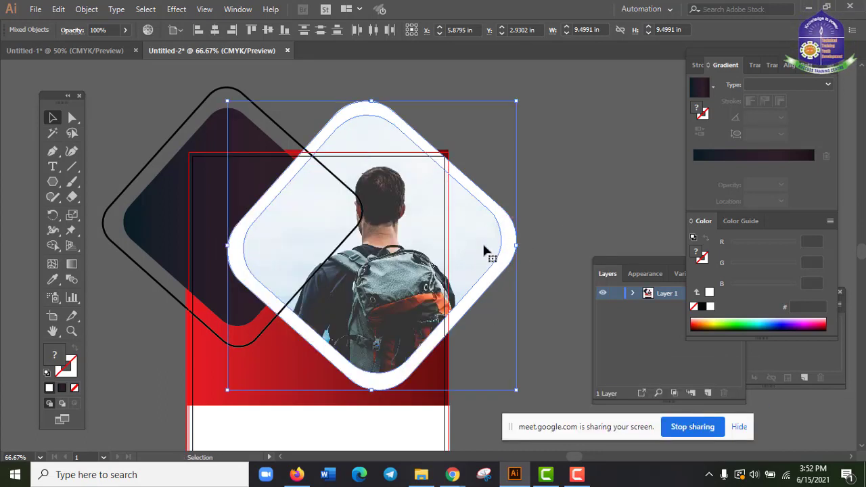
- Send the white-bordered hiker photo backward so it sits behind the dark outlined diamond but above the red background
{"action": "right_click", "coordinate": [472, 226]}
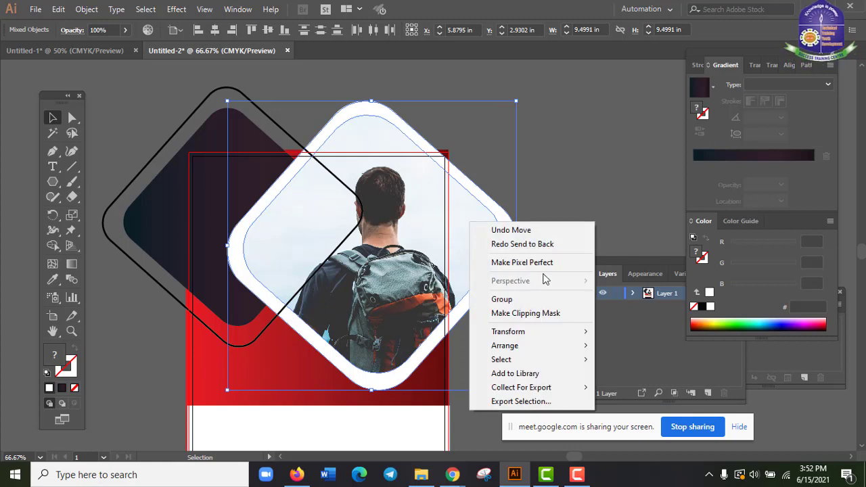
{"action": "mouse_move", "coordinate": [542, 347]}
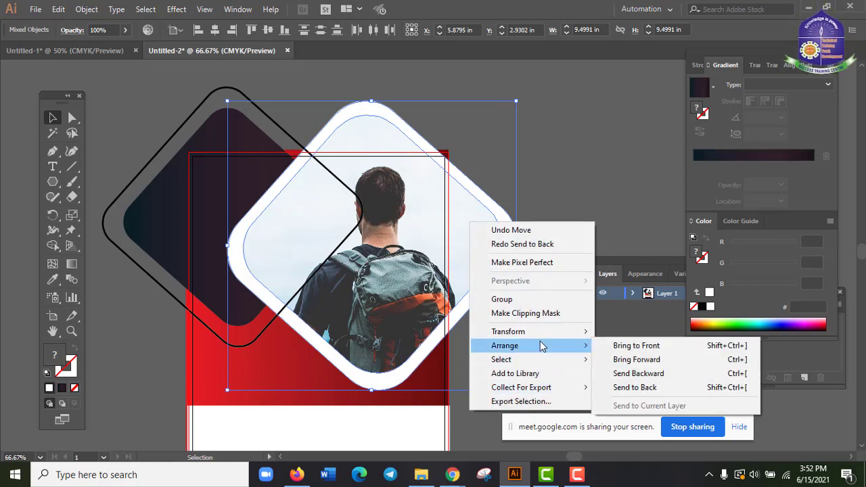
{"action": "left_click", "coordinate": [670, 379]}
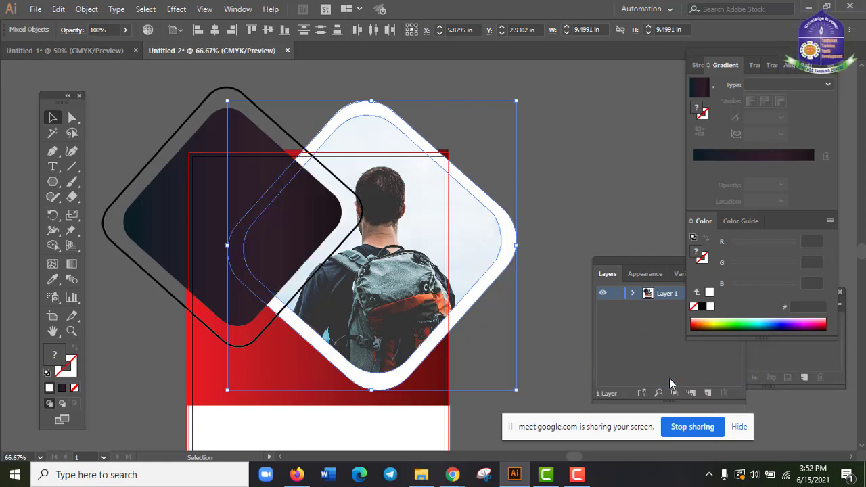
{"action": "left_click", "coordinate": [568, 230]}
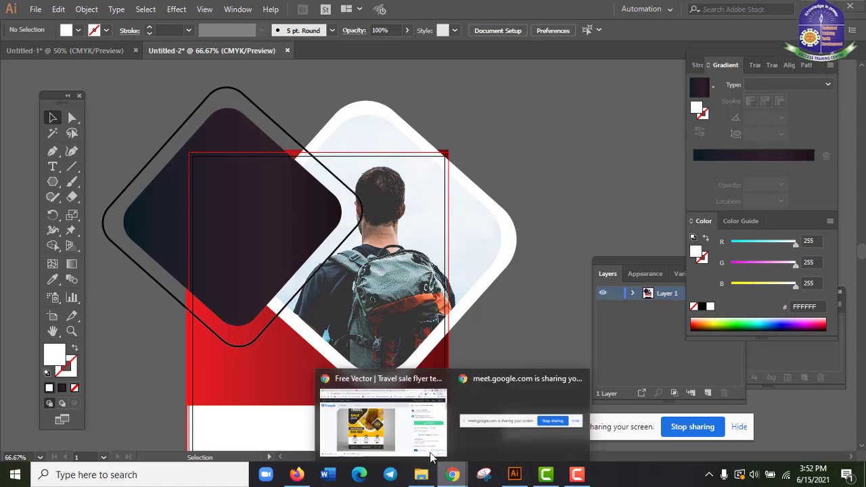
- Switch to the browser, examine how the photo's white border is offset in the Freepik travel flyer reference, and return to Illustrator
{"action": "key", "text": "alt+Tab"}
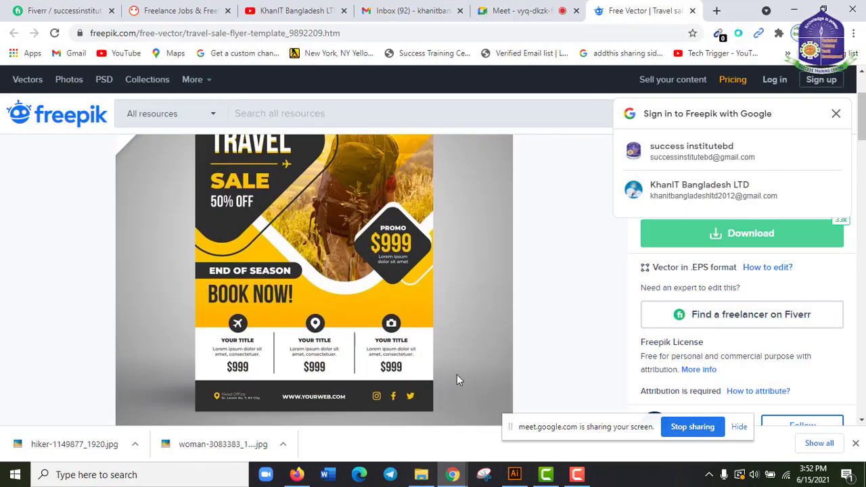
{"action": "scroll", "coordinate": [457, 375], "scroll_direction": "up", "scroll_amount": 2}
{"action": "scroll", "coordinate": [457, 379], "scroll_direction": "down", "scroll_amount": 2}
{"action": "scroll", "coordinate": [458, 379], "scroll_direction": "up", "scroll_amount": 2}
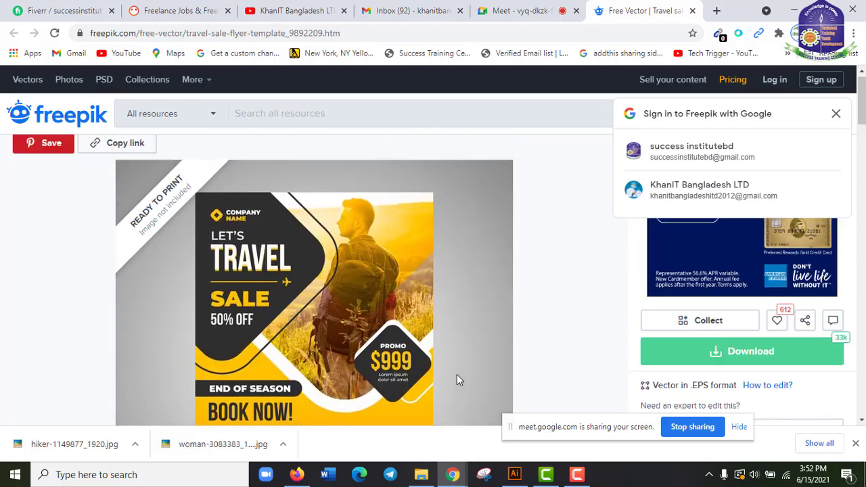
{"action": "scroll", "coordinate": [302, 303], "scroll_direction": "down", "scroll_amount": 1}
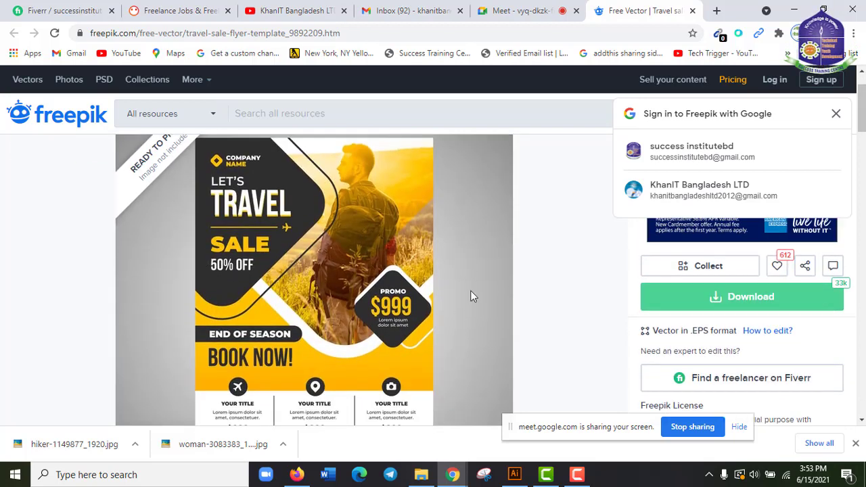
{"action": "left_click", "coordinate": [791, 9]}
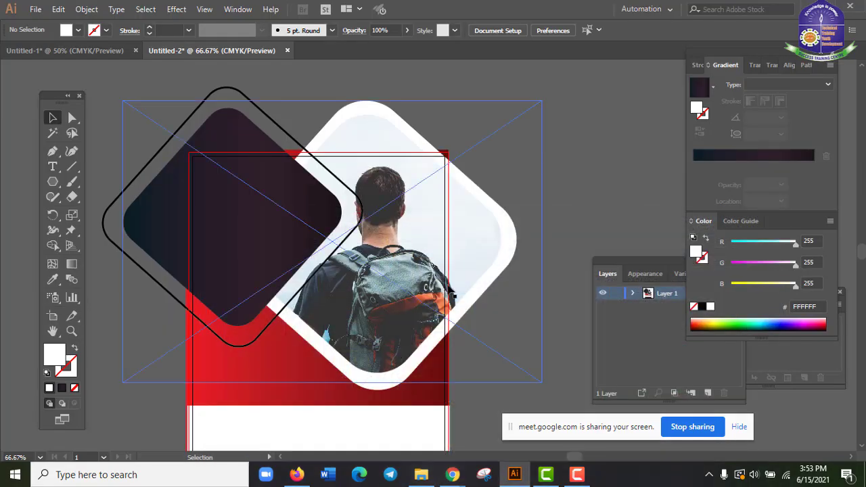
- Try shifting the white diamond border slightly up and to the left behind the hiker photo
{"action": "left_click", "coordinate": [381, 387]}
{"action": "left_click_drag", "start_coordinate": [383, 387], "coordinate": [371, 380]}
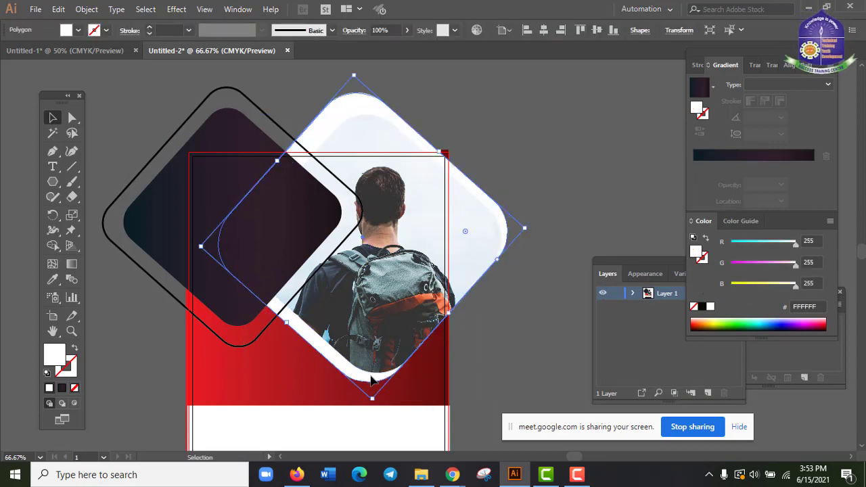
{"action": "left_click", "coordinate": [519, 342]}
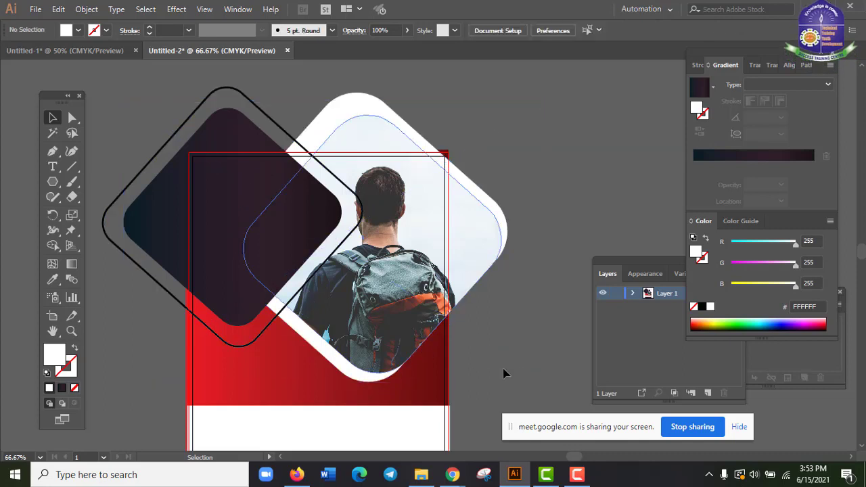
{"action": "scroll", "coordinate": [544, 321], "scroll_direction": "down", "scroll_amount": 2}
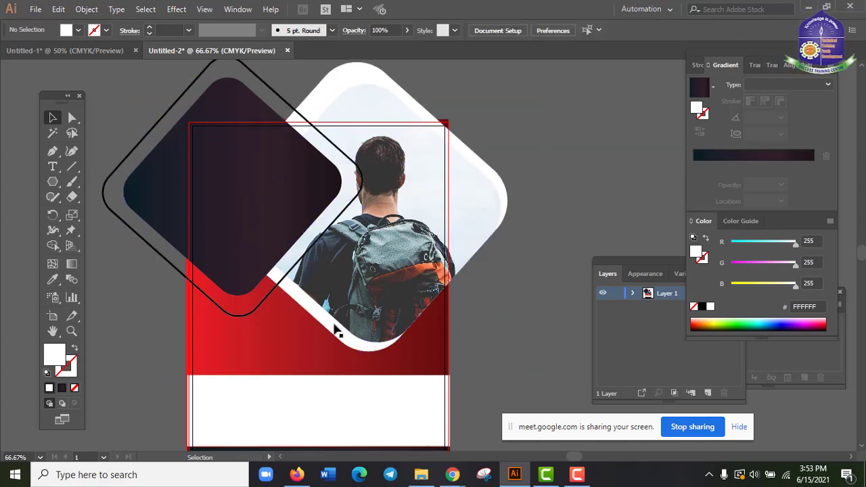
{"action": "left_click", "coordinate": [366, 354]}
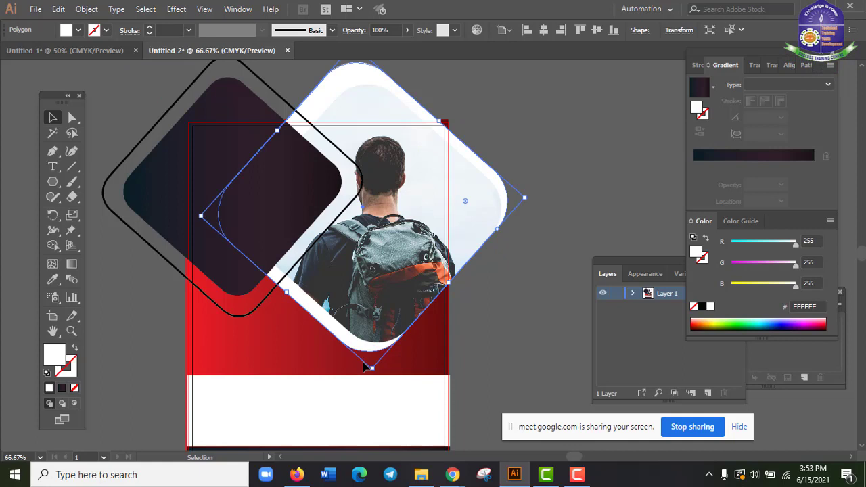
{"action": "scroll", "coordinate": [302, 347], "scroll_direction": "down", "scroll_amount": 2}
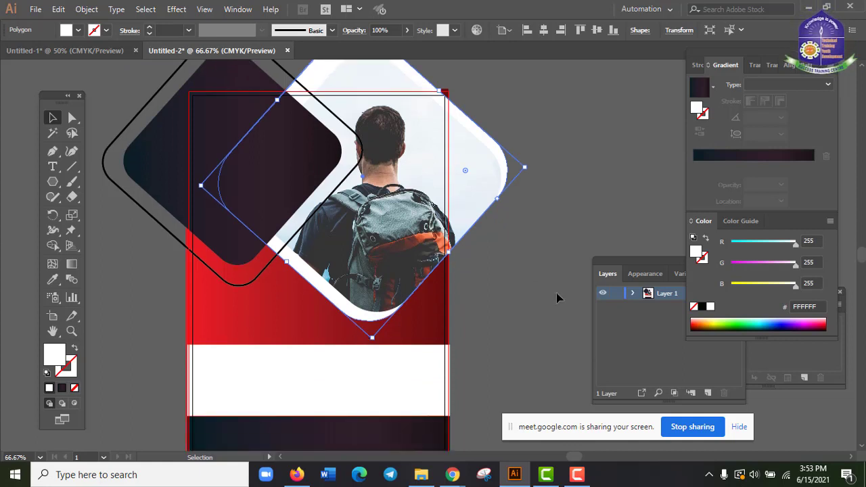
{"action": "left_click", "coordinate": [337, 321]}
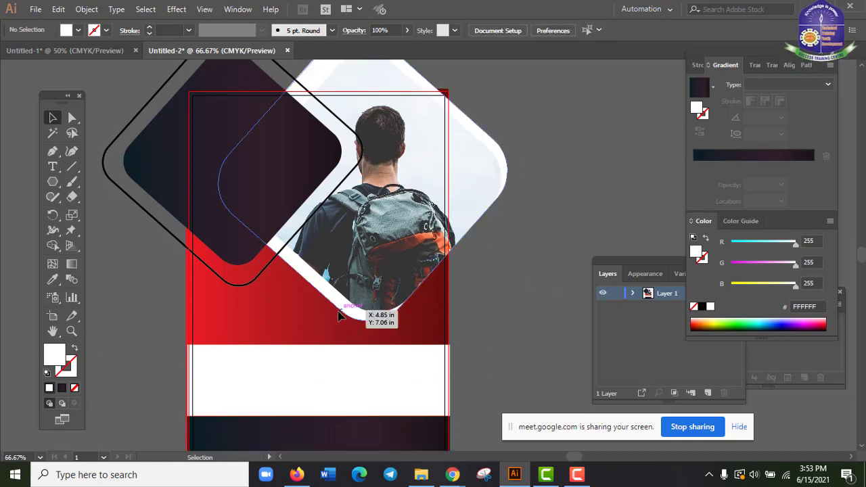
- Shift the white diamond border left and slightly up behind the hiker photo so its lower-left edge shows thicker
{"action": "left_click", "coordinate": [349, 312]}
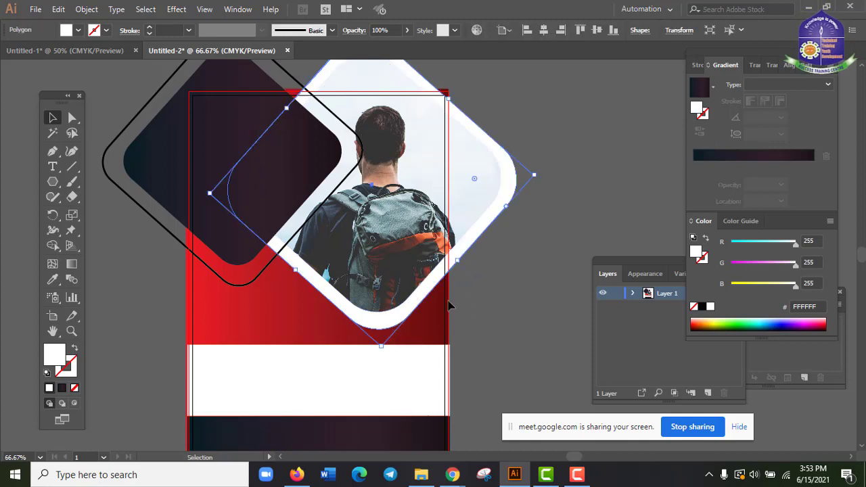
{"action": "left_click_drag", "start_coordinate": [399, 318], "coordinate": [387, 315]}
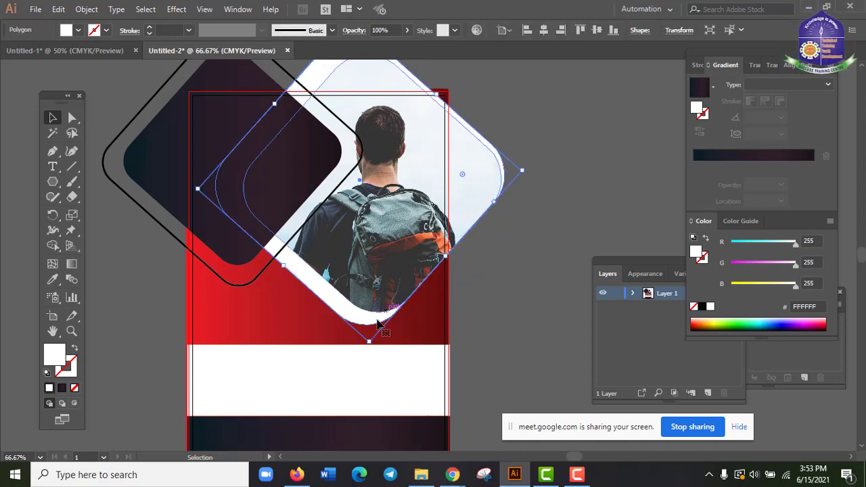
{"action": "left_click", "coordinate": [462, 304]}
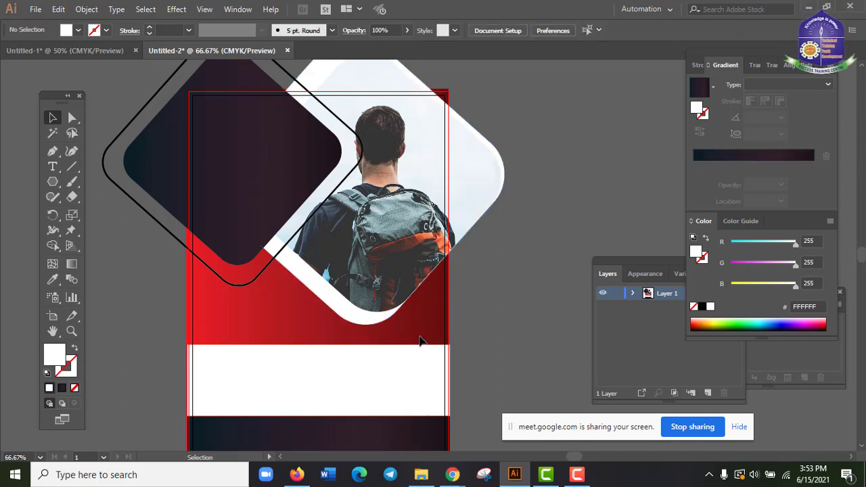
- Change the fill of the white diamond border behind the hiker photo to golden yellow F9C430
{"action": "left_click", "coordinate": [333, 310]}
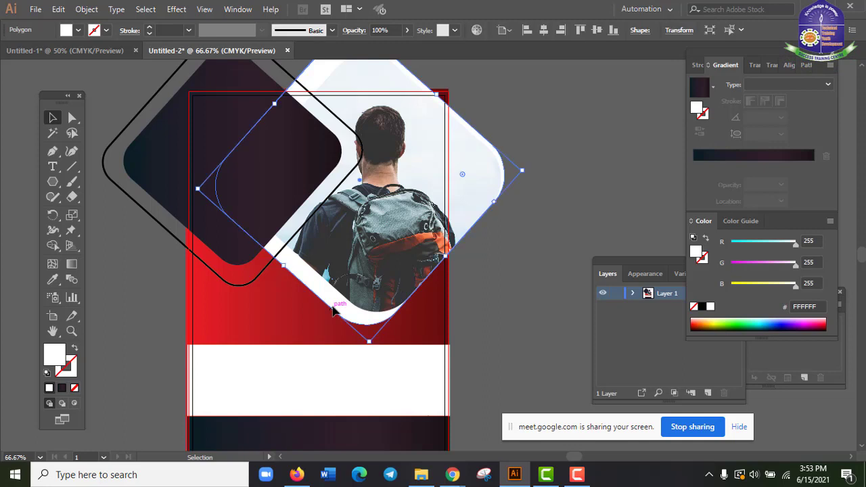
{"action": "left_click", "coordinate": [79, 30]}
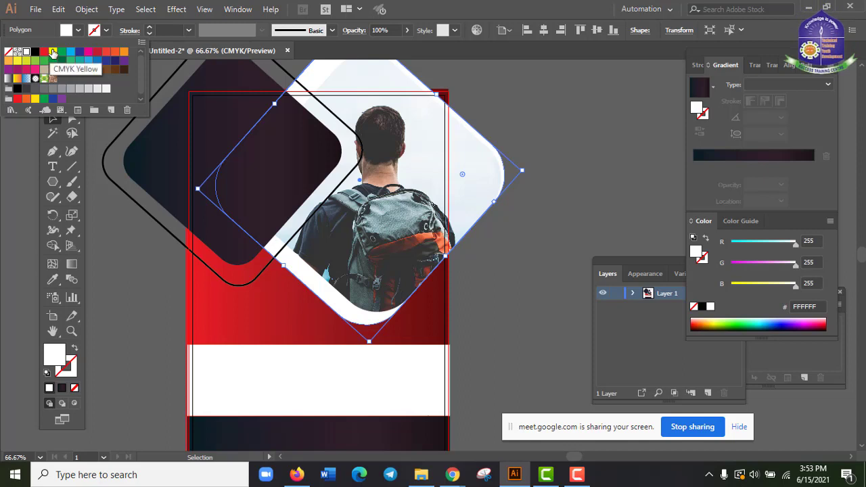
{"action": "left_click", "coordinate": [52, 53]}
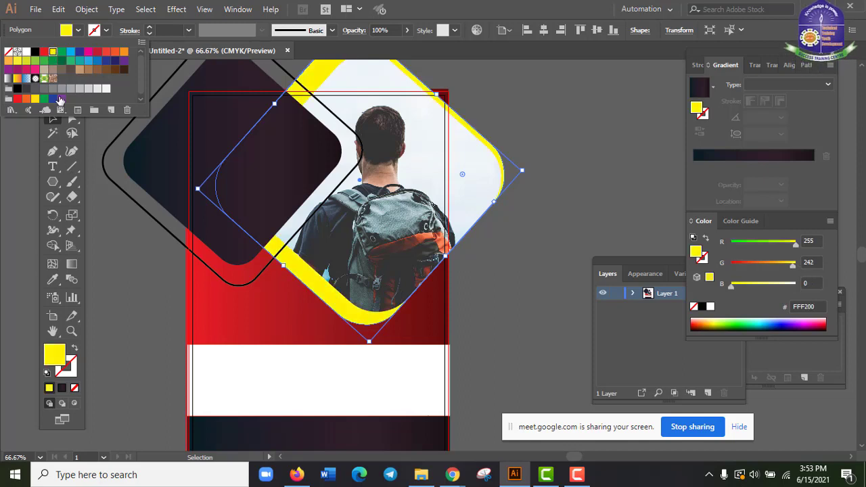
{"action": "double_click", "coordinate": [56, 356]}
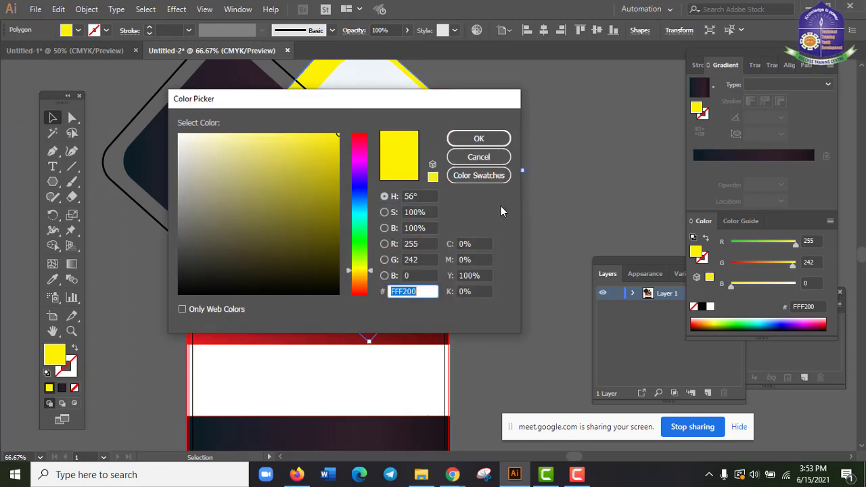
{"action": "left_click", "coordinate": [361, 275]}
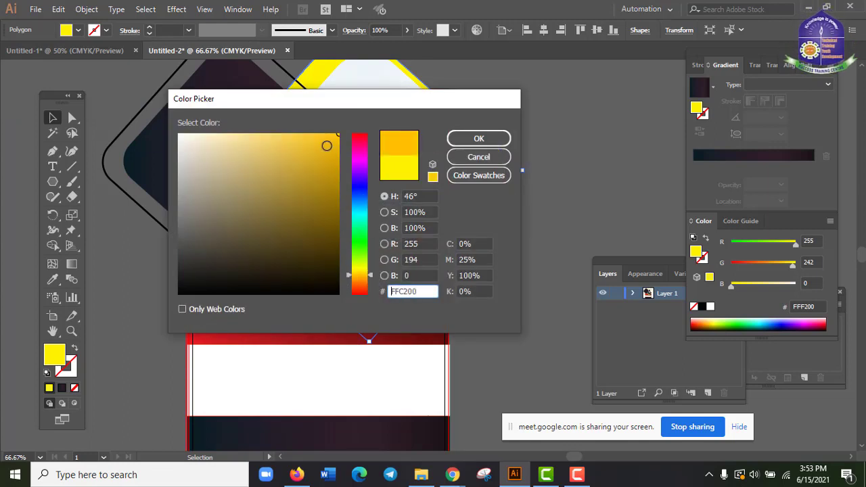
{"action": "left_click", "coordinate": [479, 139]}
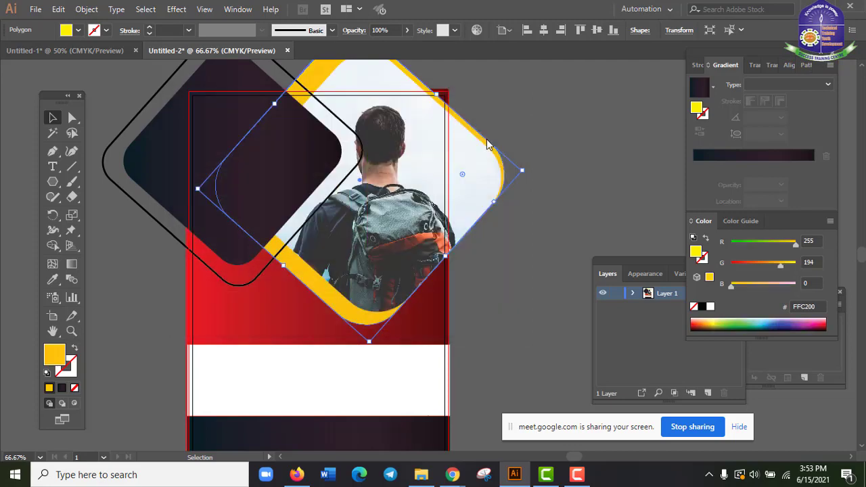
{"action": "double_click", "coordinate": [58, 362]}
{"action": "left_click", "coordinate": [320, 133]}
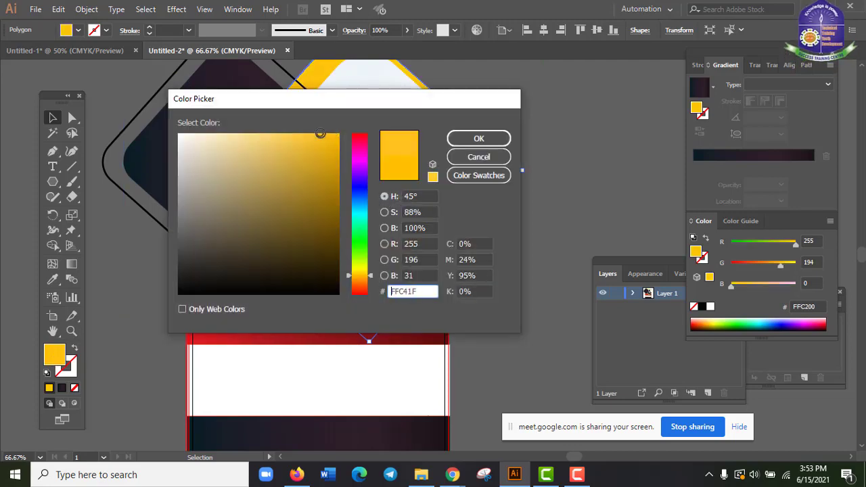
{"action": "left_click", "coordinate": [308, 135]}
{"action": "left_click", "coordinate": [478, 138]}
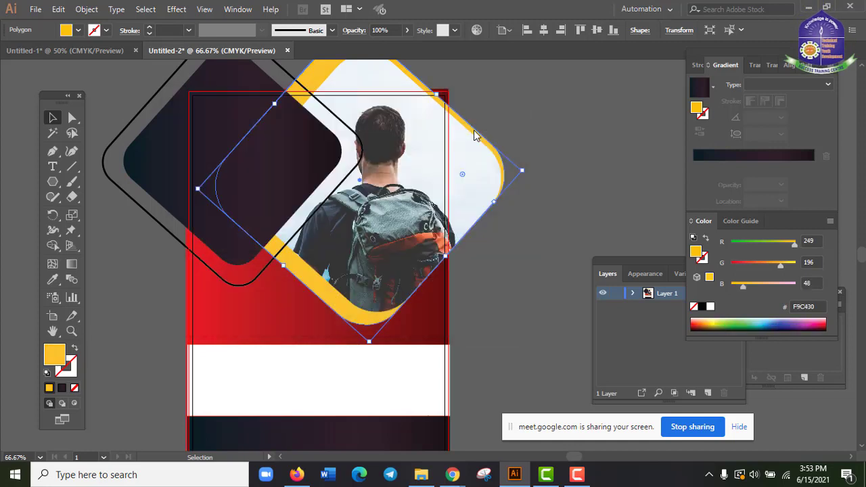
{"action": "left_click", "coordinate": [547, 207]}
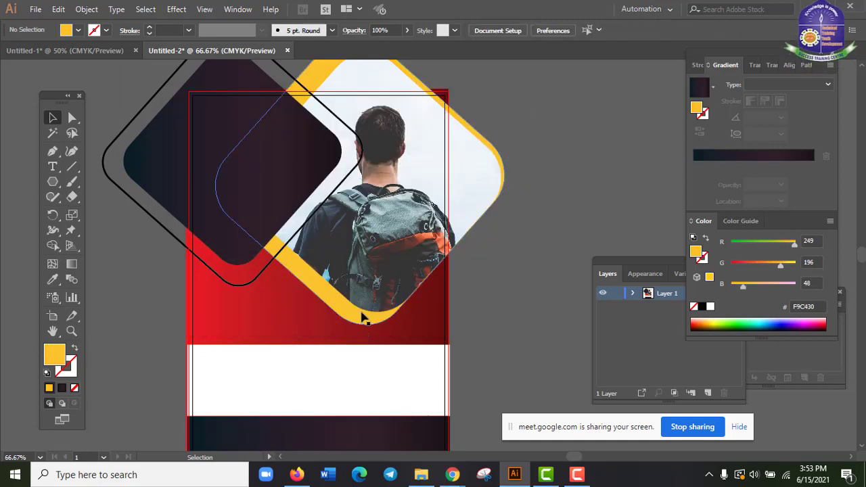
- Nudge the golden diamond border up and slightly to the right behind the hiker photo, and deselect it
{"action": "key", "text": "Up"}
{"action": "key", "text": "Up"}
{"action": "key", "text": "Up"}
{"action": "key", "text": "Up"}
{"action": "key", "text": "Up"}
{"action": "key", "text": "Up"}
{"action": "key", "text": "Up"}
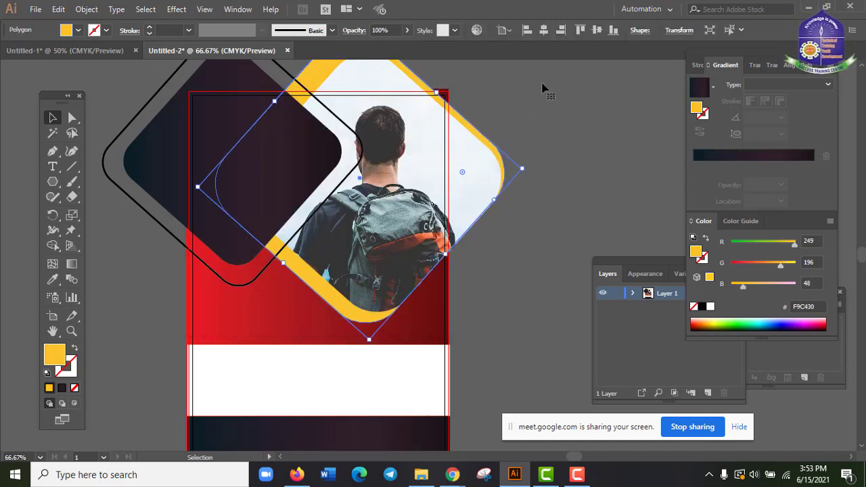
{"action": "key", "text": "Right"}
{"action": "key", "text": "Right"}
{"action": "key", "text": "Right"}
{"action": "key", "text": "Right"}
{"action": "key", "text": "Right"}
{"action": "key", "text": "Right"}
{"action": "key", "text": "Right"}
{"action": "key", "text": "Right"}
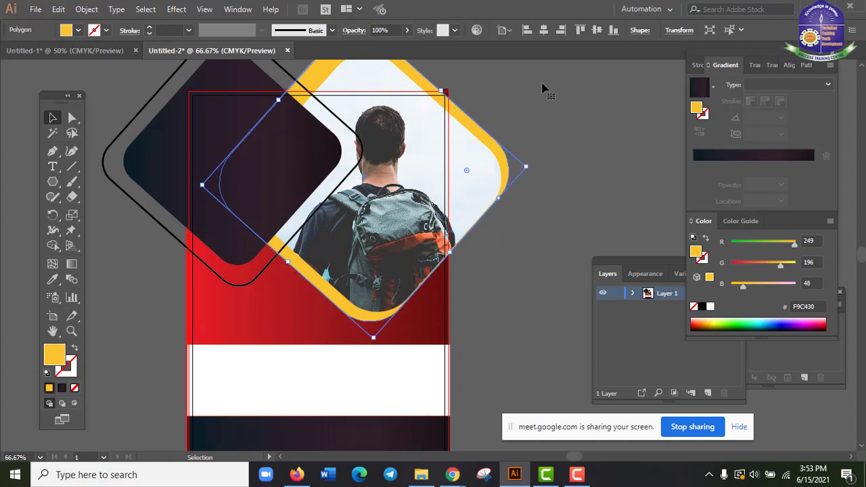
{"action": "key", "text": "Up"}
{"action": "key", "text": "Up"}
{"action": "key", "text": "Up"}
{"action": "key", "text": "Up"}
{"action": "key", "text": "Left"}
{"action": "key", "text": "Left"}
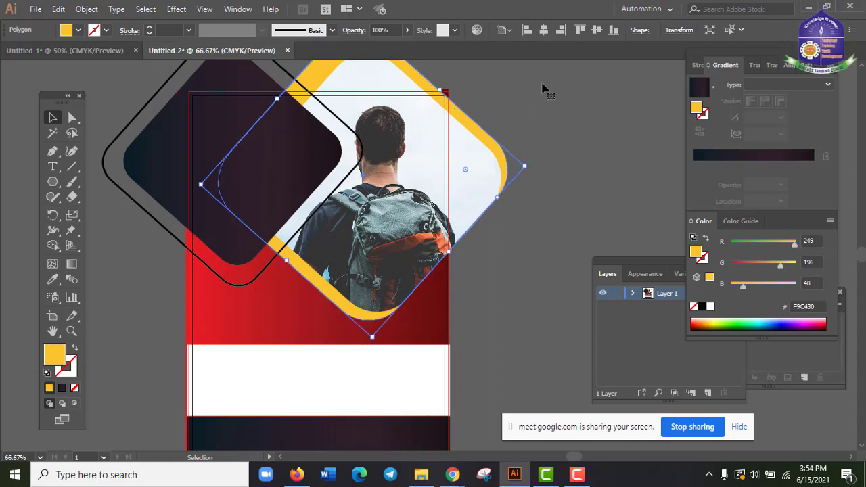
{"action": "left_click", "coordinate": [542, 227]}
- Review the flyer layout, compare it with the Freepik travel flyer in the browser, including its promo price diamond, and return to Illustrator
{"action": "scroll", "coordinate": [535, 238], "scroll_direction": "up", "scroll_amount": 1}
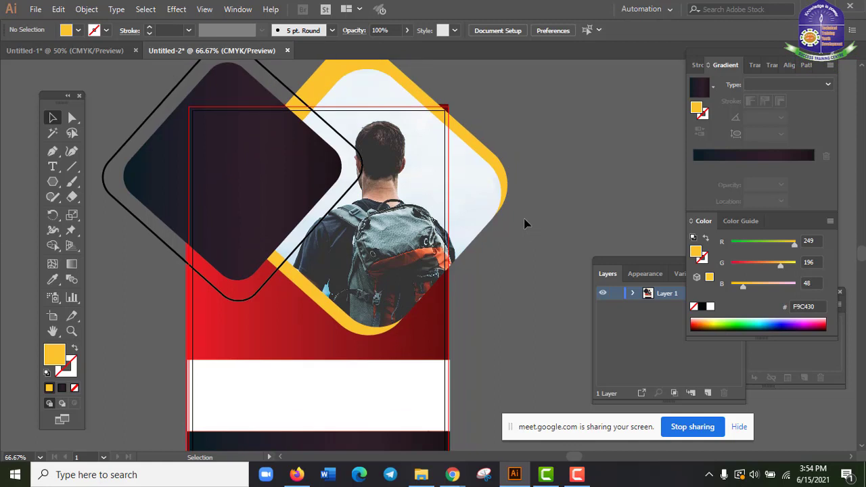
{"action": "scroll", "coordinate": [486, 229], "scroll_direction": "down", "scroll_amount": 2}
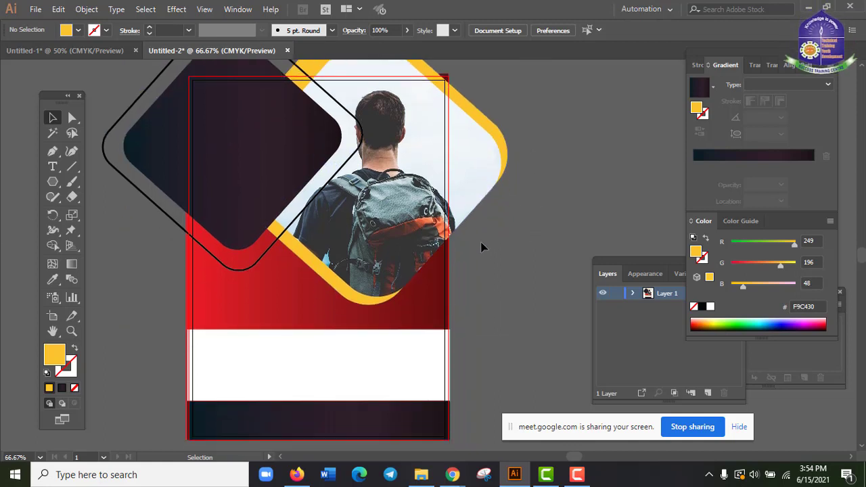
{"action": "scroll", "coordinate": [481, 273], "scroll_direction": "up", "scroll_amount": 5}
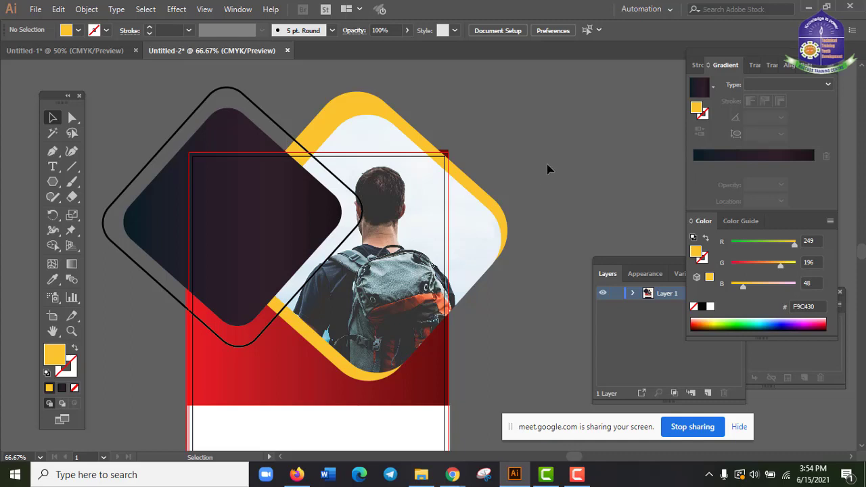
{"action": "scroll", "coordinate": [502, 284], "scroll_direction": "down", "scroll_amount": 2}
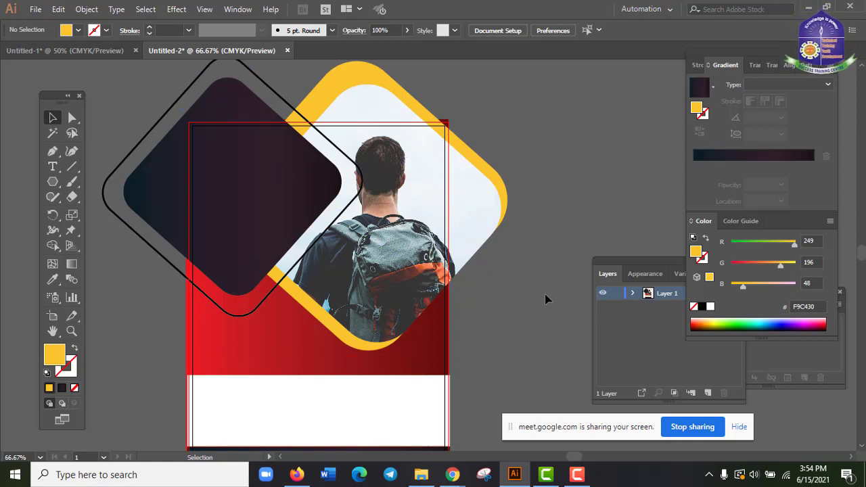
{"action": "scroll", "coordinate": [547, 299], "scroll_direction": "up", "scroll_amount": 1}
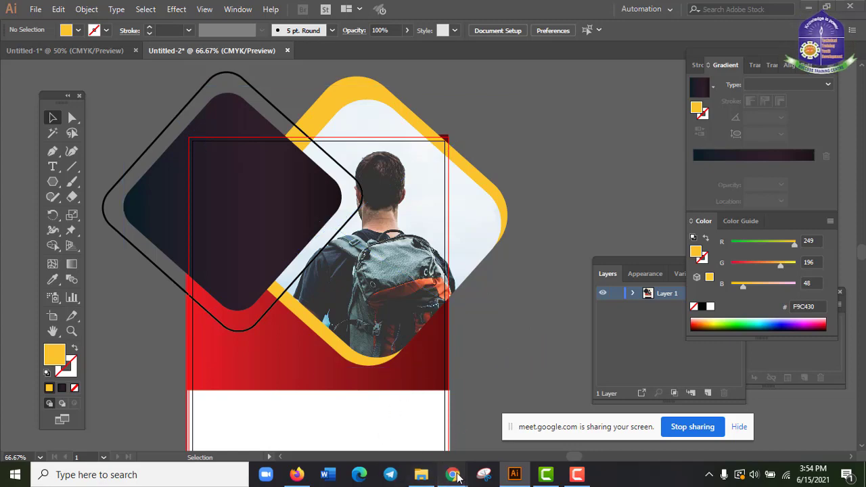
{"action": "mouse_move", "coordinate": [453, 474]}
{"action": "left_click", "coordinate": [409, 432]}
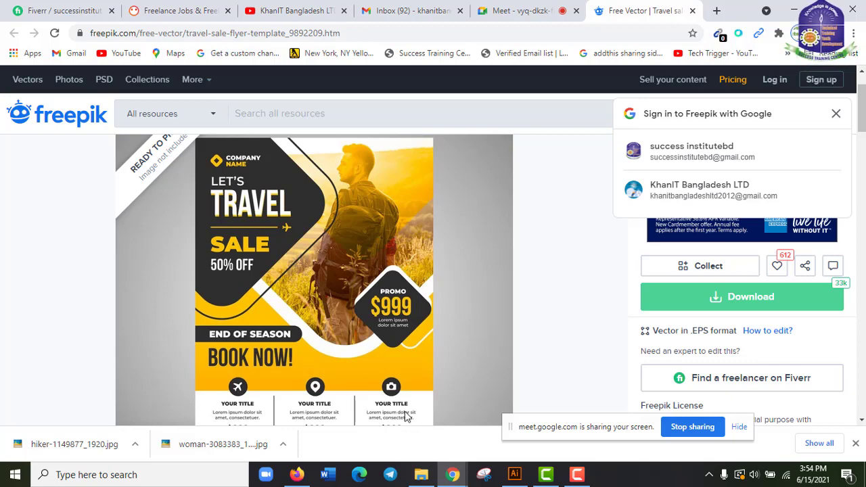
{"action": "scroll", "coordinate": [455, 357], "scroll_direction": "down", "scroll_amount": 2}
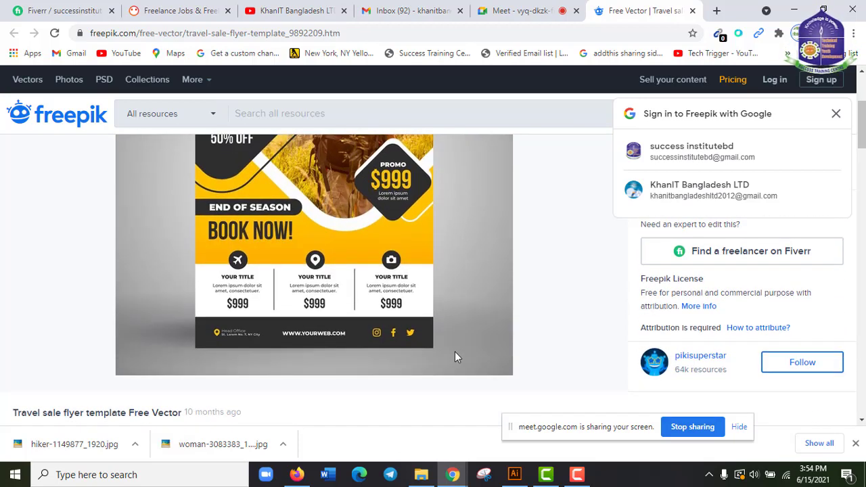
{"action": "scroll", "coordinate": [454, 352], "scroll_direction": "down", "scroll_amount": 1}
{"action": "scroll", "coordinate": [456, 356], "scroll_direction": "up", "scroll_amount": 2}
{"action": "scroll", "coordinate": [390, 327], "scroll_direction": "up", "scroll_amount": 1}
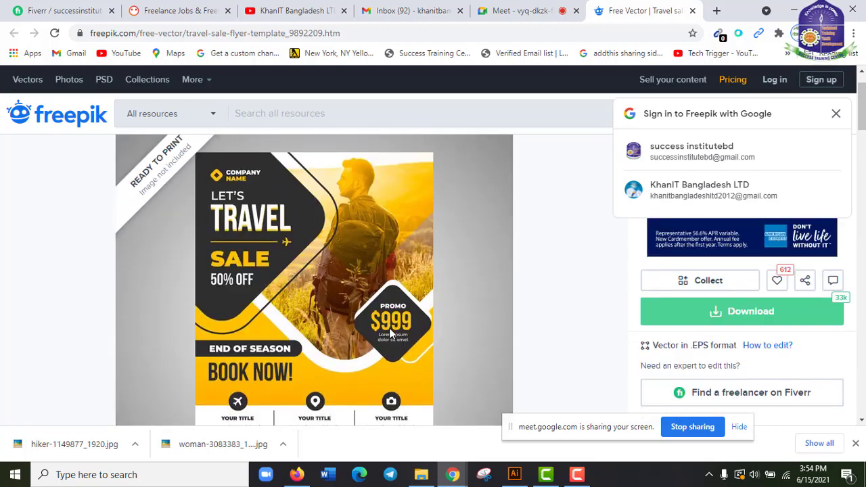
{"action": "scroll", "coordinate": [390, 328], "scroll_direction": "up", "scroll_amount": 1}
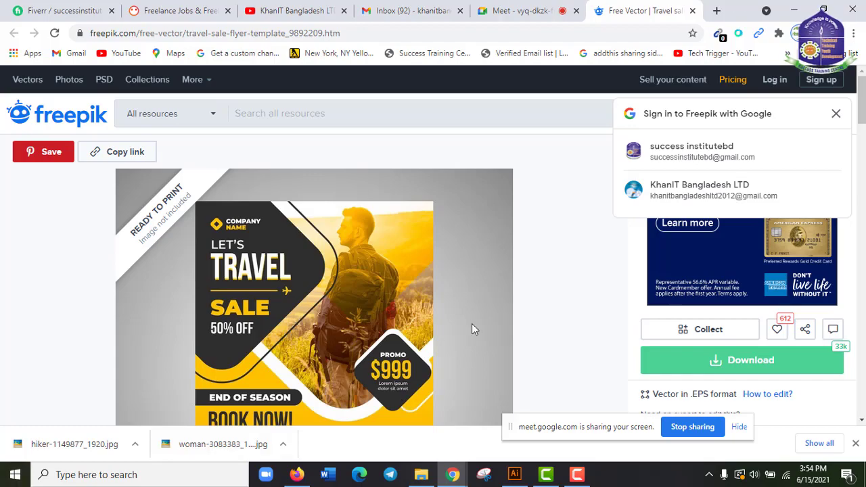
{"action": "key", "text": "alt+Tab"}
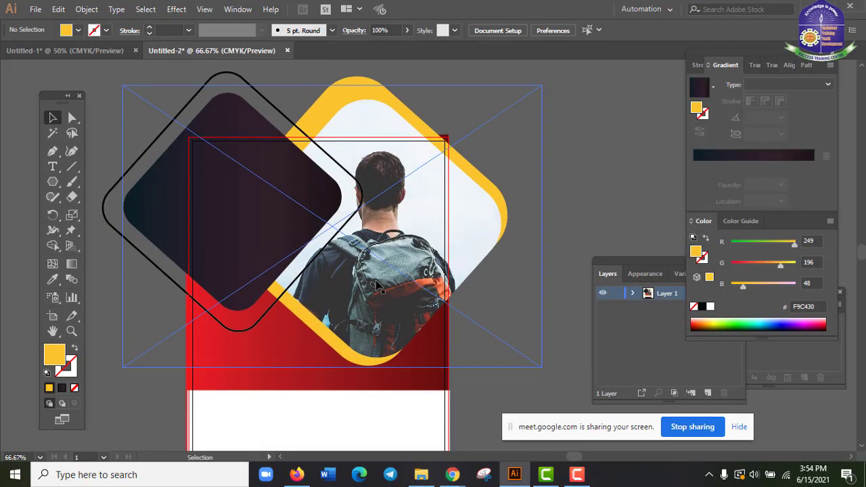
- Duplicate the golden diamond border onto the empty canvas beside the flyer and scale the copy down to about two-thirds size
{"action": "key", "text": "ctrl+minus"}
{"action": "key", "text": "ctrl+minus"}
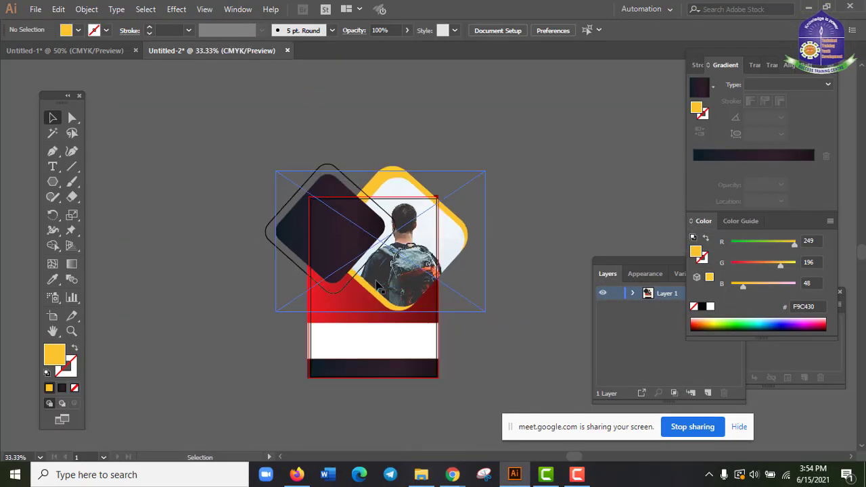
{"action": "key", "text": "space"}
{"action": "left_click_drag", "start_coordinate": [514, 156], "coordinate": [389, 196]}
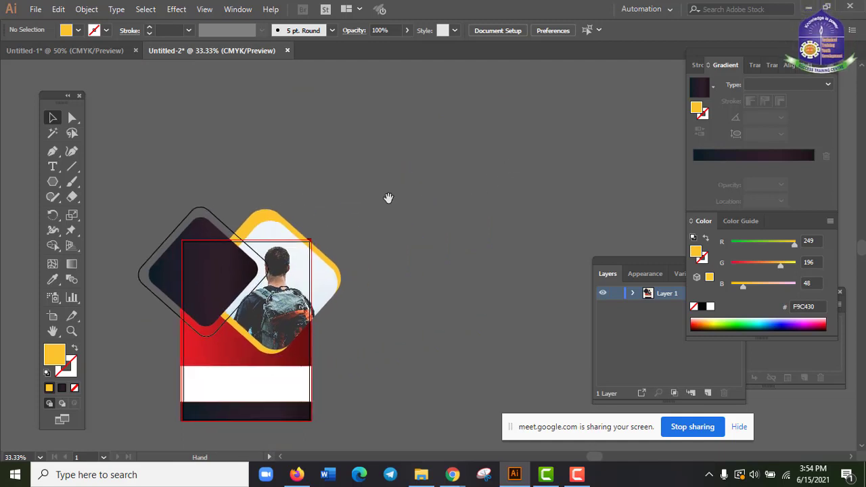
{"action": "left_click", "coordinate": [53, 183]}
{"action": "left_click", "coordinate": [54, 184]}
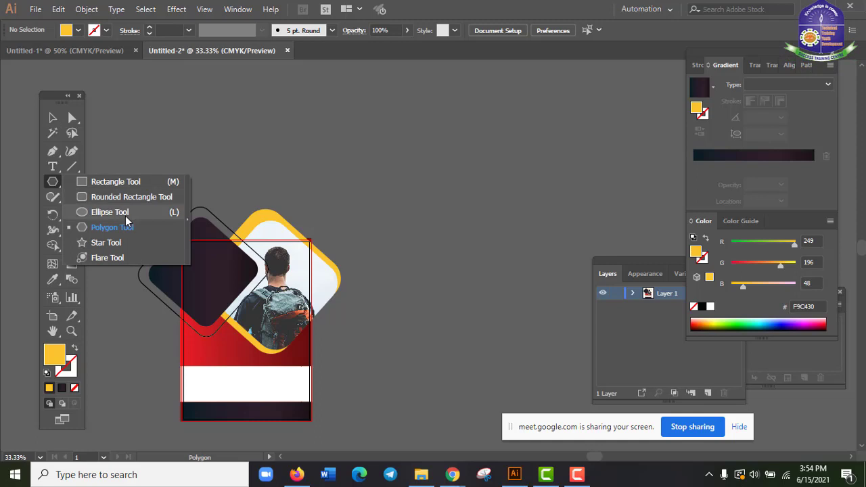
{"action": "left_click", "coordinate": [57, 119]}
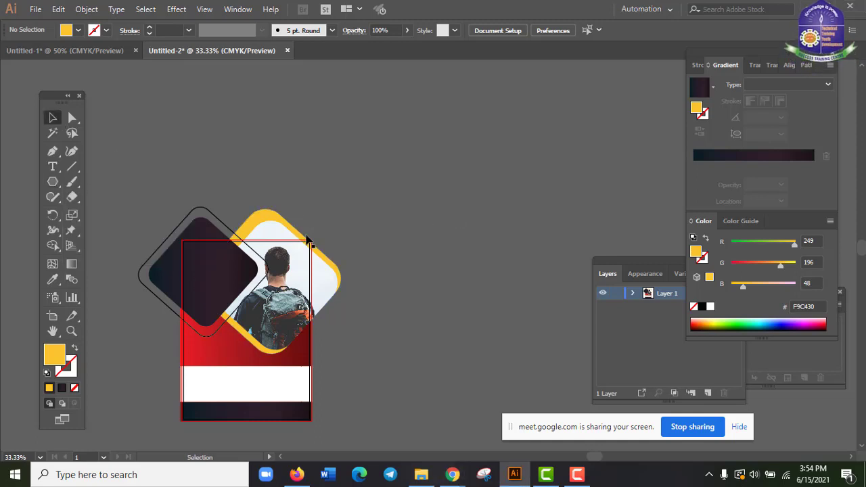
{"action": "left_click", "coordinate": [274, 216]}
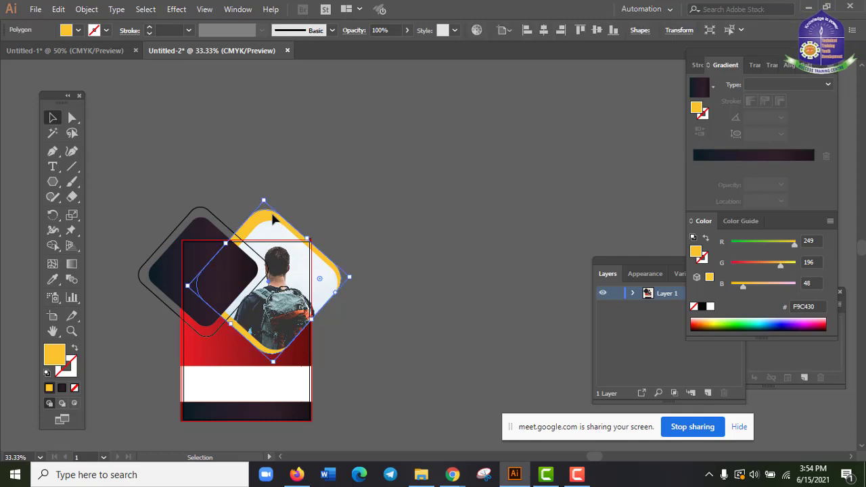
{"action": "left_click_drag", "start_coordinate": [274, 216], "coordinate": [473, 148]}
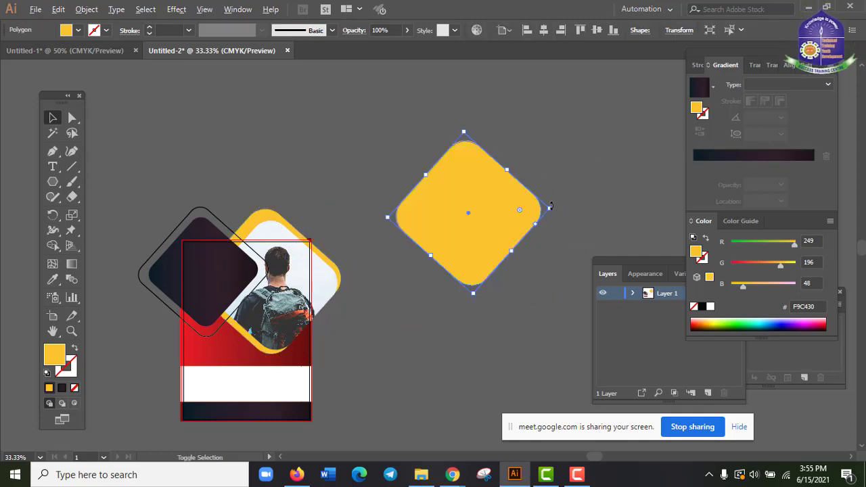
{"action": "mouse_move", "coordinate": [548, 206]}
{"action": "left_mouse_down"}
{"action": "mouse_move", "coordinate": [521, 215]}
{"action": "mouse_move", "coordinate": [535, 200]}
{"action": "left_mouse_up"}
{"action": "left_click", "coordinate": [488, 294]}
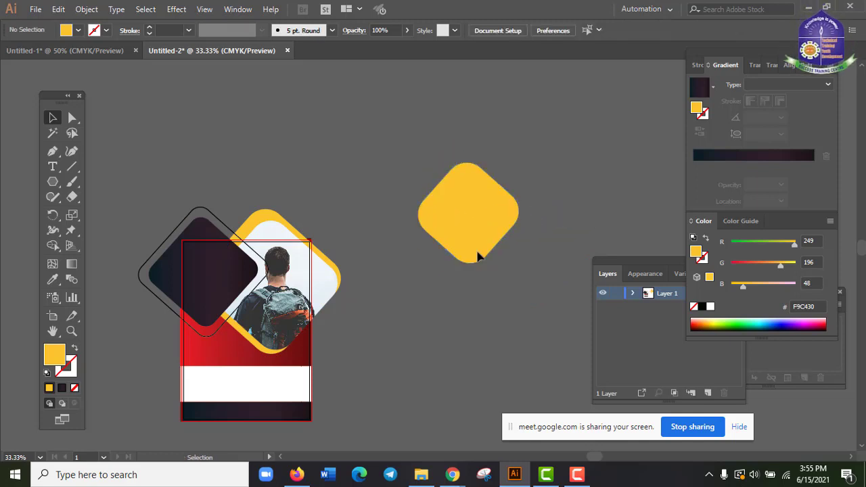
- Reduce the corner rounding of the small golden diamond to a radius of 1.09 in
{"action": "left_click", "coordinate": [478, 201]}
{"action": "key", "text": "a"}
{"action": "key", "text": "ctrl+="}
{"action": "key", "text": "v"}
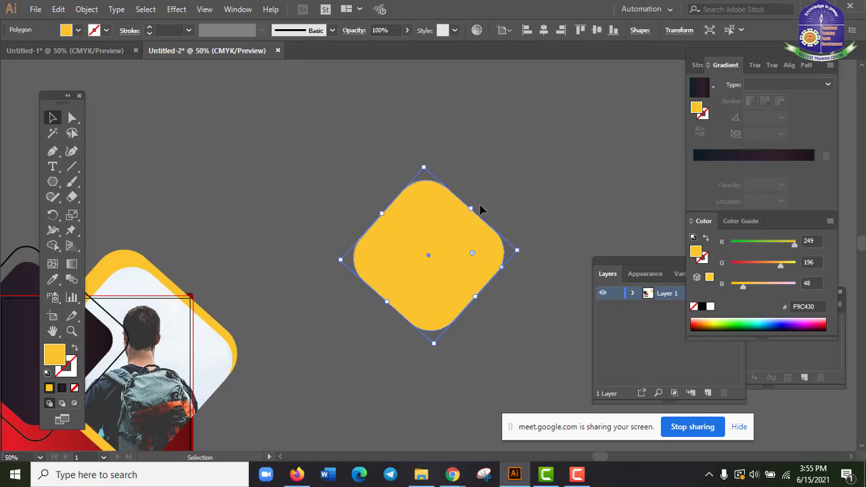
{"action": "key", "text": "a"}
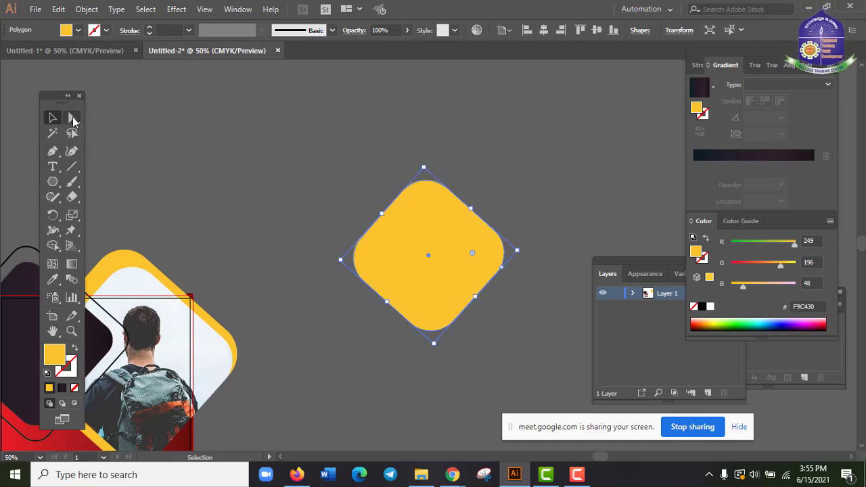
{"action": "left_click_drag", "start_coordinate": [427, 214], "coordinate": [427, 206]}
{"action": "left_click", "coordinate": [394, 383]}
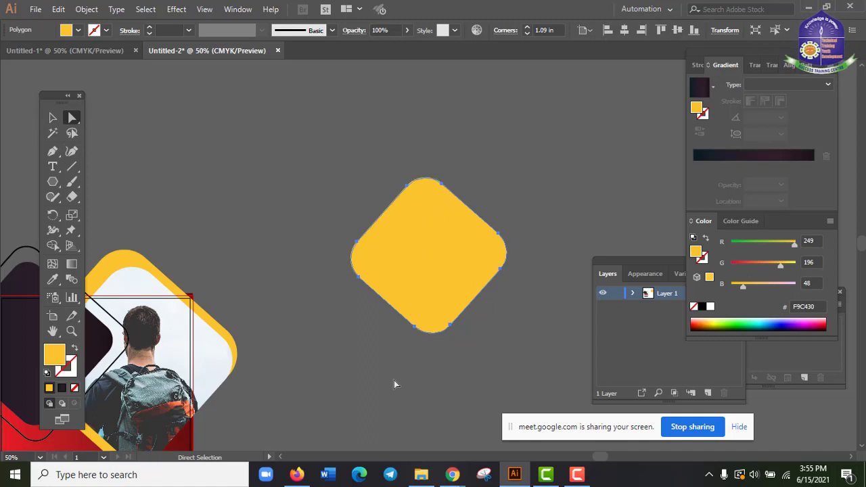
- Copy the dark gradient fill from the large outlined diamond onto the small golden diamond with the Eyedropper, and deselect it
{"action": "key", "text": "ctrl+minus"}
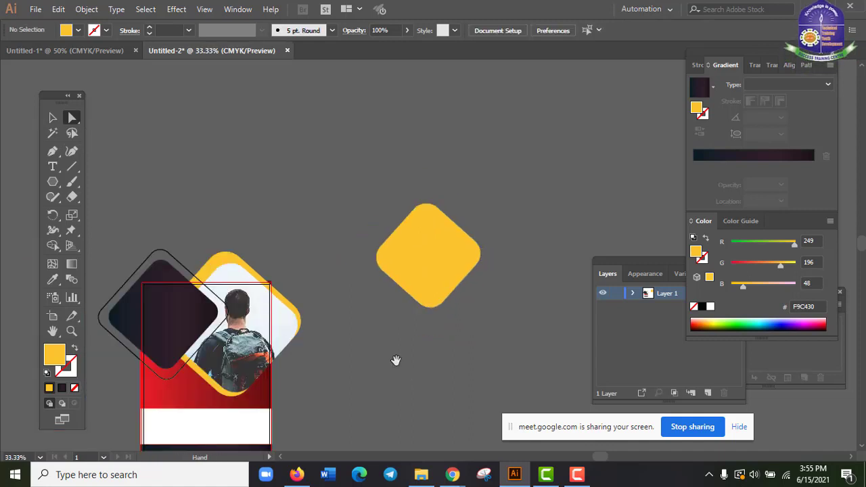
{"action": "left_click", "coordinate": [413, 282]}
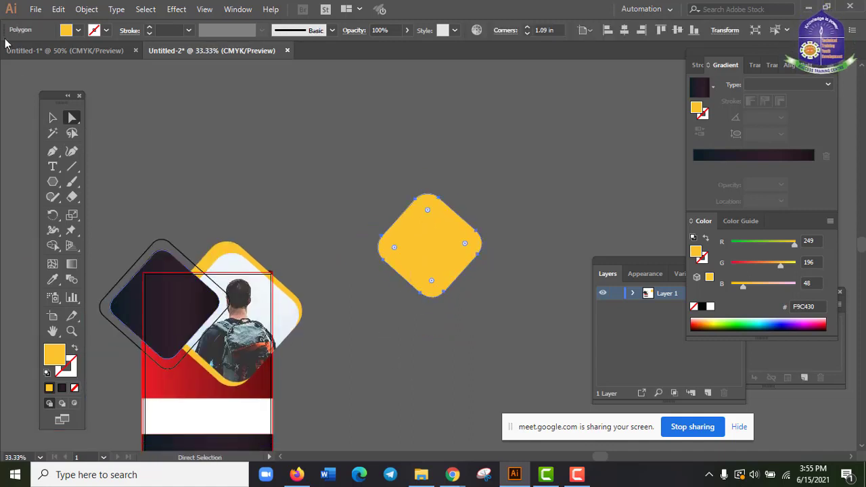
{"action": "left_click", "coordinate": [80, 32]}
{"action": "left_click", "coordinate": [52, 279]}
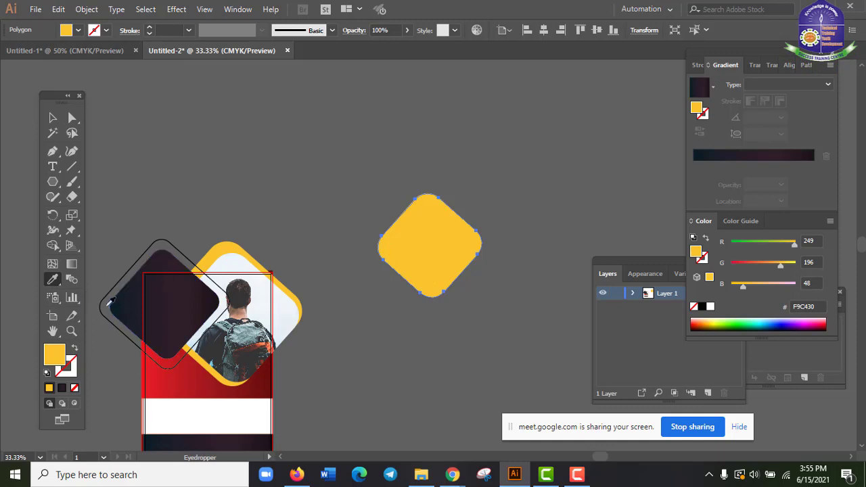
{"action": "left_click", "coordinate": [141, 292]}
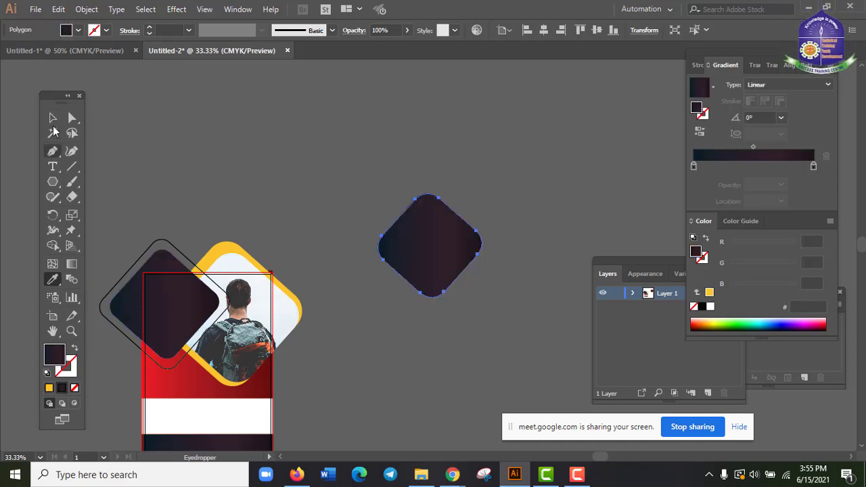
{"action": "left_click", "coordinate": [53, 118]}
{"action": "left_click", "coordinate": [427, 142]}
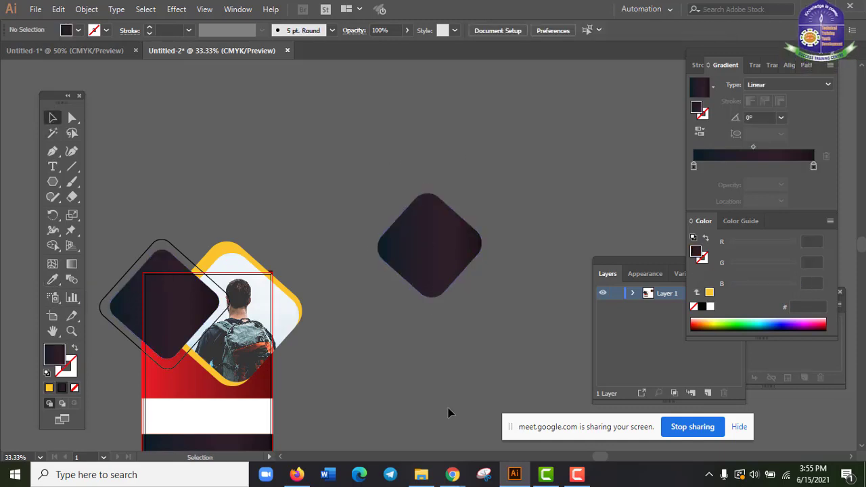
- Check the promo diamond on the Freepik flyer in the browser, duplicate Illustrator's small dark diamond slightly upward, and open the copy's fill swatches
{"action": "mouse_move", "coordinate": [454, 476]}
{"action": "left_click", "coordinate": [409, 429]}
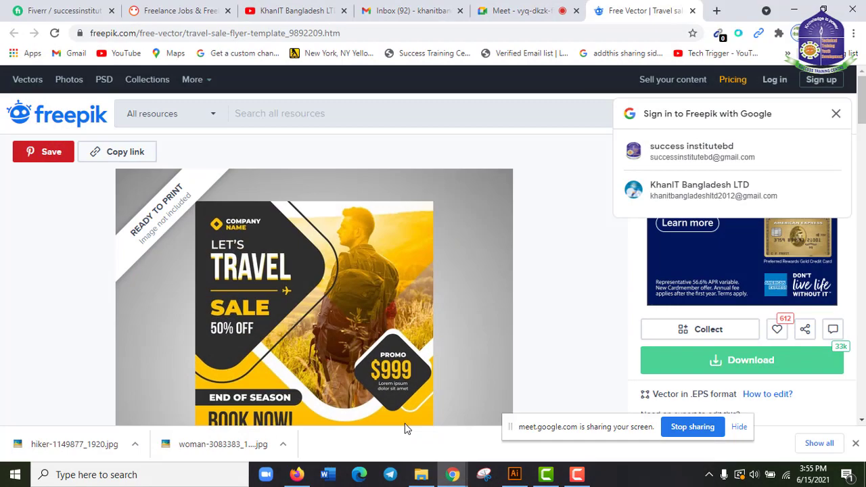
{"action": "left_click", "coordinate": [800, 7]}
{"action": "left_click", "coordinate": [443, 258]}
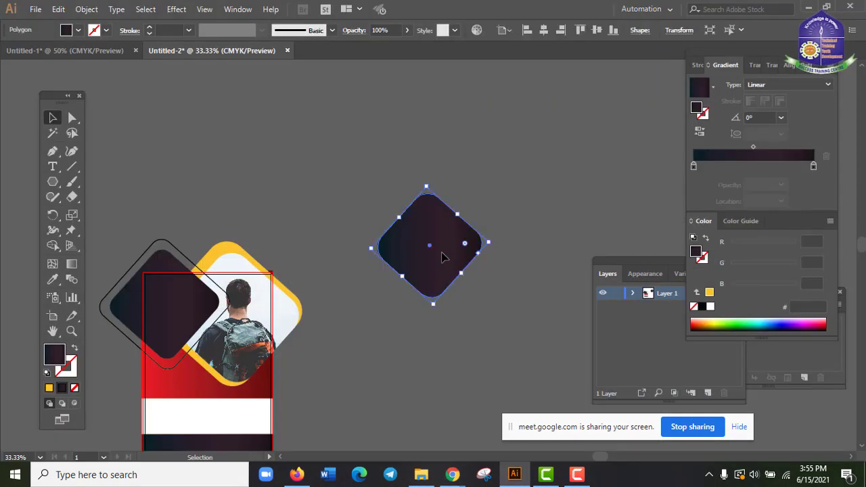
{"action": "left_click_drag", "start_coordinate": [444, 257], "coordinate": [445, 251]}
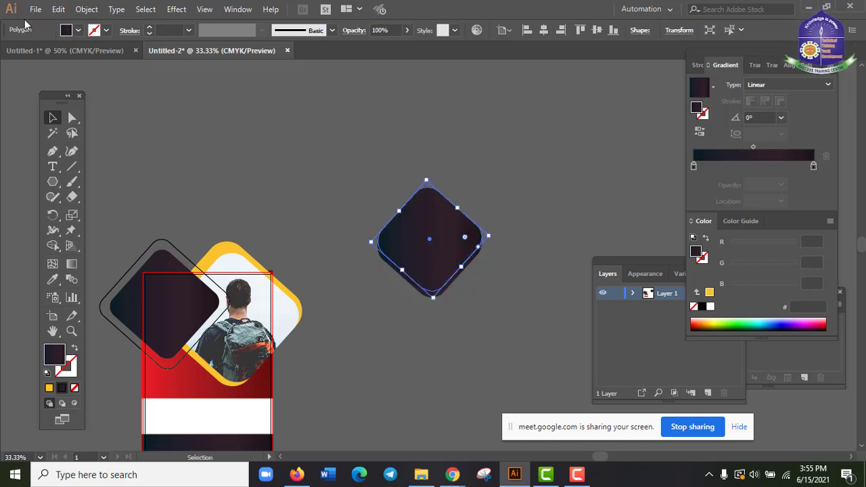
{"action": "left_click", "coordinate": [79, 30]}
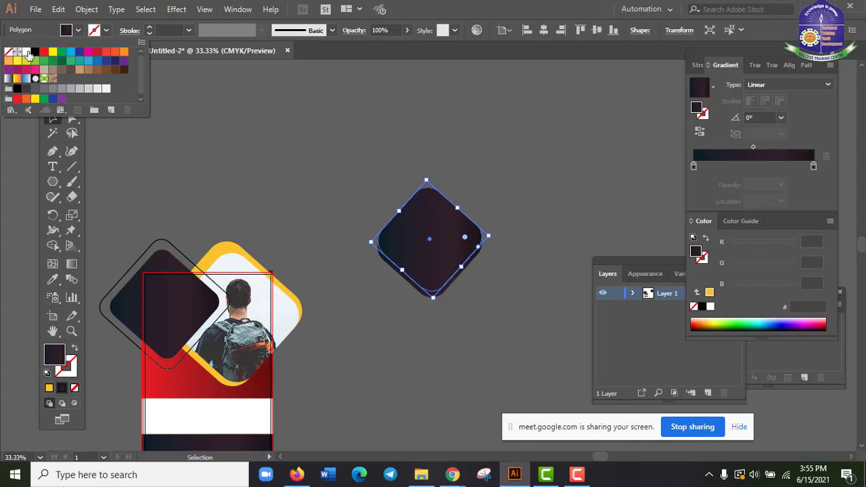
- Fill the front rounded diamond copy with white and send it behind the dark diamond
{"action": "left_click", "coordinate": [26, 52]}
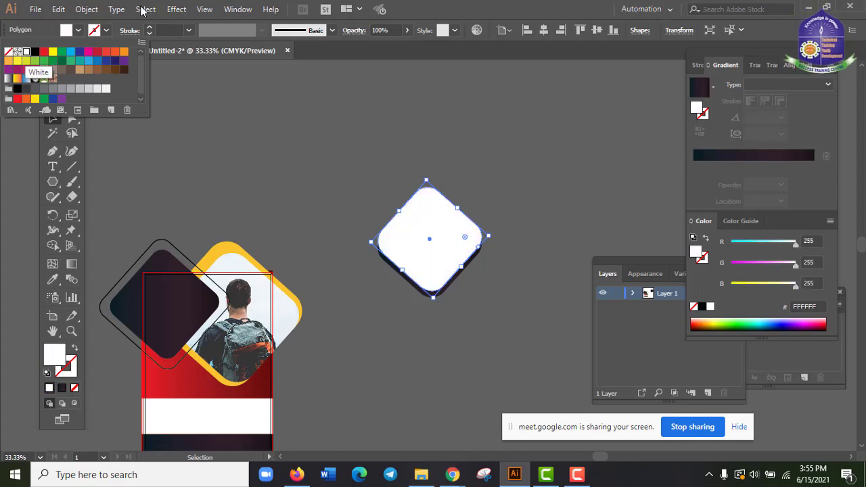
{"action": "left_click", "coordinate": [454, 356]}
{"action": "left_click", "coordinate": [450, 222]}
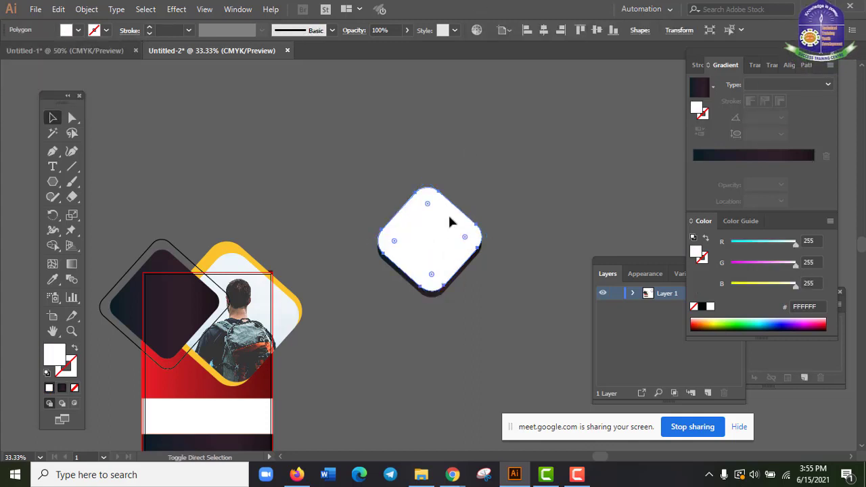
{"action": "key", "text": "ctrl+["}
{"action": "left_click", "coordinate": [411, 337]}
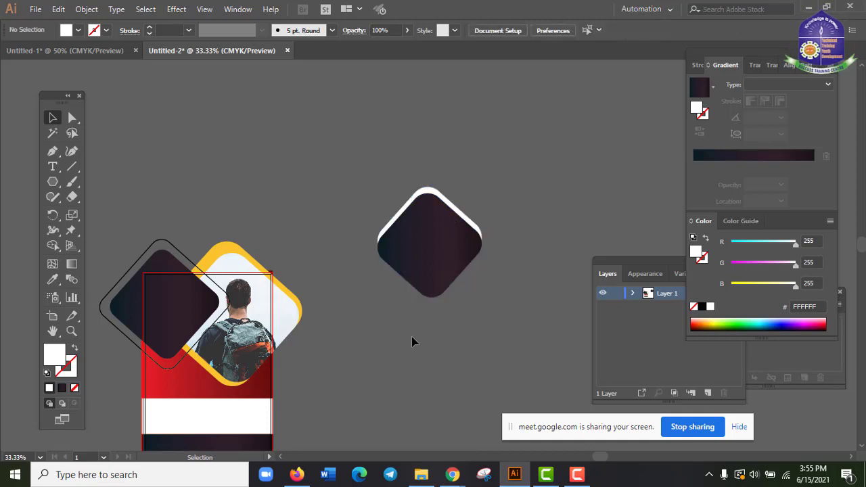
- Move the white and dark diamond pair beside the backpack photo and scale it down
{"action": "left_click_drag", "start_coordinate": [507, 192], "coordinate": [409, 266]}
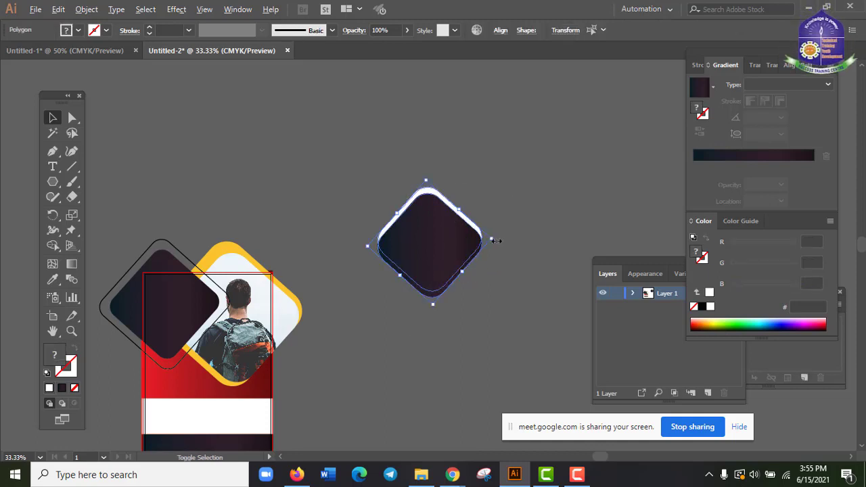
{"action": "left_click_drag", "start_coordinate": [492, 239], "coordinate": [328, 353]}
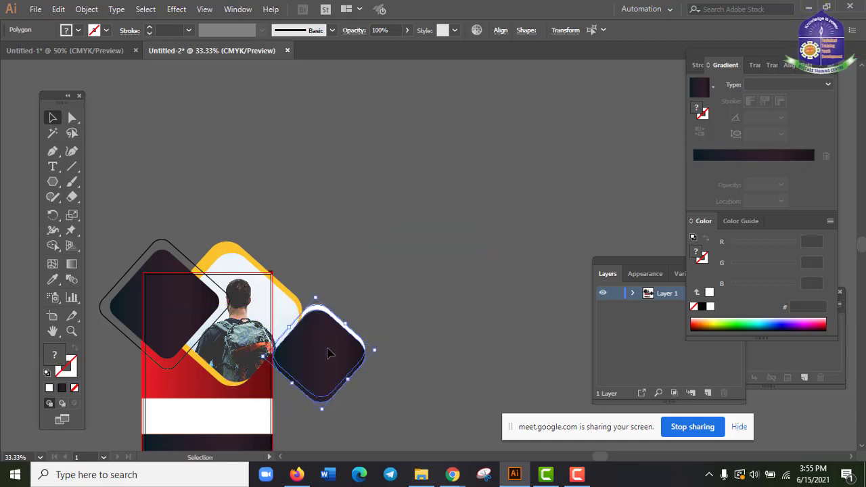
{"action": "key", "text": "ctrl+plus"}
{"action": "key", "text": "ctrl+plus"}
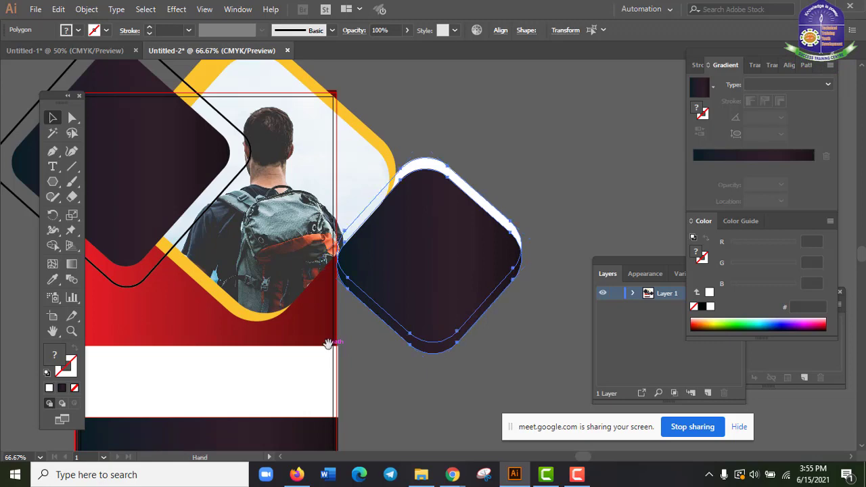
{"action": "key", "text": "ctrl+plus"}
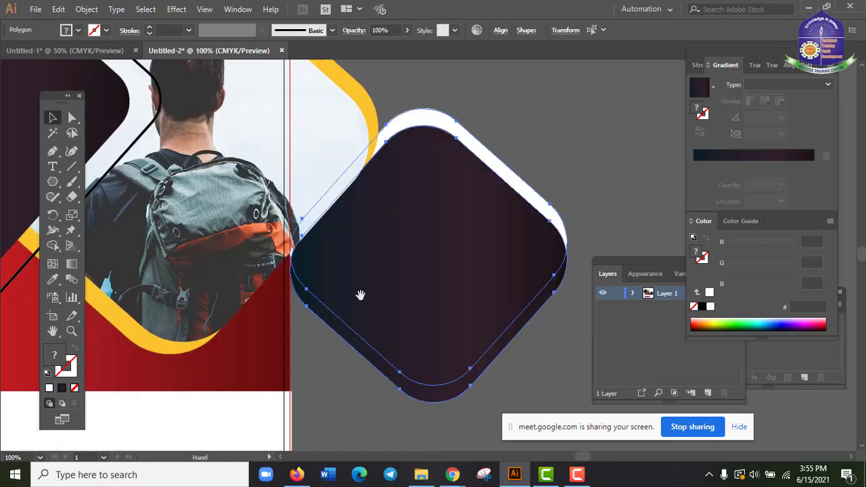
{"action": "left_click_drag", "start_coordinate": [600, 246], "coordinate": [570, 233]}
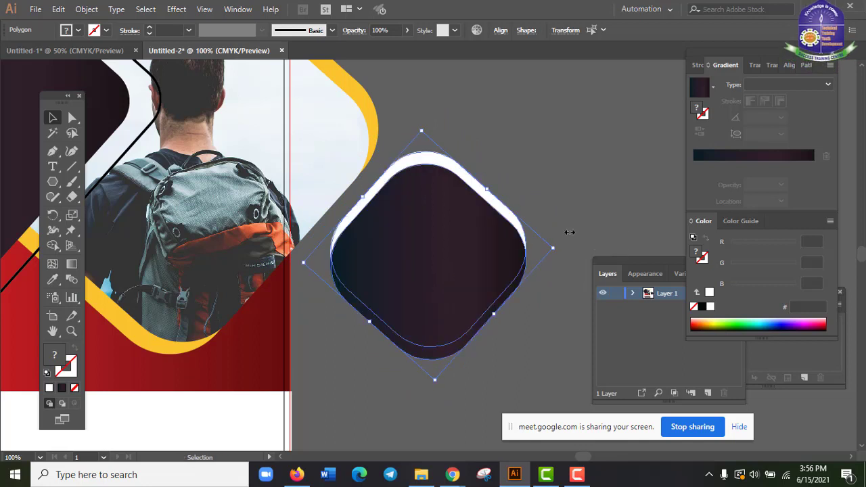
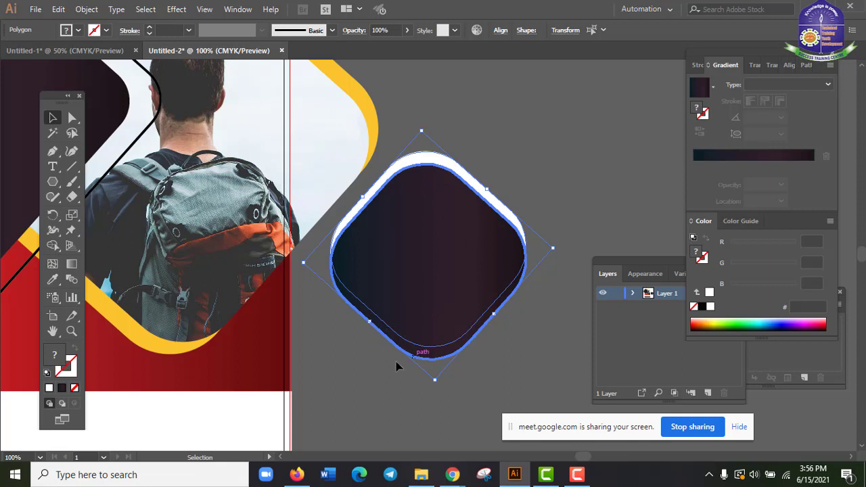
- Try scaling the white and dark diamond pair down further
{"action": "left_click", "coordinate": [475, 373]}
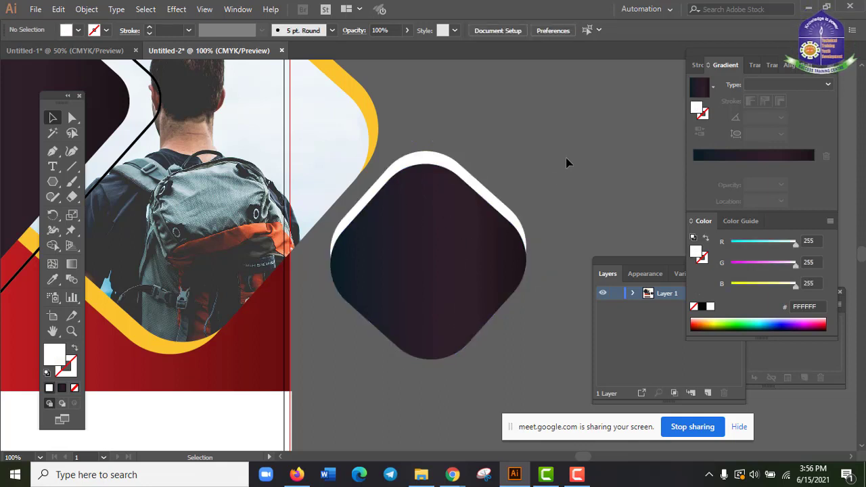
{"action": "left_click_drag", "start_coordinate": [555, 179], "coordinate": [416, 300]}
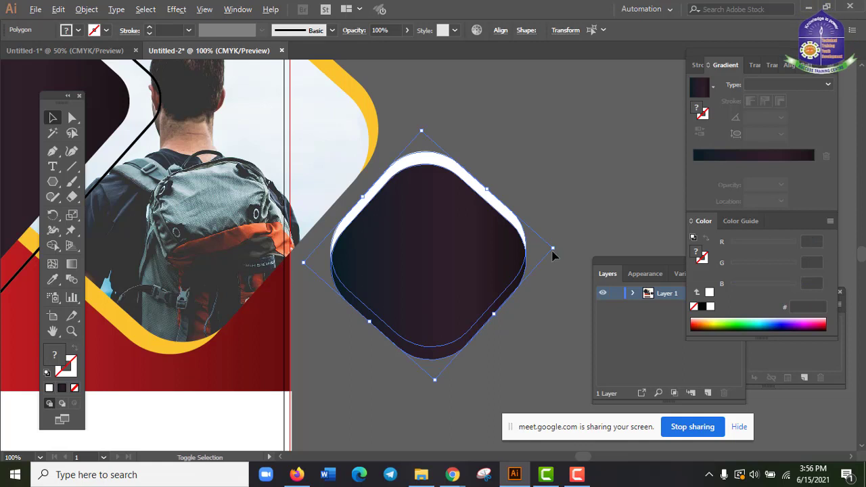
{"action": "left_click_drag", "start_coordinate": [553, 251], "coordinate": [499, 244]}
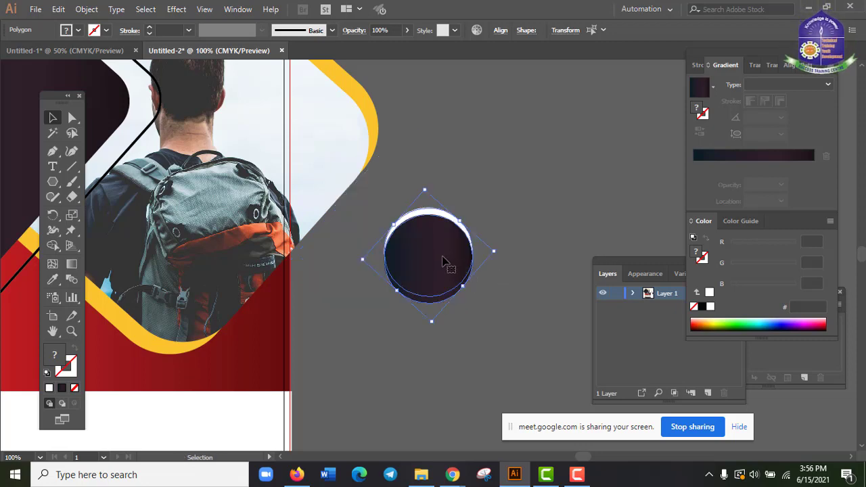
{"action": "left_click", "coordinate": [493, 209]}
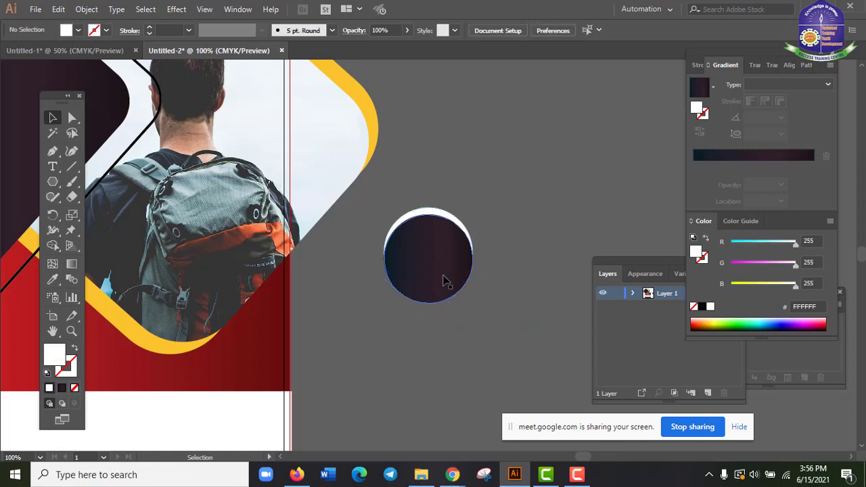
- Delete the white and dark rounded diamond pair beside the photo
{"action": "left_click", "coordinate": [444, 276]}
{"action": "left_click_drag", "start_coordinate": [511, 177], "coordinate": [560, 228]}
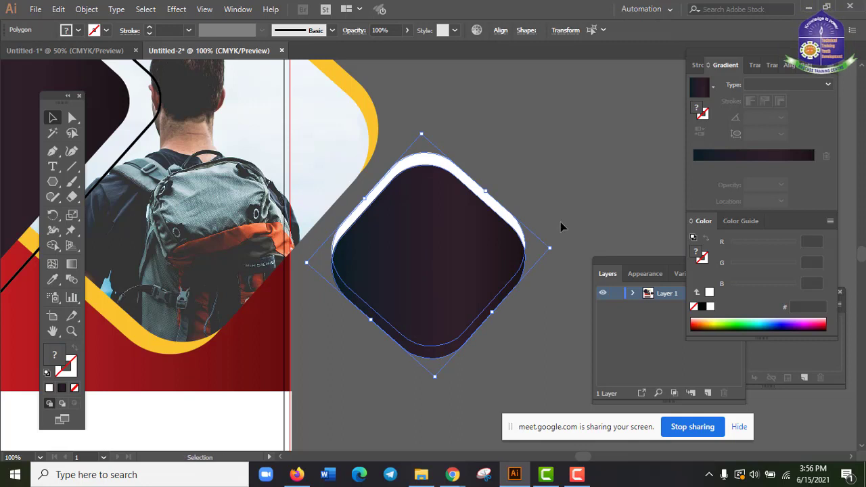
{"action": "key", "text": "Delete"}
{"action": "left_click_drag", "start_coordinate": [343, 224], "coordinate": [348, 247]}
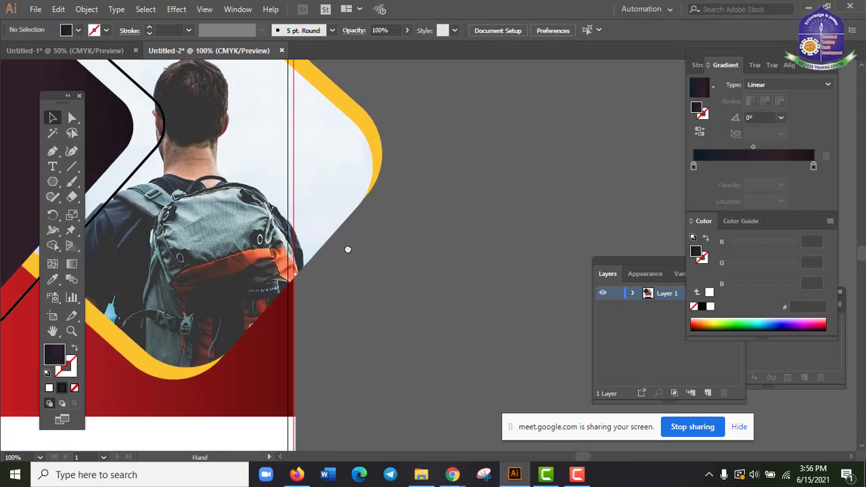
- Activate the Rectangle tool for drawing near the lower edge of the photo
{"action": "left_click", "coordinate": [54, 182]}
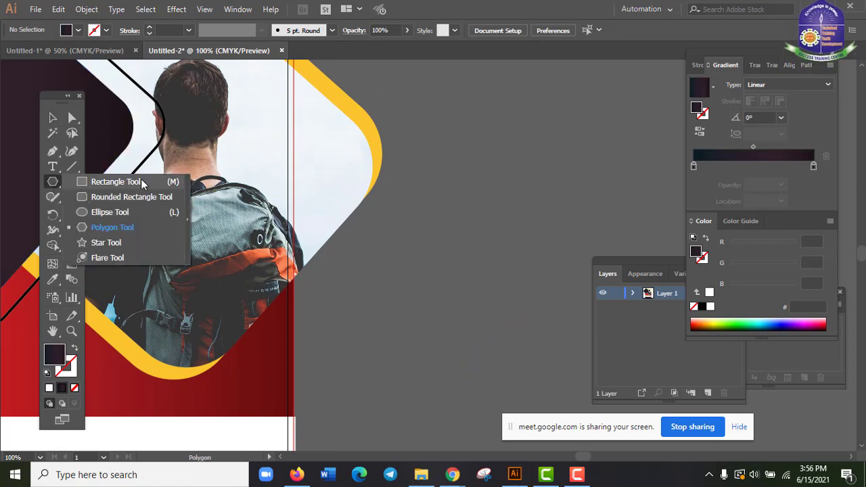
{"action": "left_click", "coordinate": [111, 227]}
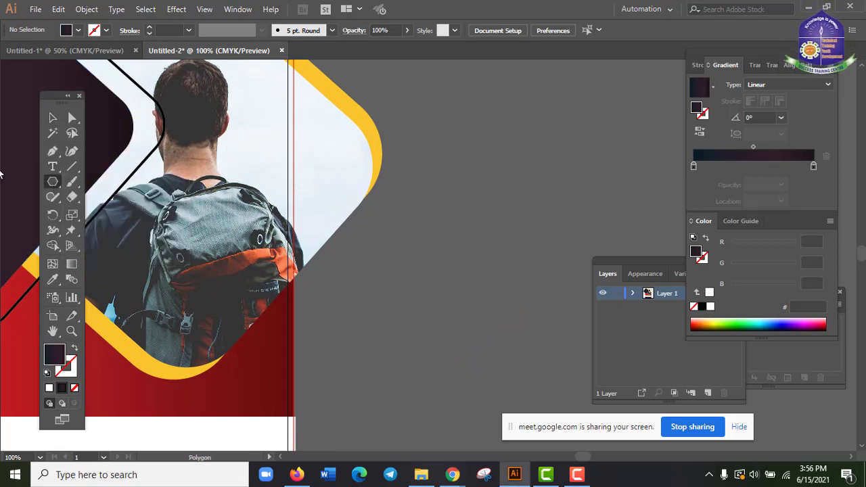
{"action": "left_click_drag", "start_coordinate": [54, 188], "coordinate": [94, 180]}
{"action": "scroll", "coordinate": [366, 318], "scroll_direction": "down", "scroll_amount": 2}
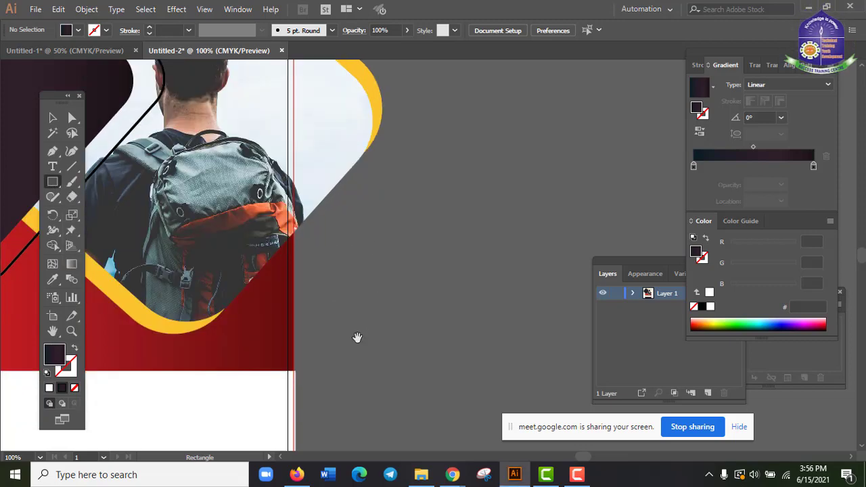
{"action": "scroll", "coordinate": [406, 284], "scroll_direction": "left", "scroll_amount": 3}
- Switch to Chrome to check the promo diamond in the Freepik travel sale flyer, then return to Illustrator
{"action": "mouse_move", "coordinate": [459, 477]}
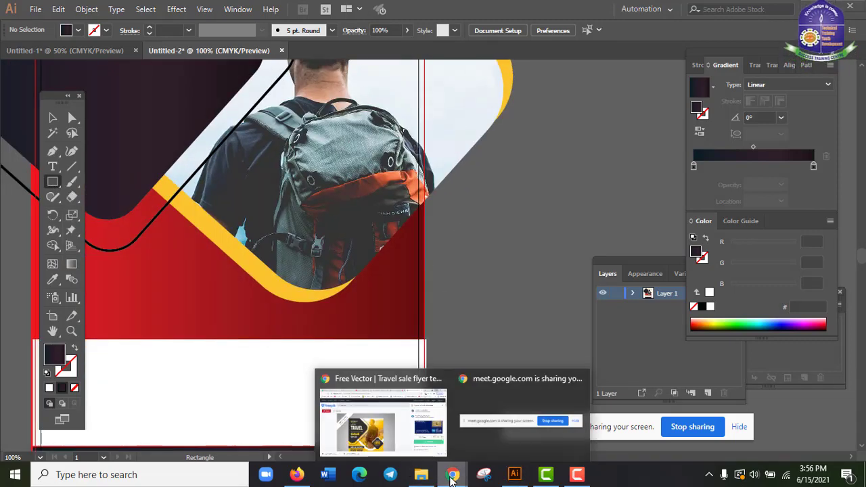
{"action": "left_click", "coordinate": [421, 437]}
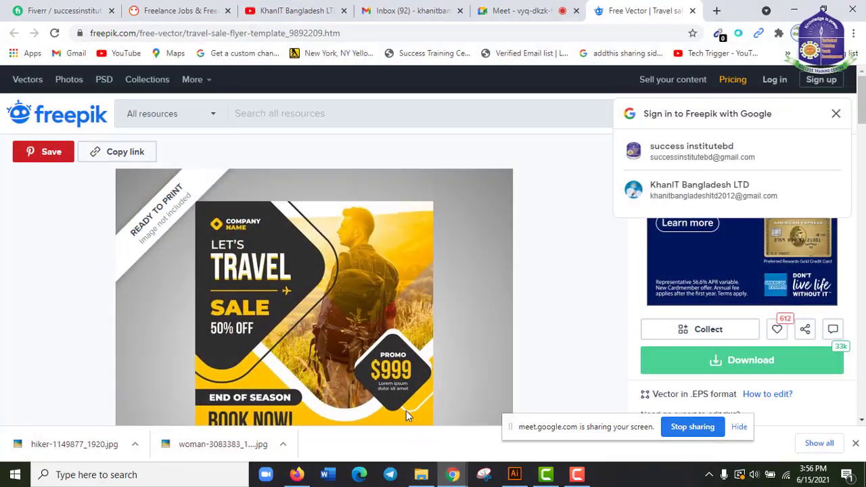
{"action": "left_click", "coordinate": [795, 10]}
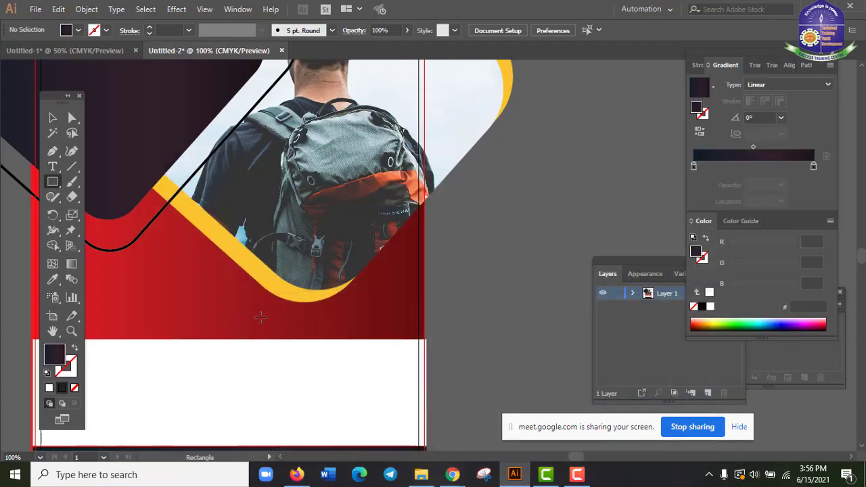
- Draw a nearly square dark gradient rectangle over the photo's lower corner and the red band
{"action": "scroll", "coordinate": [315, 246], "scroll_direction": "up", "scroll_amount": 1}
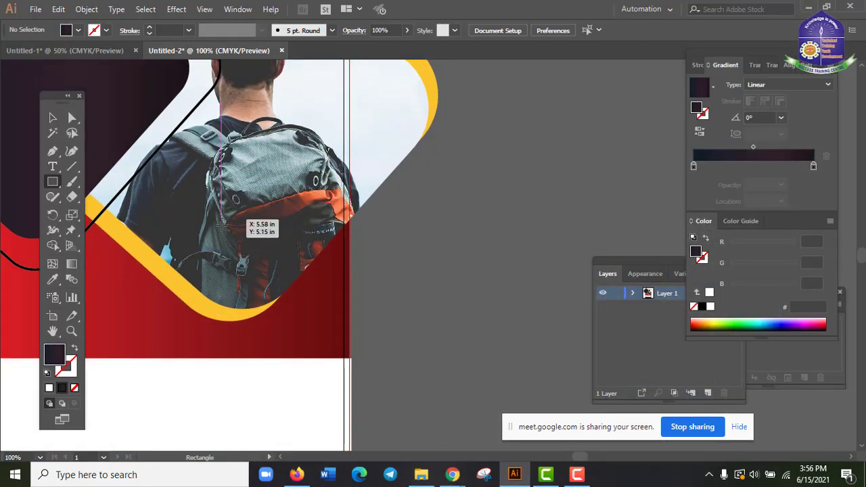
{"action": "left_click", "coordinate": [224, 223]}
{"action": "left_click", "coordinate": [658, 261]}
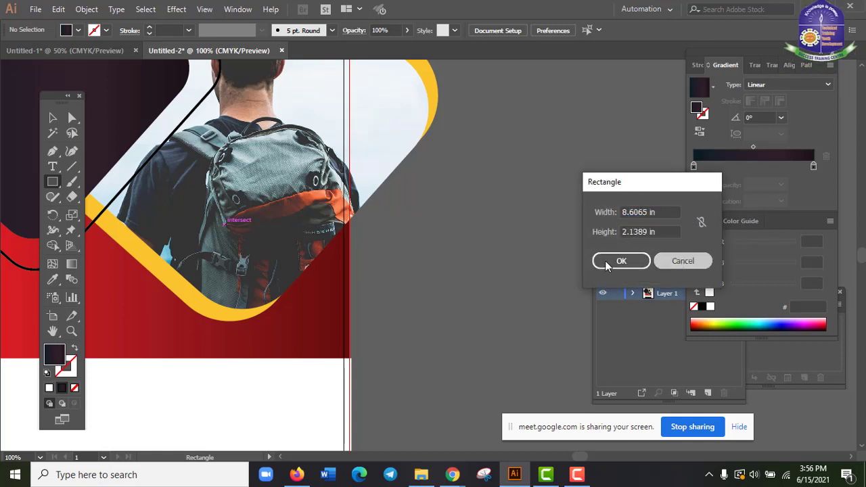
{"action": "left_click_drag", "start_coordinate": [221, 224], "coordinate": [340, 331]}
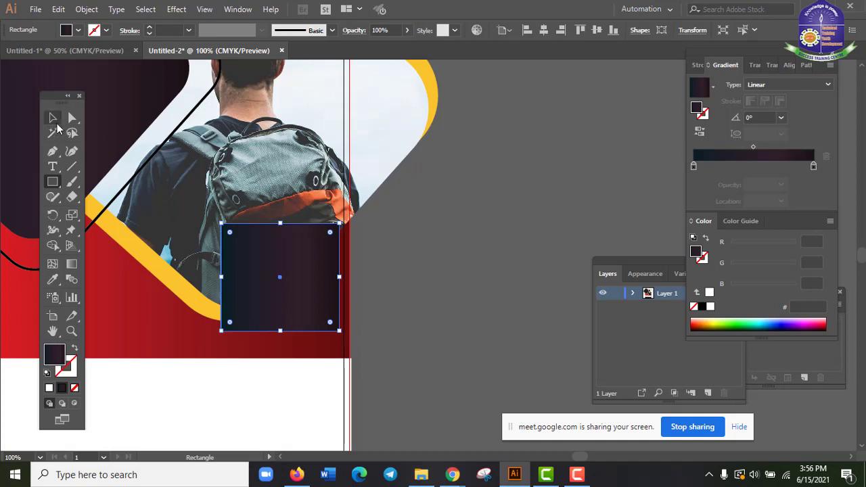
- Rotate the dark rectangle about 41.7° clockwise into a diamond and move it to the empty area beside the page
{"action": "left_click", "coordinate": [53, 118]}
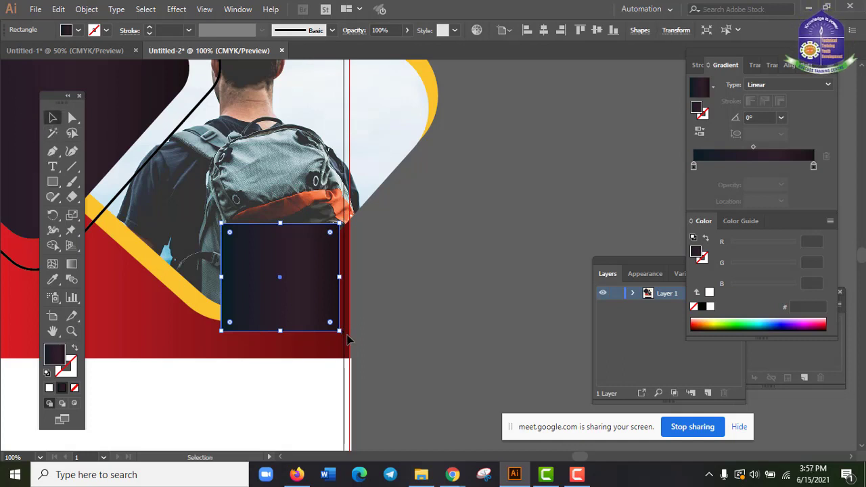
{"action": "left_click_drag", "start_coordinate": [346, 338], "coordinate": [299, 346]}
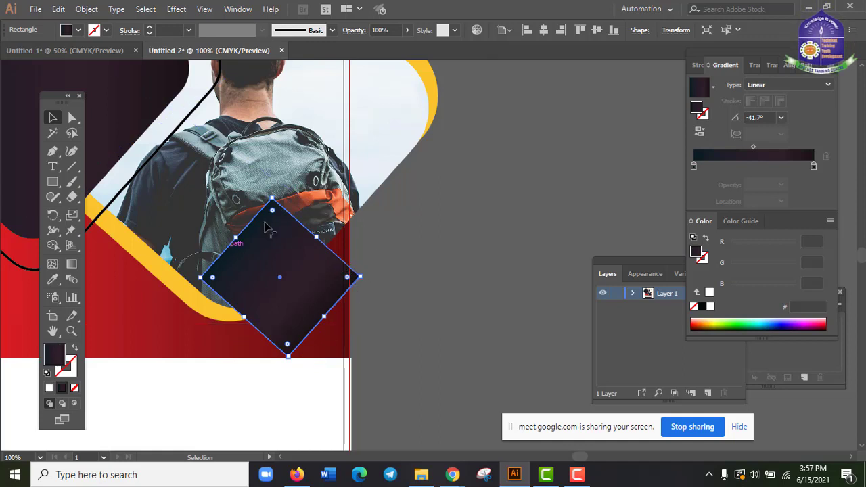
{"action": "left_click_drag", "start_coordinate": [287, 261], "coordinate": [476, 235]}
{"action": "mouse_move", "coordinate": [471, 328]}
{"action": "left_mouse_down"}
{"action": "mouse_move", "coordinate": [472, 321]}
{"action": "mouse_move", "coordinate": [472, 332]}
{"action": "left_mouse_up"}
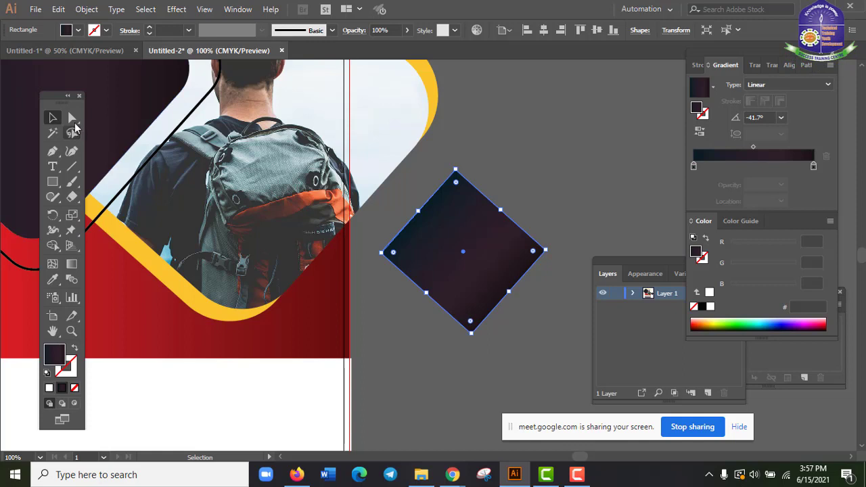
- Shift the dark diamond's bottom anchor point slightly to the left with the Direct Selection tool
{"action": "left_click", "coordinate": [72, 118]}
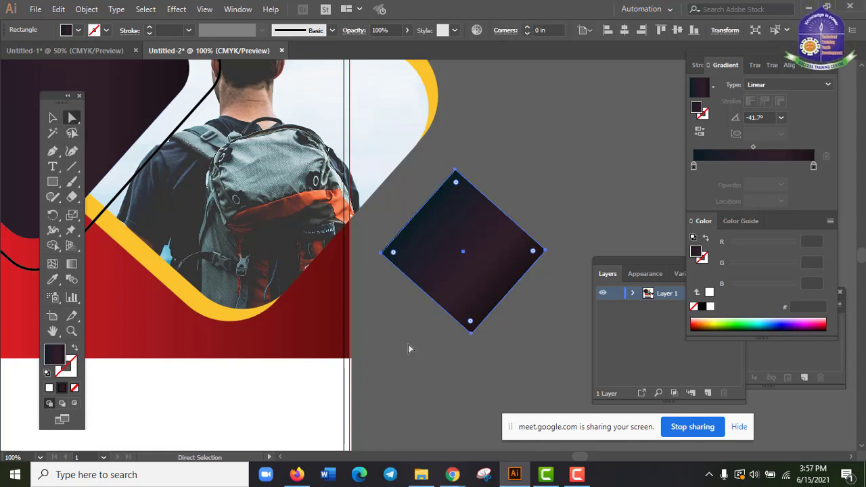
{"action": "left_click", "coordinate": [461, 332]}
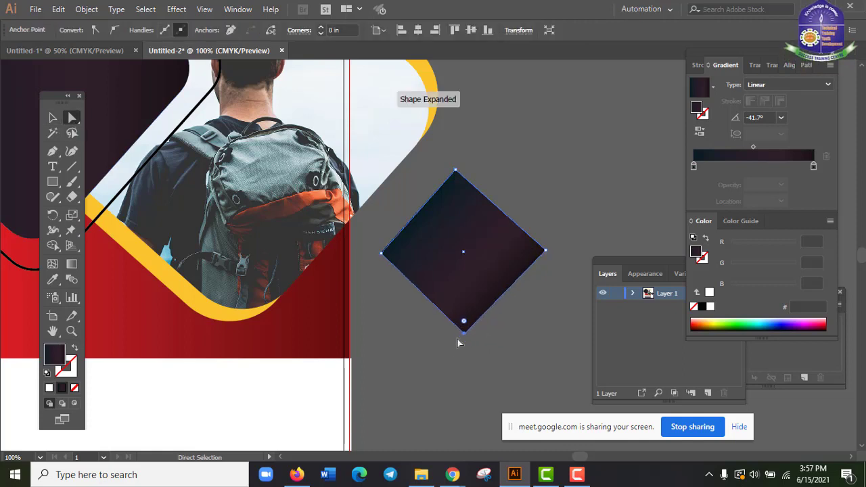
{"action": "key", "text": "Up"}
{"action": "key", "text": "Up"}
{"action": "key", "text": "Left"}
{"action": "key", "text": "Left"}
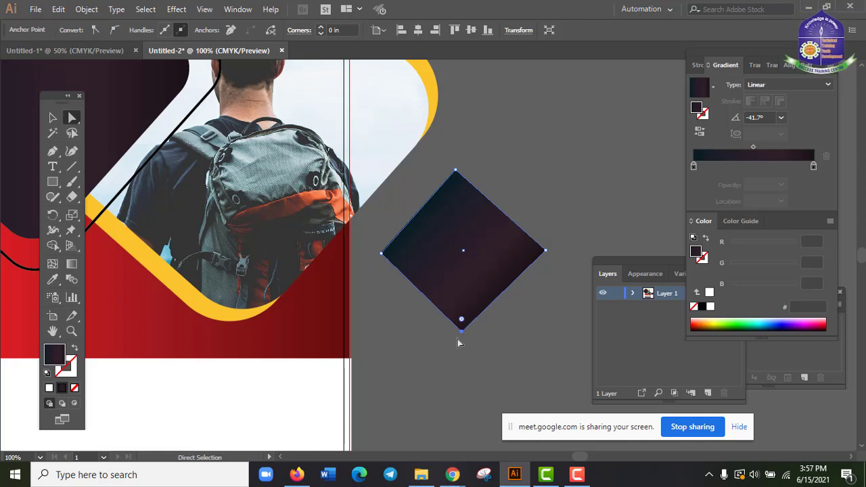
{"action": "key", "text": "Down"}
{"action": "key", "text": "Down"}
{"action": "key", "text": "Right"}
{"action": "key", "text": "Right"}
{"action": "key", "text": "Right"}
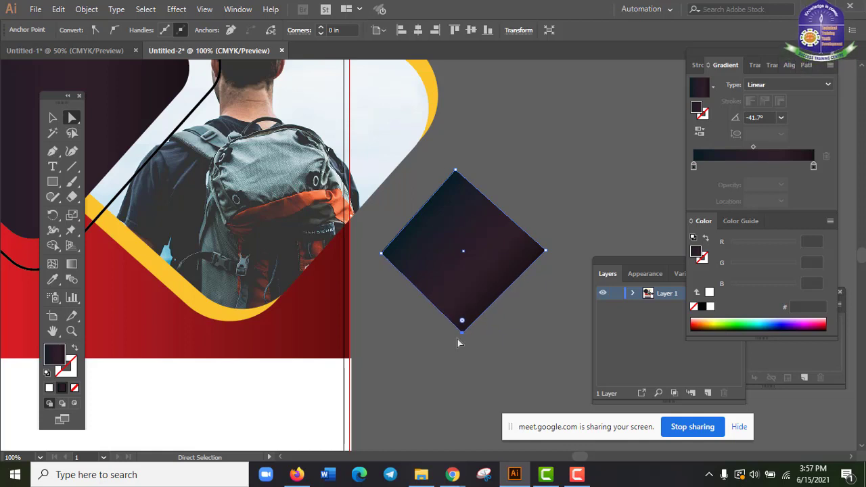
{"action": "left_click", "coordinate": [445, 354]}
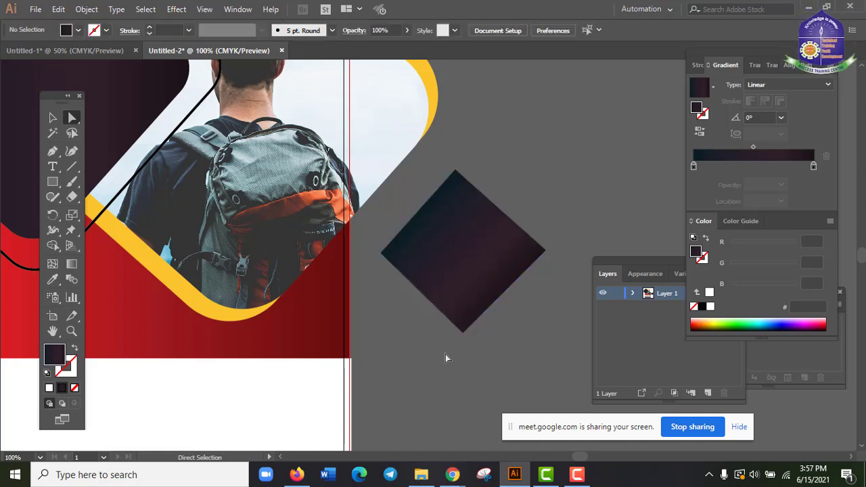
- Nudge the dark diamond's right anchor point slightly left and up
{"action": "left_click", "coordinate": [460, 295]}
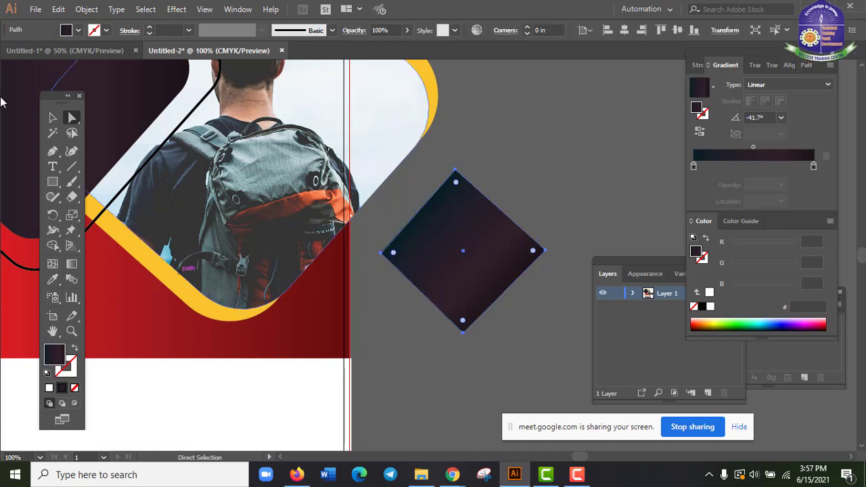
{"action": "left_click", "coordinate": [534, 251]}
{"action": "key", "text": "Left"}
{"action": "key", "text": "Left"}
{"action": "key", "text": "Left"}
{"action": "key", "text": "Left"}
{"action": "key", "text": "Up"}
{"action": "key", "text": "Up"}
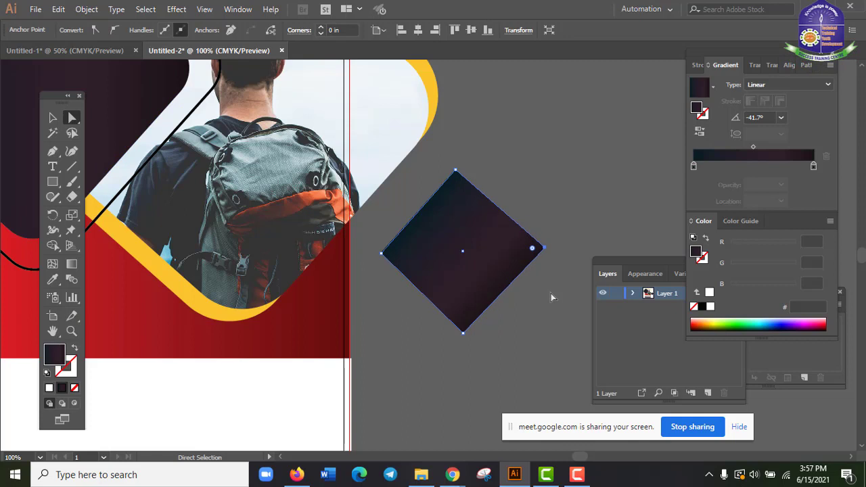
{"action": "left_click", "coordinate": [529, 304]}
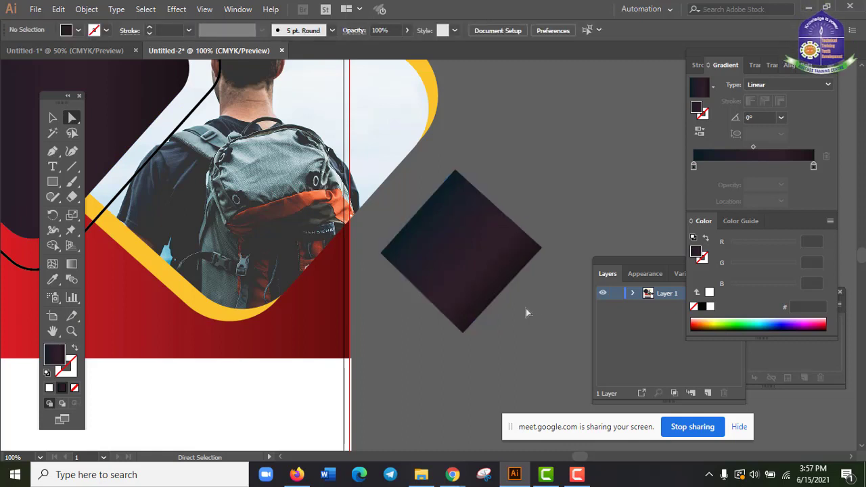
- Round all four corners of the dark diamond with the corner widgets to a radius of about 0.33 in
{"action": "left_click", "coordinate": [492, 274]}
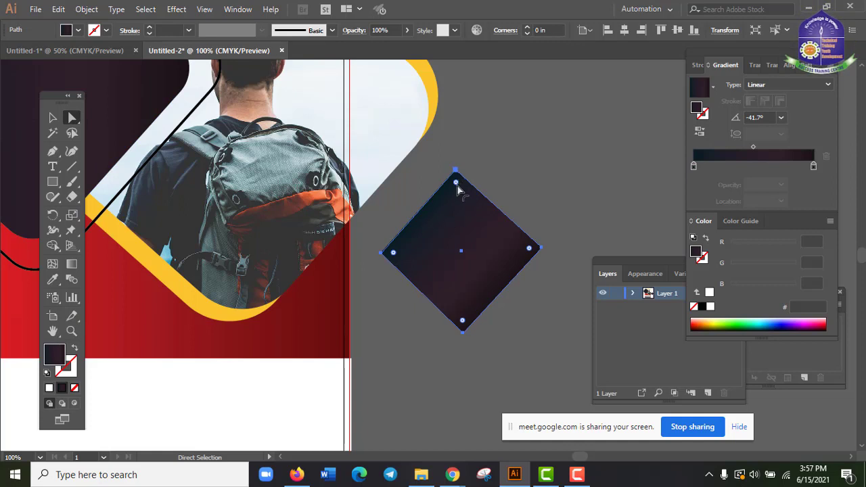
{"action": "left_click_drag", "start_coordinate": [458, 186], "coordinate": [458, 195]}
{"action": "left_click", "coordinate": [512, 349]}
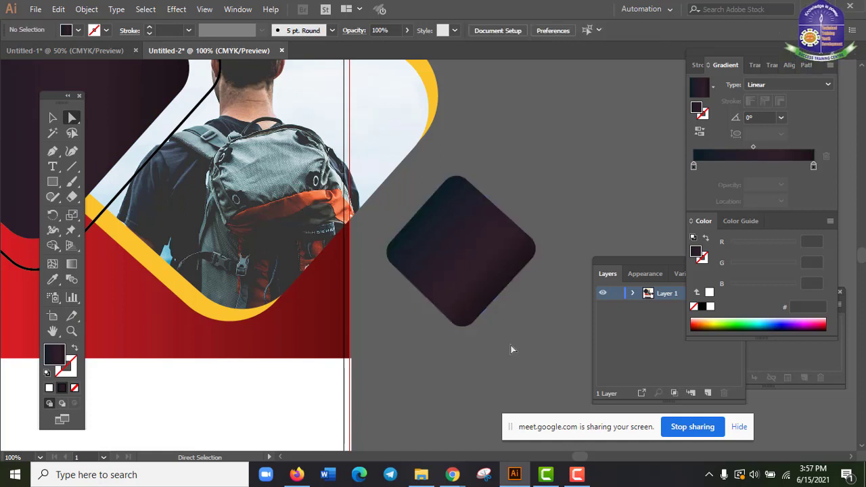
- Duplicate the rounded dark diamond a short distance straight above the original
{"action": "scroll", "coordinate": [512, 350], "scroll_direction": "up", "scroll_amount": 2}
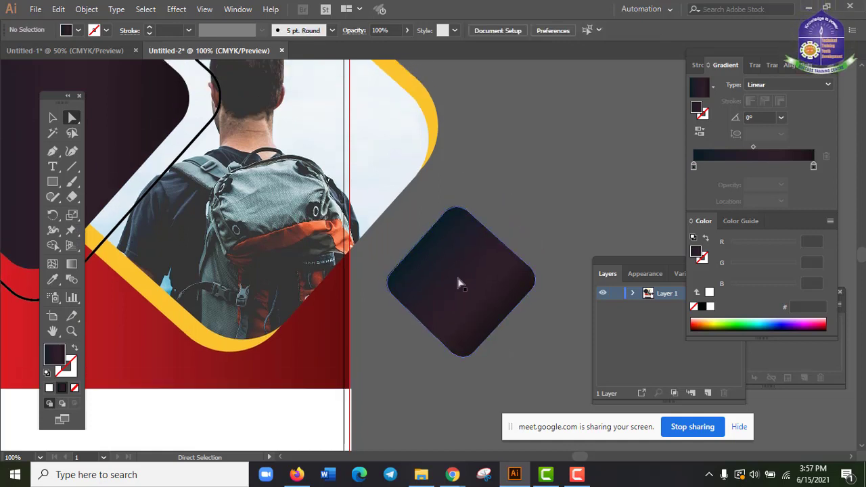
{"action": "left_click", "coordinate": [458, 283]}
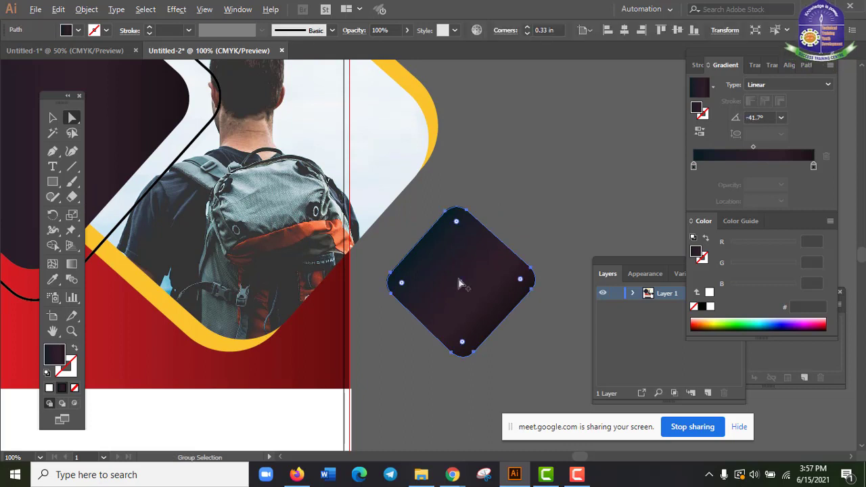
{"action": "left_click_drag", "start_coordinate": [459, 283], "coordinate": [459, 269]}
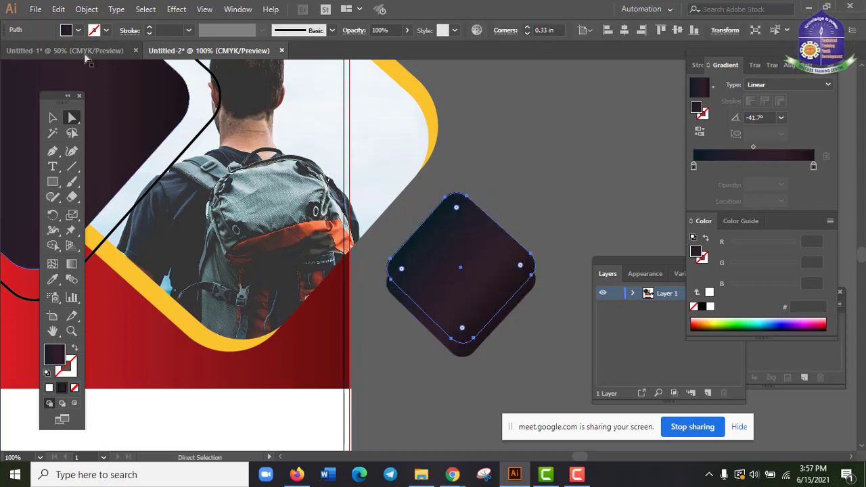
- Fill the upper diamond copy with white and send it behind the dark diamond
{"action": "left_click", "coordinate": [79, 31]}
{"action": "left_click", "coordinate": [27, 52]}
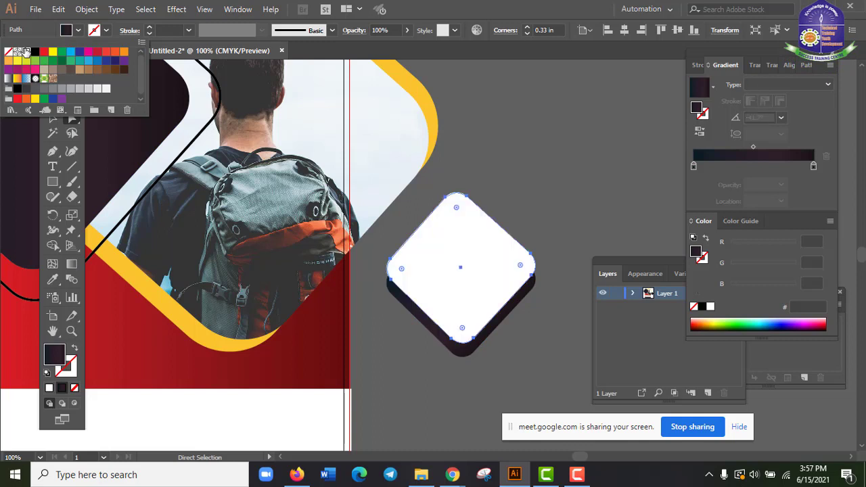
{"action": "left_click", "coordinate": [490, 234]}
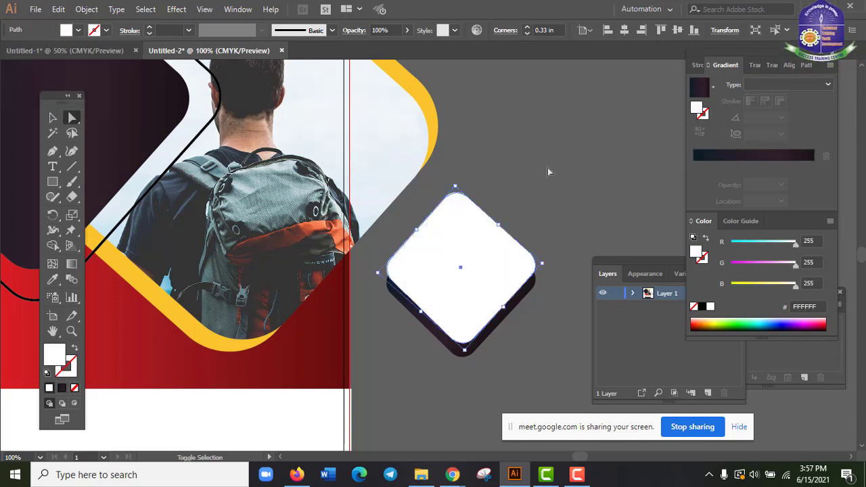
{"action": "key", "text": "ctrl+shift+bracketleft"}
{"action": "left_click", "coordinate": [548, 170]}
- Try to adjust the white diamond's offset behind the dark one with small vertical nudges
{"action": "left_click", "coordinate": [511, 249]}
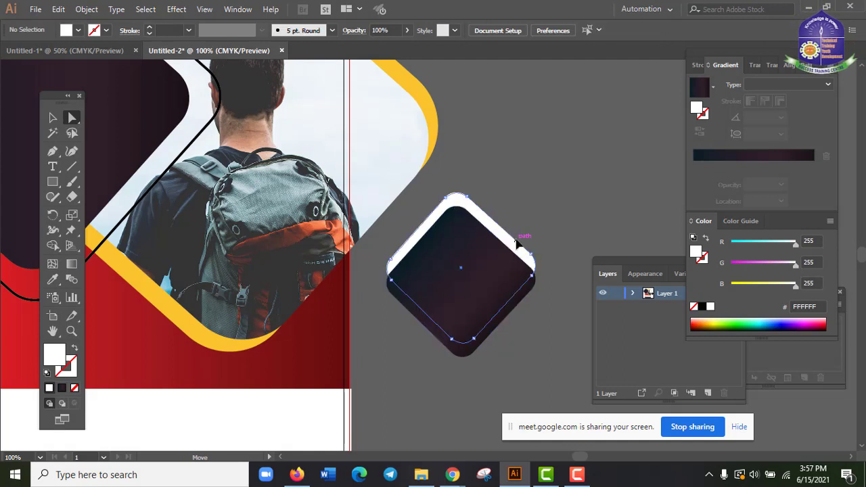
{"action": "key", "text": "Down"}
{"action": "key", "text": "Down"}
{"action": "key", "text": "Down"}
{"action": "key", "text": "Down"}
{"action": "key", "text": "Down"}
{"action": "key", "text": "Down"}
{"action": "key", "text": "Down"}
{"action": "key", "text": "Down"}
{"action": "key", "text": "Down"}
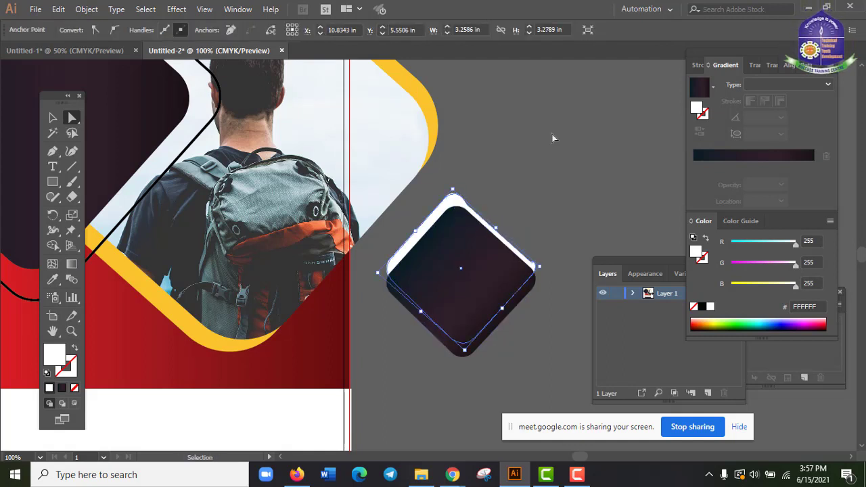
{"action": "key", "text": "ctrl+shift+Up"}
{"action": "key", "text": "ctrl+shift+Up"}
{"action": "key", "text": "ctrl+shift+Up"}
{"action": "key", "text": "ctrl+shift+Up"}
{"action": "key", "text": "ctrl+shift+Up"}
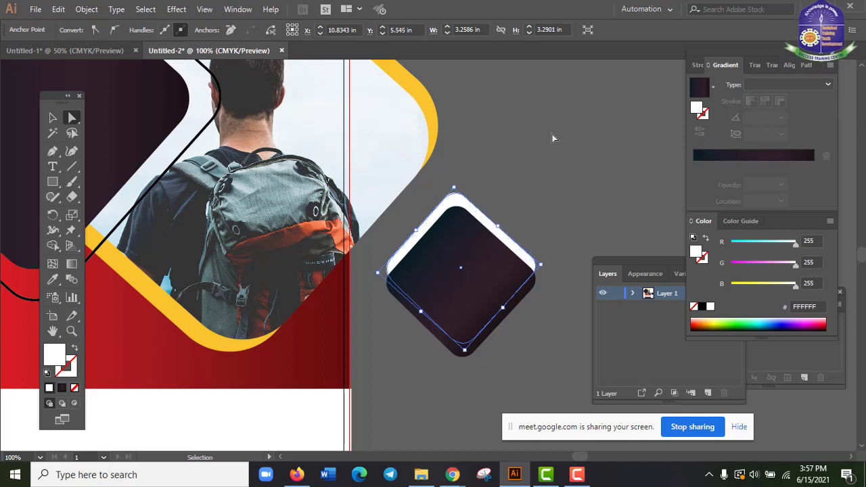
{"action": "left_click", "coordinate": [553, 138]}
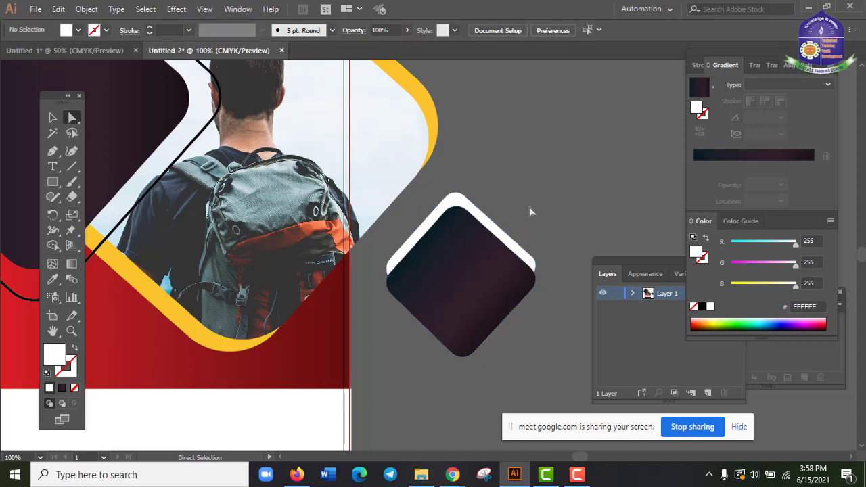
{"action": "key", "text": "ctrl+z"}
{"action": "left_click", "coordinate": [532, 213]}
- Nudge the dark diamond up slightly so that only a thin white edge shows along its upper sides
{"action": "left_click", "coordinate": [515, 247]}
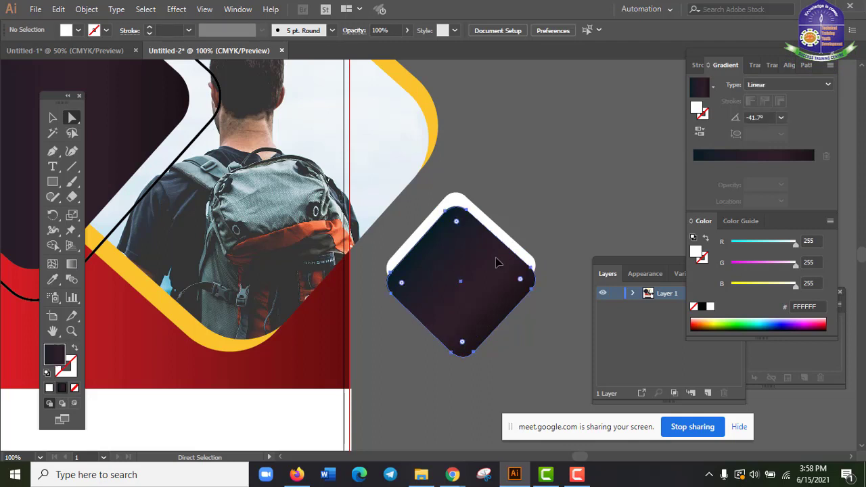
{"action": "key", "text": "Up"}
{"action": "key", "text": "Up"}
{"action": "key", "text": "Up"}
{"action": "key", "text": "Up"}
{"action": "key", "text": "Up"}
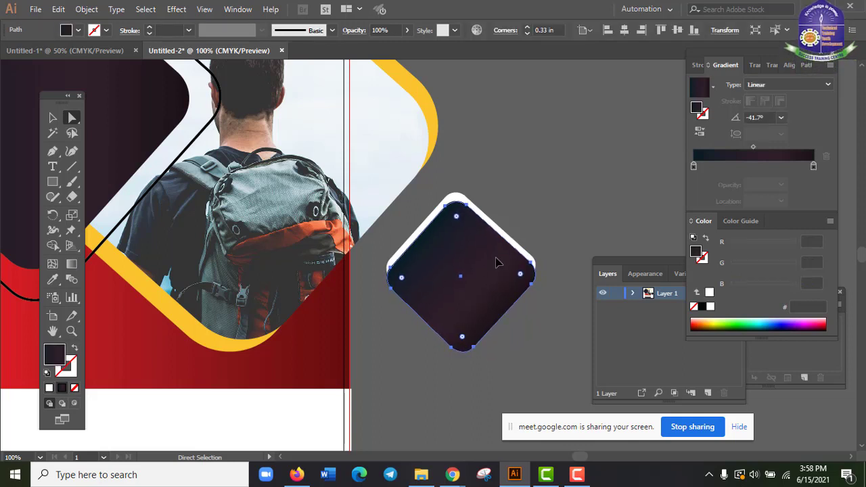
{"action": "left_click", "coordinate": [547, 205]}
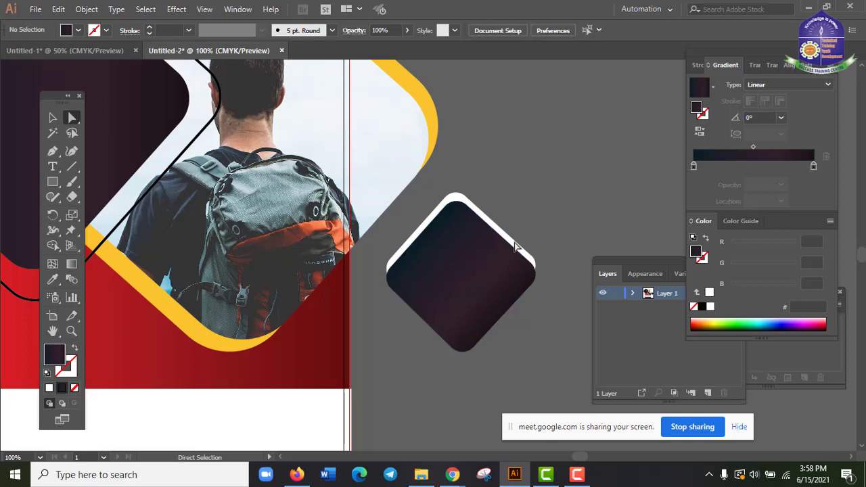
- Try the dark diamond slightly higher and undo that extra nudge
{"action": "left_click", "coordinate": [503, 271]}
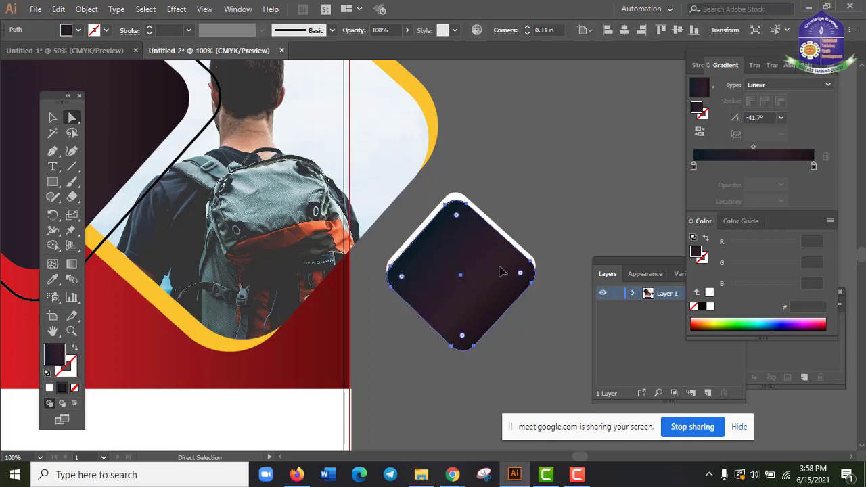
{"action": "left_click", "coordinate": [541, 213]}
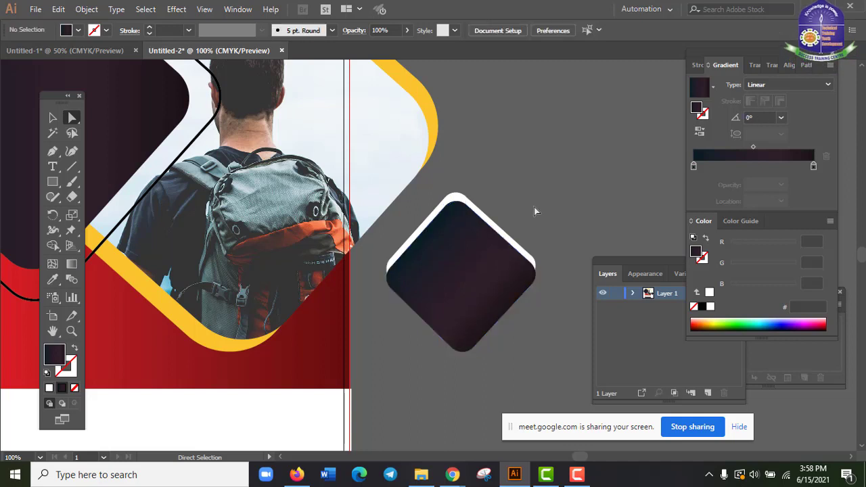
{"action": "left_click_drag", "start_coordinate": [535, 212], "coordinate": [306, 302]}
{"action": "key", "text": "ctrl+z"}
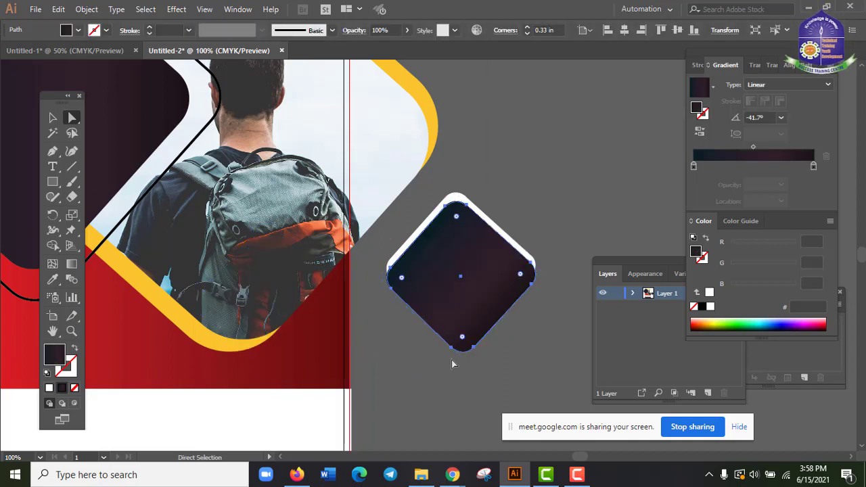
{"action": "left_click", "coordinate": [413, 371]}
- Select the dark and white diamonds together and move them over the photo's lower corner and the red band
{"action": "left_click_drag", "start_coordinate": [497, 201], "coordinate": [495, 198]}
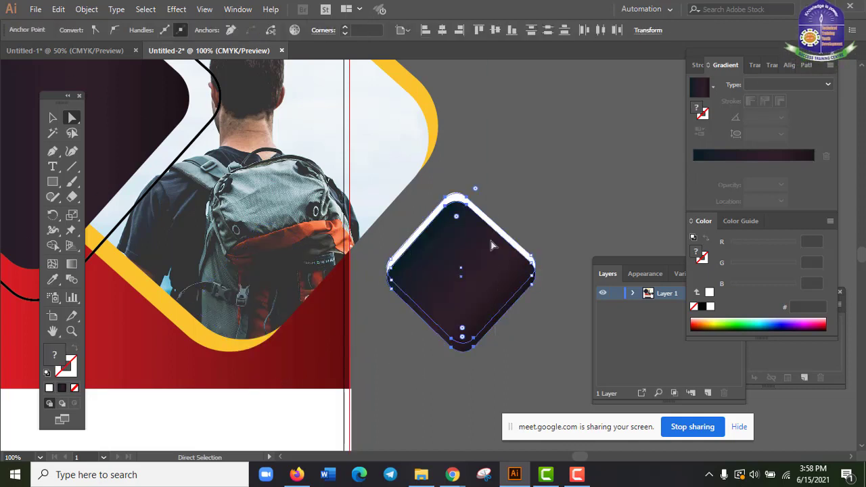
{"action": "left_click", "coordinate": [52, 117]}
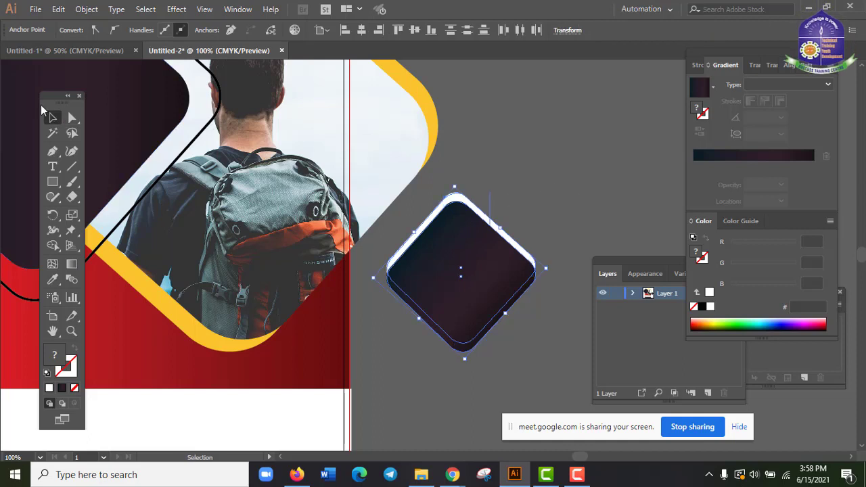
{"action": "left_click_drag", "start_coordinate": [569, 180], "coordinate": [450, 286]}
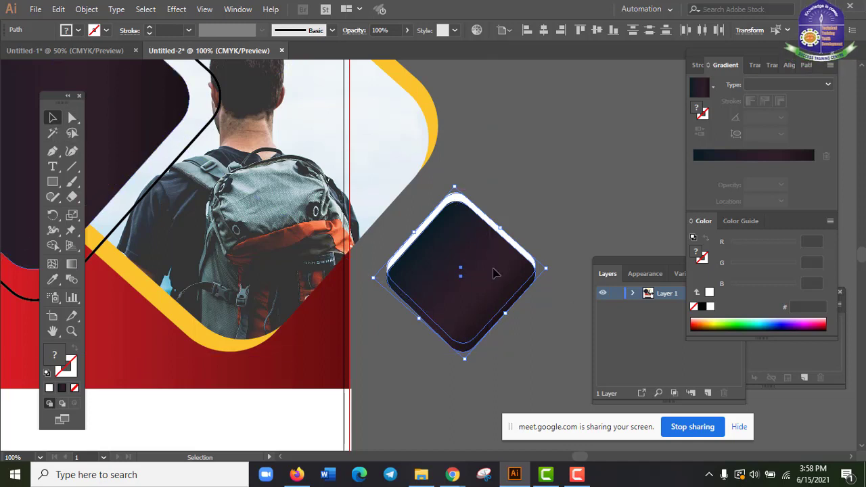
{"action": "left_click_drag", "start_coordinate": [512, 271], "coordinate": [329, 303]}
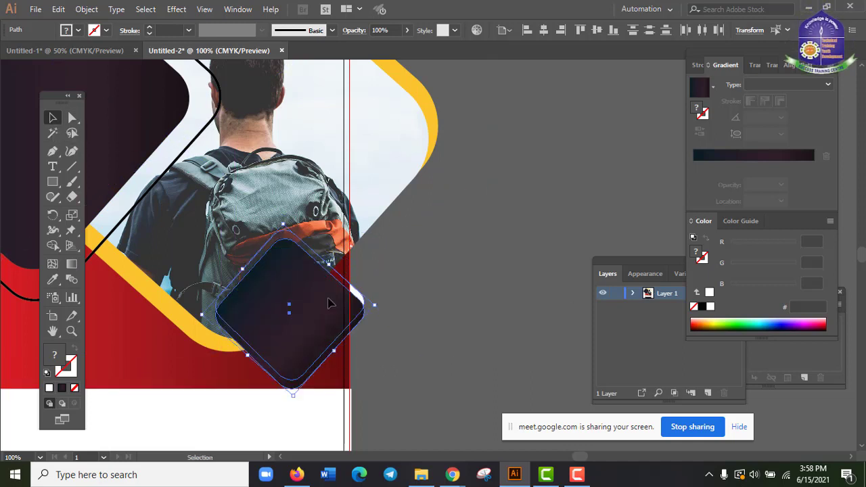
{"action": "key", "text": "ctrl"}
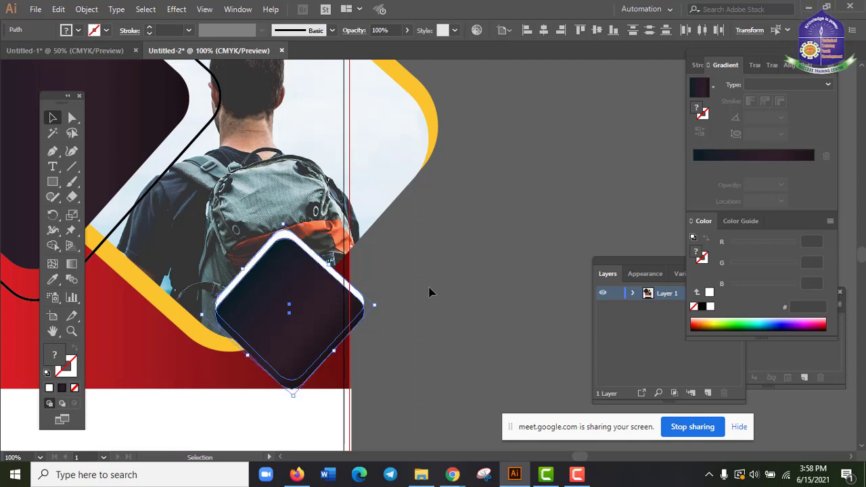
{"action": "scroll", "coordinate": [429, 292], "scroll_direction": "down", "scroll_amount": 2}
{"action": "scroll", "coordinate": [411, 241], "scroll_direction": "left", "scroll_amount": 3}
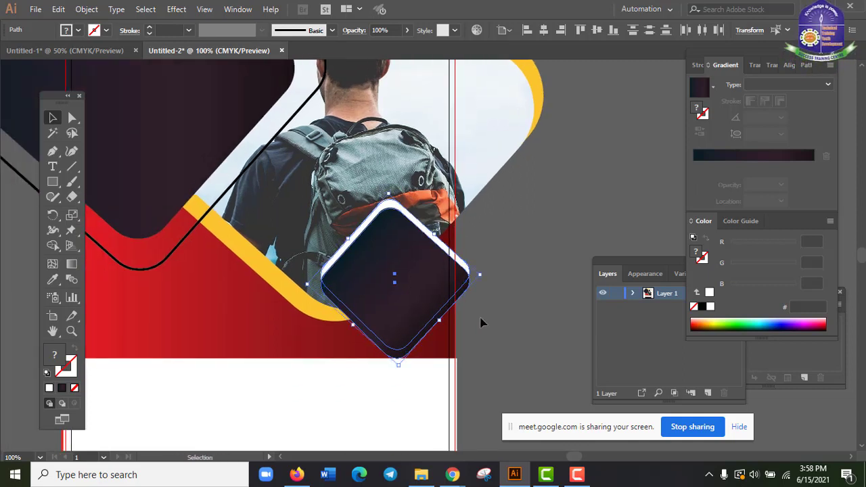
{"action": "left_click", "coordinate": [510, 311]}
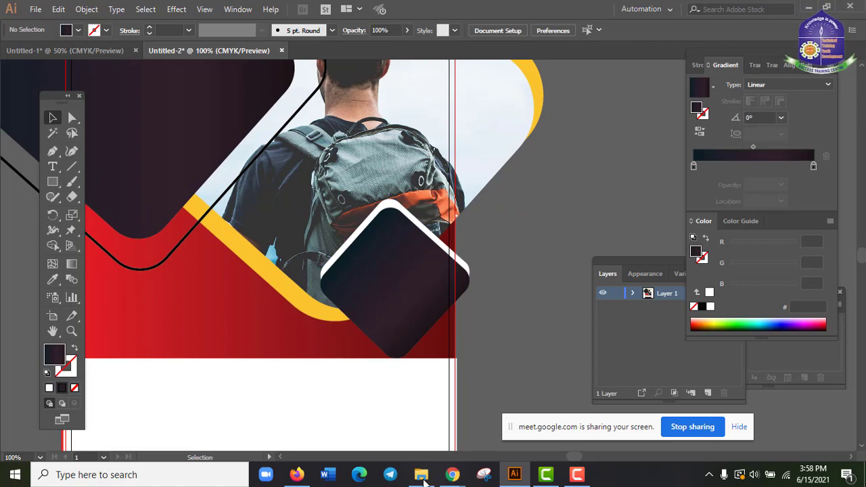
- Switch to the Freepik page in Chrome to examine the promo diamond's size and placement, and return to Illustrator
{"action": "mouse_move", "coordinate": [452, 475]}
{"action": "left_click", "coordinate": [411, 421]}
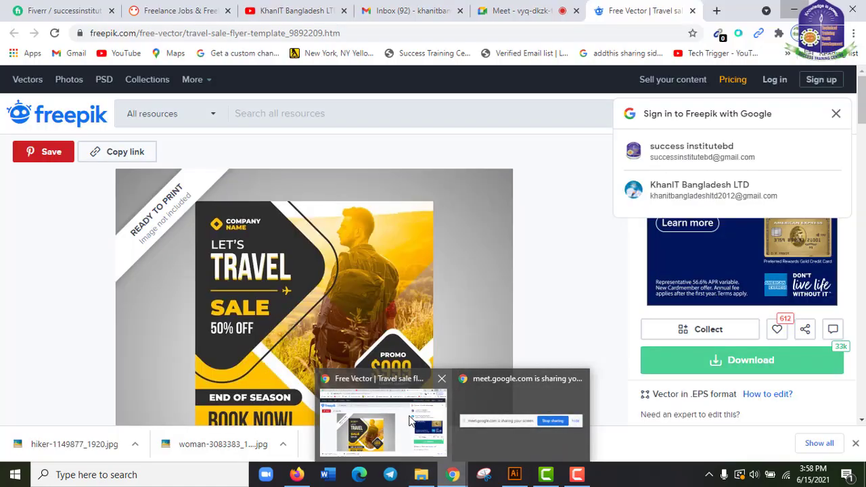
{"action": "scroll", "coordinate": [476, 332], "scroll_direction": "down", "scroll_amount": 2}
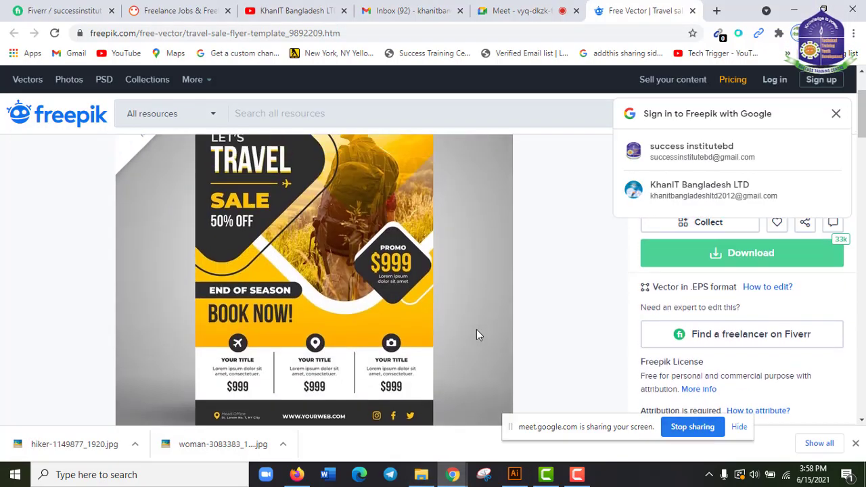
{"action": "scroll", "coordinate": [477, 333], "scroll_direction": "up", "scroll_amount": 1}
{"action": "key", "text": "alt+Tab"}
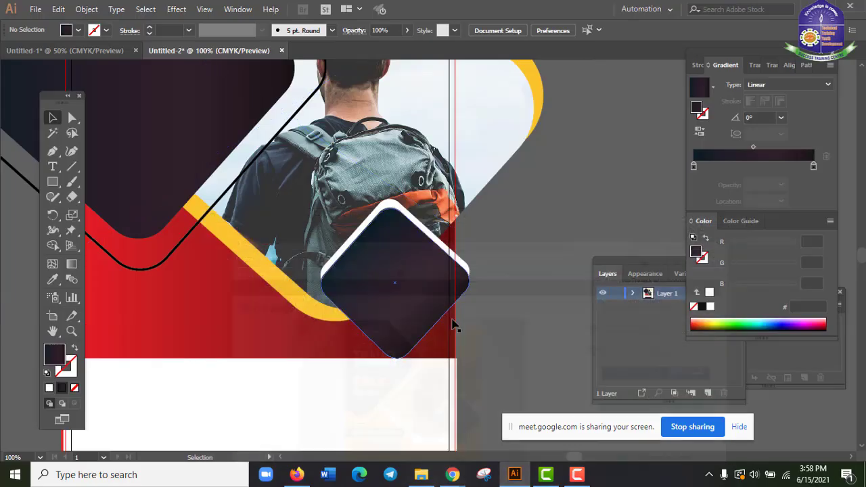
- Scale both diamonds down slightly and proportionally around their centre so they end near the page's side edge
{"action": "left_click", "coordinate": [481, 250]}
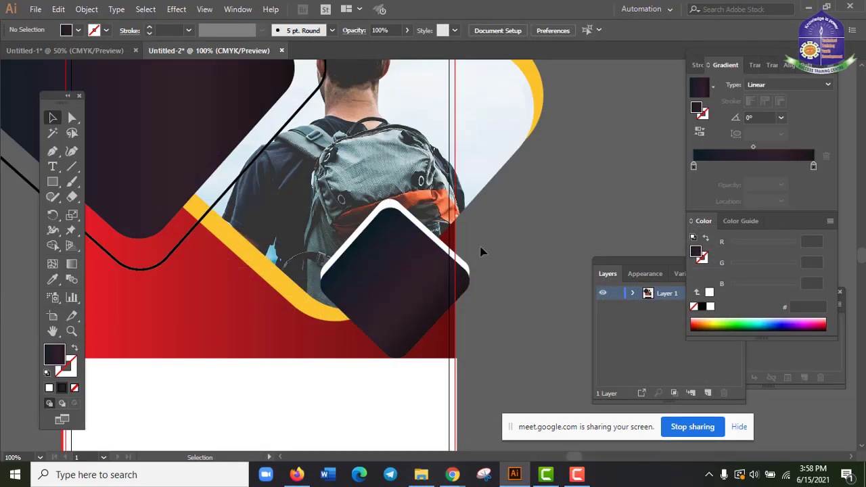
{"action": "left_click", "coordinate": [466, 286]}
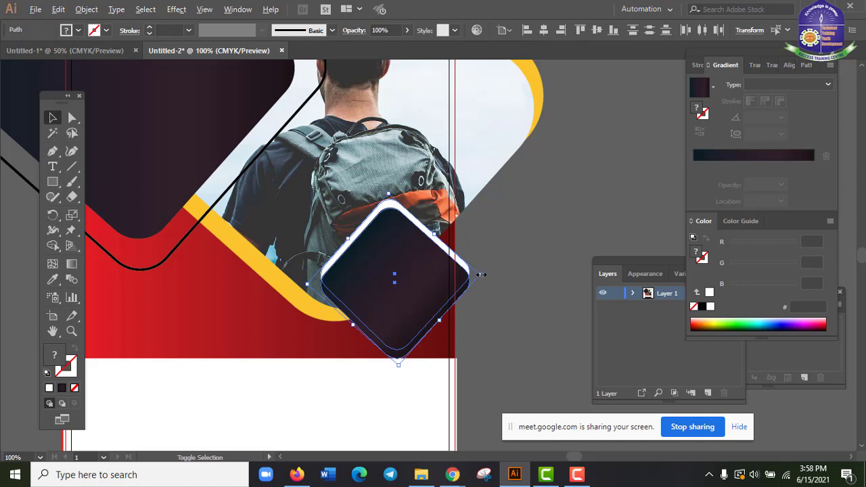
{"action": "left_click_drag", "start_coordinate": [480, 275], "coordinate": [464, 276]}
{"action": "left_click", "coordinate": [483, 283]}
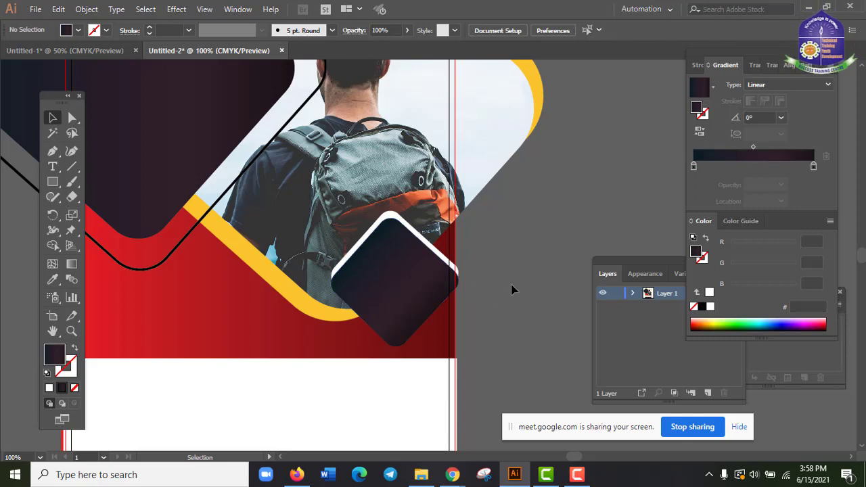
{"action": "scroll", "coordinate": [494, 323], "scroll_direction": "down", "scroll_amount": 1}
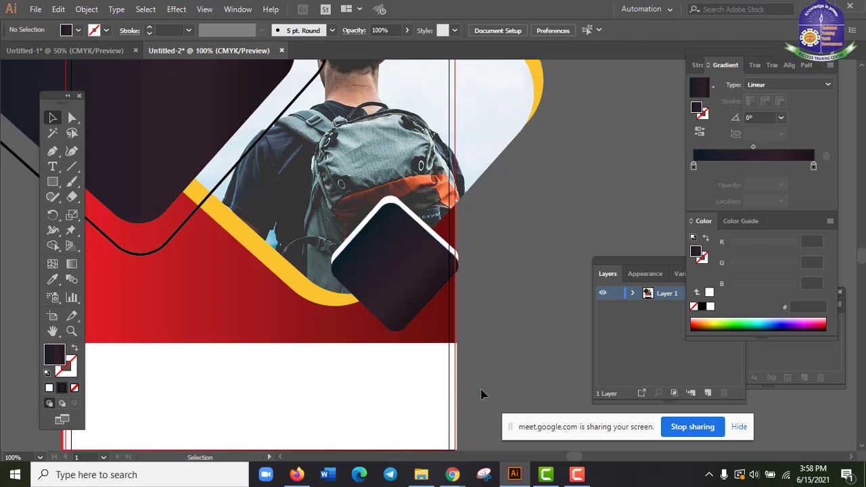
- Compare the promo diamond with the Freepik travel flyer in Chrome once more and go back to the Illustrator document
{"action": "mouse_move", "coordinate": [453, 475]}
{"action": "left_click", "coordinate": [409, 382]}
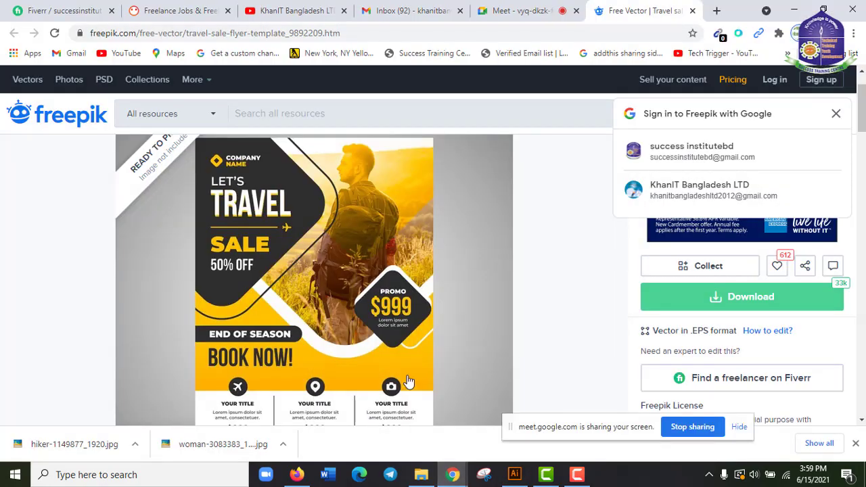
{"action": "scroll", "coordinate": [445, 357], "scroll_direction": "down", "scroll_amount": 2}
{"action": "scroll", "coordinate": [445, 358], "scroll_direction": "up", "scroll_amount": 2}
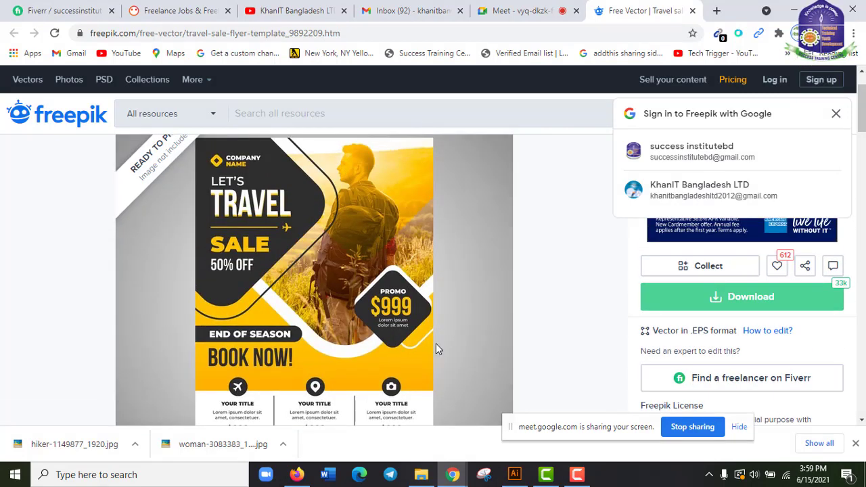
{"action": "left_click", "coordinate": [799, 9]}
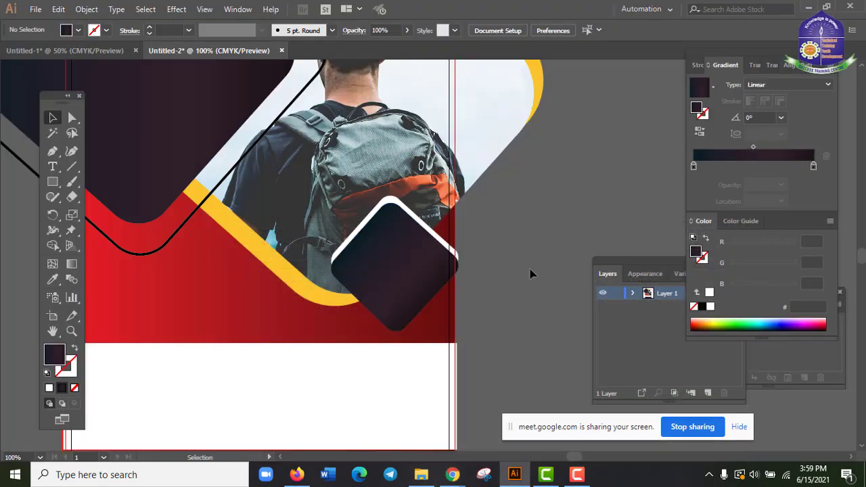
- Duplicate the white diamond behind the dark promo diamond and place the copy on the empty canvas beside the page
{"action": "left_click", "coordinate": [397, 207]}
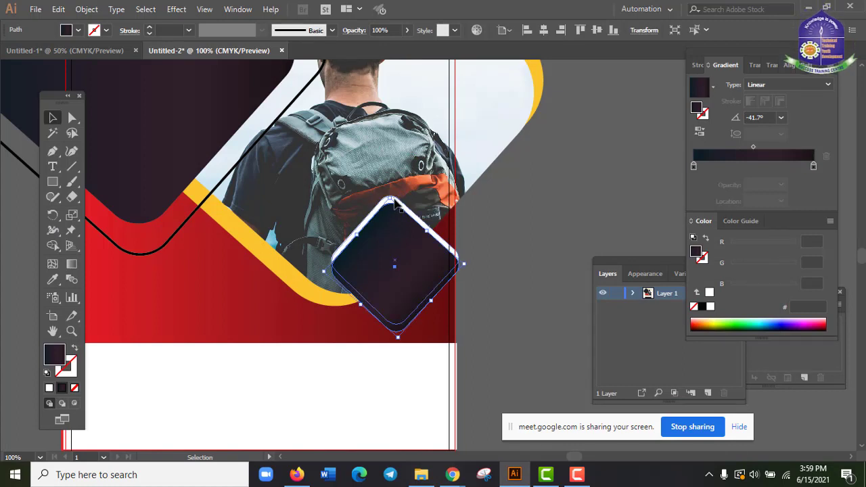
{"action": "left_click", "coordinate": [396, 206]}
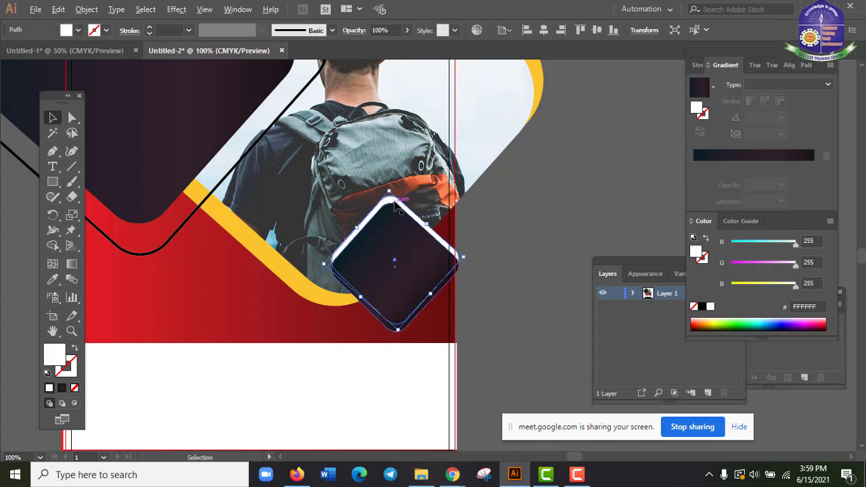
{"action": "left_click_drag", "start_coordinate": [395, 203], "coordinate": [542, 203]}
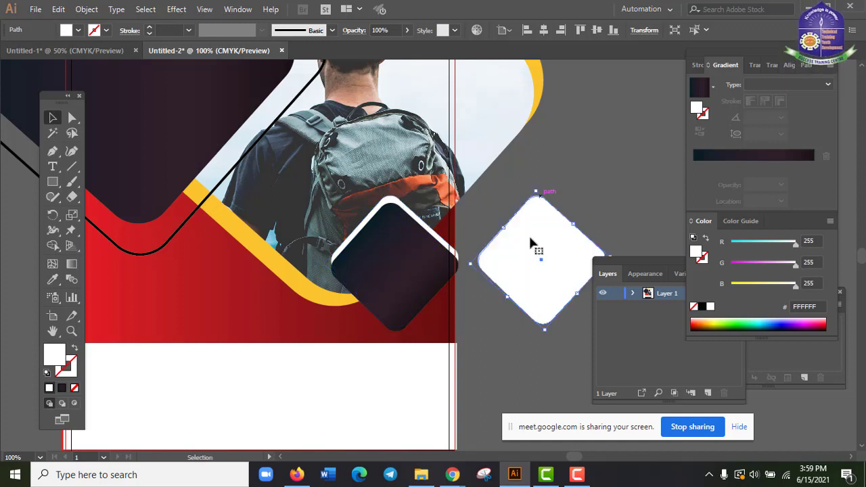
- Give the copied diamond no fill and a 2 pt white stroke, and move it so it overlaps the promo diamond with an offset
{"action": "left_click", "coordinate": [78, 30]}
{"action": "left_click", "coordinate": [9, 52]}
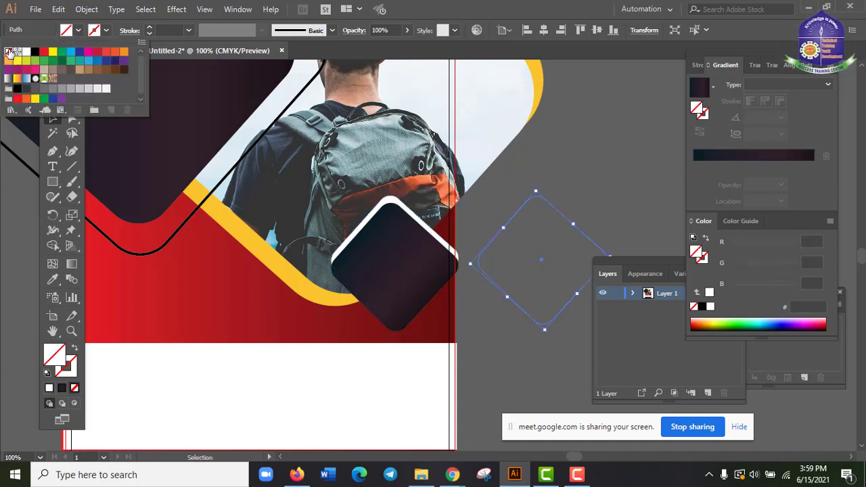
{"action": "left_click", "coordinate": [101, 32]}
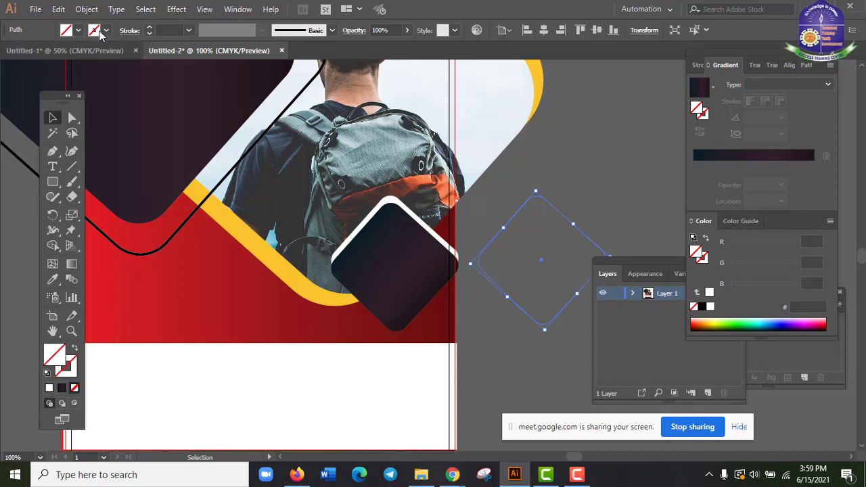
{"action": "left_click", "coordinate": [107, 31]}
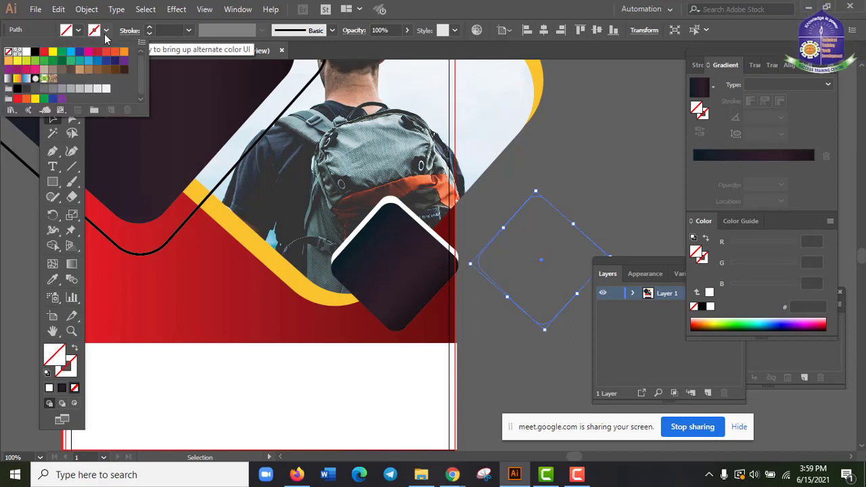
{"action": "left_click", "coordinate": [24, 52]}
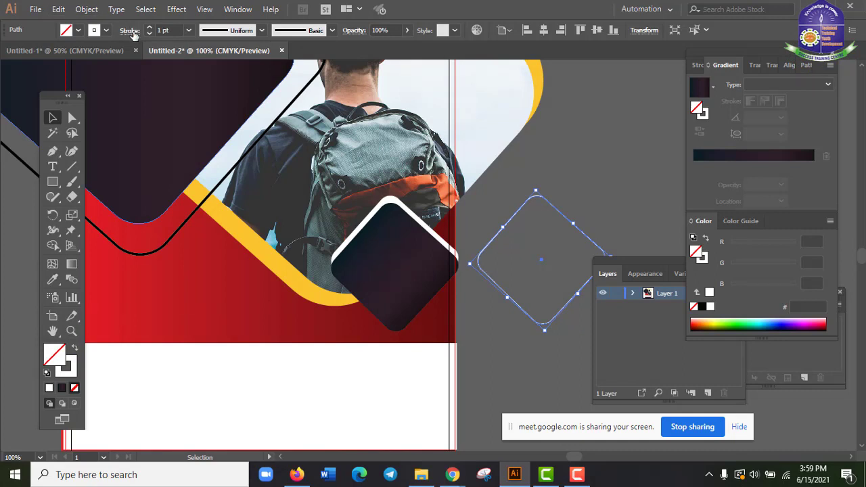
{"action": "left_click", "coordinate": [150, 28]}
{"action": "left_click", "coordinate": [150, 28]}
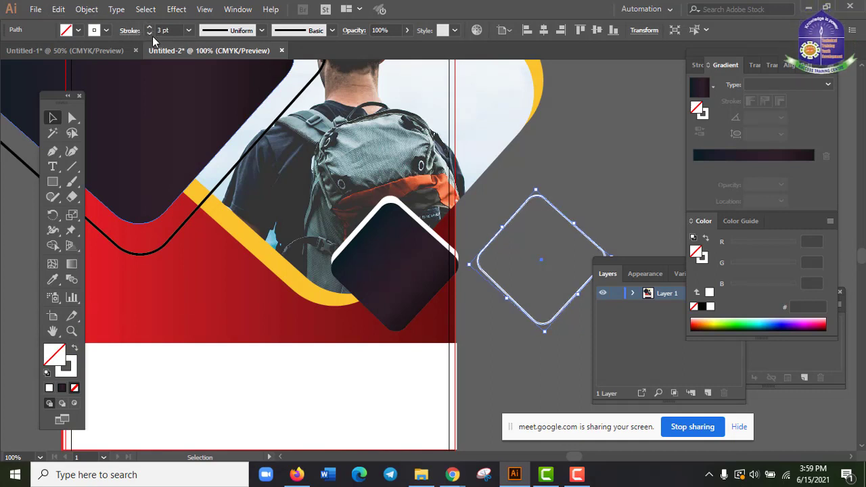
{"action": "left_click", "coordinate": [150, 32]}
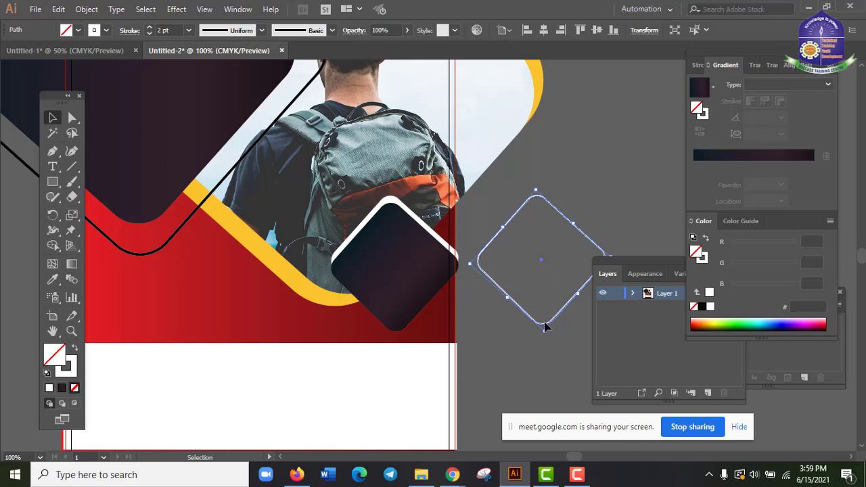
{"action": "left_click_drag", "start_coordinate": [546, 328], "coordinate": [438, 349]}
{"action": "left_click", "coordinate": [528, 340]}
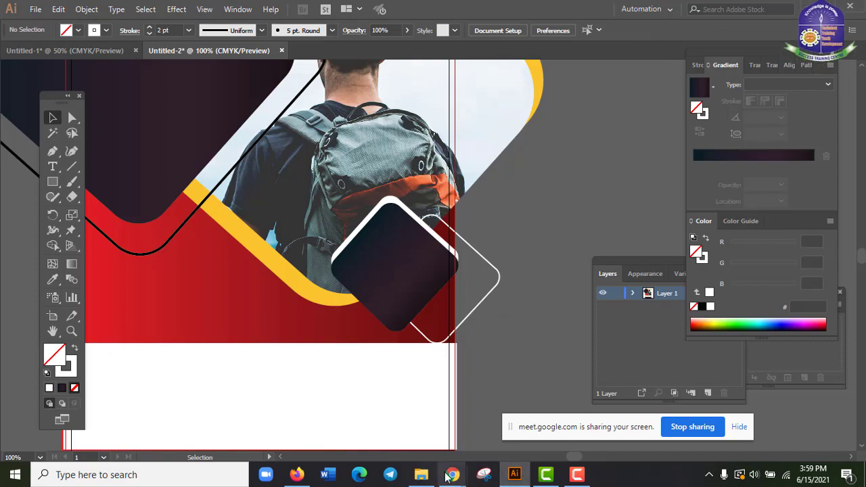
- Switch to the Freepik page in Chrome to examine the outline behind the promo diamond, and return to Illustrator
{"action": "mouse_move", "coordinate": [453, 475]}
{"action": "left_click", "coordinate": [383, 436]}
{"action": "scroll", "coordinate": [454, 313], "scroll_direction": "down", "scroll_amount": 3}
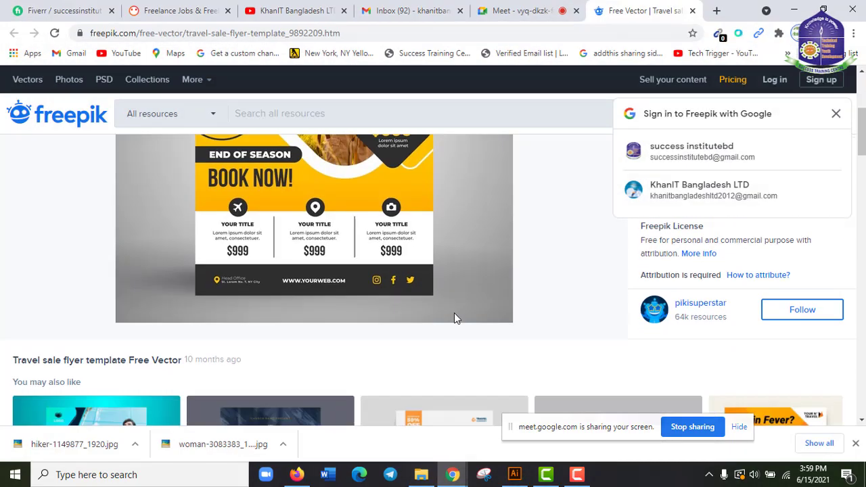
{"action": "scroll", "coordinate": [455, 316], "scroll_direction": "up", "scroll_amount": 3}
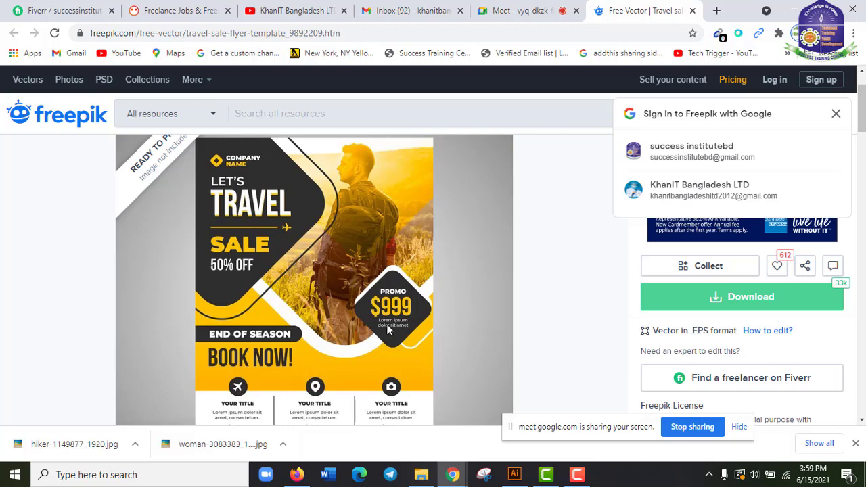
{"action": "left_click", "coordinate": [783, 11]}
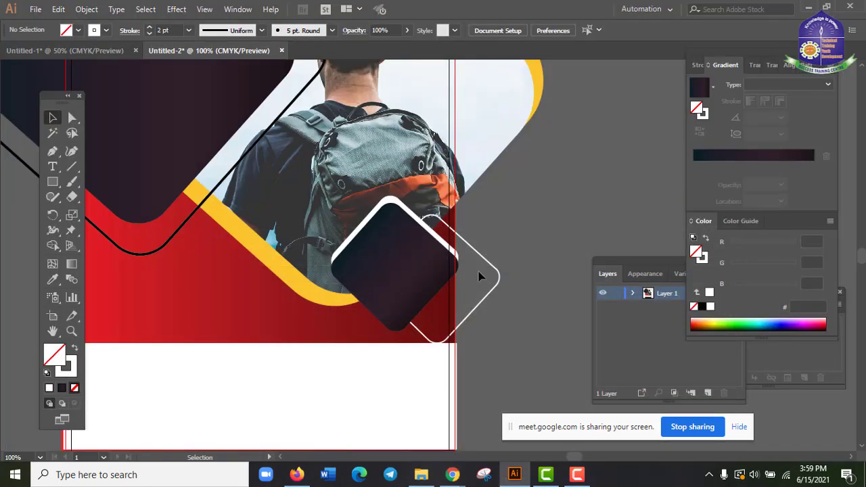
- Rearrange the white outline diamond so it lies behind the backpacker photo but in front of the red band
{"action": "left_click", "coordinate": [498, 286]}
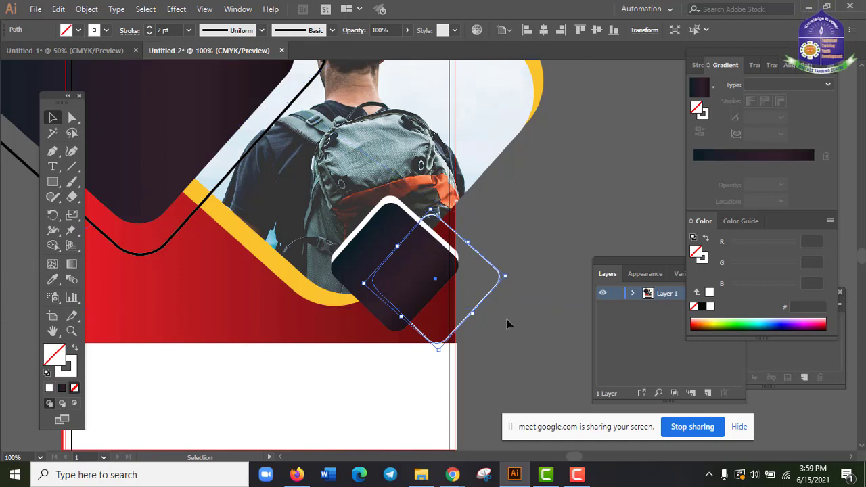
{"action": "key", "text": "ctrl"}
{"action": "left_click", "coordinate": [539, 224]}
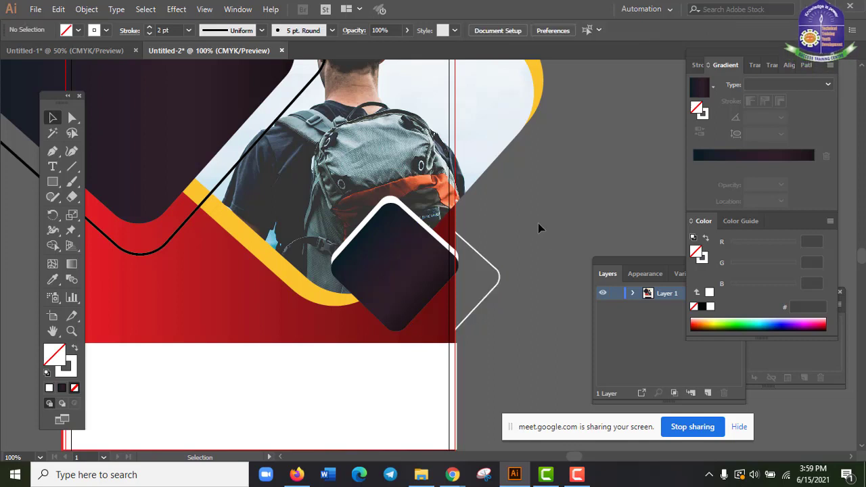
{"action": "left_click", "coordinate": [501, 276], "text": "ctrl"}
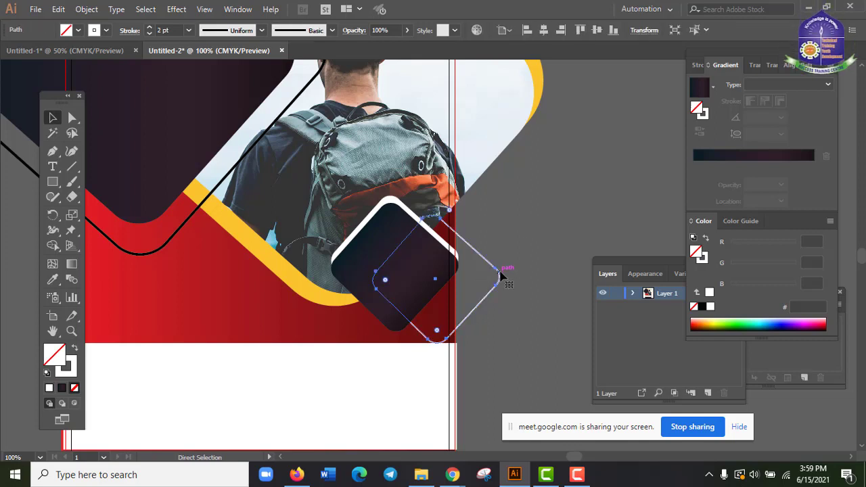
{"action": "left_click", "coordinate": [492, 255]}
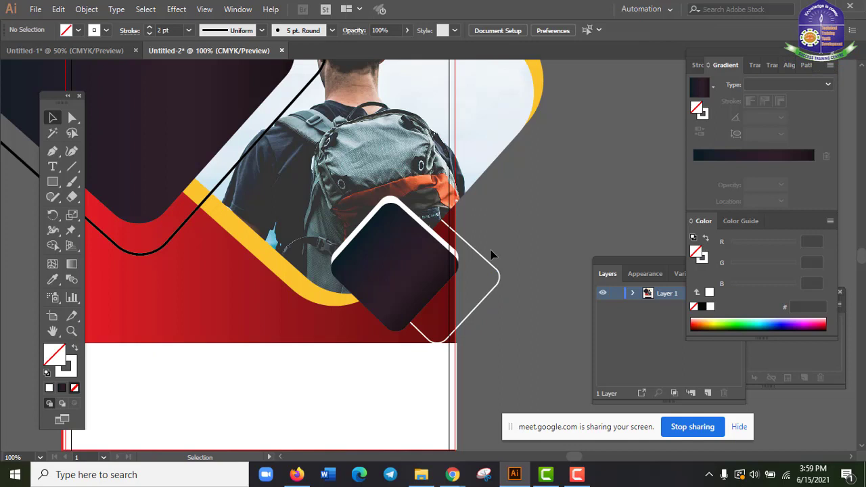
- Nudge the white outline diamond left and slightly up, closer behind the promo diamond, and deselect it
{"action": "left_click", "coordinate": [500, 277]}
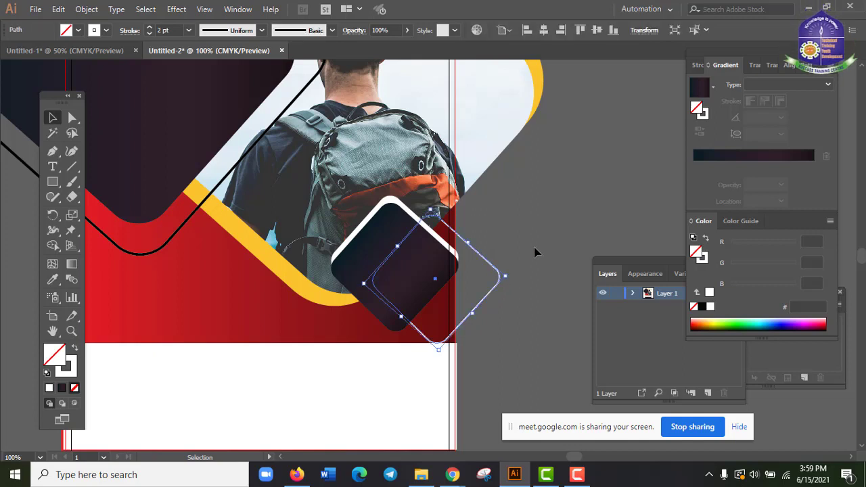
{"action": "key", "text": "Left"}
{"action": "key", "text": "Left"}
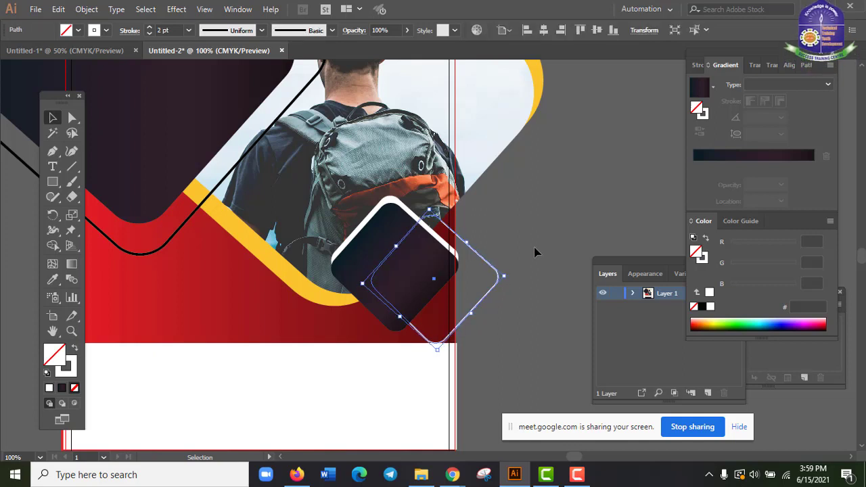
{"action": "key", "text": "Up"}
{"action": "key", "text": "Left"}
{"action": "key", "text": "Left"}
{"action": "key", "text": "Left"}
{"action": "key", "text": "Left"}
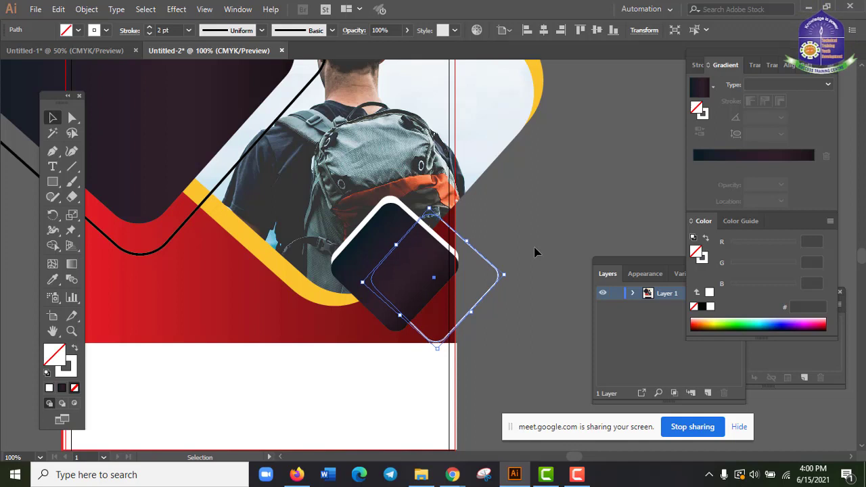
{"action": "key", "text": "Up"}
{"action": "key", "text": "Up"}
{"action": "key", "text": "Up"}
{"action": "key", "text": "Up"}
{"action": "key", "text": "Up"}
{"action": "key", "text": "Up"}
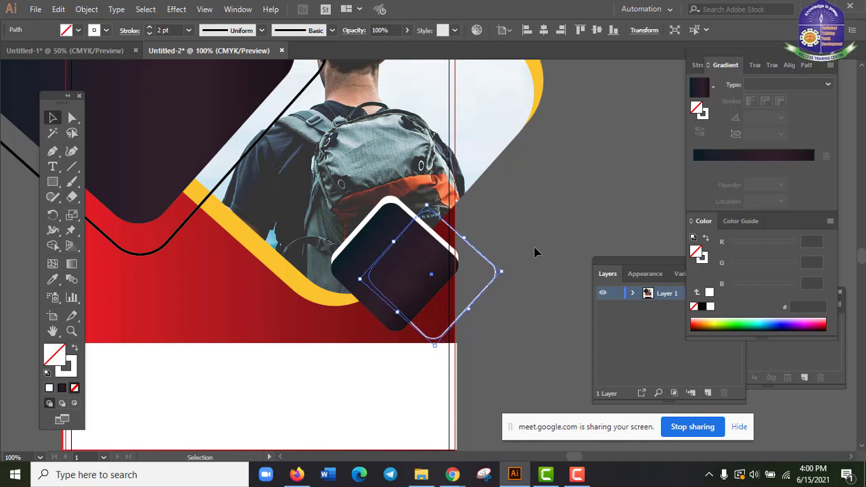
{"action": "key", "text": "Down"}
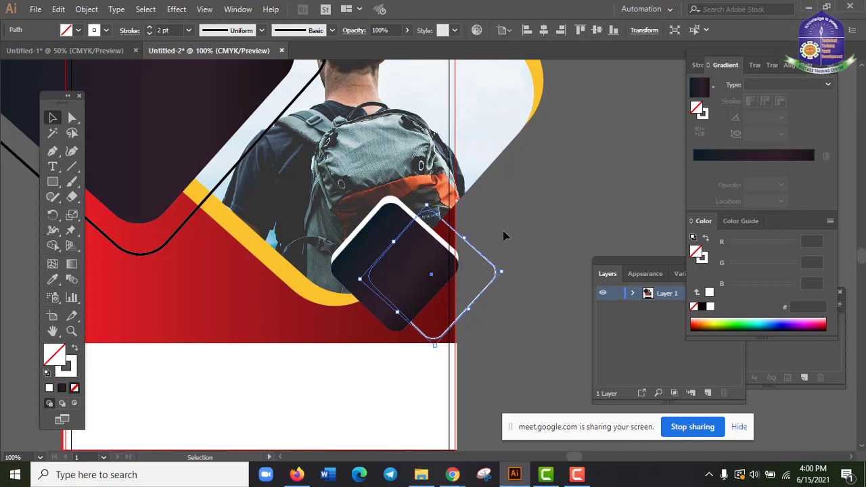
{"action": "scroll", "coordinate": [534, 316], "scroll_direction": "up", "scroll_amount": 1}
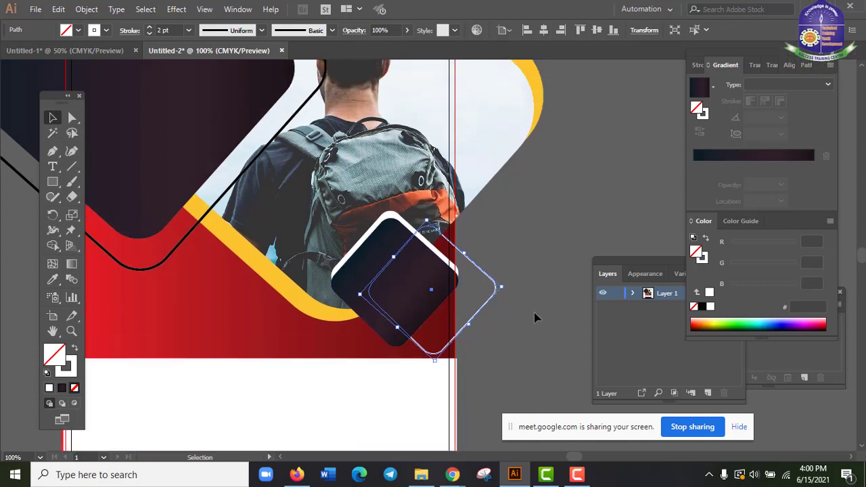
{"action": "key", "text": "Left"}
{"action": "key", "text": "Left"}
{"action": "key", "text": "Left"}
{"action": "key", "text": "Left"}
{"action": "key", "text": "Left"}
{"action": "key", "text": "Left"}
{"action": "key", "text": "Up"}
{"action": "key", "text": "Up"}
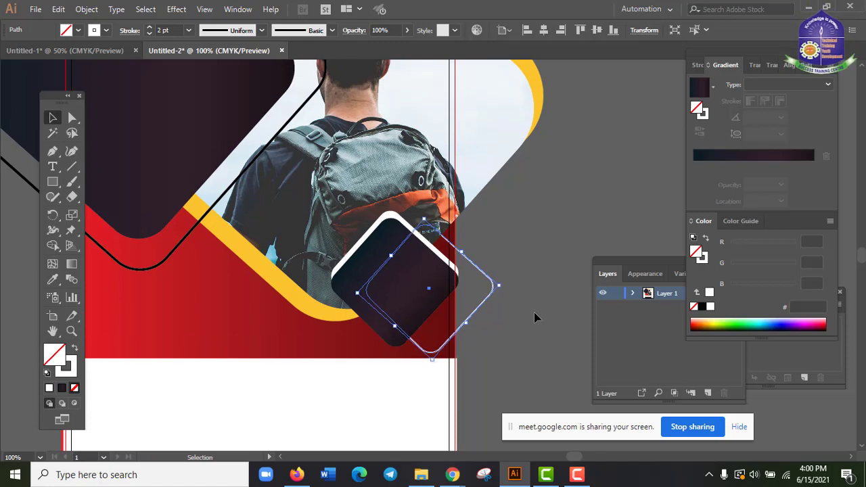
{"action": "key", "text": "Left"}
{"action": "key", "text": "Left"}
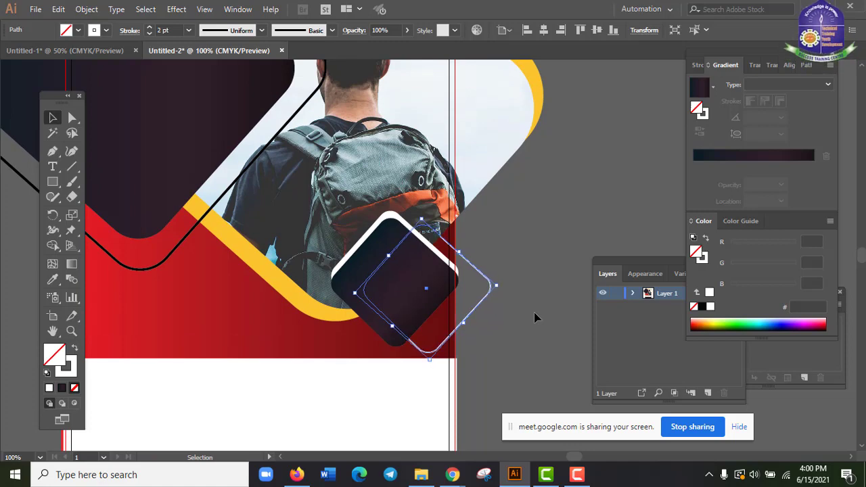
{"action": "right_click", "coordinate": [586, 161]}
{"action": "left_click", "coordinate": [537, 192]}
{"action": "scroll", "coordinate": [507, 302], "scroll_direction": "down", "scroll_amount": 1}
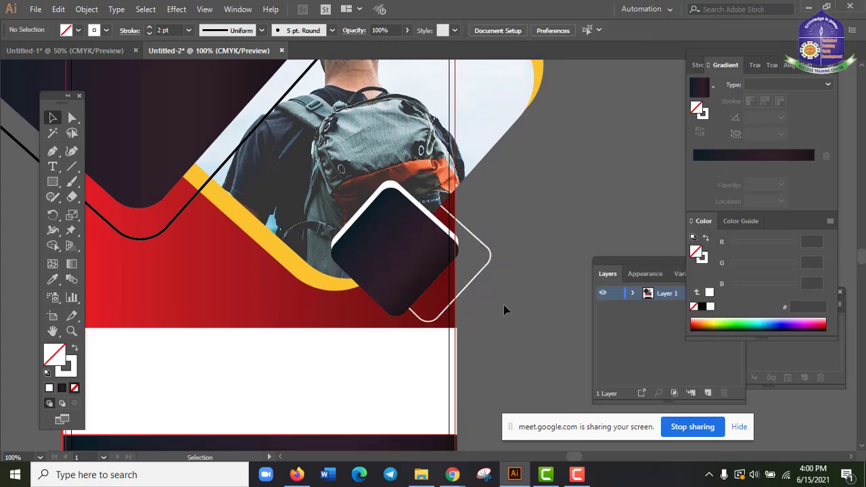
{"action": "scroll", "coordinate": [504, 308], "scroll_direction": "up", "scroll_amount": 1}
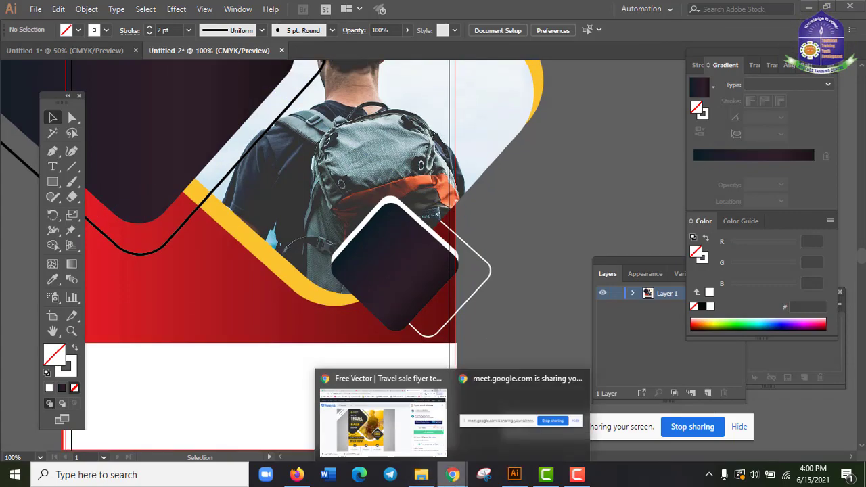
- Switch to the Freepik flyer in Chrome to examine its promo area and lower sections, and return to Illustrator
{"action": "key", "text": "alt+Tab"}
{"action": "scroll", "coordinate": [423, 384], "scroll_direction": "down", "scroll_amount": 2}
{"action": "scroll", "coordinate": [423, 383], "scroll_direction": "up", "scroll_amount": 2}
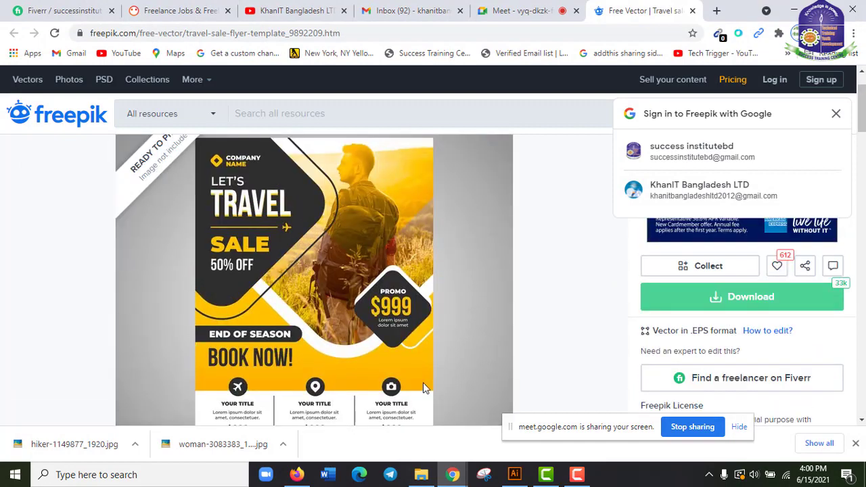
{"action": "key", "text": "alt+Tab"}
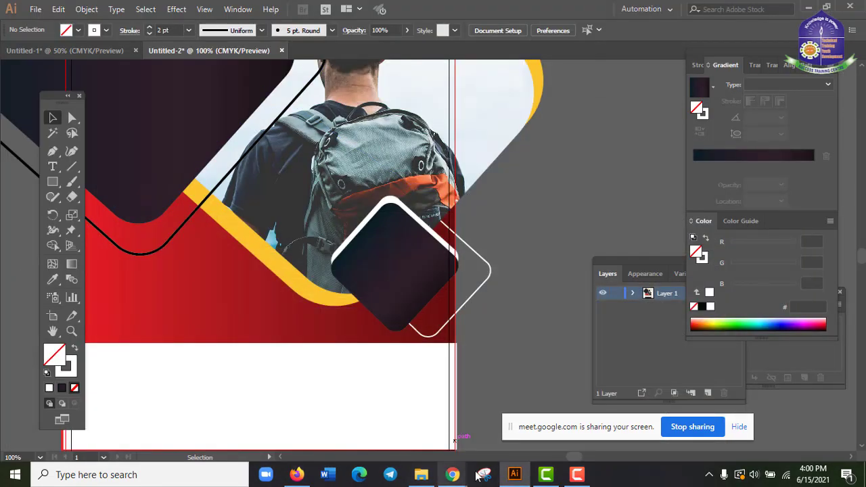
{"action": "mouse_move", "coordinate": [453, 475]}
{"action": "left_click", "coordinate": [387, 441]}
{"action": "scroll", "coordinate": [426, 346], "scroll_direction": "down", "scroll_amount": 2}
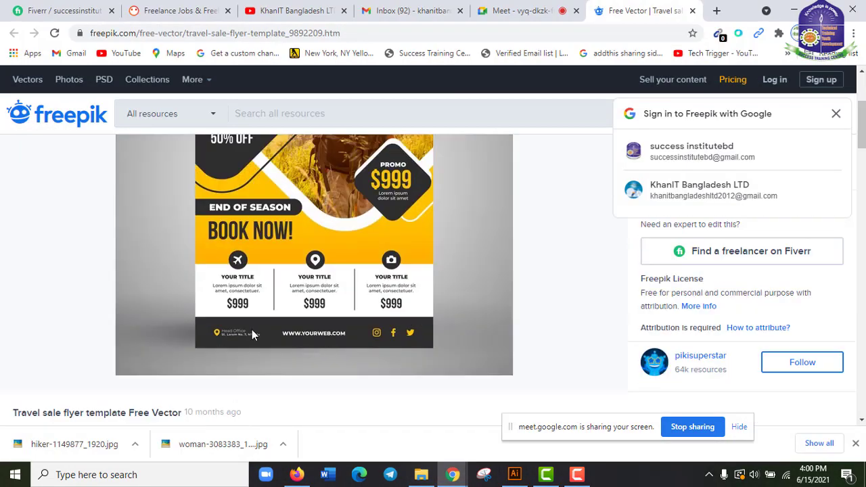
{"action": "scroll", "coordinate": [251, 329], "scroll_direction": "up", "scroll_amount": 2}
{"action": "scroll", "coordinate": [347, 382], "scroll_direction": "down", "scroll_amount": 2}
{"action": "left_click", "coordinate": [804, 5]}
- Review the whole flyer layout, from the overlapping diamonds and photo down to the red, white and dark bands
{"action": "key", "text": "space"}
{"action": "left_click_drag", "start_coordinate": [204, 284], "coordinate": [355, 259]}
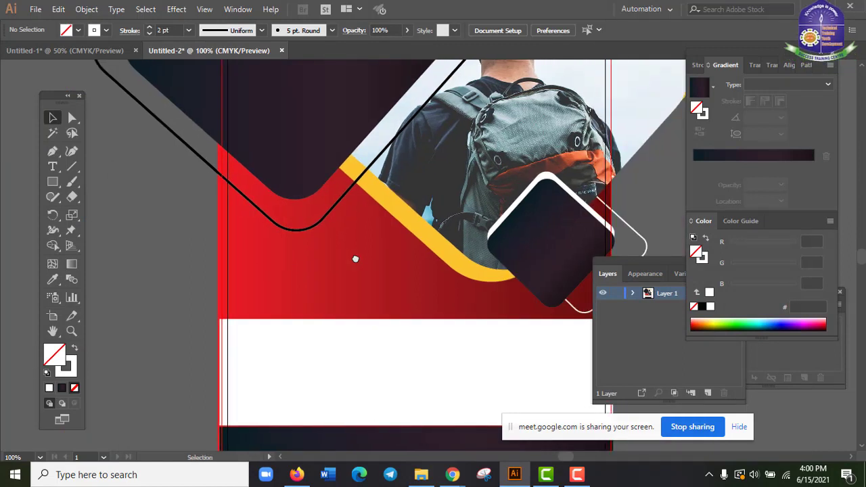
{"action": "scroll", "coordinate": [293, 302], "scroll_direction": "down", "scroll_amount": 1}
{"action": "scroll", "coordinate": [309, 321], "scroll_direction": "up", "scroll_amount": 4}
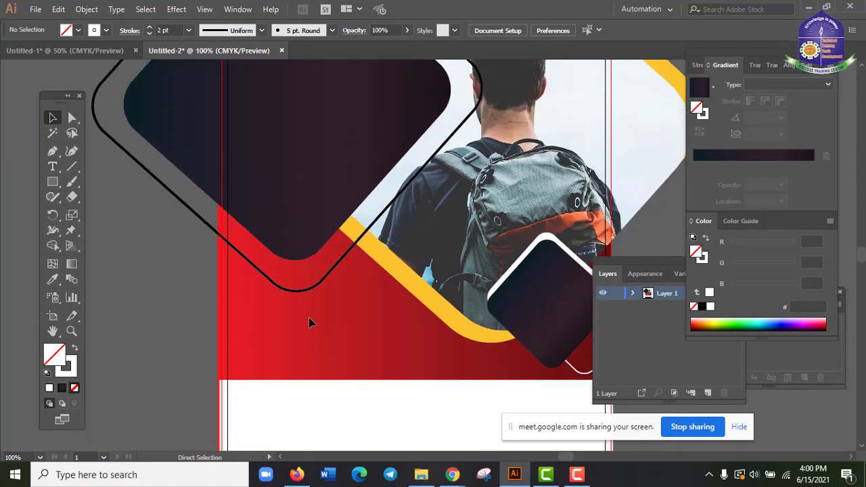
{"action": "key", "text": "ctrl+minus"}
{"action": "key", "text": "ctrl+minus"}
{"action": "left_click_drag", "start_coordinate": [336, 167], "coordinate": [319, 114]}
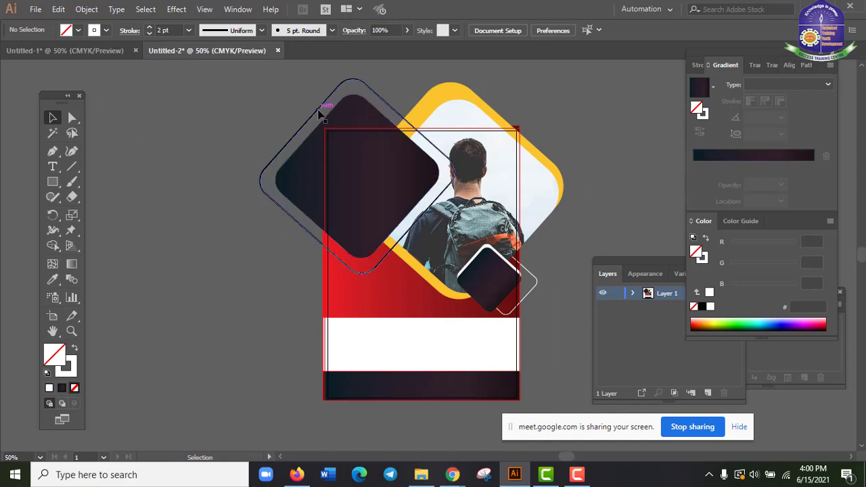
{"action": "left_click", "coordinate": [308, 287]}
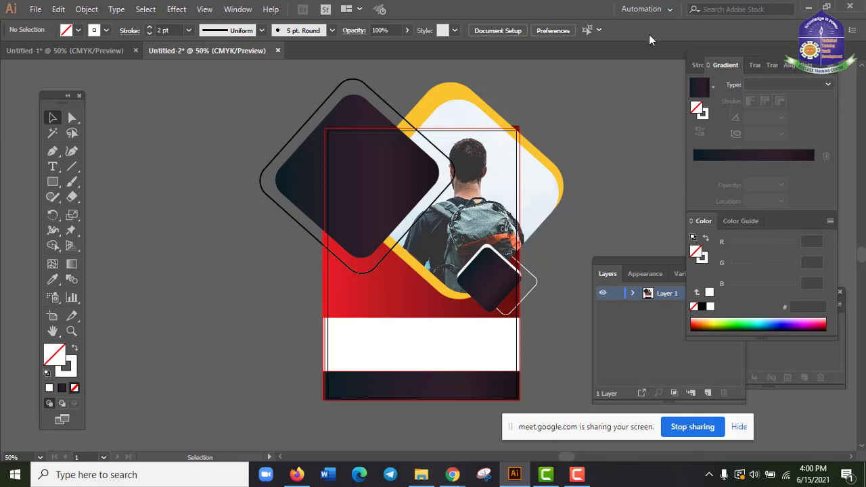
{"action": "left_click", "coordinate": [53, 132]}
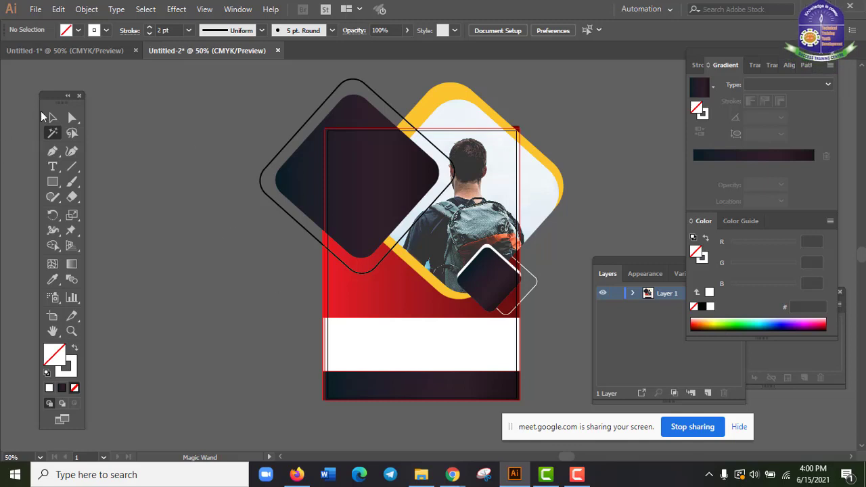
{"action": "key", "text": "v"}
{"action": "left_click_drag", "start_coordinate": [207, 107], "coordinate": [258, 256]}
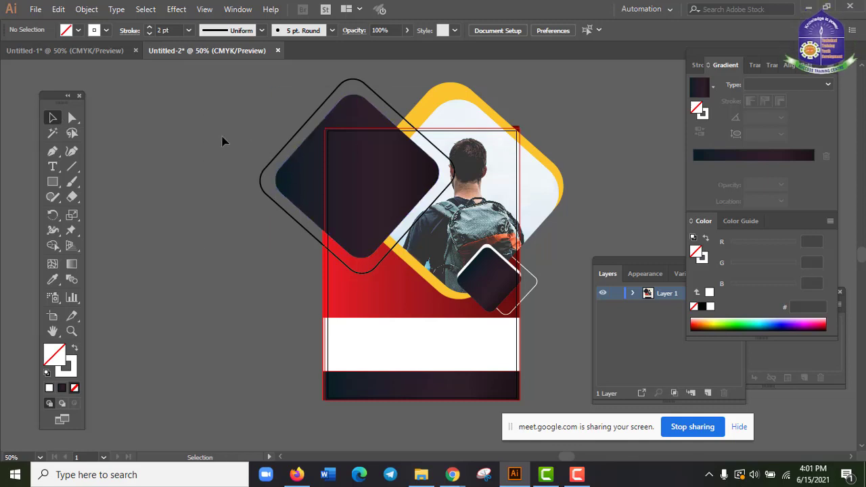
{"action": "left_click_drag", "start_coordinate": [215, 122], "coordinate": [330, 326]}
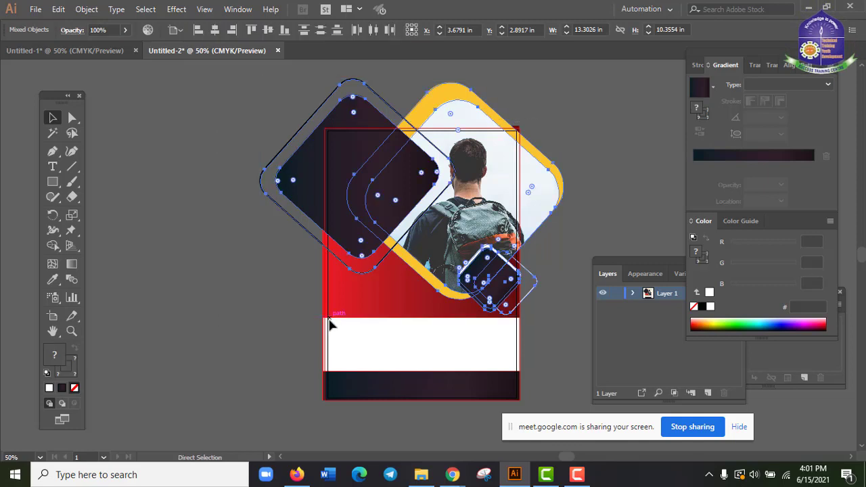
{"action": "key", "text": "ctrl+plus"}
{"action": "left_click_drag", "start_coordinate": [273, 270], "coordinate": [272, 245]}
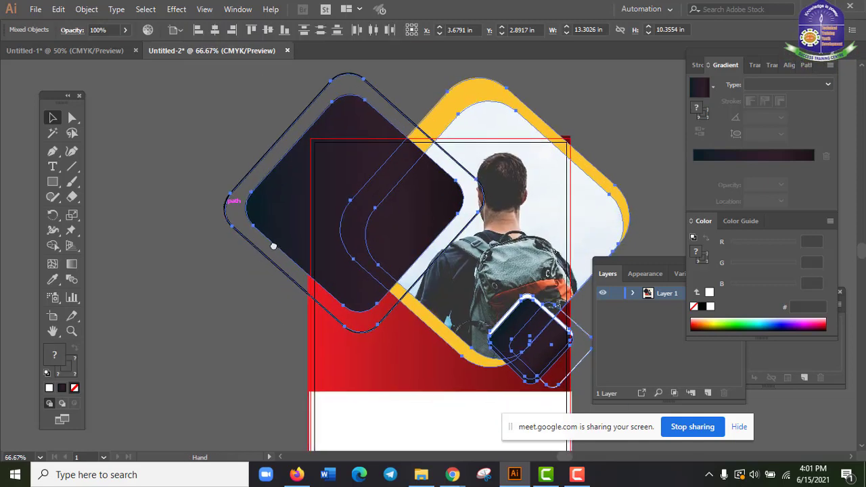
{"action": "left_click", "coordinate": [58, 245]}
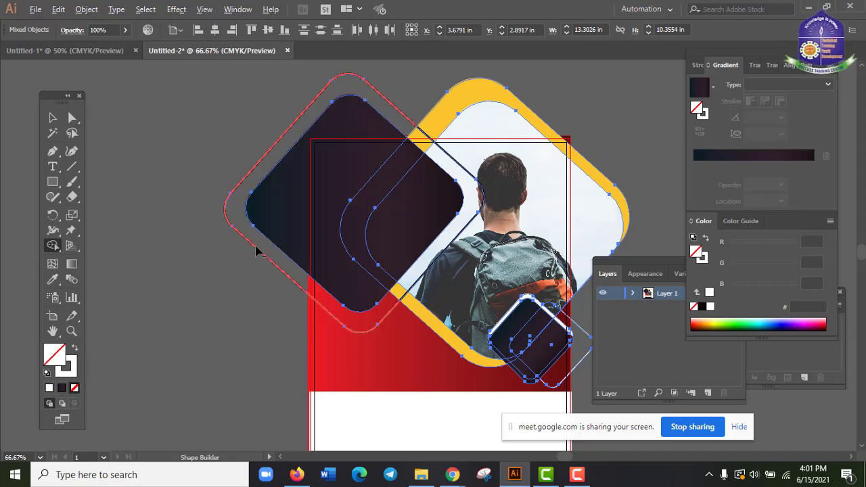
{"action": "left_click", "coordinate": [53, 118]}
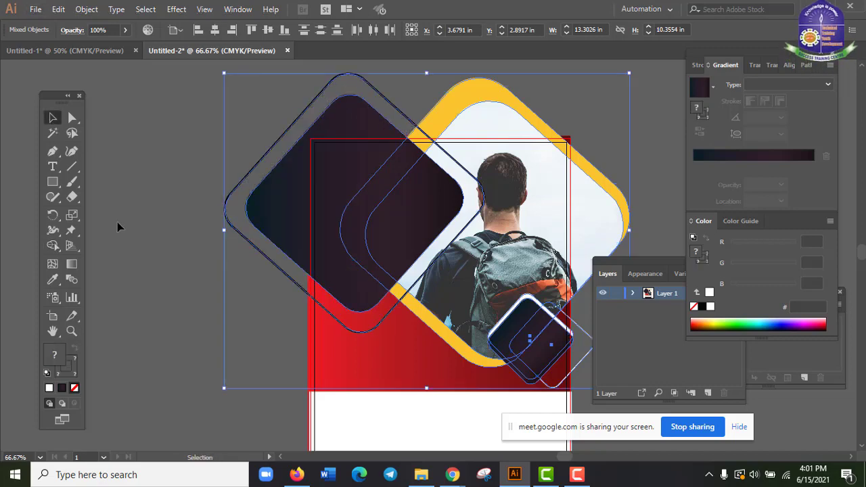
{"action": "left_click", "coordinate": [228, 349]}
- Unlock all objects and trim off the parts of the large dark diamond and its black outline that extend beyond the page's left and top edges
{"action": "scroll", "coordinate": [224, 344], "scroll_direction": "down", "scroll_amount": 1}
{"action": "left_click", "coordinate": [86, 9]}
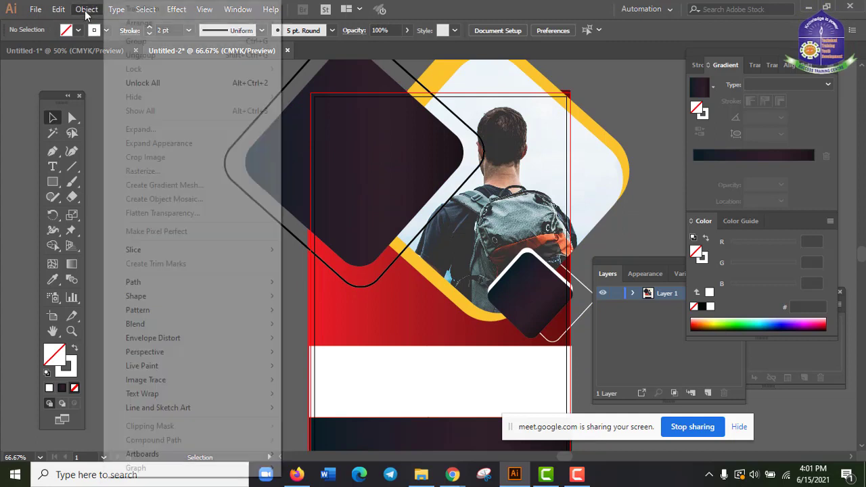
{"action": "left_click", "coordinate": [166, 84]}
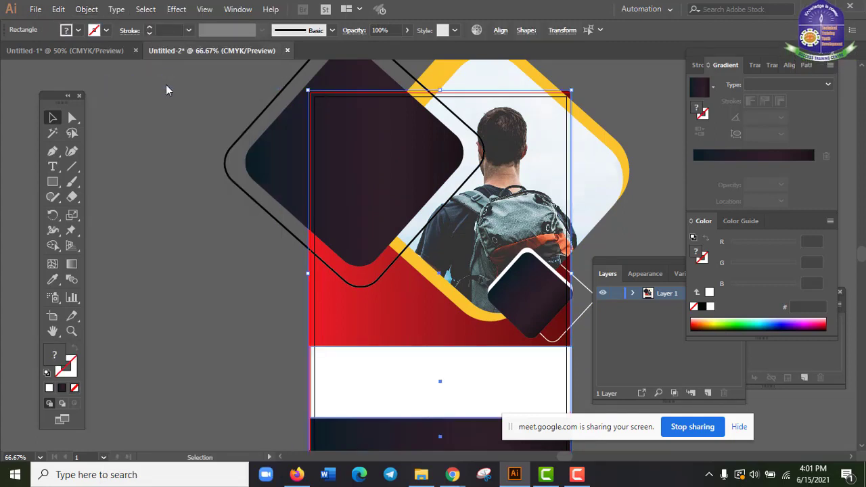
{"action": "left_click", "coordinate": [186, 228]}
{"action": "left_click_drag", "start_coordinate": [186, 108], "coordinate": [612, 294]}
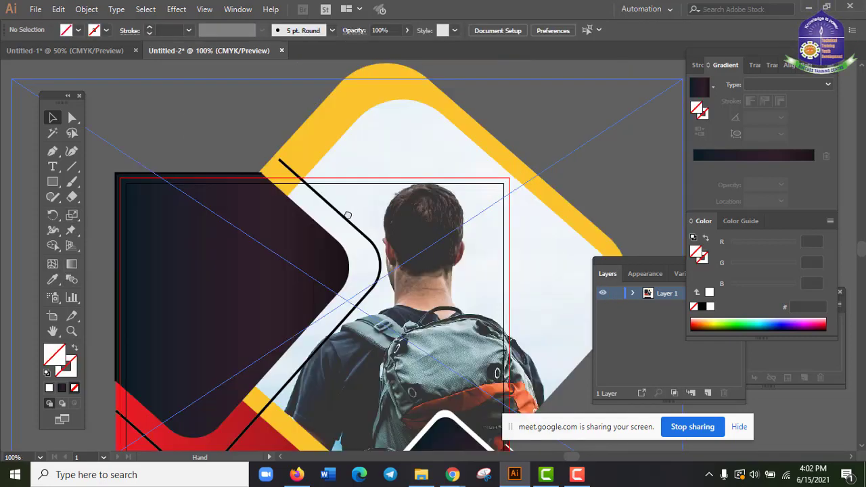
- Select all artwork and remove the parts of the yellow diamond outside the page with Shape Builder
{"action": "left_click_drag", "start_coordinate": [356, 197], "coordinate": [345, 215]}
{"action": "key", "text": "ctrl+minus"}
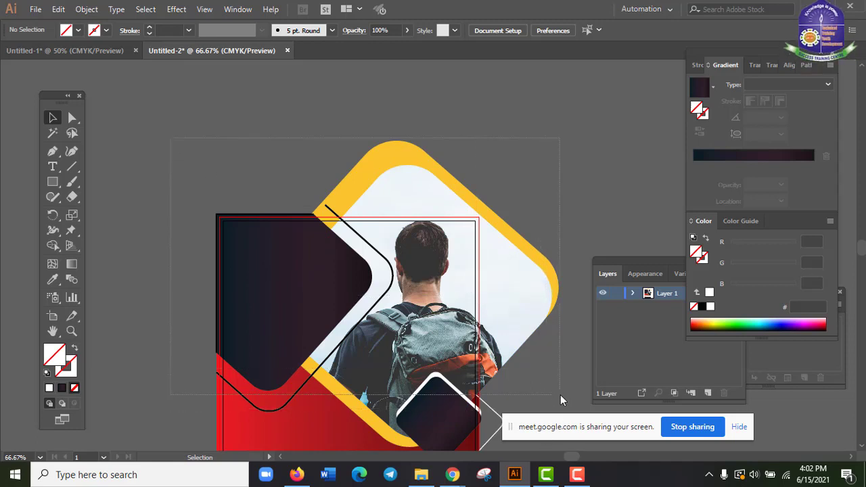
{"action": "key", "text": "ctrl+a"}
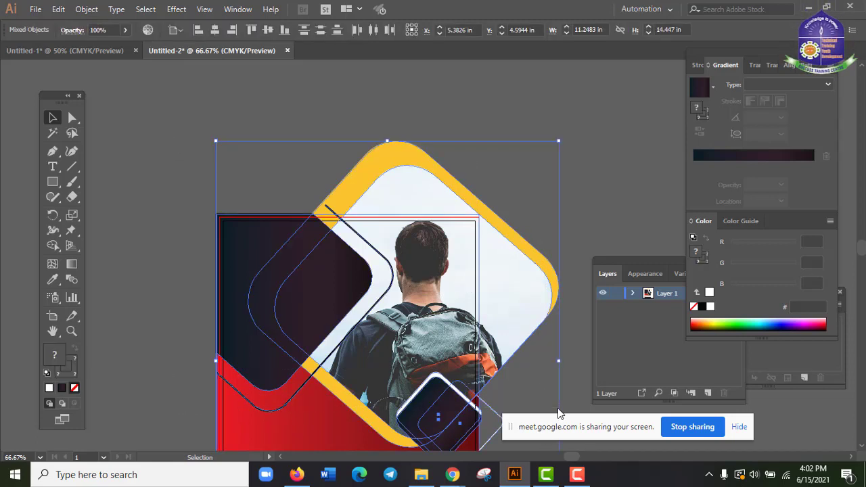
{"action": "left_click", "coordinate": [53, 245]}
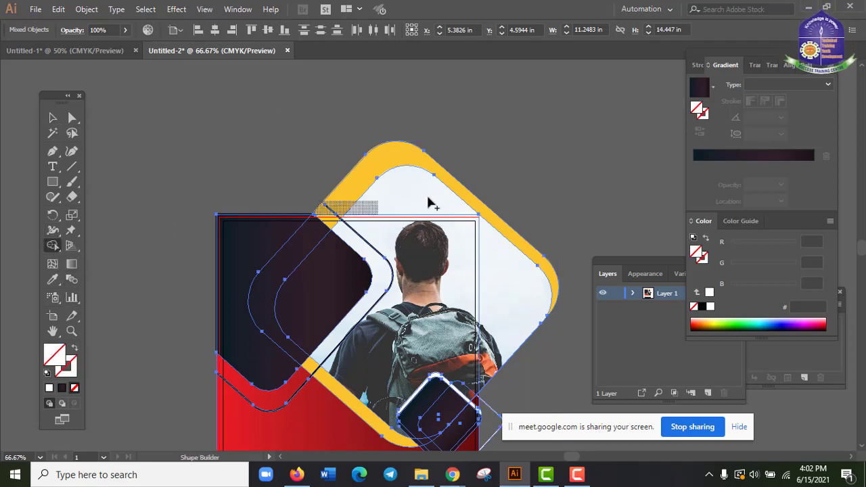
{"action": "left_click", "coordinate": [359, 190], "text": "alt"}
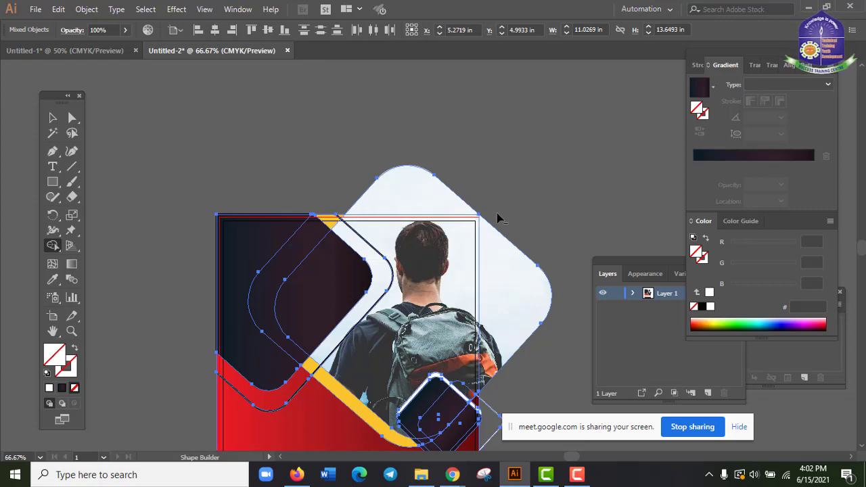
- Remove the part of the small white outline diamond that extends past the page's right edge with Shape Builder, and deselect everything
{"action": "scroll", "coordinate": [503, 237], "scroll_direction": "down", "scroll_amount": 1}
{"action": "key", "text": "ctrl+equal"}
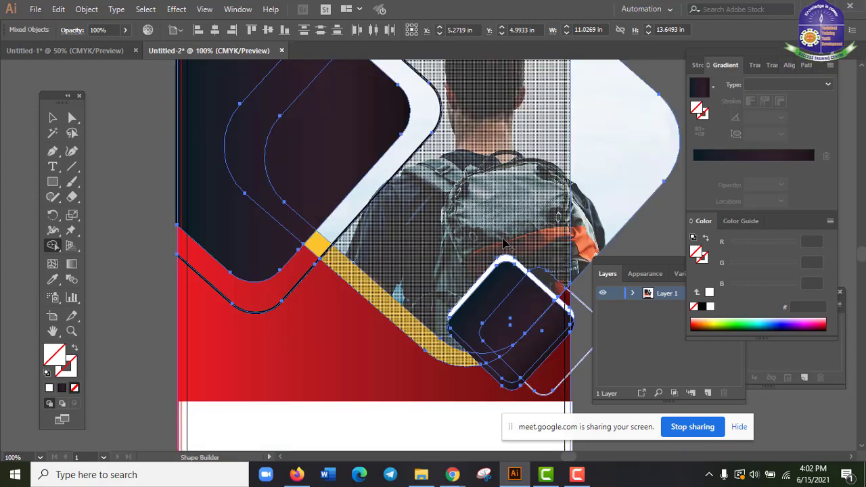
{"action": "left_click_drag", "start_coordinate": [502, 235], "coordinate": [459, 234]}
{"action": "left_click_drag", "start_coordinate": [504, 368], "coordinate": [503, 321]}
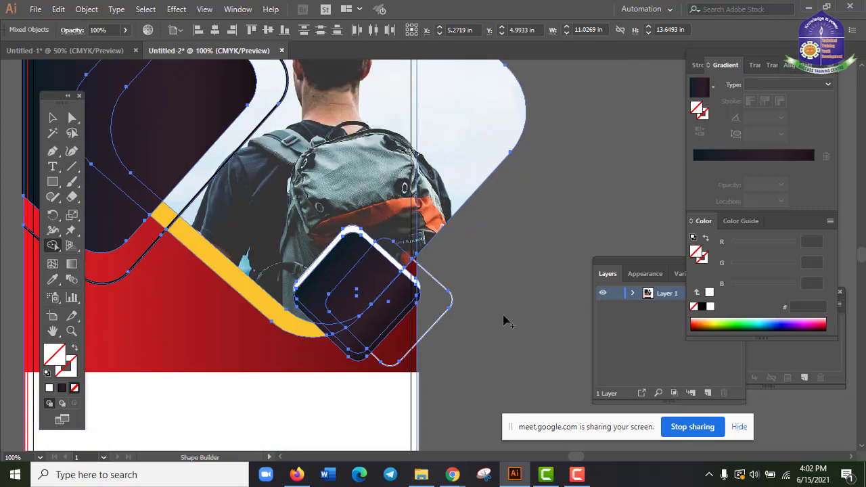
{"action": "left_click", "coordinate": [445, 289], "text": "alt"}
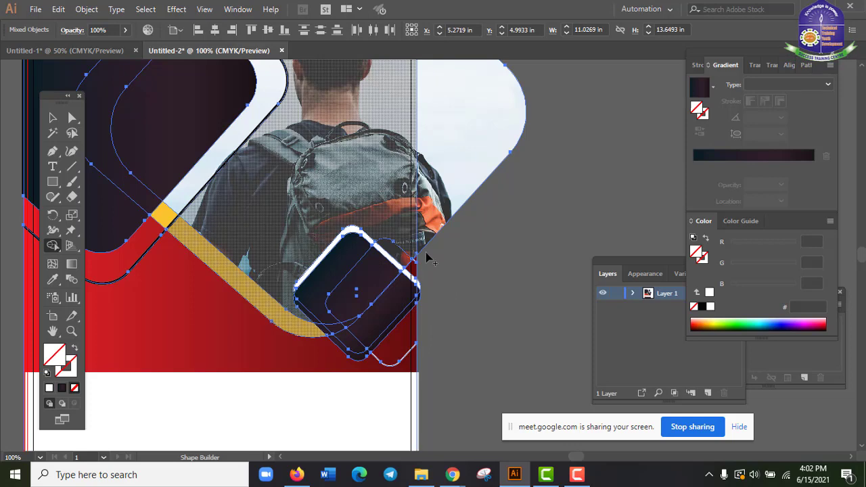
{"action": "scroll", "coordinate": [437, 291], "scroll_direction": "down", "scroll_amount": 1}
{"action": "scroll", "coordinate": [439, 301], "scroll_direction": "down", "scroll_amount": 3}
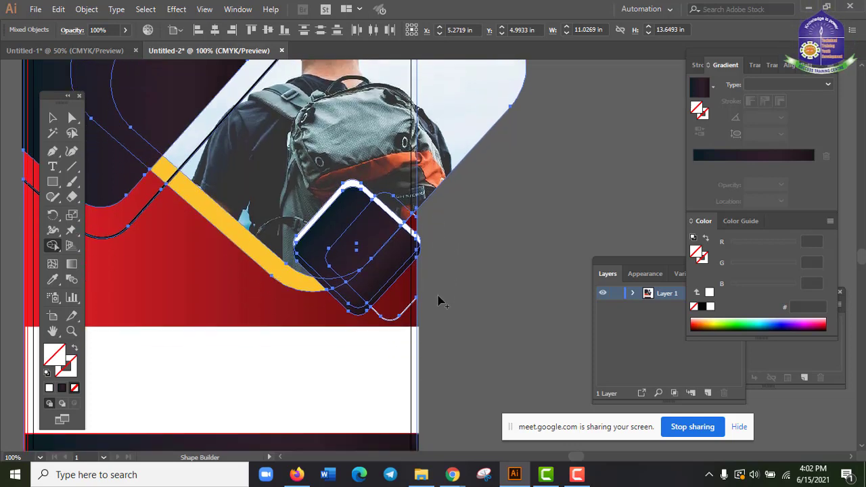
{"action": "scroll", "coordinate": [280, 255], "scroll_direction": "left", "scroll_amount": 2}
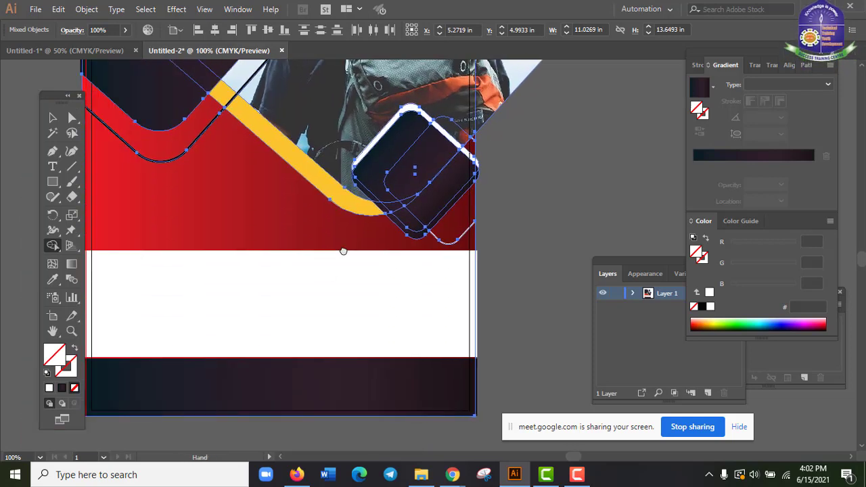
{"action": "key", "text": "ctrl+minus"}
{"action": "key", "text": "ctrl+minus"}
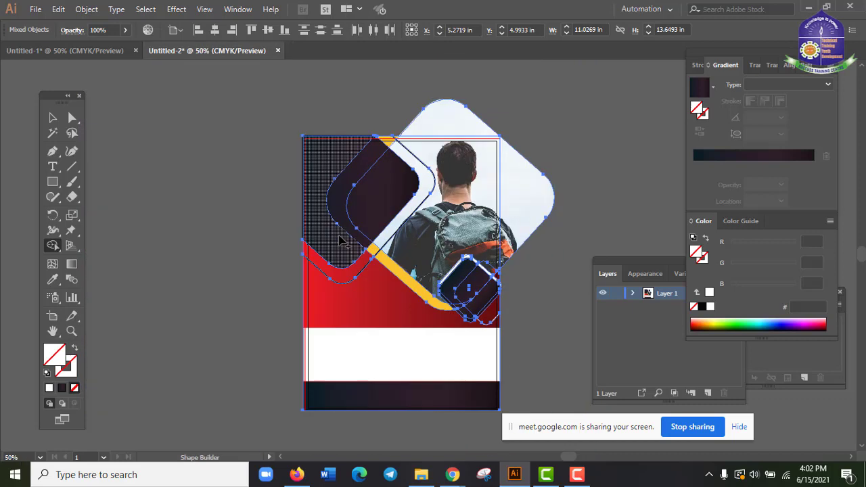
{"action": "left_click", "coordinate": [53, 117]}
{"action": "left_click", "coordinate": [178, 213]}
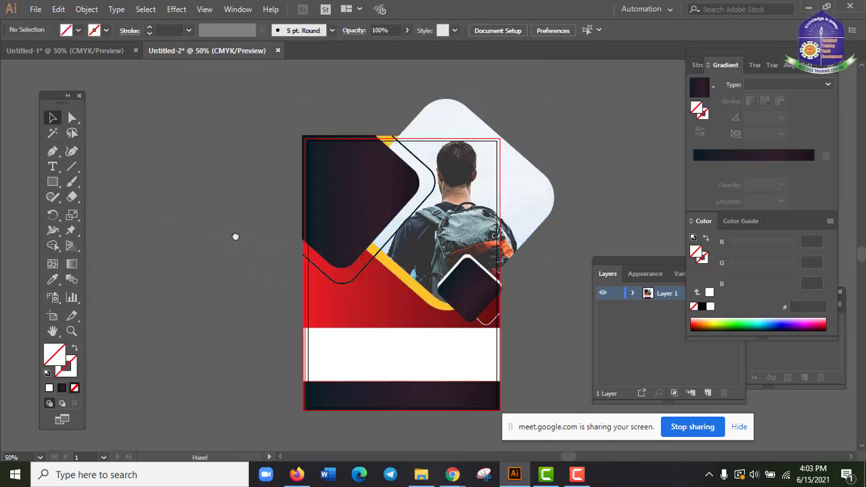
- Review the trimmed flyer layout, compare it with the Freepik flyer in Chrome, and return to Illustrator
{"action": "scroll", "coordinate": [235, 237], "scroll_direction": "right", "scroll_amount": 1}
{"action": "key", "text": "ctrl+plus"}
{"action": "key", "text": "ctrl+plus"}
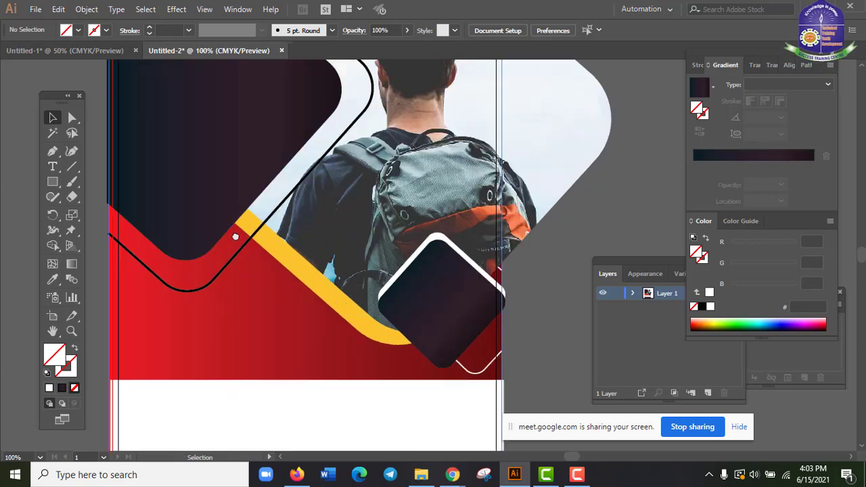
{"action": "left_click_drag", "start_coordinate": [314, 339], "coordinate": [319, 280]}
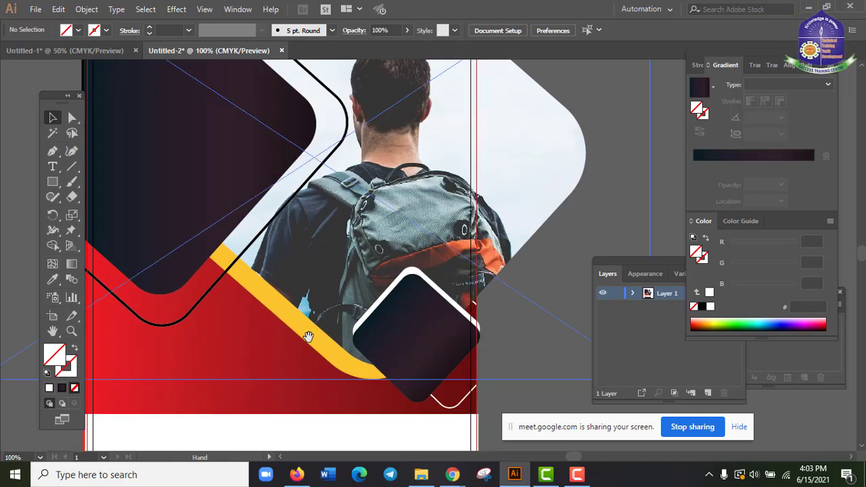
{"action": "left_click_drag", "start_coordinate": [308, 337], "coordinate": [315, 315]}
{"action": "key", "text": "ctrl+minus"}
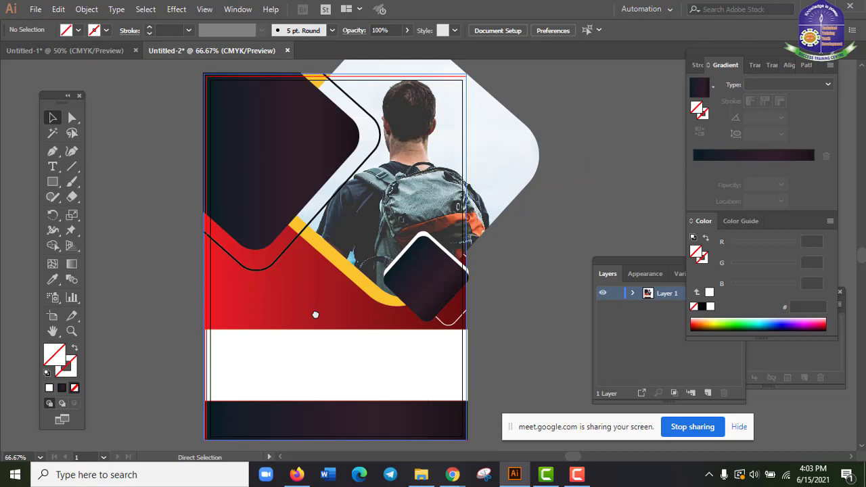
{"action": "scroll", "coordinate": [416, 347], "scroll_direction": "down", "scroll_amount": 2}
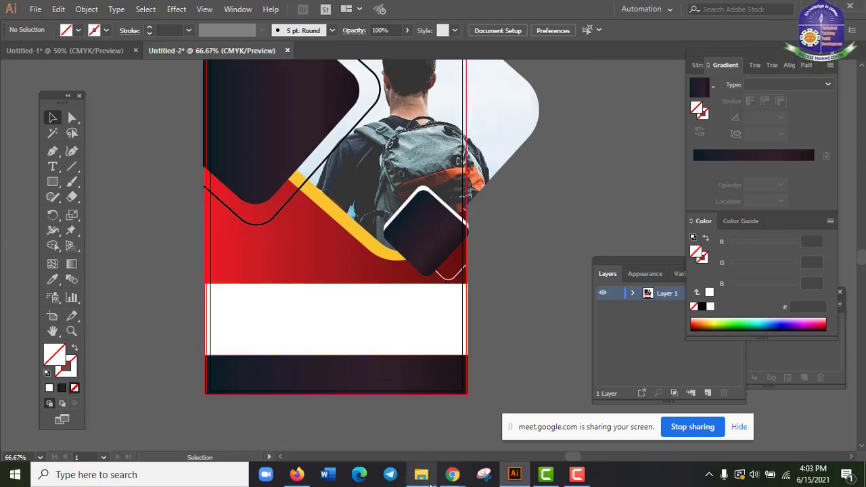
{"action": "mouse_move", "coordinate": [452, 476]}
{"action": "left_click", "coordinate": [371, 414]}
{"action": "scroll", "coordinate": [340, 350], "scroll_direction": "up", "scroll_amount": 1}
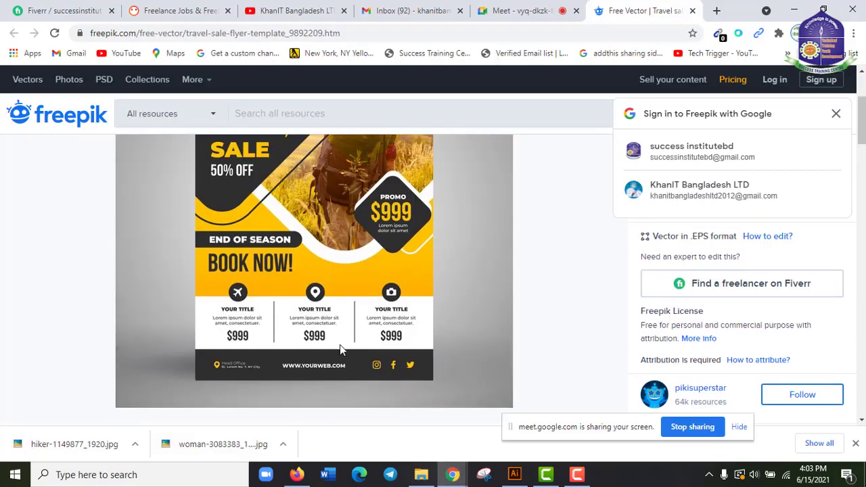
{"action": "scroll", "coordinate": [340, 349], "scroll_direction": "up", "scroll_amount": 2}
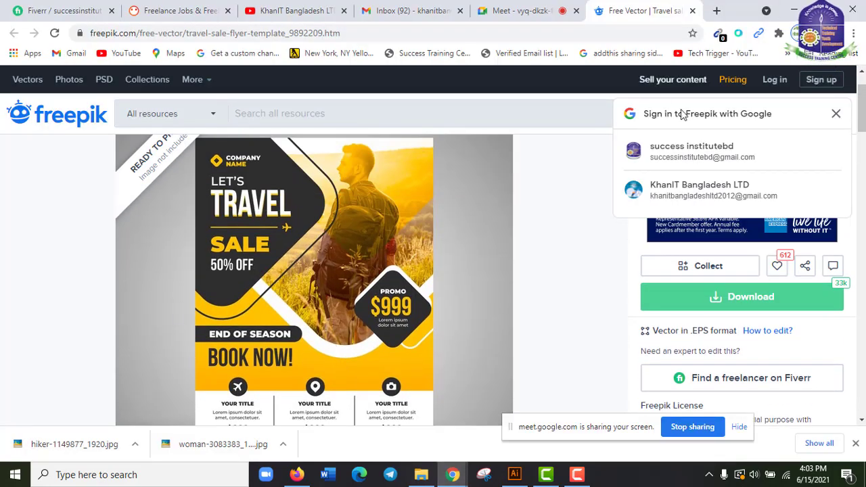
{"action": "left_click", "coordinate": [795, 9]}
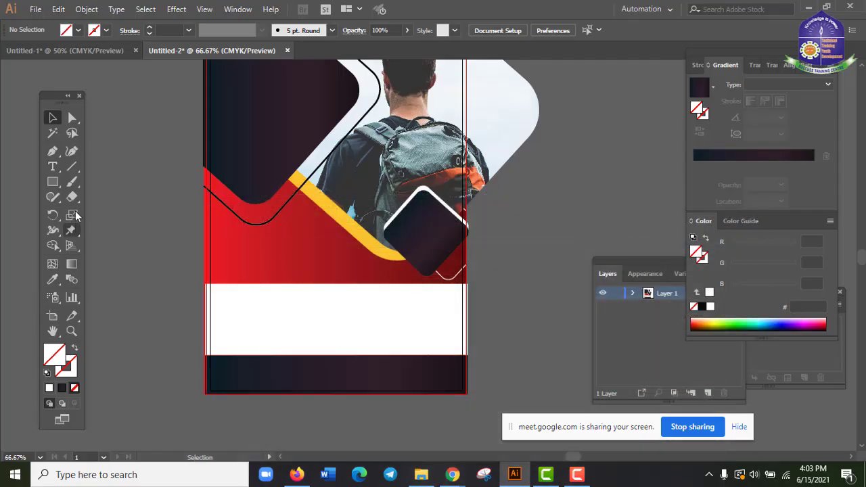
- Draw a long rounded rectangle across the left page edge in the red band and fill it with the dark band's gradient
{"action": "left_click", "coordinate": [52, 187]}
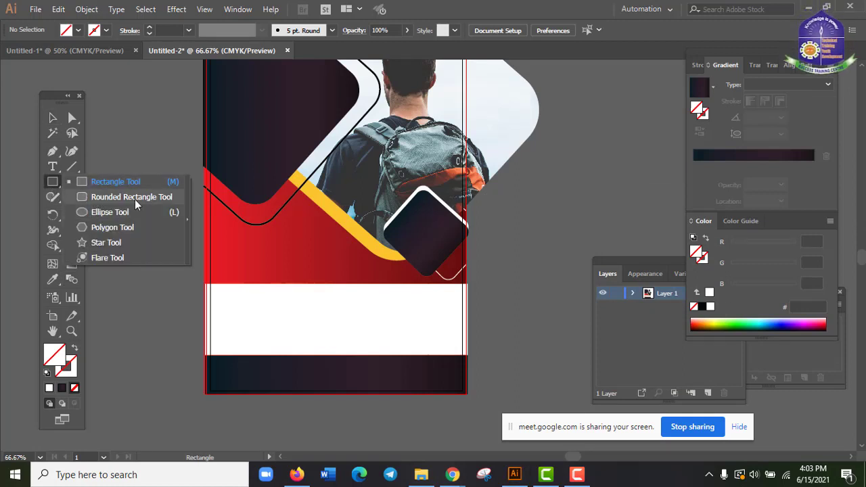
{"action": "left_click", "coordinate": [100, 201]}
{"action": "left_click_drag", "start_coordinate": [173, 250], "coordinate": [302, 270]}
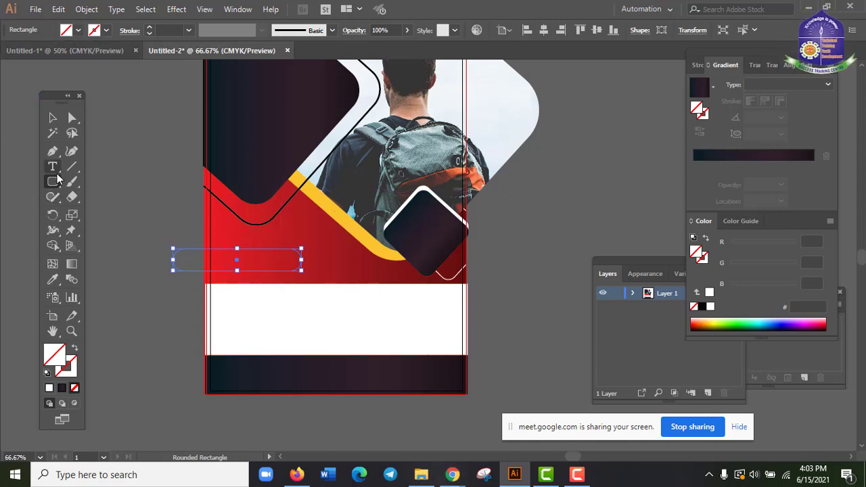
{"action": "left_click", "coordinate": [52, 279]}
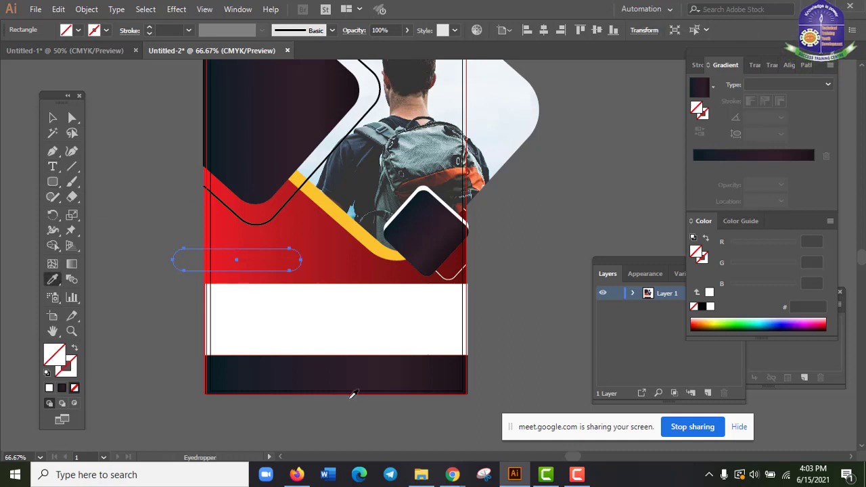
{"action": "left_click", "coordinate": [314, 362]}
{"action": "left_click", "coordinate": [56, 121]}
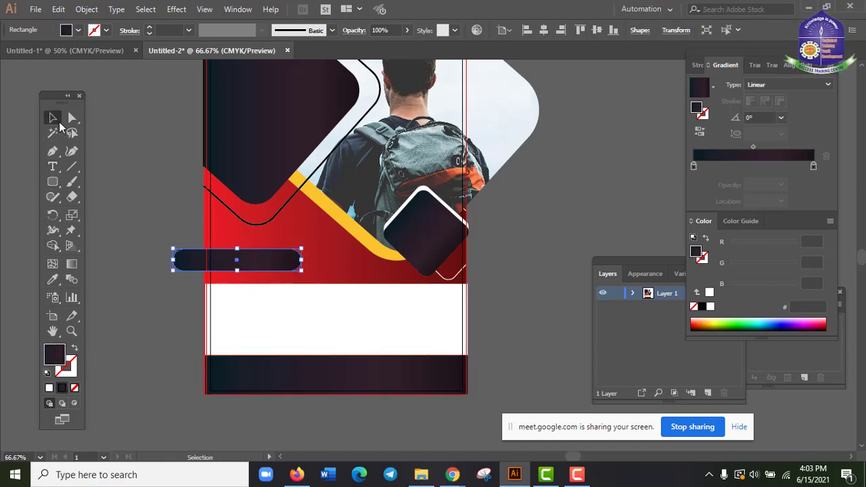
- Examine the END OF SEASON label and lower sections of the Freepik flyer in Chrome, comparing them with the new rounded bar in Illustrator
{"action": "mouse_move", "coordinate": [455, 473]}
{"action": "left_click", "coordinate": [411, 444]}
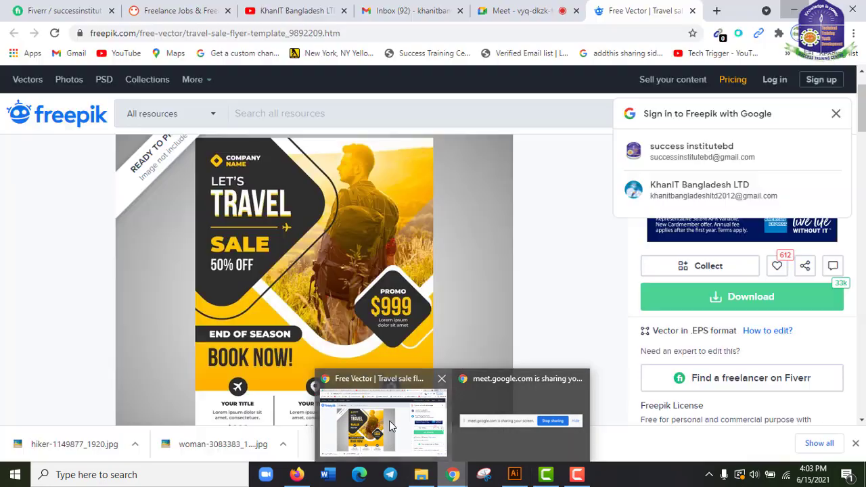
{"action": "scroll", "coordinate": [390, 406], "scroll_direction": "down", "scroll_amount": 5}
{"action": "scroll", "coordinate": [388, 370], "scroll_direction": "up", "scroll_amount": 3}
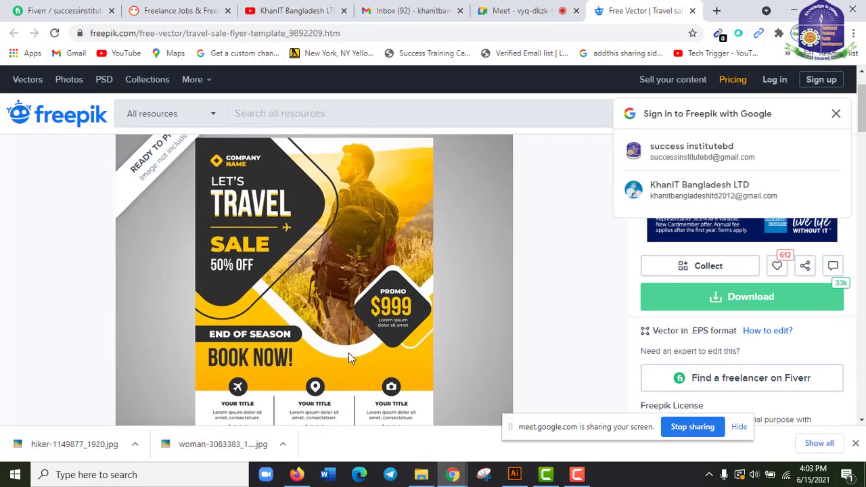
{"action": "left_click", "coordinate": [795, 11]}
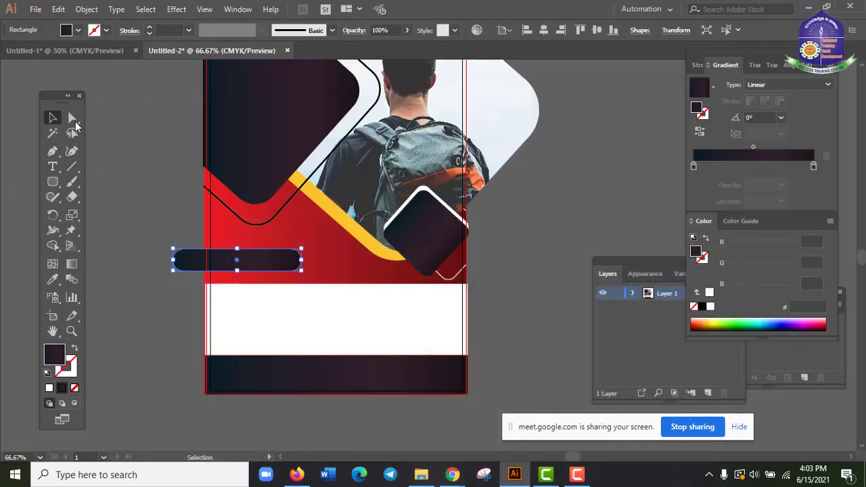
{"action": "mouse_move", "coordinate": [452, 475]}
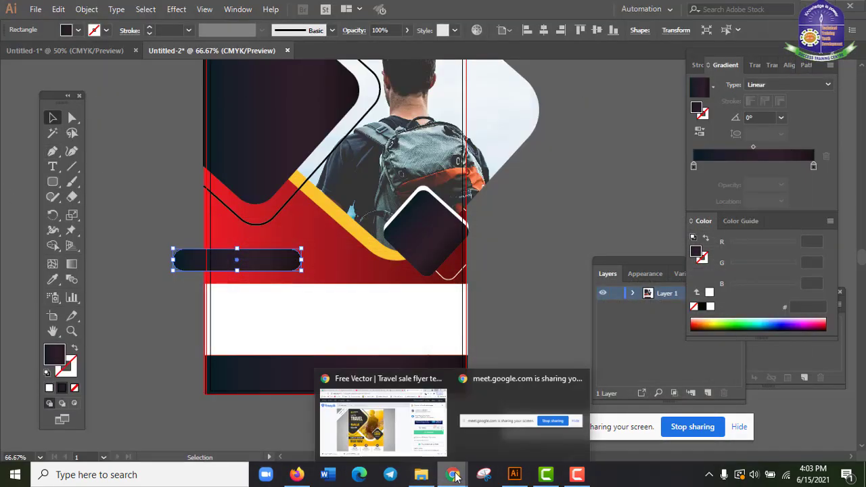
{"action": "left_click", "coordinate": [398, 428]}
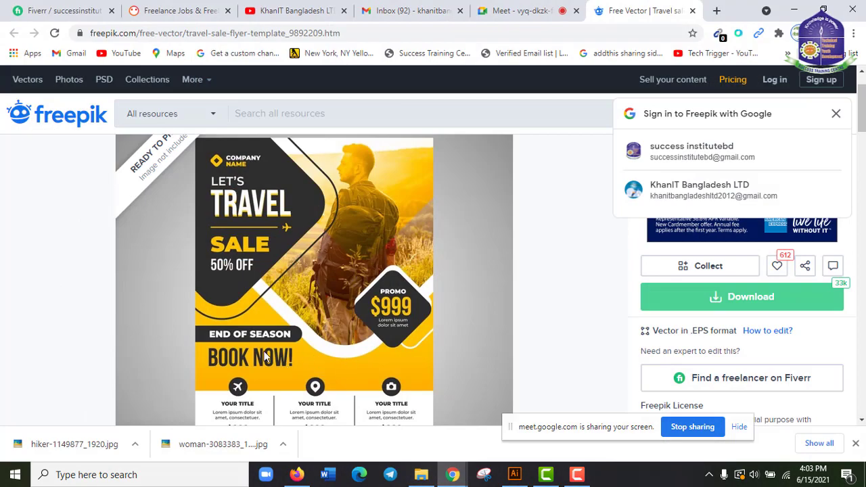
- Return to Illustrator, shift the dark rounded bar slightly left, and remove its part beyond the page's left edge with Shape Builder
{"action": "left_click", "coordinate": [789, 13]}
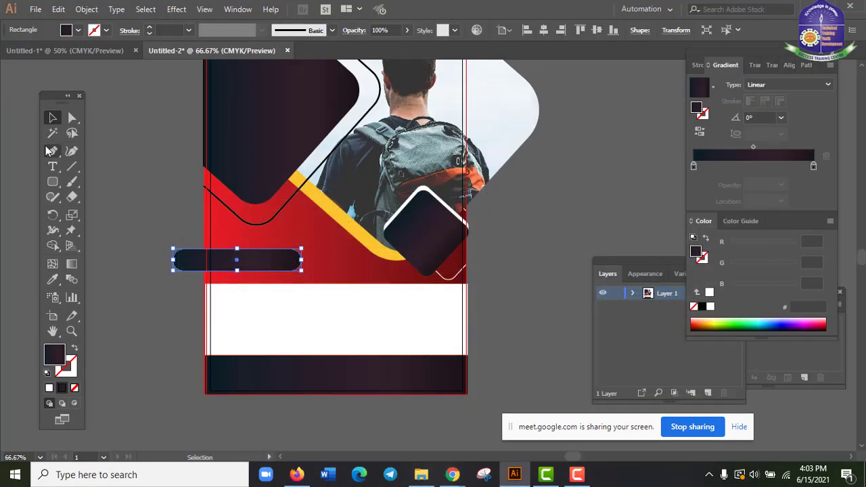
{"action": "left_click_drag", "start_coordinate": [263, 267], "coordinate": [255, 267]}
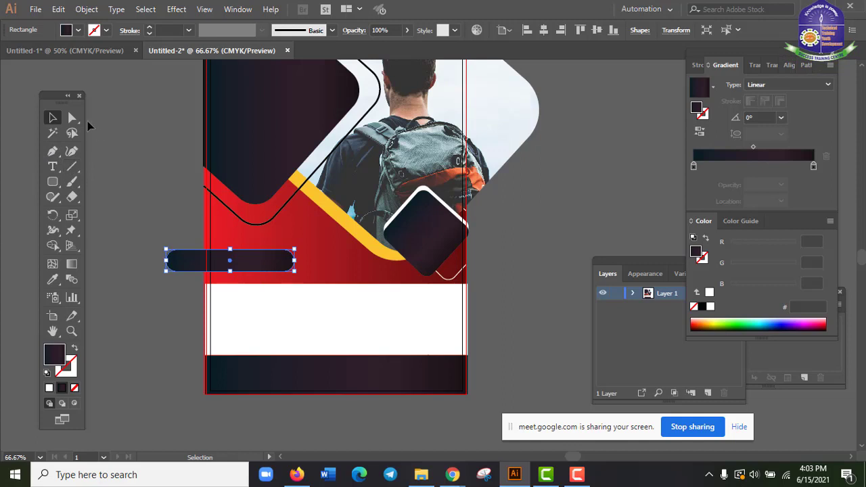
{"action": "left_click", "coordinate": [250, 299], "text": "shift"}
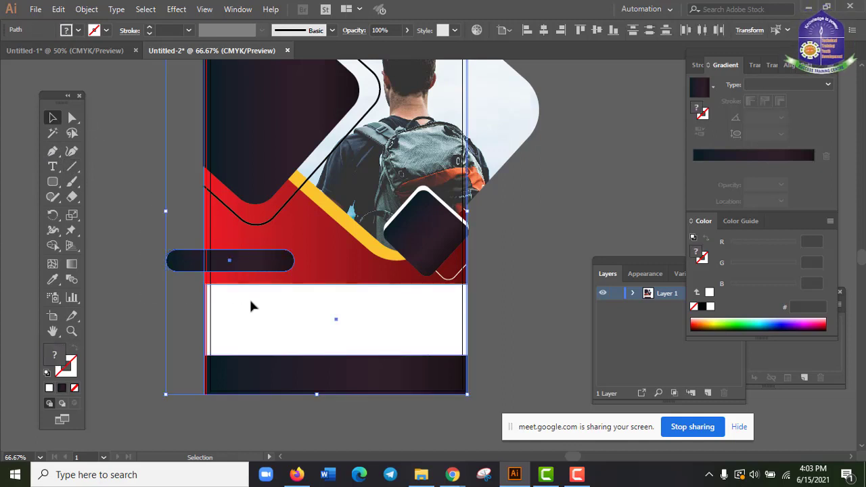
{"action": "left_click", "coordinate": [53, 247]}
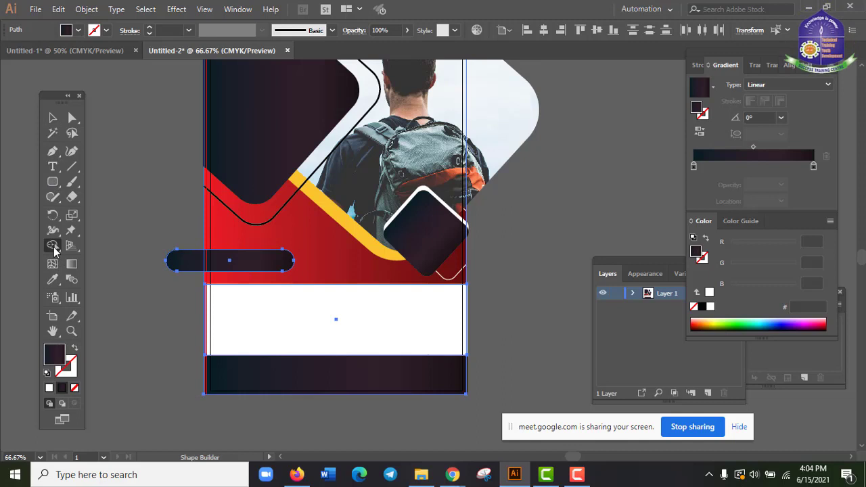
{"action": "left_click", "coordinate": [189, 262], "text": "alt"}
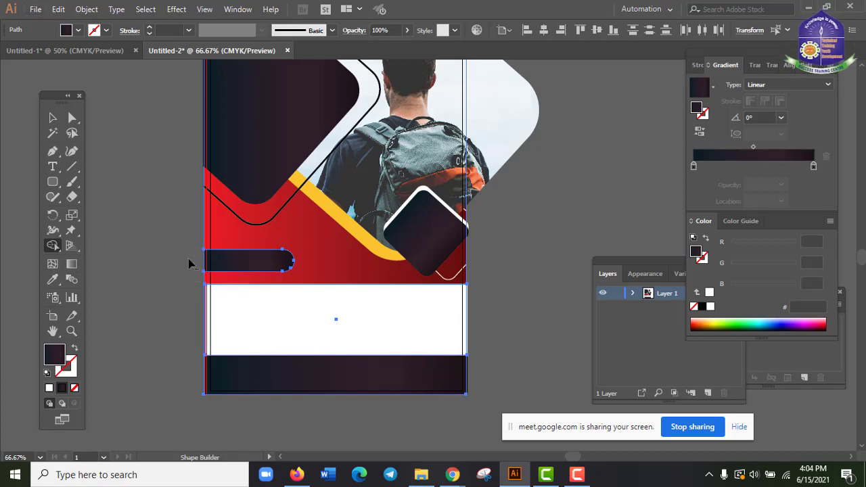
{"action": "left_click", "coordinate": [52, 118]}
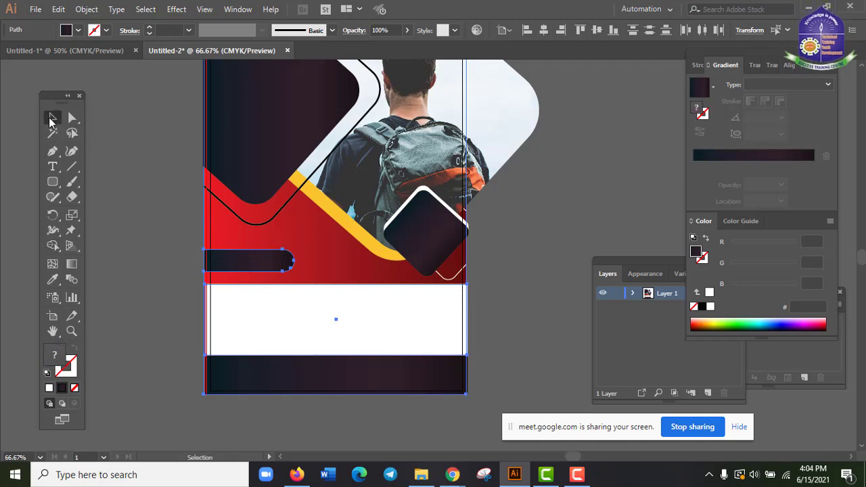
{"action": "left_click", "coordinate": [132, 195]}
- Lengthen the trimmed dark bar rightward toward the page centre, checking its proportions against the END OF SEASON label in Chrome
{"action": "left_click", "coordinate": [291, 264]}
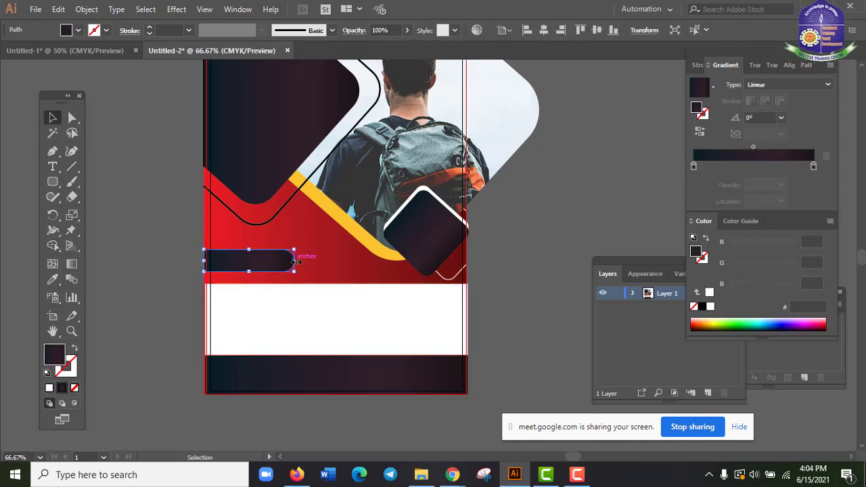
{"action": "left_click_drag", "start_coordinate": [297, 262], "coordinate": [310, 261]}
{"action": "mouse_move", "coordinate": [449, 478]}
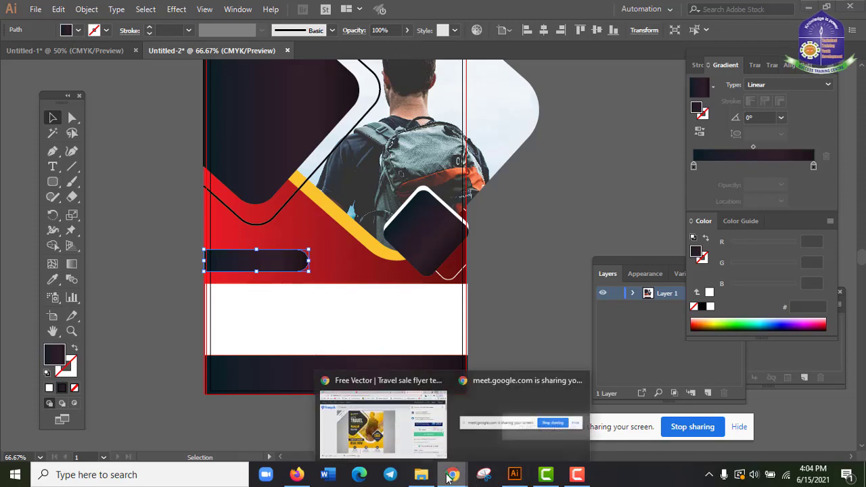
{"action": "left_click", "coordinate": [377, 416]}
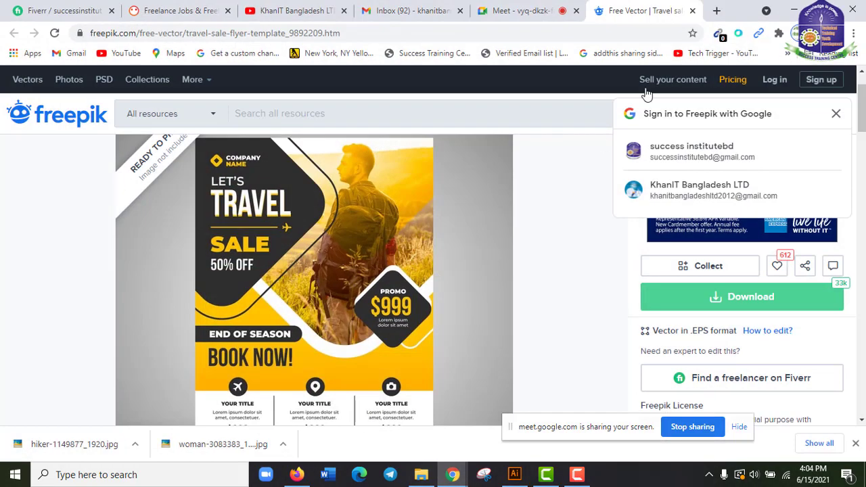
{"action": "left_click", "coordinate": [792, 5]}
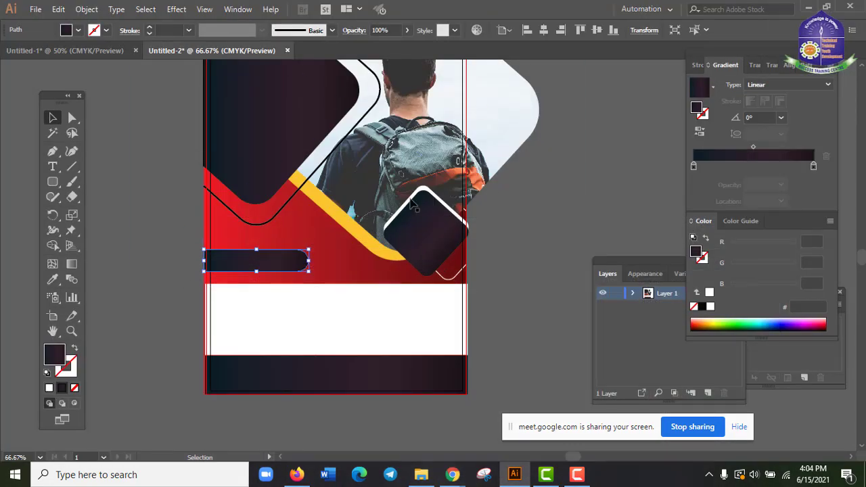
{"action": "left_click_drag", "start_coordinate": [308, 260], "coordinate": [336, 263]}
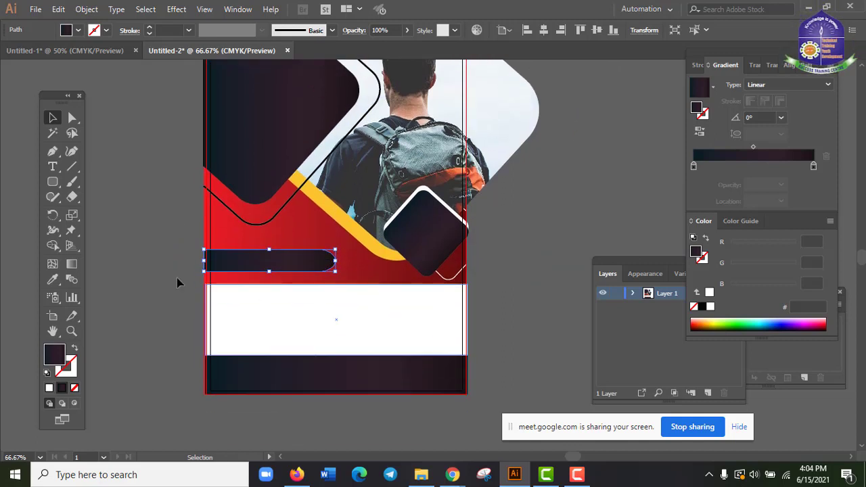
{"action": "left_click", "coordinate": [160, 237]}
- Shorten the dark bar slightly and shift it left so it overlaps the page's left edge, and deselect it
{"action": "scroll", "coordinate": [201, 152], "scroll_direction": "up", "scroll_amount": 2}
{"action": "left_click_drag", "start_coordinate": [193, 75], "coordinate": [516, 281]}
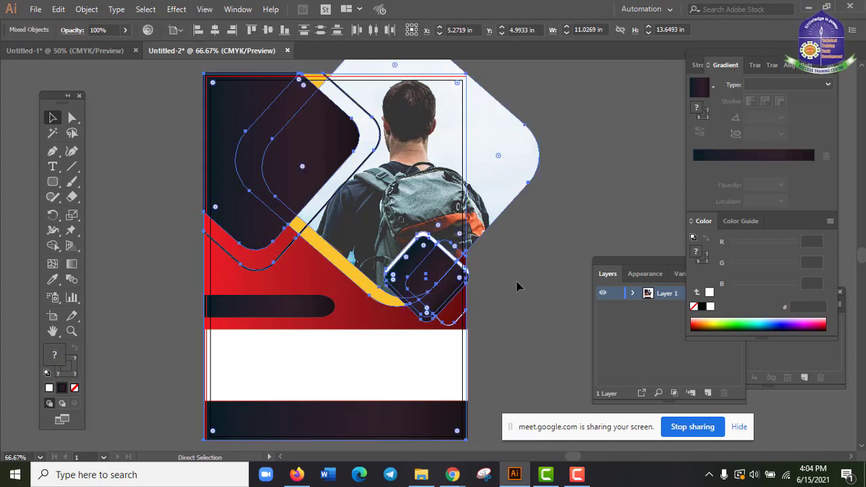
{"action": "left_click", "coordinate": [516, 282]}
{"action": "left_click", "coordinate": [321, 312]}
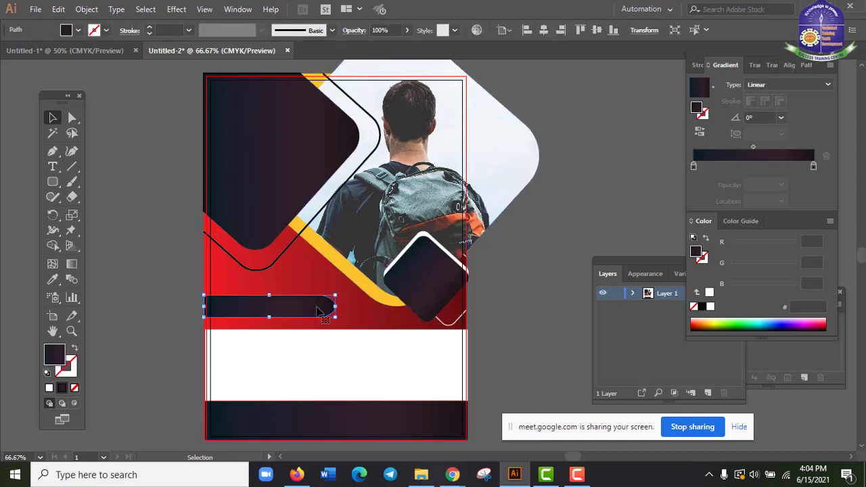
{"action": "left_click_drag", "start_coordinate": [335, 311], "coordinate": [308, 305]}
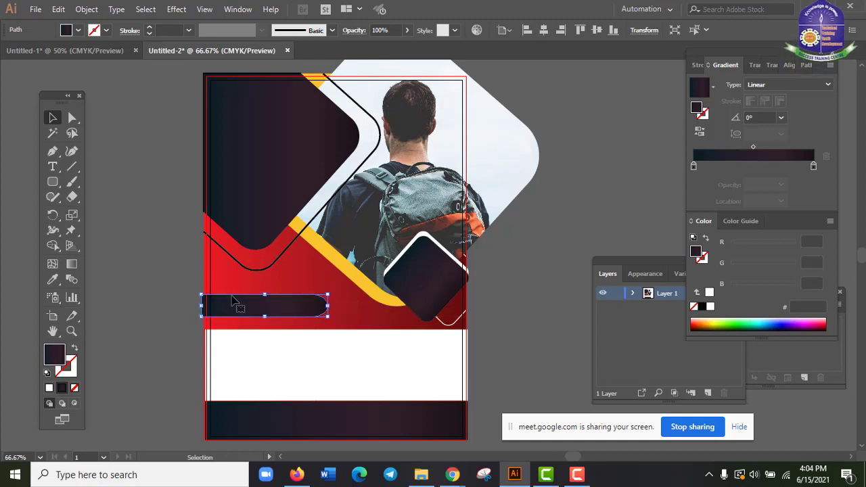
{"action": "left_click", "coordinate": [161, 300]}
{"action": "scroll", "coordinate": [161, 300], "scroll_direction": "down", "scroll_amount": 1}
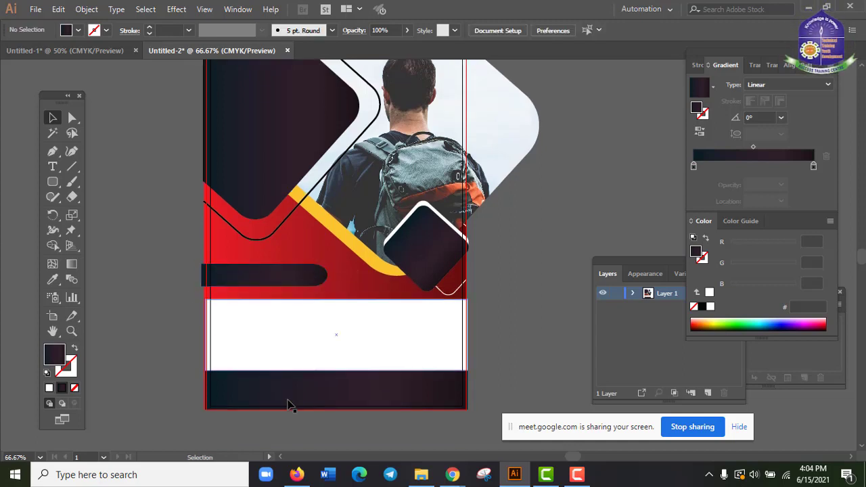
- Check the lower section of the Freepik flyer in Chrome, and draw a small dark gradient circle near the white band's top edge in Illustrator
{"action": "mouse_move", "coordinate": [453, 474]}
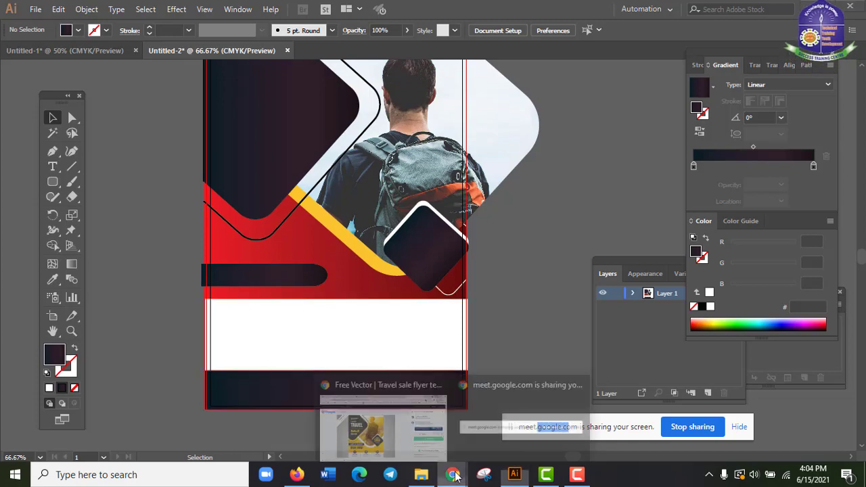
{"action": "left_click", "coordinate": [406, 433]}
{"action": "scroll", "coordinate": [373, 378], "scroll_direction": "down", "scroll_amount": 2}
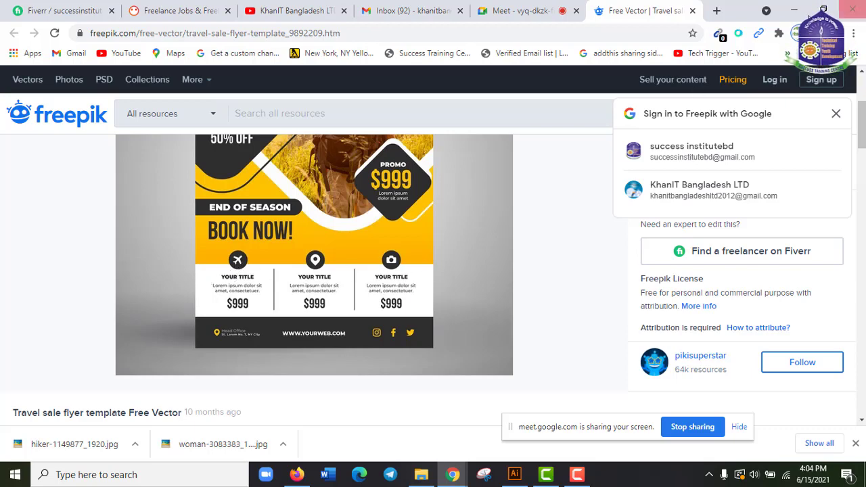
{"action": "left_click", "coordinate": [796, 10]}
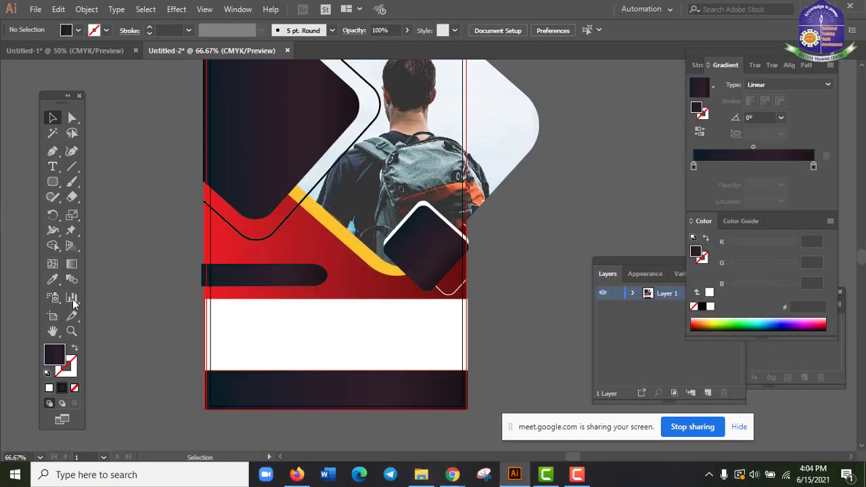
{"action": "left_click", "coordinate": [53, 181]}
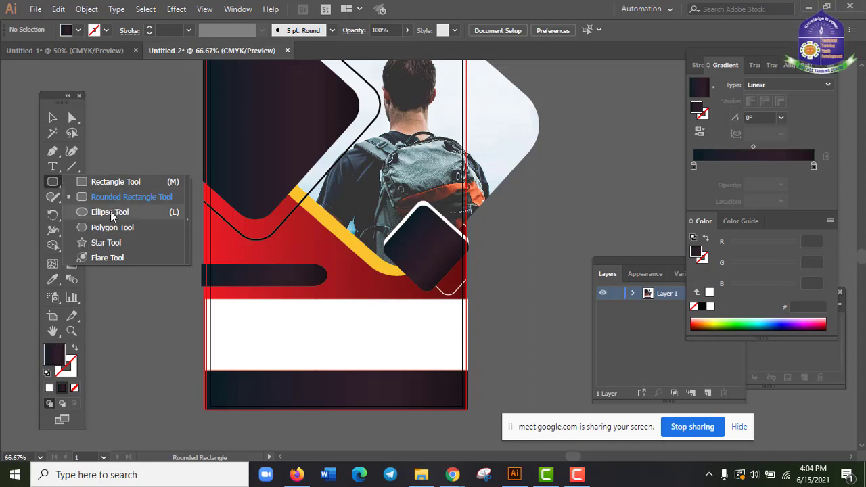
{"action": "left_click", "coordinate": [109, 212]}
{"action": "left_click_drag", "start_coordinate": [287, 345], "coordinate": [283, 325]}
- Compare the layout with the Freepik flyer in Chrome, and raise and shorten the dark bar in Illustrator to clear space above the circle
{"action": "mouse_move", "coordinate": [453, 475]}
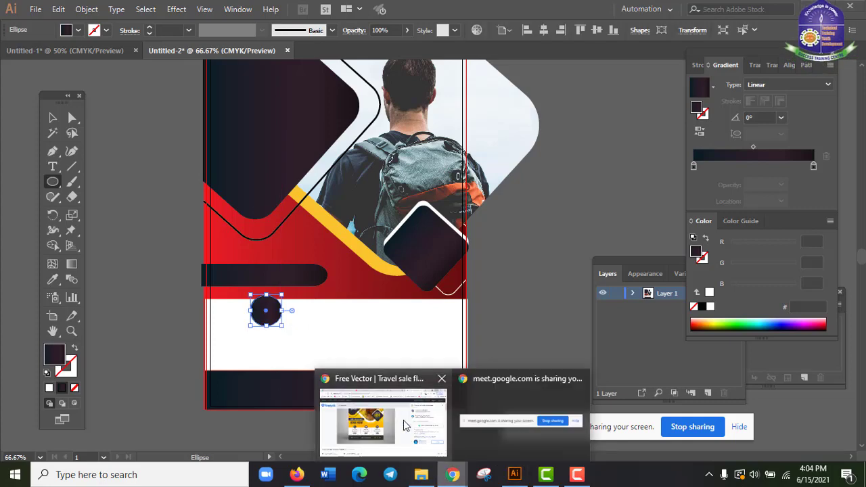
{"action": "left_click", "coordinate": [392, 407]}
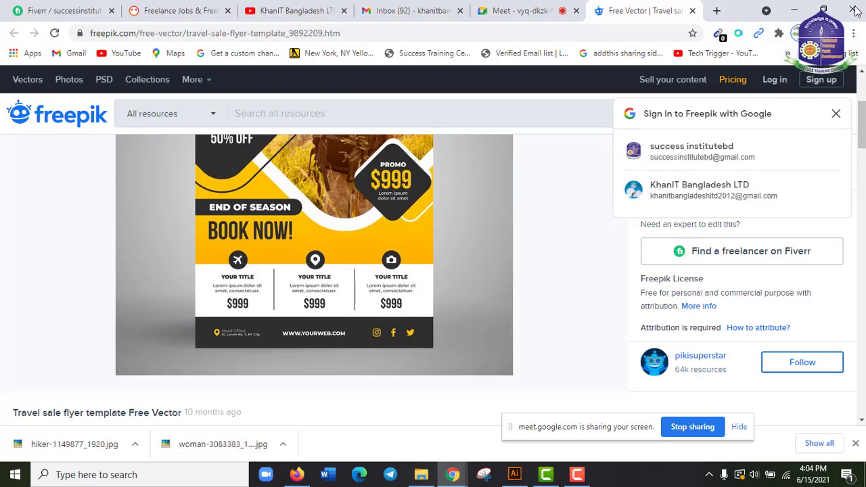
{"action": "left_click", "coordinate": [795, 10]}
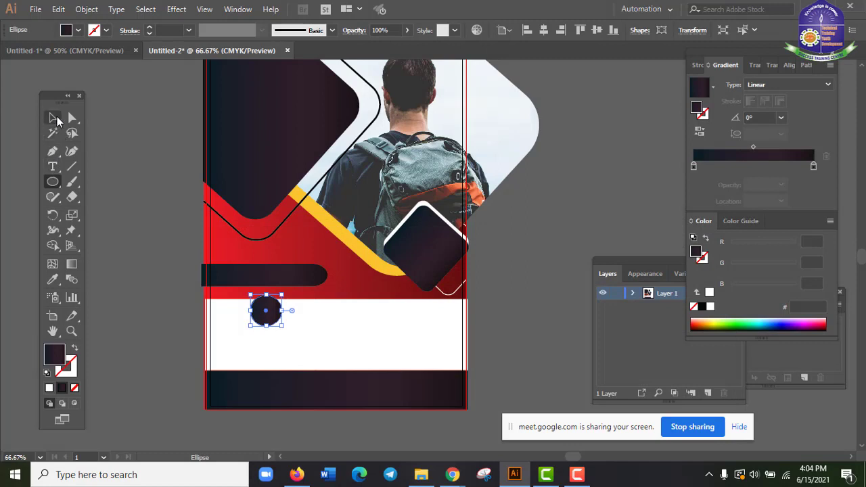
{"action": "left_click", "coordinate": [54, 117]}
{"action": "left_click", "coordinate": [298, 286]}
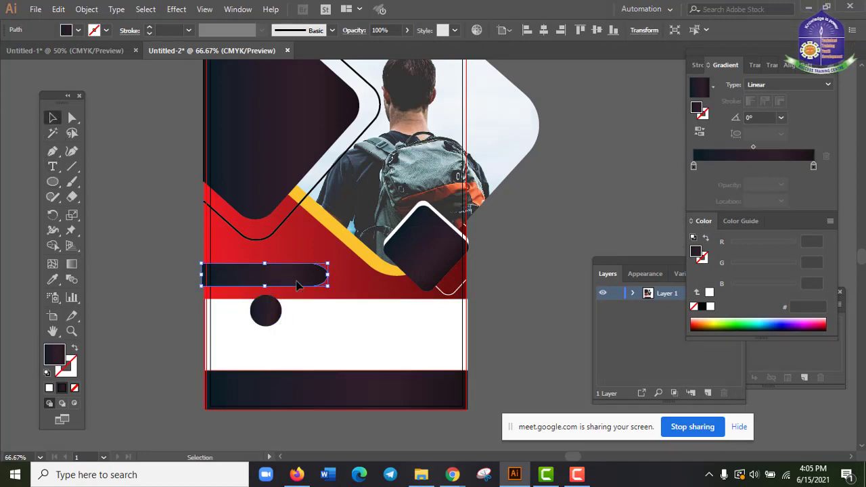
{"action": "left_click_drag", "start_coordinate": [298, 285], "coordinate": [293, 264]}
- Nudge the circle up to straddle the red and white bands, and place two copies to its right to form a row of three
{"action": "left_click", "coordinate": [279, 305]}
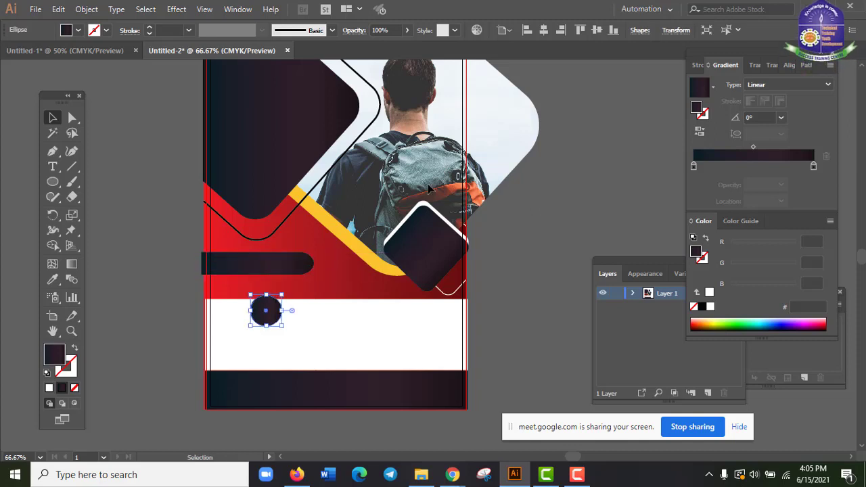
{"action": "key", "text": "Up"}
{"action": "key", "text": "Up"}
{"action": "key", "text": "Up"}
{"action": "key", "text": "Up"}
{"action": "key", "text": "Up"}
{"action": "key", "text": "Up"}
{"action": "key", "text": "Up"}
{"action": "key", "text": "Up"}
{"action": "key", "text": "Up"}
{"action": "key", "text": "Up"}
{"action": "key", "text": "Up"}
{"action": "key", "text": "Up"}
{"action": "key", "text": "Up"}
{"action": "key", "text": "Up"}
{"action": "key", "text": "Up"}
{"action": "key", "text": "Up"}
{"action": "key", "text": "Up"}
{"action": "key", "text": "Up"}
{"action": "key", "text": "Up"}
{"action": "key", "text": "Up"}
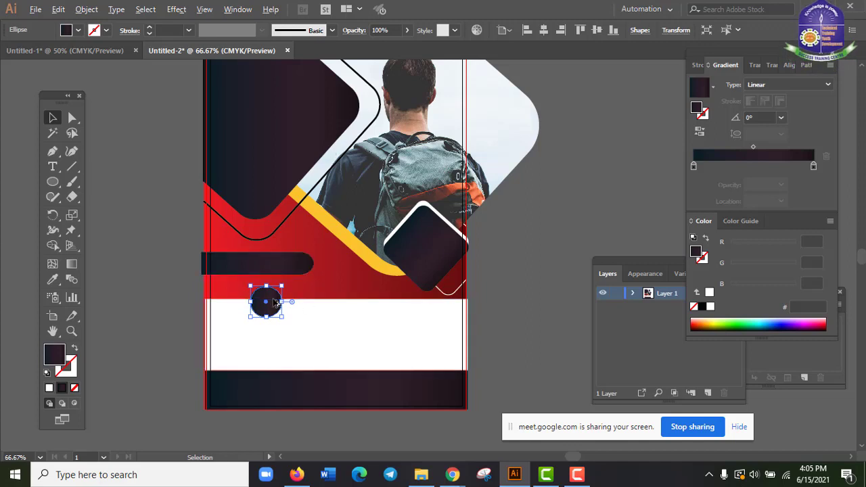
{"action": "left_click_drag", "start_coordinate": [270, 309], "coordinate": [415, 311]}
{"action": "left_click", "coordinate": [481, 315]}
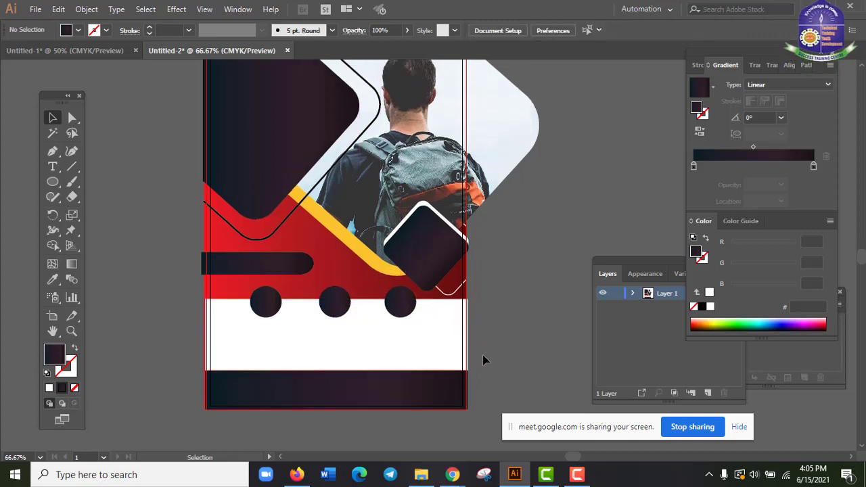
- Check the column dividers on the Freepik flyer in Chrome, and draw a vertical line in the white band between the first two circles
{"action": "scroll", "coordinate": [483, 356], "scroll_direction": "down", "scroll_amount": 1}
{"action": "mouse_move", "coordinate": [467, 477]}
{"action": "left_click", "coordinate": [416, 419]}
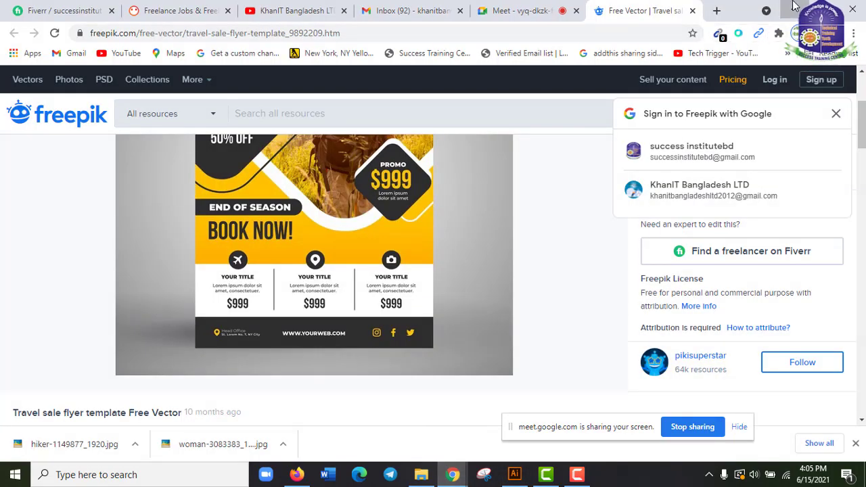
{"action": "left_click", "coordinate": [795, 5]}
{"action": "left_click", "coordinate": [72, 166]}
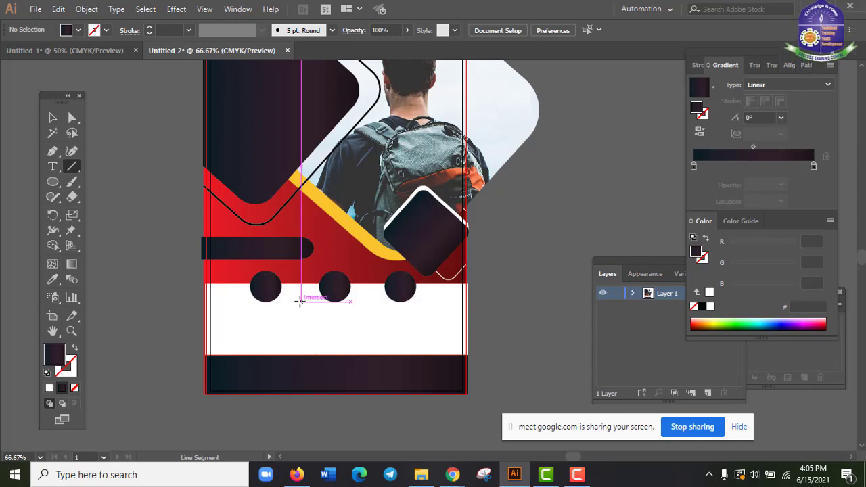
{"action": "left_click", "coordinate": [71, 171]}
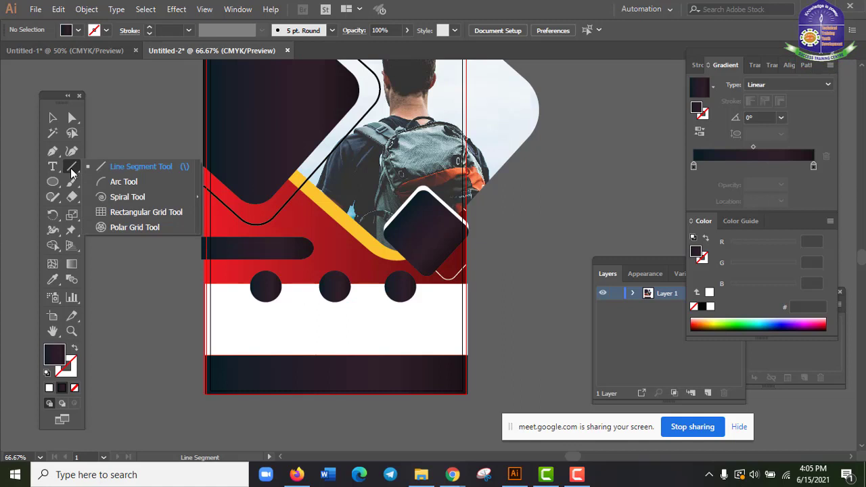
{"action": "left_click", "coordinate": [71, 171]}
{"action": "left_click", "coordinate": [71, 170]}
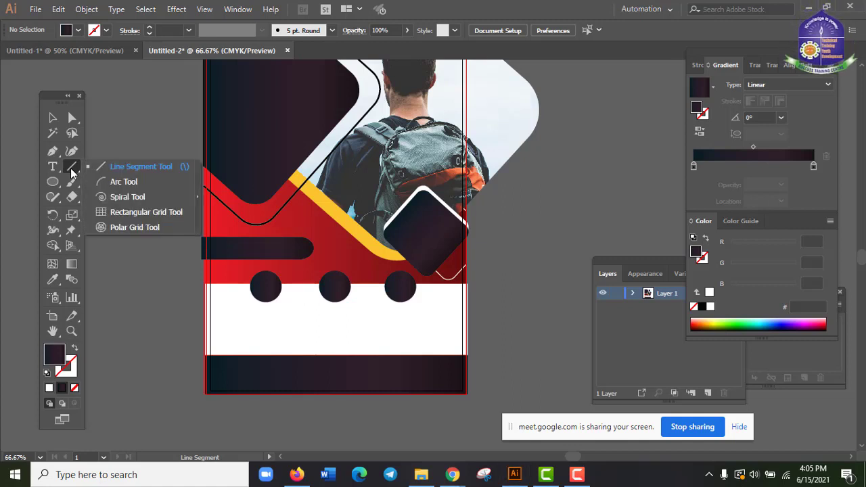
{"action": "left_click", "coordinate": [148, 169]}
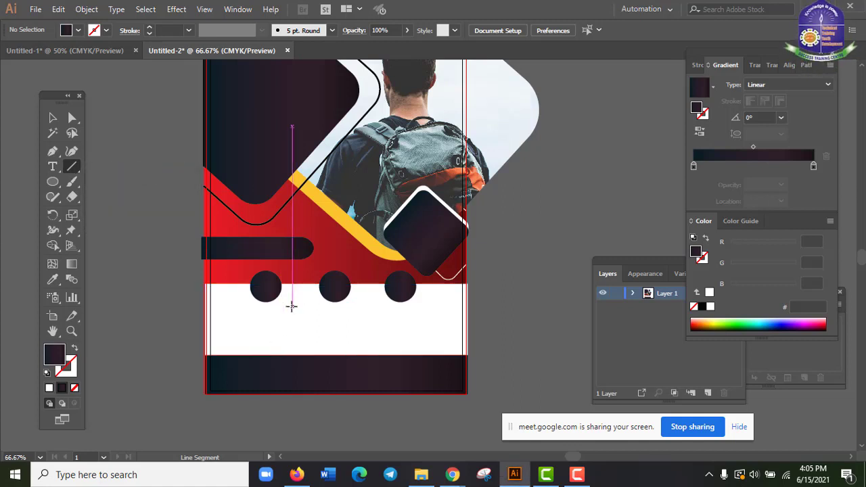
{"action": "left_click_drag", "start_coordinate": [298, 303], "coordinate": [299, 349]}
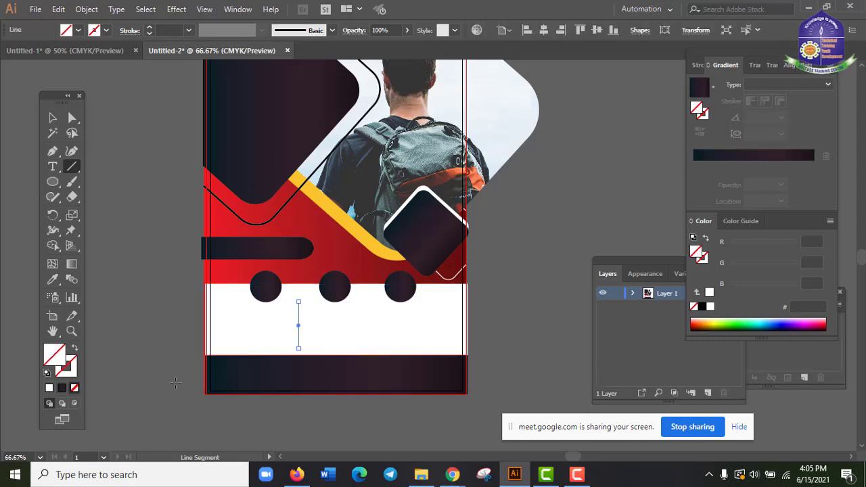
- Give the vertical divider line a black stroke of 2 pt
{"action": "left_click", "coordinate": [107, 31]}
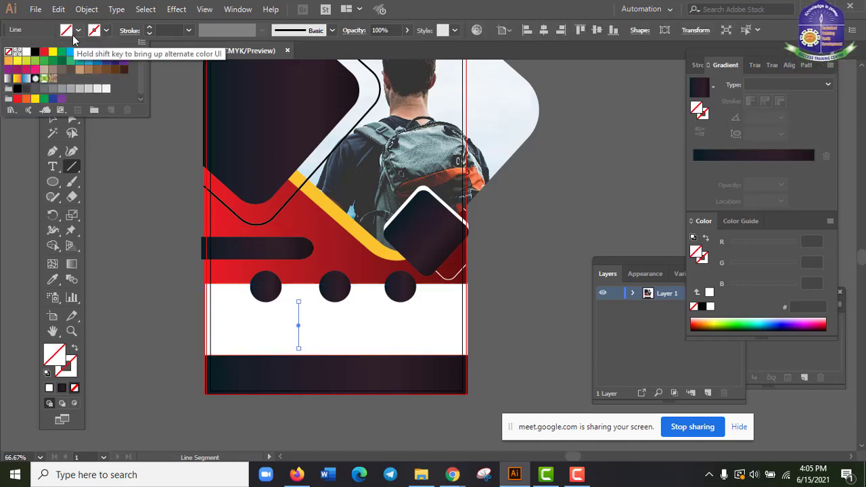
{"action": "left_click", "coordinate": [36, 54]}
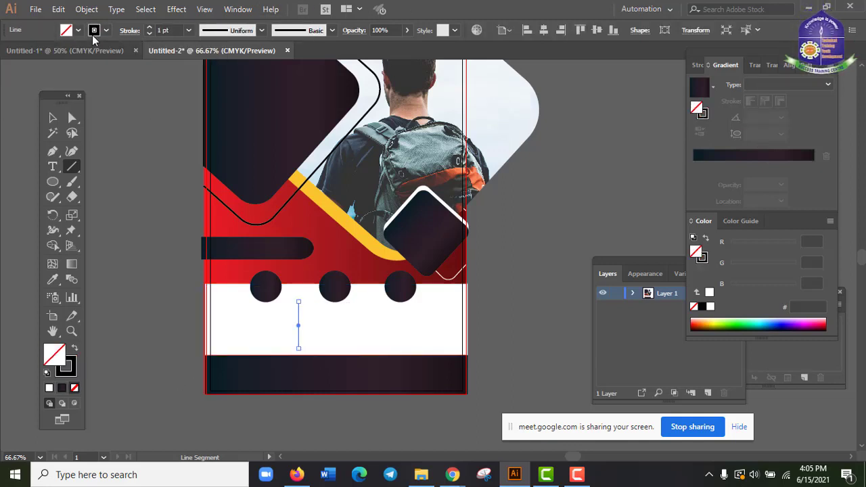
{"action": "left_click", "coordinate": [150, 27]}
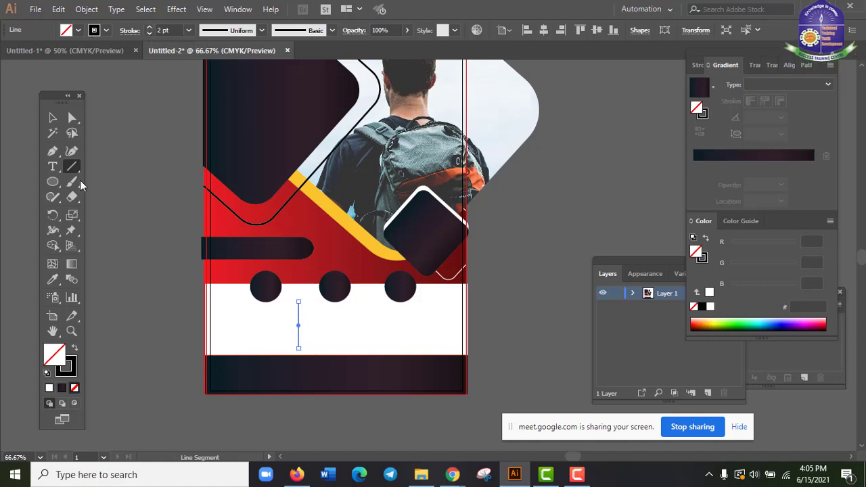
{"action": "left_click", "coordinate": [54, 119]}
{"action": "left_click", "coordinate": [534, 273]}
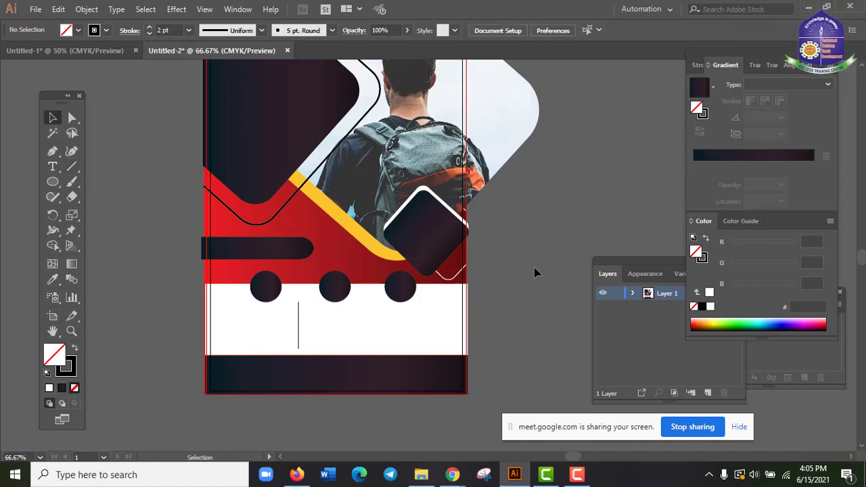
{"action": "left_click_drag", "start_coordinate": [327, 310], "coordinate": [265, 333]}
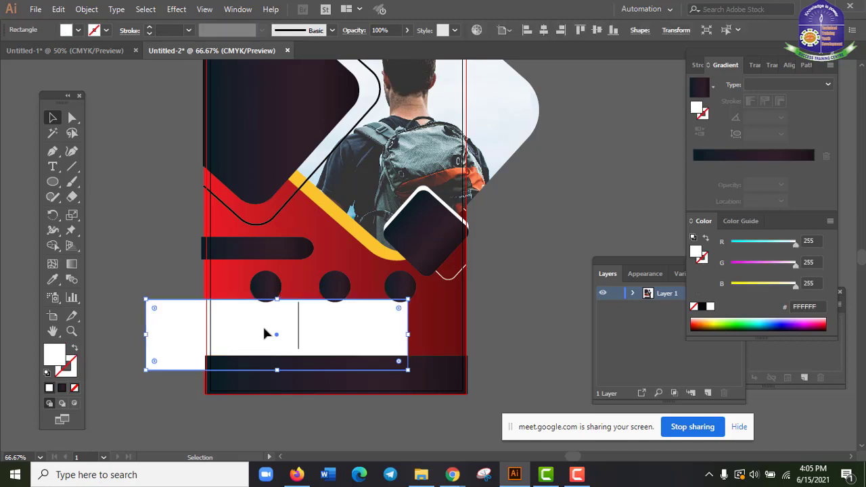
{"action": "key", "text": "ctrl+z"}
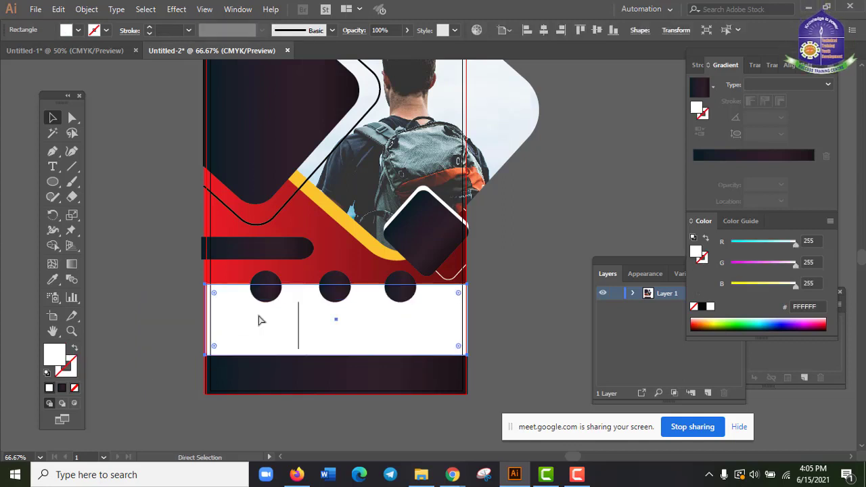
{"action": "key", "text": "ctrl+shift+a"}
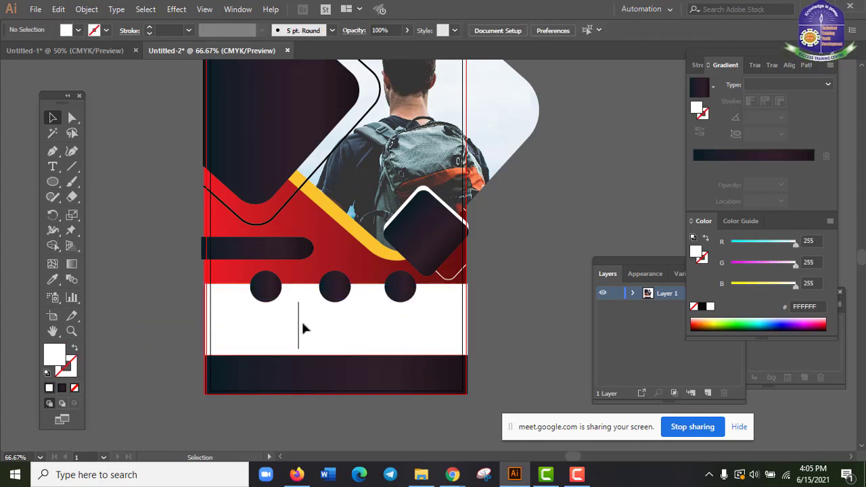
- Duplicate the vertical divider line and place the copy in the white band between the second and third circles
{"action": "left_click", "coordinate": [298, 328]}
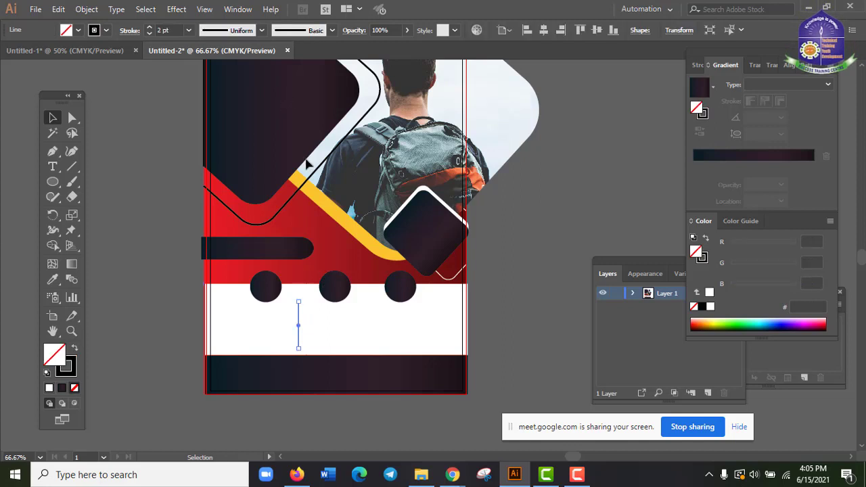
{"action": "key", "text": "ctrl+c"}
{"action": "key", "text": "ctrl"}
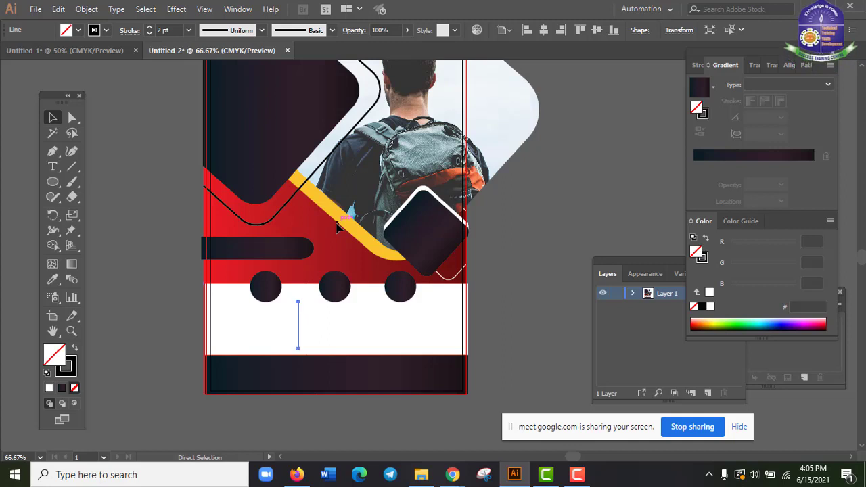
{"action": "key", "text": "alt+Right"}
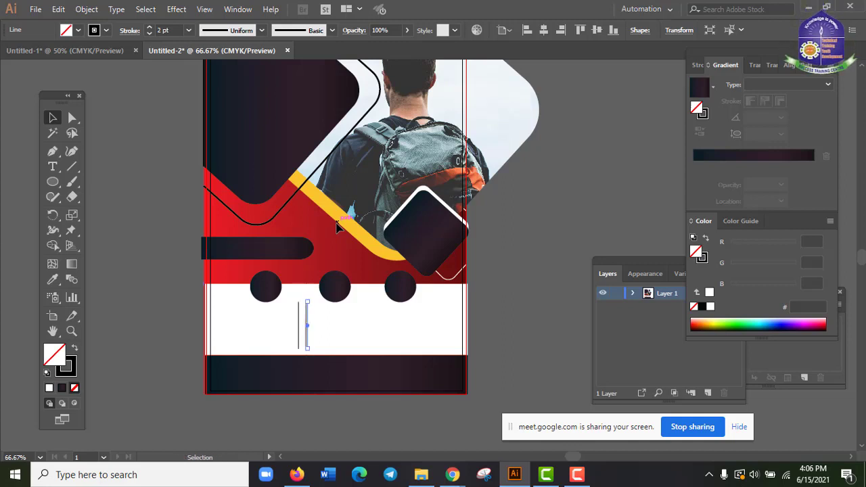
{"action": "key", "text": "shift+Right"}
{"action": "key", "text": "shift+Right"}
{"action": "key", "text": "shift+Right"}
{"action": "key", "text": "shift+Right"}
{"action": "key", "text": "shift+Right"}
{"action": "key", "text": "shift+Right"}
{"action": "key", "text": "shift+Right"}
{"action": "key", "text": "shift+Right"}
{"action": "key", "text": "shift+Right"}
{"action": "key", "text": "shift+Right"}
{"action": "key", "text": "shift+Right"}
{"action": "key", "text": "shift+Right"}
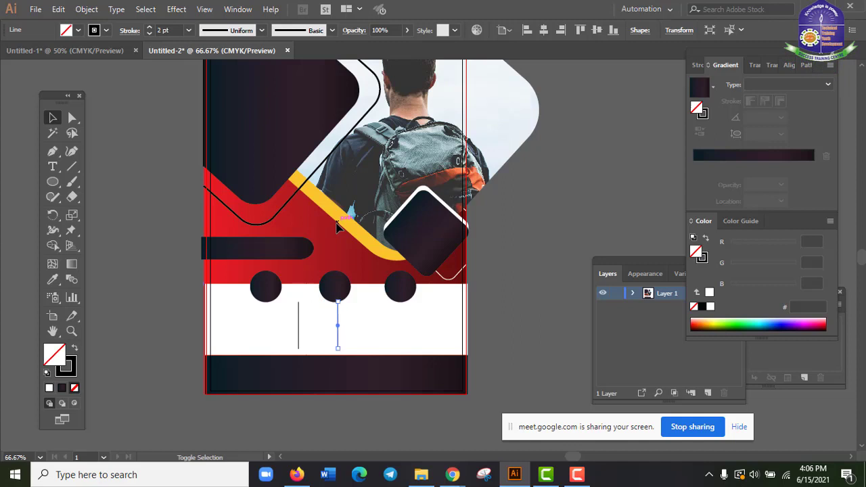
{"action": "key", "text": "shift+Right"}
{"action": "key", "text": "shift+Right"}
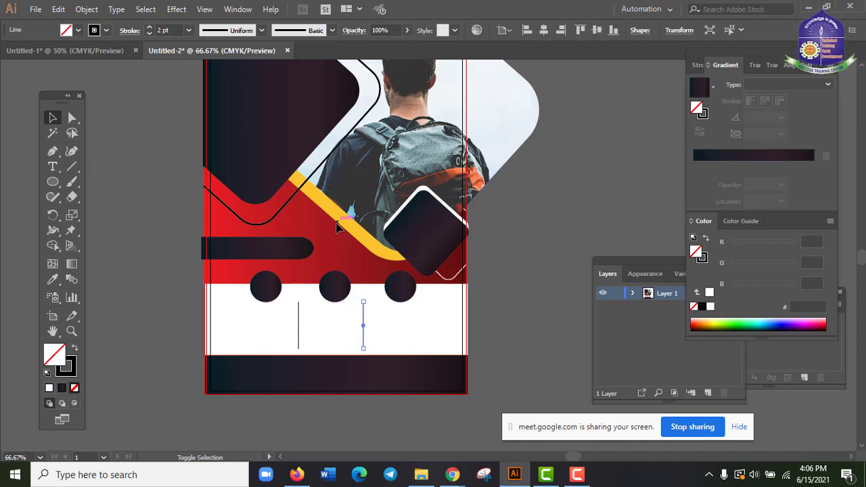
{"action": "left_click", "coordinate": [476, 294]}
{"action": "scroll", "coordinate": [488, 321], "scroll_direction": "down", "scroll_amount": 1}
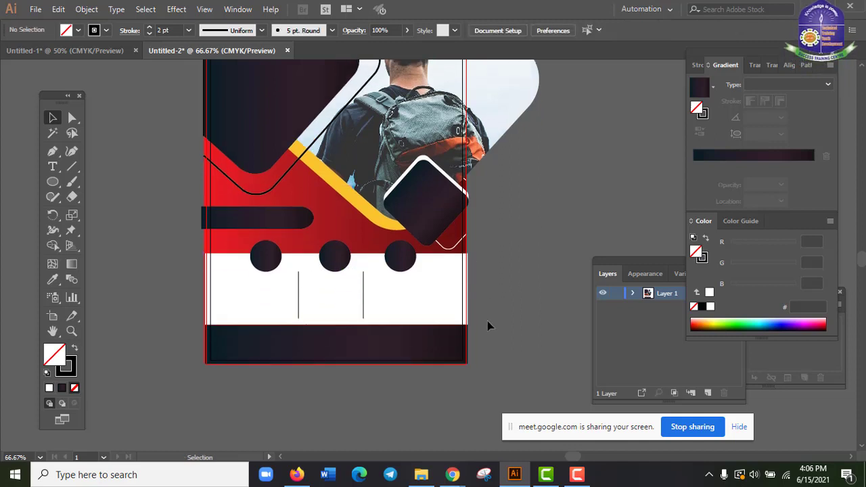
- Compare the circles, divider lines and footer bar with the Freepik flyer in Chrome, and review the layout in Illustrator
{"action": "left_click", "coordinate": [298, 298]}
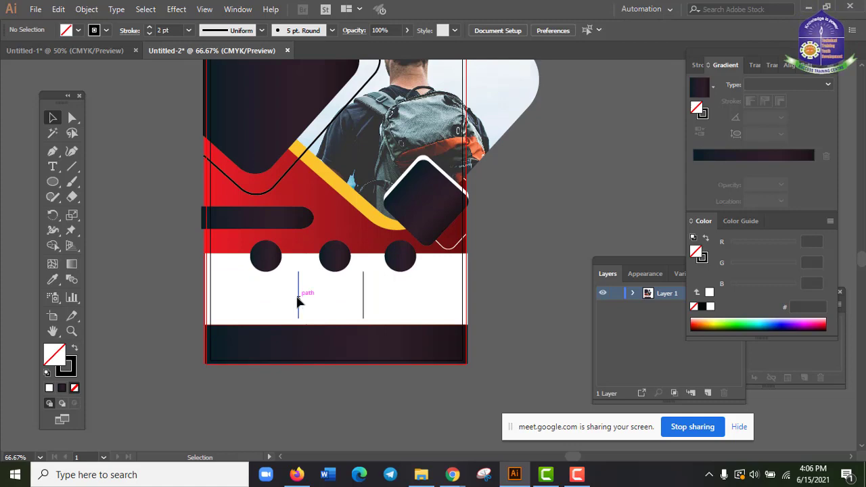
{"action": "mouse_move", "coordinate": [449, 478]}
{"action": "left_click", "coordinate": [406, 422]}
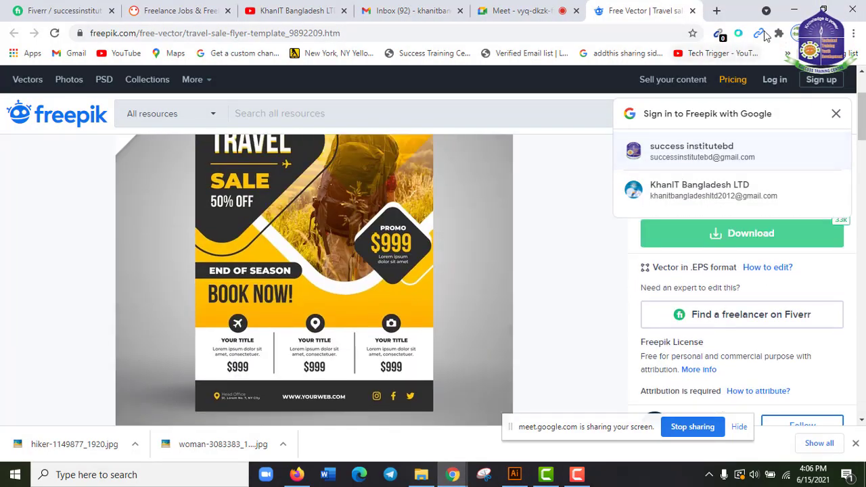
{"action": "left_click", "coordinate": [796, 10]}
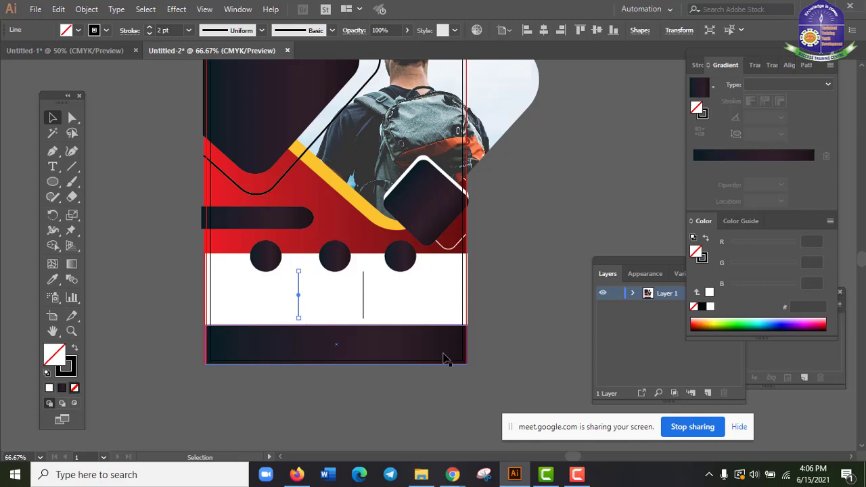
{"action": "scroll", "coordinate": [445, 352], "scroll_direction": "up", "scroll_amount": 2}
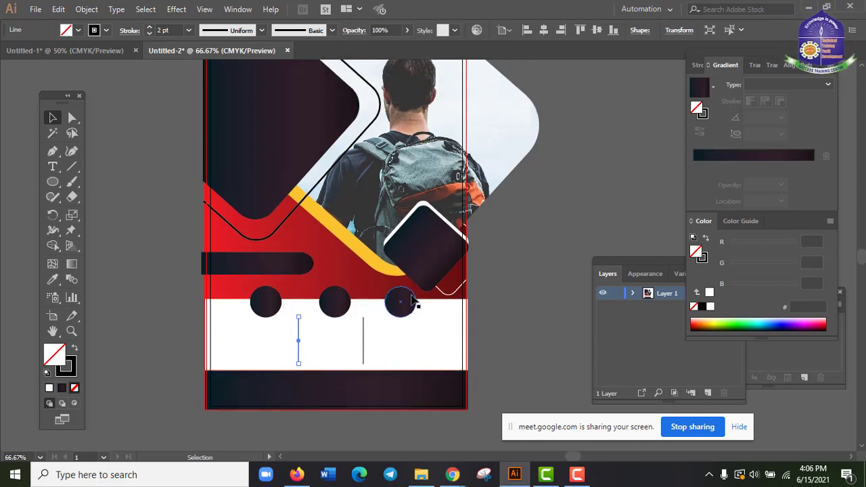
{"action": "scroll", "coordinate": [402, 331], "scroll_direction": "down", "scroll_amount": 1}
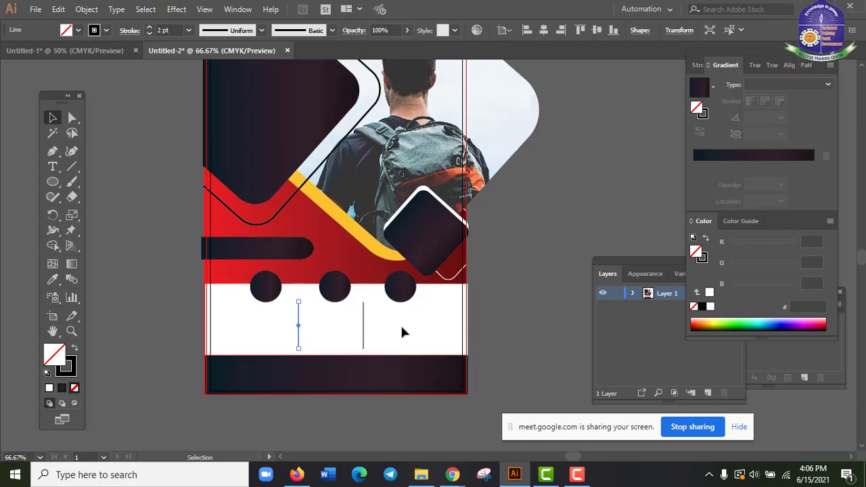
{"action": "scroll", "coordinate": [402, 338], "scroll_direction": "up", "scroll_amount": 2}
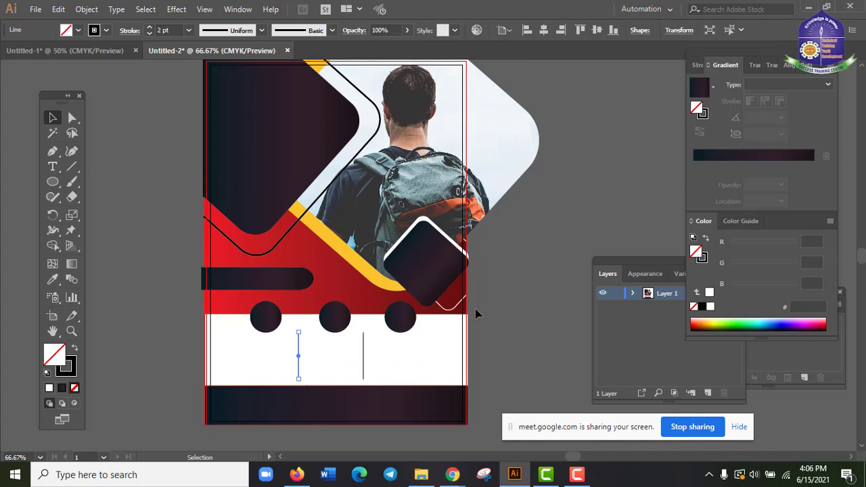
{"action": "scroll", "coordinate": [473, 356], "scroll_direction": "down", "scroll_amount": 1}
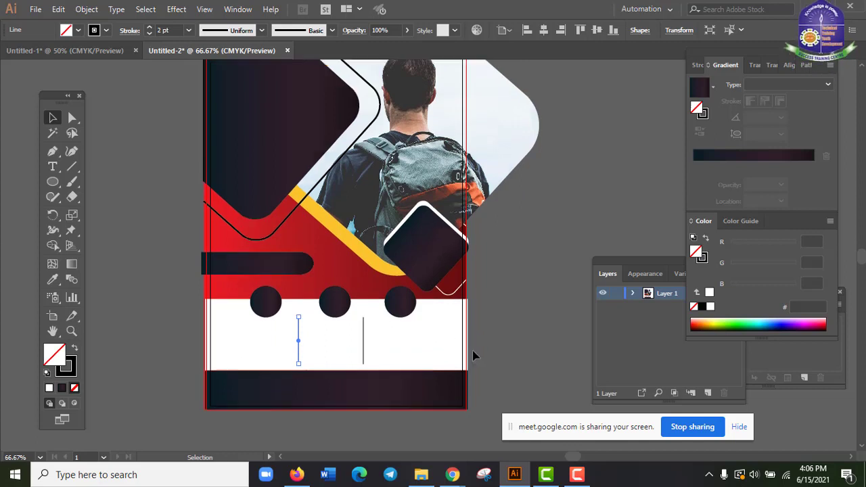
{"action": "scroll", "coordinate": [473, 355], "scroll_direction": "up", "scroll_amount": 1}
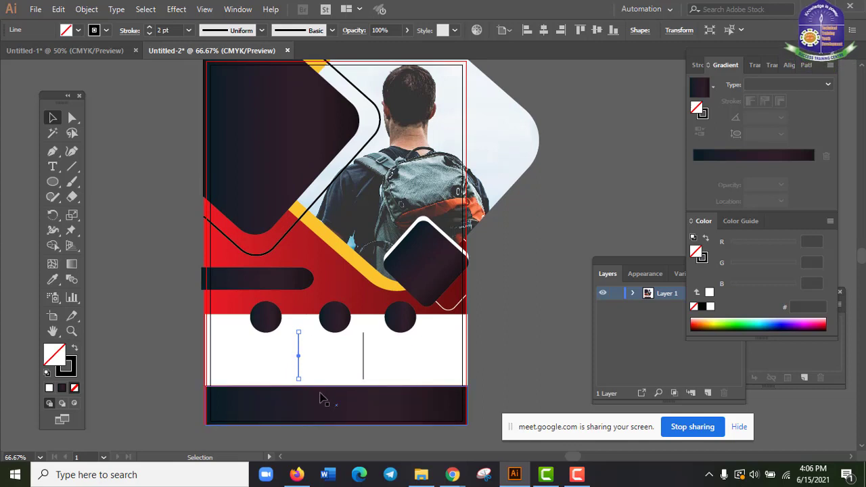
{"action": "scroll", "coordinate": [140, 170], "scroll_direction": "up", "scroll_amount": 3}
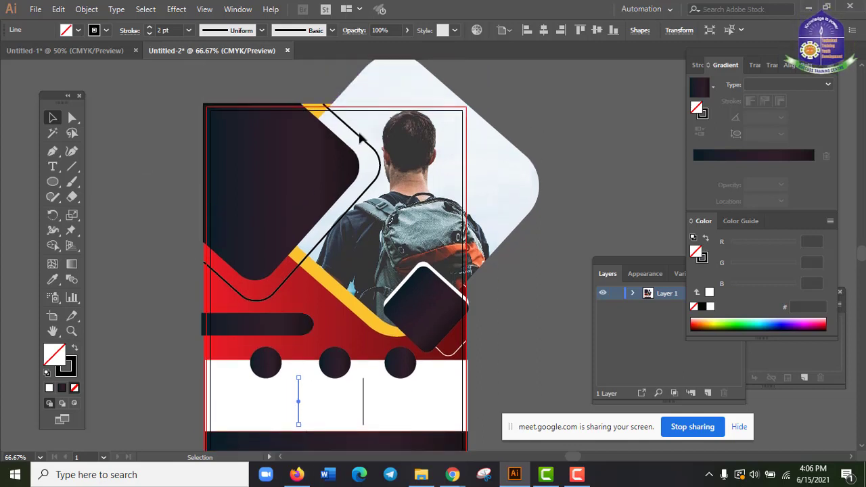
- Check the width, height and unit options in the new document settings, and close them without creating a document
{"action": "left_click", "coordinate": [35, 9]}
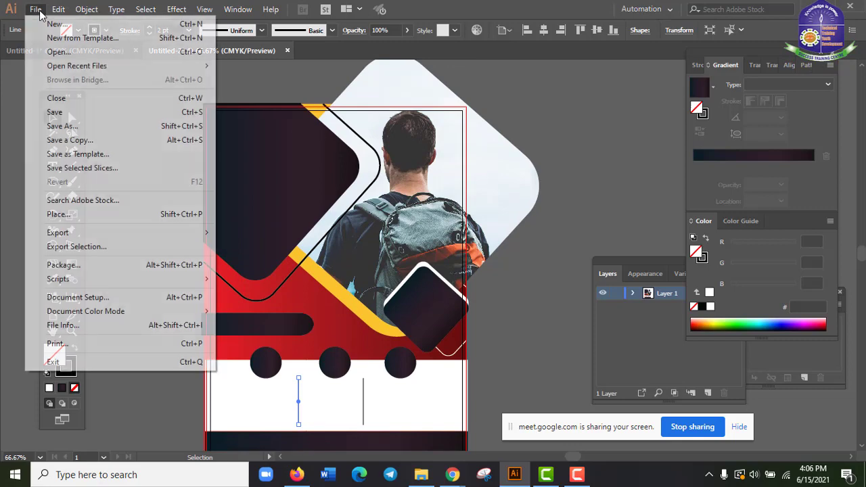
{"action": "left_click", "coordinate": [56, 24]}
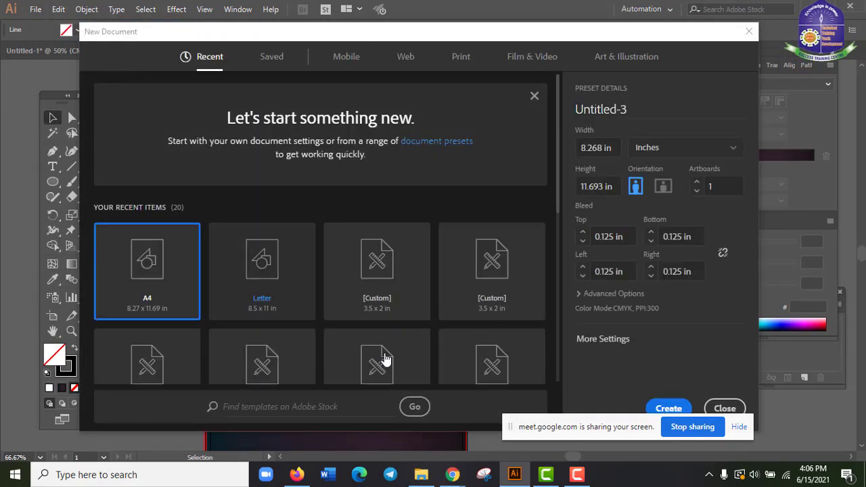
{"action": "left_click", "coordinate": [613, 194]}
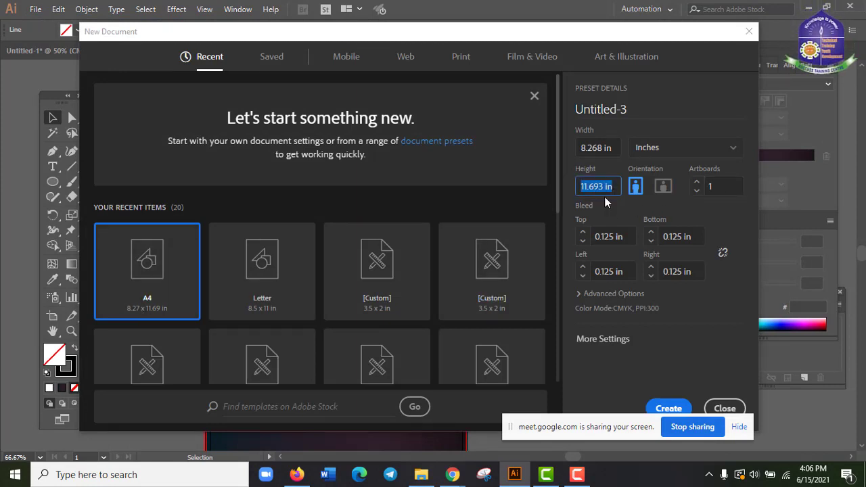
{"action": "left_click", "coordinate": [604, 194]}
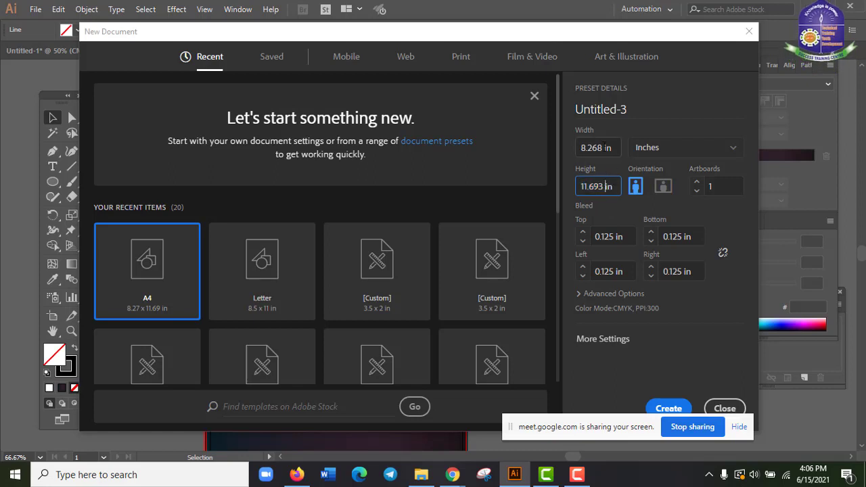
{"action": "left_click", "coordinate": [595, 148]}
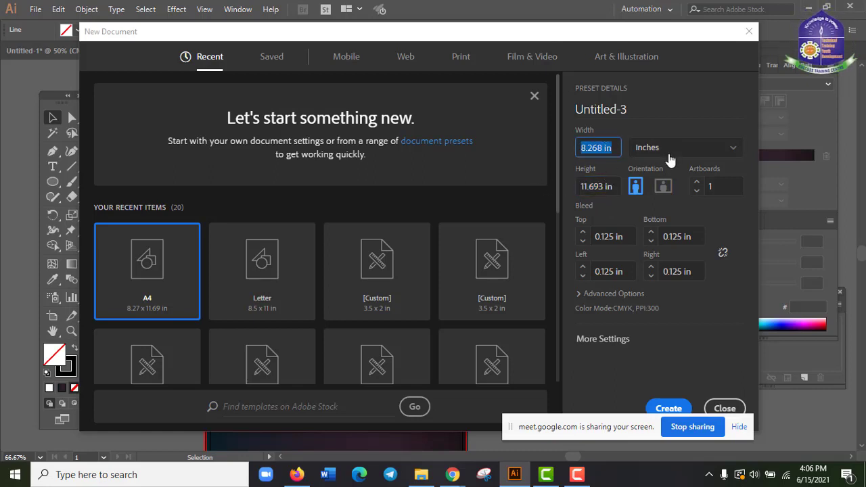
{"action": "left_click", "coordinate": [605, 153]}
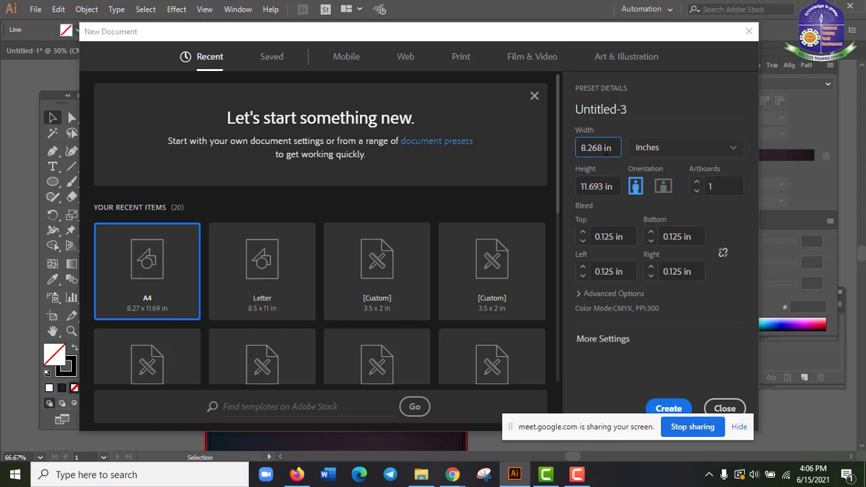
{"action": "left_click", "coordinate": [666, 147]}
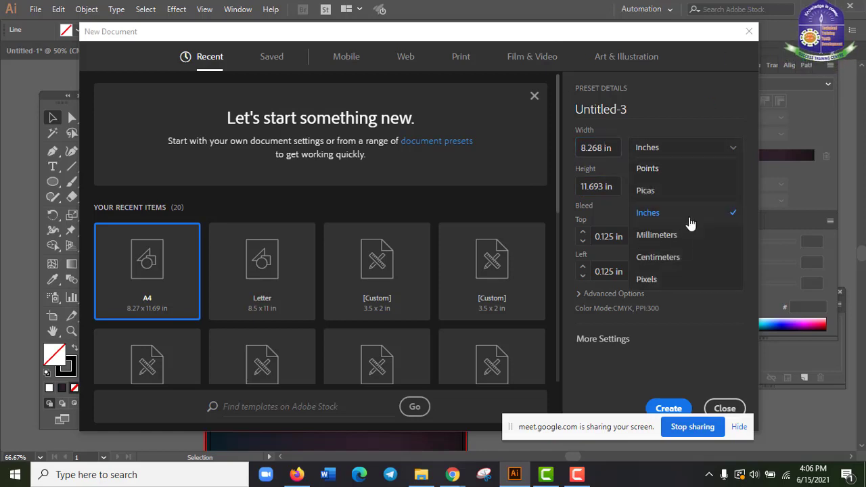
{"action": "left_click", "coordinate": [749, 31]}
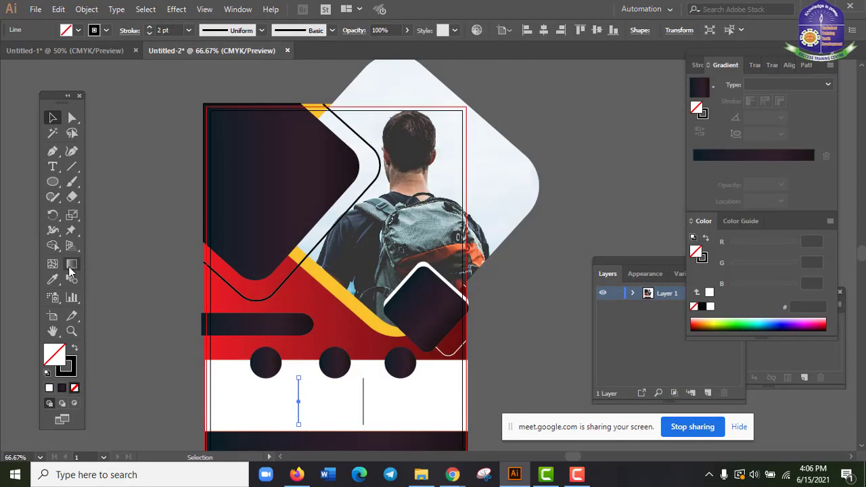
- Activate the Rectangle tool and deselect the divider line
{"action": "left_click", "coordinate": [54, 183]}
{"action": "left_click_drag", "start_coordinate": [55, 183], "coordinate": [152, 221]}
{"action": "left_click", "coordinate": [153, 222], "text": "ctrl"}
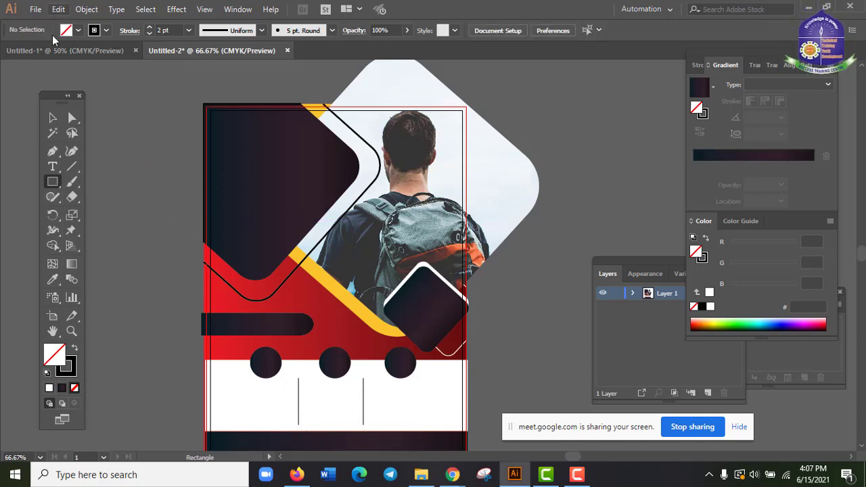
- Recheck the preset page width in the new document settings and close them without creating a document
{"action": "left_click", "coordinate": [36, 10]}
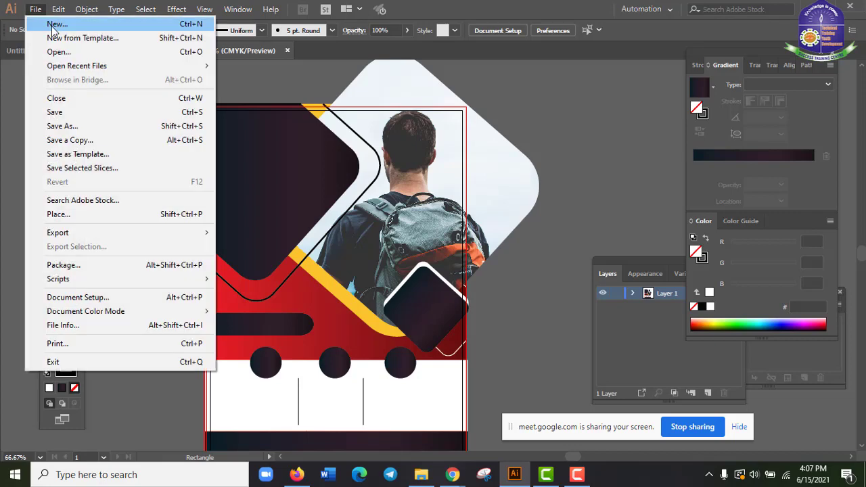
{"action": "left_click", "coordinate": [36, 22]}
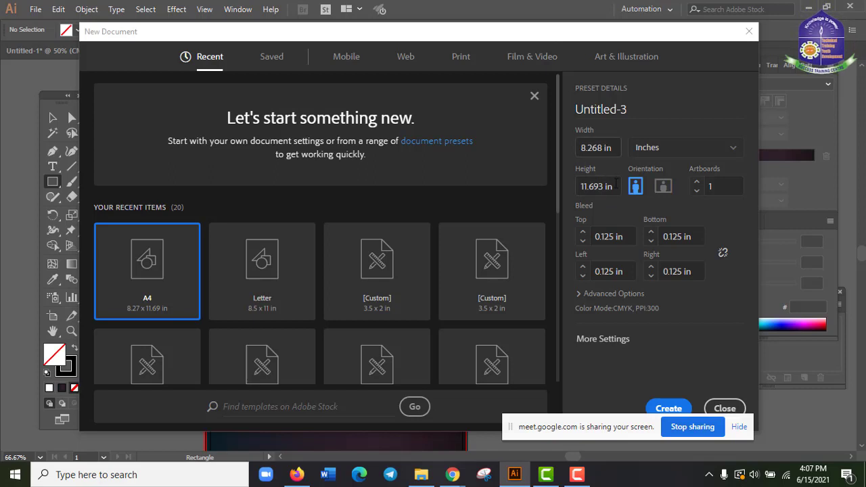
{"action": "left_click", "coordinate": [595, 142]}
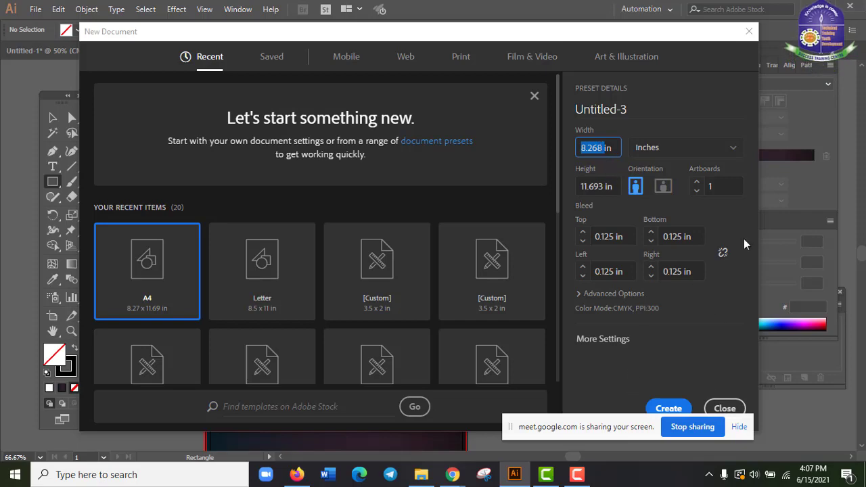
{"action": "left_click", "coordinate": [750, 33]}
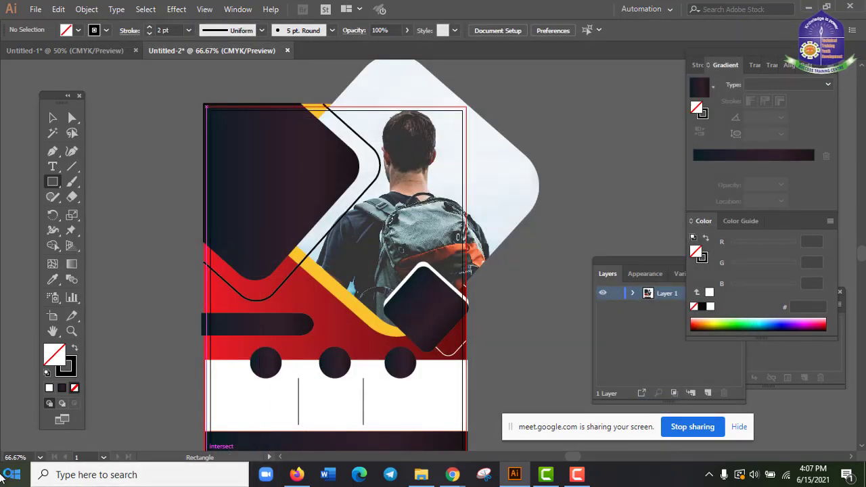
- Open the Windows Calculator, divide the page width 8.268 by 3, and move the calculator clear of the flyer
{"action": "key", "text": "super"}
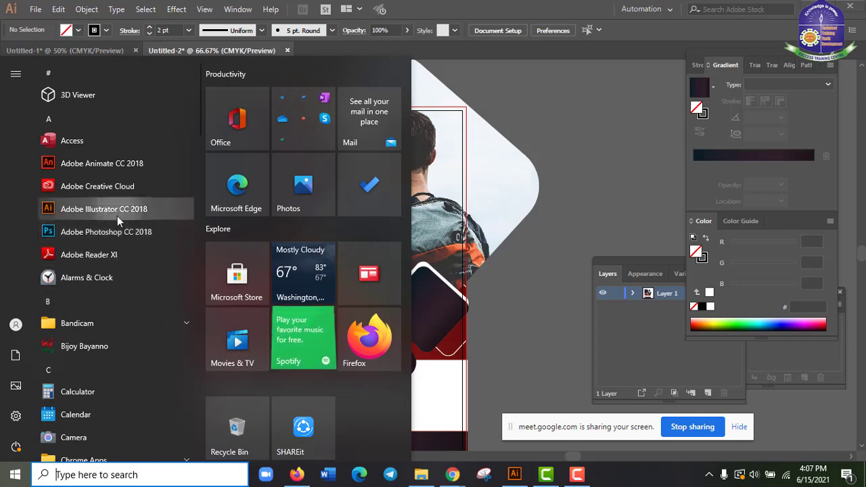
{"action": "scroll", "coordinate": [112, 365], "scroll_direction": "down", "scroll_amount": 3}
{"action": "left_click", "coordinate": [105, 270]}
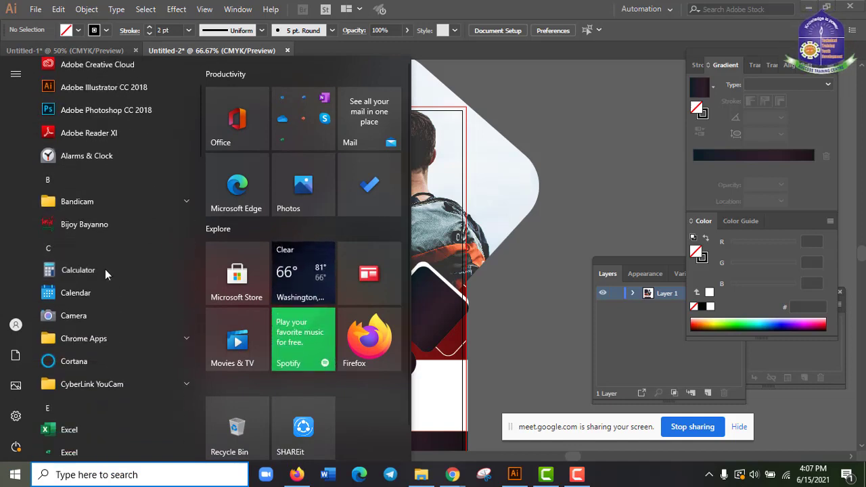
{"action": "left_click", "coordinate": [515, 280]}
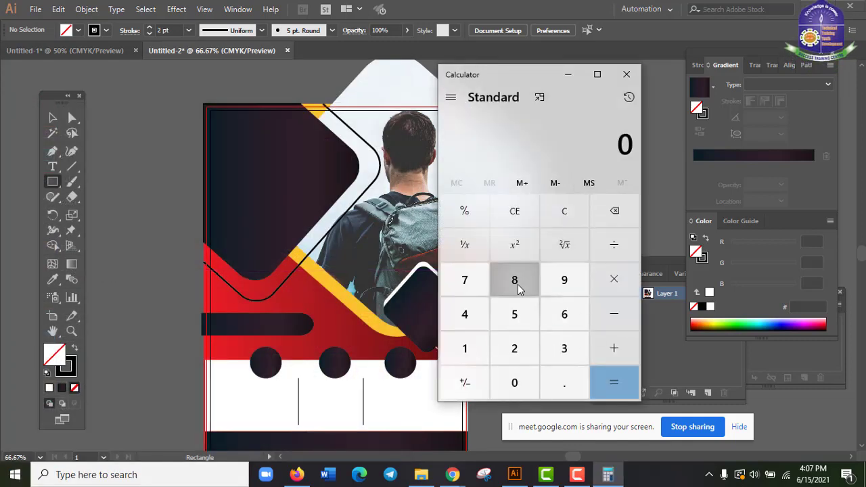
{"action": "left_click", "coordinate": [565, 382]}
{"action": "left_click", "coordinate": [514, 348]}
{"action": "left_click", "coordinate": [565, 314]}
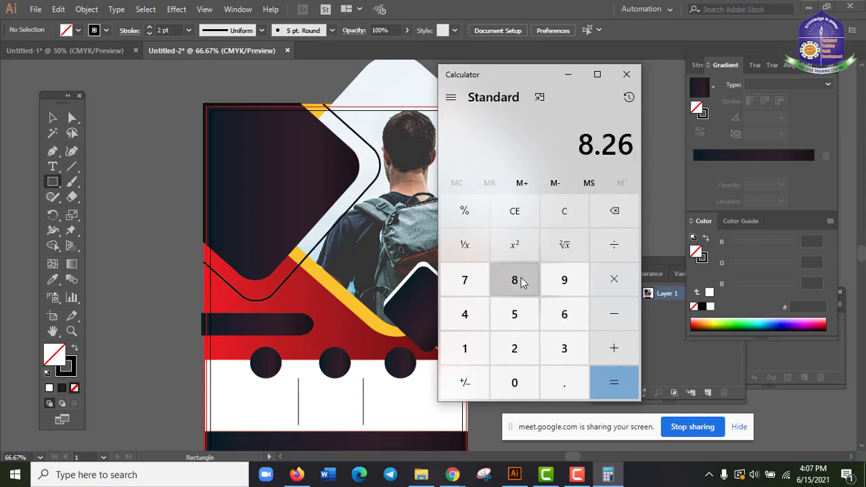
{"action": "left_click", "coordinate": [514, 279]}
{"action": "left_click", "coordinate": [614, 244]}
{"action": "left_click", "coordinate": [564, 347]}
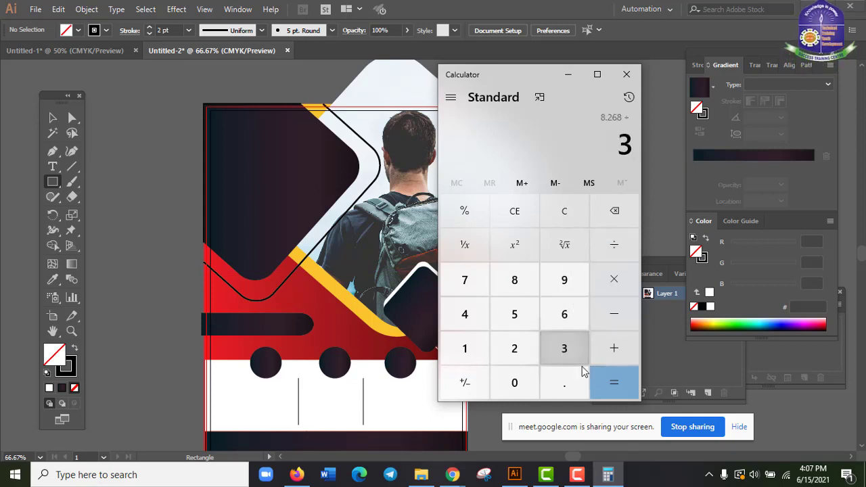
{"action": "left_click", "coordinate": [618, 383]}
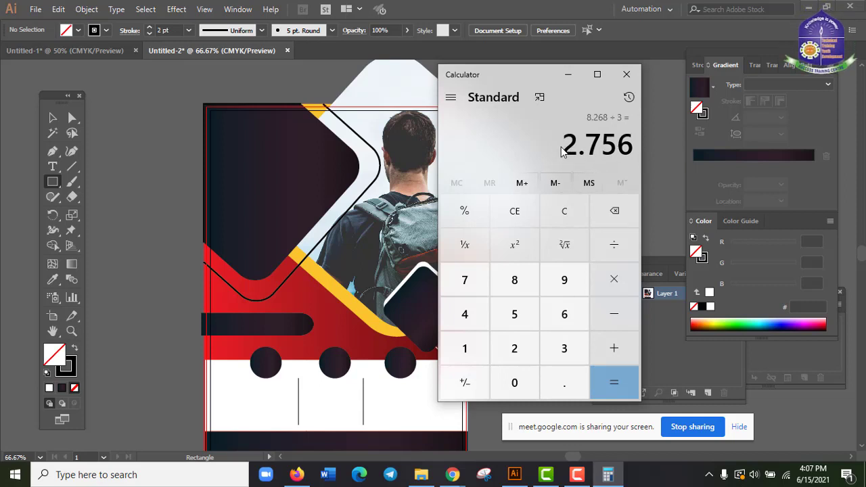
{"action": "left_click_drag", "start_coordinate": [520, 77], "coordinate": [637, 67]}
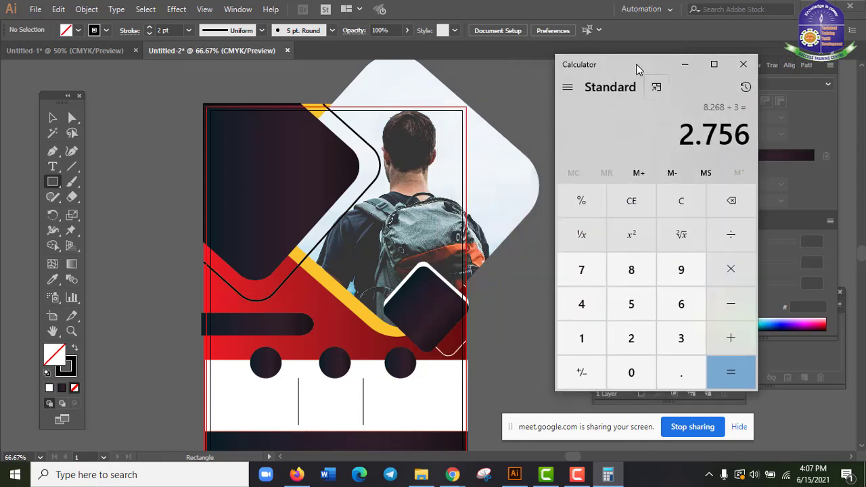
- Draw a rectangle about a third of the page wide at the white band's left end and fill it with light blue
{"action": "scroll", "coordinate": [448, 281], "scroll_direction": "down", "scroll_amount": 2}
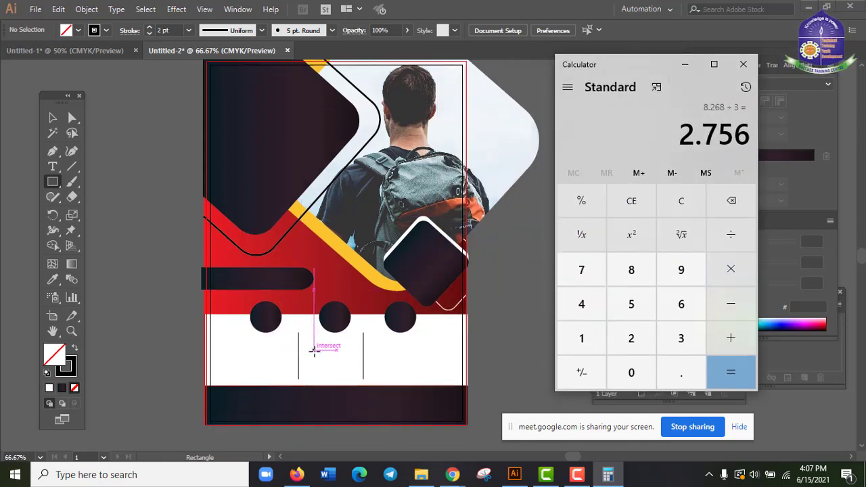
{"action": "scroll", "coordinate": [312, 342], "scroll_direction": "down", "scroll_amount": 1}
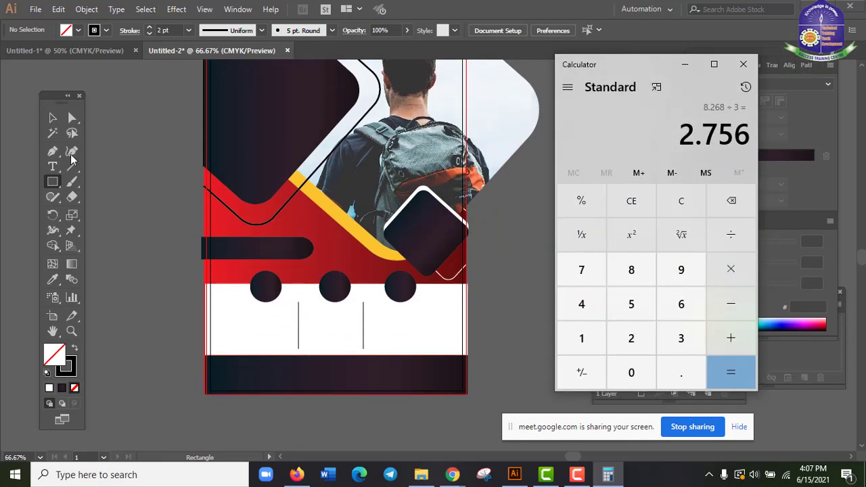
{"action": "left_click_drag", "start_coordinate": [54, 181], "coordinate": [121, 186]}
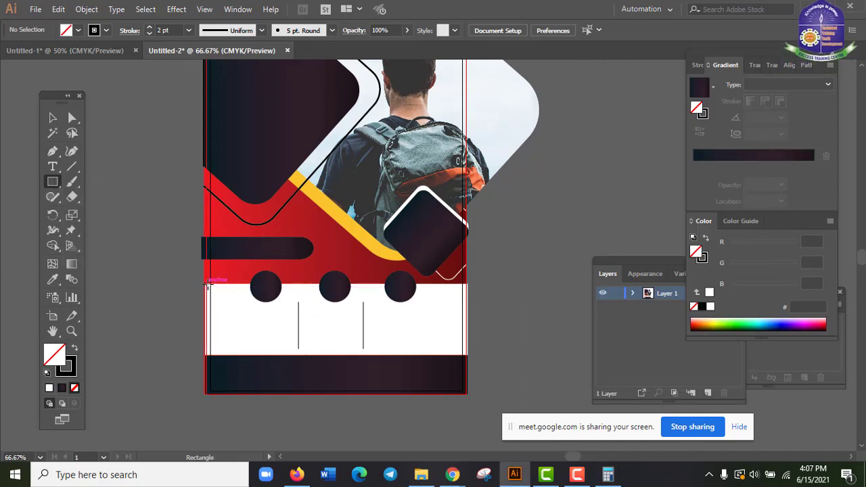
{"action": "left_click_drag", "start_coordinate": [207, 287], "coordinate": [289, 351]}
{"action": "left_click", "coordinate": [79, 31]}
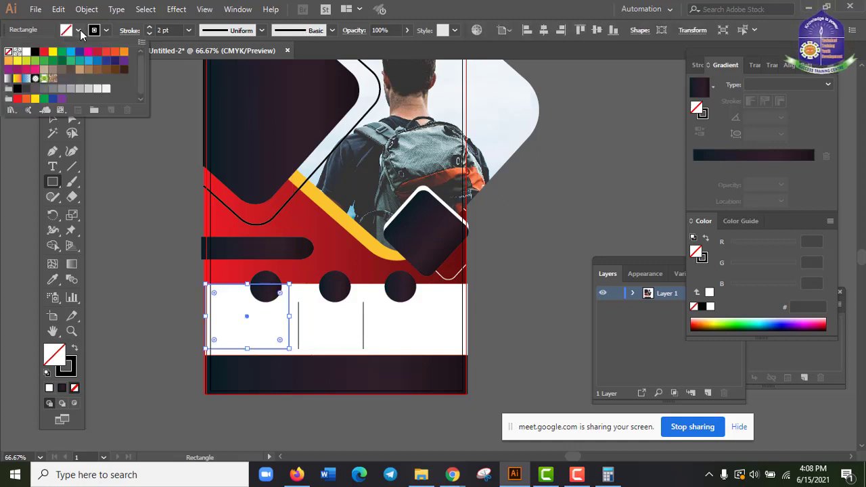
{"action": "left_click", "coordinate": [71, 52]}
{"action": "left_click", "coordinate": [519, 3]}
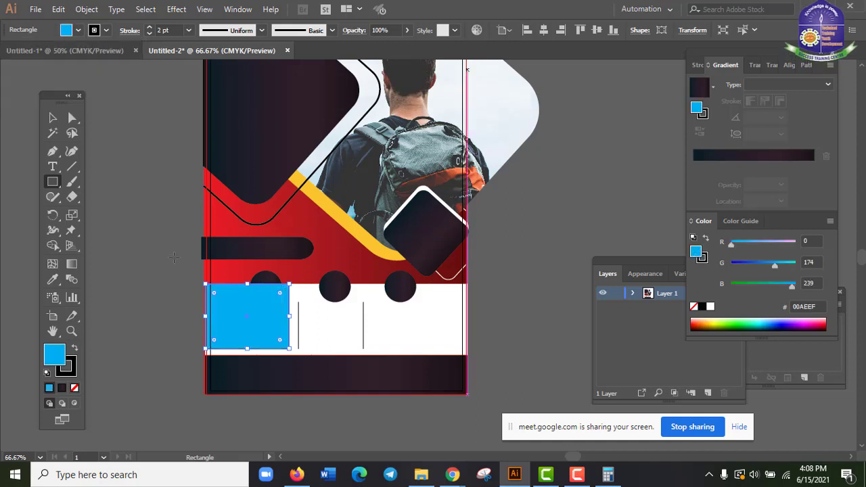
- Nudge the first divider line left until it meets the right edge of the blue rectangle
{"action": "left_click", "coordinate": [53, 117]}
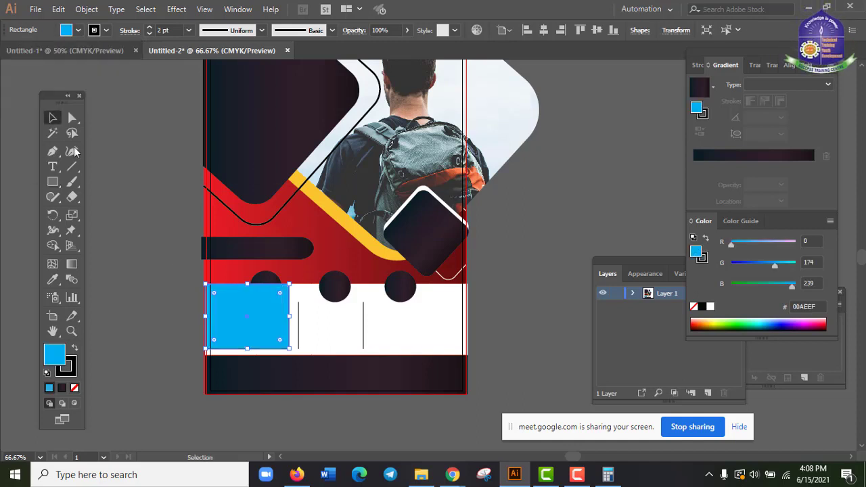
{"action": "left_click", "coordinate": [300, 325]}
{"action": "key", "text": "Left"}
{"action": "key", "text": "Left"}
{"action": "key", "text": "Left"}
{"action": "key", "text": "Left"}
{"action": "key", "text": "Left"}
{"action": "key", "text": "Left"}
{"action": "key", "text": "Left"}
{"action": "key", "text": "Left"}
{"action": "key", "text": "Left"}
{"action": "key", "text": "Left"}
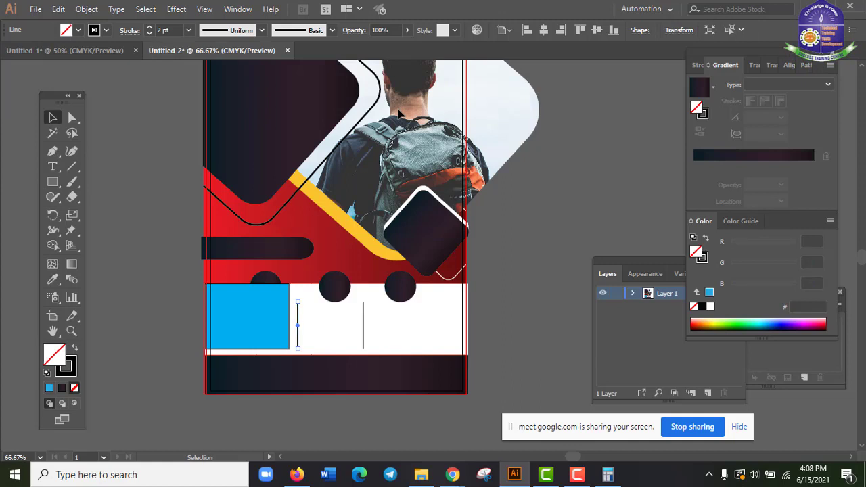
{"action": "key", "text": "Left"}
{"action": "key", "text": "Left"}
{"action": "key", "text": "Left"}
{"action": "key", "text": "Left"}
{"action": "key", "text": "Left"}
{"action": "key", "text": "Left"}
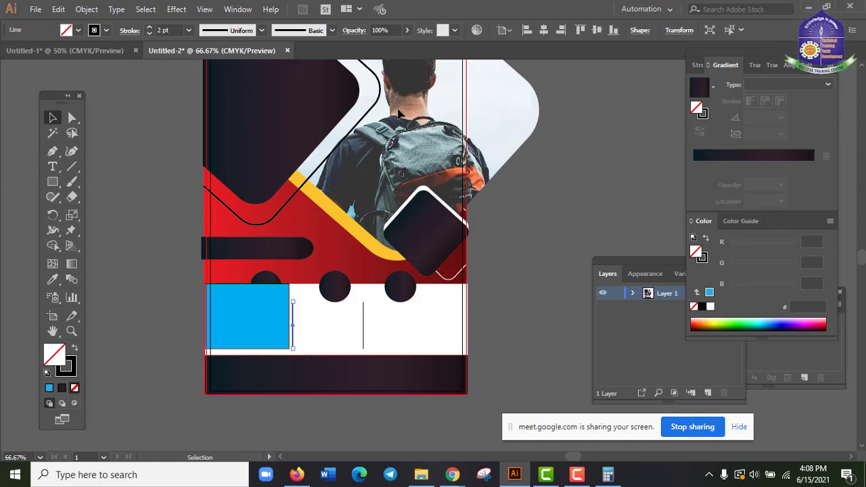
{"action": "key", "text": "Left"}
{"action": "key", "text": "Left"}
- Duplicate the blue rectangle directly beside the first one and remove the stroke from both rectangles
{"action": "left_click_drag", "start_coordinate": [289, 327], "coordinate": [331, 329]}
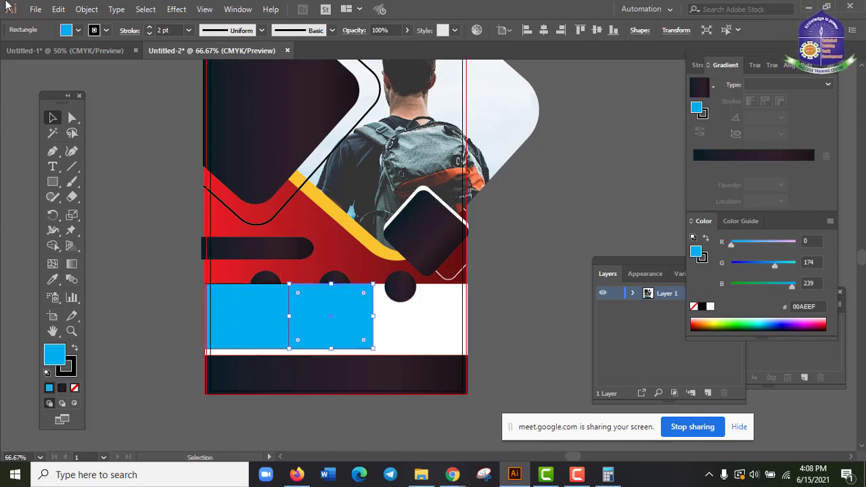
{"action": "left_click", "coordinate": [254, 321]}
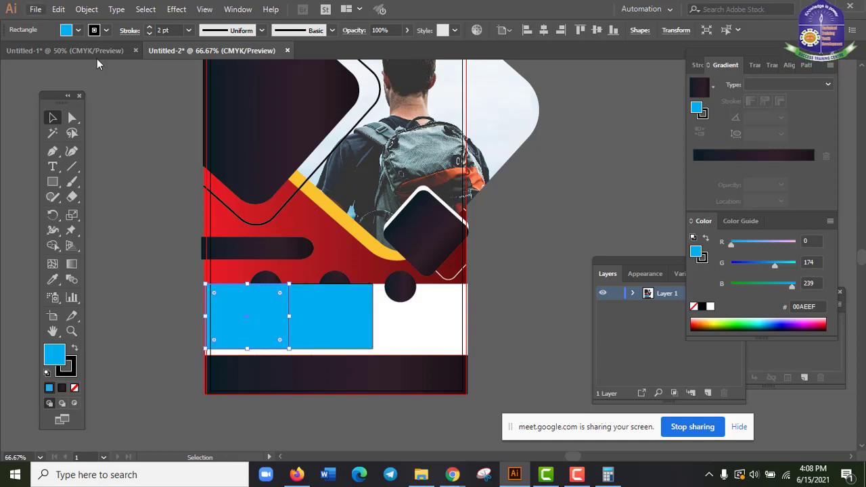
{"action": "left_click", "coordinate": [106, 30]}
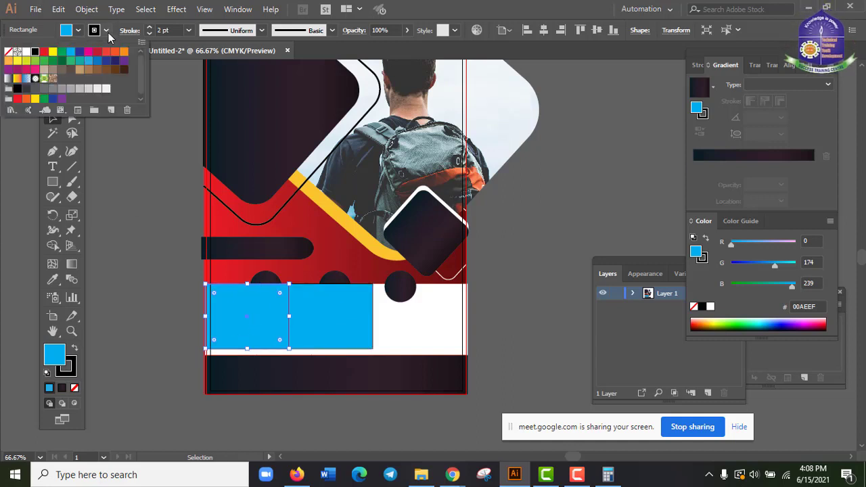
{"action": "left_click", "coordinate": [10, 53]}
{"action": "left_click", "coordinate": [337, 321]}
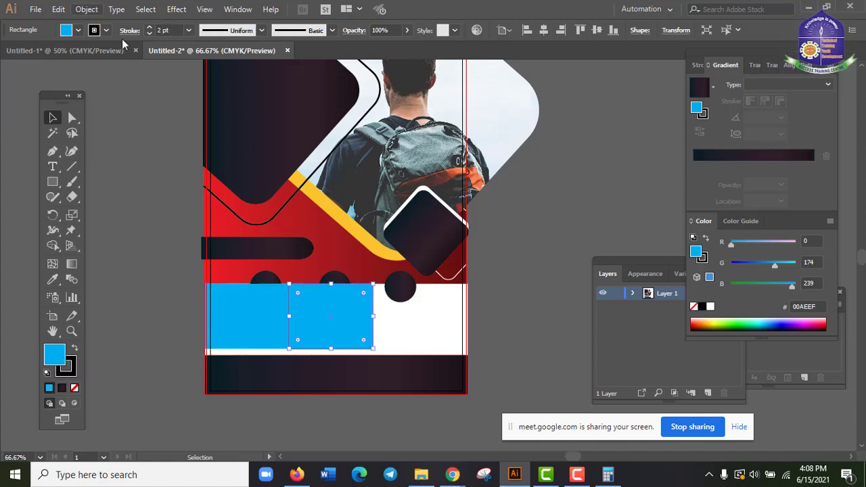
{"action": "left_click", "coordinate": [106, 30]}
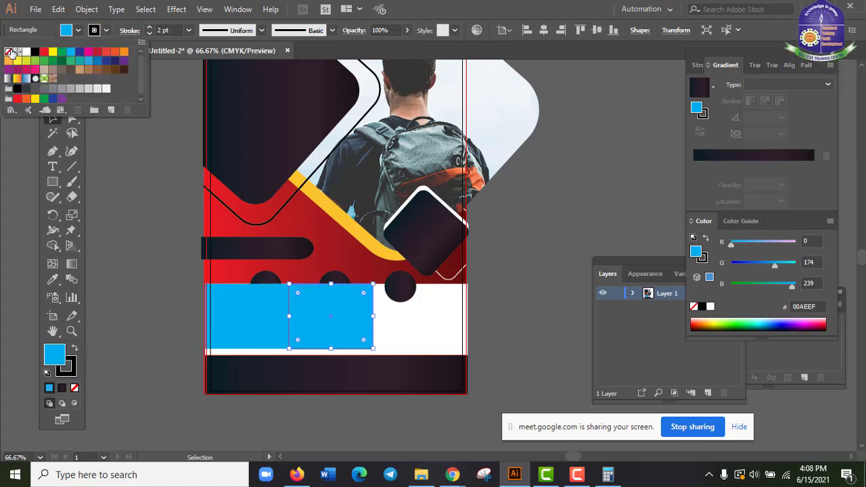
{"action": "left_click", "coordinate": [18, 52]}
- Change the second rectangle's fill to dark teal 2F6272
{"action": "double_click", "coordinate": [55, 354]}
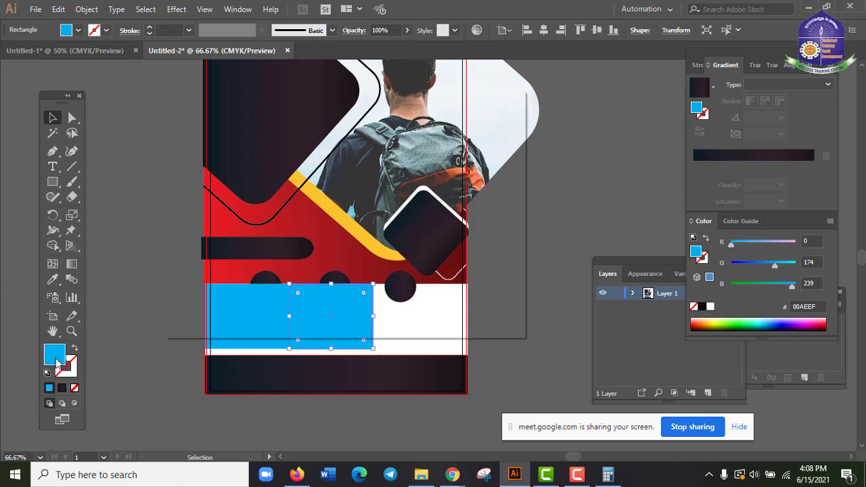
{"action": "left_click_drag", "start_coordinate": [280, 176], "coordinate": [273, 221]}
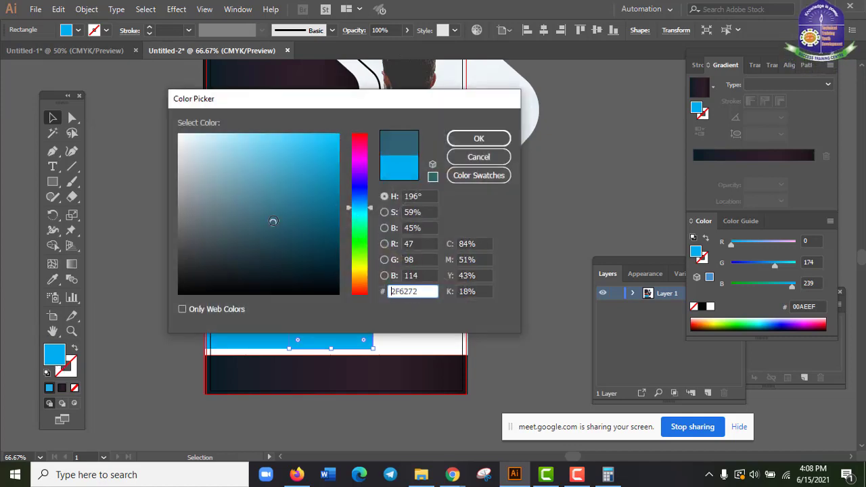
{"action": "left_click", "coordinate": [479, 138]}
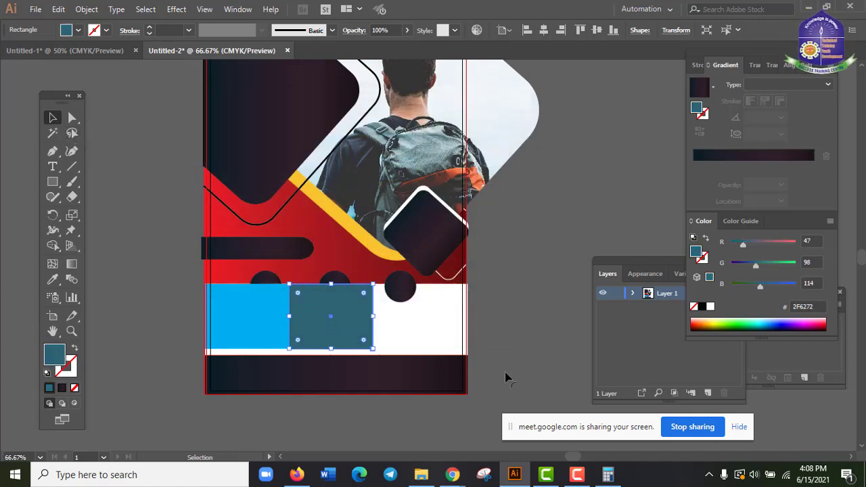
- Nudge the teal rectangle slightly right against the blue one and duplicate it into the third column
{"action": "left_click", "coordinate": [469, 345]}
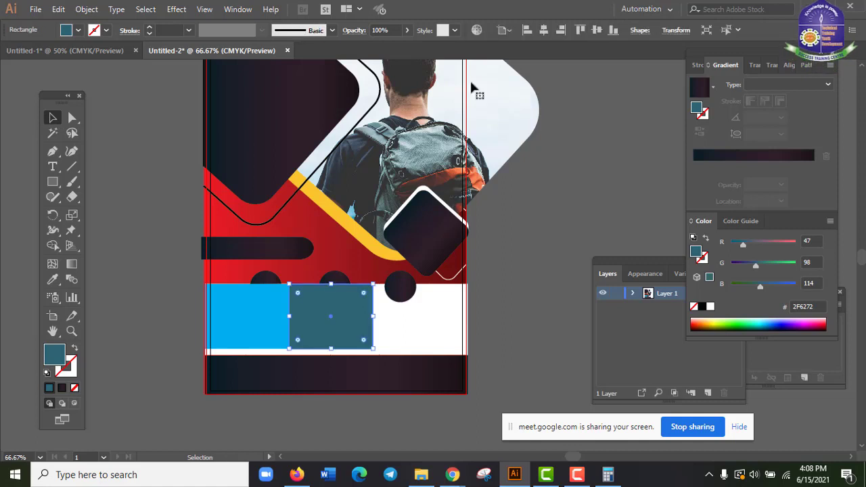
{"action": "key", "text": "Right"}
{"action": "key", "text": "Right"}
{"action": "key", "text": "Left"}
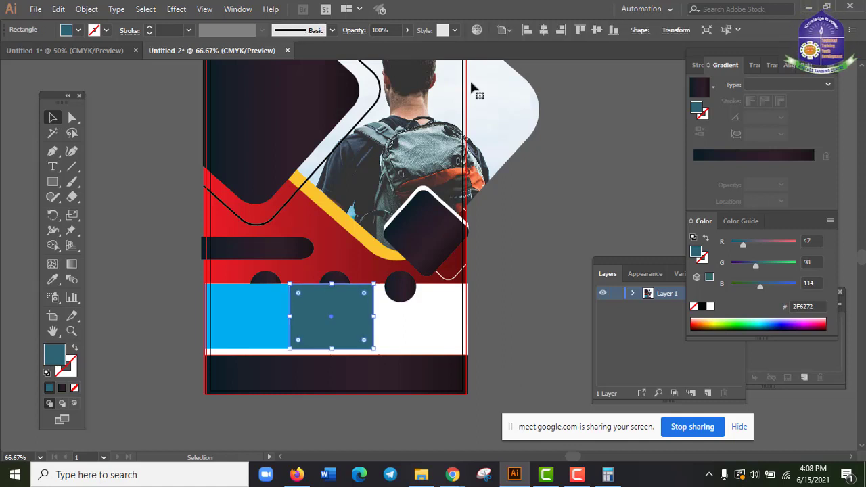
{"action": "left_click_drag", "start_coordinate": [349, 344], "coordinate": [433, 338]}
{"action": "left_click", "coordinate": [491, 346]}
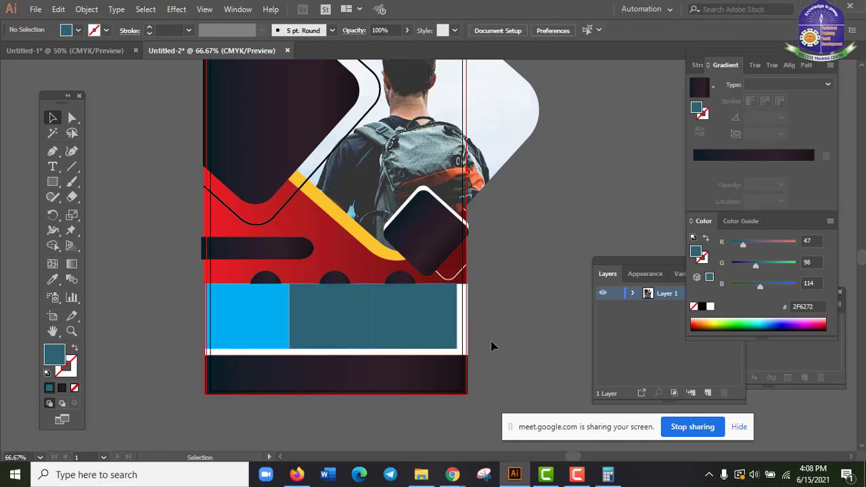
- Shift the third rectangle slightly right, leaving a thin gap between it and the middle rectangle
{"action": "left_click", "coordinate": [432, 330]}
{"action": "key", "text": "shift+Right"}
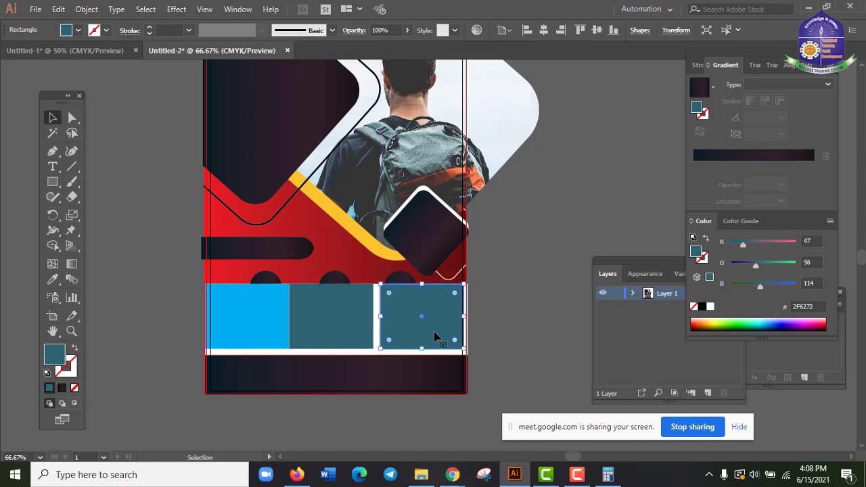
{"action": "left_click_drag", "start_coordinate": [433, 331], "coordinate": [426, 331]}
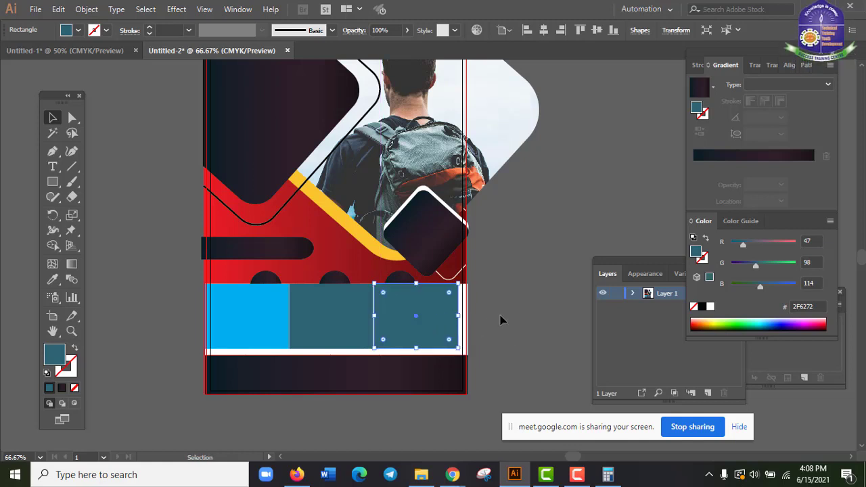
{"action": "left_click", "coordinate": [501, 320]}
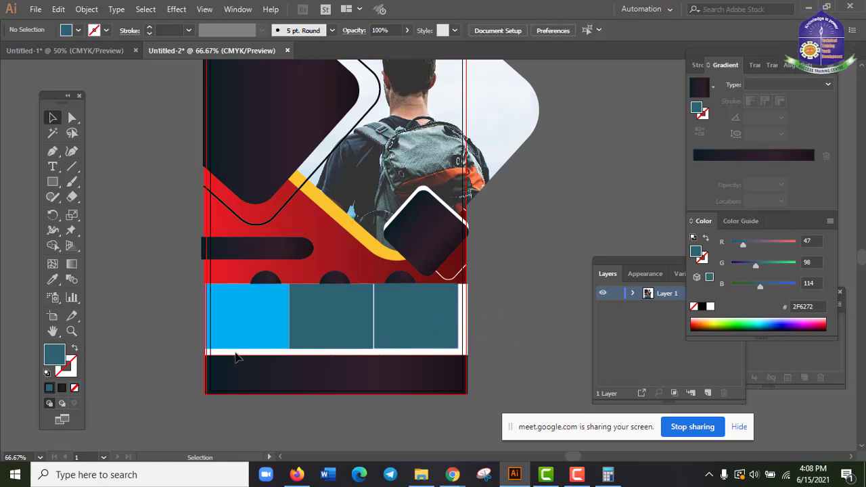
- Examine how the three column rectangles line up across the white band, selecting them one after another
{"action": "key", "text": "ctrl+plus"}
{"action": "scroll", "coordinate": [250, 356], "scroll_direction": "down", "scroll_amount": 2}
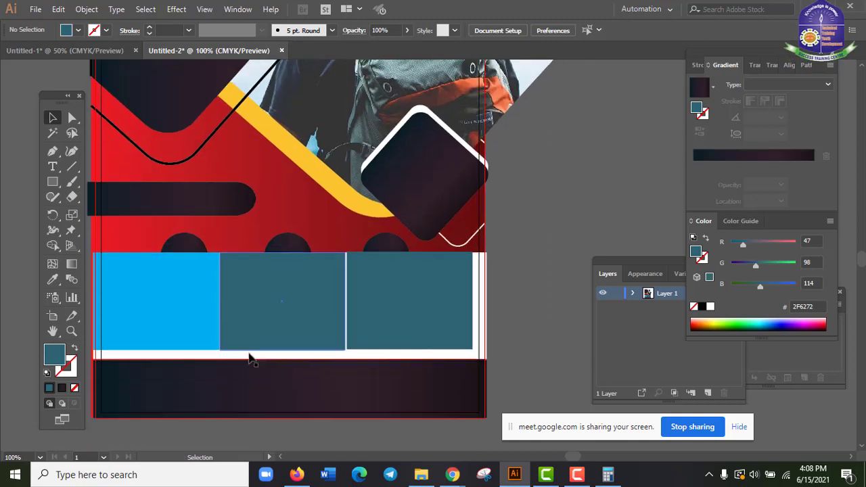
{"action": "left_click_drag", "start_coordinate": [258, 300], "coordinate": [338, 266]}
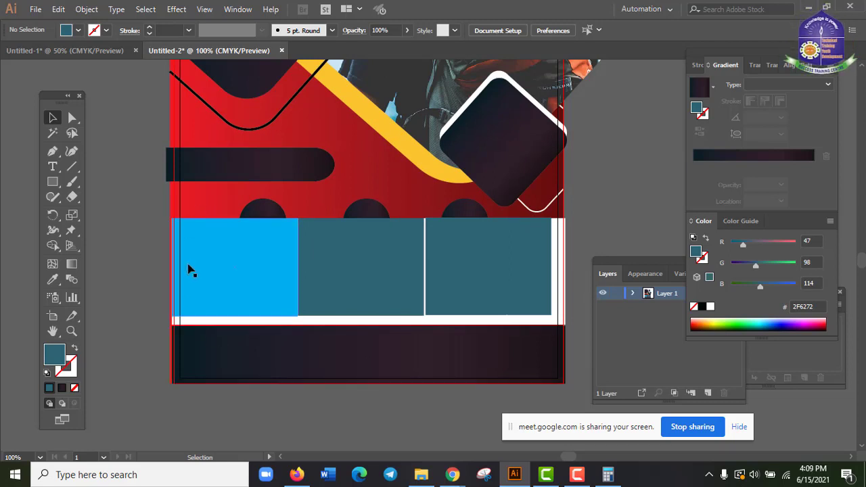
{"action": "left_click", "coordinate": [253, 294]}
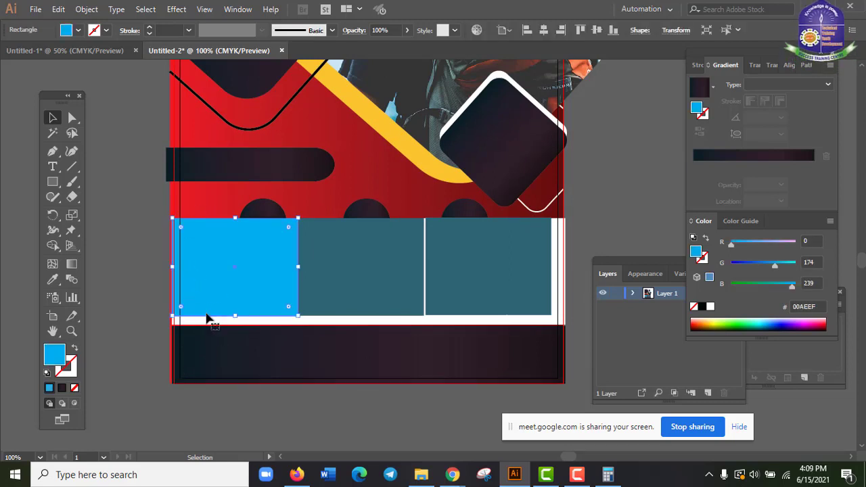
{"action": "left_click", "coordinate": [347, 287], "text": "shift"}
{"action": "left_click", "coordinate": [499, 282], "text": "shift"}
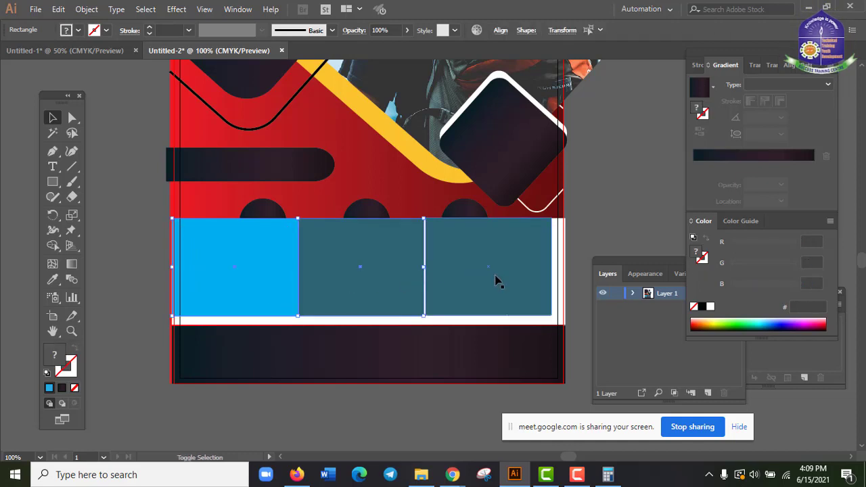
- Change the third rectangle's fill to dark blue 2E3192 and nudge it slightly down and left against the teal rectangle
{"action": "left_click", "coordinate": [519, 277]}
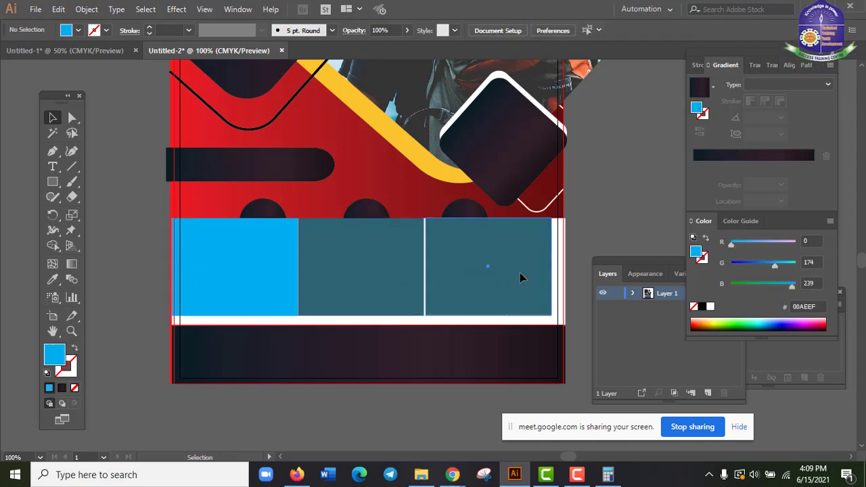
{"action": "left_click", "coordinate": [78, 30]}
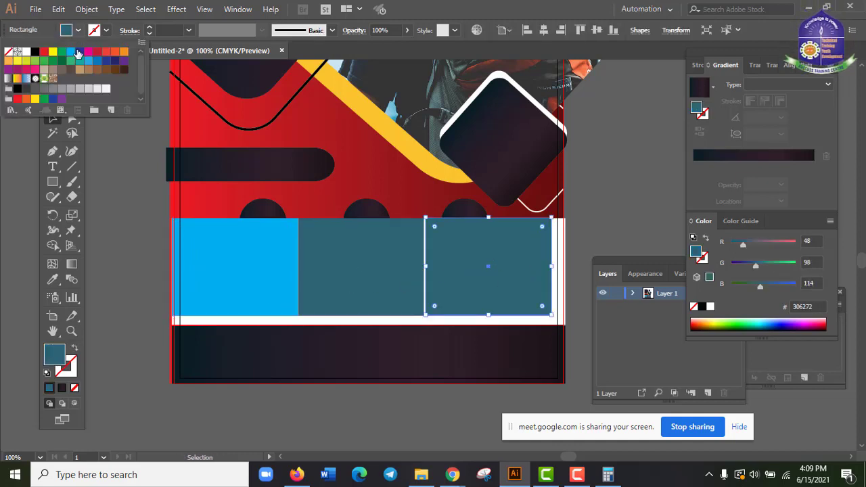
{"action": "left_click", "coordinate": [78, 53]}
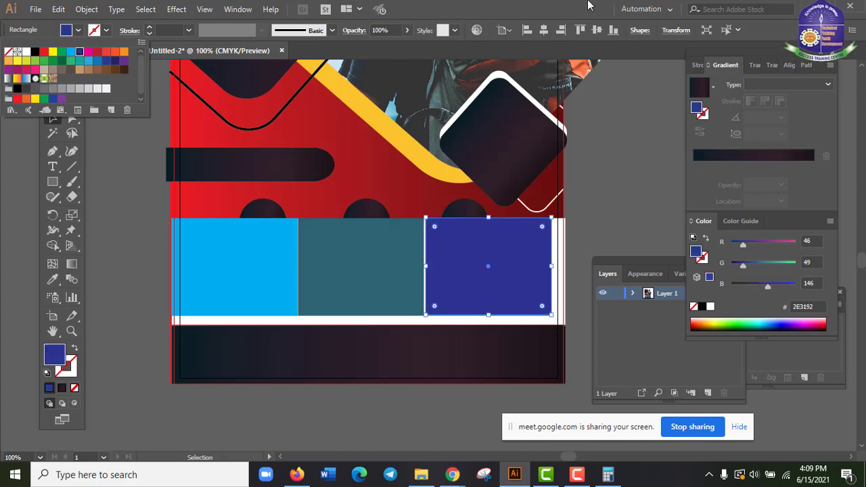
{"action": "left_click", "coordinate": [588, 3]}
{"action": "key", "text": "Down"}
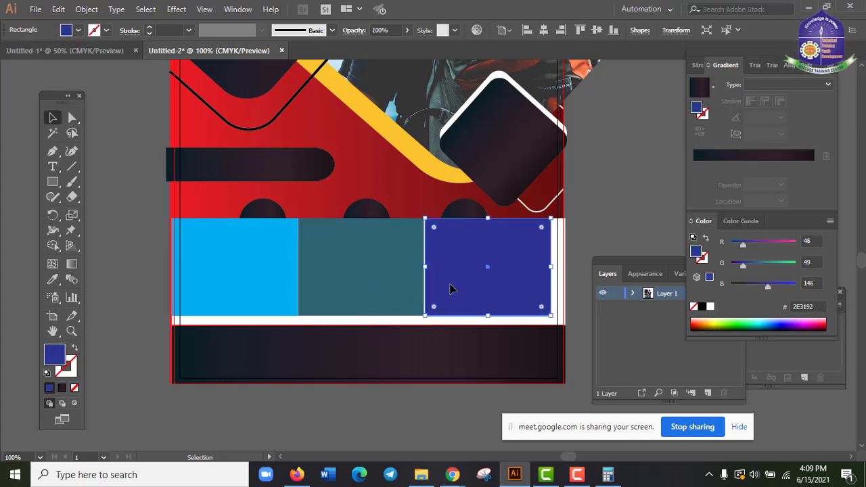
{"action": "key", "text": "Left"}
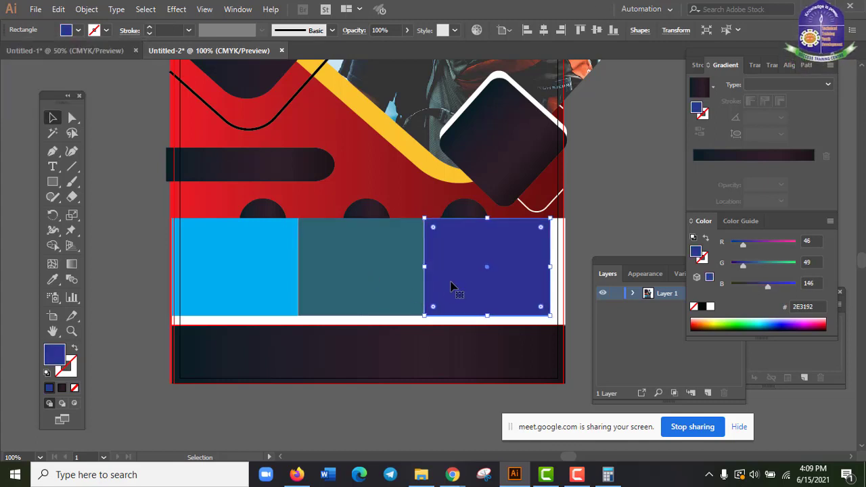
{"action": "left_click", "coordinate": [633, 230]}
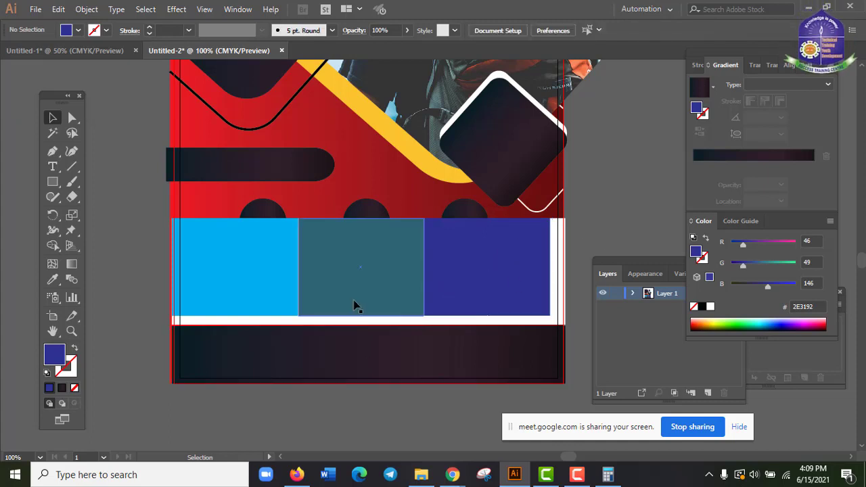
- Shift all three column rectangles together to the right so they fit between the inner margin lines of the flyer
{"action": "left_click", "coordinate": [485, 284]}
{"action": "left_click", "coordinate": [406, 287], "text": "shift"}
{"action": "left_click", "coordinate": [267, 284], "text": "shift"}
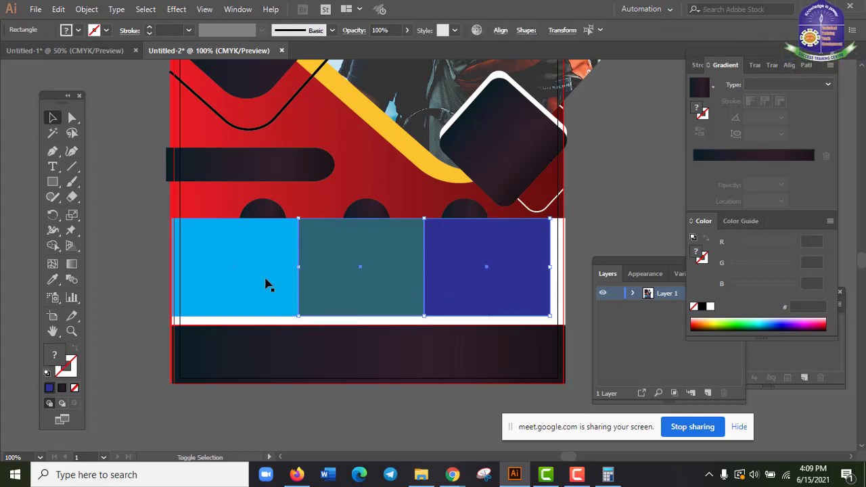
{"action": "key", "text": "Right"}
{"action": "key", "text": "Right"}
{"action": "key", "text": "Right"}
{"action": "key", "text": "Right"}
{"action": "key", "text": "Right"}
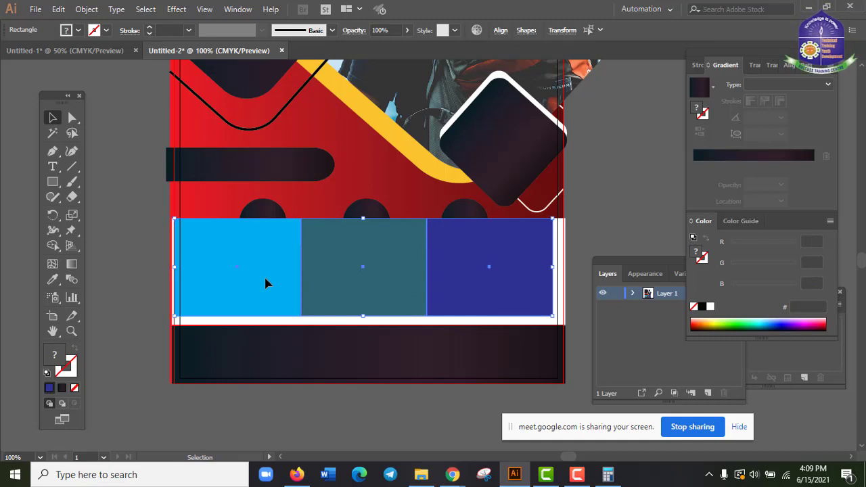
{"action": "key", "text": "Right"}
{"action": "key", "text": "Right"}
{"action": "key", "text": "Right"}
{"action": "key", "text": "Right"}
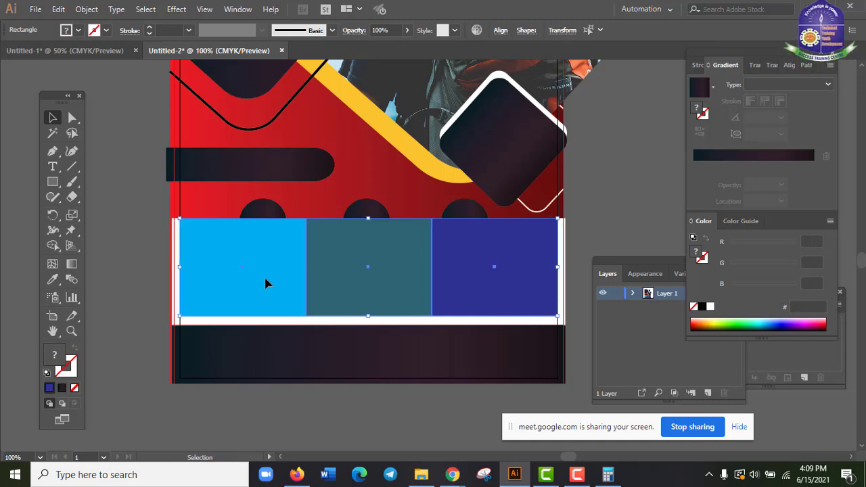
{"action": "scroll", "coordinate": [588, 241], "scroll_direction": "down", "scroll_amount": 1}
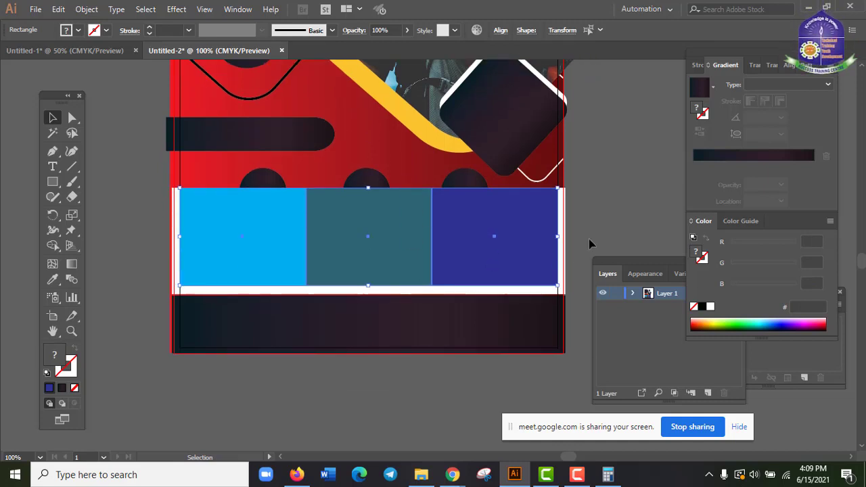
{"action": "left_click", "coordinate": [272, 381]}
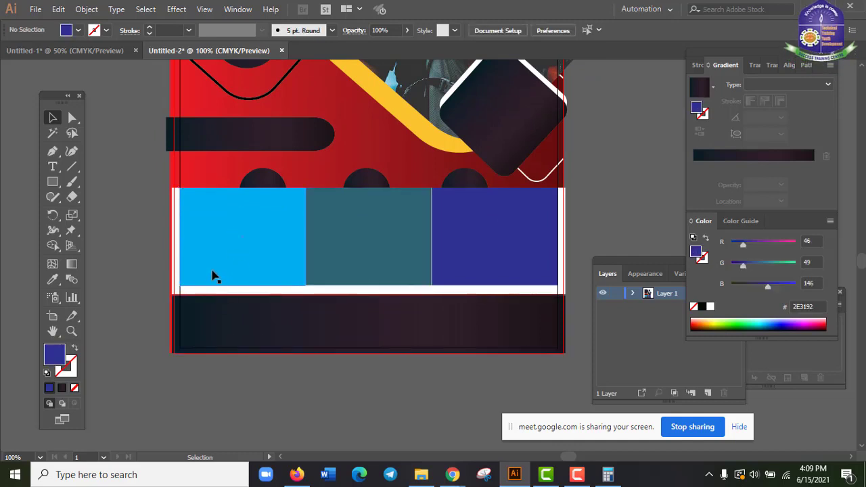
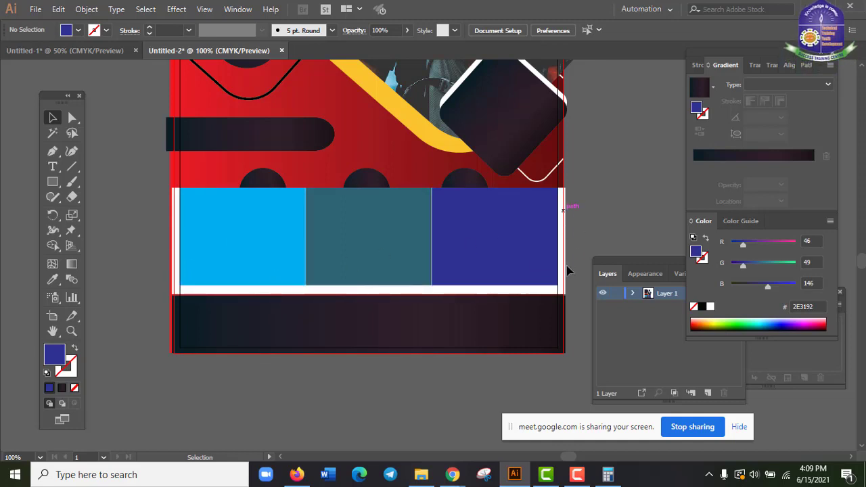
- Delete the middle teal rectangle and move the second divider line onto the left edge of the dark blue rectangle
{"action": "scroll", "coordinate": [440, 355], "scroll_direction": "down", "scroll_amount": 2}
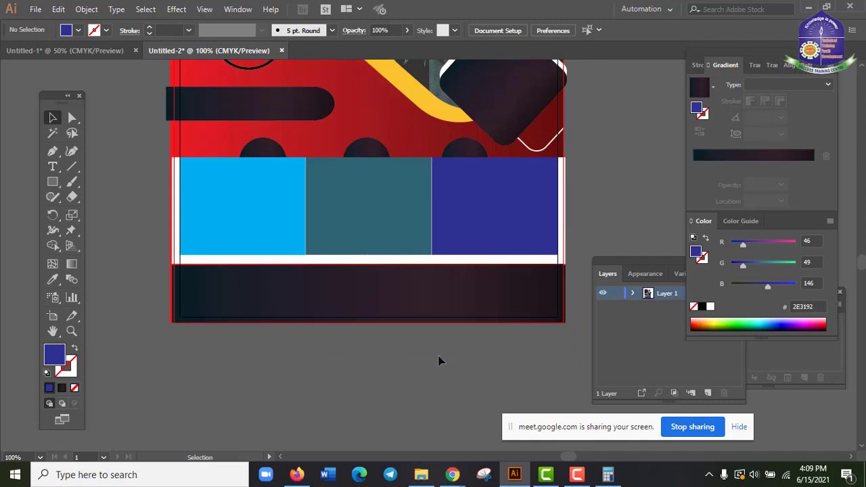
{"action": "scroll", "coordinate": [440, 359], "scroll_direction": "up", "scroll_amount": 3}
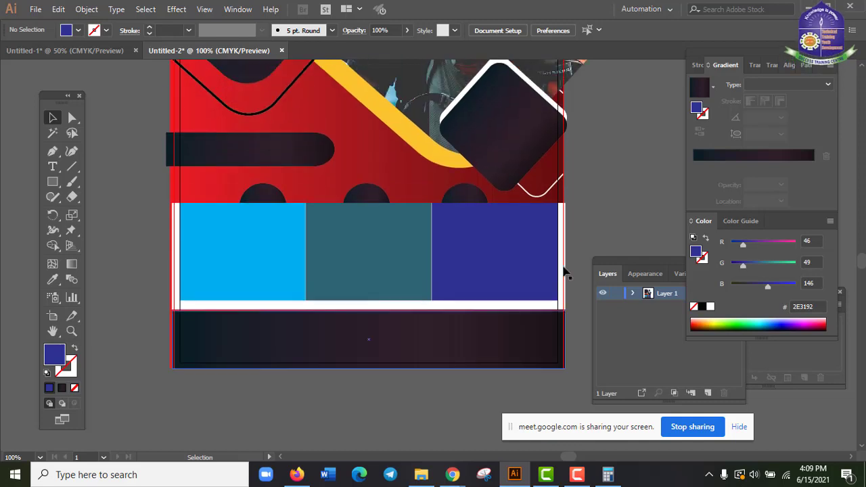
{"action": "left_click", "coordinate": [252, 278]}
{"action": "left_click", "coordinate": [371, 251]}
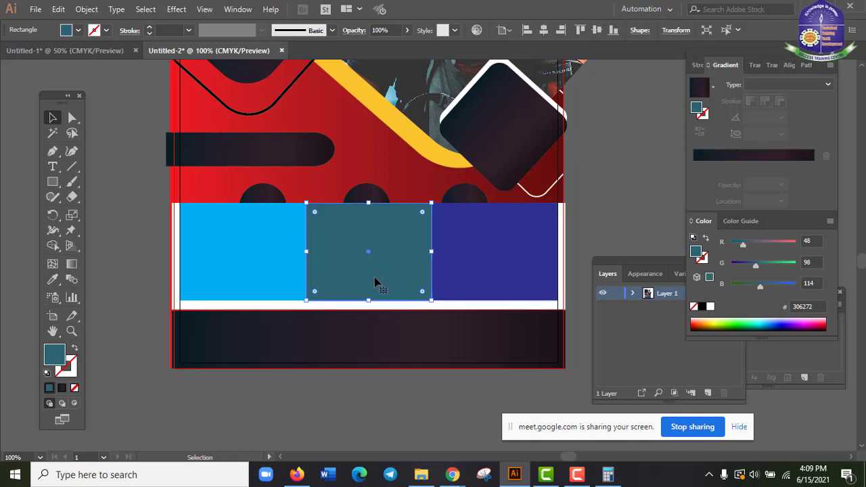
{"action": "key", "text": "Delete"}
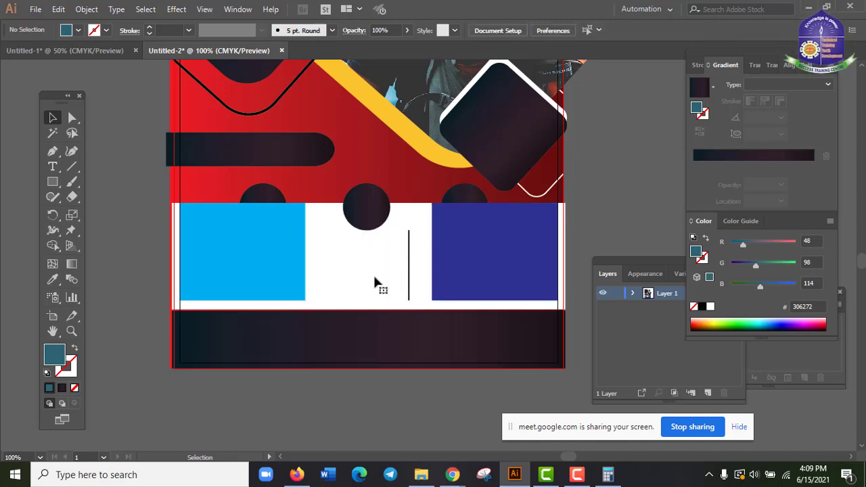
{"action": "left_click", "coordinate": [410, 271]}
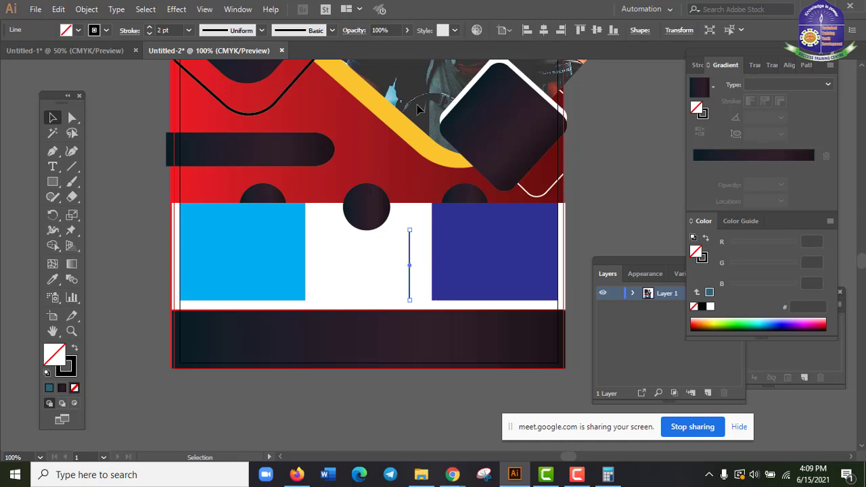
{"action": "left_click_drag", "start_coordinate": [410, 271], "coordinate": [431, 271]}
- Delete the remaining dark blue and light blue guide rectangles from the white band
{"action": "left_click", "coordinate": [492, 261]}
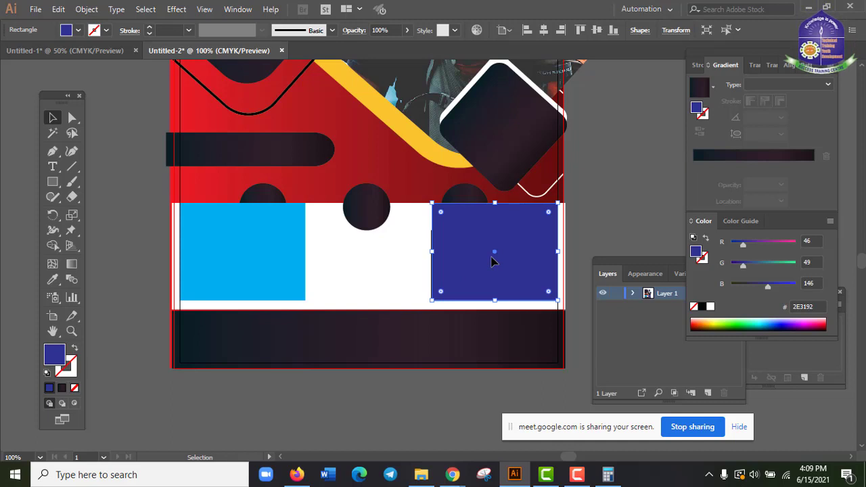
{"action": "key", "text": "Delete"}
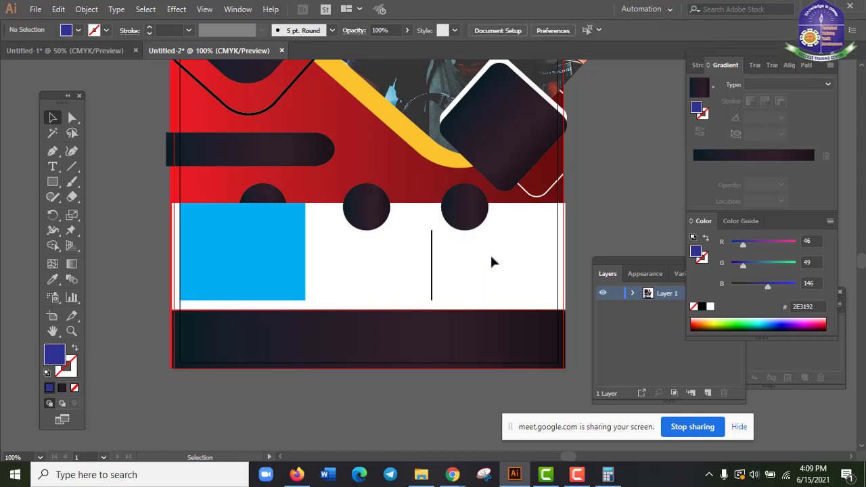
{"action": "left_click", "coordinate": [283, 259]}
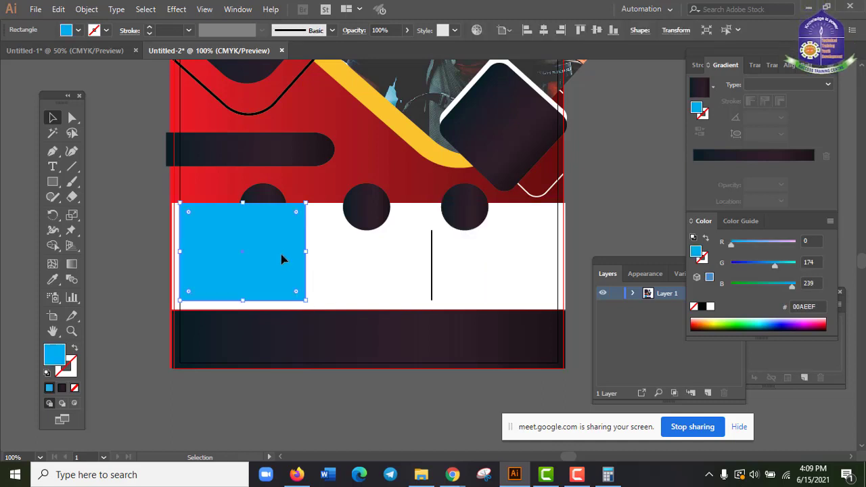
{"action": "key", "text": "Delete"}
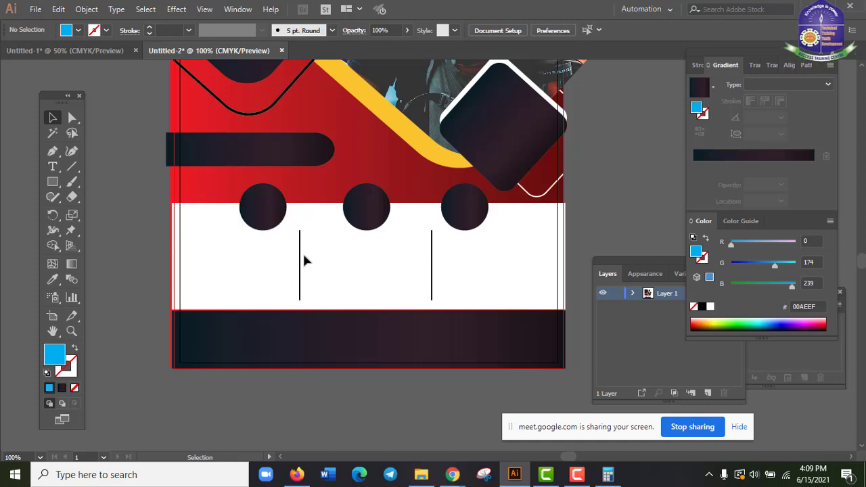
- Shift the first circle left until it is centred over the first column of the white band
{"action": "left_click", "coordinate": [267, 203]}
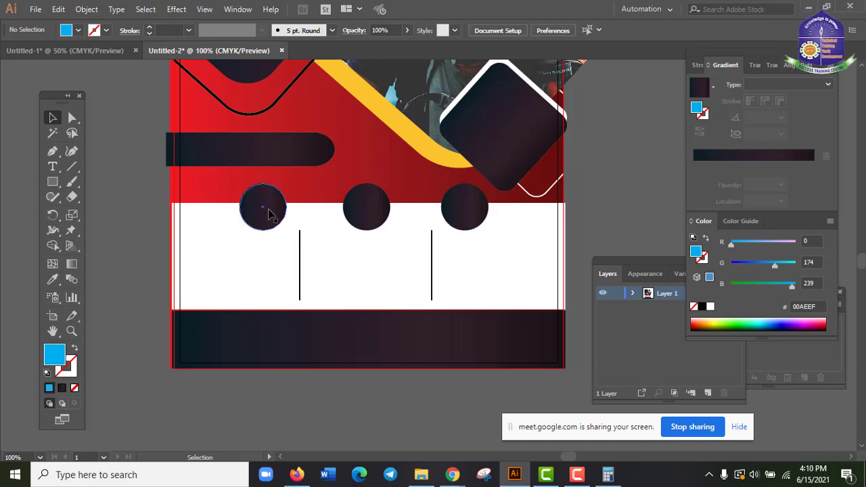
{"action": "key", "text": "Left"}
{"action": "key", "text": "Left"}
{"action": "key", "text": "Left"}
{"action": "key", "text": "Left"}
{"action": "key", "text": "Left"}
{"action": "key", "text": "Left"}
{"action": "key", "text": "Left"}
{"action": "key", "text": "Left"}
{"action": "key", "text": "Left"}
{"action": "key", "text": "Left"}
{"action": "key", "text": "Left"}
{"action": "key", "text": "Left"}
{"action": "key", "text": "Left"}
{"action": "key", "text": "Left"}
{"action": "key", "text": "Left"}
{"action": "key", "text": "Left"}
{"action": "key", "text": "Left"}
{"action": "key", "text": "Left"}
{"action": "key", "text": "Left"}
{"action": "key", "text": "Left"}
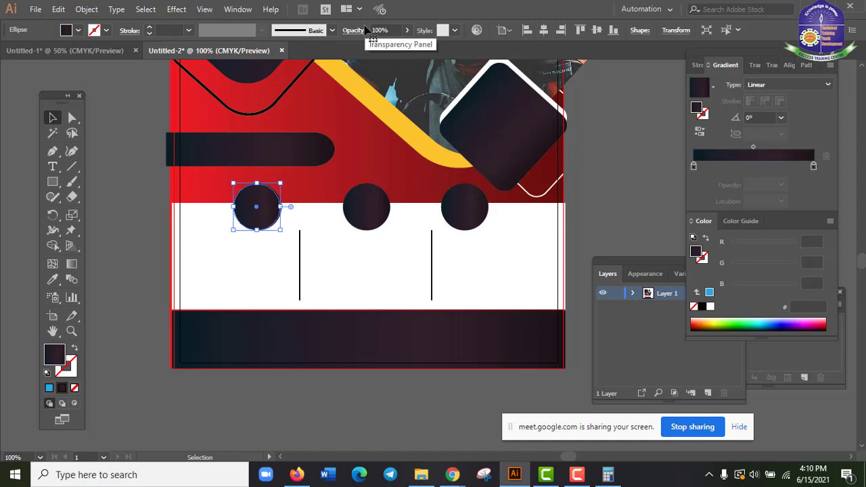
{"action": "key", "text": "Left"}
{"action": "key", "text": "Left"}
{"action": "key", "text": "Left"}
{"action": "key", "text": "Left"}
{"action": "key", "text": "Right"}
{"action": "key", "text": "Right"}
{"action": "key", "text": "Right"}
{"action": "key", "text": "Right"}
{"action": "key", "text": "Right"}
{"action": "key", "text": "Right"}
{"action": "key", "text": "Right"}
{"action": "key", "text": "Right"}
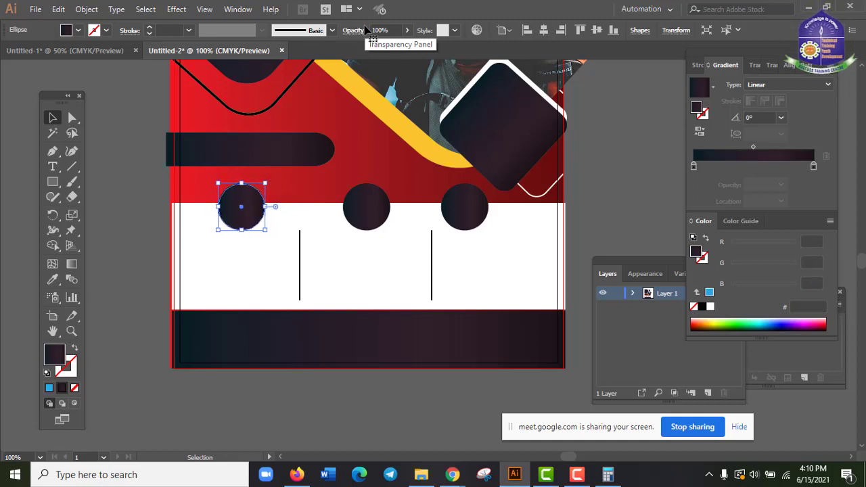
{"action": "key", "text": "Left"}
{"action": "key", "text": "Left"}
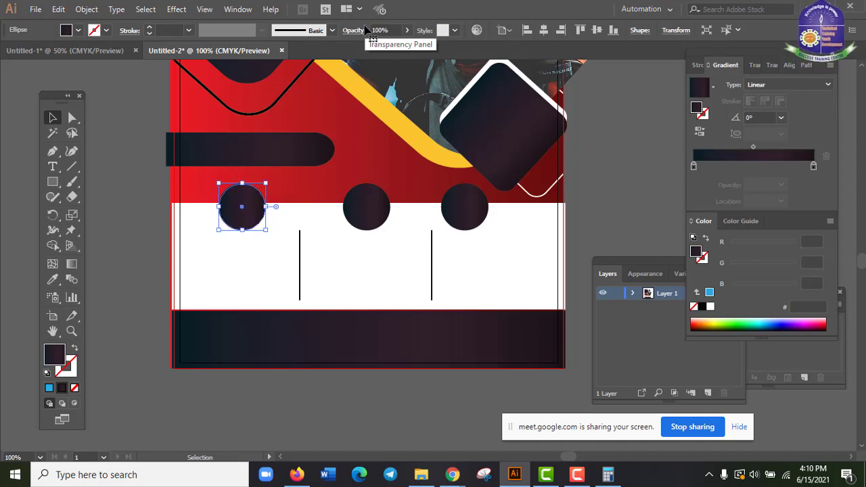
- Nudge the middle circle horizontally to centre it over the middle column
{"action": "left_click", "coordinate": [383, 211]}
{"action": "key", "text": "Left"}
{"action": "key", "text": "Left"}
{"action": "key", "text": "Right"}
{"action": "key", "text": "Right"}
{"action": "key", "text": "Right"}
{"action": "key", "text": "Right"}
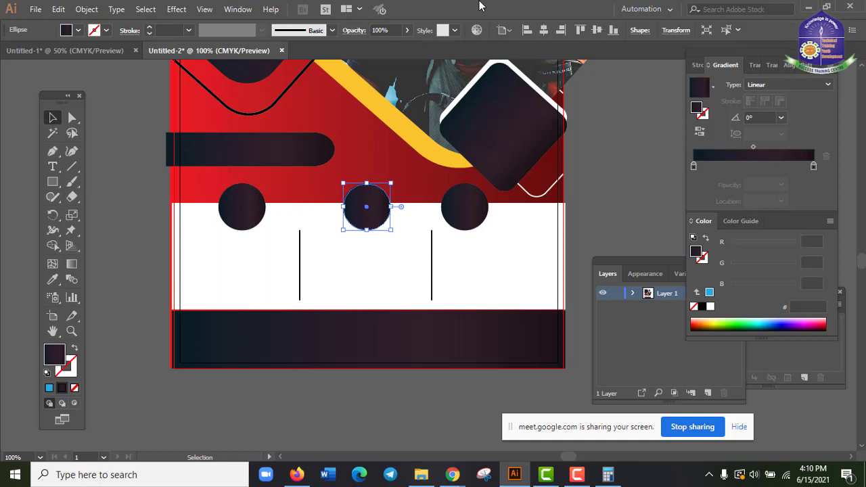
- Shift the third circle right until it is centred over the third column of the white band
{"action": "key", "text": "ctrl+alt+bracketright"}
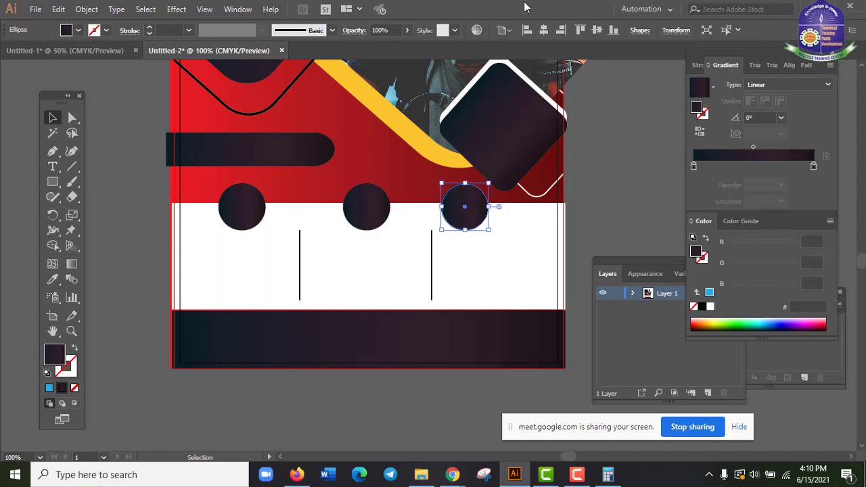
{"action": "key", "text": "Right"}
{"action": "key", "text": "Right"}
{"action": "key", "text": "Right"}
{"action": "key", "text": "Right"}
{"action": "key", "text": "Right"}
{"action": "key", "text": "Right"}
{"action": "key", "text": "Right"}
{"action": "key", "text": "Right"}
{"action": "key", "text": "Right"}
{"action": "key", "text": "Right"}
{"action": "key", "text": "Right"}
{"action": "key", "text": "Right"}
{"action": "key", "text": "Right"}
{"action": "key", "text": "Right"}
{"action": "key", "text": "Right"}
{"action": "key", "text": "Right"}
{"action": "key", "text": "Right"}
{"action": "key", "text": "Right"}
{"action": "key", "text": "Right"}
{"action": "key", "text": "Right"}
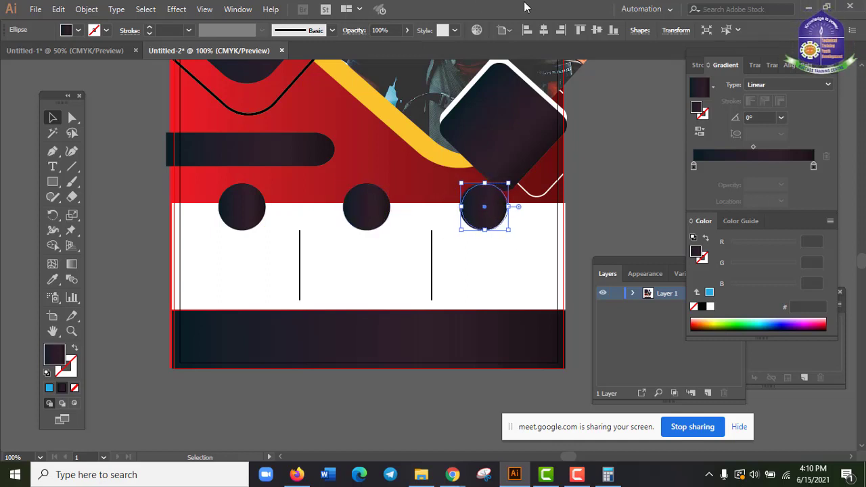
{"action": "key", "text": "Right"}
{"action": "key", "text": "Right"}
{"action": "key", "text": "Right"}
{"action": "key", "text": "Right"}
{"action": "key", "text": "Right"}
{"action": "key", "text": "Right"}
{"action": "key", "text": "Right"}
{"action": "key", "text": "Right"}
{"action": "key", "text": "Right"}
{"action": "key", "text": "Right"}
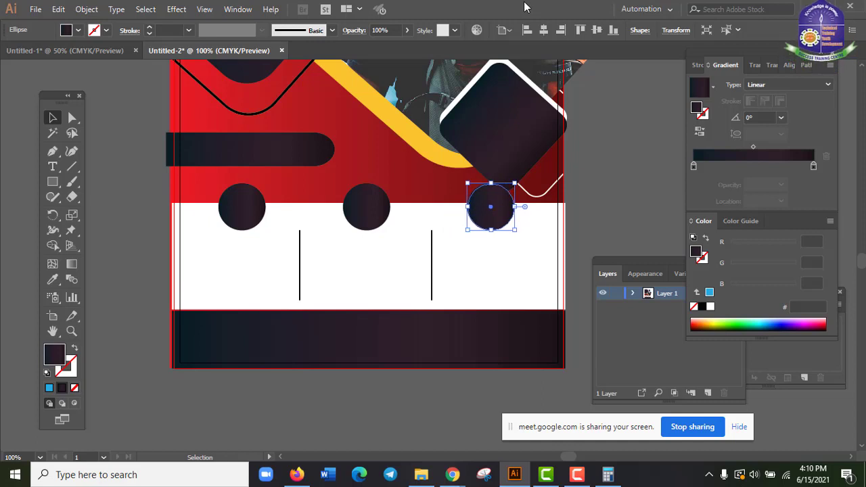
{"action": "left_click", "coordinate": [624, 192]}
- Scale all three circles down slightly together about their common centre
{"action": "scroll", "coordinate": [557, 247], "scroll_direction": "down", "scroll_amount": 1}
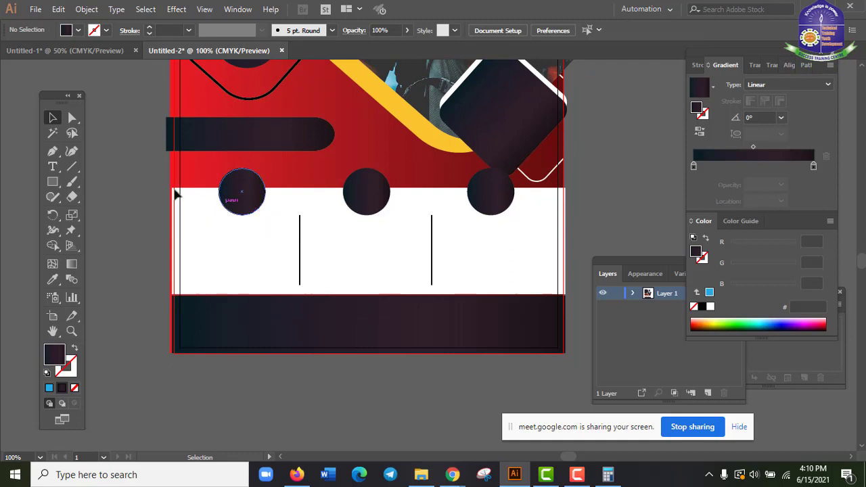
{"action": "left_click", "coordinate": [355, 198]}
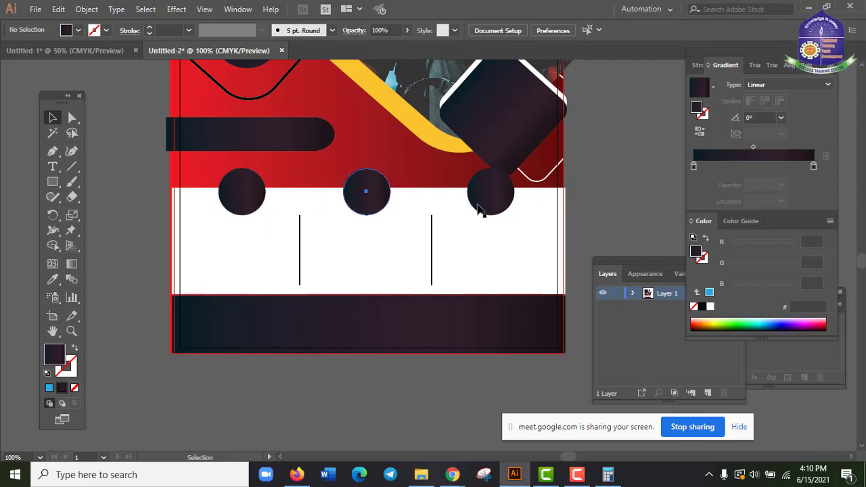
{"action": "left_click", "coordinate": [484, 207], "text": "shift"}
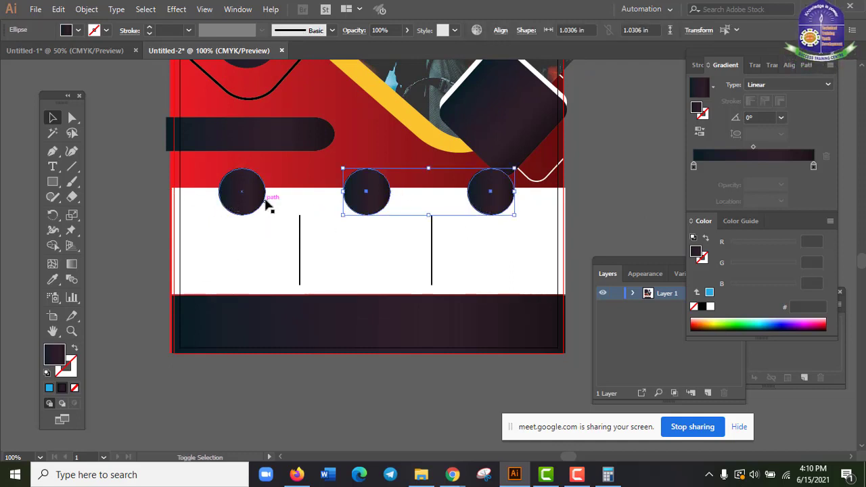
{"action": "left_click", "coordinate": [263, 201], "text": "shift"}
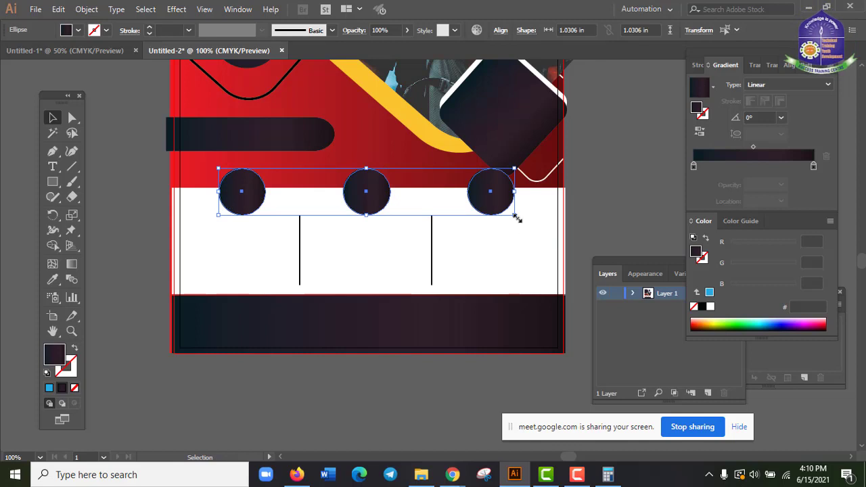
{"action": "left_click_drag", "start_coordinate": [517, 218], "coordinate": [514, 213]}
{"action": "left_click", "coordinate": [270, 212]}
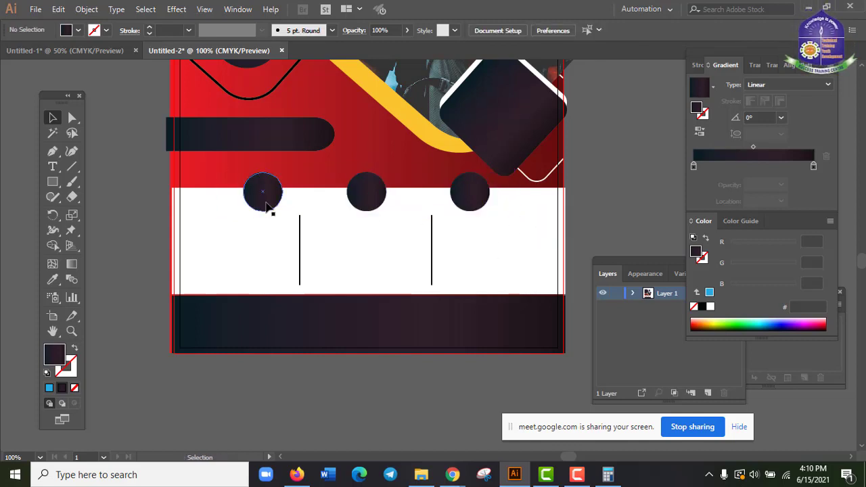
- Nudge the first dark circle left until it sits centred above the first column of the white band
{"action": "left_click", "coordinate": [279, 242]}
{"action": "key", "text": "Left"}
{"action": "key", "text": "Left"}
{"action": "key", "text": "Left"}
{"action": "key", "text": "Left"}
{"action": "key", "text": "Left"}
{"action": "key", "text": "Left"}
{"action": "key", "text": "Left"}
{"action": "key", "text": "Left"}
{"action": "key", "text": "Left"}
{"action": "key", "text": "Left"}
{"action": "key", "text": "Left"}
{"action": "key", "text": "Left"}
{"action": "key", "text": "Left"}
{"action": "key", "text": "Left"}
{"action": "key", "text": "Left"}
{"action": "key", "text": "Left"}
{"action": "key", "text": "Left"}
{"action": "key", "text": "Left"}
{"action": "key", "text": "Left"}
{"action": "key", "text": "Left"}
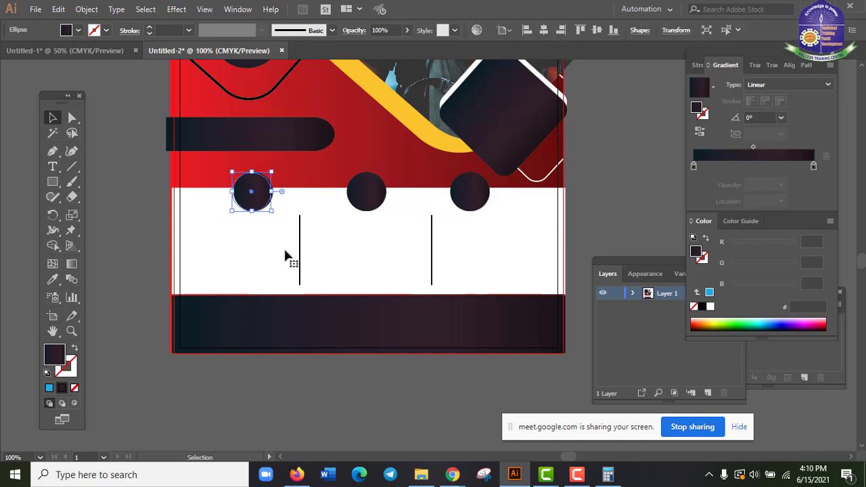
{"action": "key", "text": "Left"}
{"action": "key", "text": "Left"}
{"action": "key", "text": "Left"}
{"action": "key", "text": "Left"}
{"action": "key", "text": "Left"}
{"action": "key", "text": "Left"}
{"action": "key", "text": "Left"}
{"action": "key", "text": "Left"}
- Nudge the middle circle slightly left and shift the third circle right until it is centred above the third column
{"action": "left_click", "coordinate": [371, 200]}
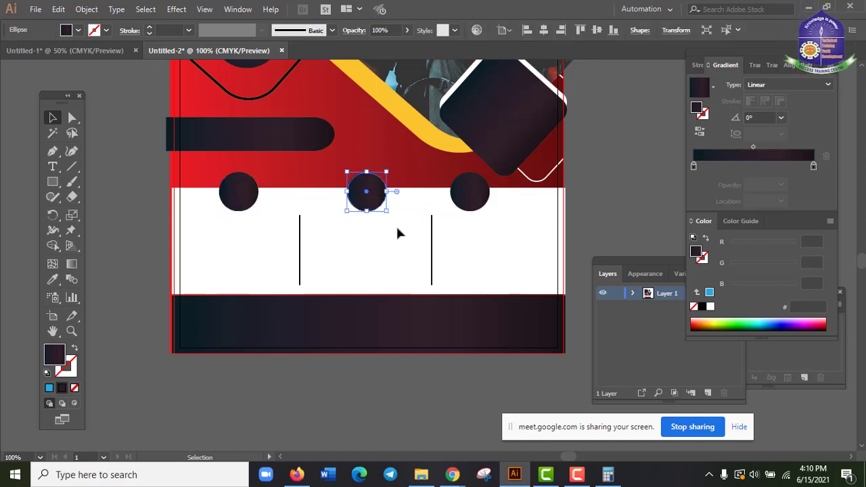
{"action": "left_click", "coordinate": [484, 196]}
{"action": "key", "text": "Right"}
{"action": "key", "text": "Right"}
{"action": "key", "text": "Right"}
{"action": "key", "text": "Right"}
{"action": "key", "text": "Right"}
{"action": "key", "text": "Right"}
{"action": "key", "text": "Right"}
{"action": "key", "text": "Right"}
{"action": "key", "text": "Right"}
{"action": "key", "text": "Right"}
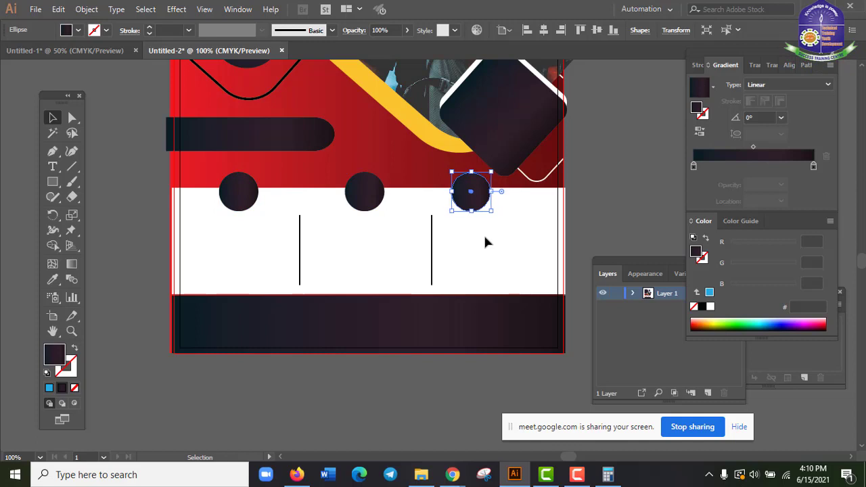
{"action": "key", "text": "Right"}
{"action": "key", "text": "Right"}
{"action": "key", "text": "Right"}
{"action": "key", "text": "Right"}
{"action": "key", "text": "Right"}
{"action": "key", "text": "Right"}
{"action": "key", "text": "Right"}
{"action": "key", "text": "Right"}
{"action": "key", "text": "Right"}
{"action": "key", "text": "Right"}
{"action": "key", "text": "Right"}
{"action": "key", "text": "Right"}
{"action": "key", "text": "Right"}
{"action": "key", "text": "Right"}
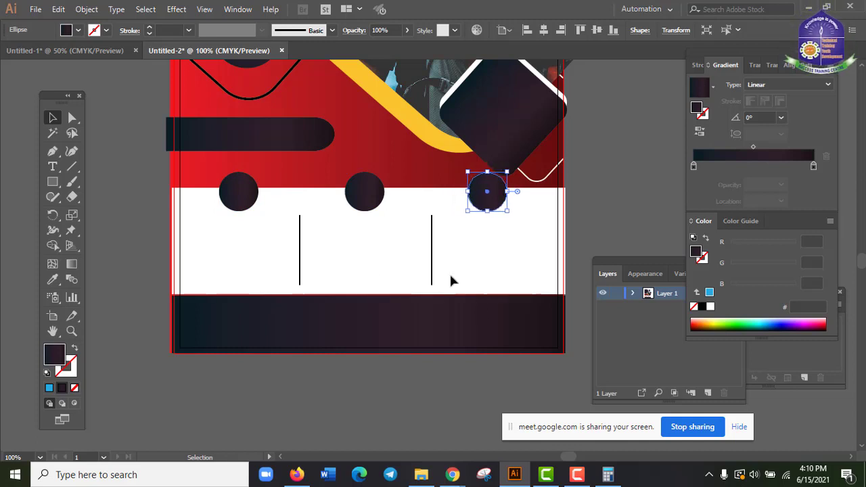
{"action": "key", "text": "Right"}
{"action": "key", "text": "Right"}
{"action": "key", "text": "Right"}
{"action": "key", "text": "Right"}
{"action": "key", "text": "Right"}
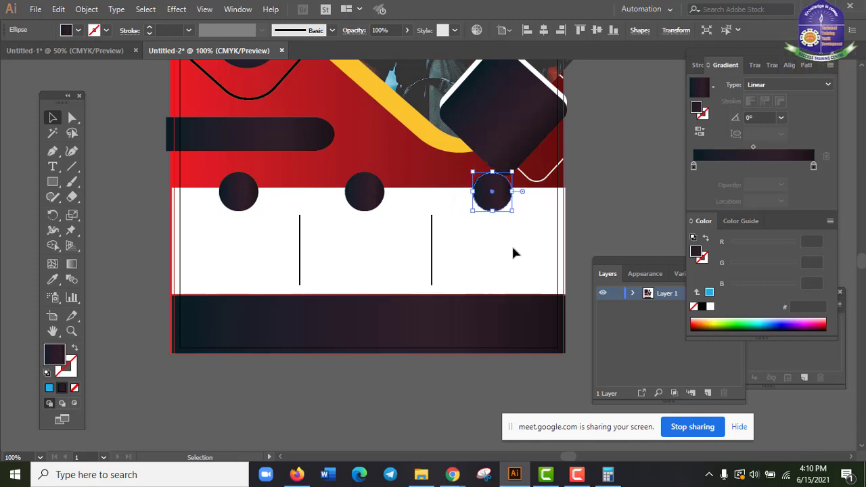
{"action": "left_click", "coordinate": [519, 239]}
{"action": "scroll", "coordinate": [501, 303], "scroll_direction": "down", "scroll_amount": 1}
{"action": "scroll", "coordinate": [501, 303], "scroll_direction": "up", "scroll_amount": 1}
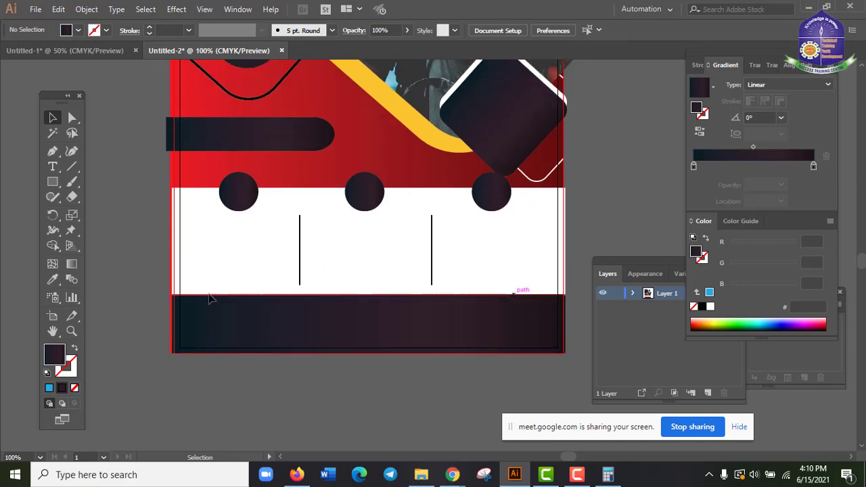
{"action": "scroll", "coordinate": [276, 366], "scroll_direction": "up", "scroll_amount": 2}
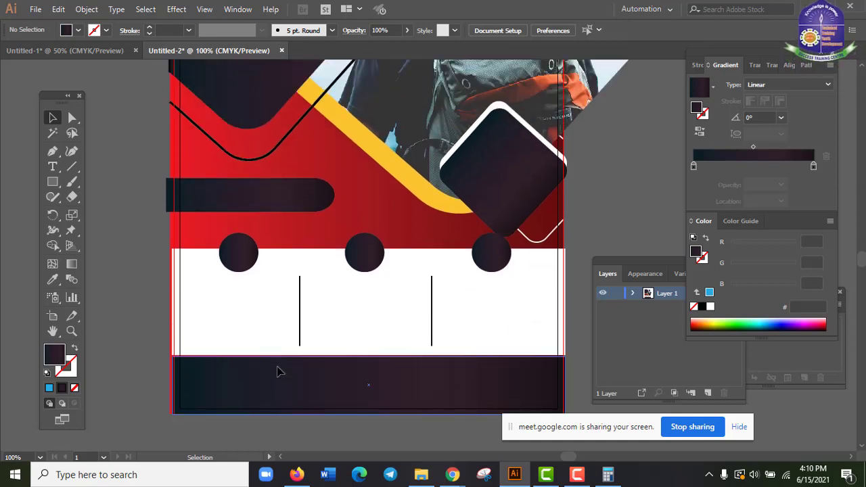
{"action": "key", "text": "ctrl+minus"}
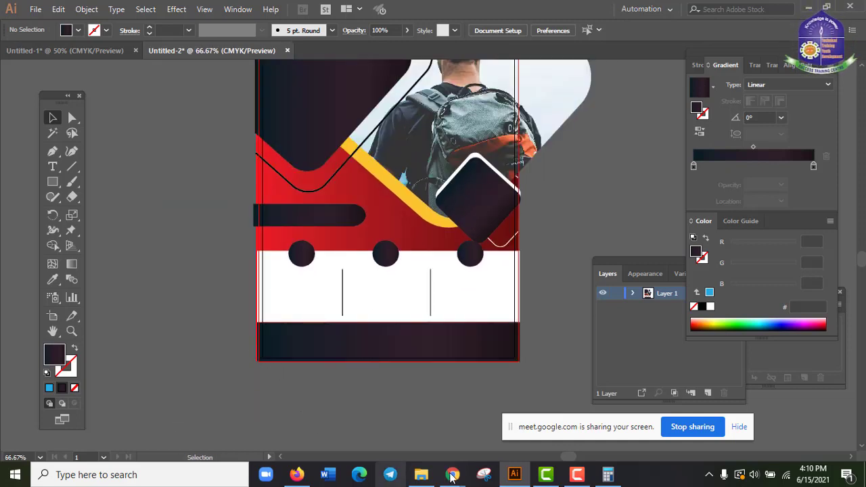
- Switch to Chrome and examine the whole travel sale flyer template on Freepik as the layout reference
{"action": "mouse_move", "coordinate": [453, 475]}
{"action": "left_click", "coordinate": [374, 425]}
{"action": "scroll", "coordinate": [351, 216], "scroll_direction": "down", "scroll_amount": 3}
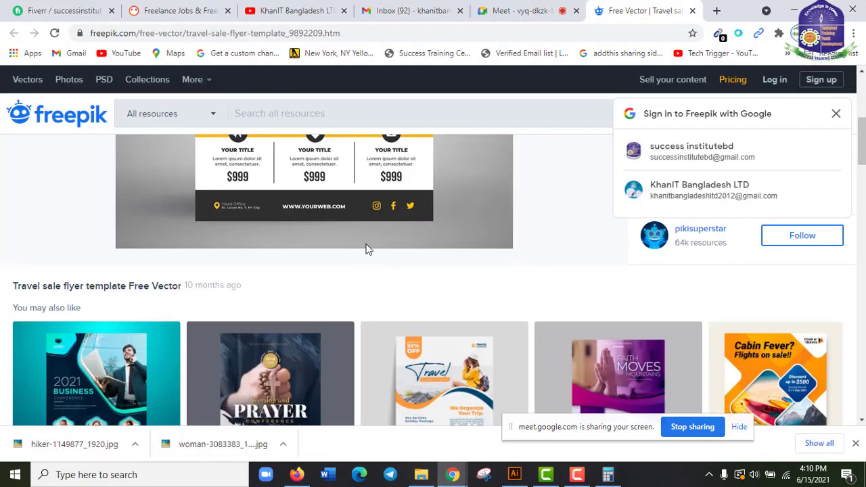
{"action": "scroll", "coordinate": [368, 248], "scroll_direction": "up", "scroll_amount": 5}
{"action": "scroll", "coordinate": [260, 228], "scroll_direction": "down", "scroll_amount": 2}
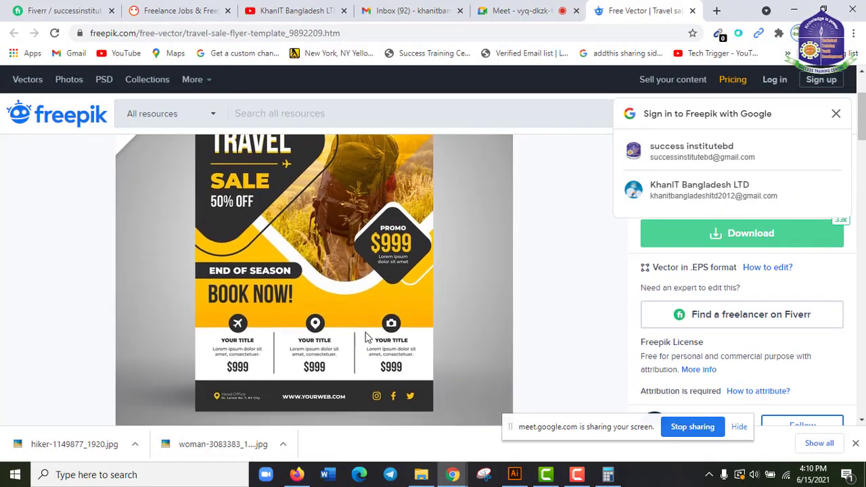
{"action": "scroll", "coordinate": [406, 365], "scroll_direction": "up", "scroll_amount": 2}
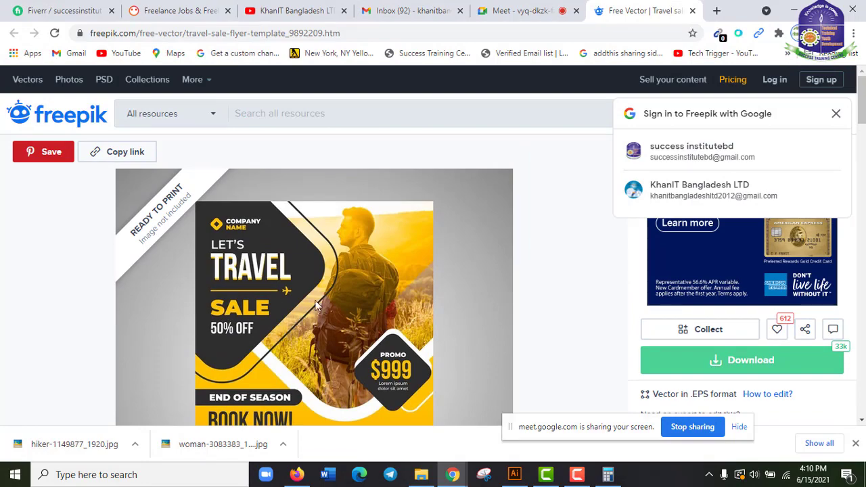
{"action": "scroll", "coordinate": [298, 324], "scroll_direction": "down", "scroll_amount": 2}
{"action": "scroll", "coordinate": [265, 354], "scroll_direction": "up", "scroll_amount": 2}
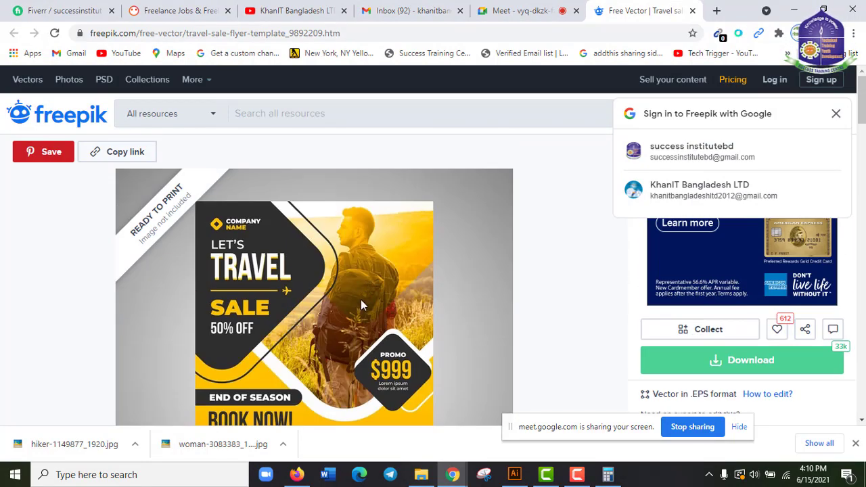
{"action": "scroll", "coordinate": [308, 369], "scroll_direction": "down", "scroll_amount": 3}
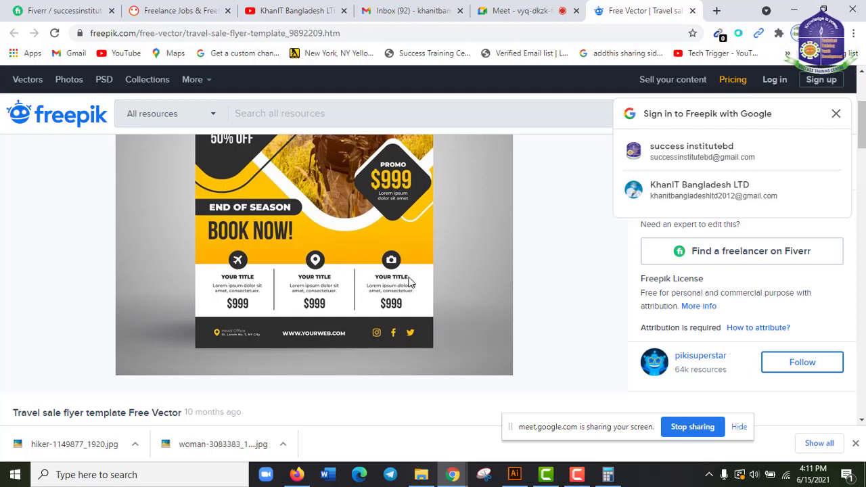
{"action": "scroll", "coordinate": [410, 284], "scroll_direction": "up", "scroll_amount": 3}
{"action": "scroll", "coordinate": [394, 317], "scroll_direction": "down", "scroll_amount": 2}
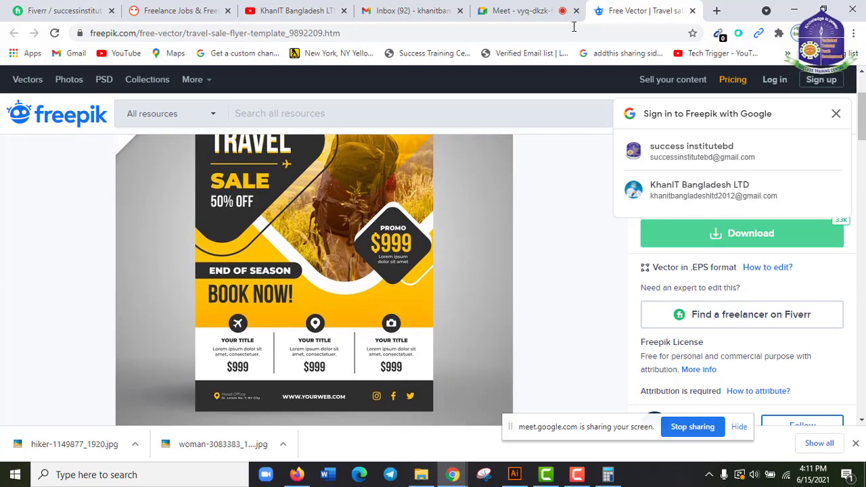
{"action": "scroll", "coordinate": [399, 290], "scroll_direction": "up", "scroll_amount": 2}
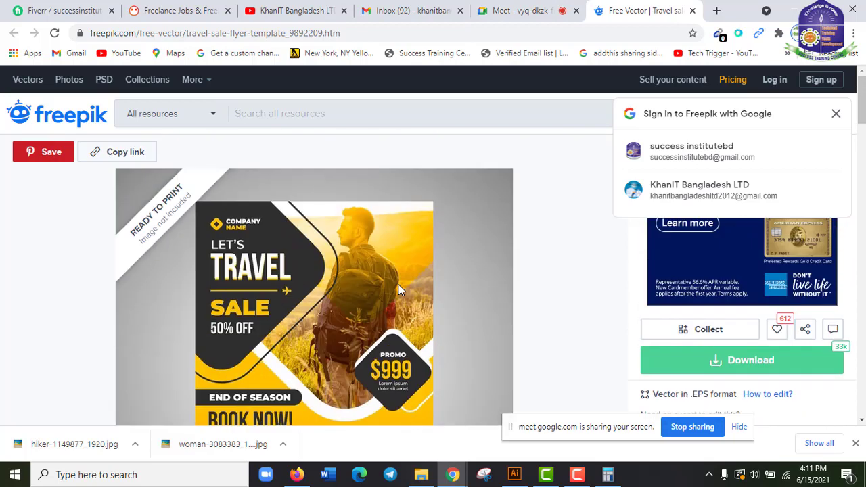
{"action": "left_click", "coordinate": [528, 9]}
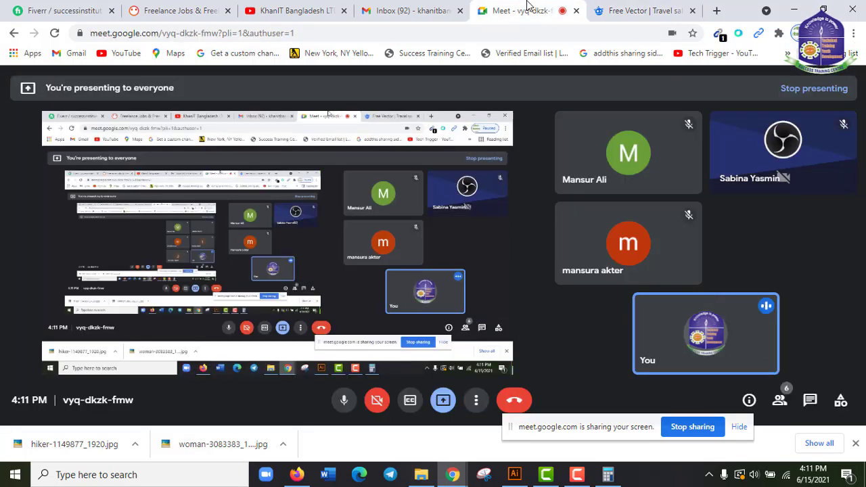
{"action": "left_click", "coordinate": [608, 7]}
- Search the web for "flyer mockup" in a new browser tab
{"action": "left_click", "coordinate": [715, 12]}
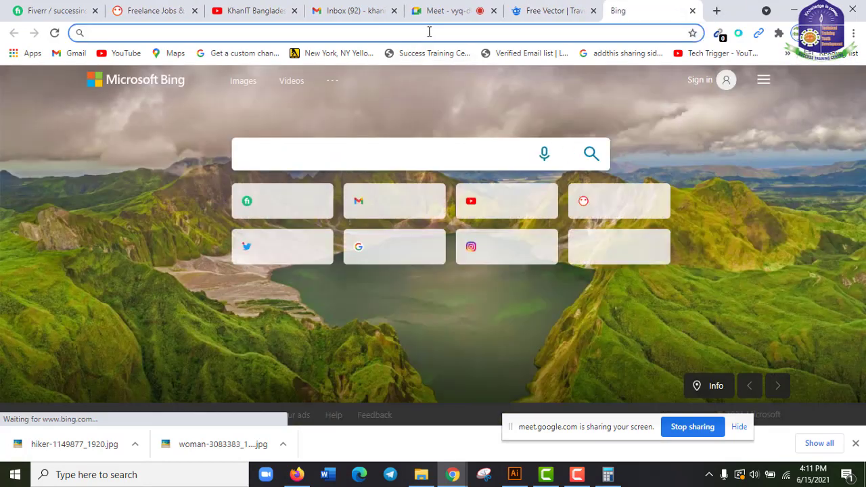
{"action": "type", "text": "fr"}
{"action": "key", "text": "BackSpace"}
{"action": "key", "text": "BackSpace"}
{"action": "key", "text": "BackSpace"}
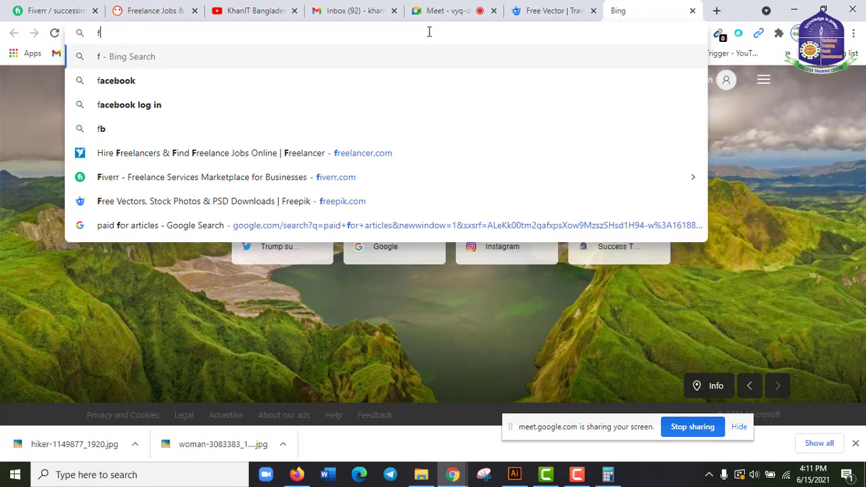
{"action": "type", "text": "flye"}
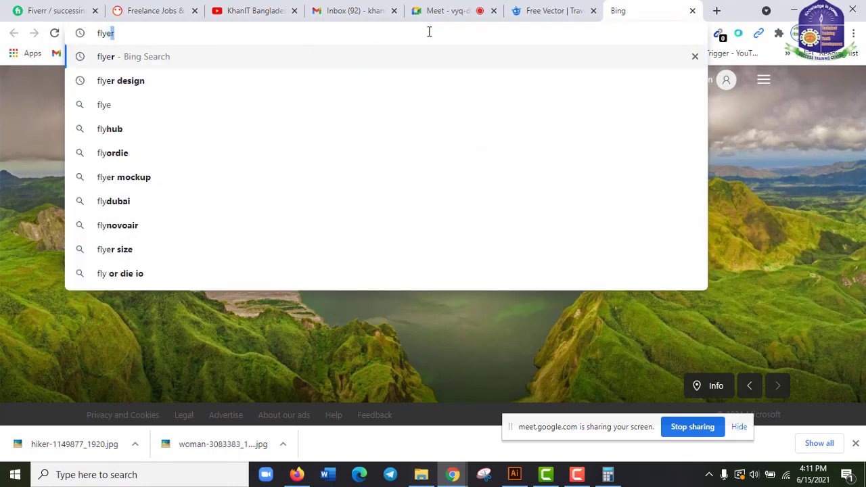
{"action": "type", "text": "r mockup"}
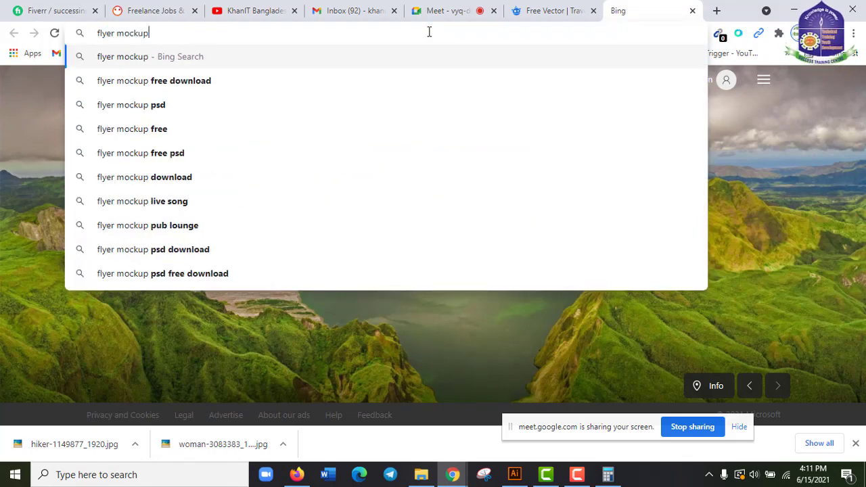
{"action": "key", "text": "Return"}
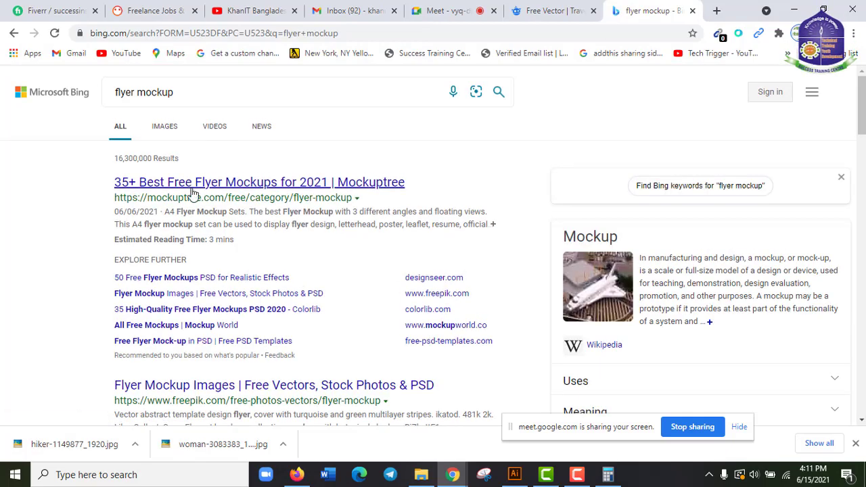
- Open Freepik's flyer mockup page from the search results, dismiss the Google sign-in prompt and browse the templates
{"action": "scroll", "coordinate": [276, 342], "scroll_direction": "down", "scroll_amount": 2}
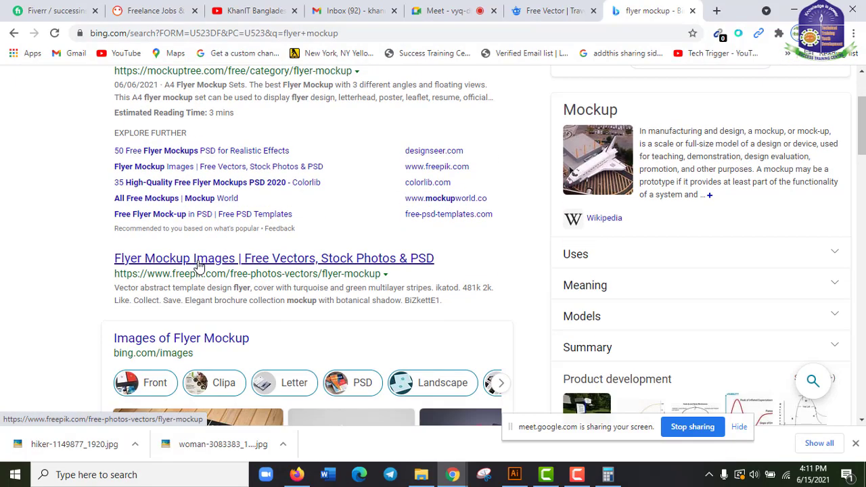
{"action": "left_click", "coordinate": [200, 265]}
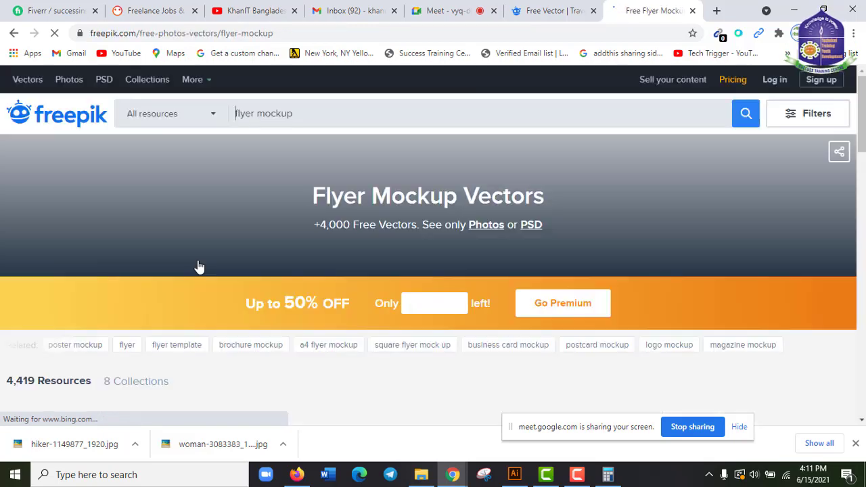
{"action": "scroll", "coordinate": [257, 323], "scroll_direction": "down", "scroll_amount": 3}
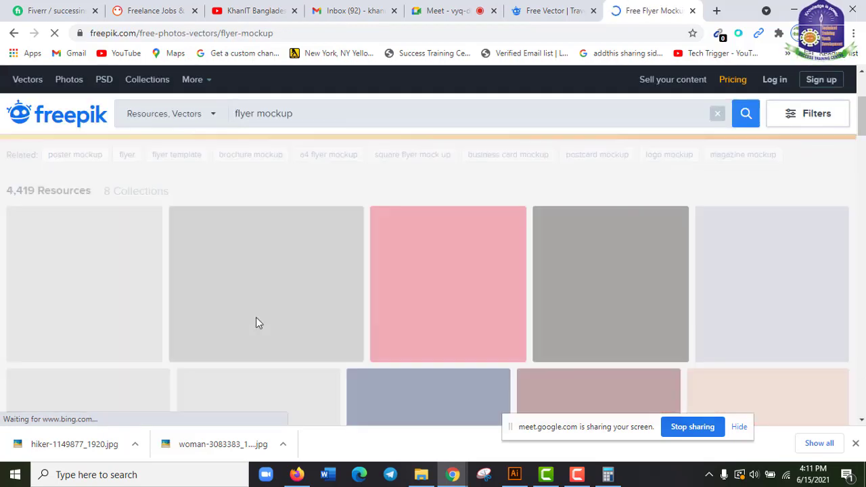
{"action": "scroll", "coordinate": [257, 323], "scroll_direction": "down", "scroll_amount": 1}
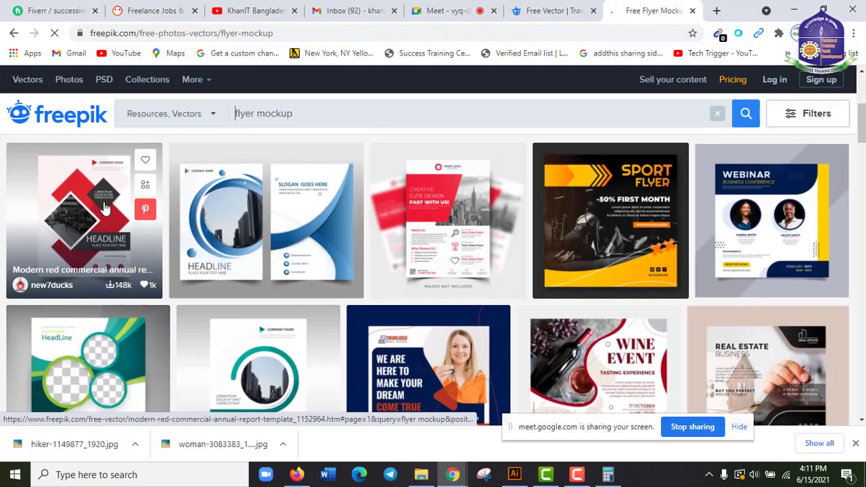
{"action": "scroll", "coordinate": [747, 289], "scroll_direction": "down", "scroll_amount": 1}
{"action": "scroll", "coordinate": [746, 288], "scroll_direction": "down", "scroll_amount": 2}
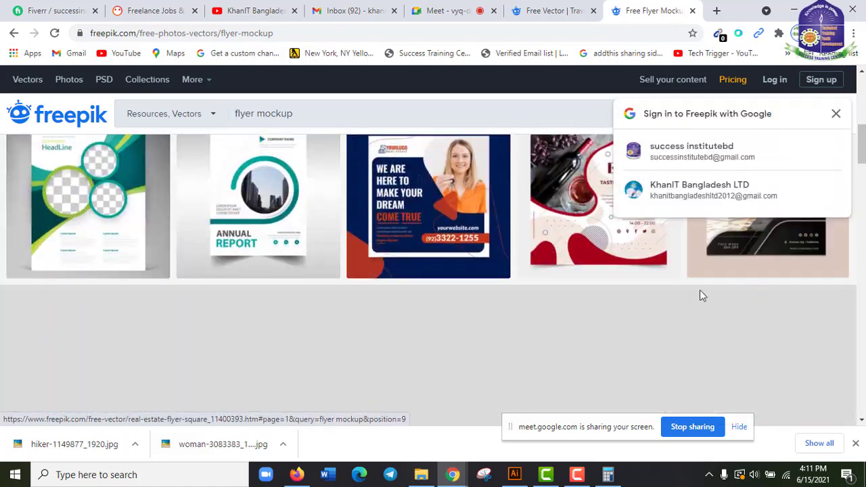
{"action": "left_click", "coordinate": [838, 115]}
{"action": "scroll", "coordinate": [498, 266], "scroll_direction": "up", "scroll_amount": 2}
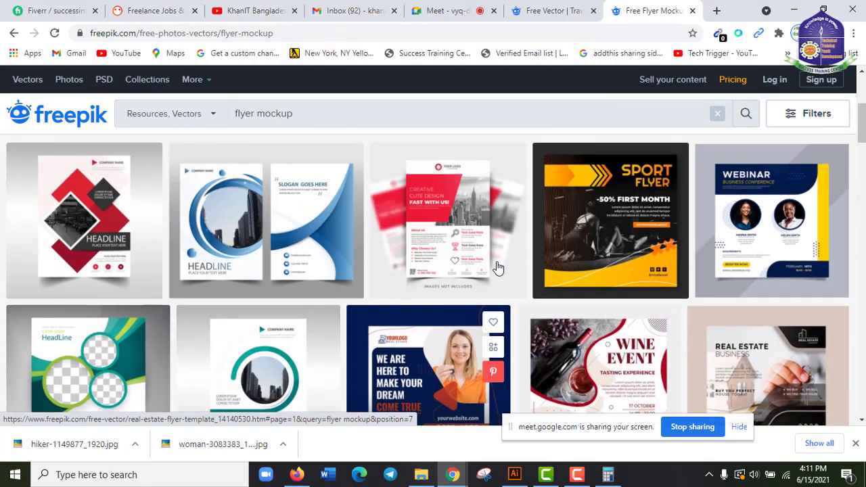
{"action": "scroll", "coordinate": [499, 267], "scroll_direction": "down", "scroll_amount": 2}
{"action": "scroll", "coordinate": [498, 266], "scroll_direction": "up", "scroll_amount": 2}
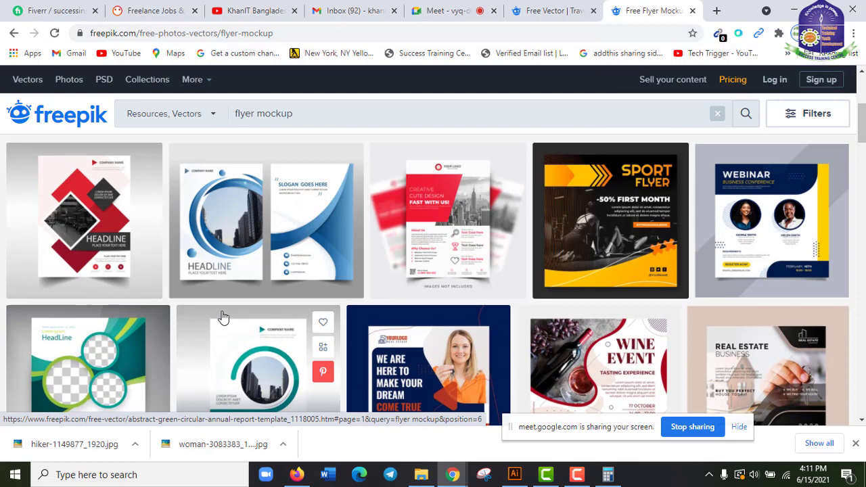
- Preview the modern red commercial annual report template in full, including its lower part, and close the preview
{"action": "left_click", "coordinate": [39, 220]}
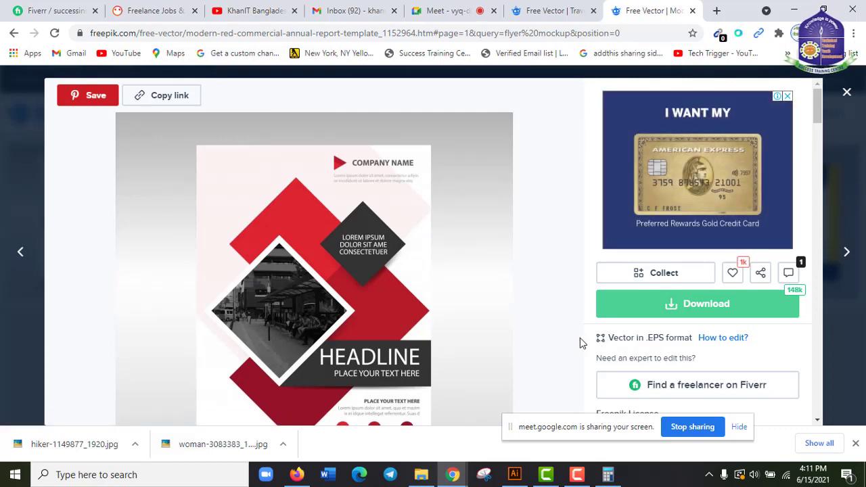
{"action": "scroll", "coordinate": [499, 349], "scroll_direction": "down", "scroll_amount": 2}
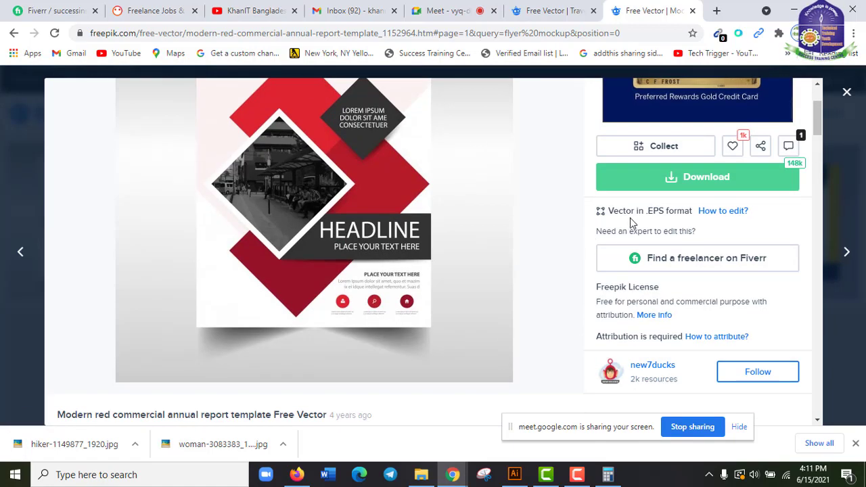
{"action": "scroll", "coordinate": [816, 99], "scroll_direction": "up", "scroll_amount": 2}
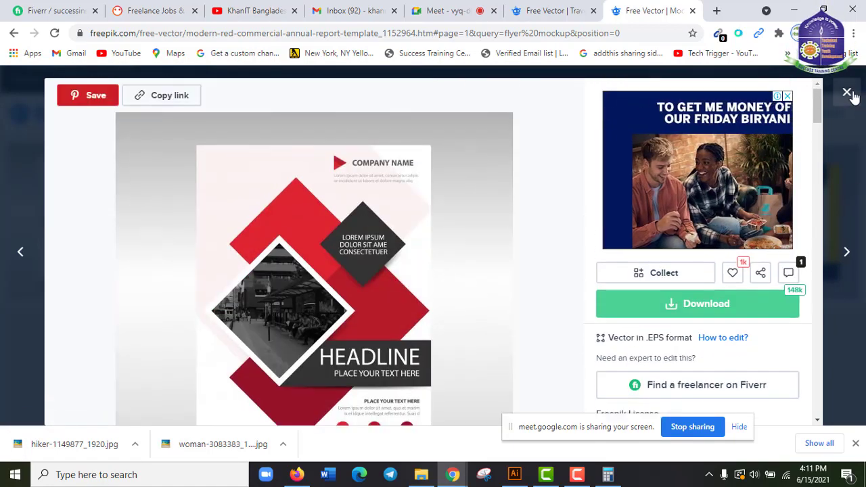
{"action": "left_click", "coordinate": [846, 91]}
- Browse further through the flyer templates, preview the wine square flyer template and close it again
{"action": "scroll", "coordinate": [483, 303], "scroll_direction": "down", "scroll_amount": 1}
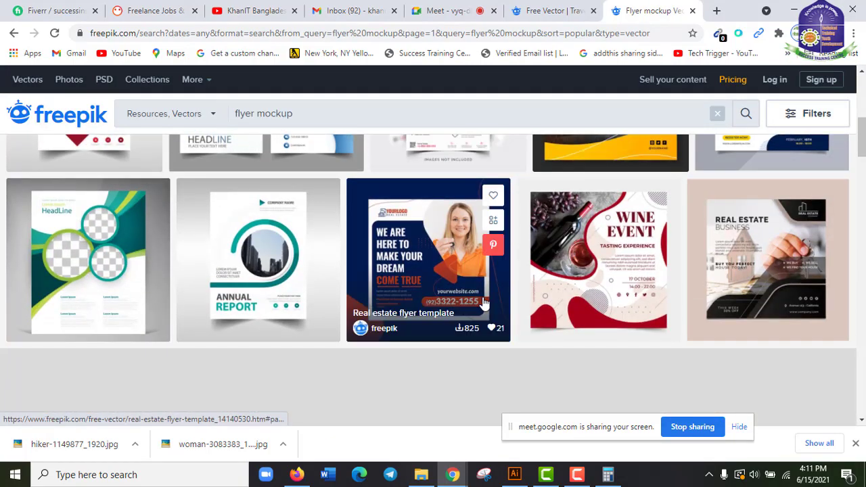
{"action": "scroll", "coordinate": [343, 334], "scroll_direction": "down", "scroll_amount": 1}
{"action": "scroll", "coordinate": [258, 313], "scroll_direction": "up", "scroll_amount": 2}
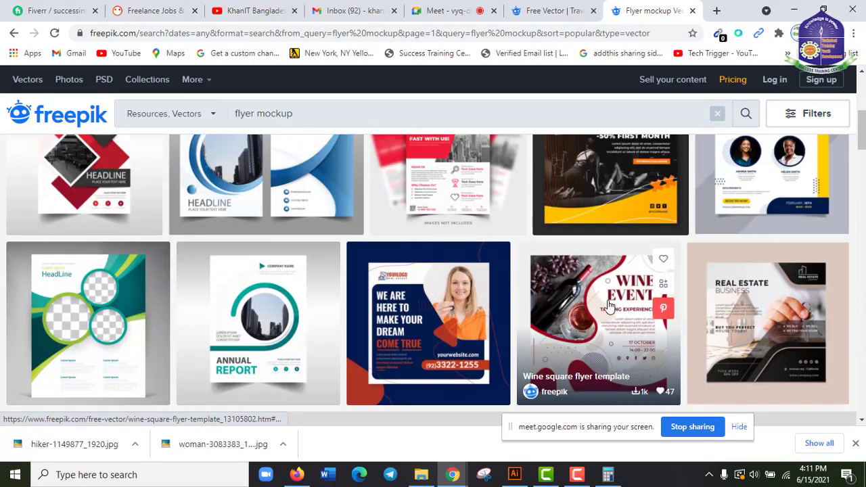
{"action": "left_click", "coordinate": [626, 305]}
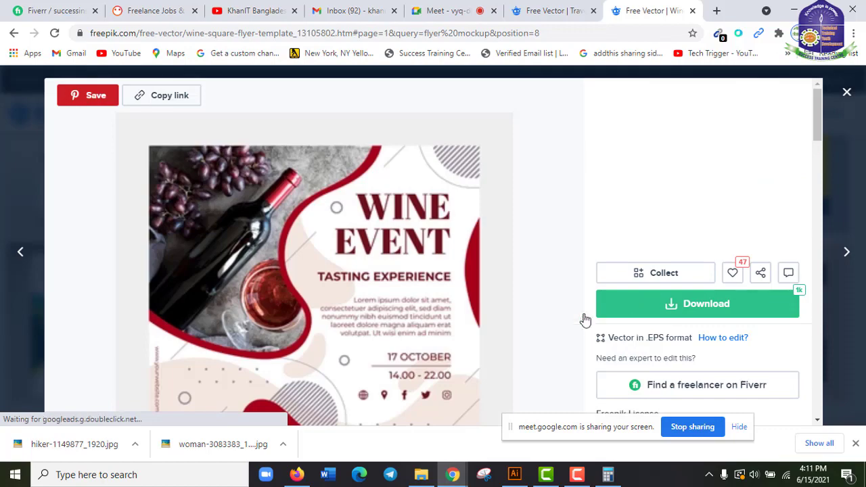
{"action": "left_click", "coordinate": [846, 93]}
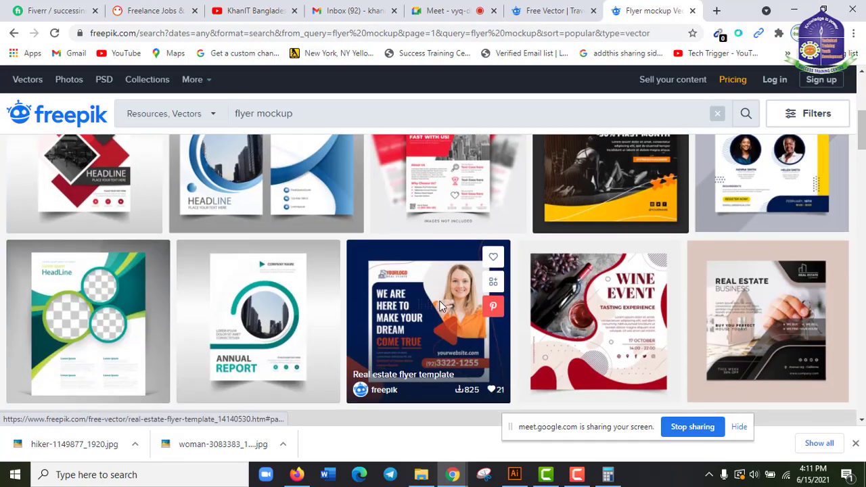
- Browse further down the flyer mockup vectors, preview the teal commercial annual report template and close the preview
{"action": "scroll", "coordinate": [440, 306], "scroll_direction": "down", "scroll_amount": 3}
{"action": "scroll", "coordinate": [440, 306], "scroll_direction": "up", "scroll_amount": 2}
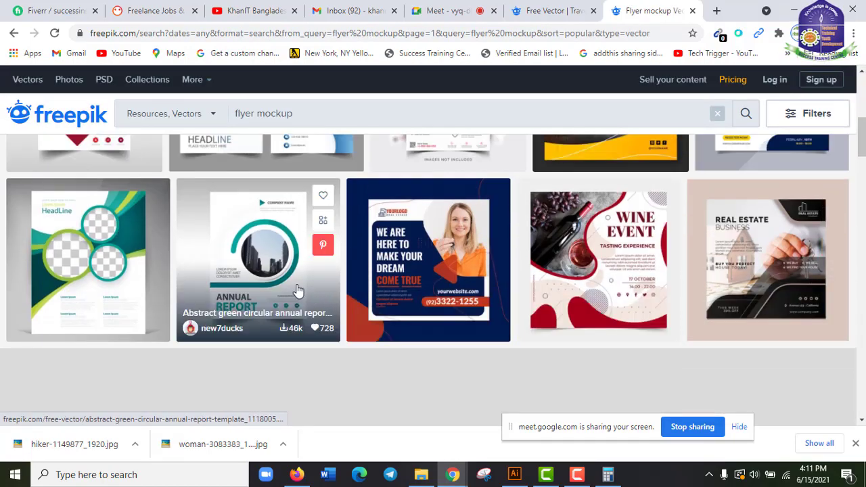
{"action": "scroll", "coordinate": [302, 287], "scroll_direction": "down", "scroll_amount": 5}
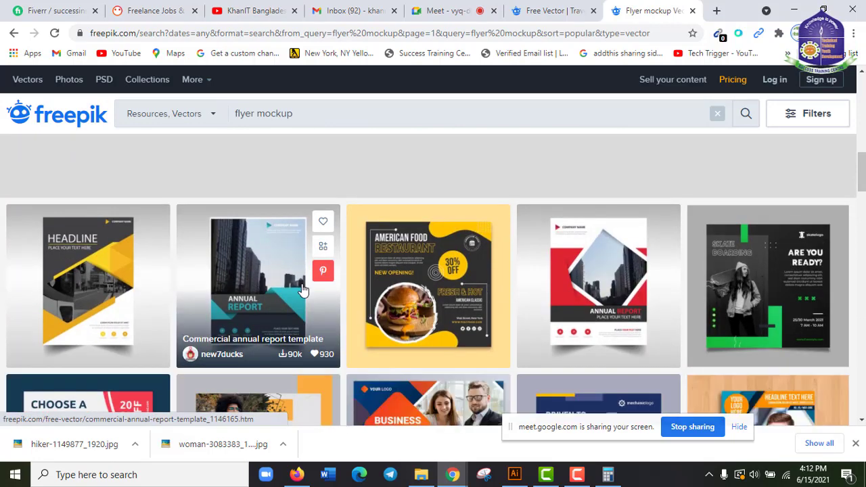
{"action": "left_click", "coordinate": [302, 289]}
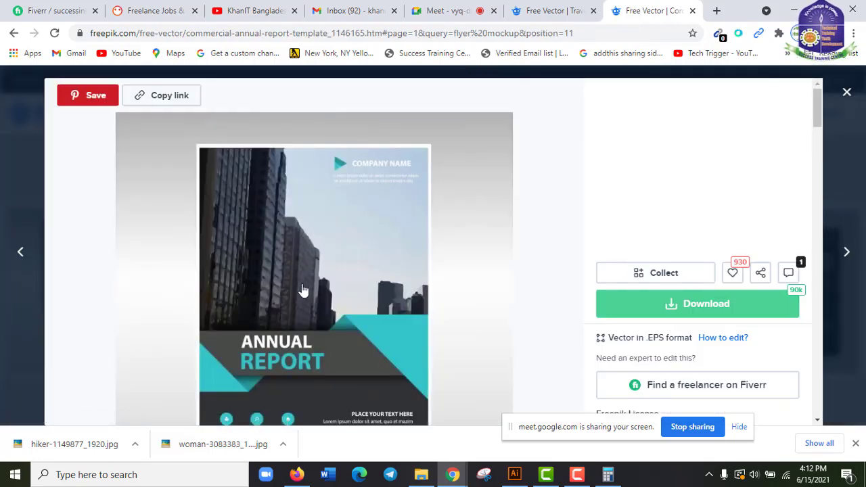
{"action": "key", "text": "Escape"}
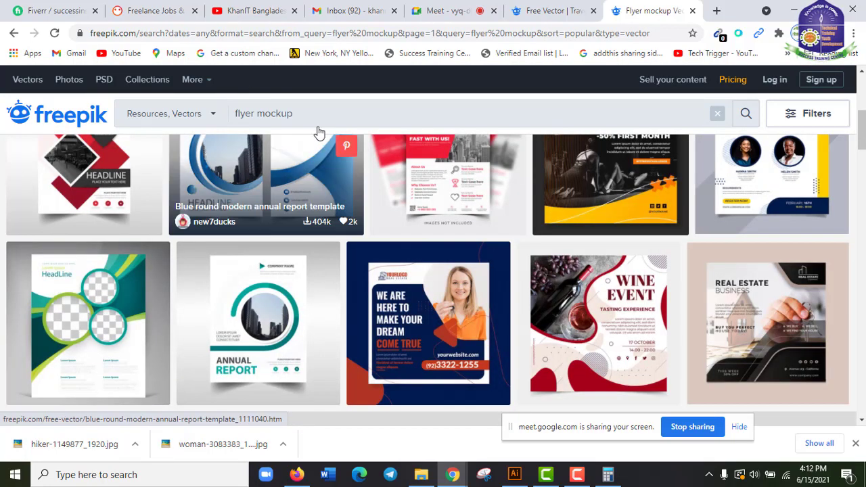
- Search Freepik's vectors for "flyer mockup psd" and look through the results page
{"action": "left_click", "coordinate": [319, 120]}
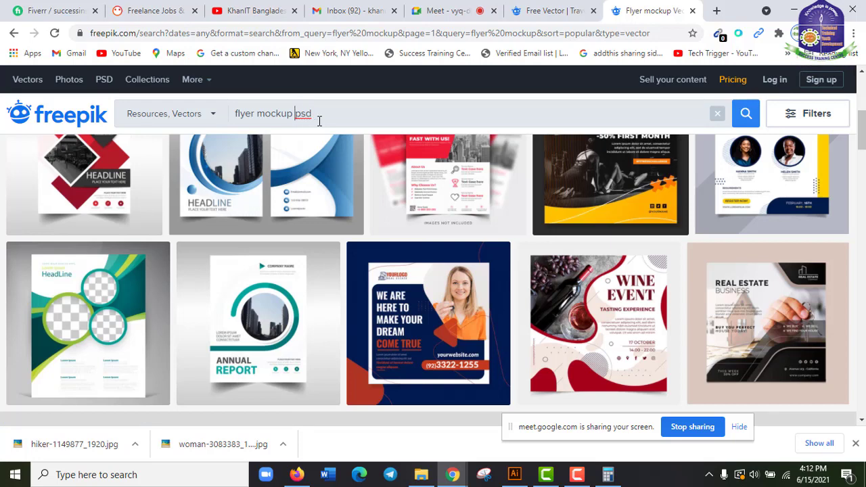
{"action": "type", "text": "psd"}
{"action": "key", "text": "Return"}
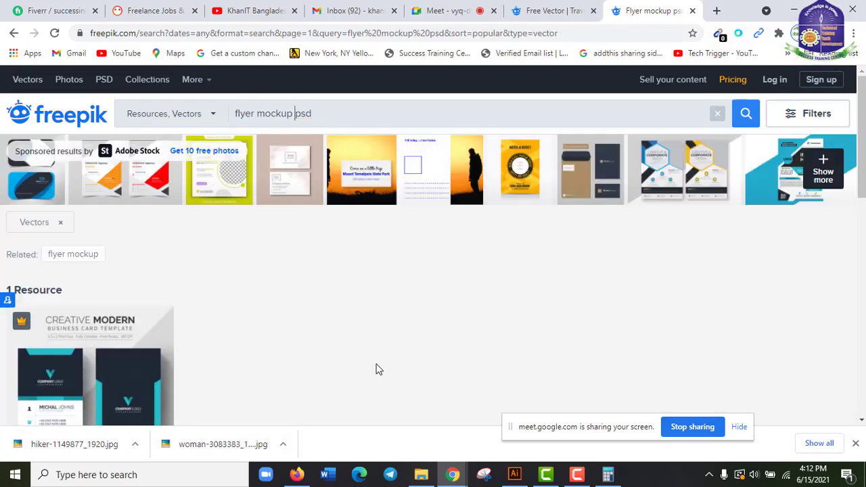
{"action": "scroll", "coordinate": [378, 369], "scroll_direction": "down", "scroll_amount": 10}
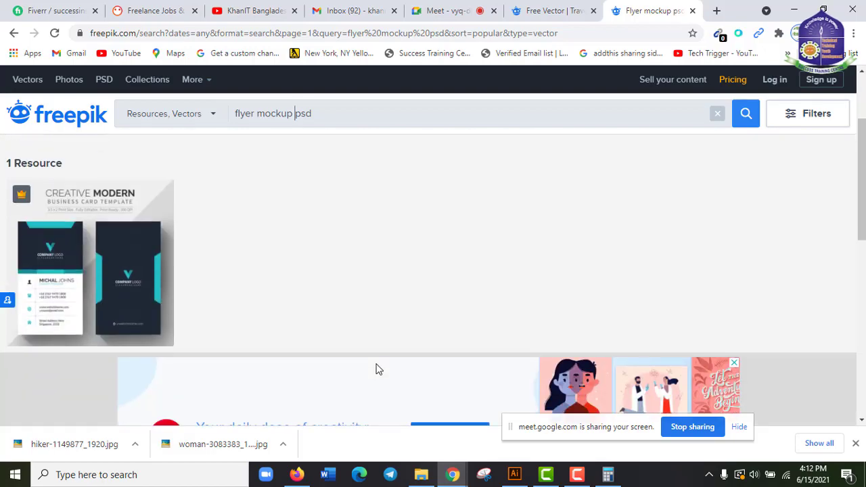
{"action": "scroll", "coordinate": [377, 360], "scroll_direction": "up", "scroll_amount": 10}
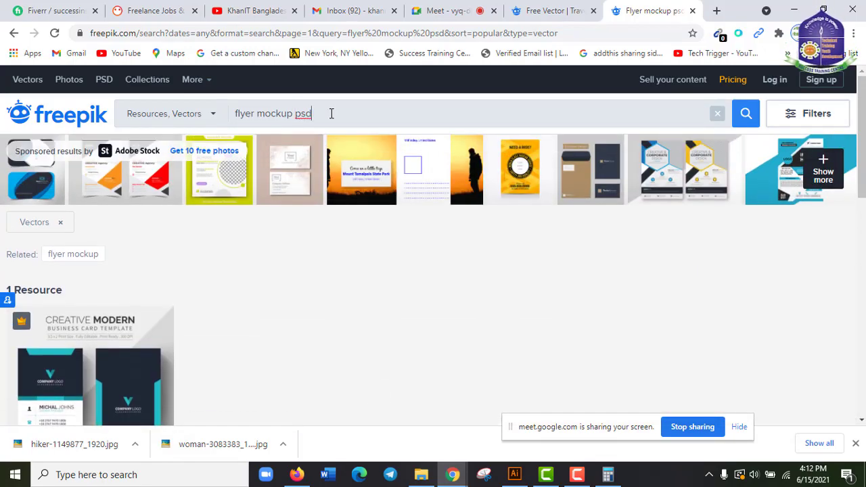
- Remove "psd" from the Freepik query and search the web for "flyer mockup psd" instead
{"action": "key", "text": "BackSpace"}
{"action": "key", "text": "BackSpace"}
{"action": "key", "text": "BackSpace"}
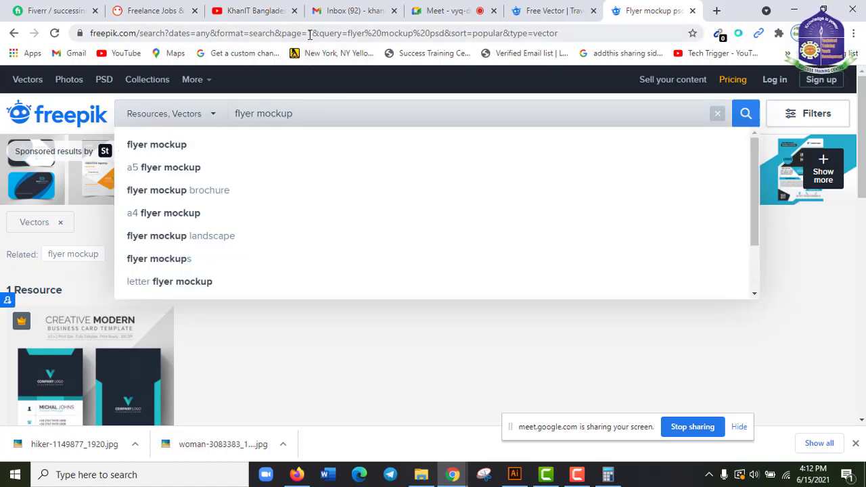
{"action": "left_click", "coordinate": [319, 36]}
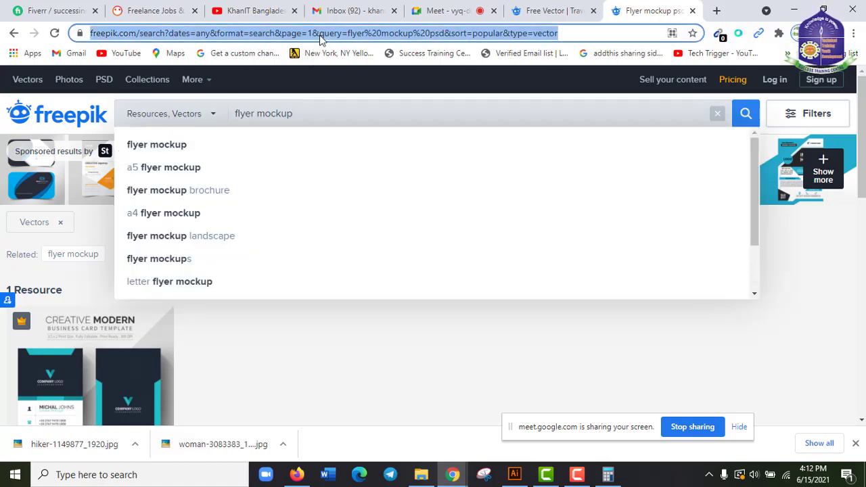
{"action": "type", "text": "flye"}
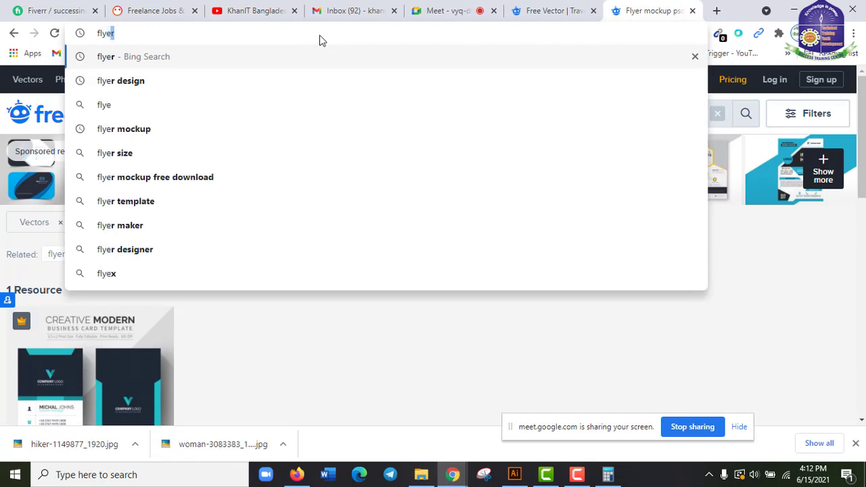
{"action": "type", "text": "r mockup psd"}
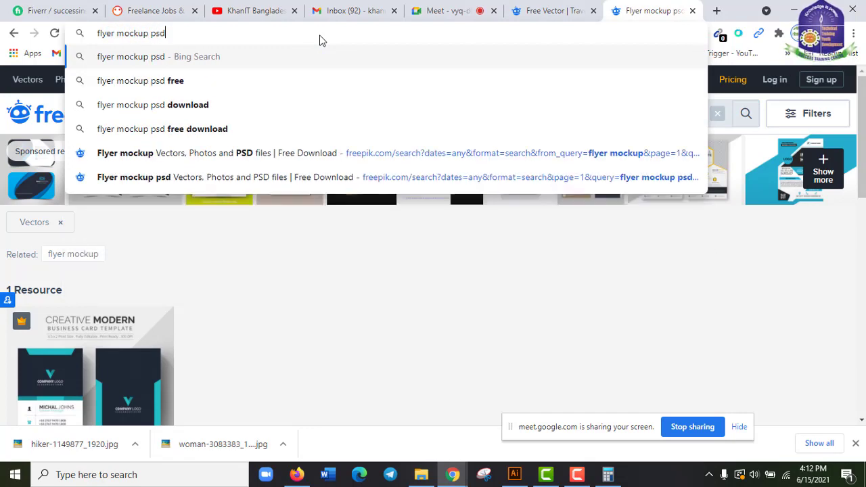
{"action": "key", "text": "Return"}
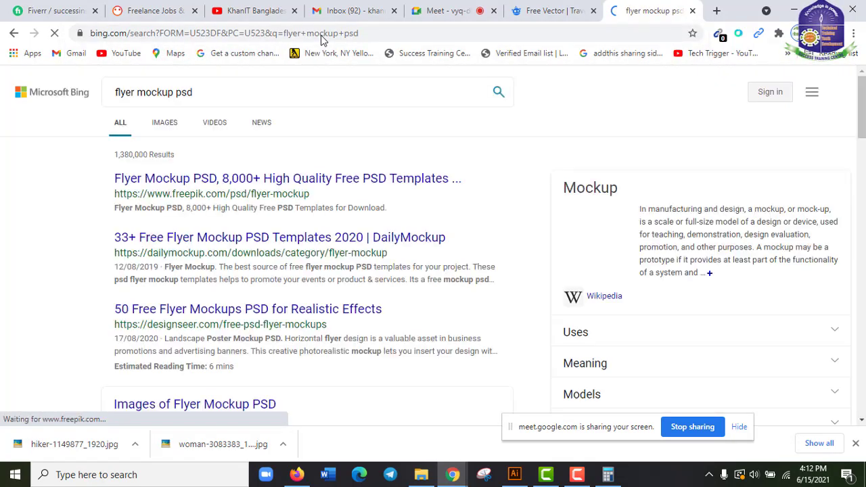
- Open Freepik's Flyer Mockup PSD result in a new browser tab and DailyMockup's flyer mockup result in the current one
{"action": "right_click", "coordinate": [274, 180]}
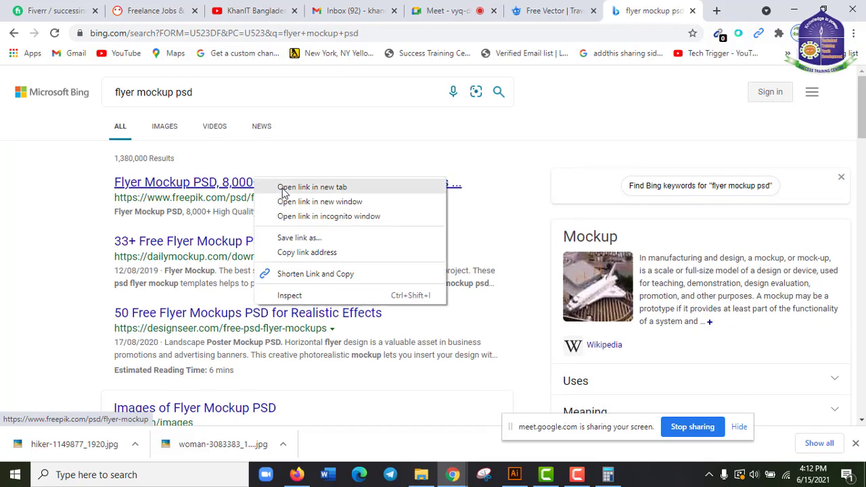
{"action": "left_click", "coordinate": [301, 187]}
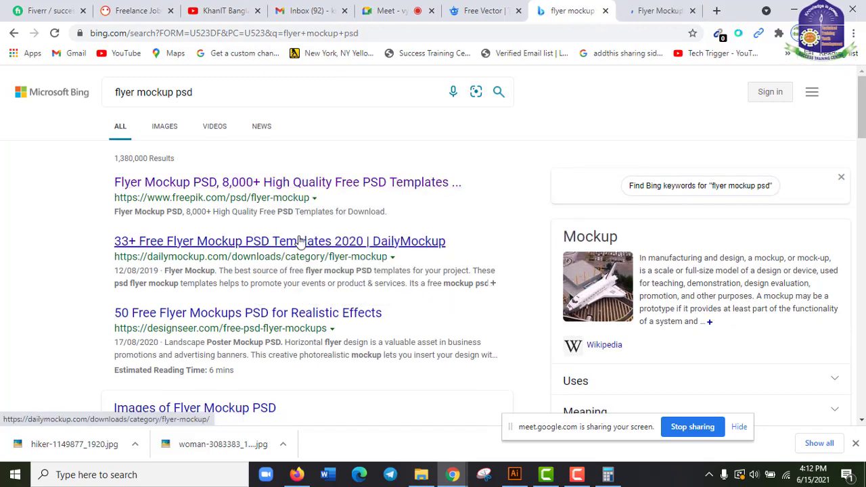
{"action": "left_click", "coordinate": [301, 242]}
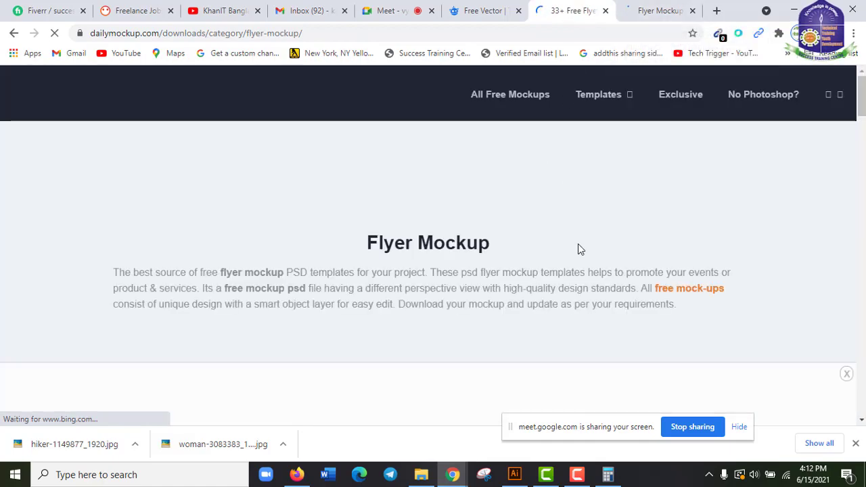
- Browse DailyMockup's flyer mockups, open the "PSD Flyer Mockup Free Template" page and look it over
{"action": "scroll", "coordinate": [516, 300], "scroll_direction": "down", "scroll_amount": 2}
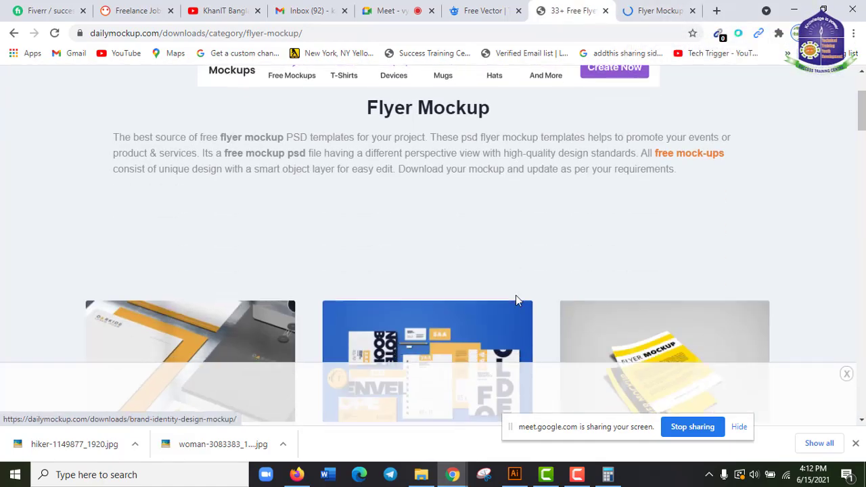
{"action": "scroll", "coordinate": [516, 299], "scroll_direction": "down", "scroll_amount": 3}
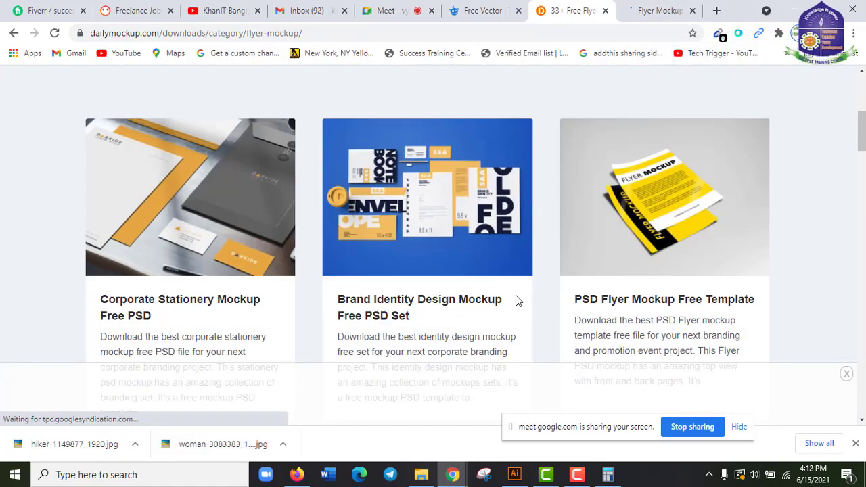
{"action": "left_click", "coordinate": [632, 196]}
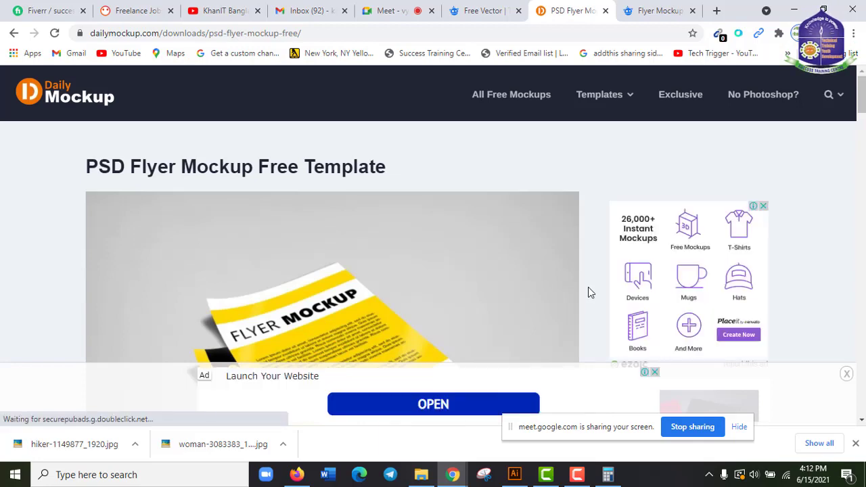
{"action": "scroll", "coordinate": [588, 296], "scroll_direction": "down", "scroll_amount": 2}
{"action": "scroll", "coordinate": [589, 291], "scroll_direction": "down", "scroll_amount": 4}
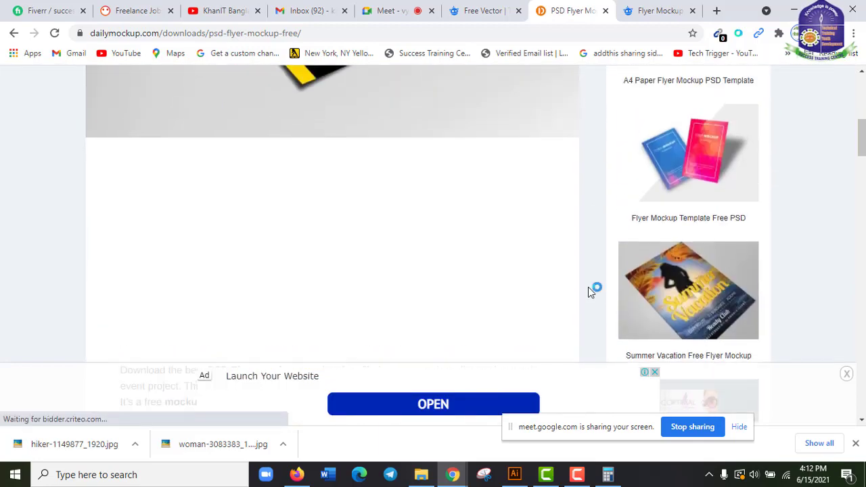
{"action": "scroll", "coordinate": [588, 289], "scroll_direction": "up", "scroll_amount": 2}
- Browse Freepik's Flyer Mockup PSD page and open the "Brochure mockup of two" template in a new browser tab
{"action": "left_click", "coordinate": [631, 6]}
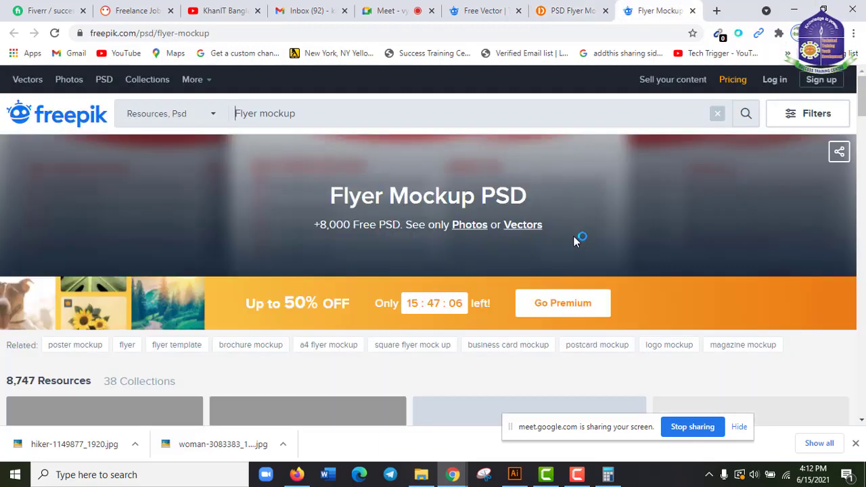
{"action": "scroll", "coordinate": [573, 237], "scroll_direction": "down", "scroll_amount": 3}
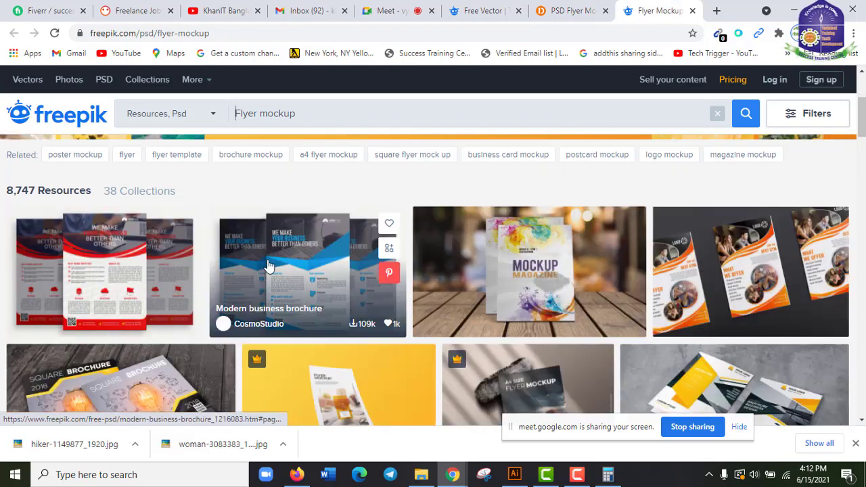
{"action": "scroll", "coordinate": [267, 261], "scroll_direction": "down", "scroll_amount": 3}
{"action": "scroll", "coordinate": [267, 261], "scroll_direction": "up", "scroll_amount": 2}
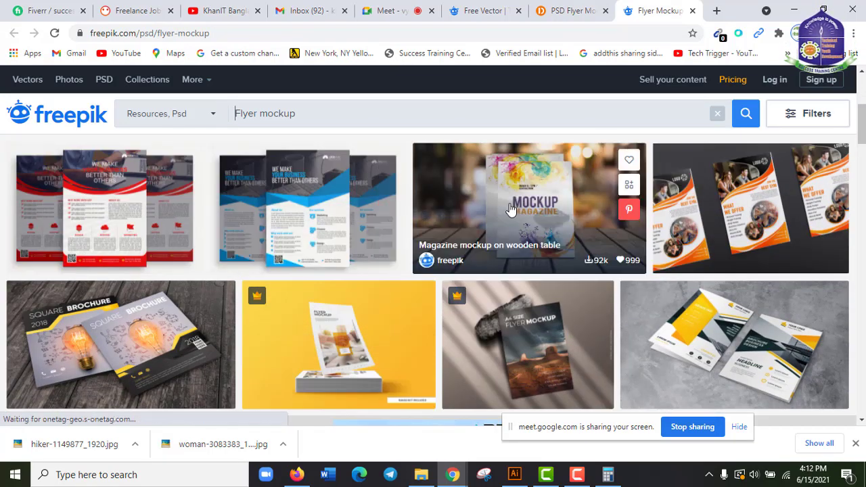
{"action": "scroll", "coordinate": [549, 191], "scroll_direction": "down", "scroll_amount": 1}
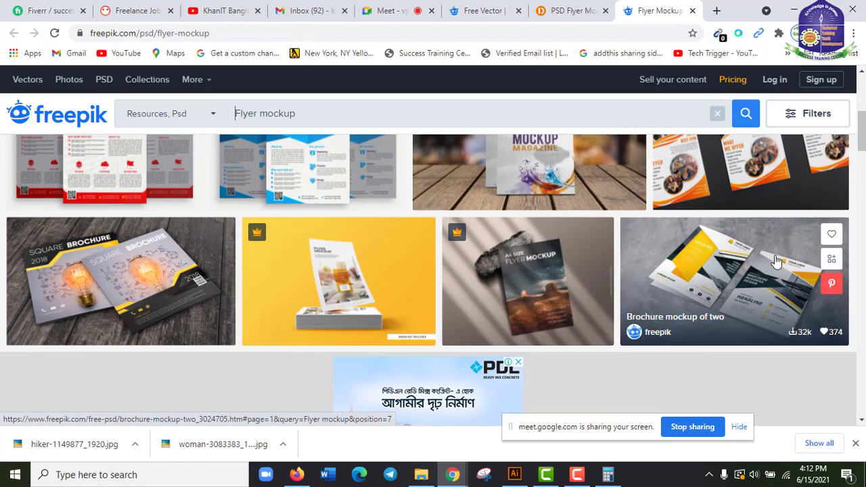
{"action": "right_click", "coordinate": [852, 257]}
{"action": "left_click", "coordinate": [858, 266]}
{"action": "scroll", "coordinate": [569, 277], "scroll_direction": "up", "scroll_amount": 2}
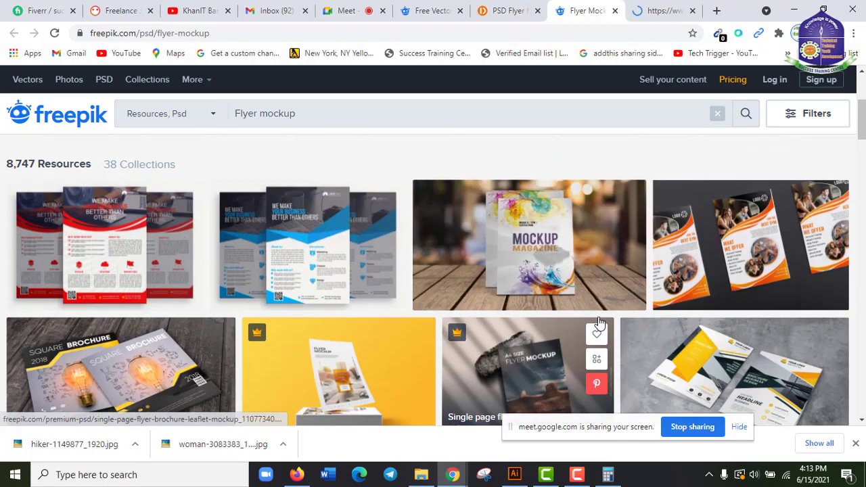
- Preview the "Magazine mockup on wooden table" template, and examine the brochure mockup on its own page
{"action": "left_click", "coordinate": [568, 273]}
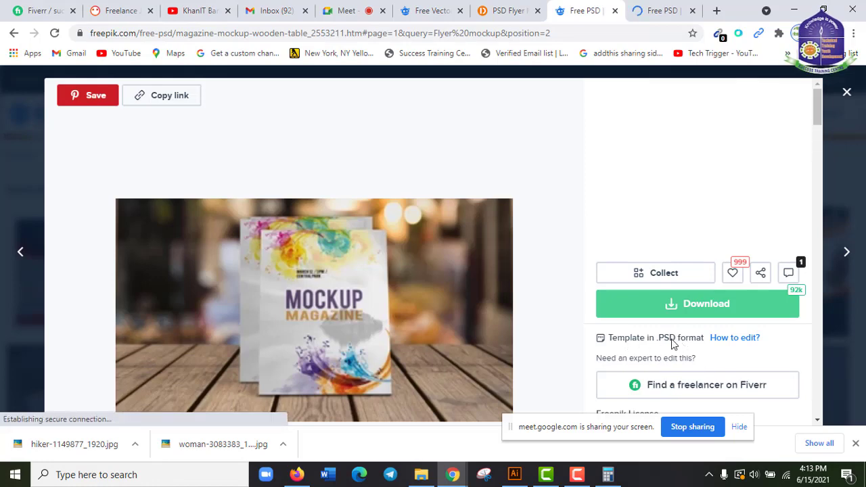
{"action": "left_click", "coordinate": [649, 5]}
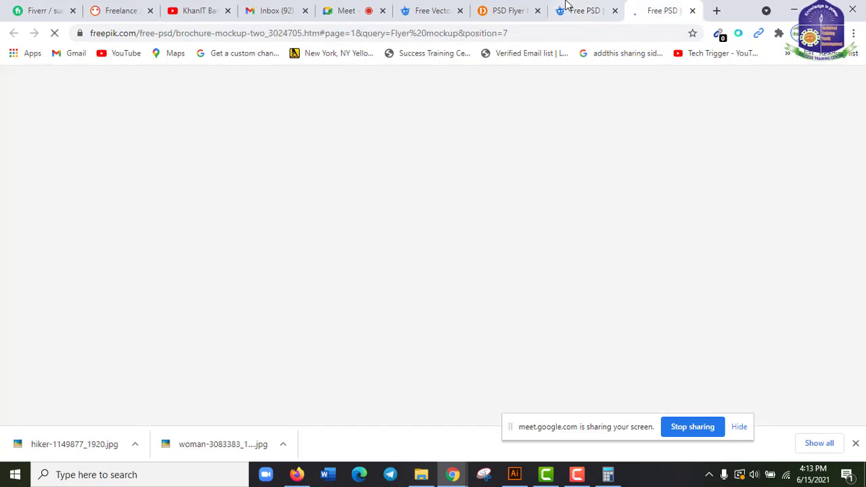
{"action": "scroll", "coordinate": [501, 383], "scroll_direction": "down", "scroll_amount": 2}
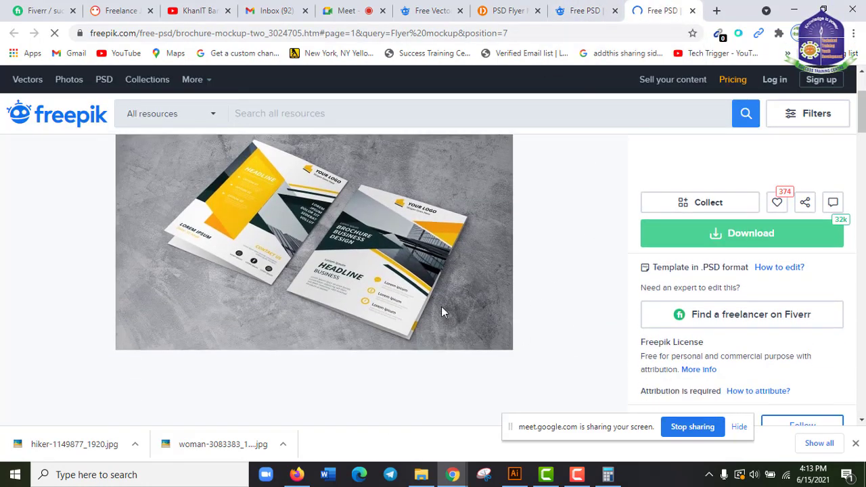
{"action": "scroll", "coordinate": [654, 310], "scroll_direction": "up", "scroll_amount": 1}
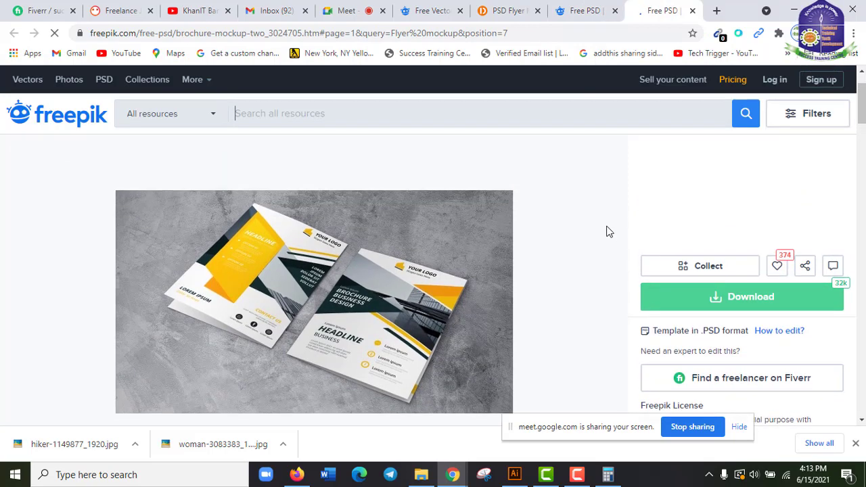
- Return to DailyMockup's PSD flyer mockup page and review the mockup image, its features and the download section
{"action": "left_click", "coordinate": [509, 10]}
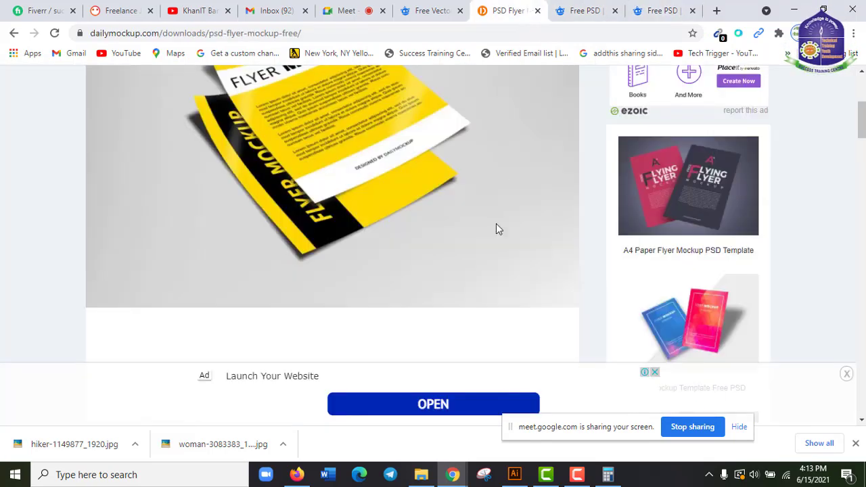
{"action": "scroll", "coordinate": [496, 257], "scroll_direction": "up", "scroll_amount": 2}
{"action": "scroll", "coordinate": [407, 293], "scroll_direction": "down", "scroll_amount": 10}
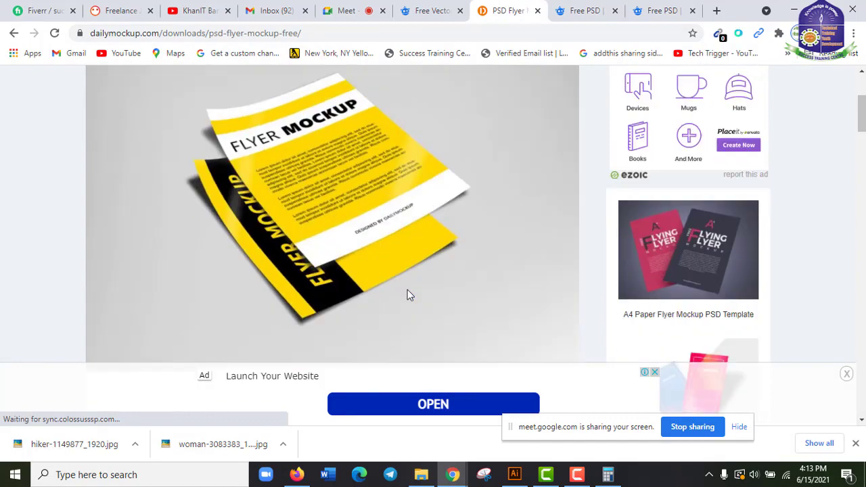
{"action": "scroll", "coordinate": [408, 291], "scroll_direction": "up", "scroll_amount": 8}
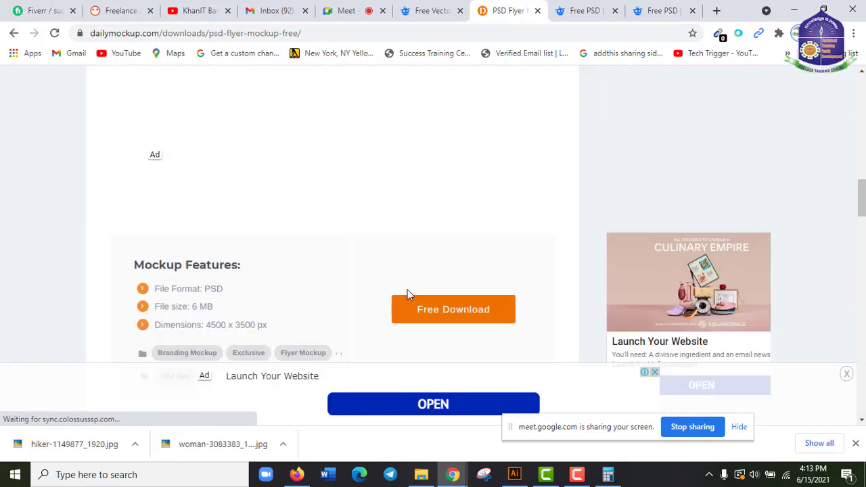
- Return to Freepik's travel sale flyer template page and examine the lower part of the flyer
{"action": "left_click", "coordinate": [439, 10]}
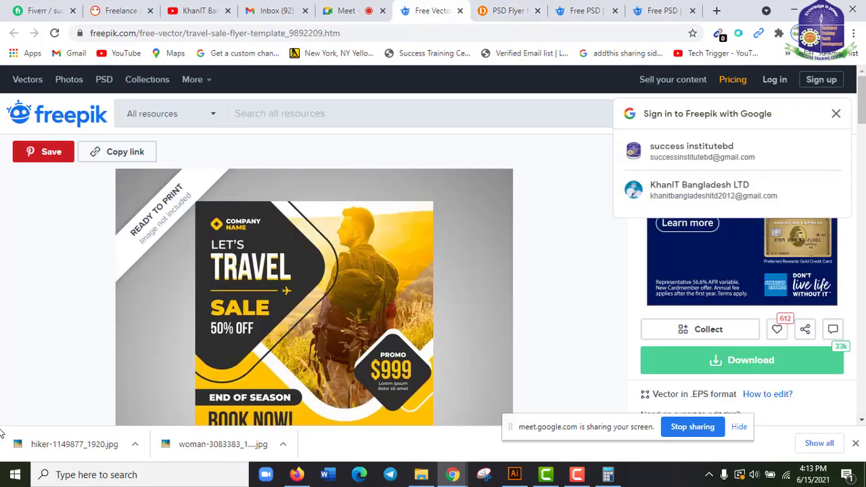
{"action": "scroll", "coordinate": [468, 377], "scroll_direction": "down", "scroll_amount": 2}
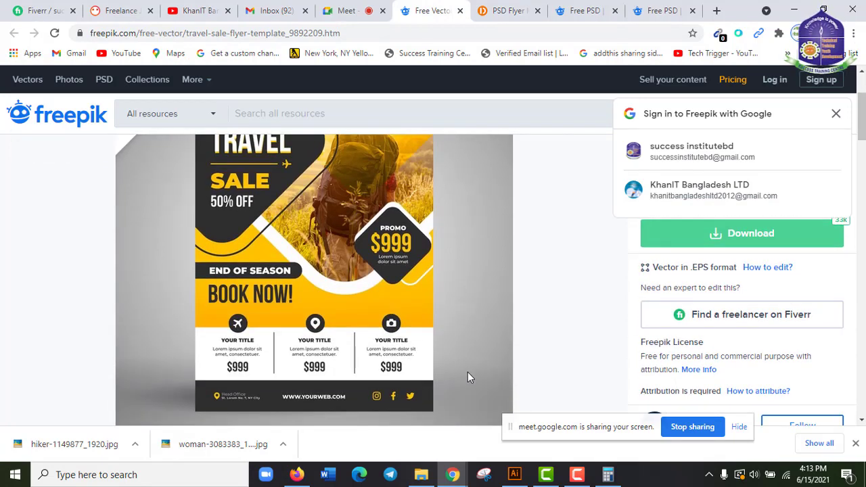
{"action": "mouse_move", "coordinate": [454, 475]}
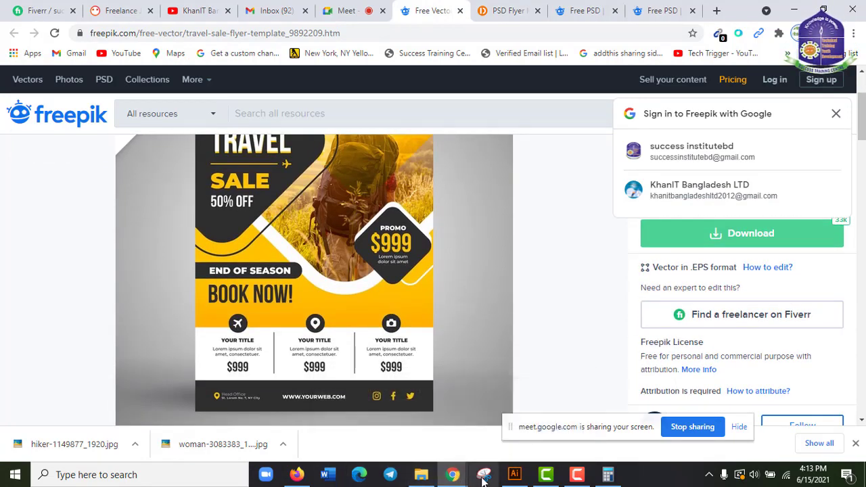
- Check the Google Meet presentation page, and switch back to the flyer document in Illustrator
{"action": "mouse_move", "coordinate": [609, 475]}
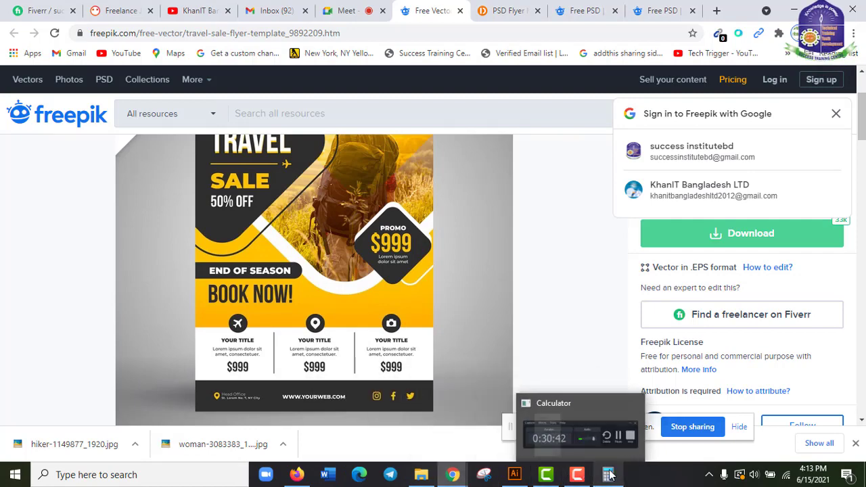
{"action": "left_click", "coordinate": [345, 10]}
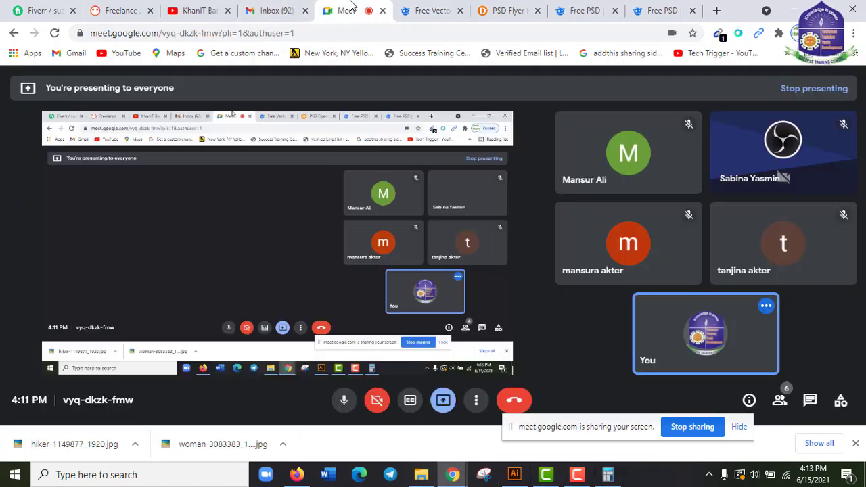
{"action": "left_click", "coordinate": [793, 7]}
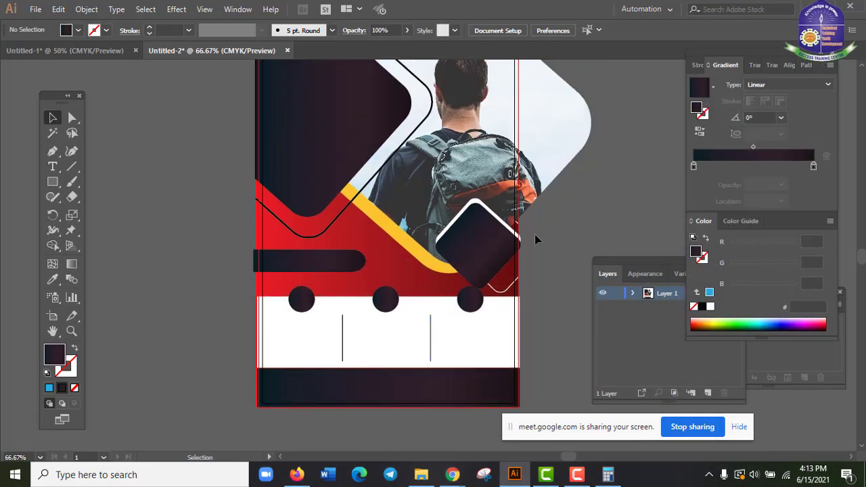
- Examine the recreated flyer from its upper edge to the footer, with the whole artboard visible at 50% zoom
{"action": "scroll", "coordinate": [535, 239], "scroll_direction": "up", "scroll_amount": 3}
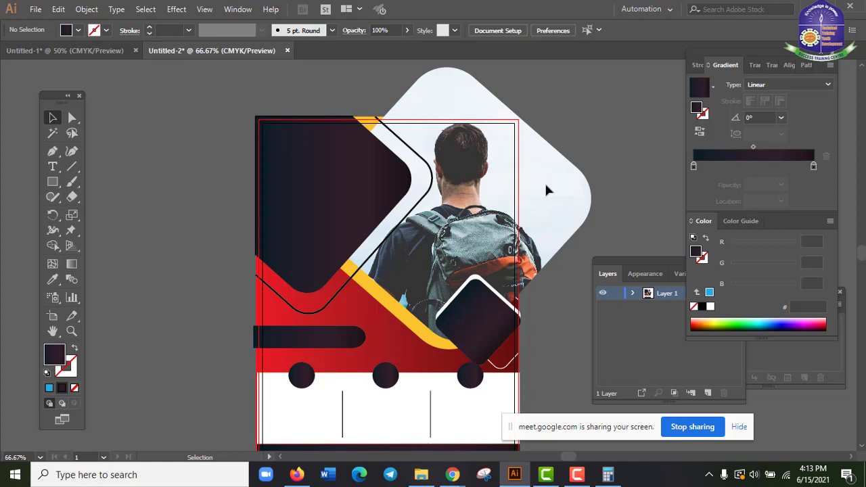
{"action": "scroll", "coordinate": [544, 222], "scroll_direction": "up", "scroll_amount": 1}
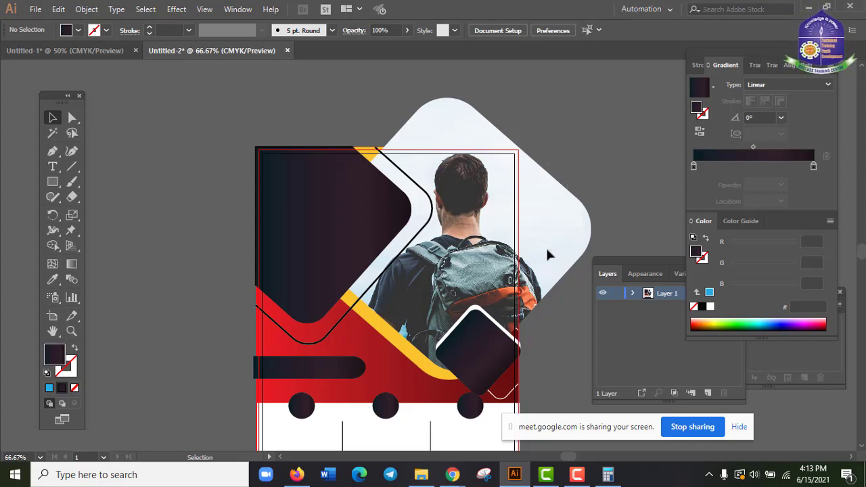
{"action": "scroll", "coordinate": [548, 255], "scroll_direction": "up", "scroll_amount": 1}
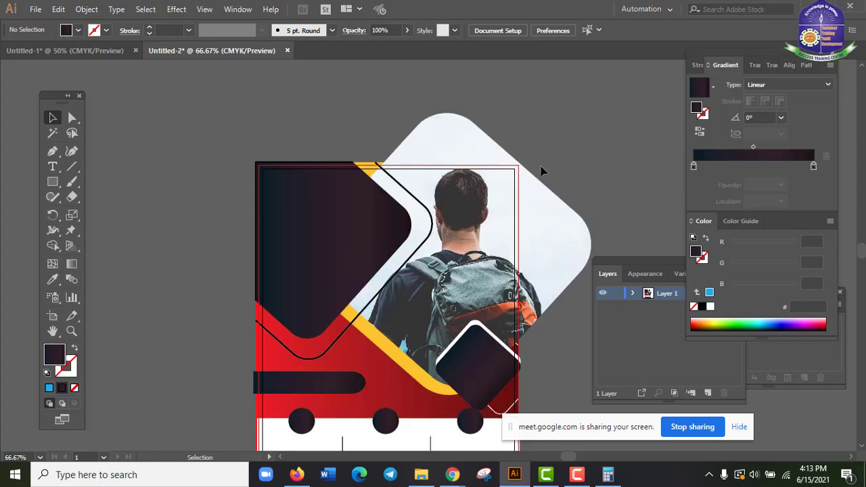
{"action": "scroll", "coordinate": [551, 163], "scroll_direction": "down", "scroll_amount": 1}
{"action": "scroll", "coordinate": [561, 161], "scroll_direction": "up", "scroll_amount": 2}
{"action": "scroll", "coordinate": [566, 159], "scroll_direction": "down", "scroll_amount": 1}
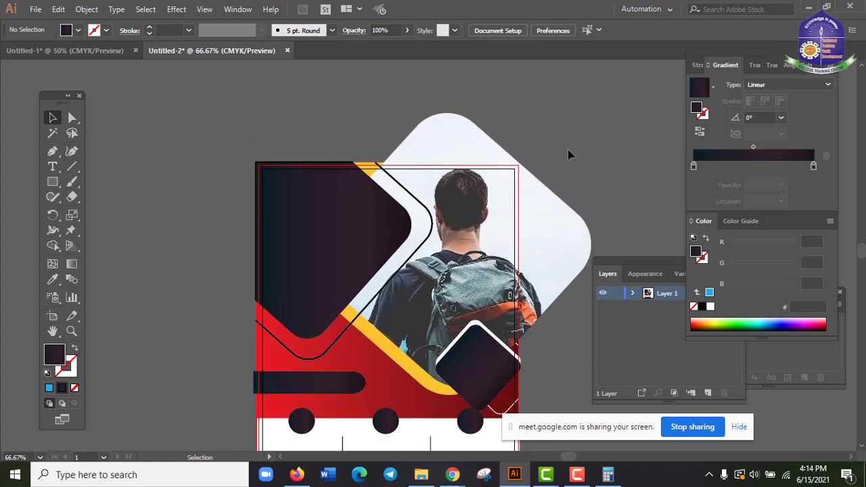
{"action": "key", "text": "ctrl+minus"}
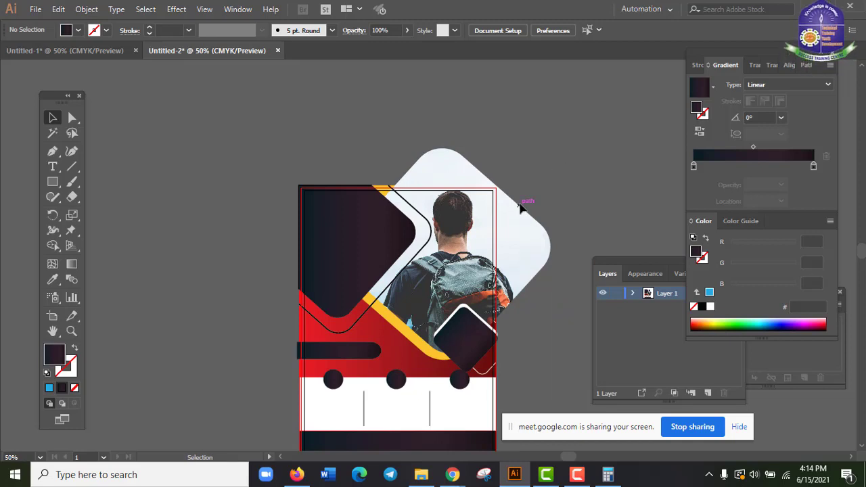
{"action": "scroll", "coordinate": [504, 284], "scroll_direction": "down", "scroll_amount": 2}
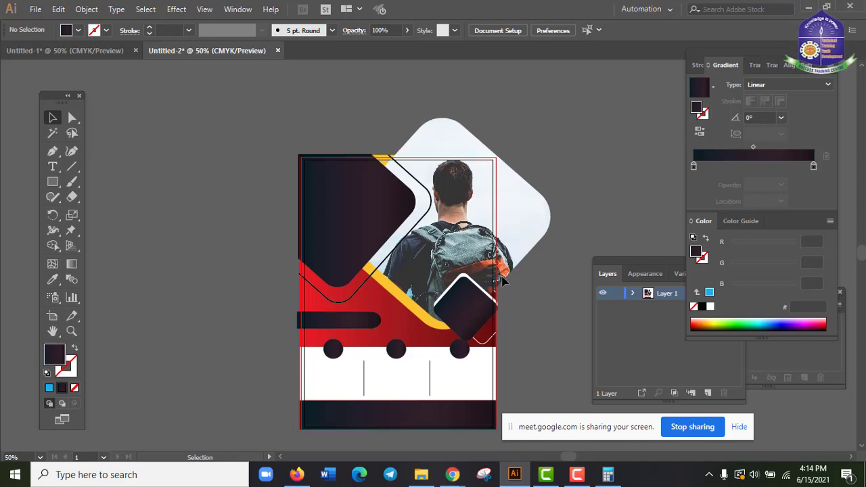
{"action": "scroll", "coordinate": [503, 285], "scroll_direction": "up", "scroll_amount": 1}
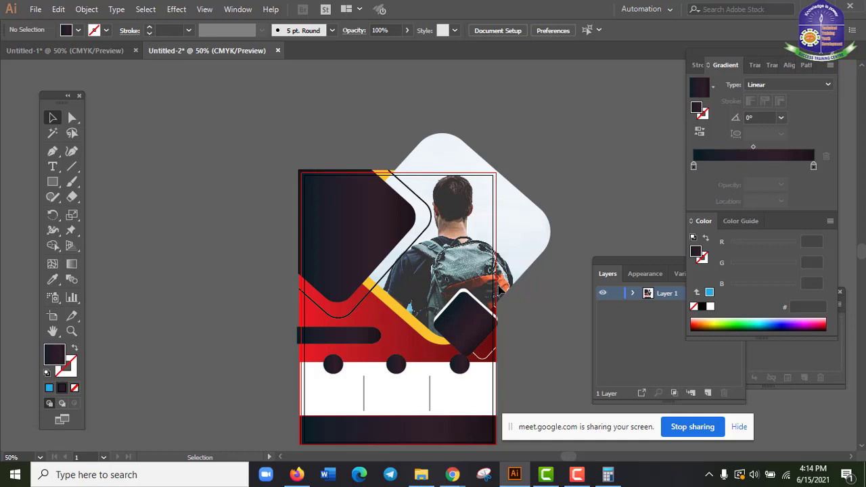
{"action": "scroll", "coordinate": [499, 290], "scroll_direction": "down", "scroll_amount": 1}
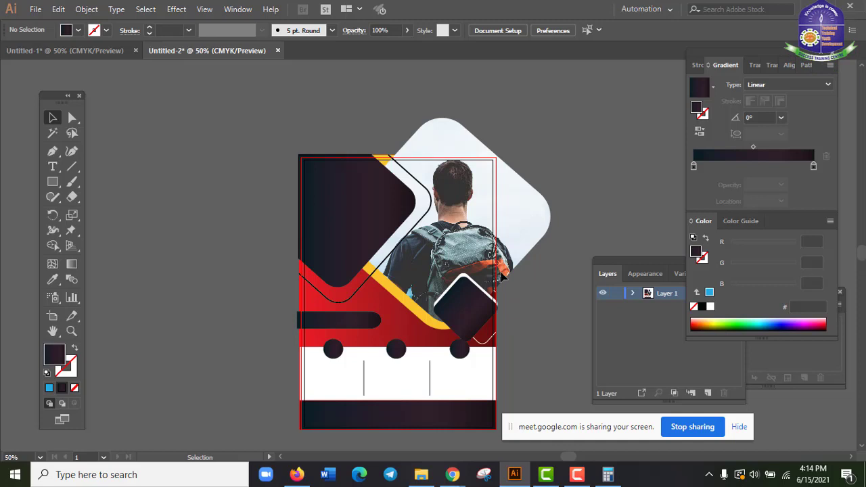
- Preview the flyer in Save for Web with the whole artboard fitted in view, and close the preview without saving
{"action": "left_click", "coordinate": [35, 9]}
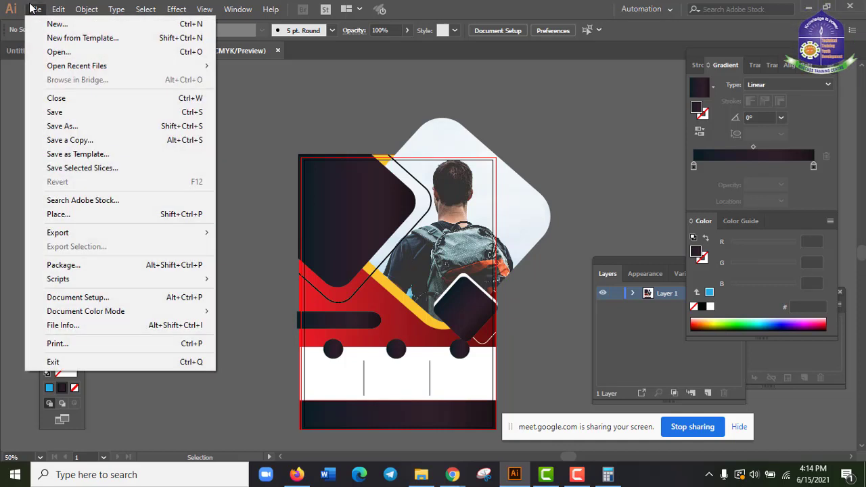
{"action": "mouse_move", "coordinate": [91, 233]}
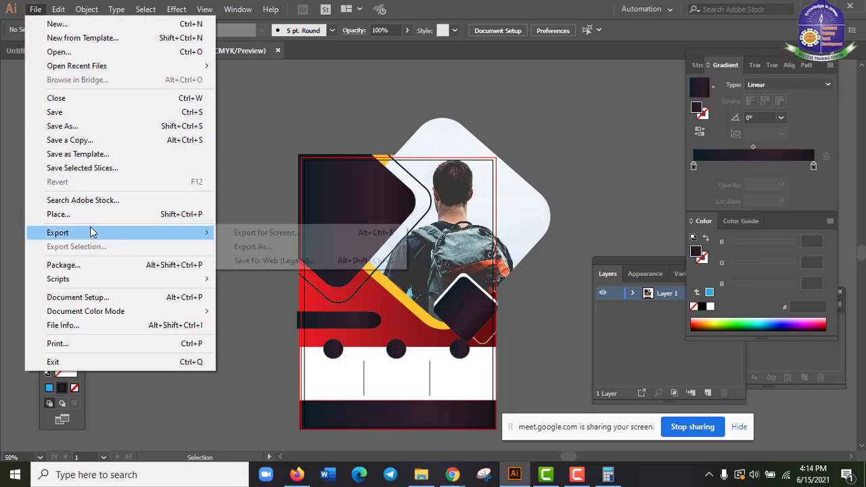
{"action": "left_click", "coordinate": [297, 265]}
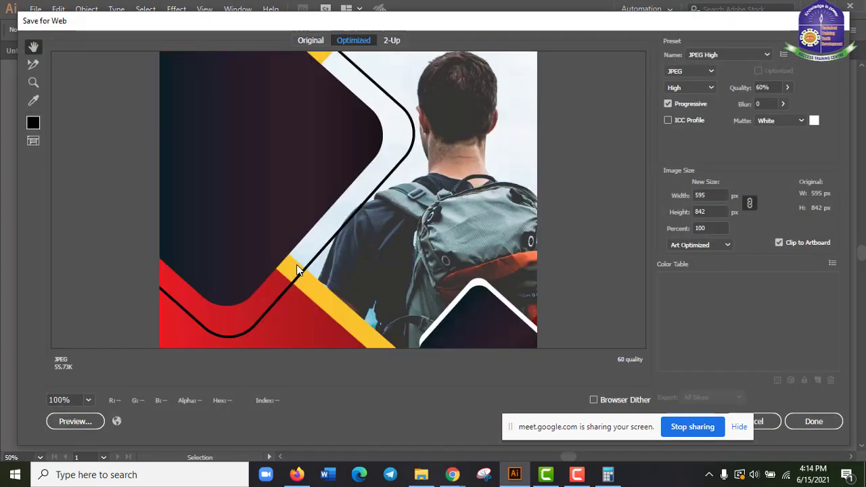
{"action": "left_click", "coordinate": [88, 400]}
{"action": "left_click", "coordinate": [106, 388]}
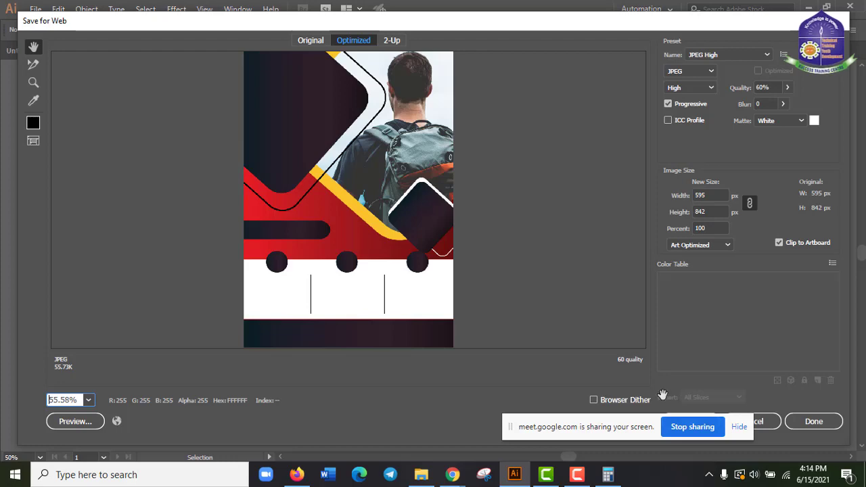
{"action": "left_click", "coordinate": [760, 421]}
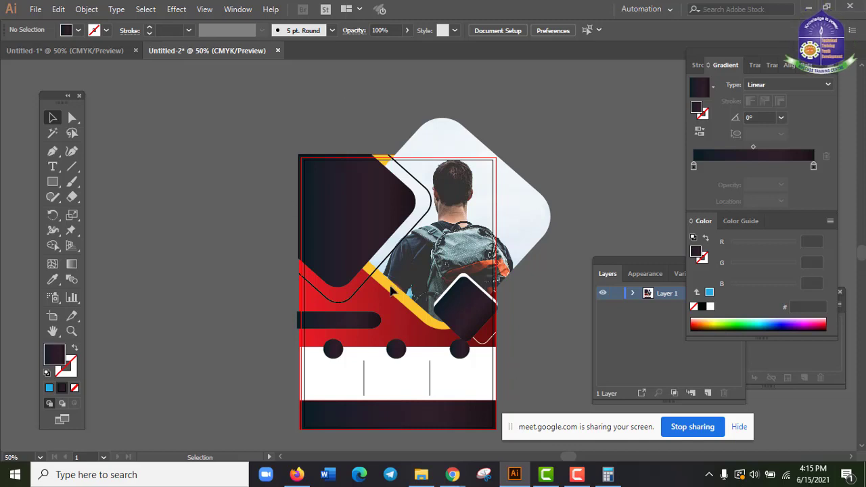
{"action": "scroll", "coordinate": [252, 254], "scroll_direction": "up", "scroll_amount": 2}
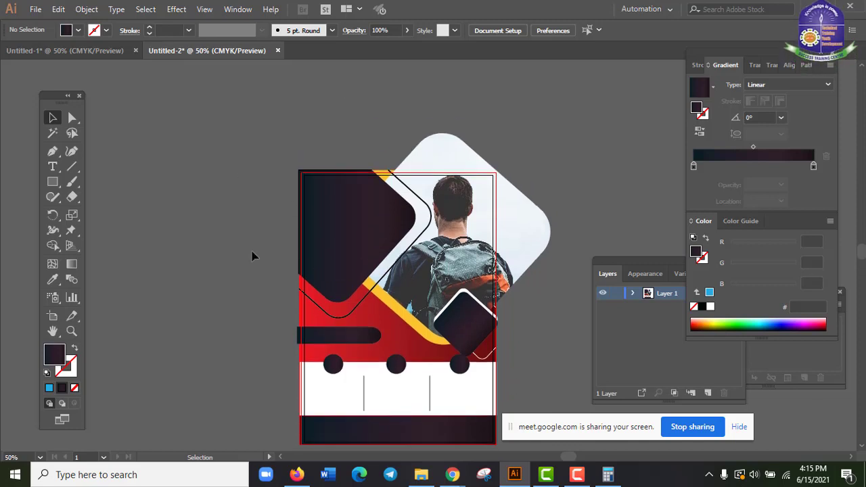
{"action": "key", "text": "ctrl"}
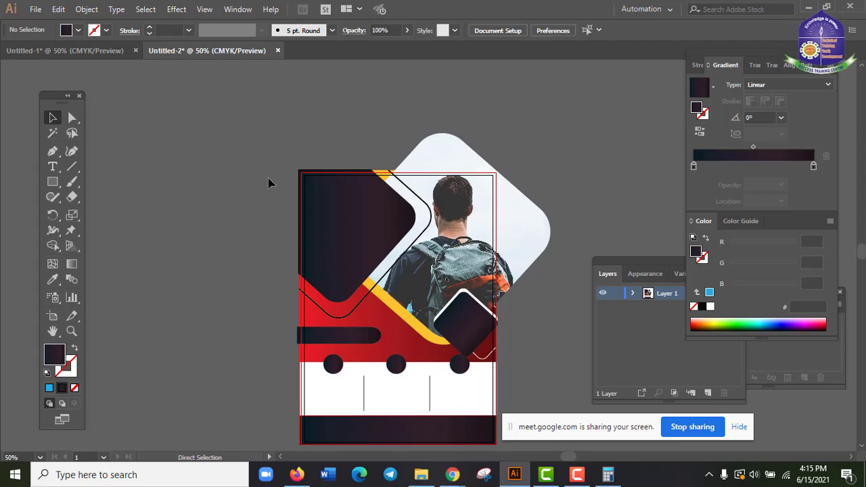